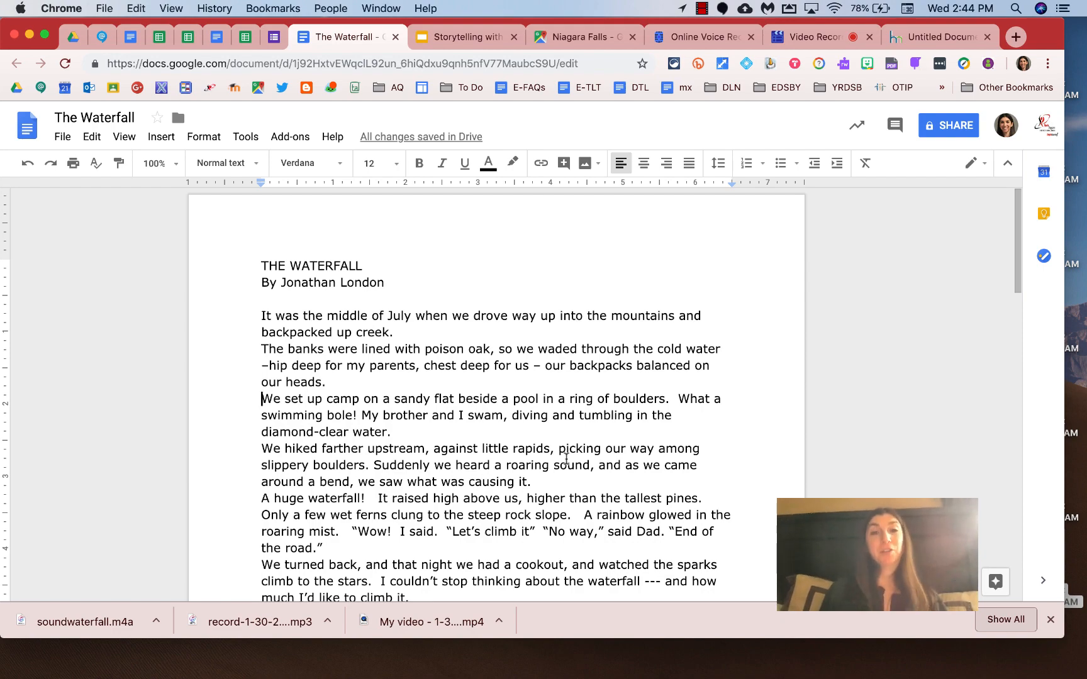
Look over the story text and its title and author lines in The Waterfall document.
scroll(317, 296, down, 5)
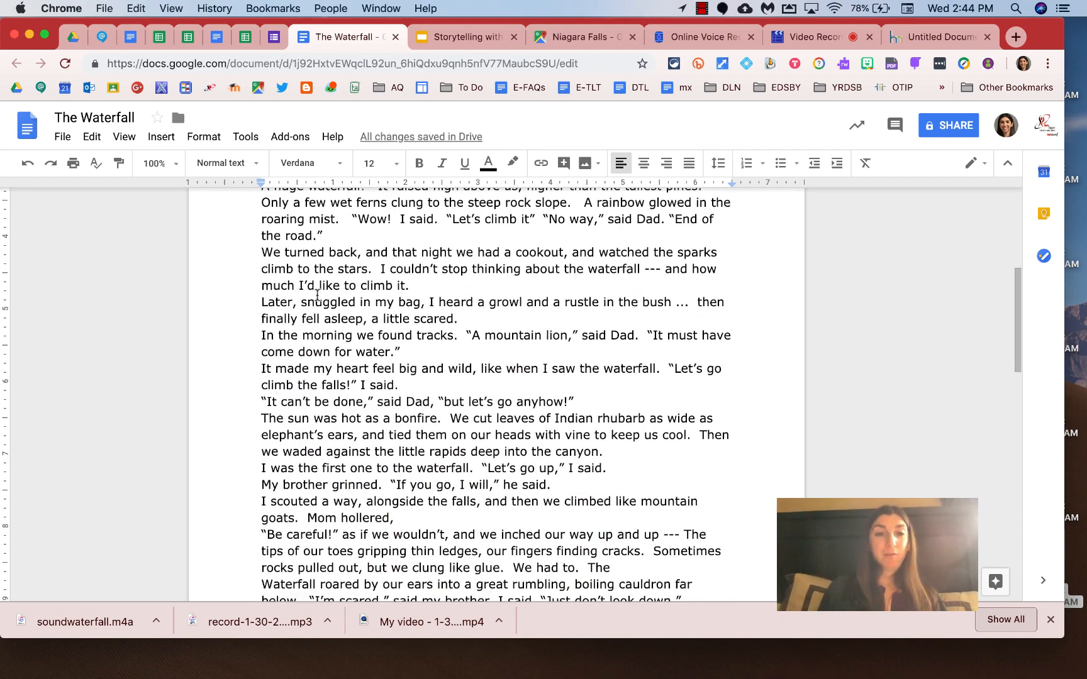
scroll(318, 295, down, 5)
scroll(317, 296, up, 10)
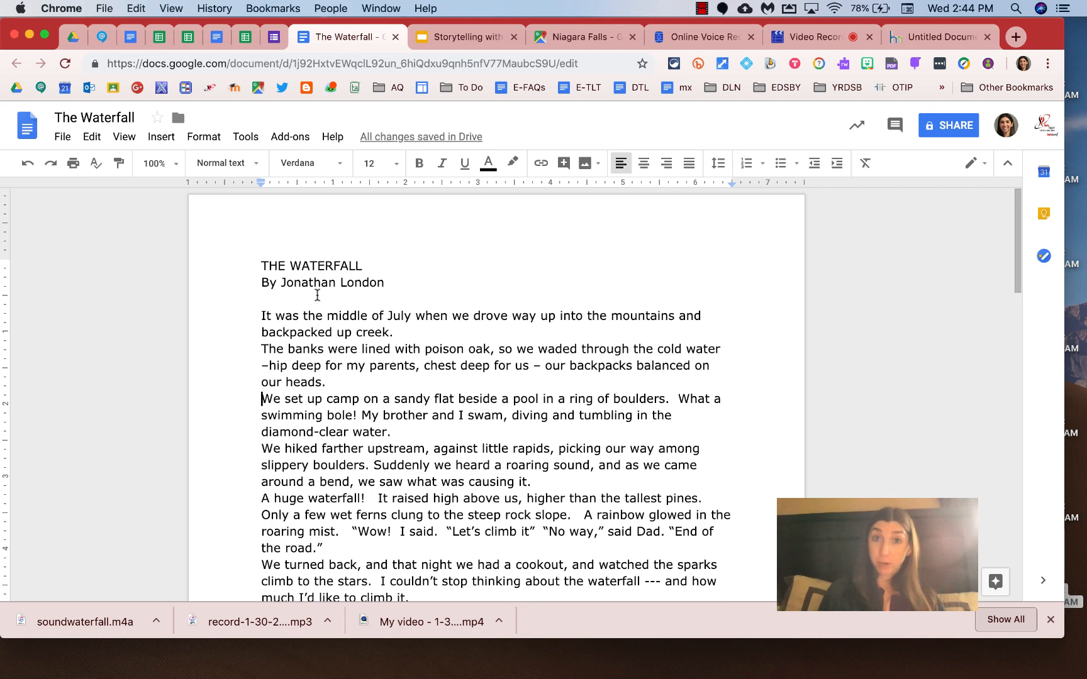
drag(254, 289, 418, 283)
click(280, 263)
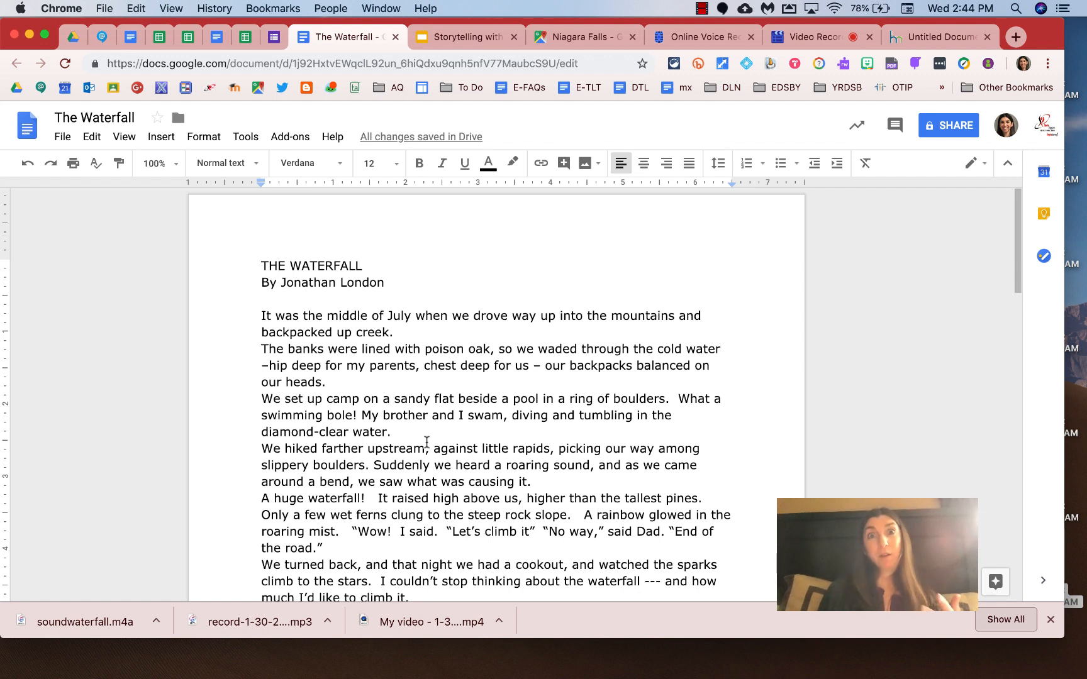
Create a new Google Sites site in the EdTech Camp On Air 2 folder in Drive.
click(72, 38)
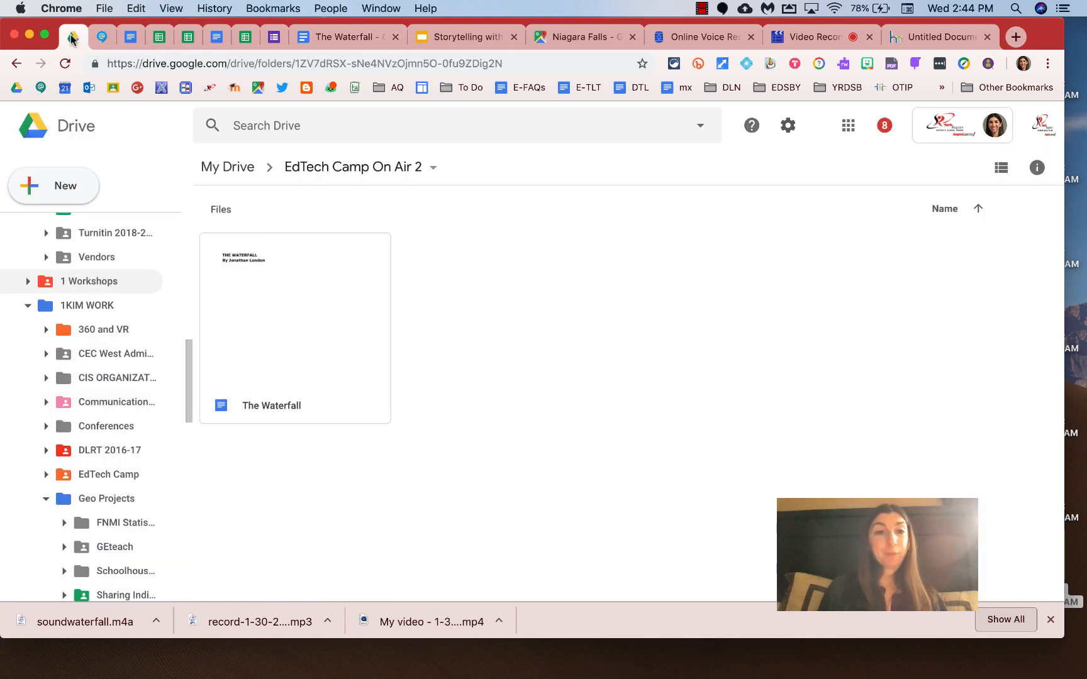
click(66, 192)
mouse_move(74, 365)
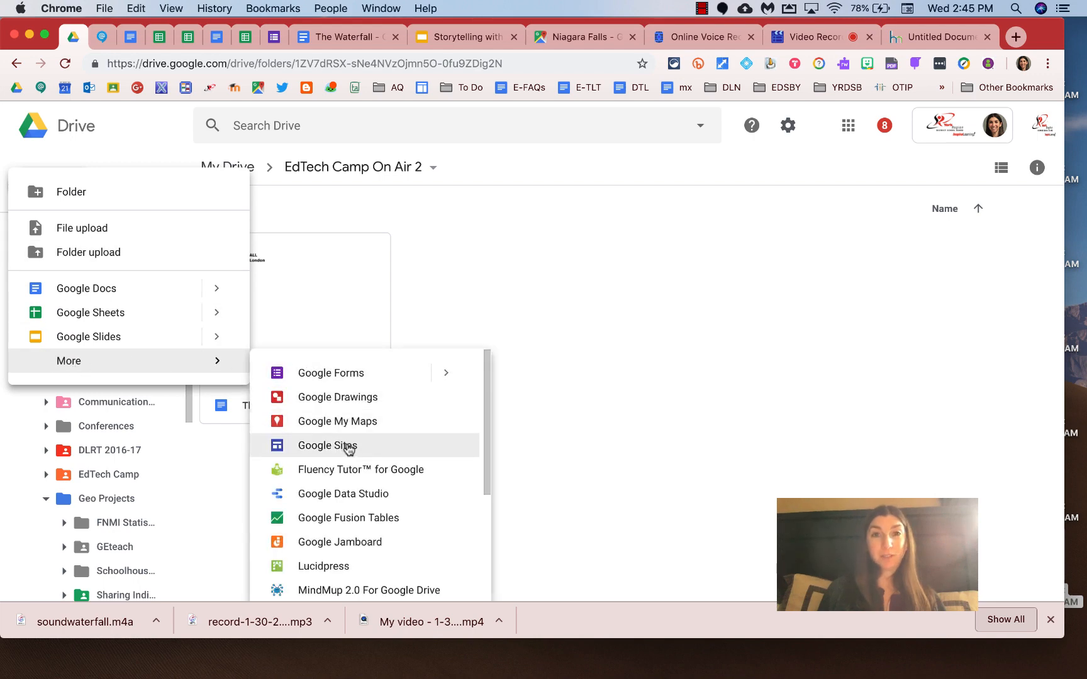
click(346, 445)
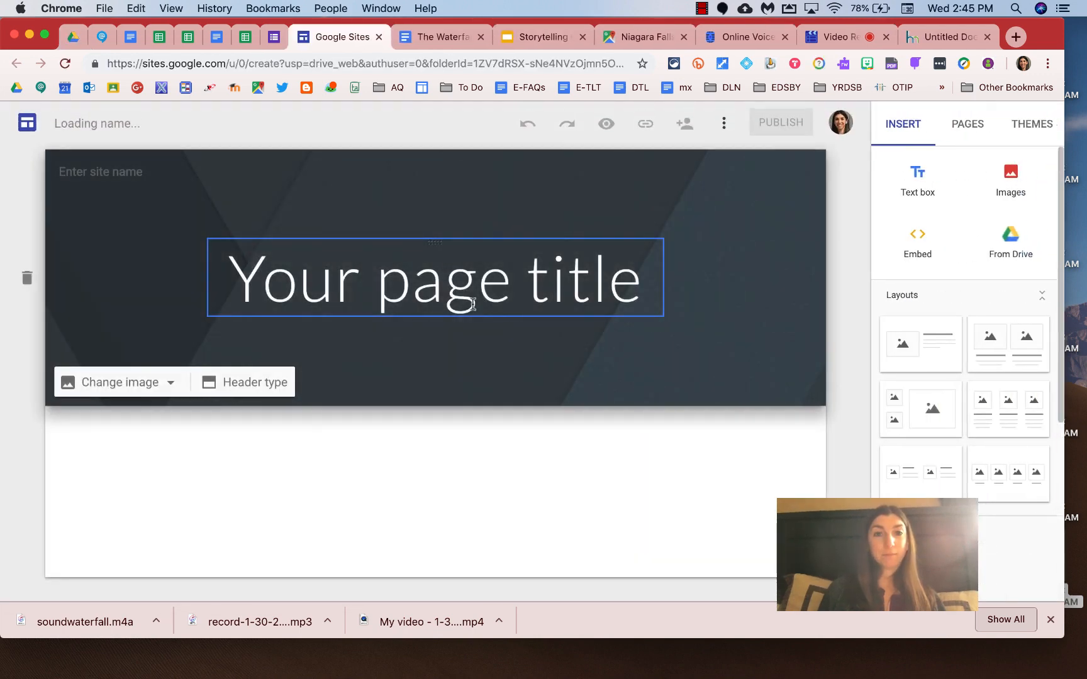
Set the page title in the site's header to "The Waterfall".
click(412, 276)
key(ctrl+a)
text(Th)
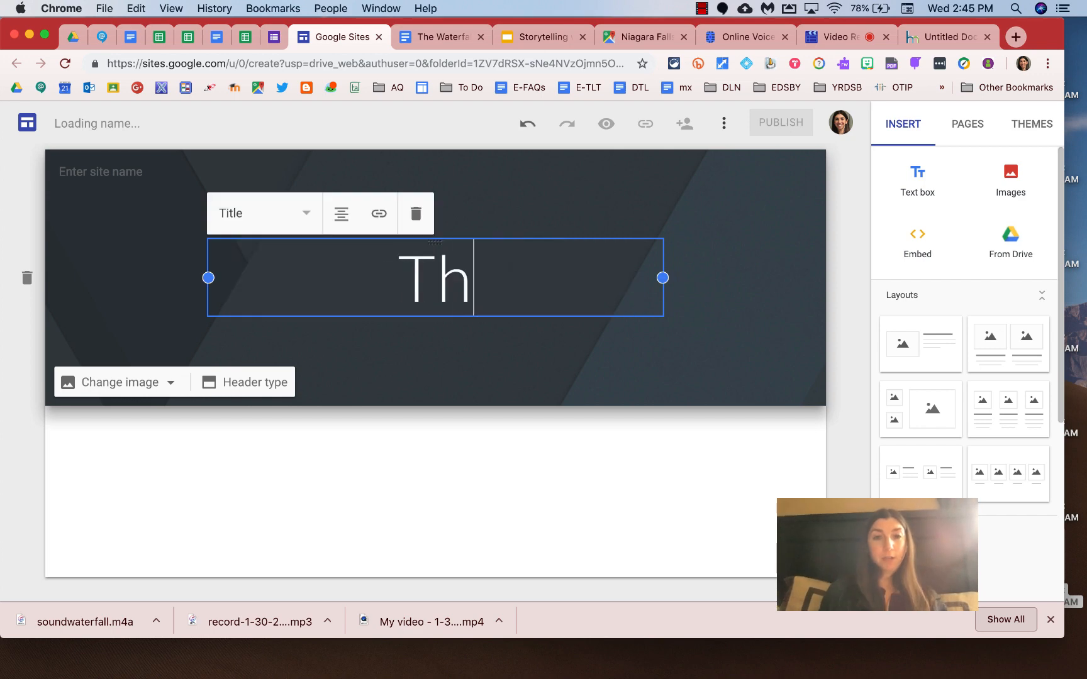
text(e Waterfall)
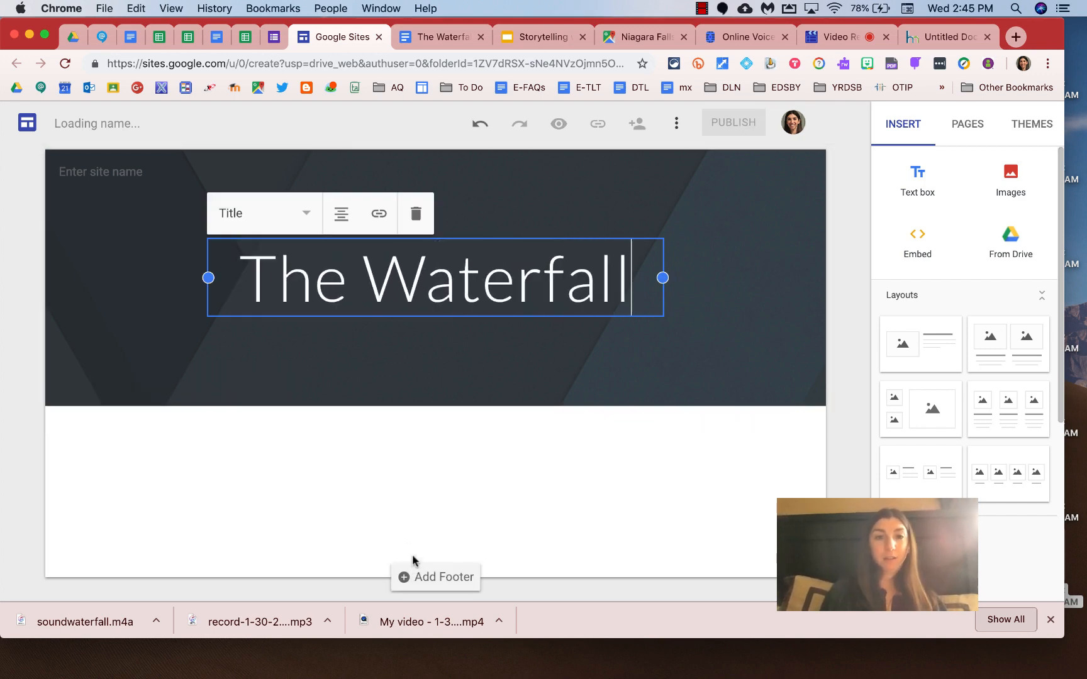
click(403, 553)
Name the site file "The Waterfall".
click(107, 122)
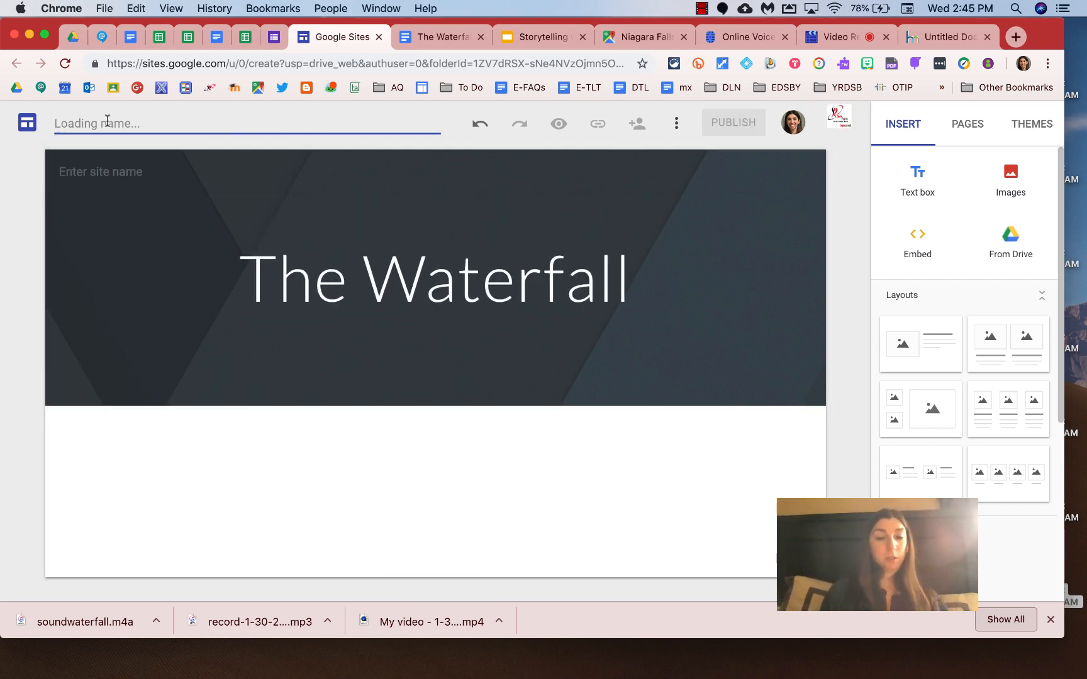
text(The Waterfall)
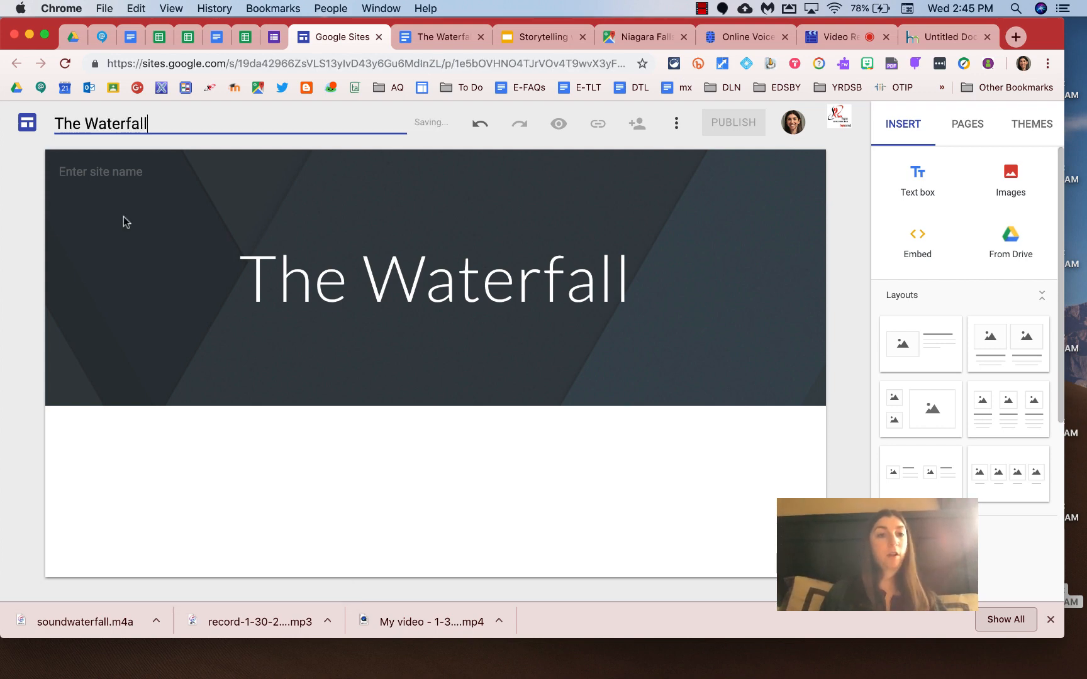
click(378, 459)
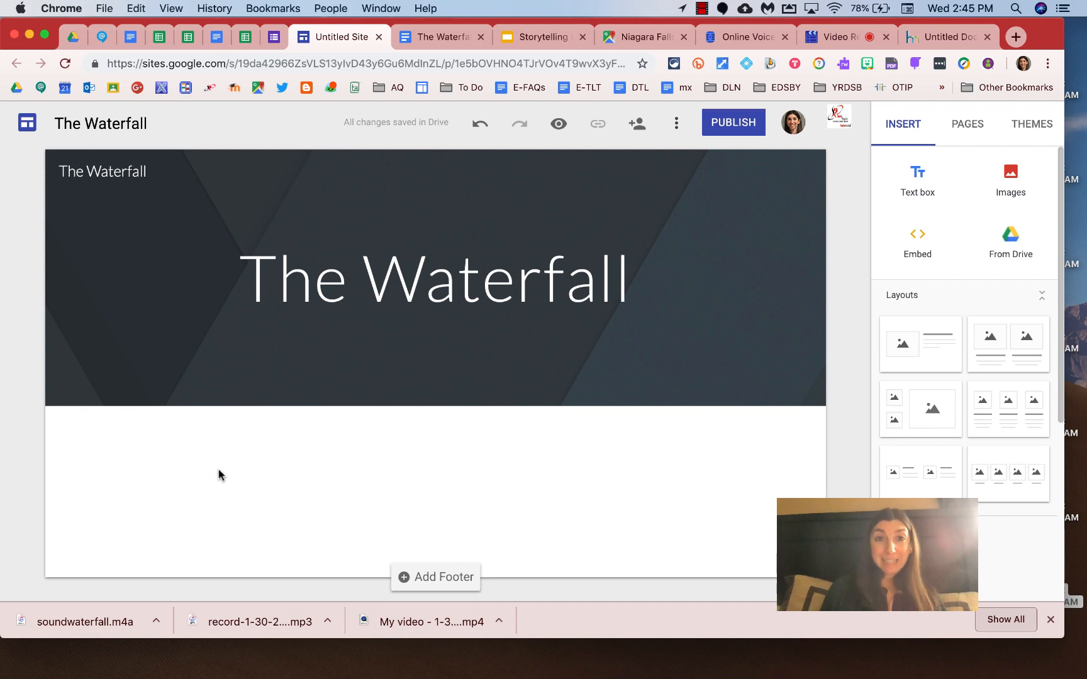
Copy the story's opening sentence, from "It was the middle of July" to "backpacked up creek.", from The Waterfall document.
click(425, 38)
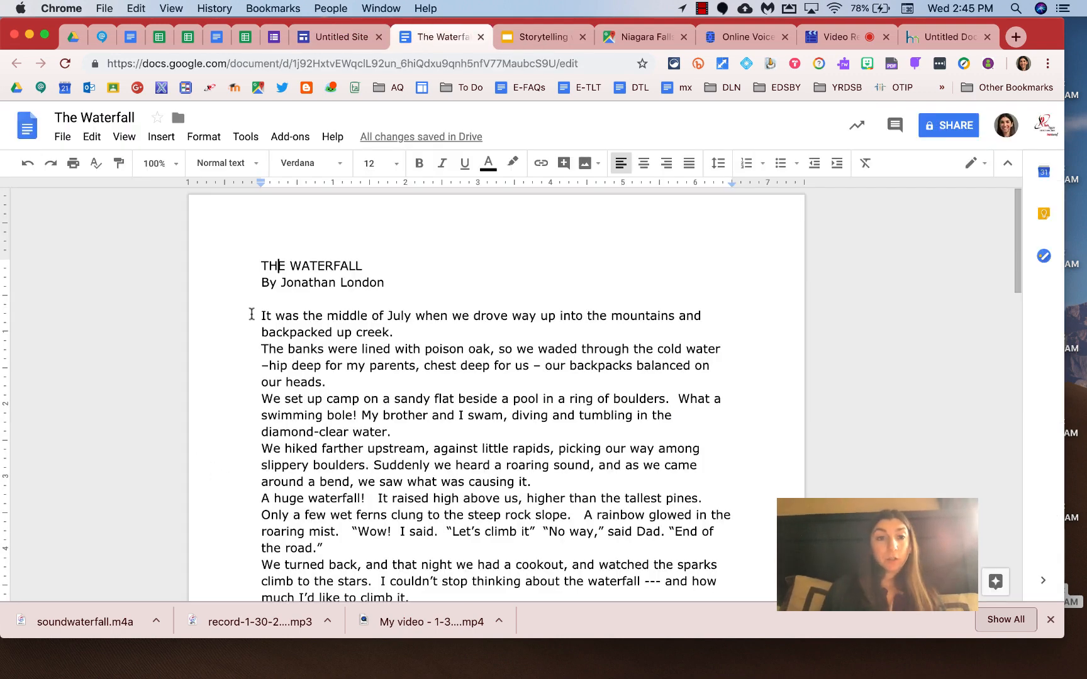
drag(251, 314, 407, 333)
key(super+c)
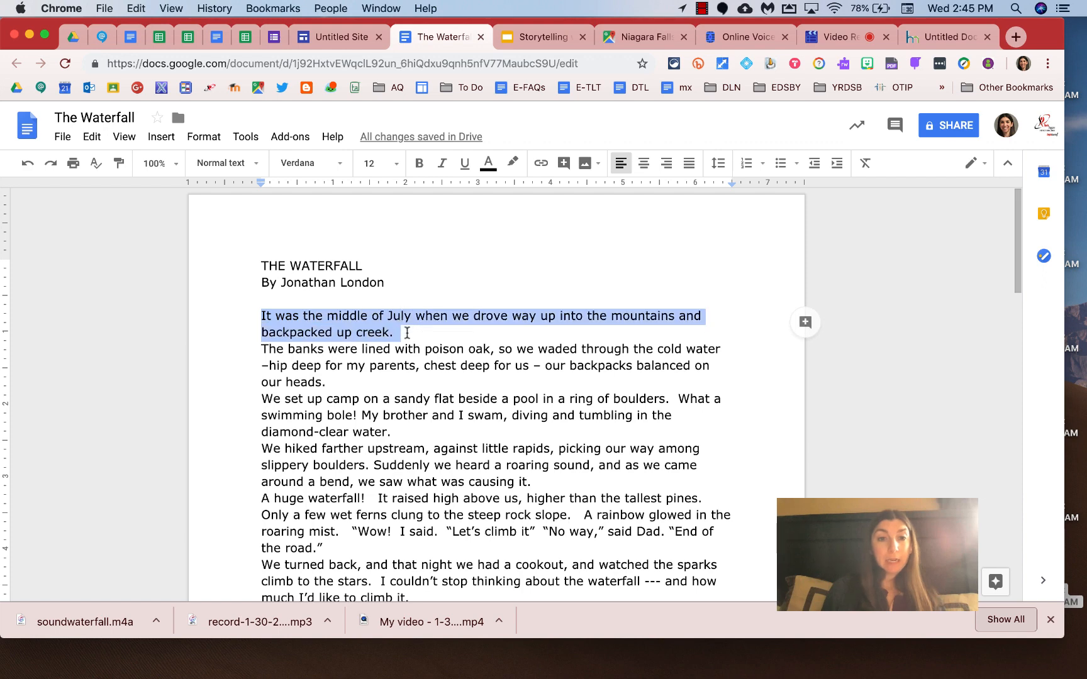
Paste the copied sentence into a new text box below the site's header and narrow the box to fit the text.
click(341, 38)
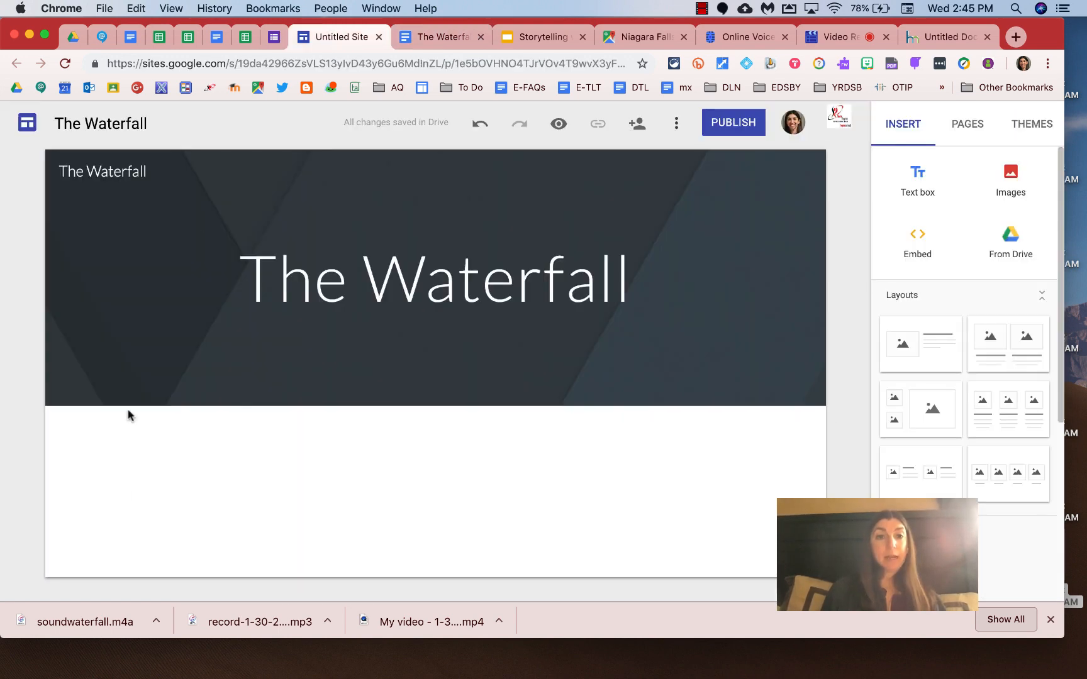
double_click(145, 452)
click(143, 443)
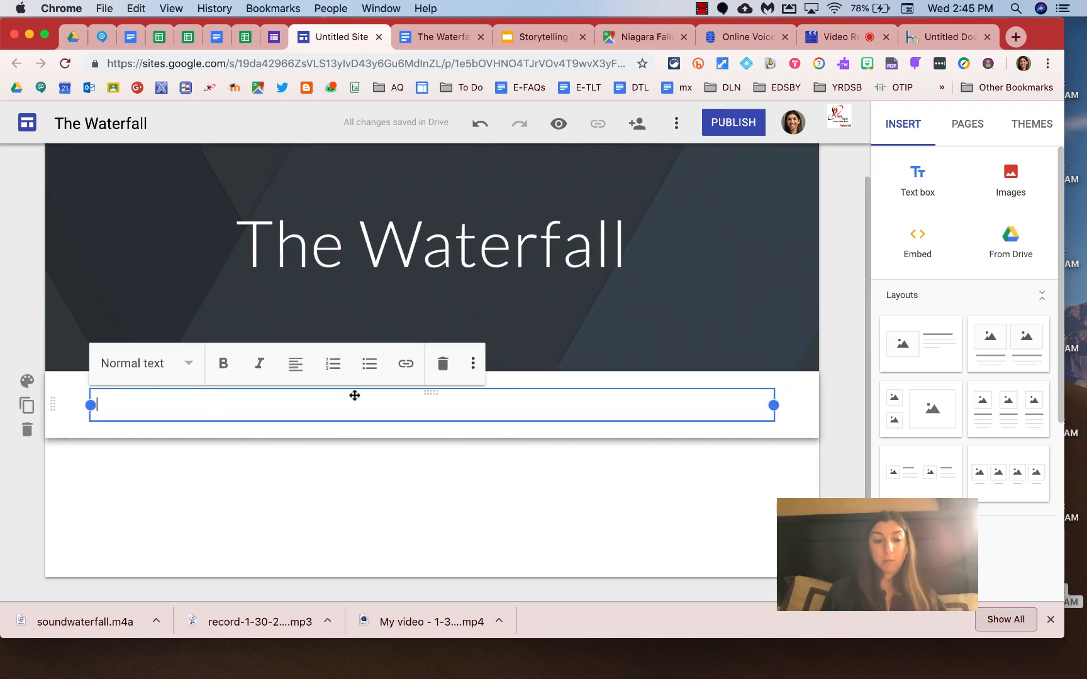
key(super+v)
key(BackSpace)
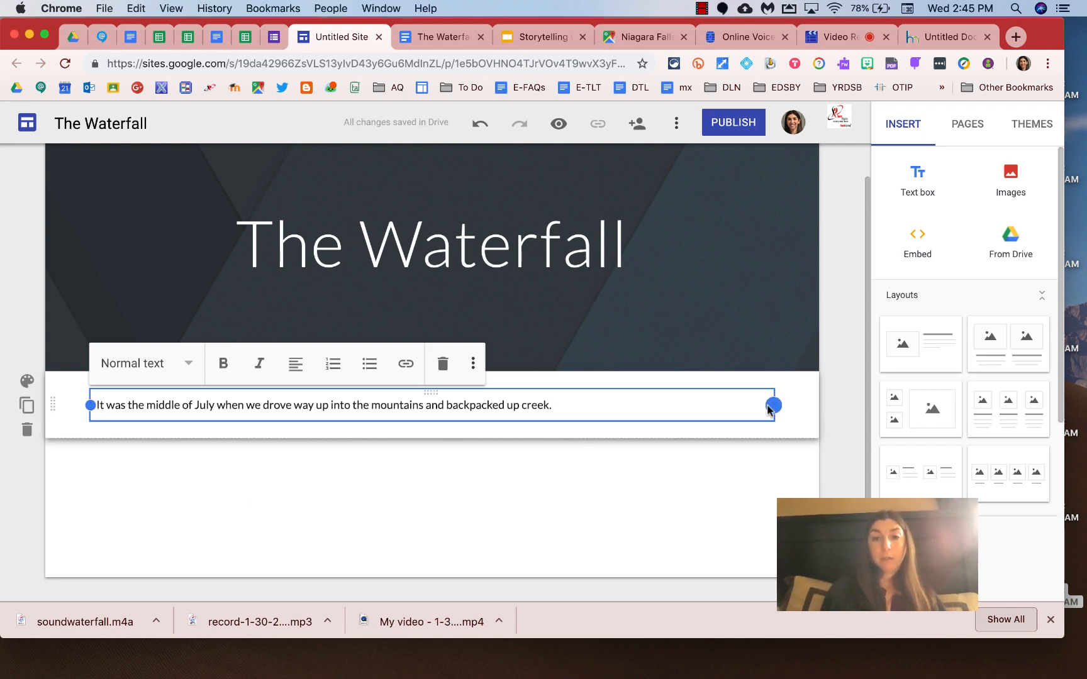
drag(767, 410, 575, 405)
click(479, 491)
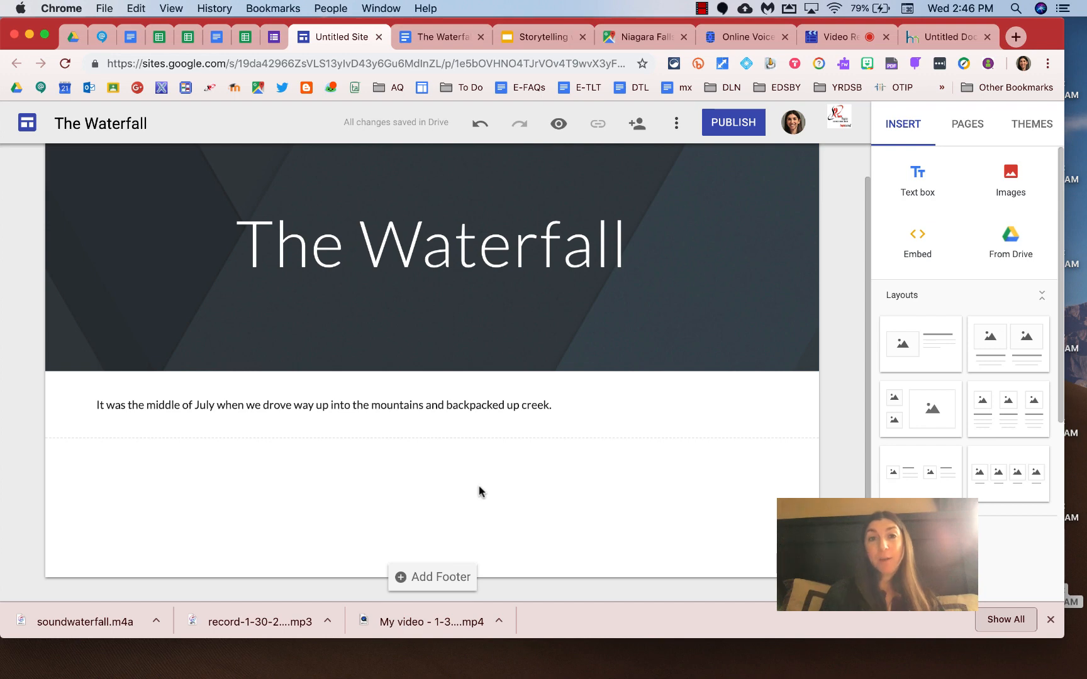
Load maps.google.com in the browser tab that holds the web version of the story.
click(955, 39)
click(578, 64)
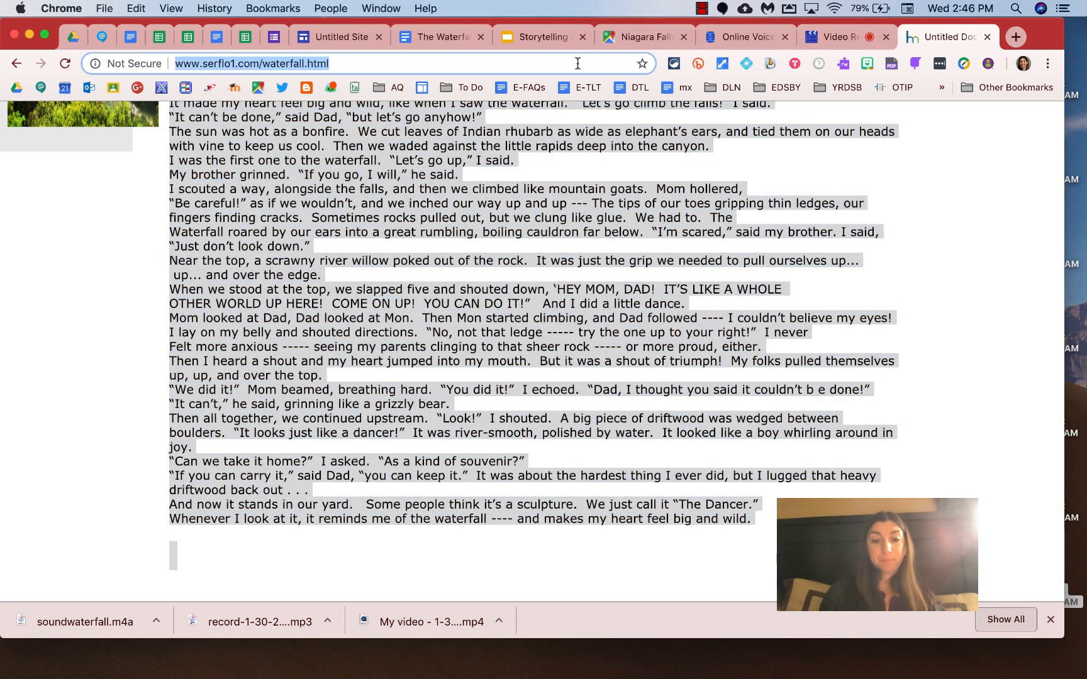
text(maps.google.com)
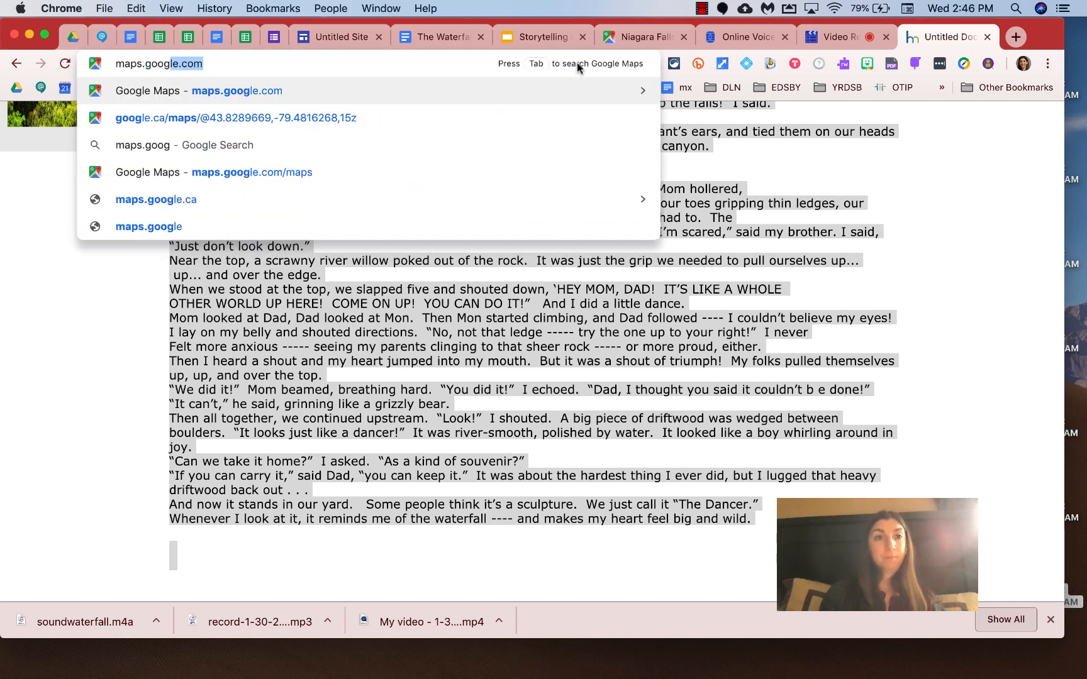
key(Return)
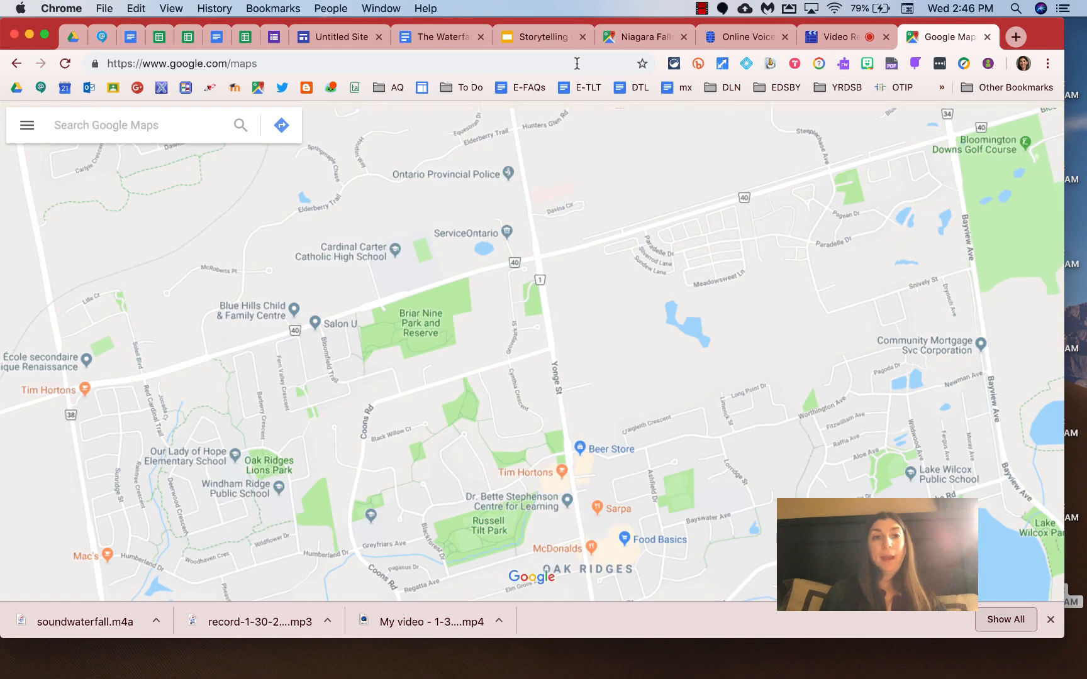
Search Google Maps for "rocky mountains" and turn on the Street View and photo sphere imagery layer.
click(167, 127)
text(rocky mountains)
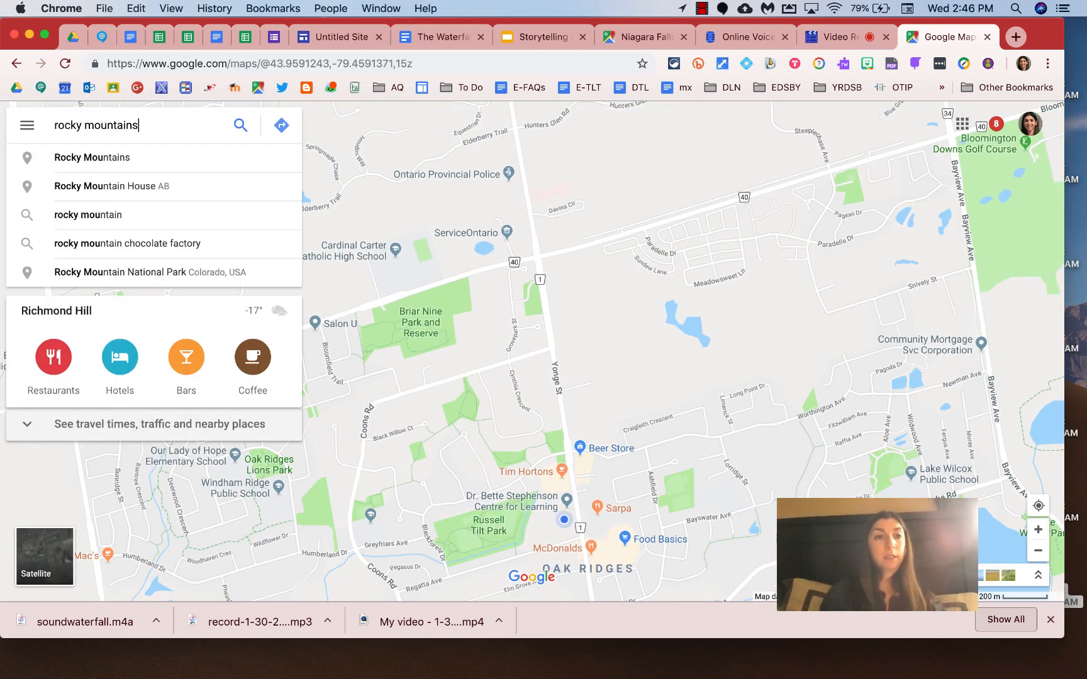
key(Return)
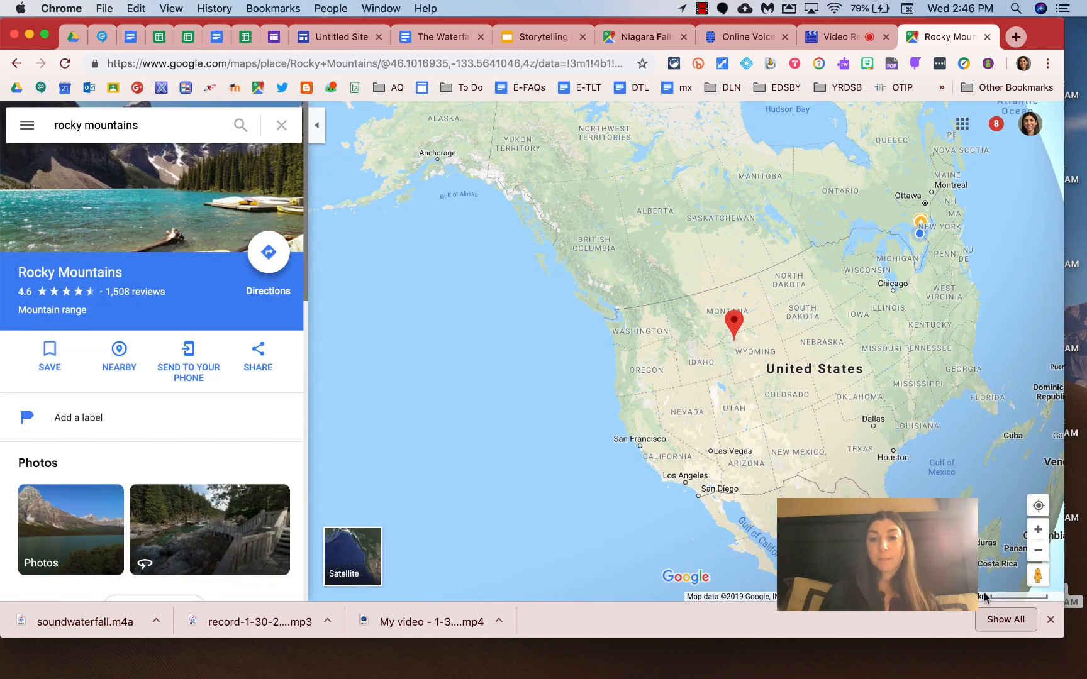
click(1037, 575)
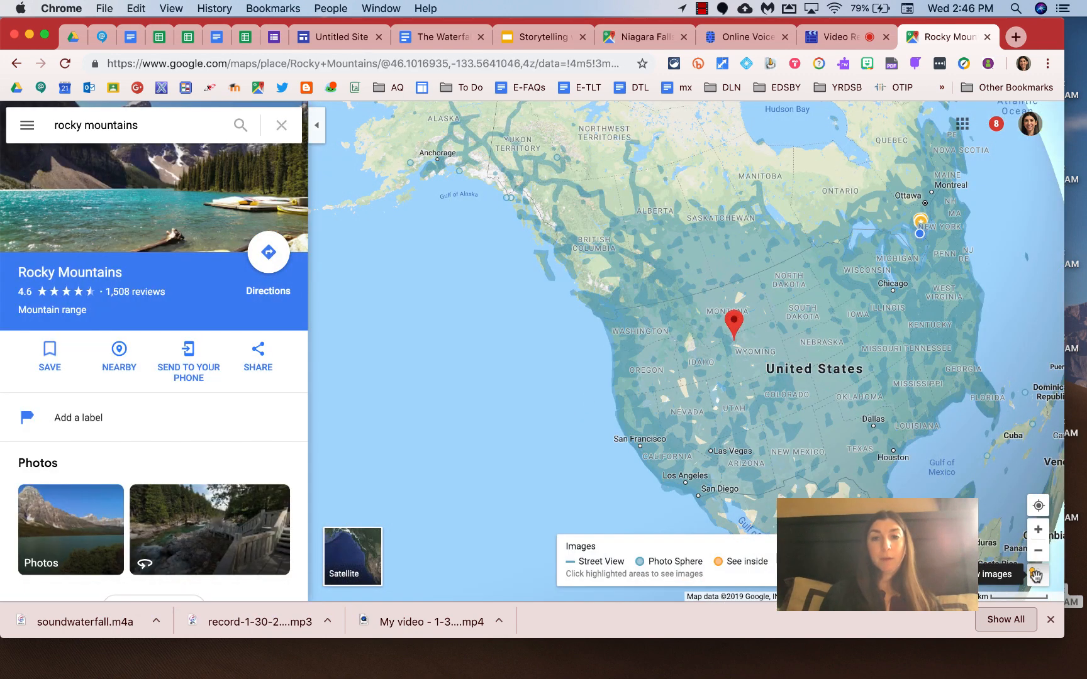
click(46, 128)
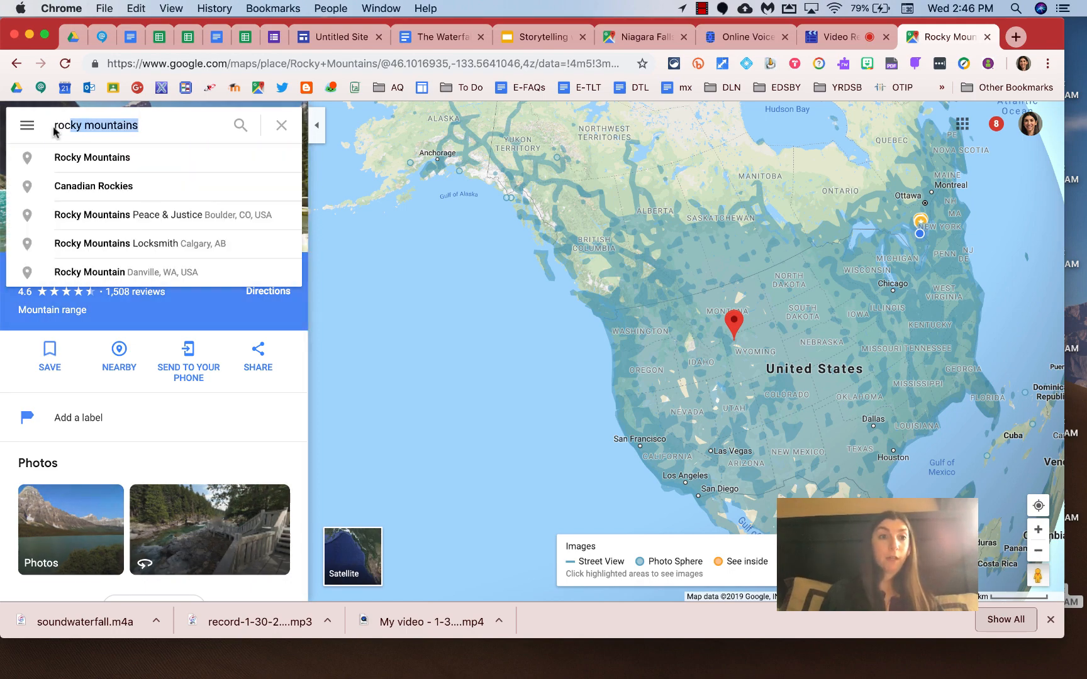
text(banff)
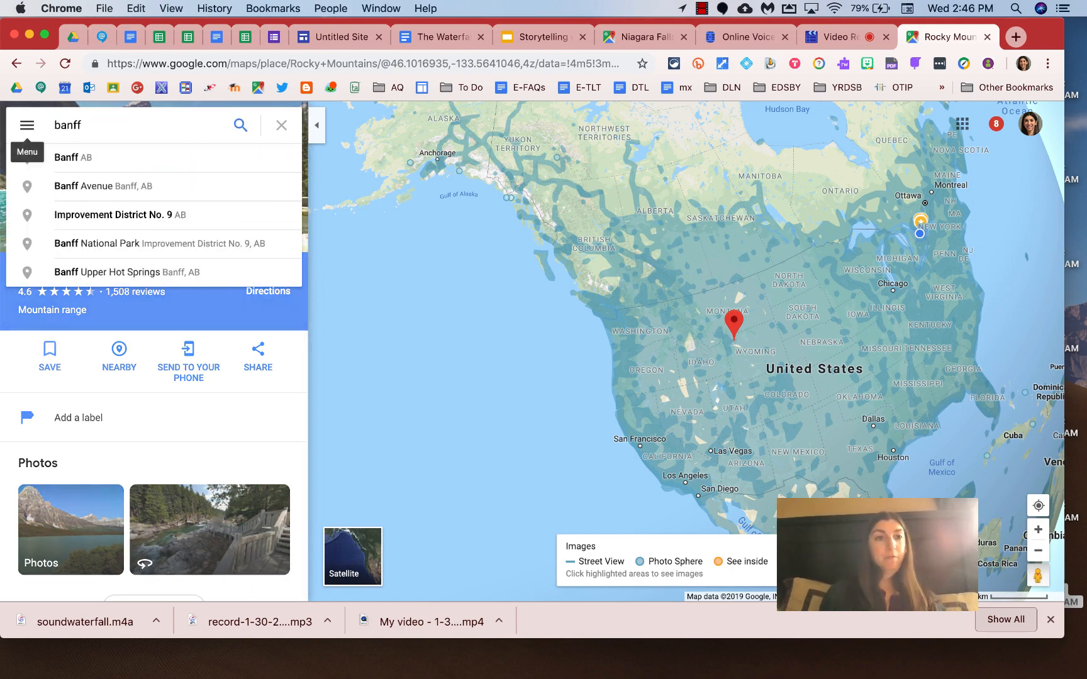
key(BackSpace)
key(BackSpace)
key(BackSpace)
key(BackSpace)
key(BackSpace)
Search the map for "Canmore, Alberta".
text(Can)
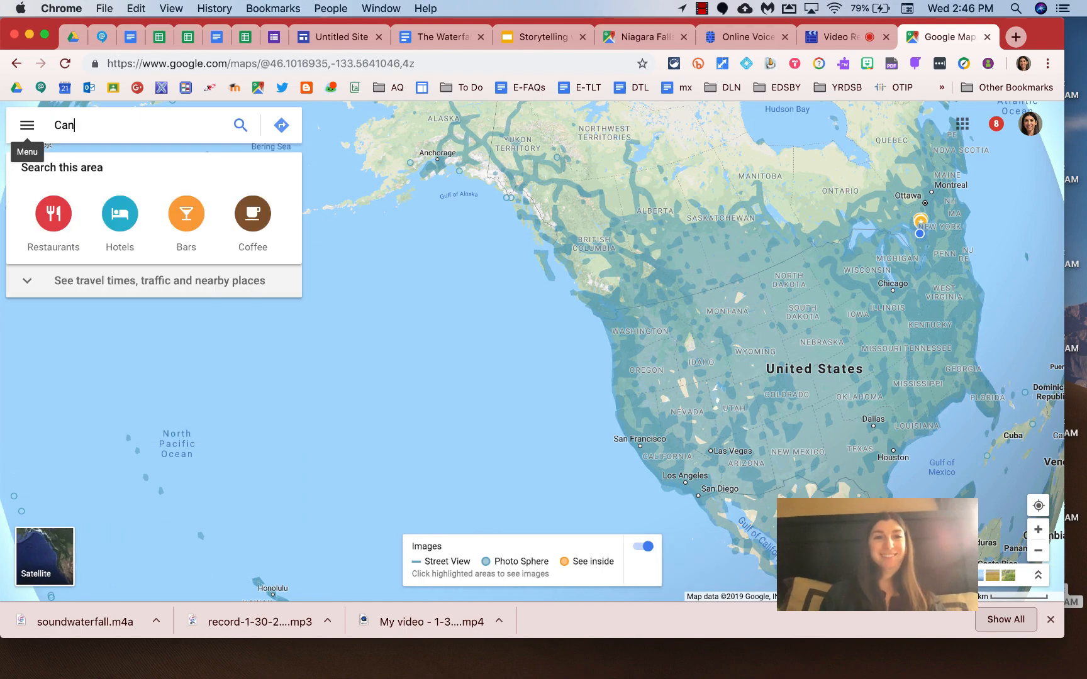
text(more, Alberta)
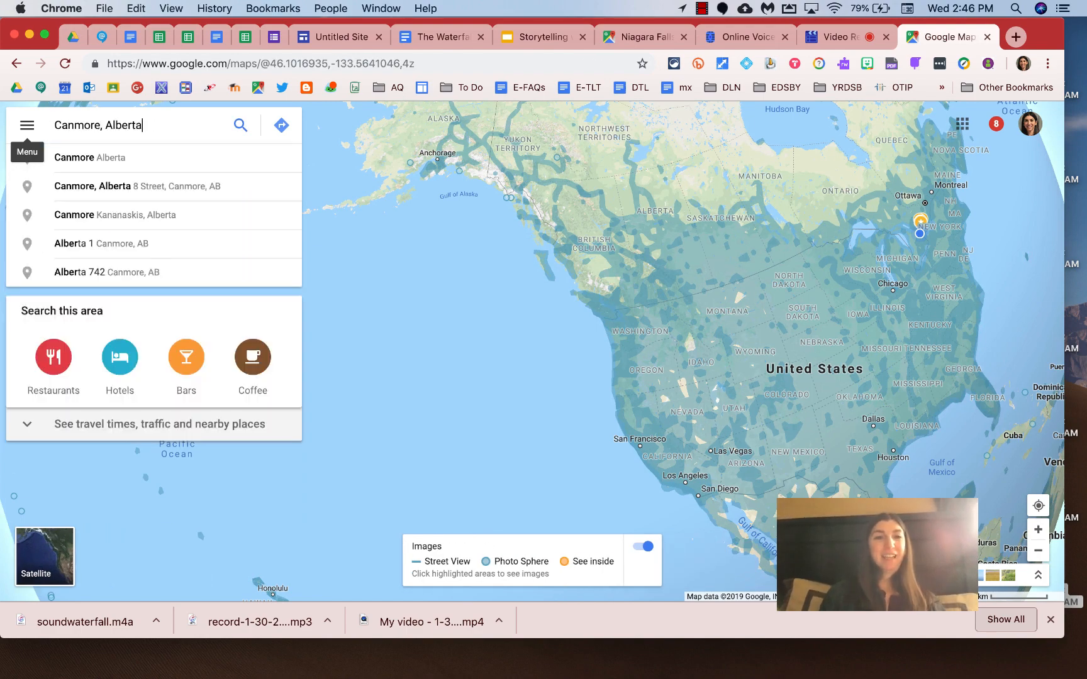
key(Return)
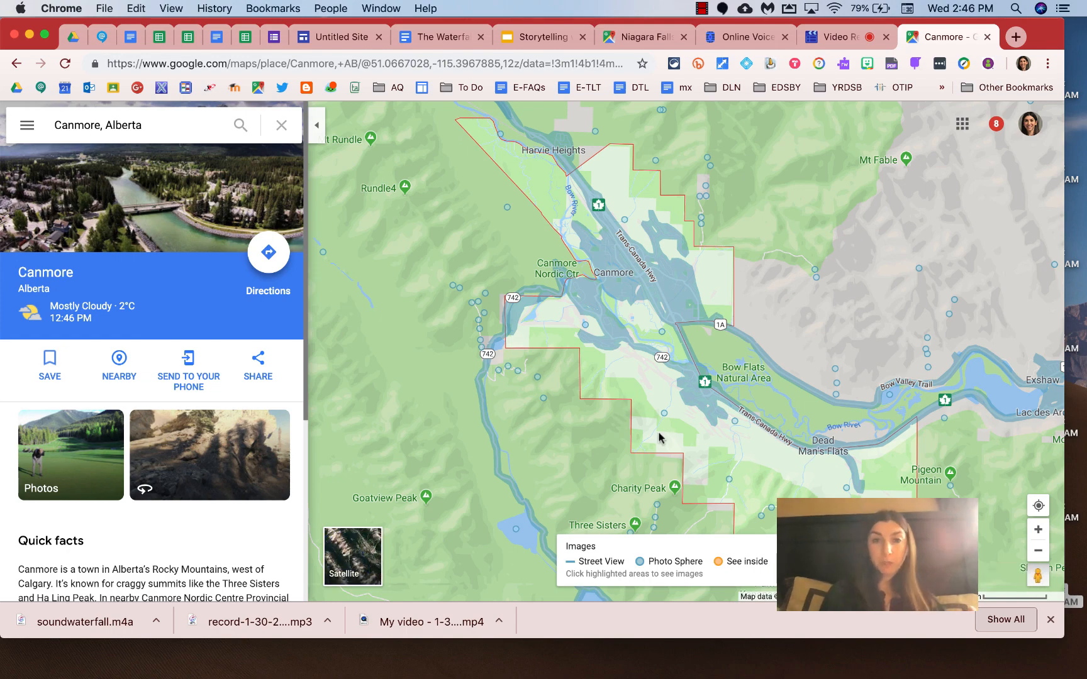
Open a photo sphere just below Ha Ling Peak, southwest of Canmore, and look around the mountainside view.
drag(574, 369, 511, 361)
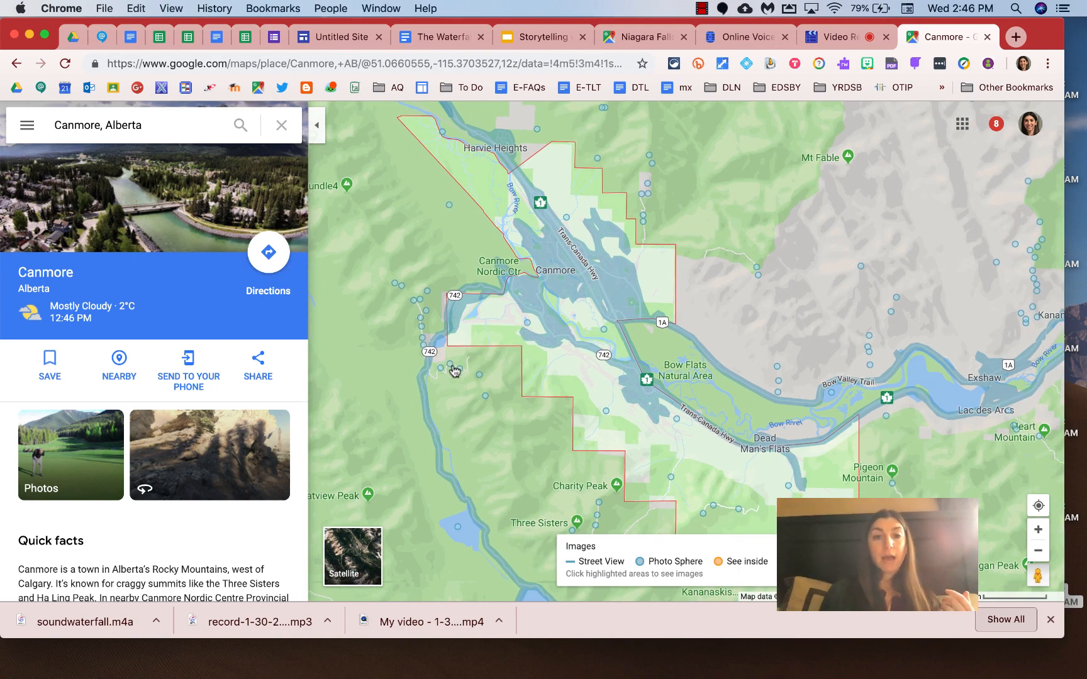
mouse_move(451, 367)
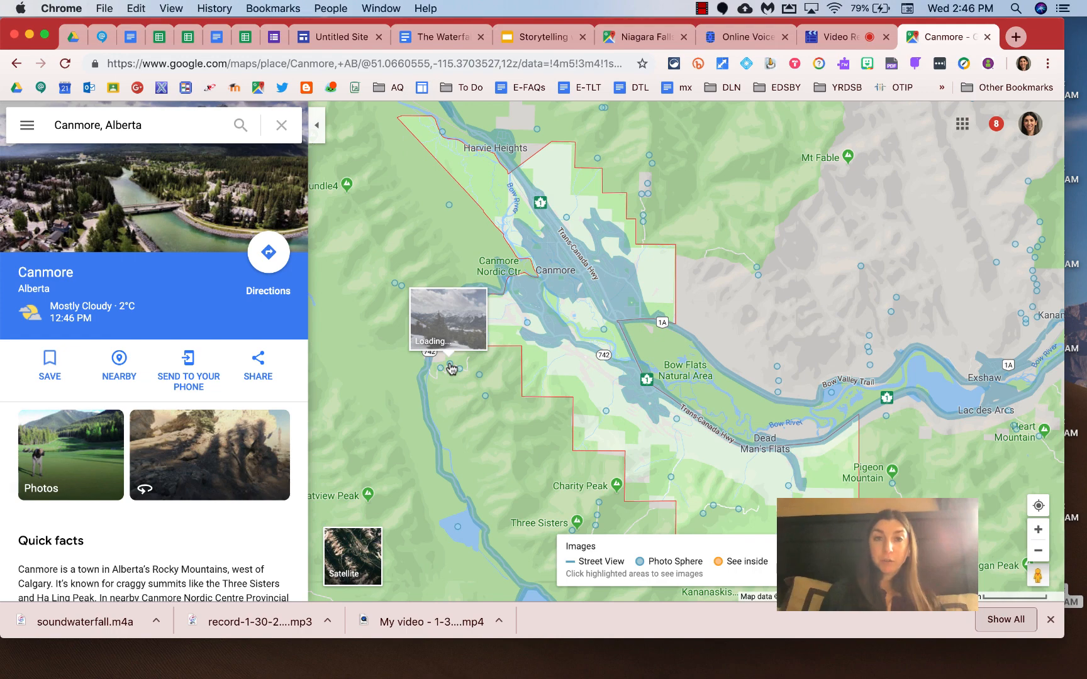
click(1037, 529)
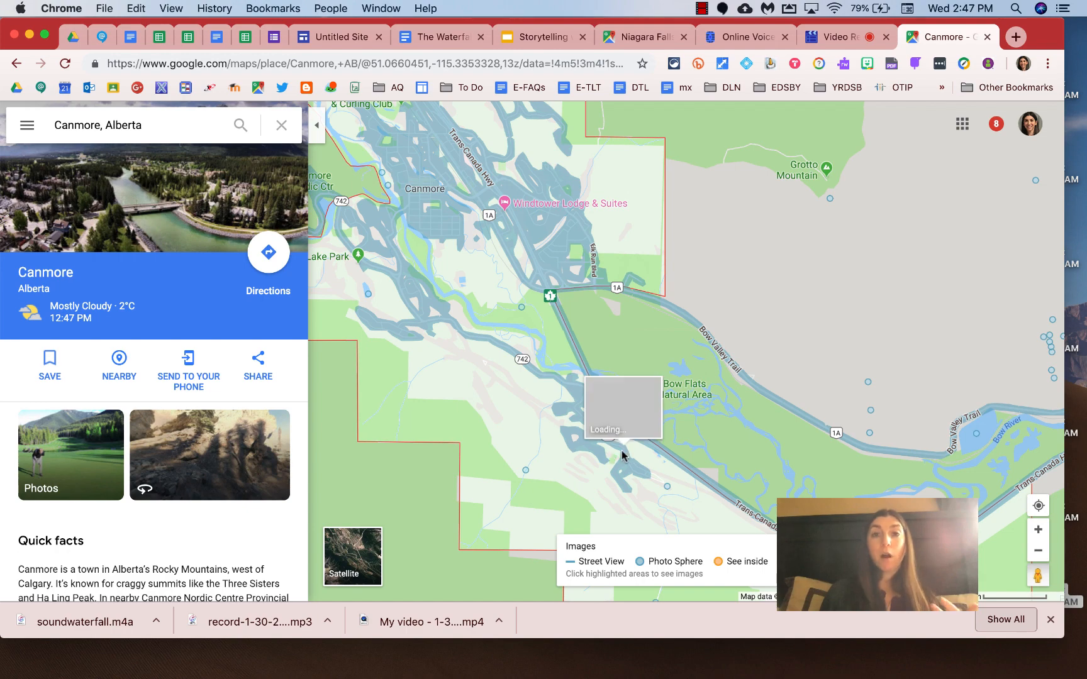
drag(510, 495, 794, 416)
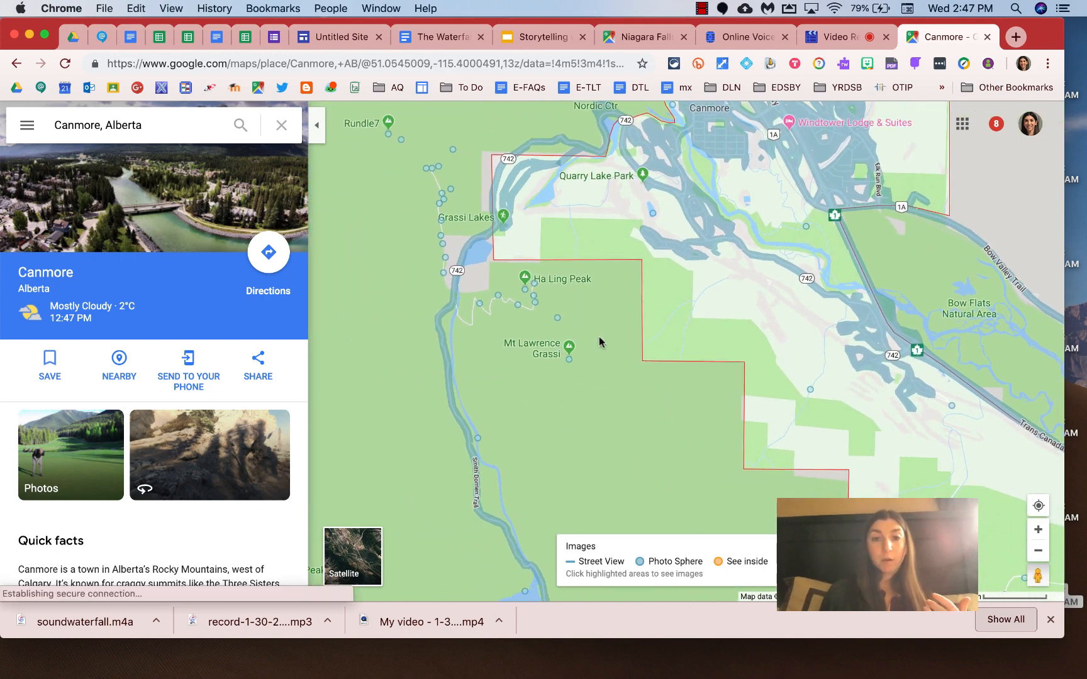
click(535, 304)
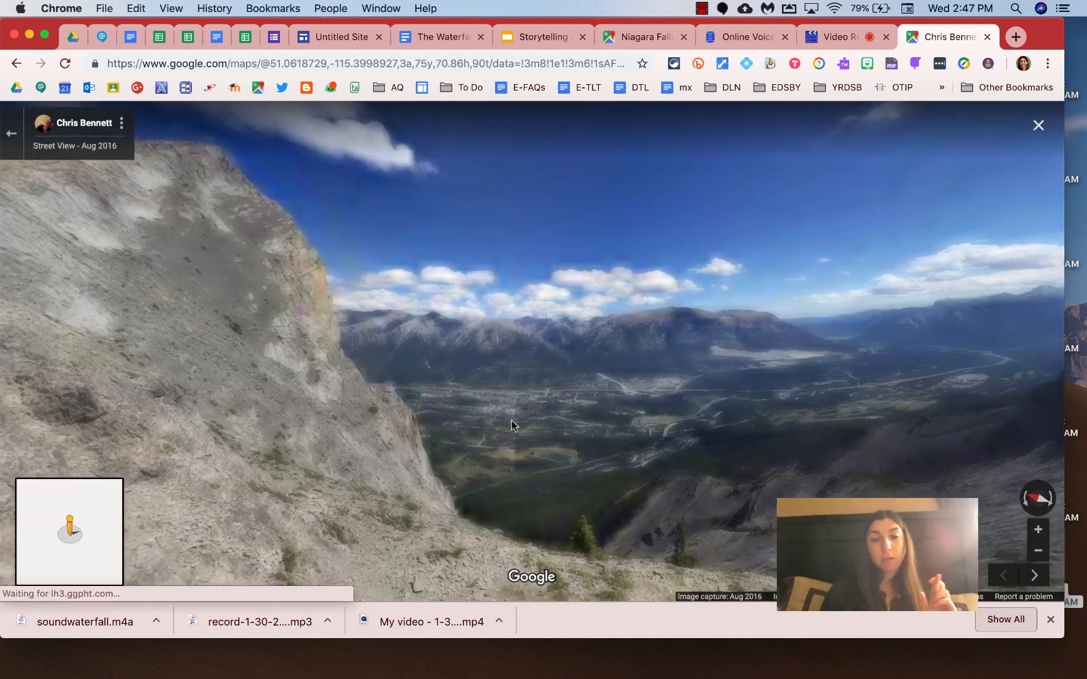
drag(377, 377, 523, 164)
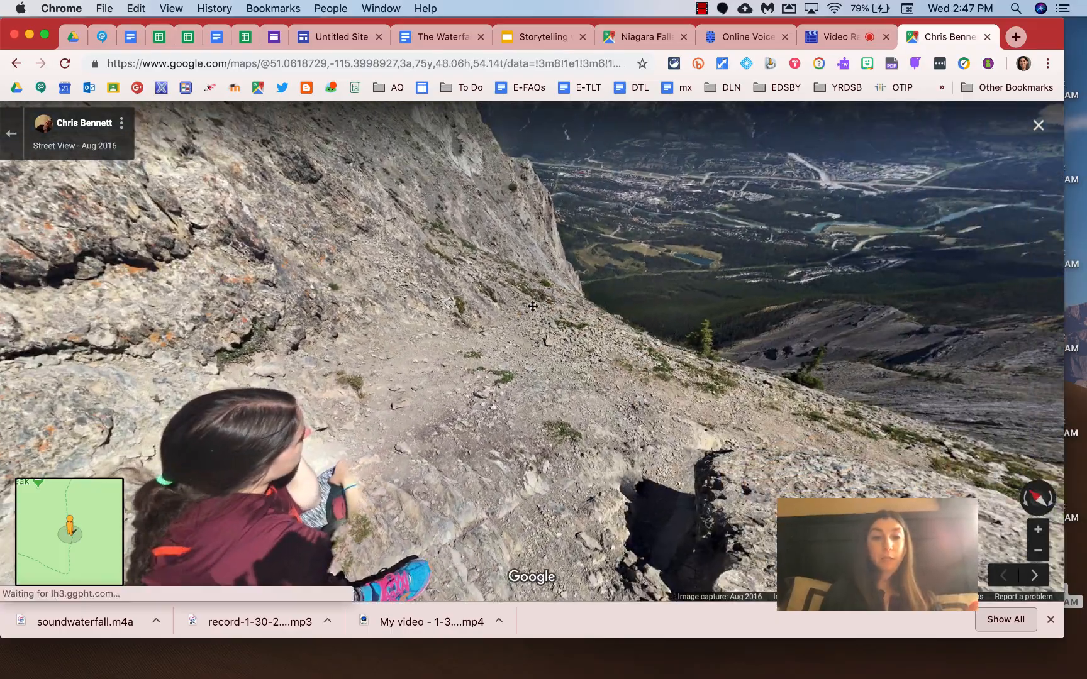
drag(533, 307, 465, 553)
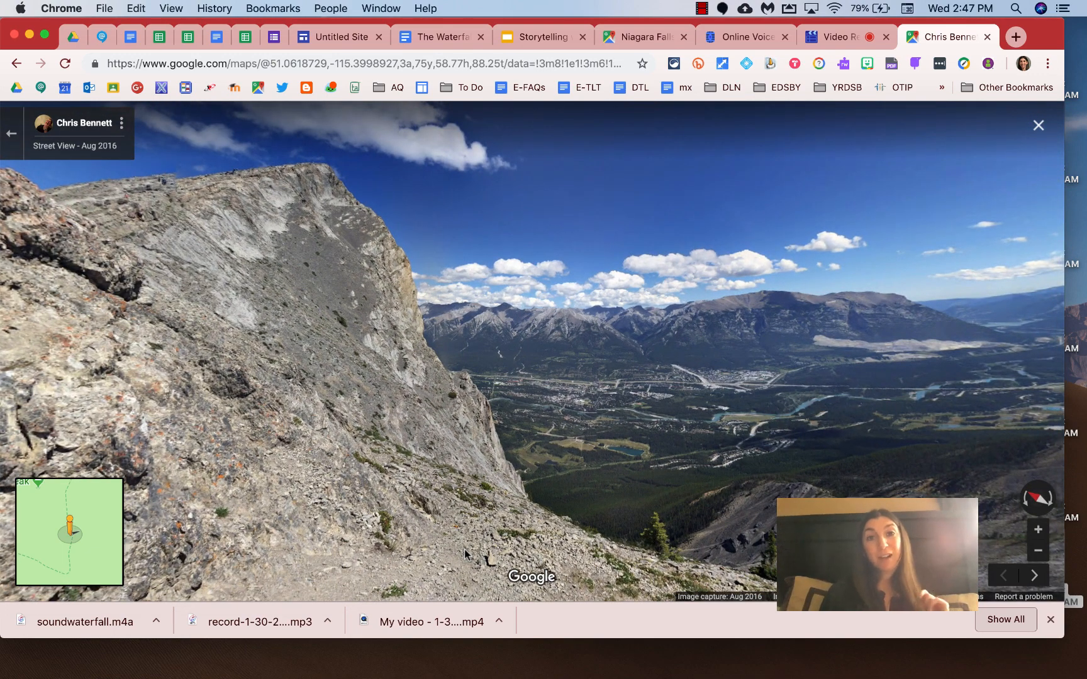
Copy the HTML embed code for the Canmore mountainside photo sphere at Medium size.
click(123, 129)
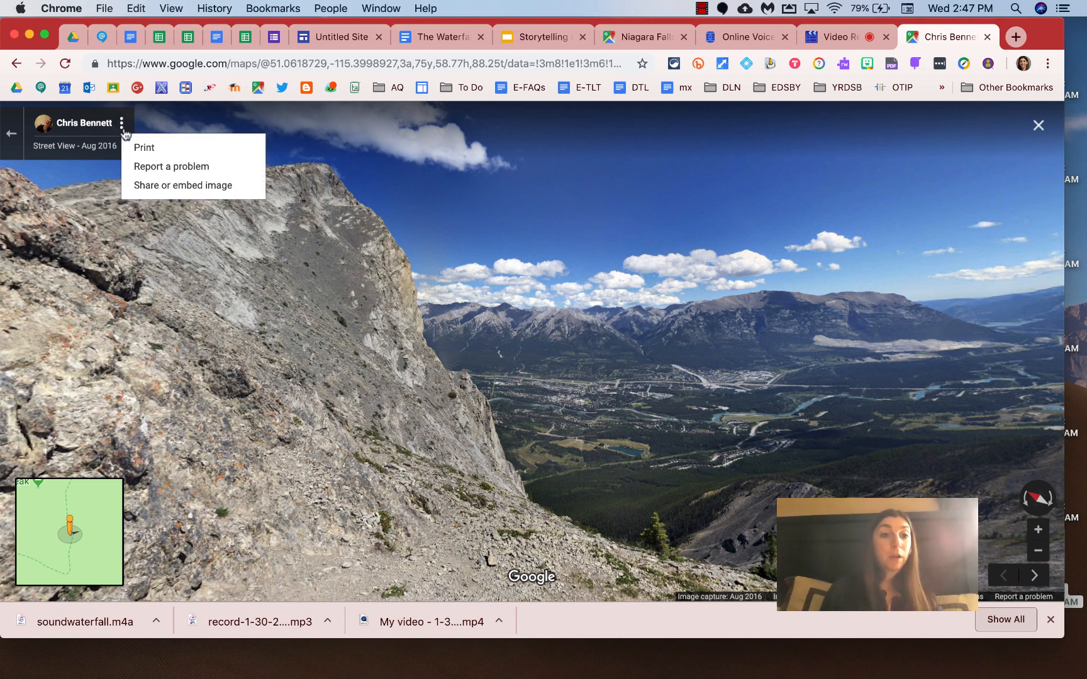
click(236, 187)
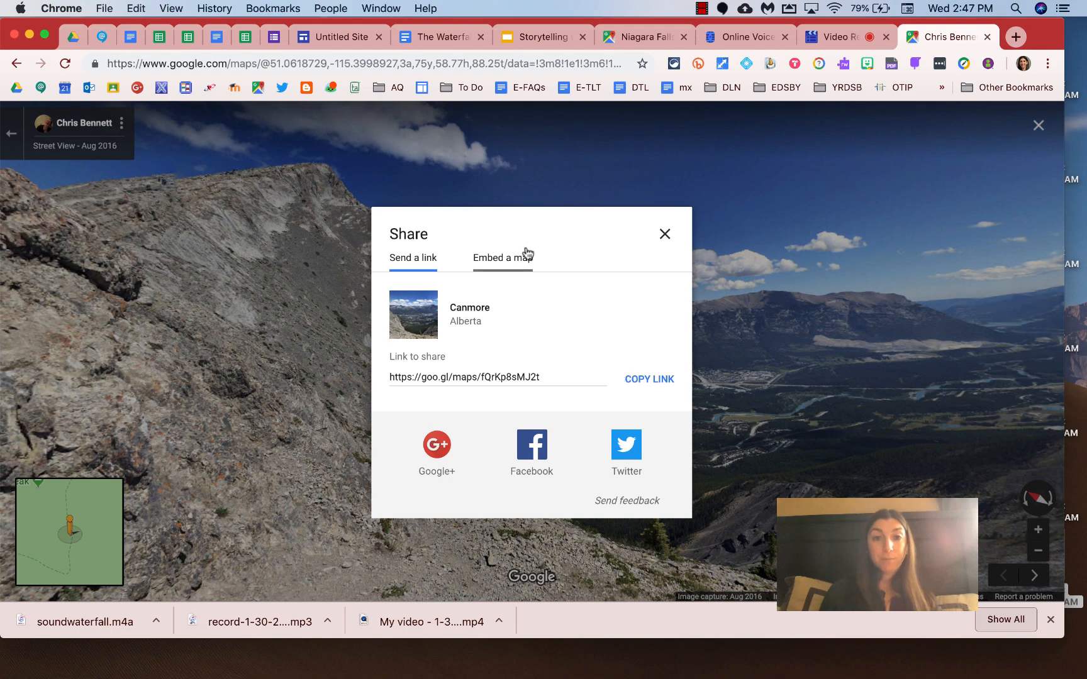
click(488, 260)
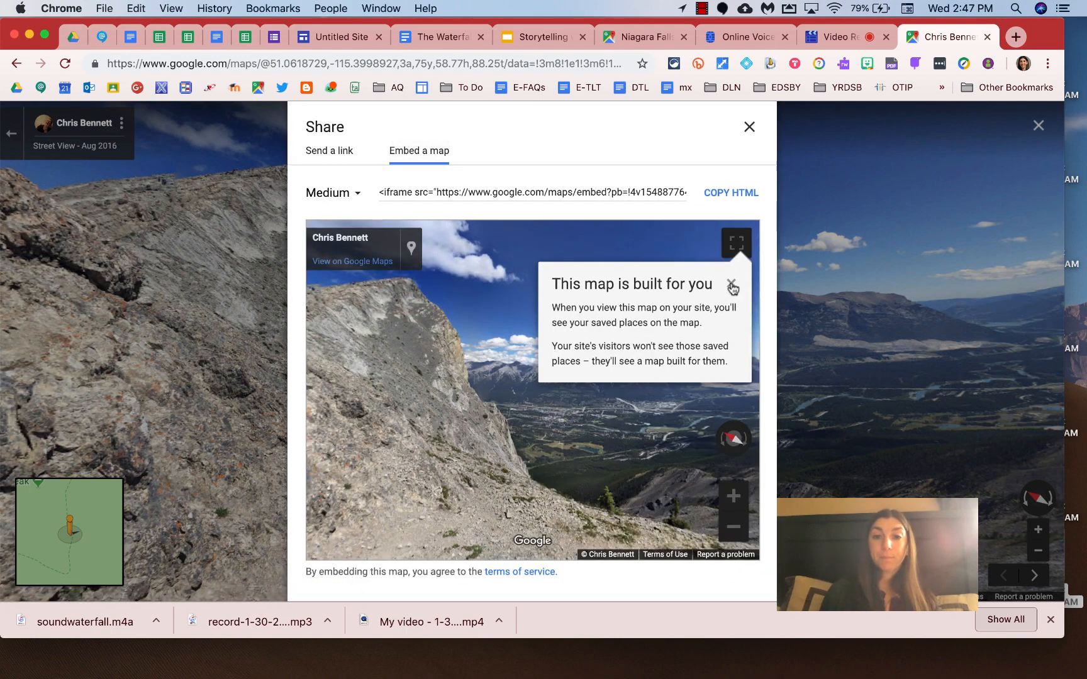
click(731, 285)
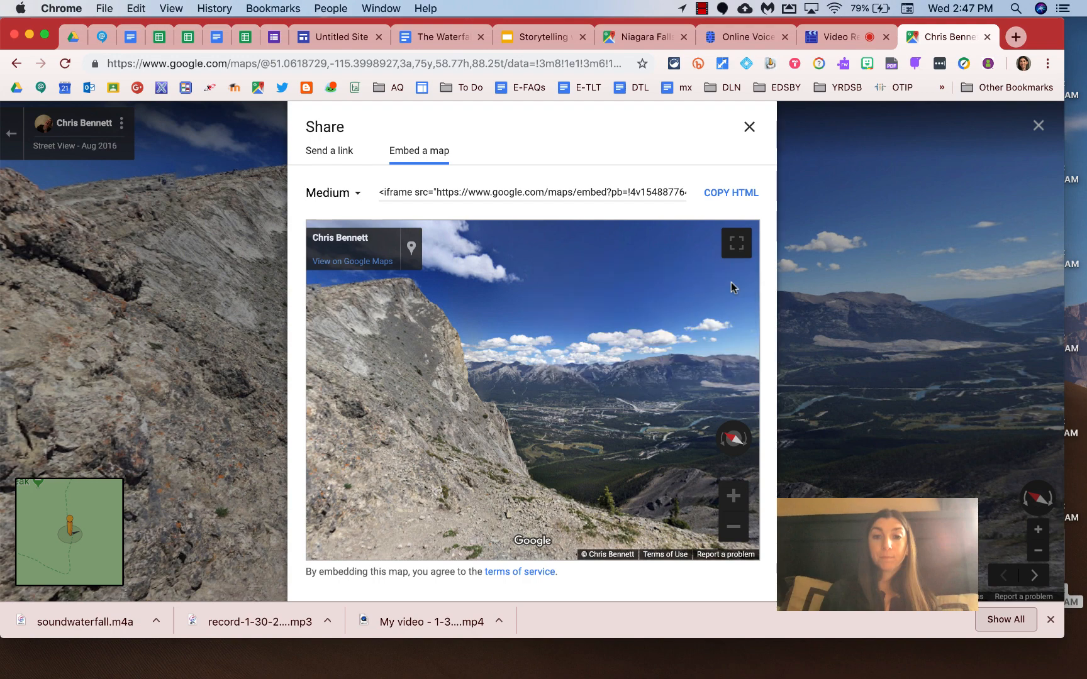
click(389, 192)
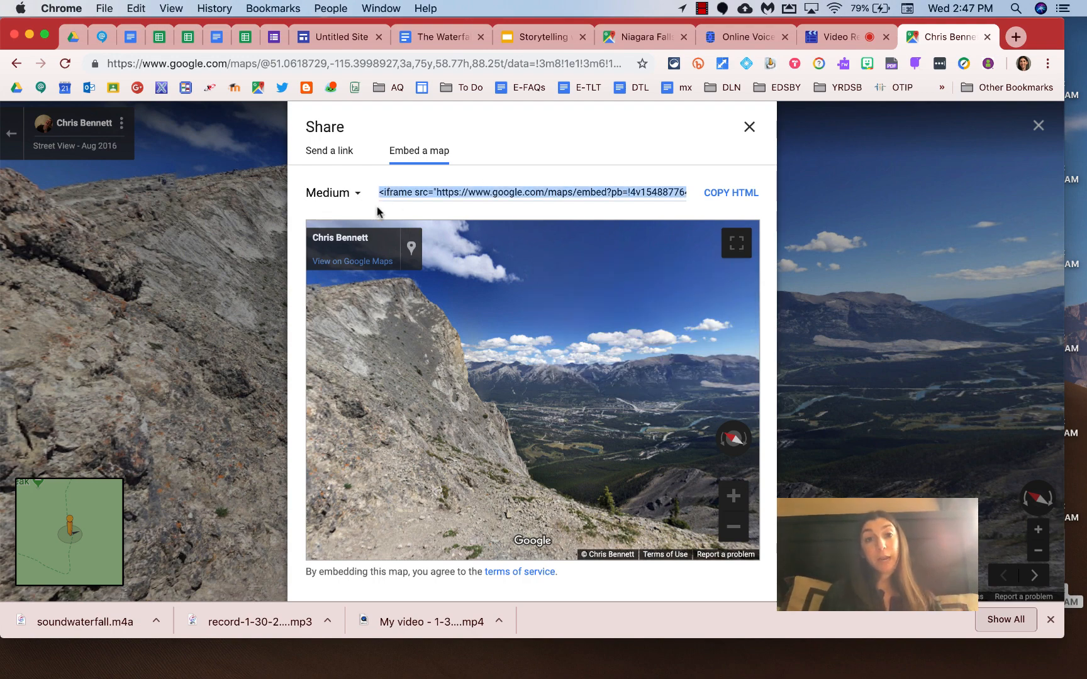
click(352, 195)
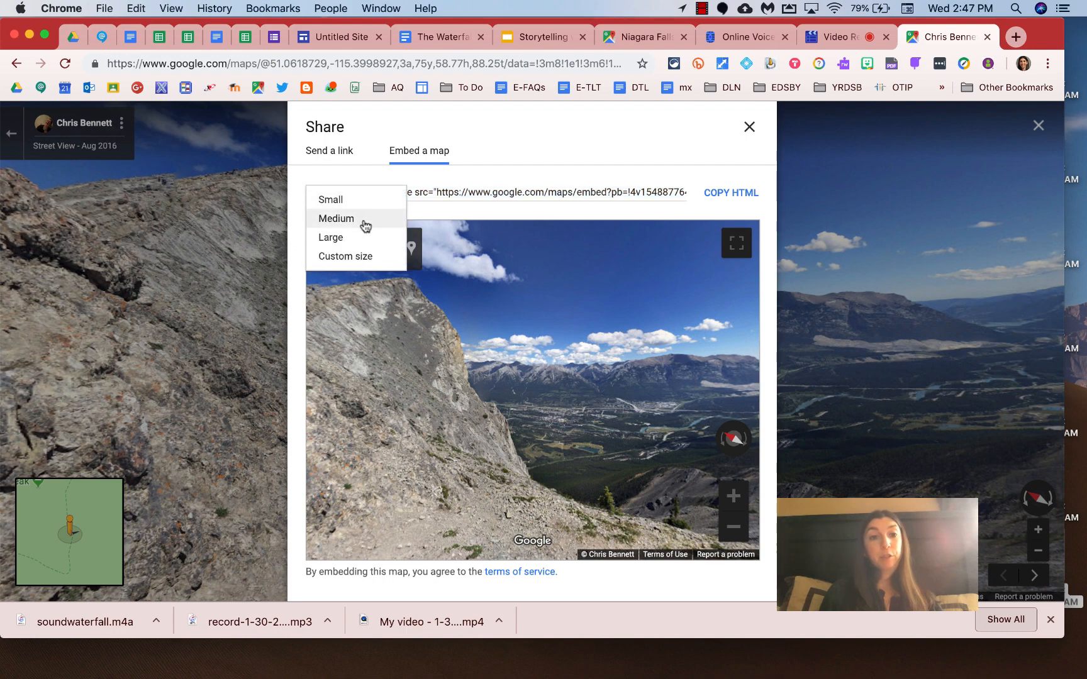
click(359, 218)
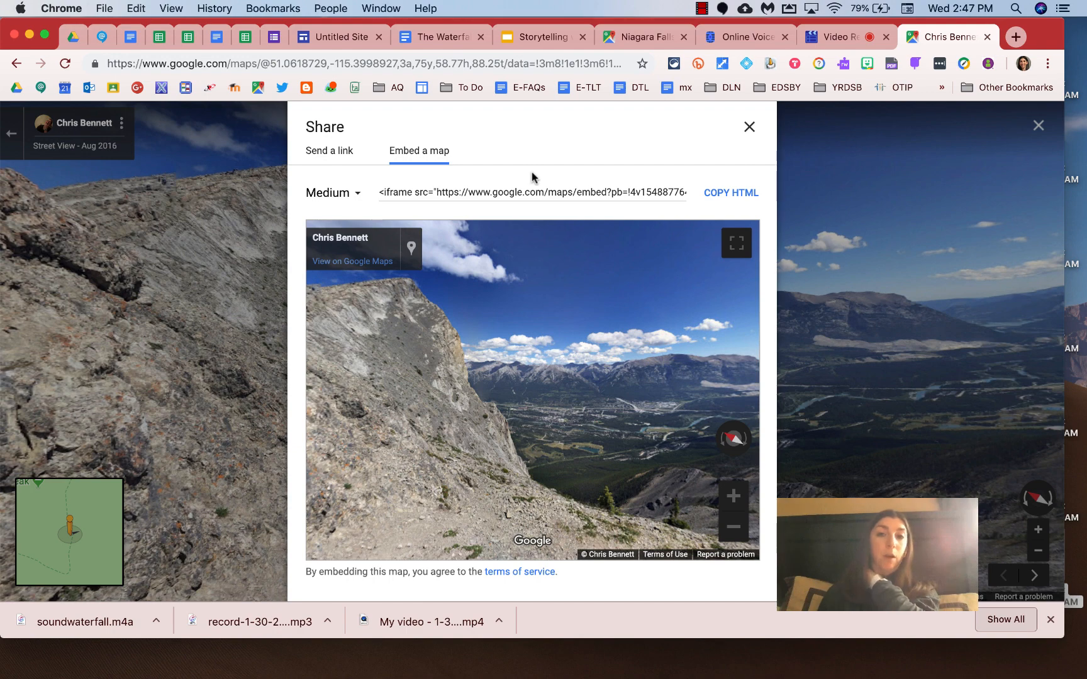
click(730, 193)
click(730, 193)
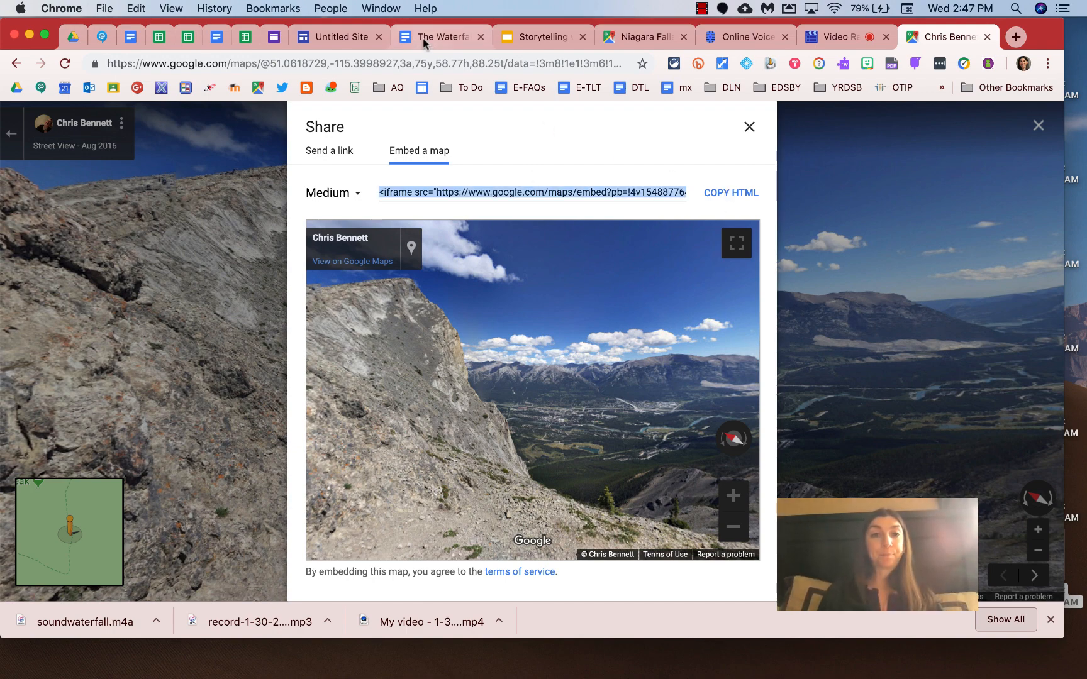
In the Google Sites page, embed the photo sphere below the opening story sentence using the copied HTML embed code.
click(324, 37)
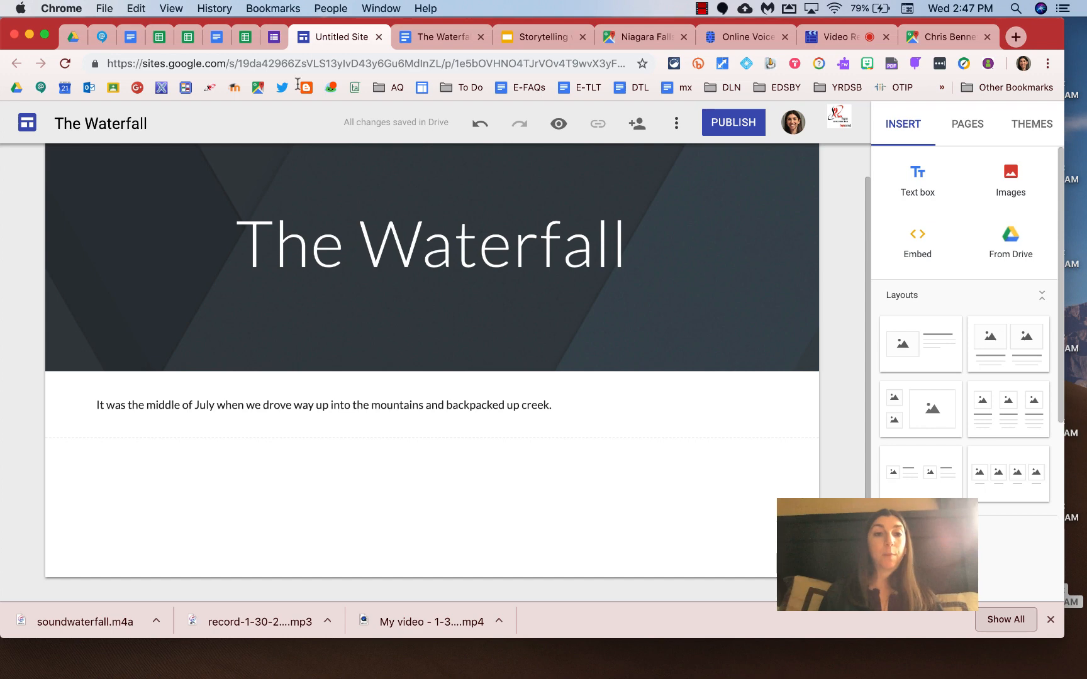
double_click(281, 466)
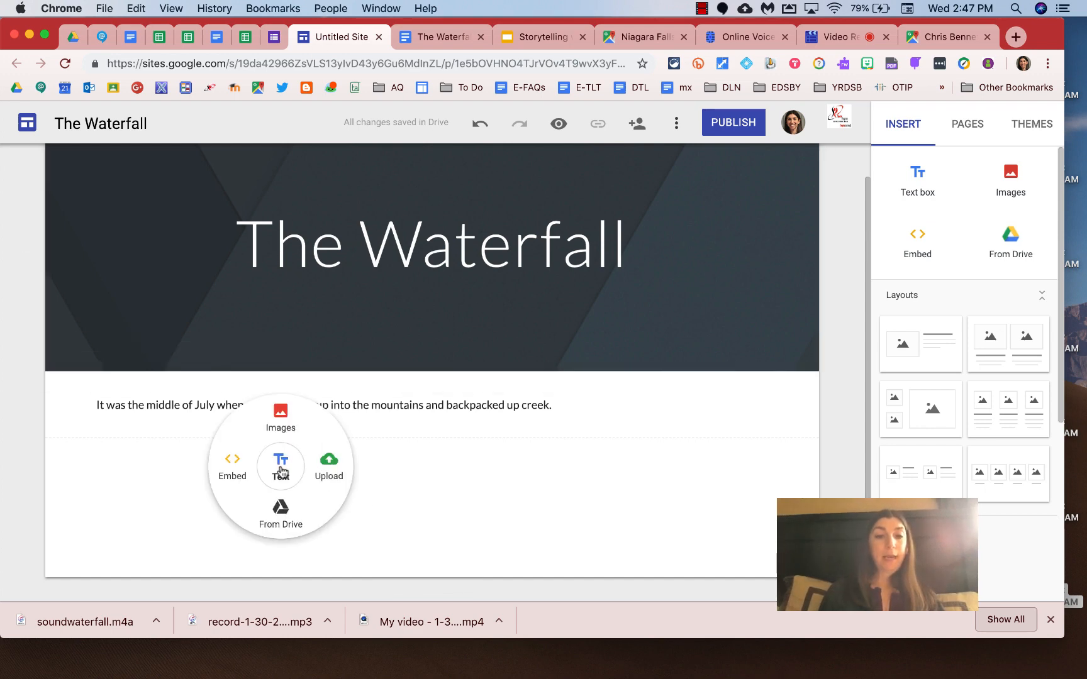
click(230, 467)
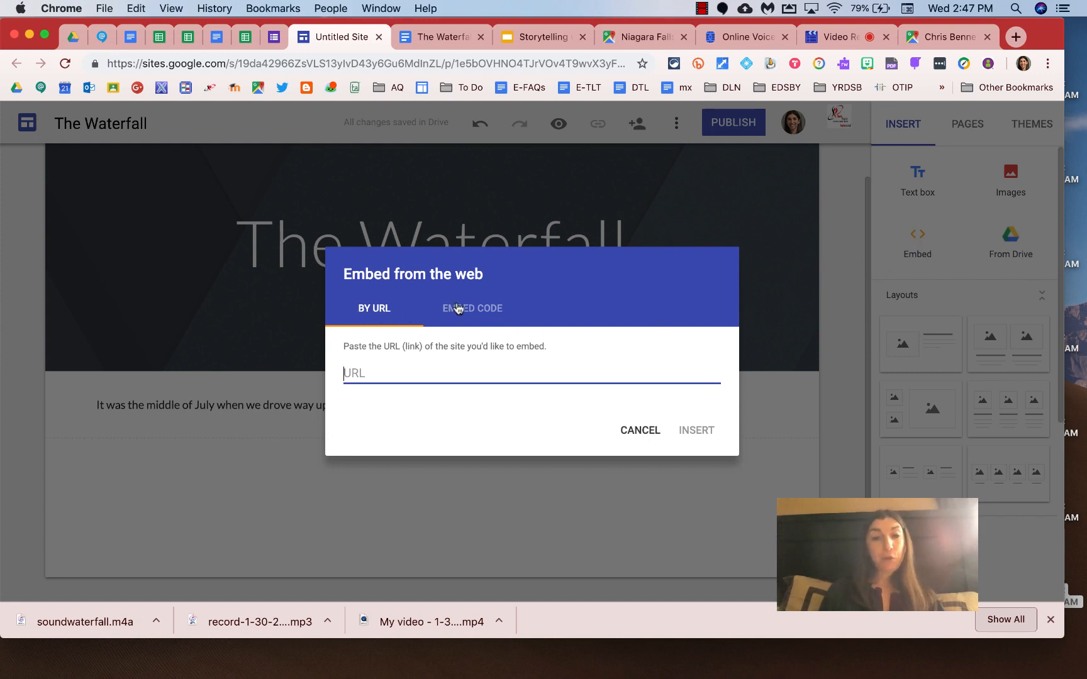
click(483, 310)
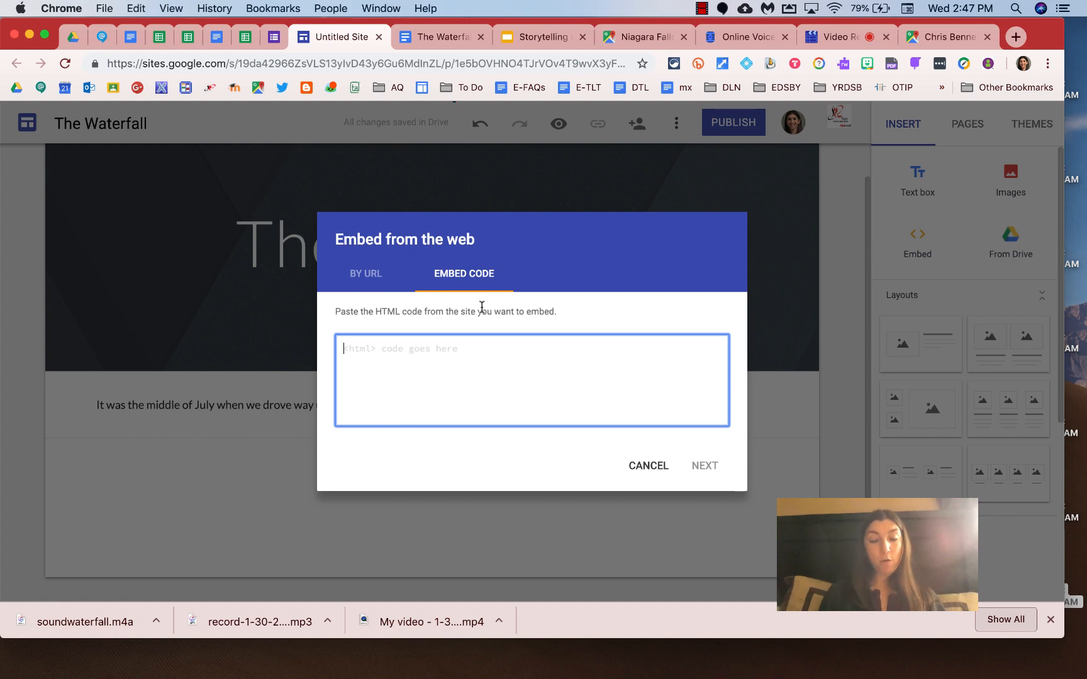
key(super+v)
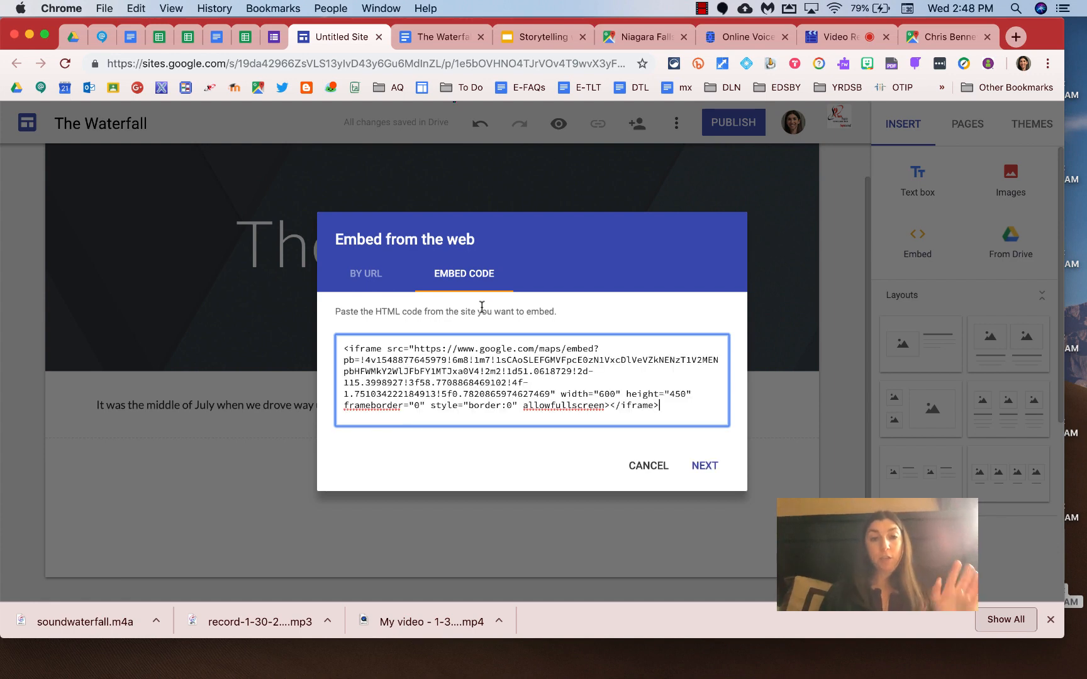
click(695, 466)
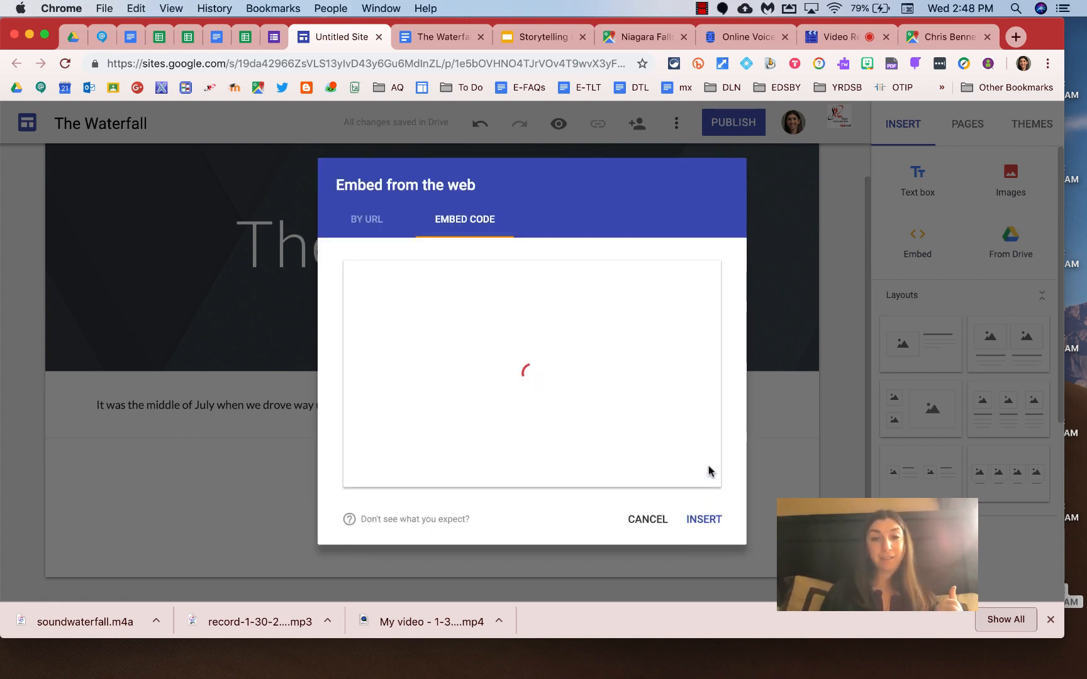
click(697, 522)
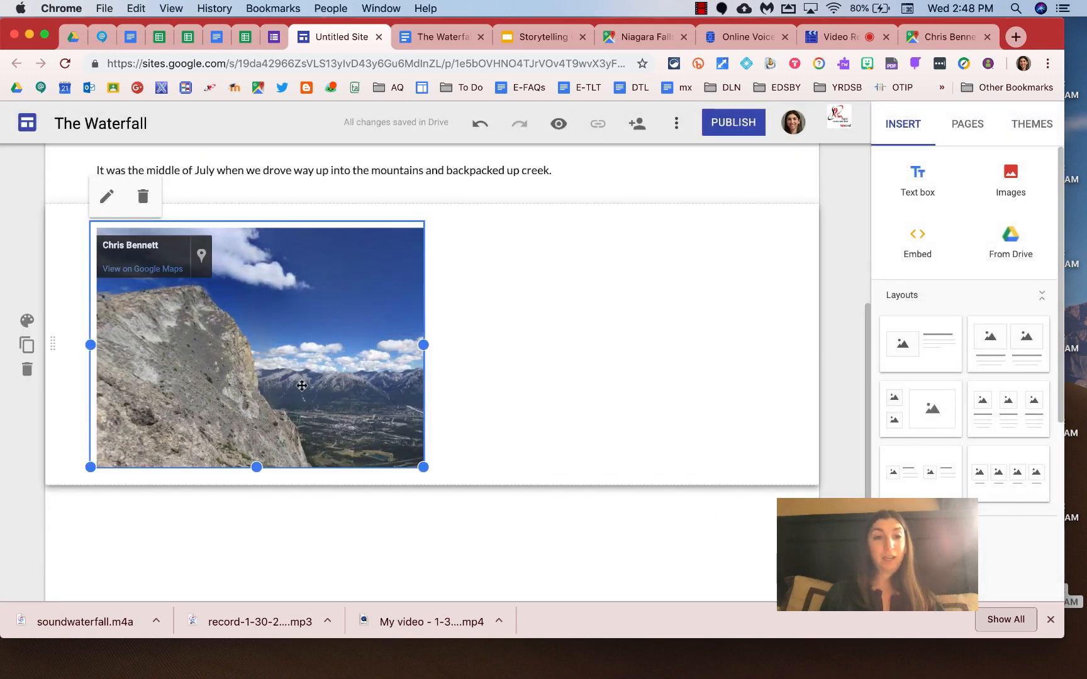
Centre the embedded photo sphere and the opening sentence's text box horizontally on the page.
drag(302, 385, 459, 379)
click(338, 170)
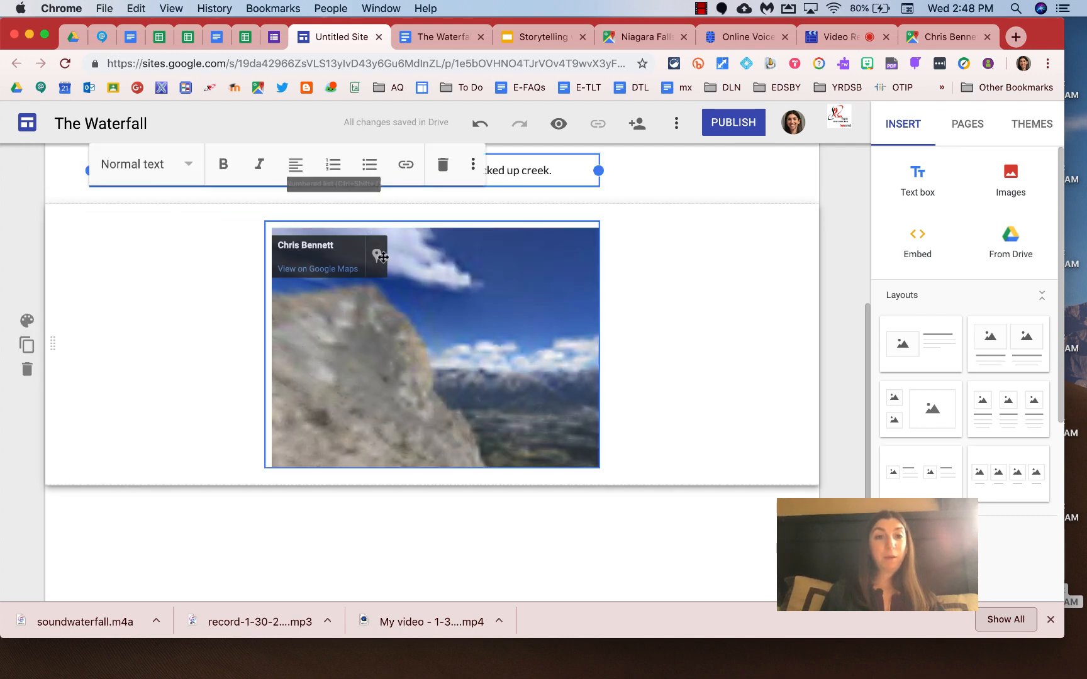
scroll(378, 251, up, 3)
drag(341, 278, 434, 281)
click(650, 417)
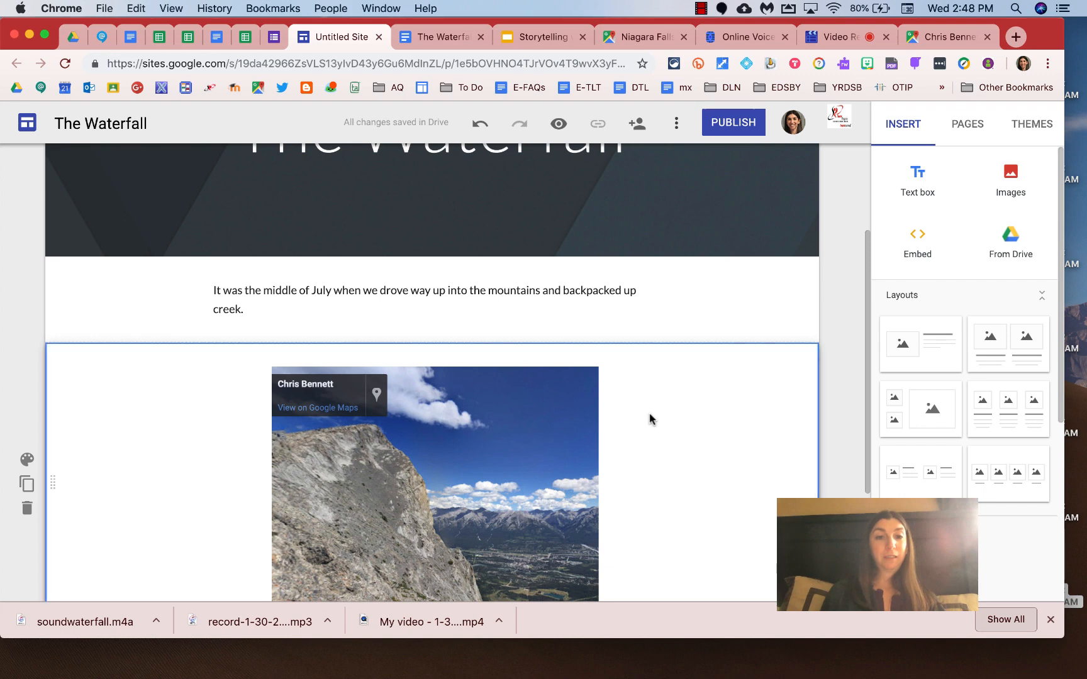
Apply the Emphasis 2 section style to the opening sentence and format its text as a centred Subheading.
click(26, 275)
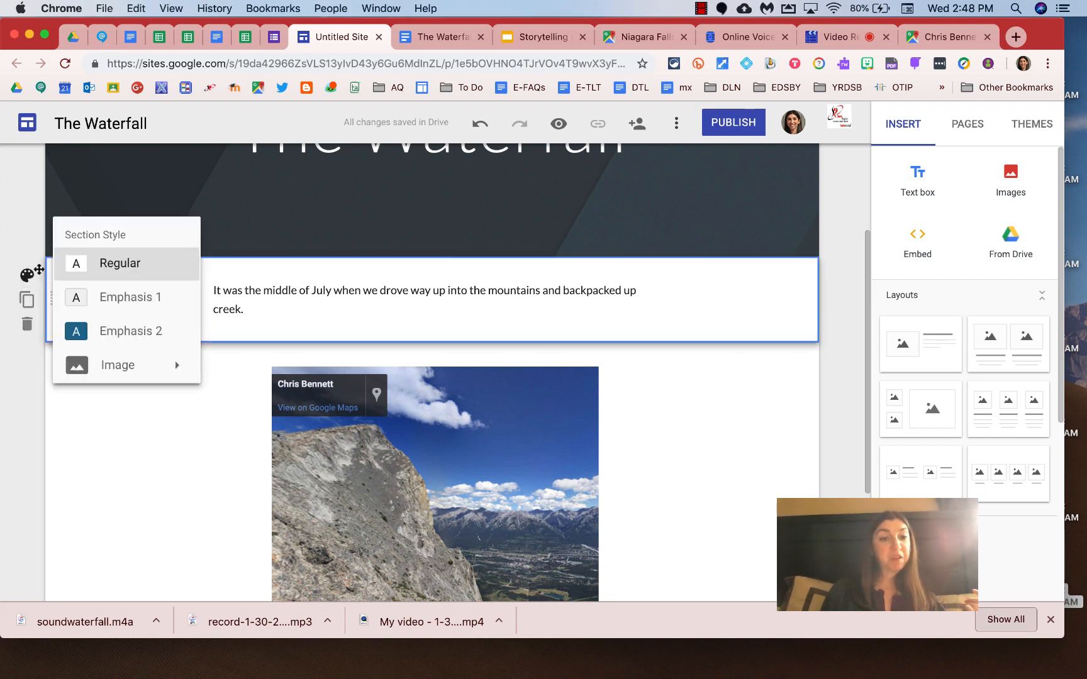
click(112, 333)
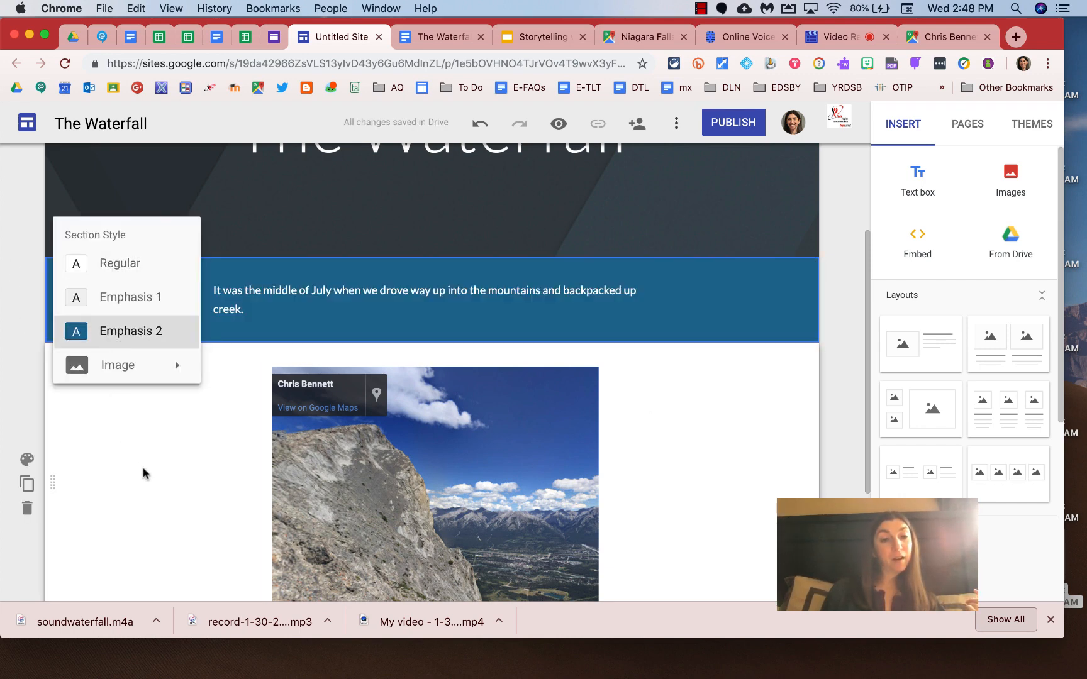
click(349, 293)
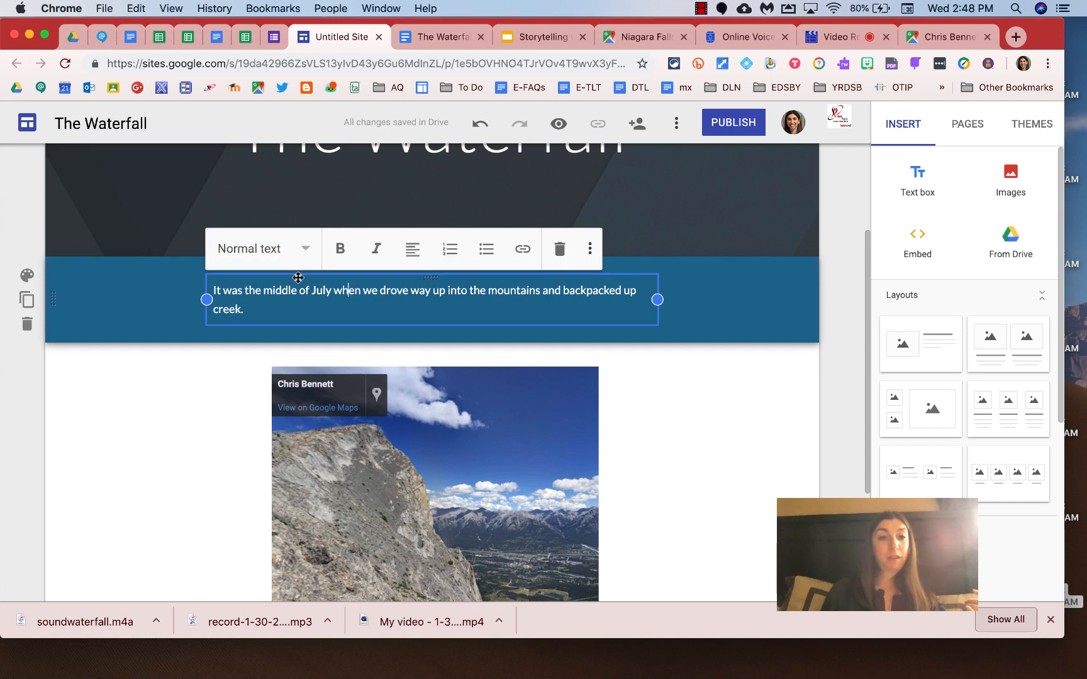
click(302, 251)
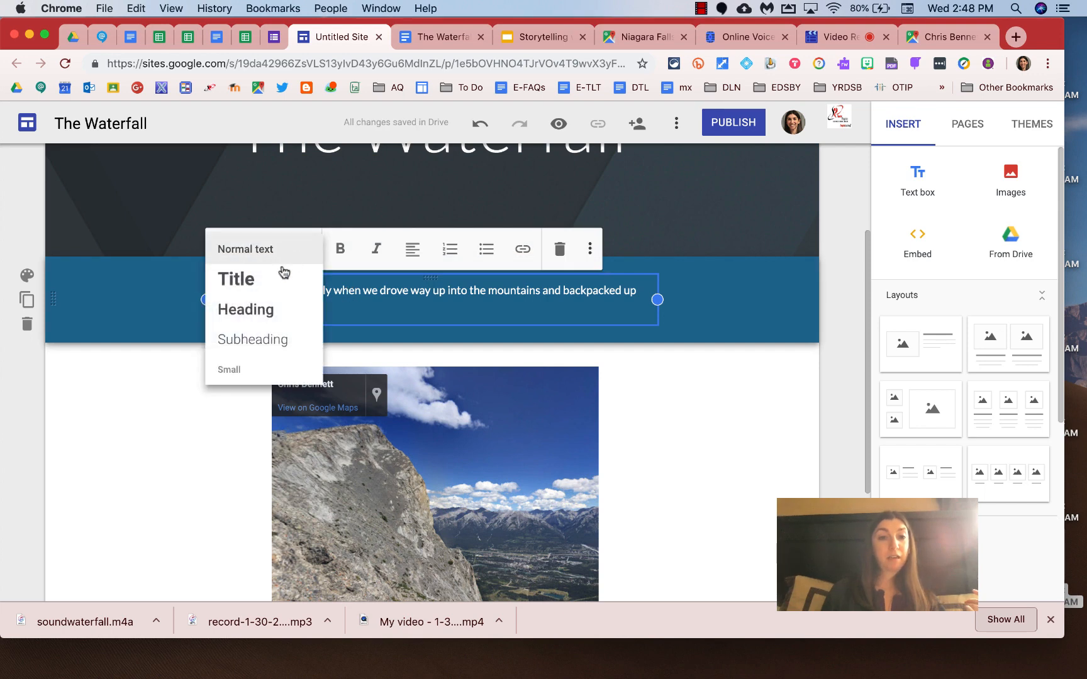
click(275, 340)
click(333, 249)
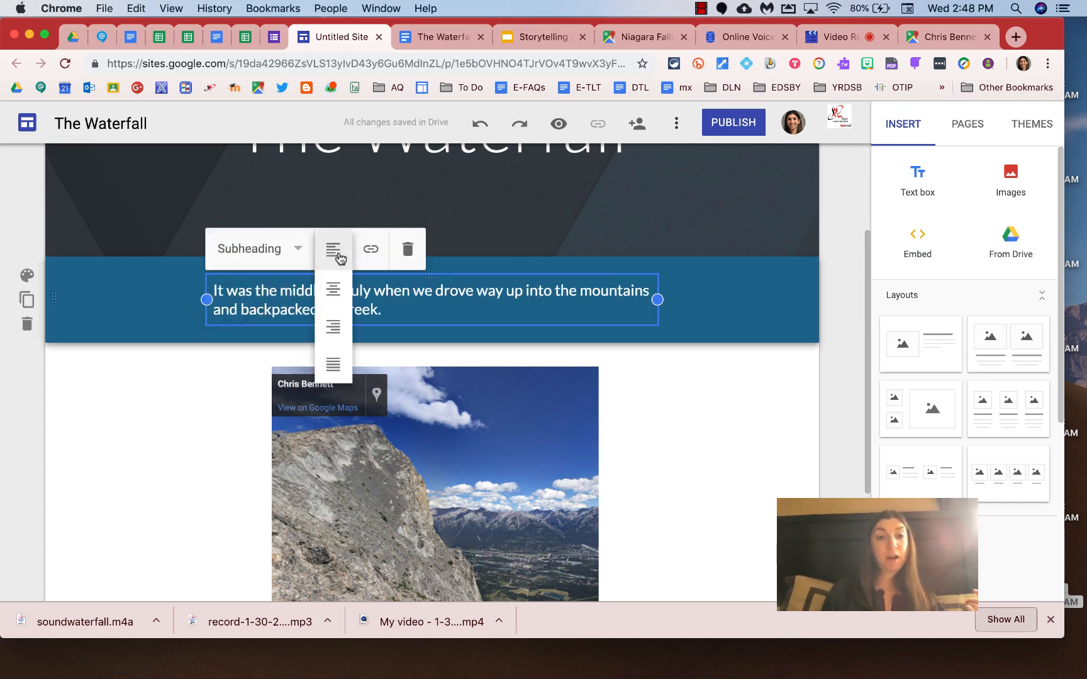
click(330, 288)
click(207, 427)
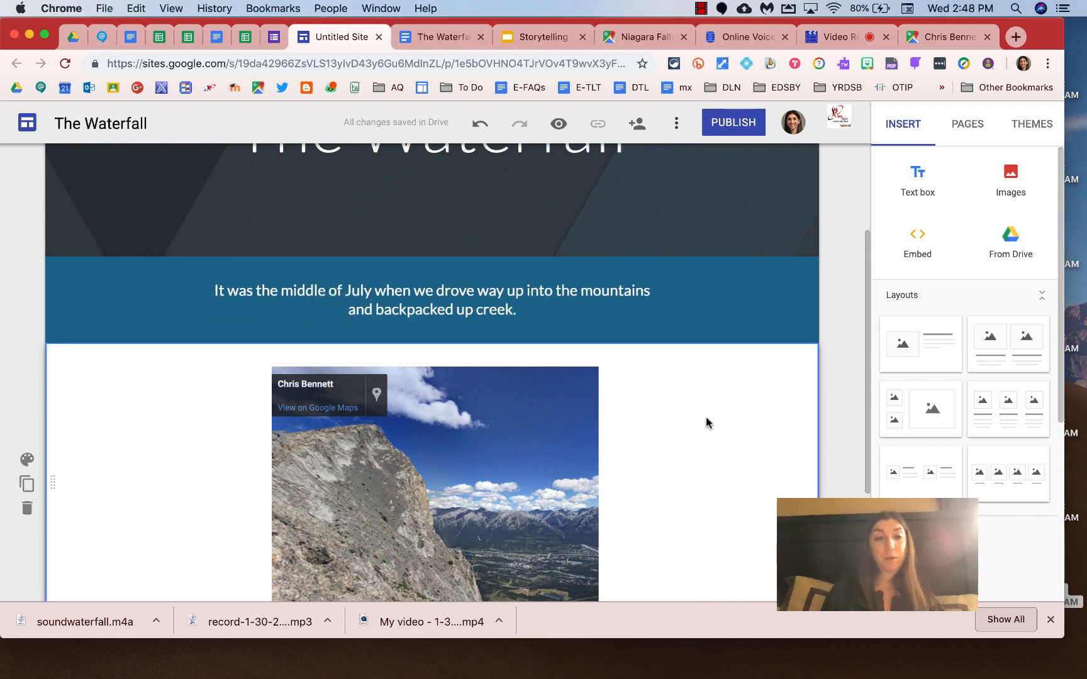
Review the page layout from the header banner down to the embedded photo sphere.
scroll(697, 413, up, 3)
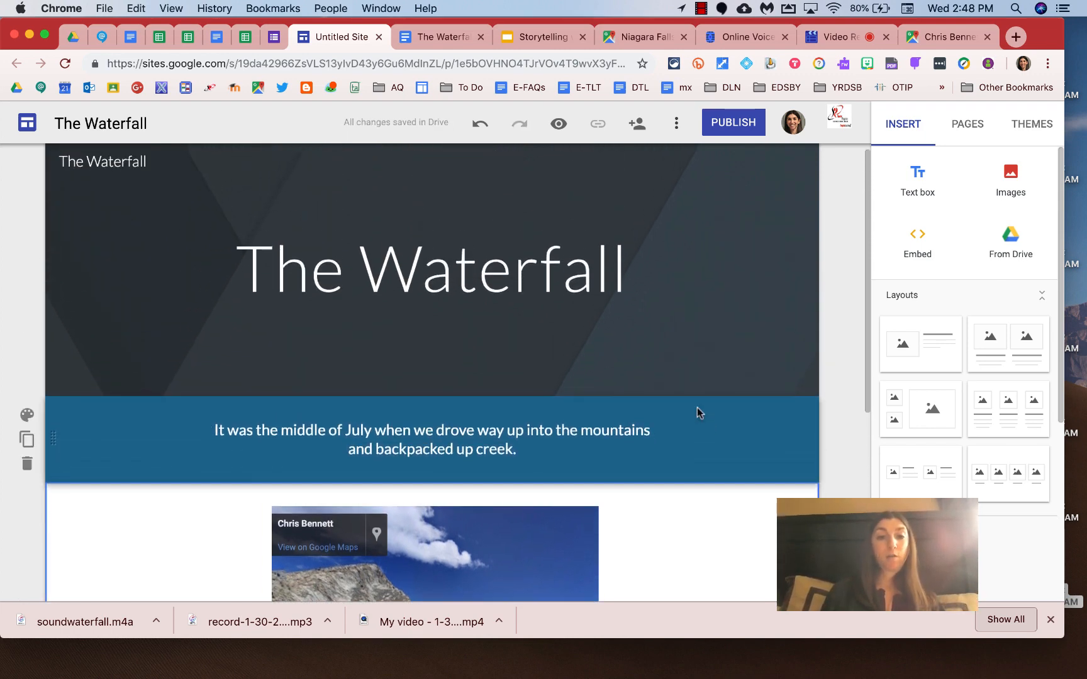
scroll(697, 413, down, 2)
click(574, 285)
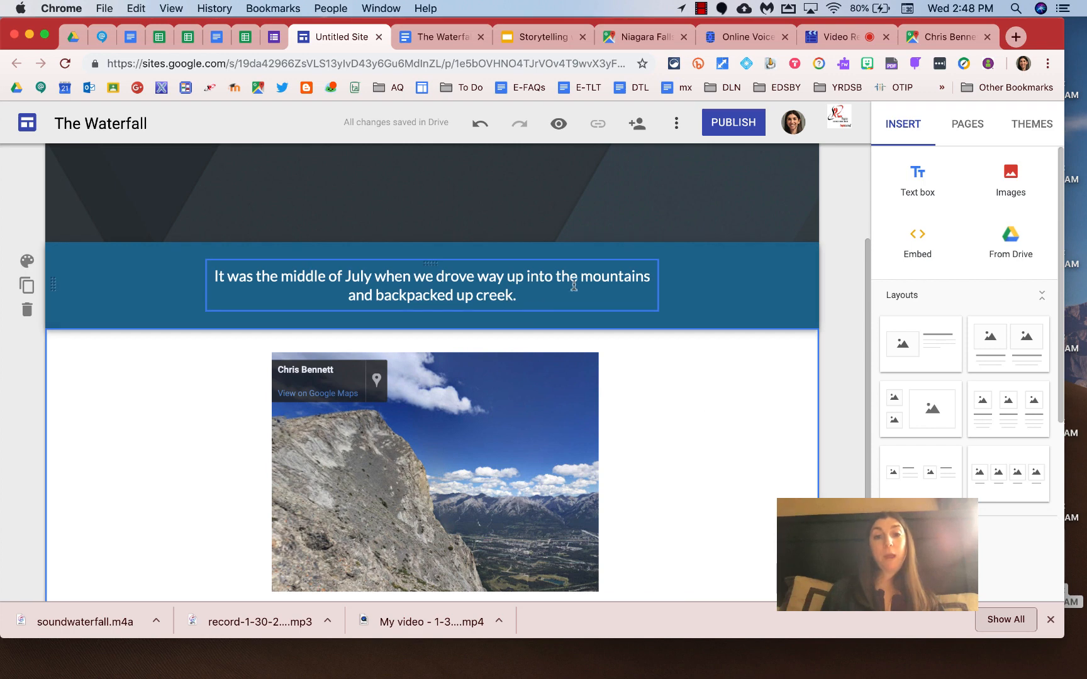
click(651, 364)
scroll(668, 374, down, 2)
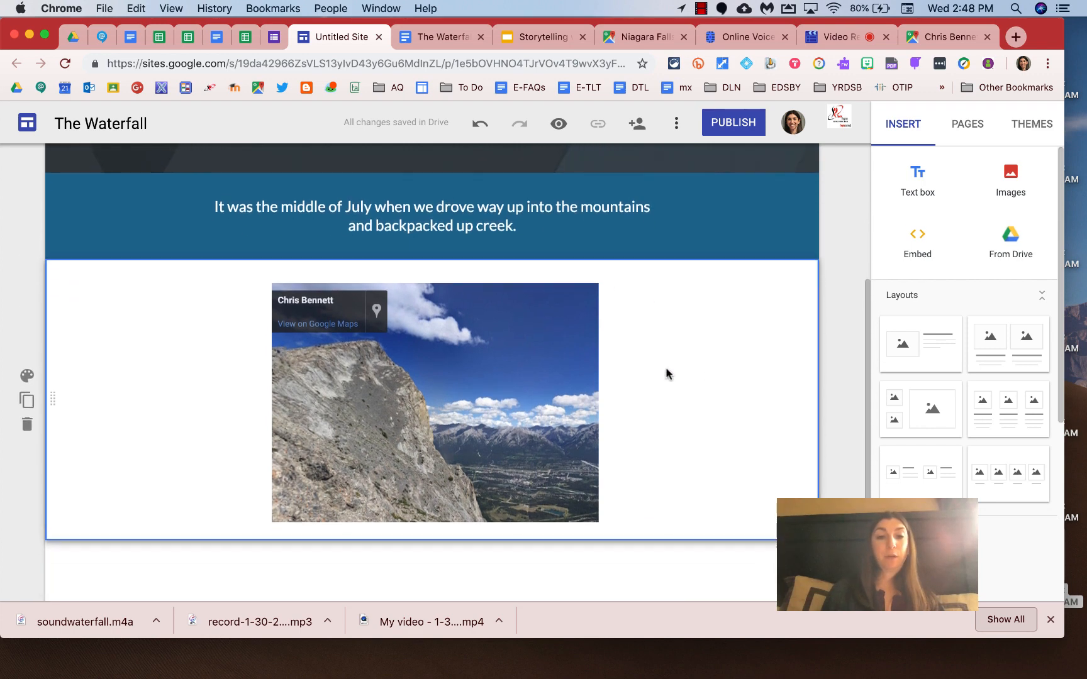
drag(465, 412, 435, 417)
scroll(436, 415, down, 2)
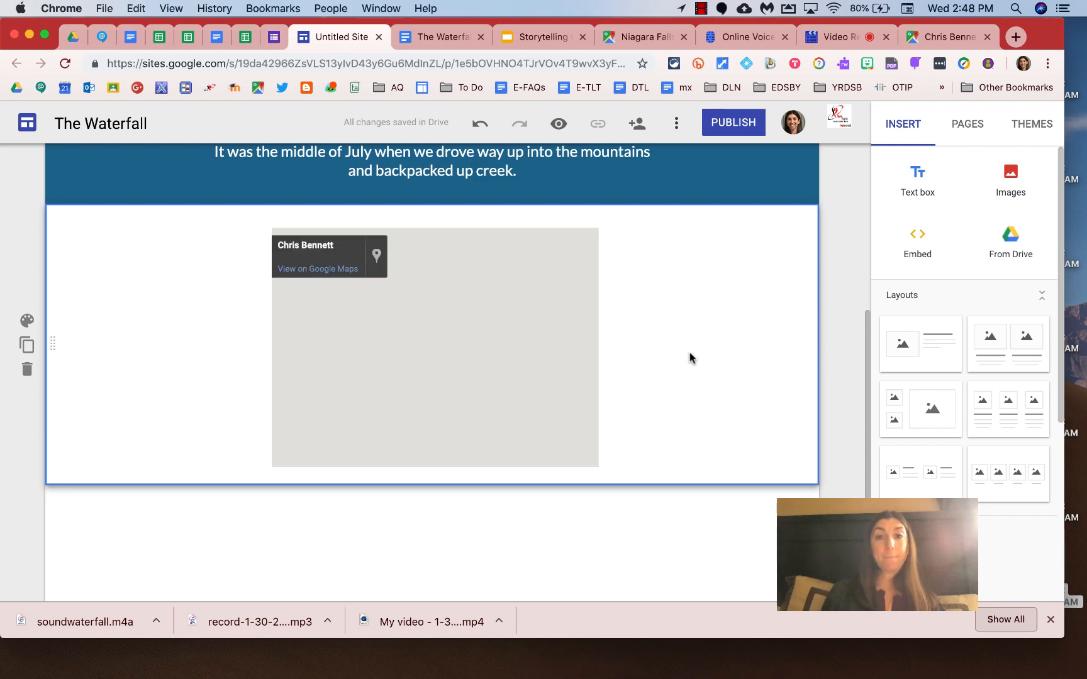
scroll(689, 357, up, 2)
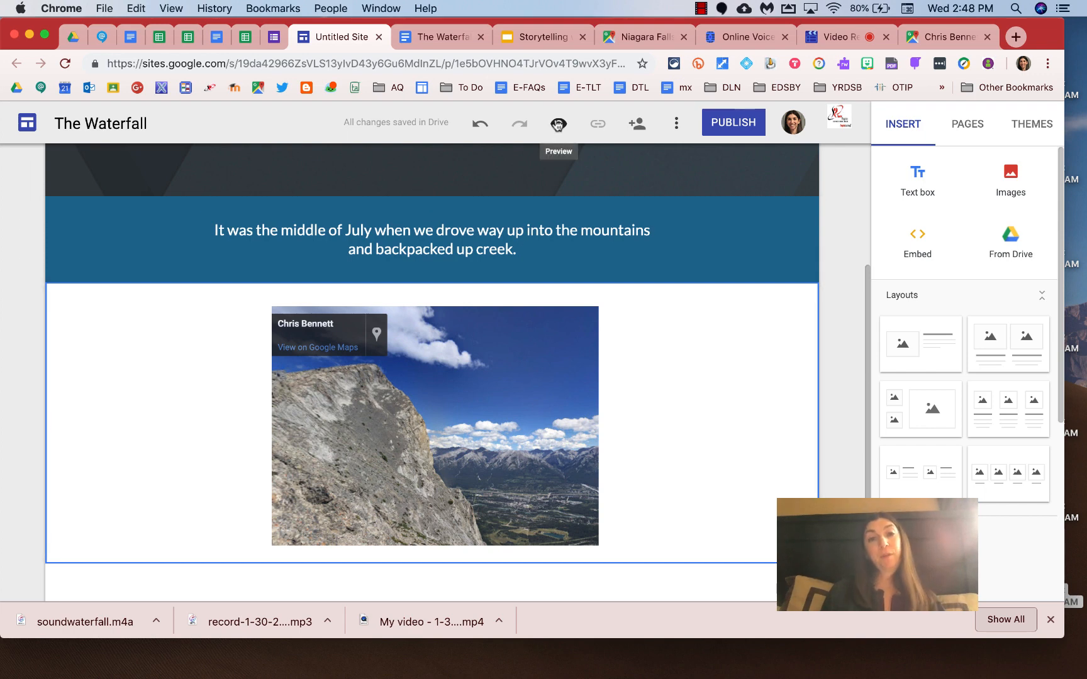
Preview the site, look around inside the embedded photo sphere, and return to the editor.
click(557, 125)
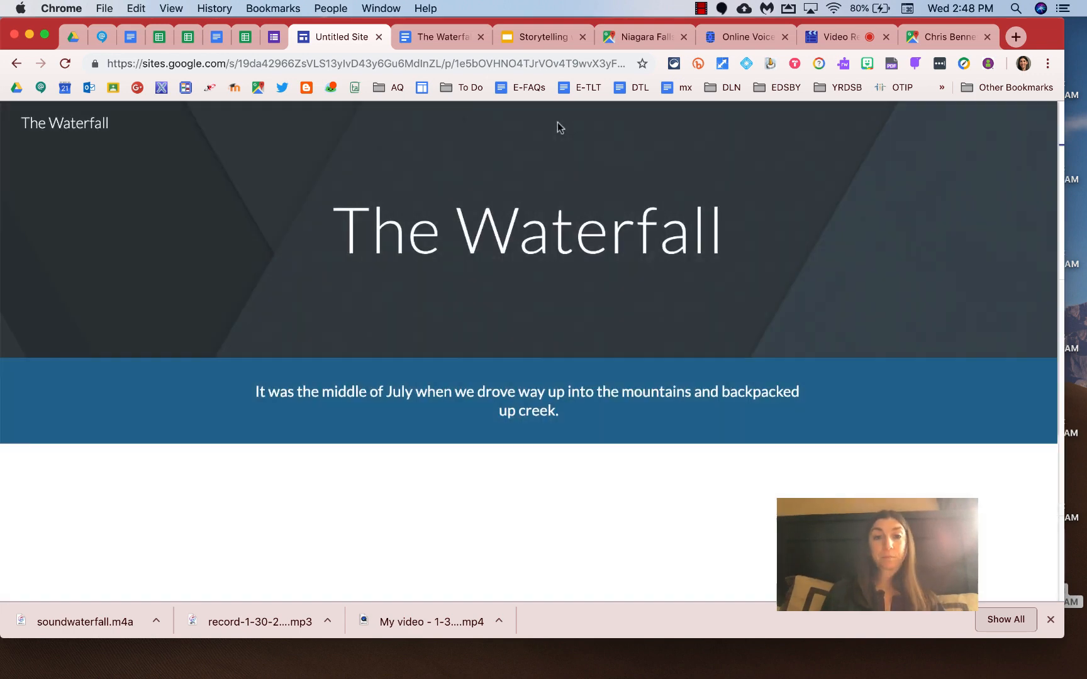
scroll(790, 243, down, 1)
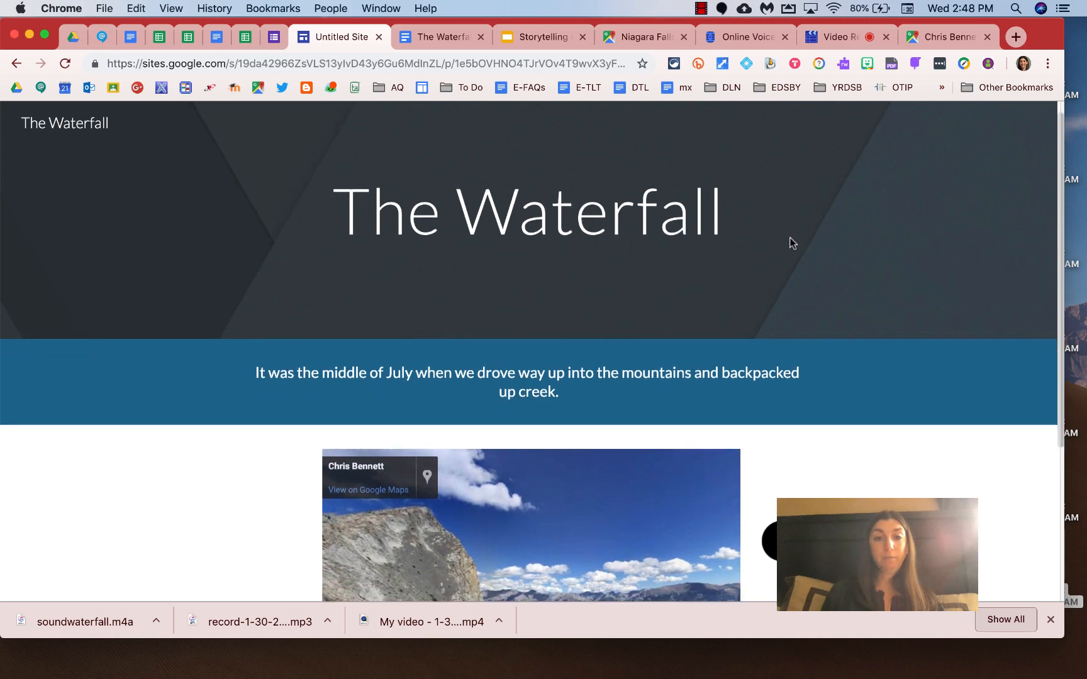
scroll(789, 243, up, 1)
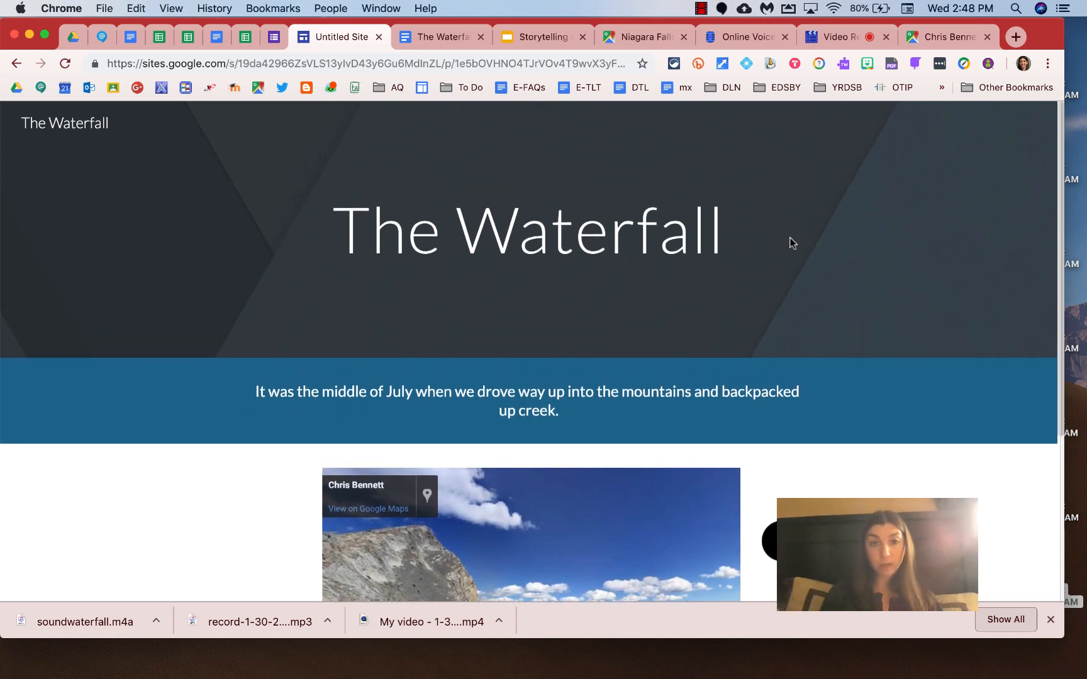
scroll(791, 242, down, 6)
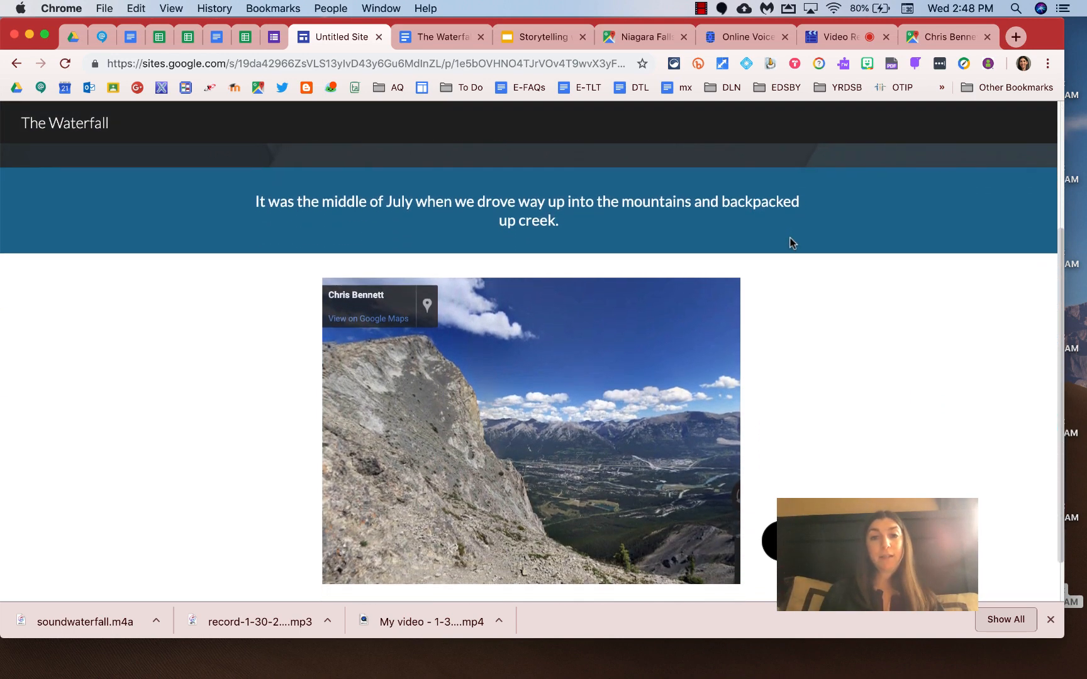
drag(520, 410, 515, 322)
drag(448, 428, 651, 439)
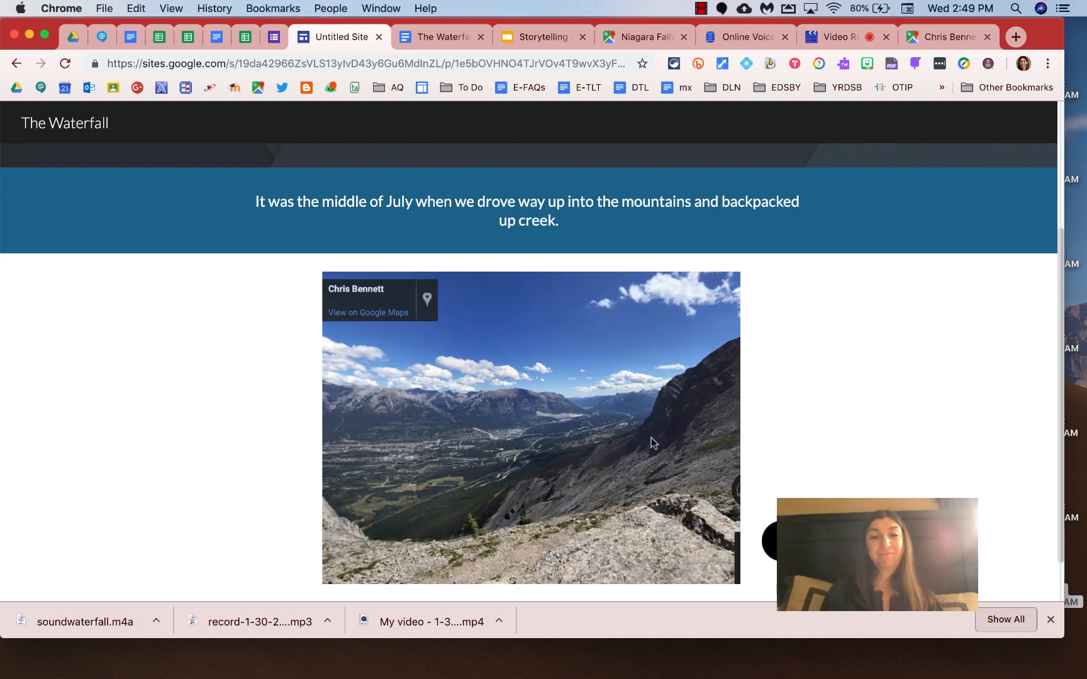
click(943, 541)
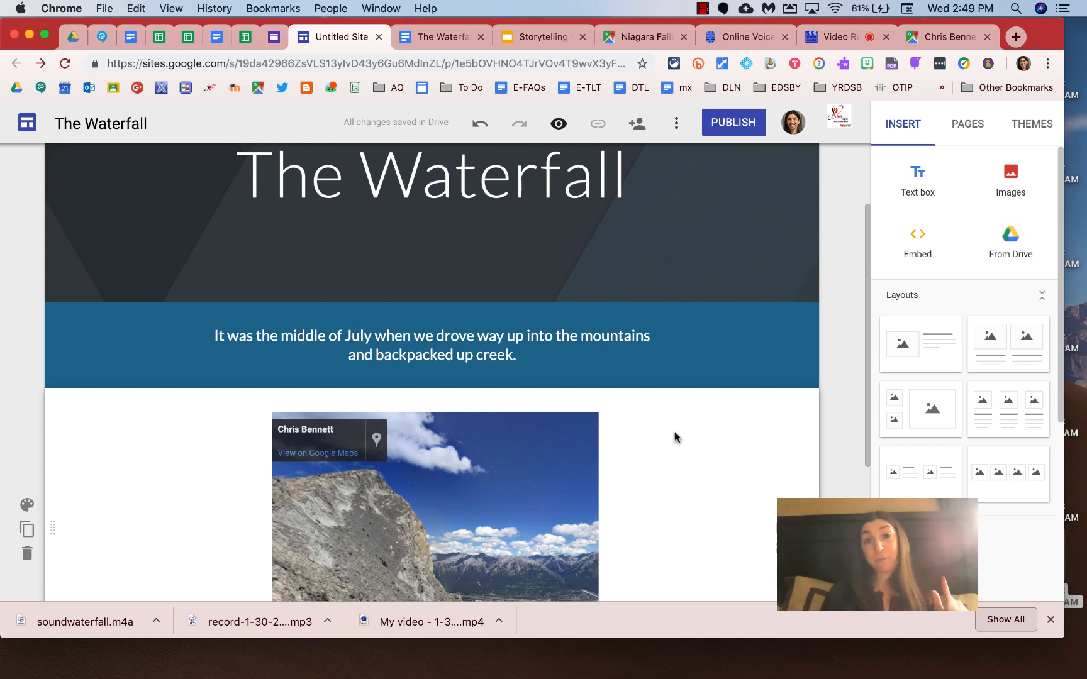
scroll(675, 437, down, 3)
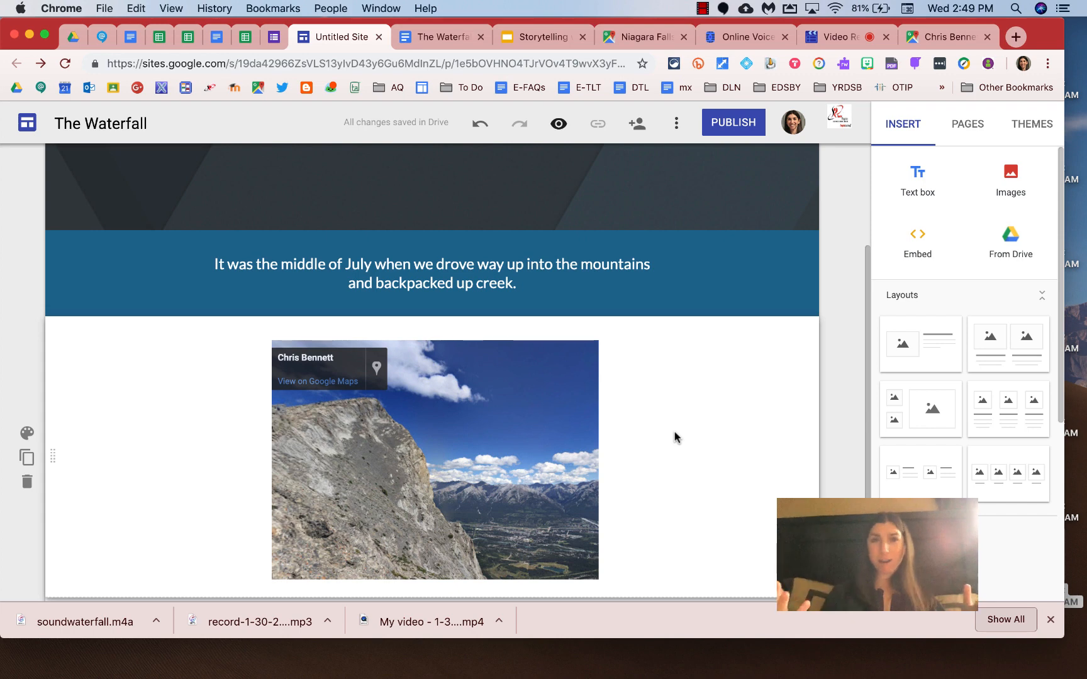
Add a new page named Page 2 to the site.
scroll(784, 311, up, 5)
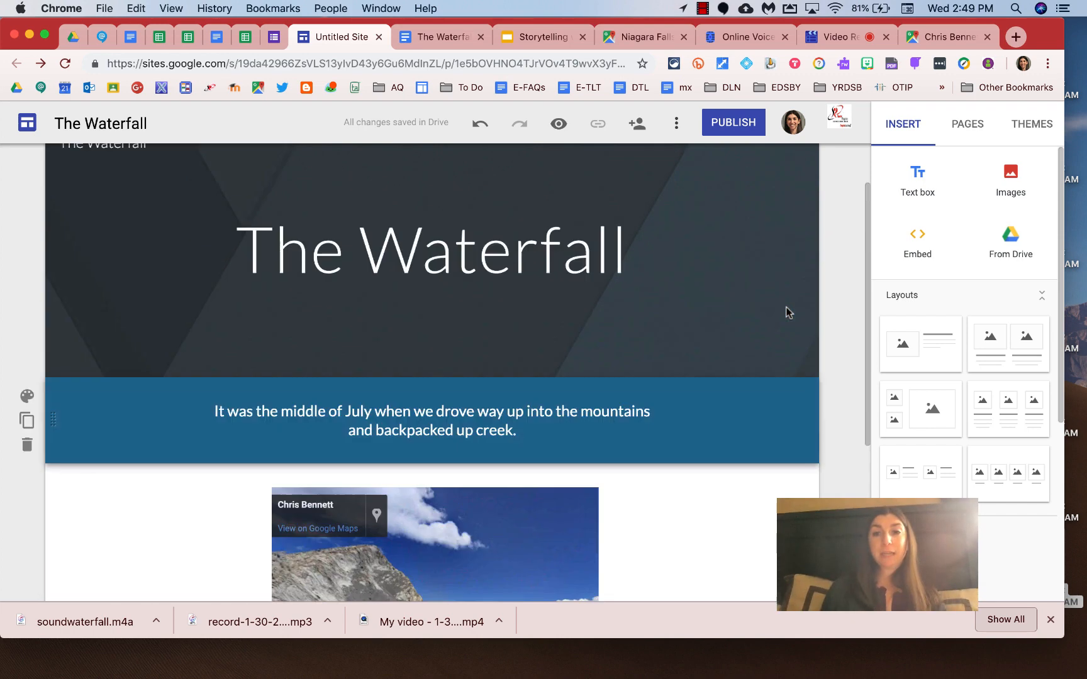
click(967, 124)
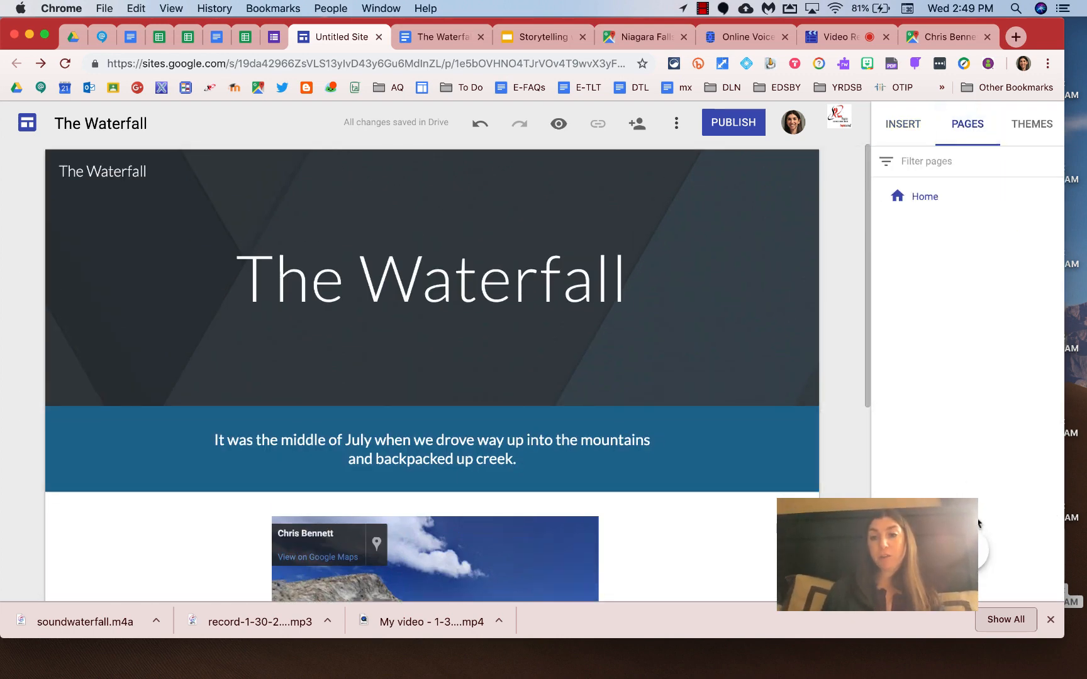
click(967, 550)
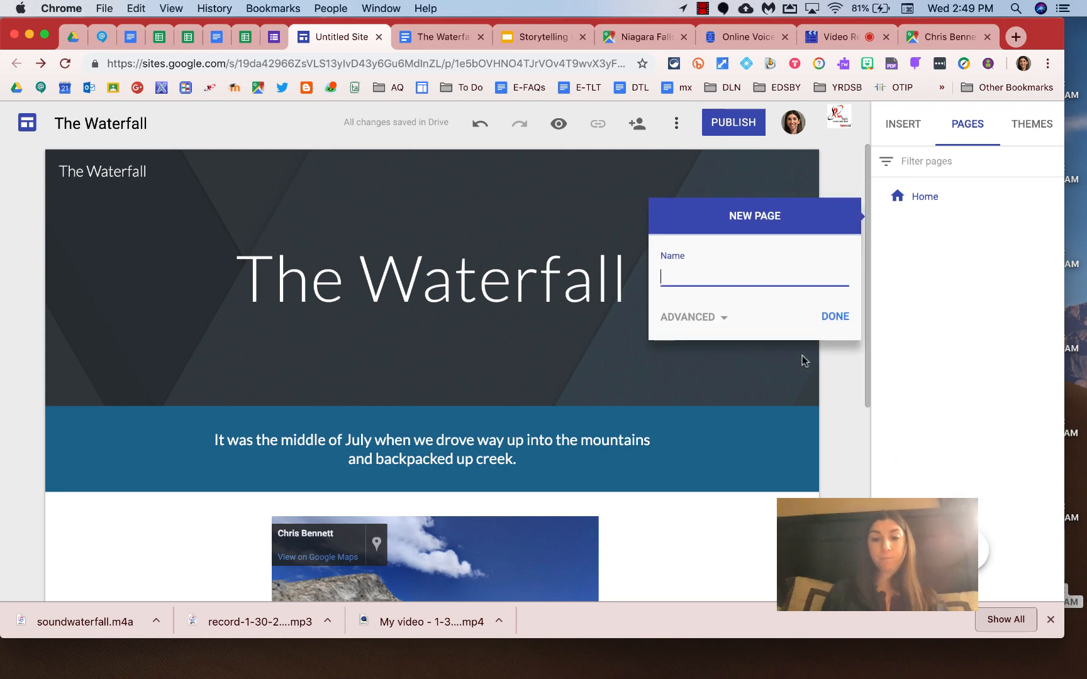
text(Page 2)
click(839, 317)
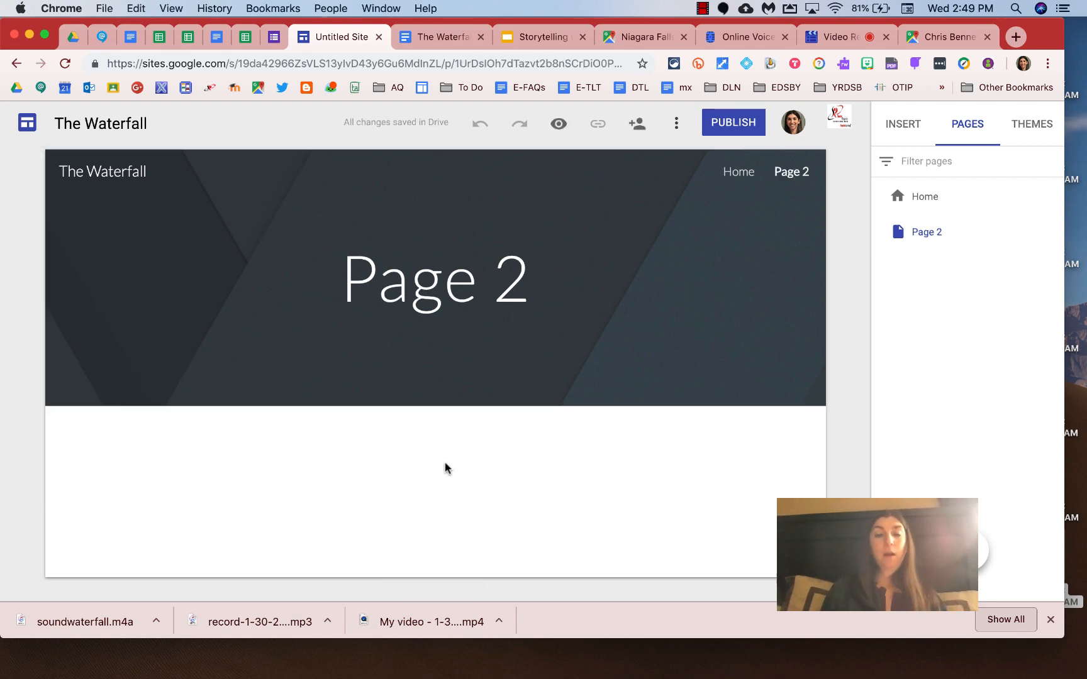
Copy the story document's passage about wading past the poison oak into a new text box on Page 2.
click(439, 36)
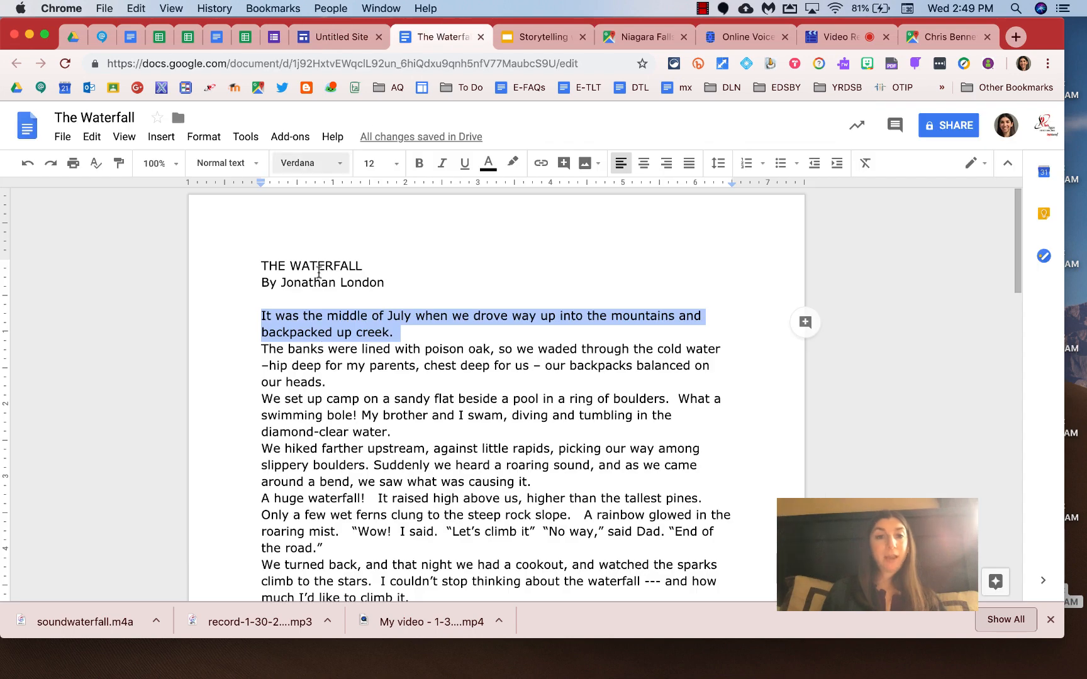
scroll(289, 310, down, 1)
drag(258, 296, 464, 329)
key(super+c)
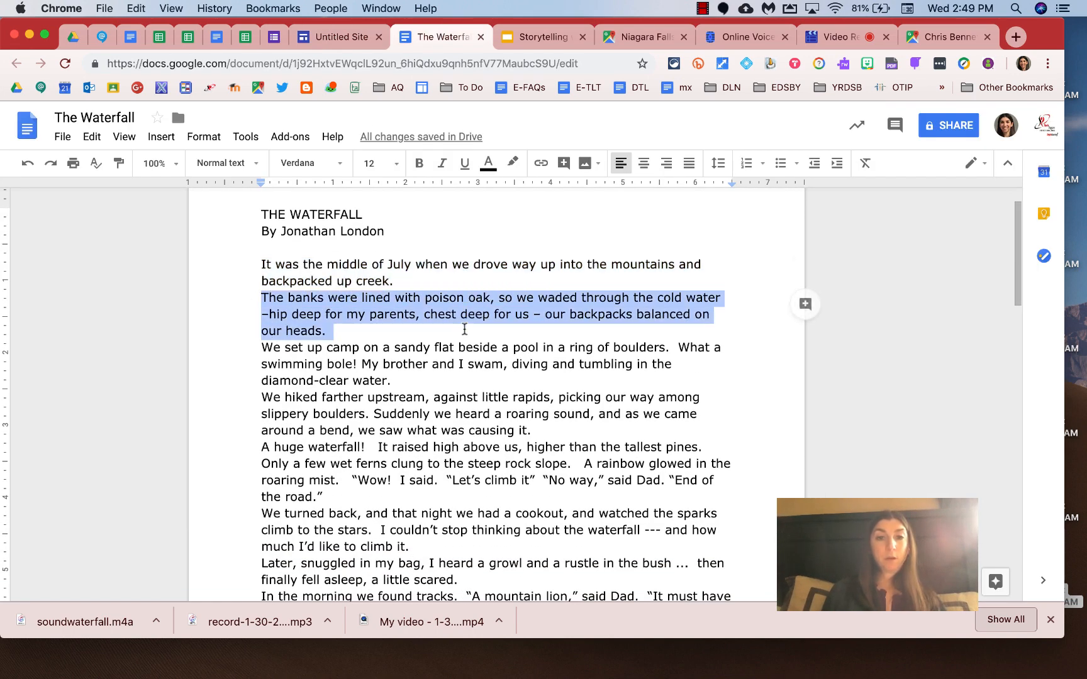
click(333, 37)
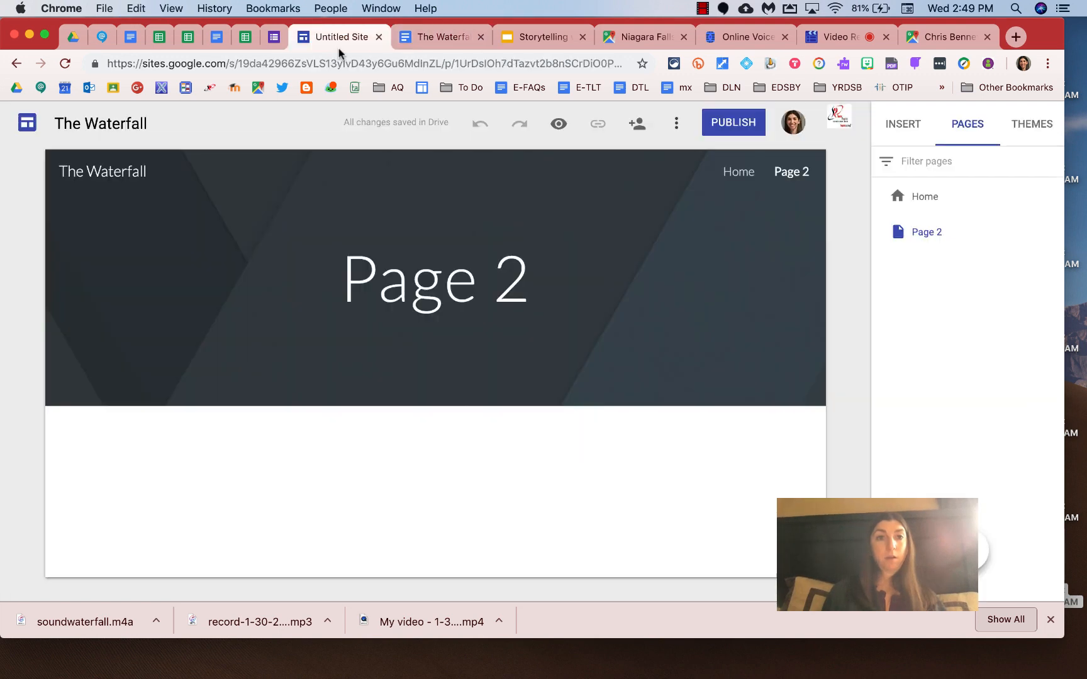
double_click(320, 473)
click(318, 466)
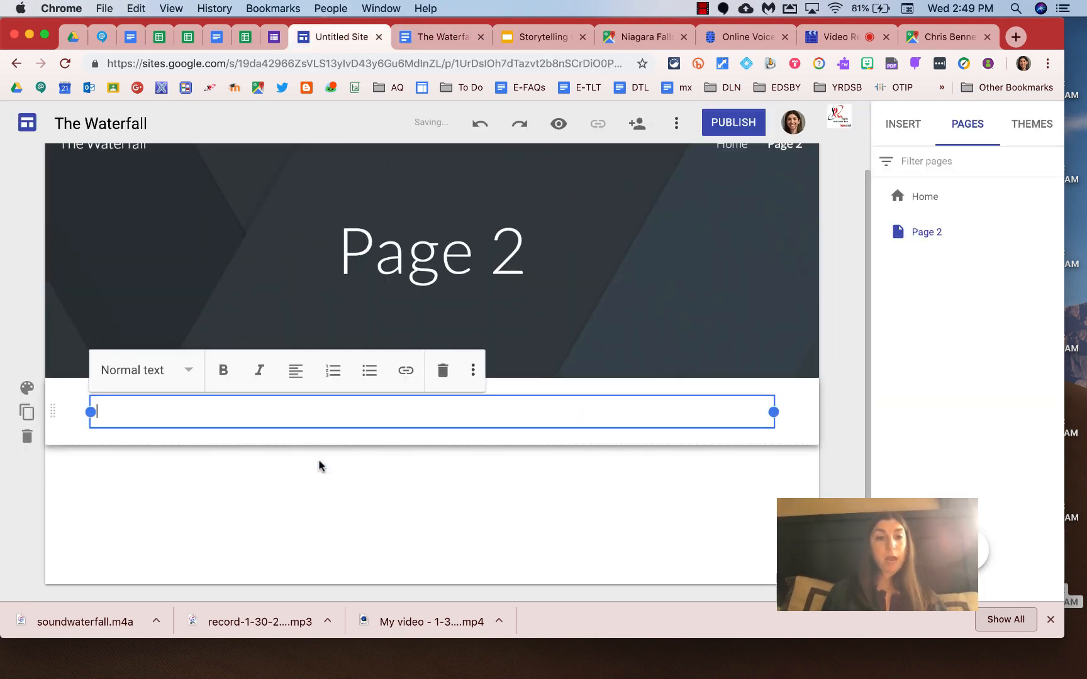
key(super+v)
Try to format the pasted passage as a centred Subheading without selecting its text.
click(186, 367)
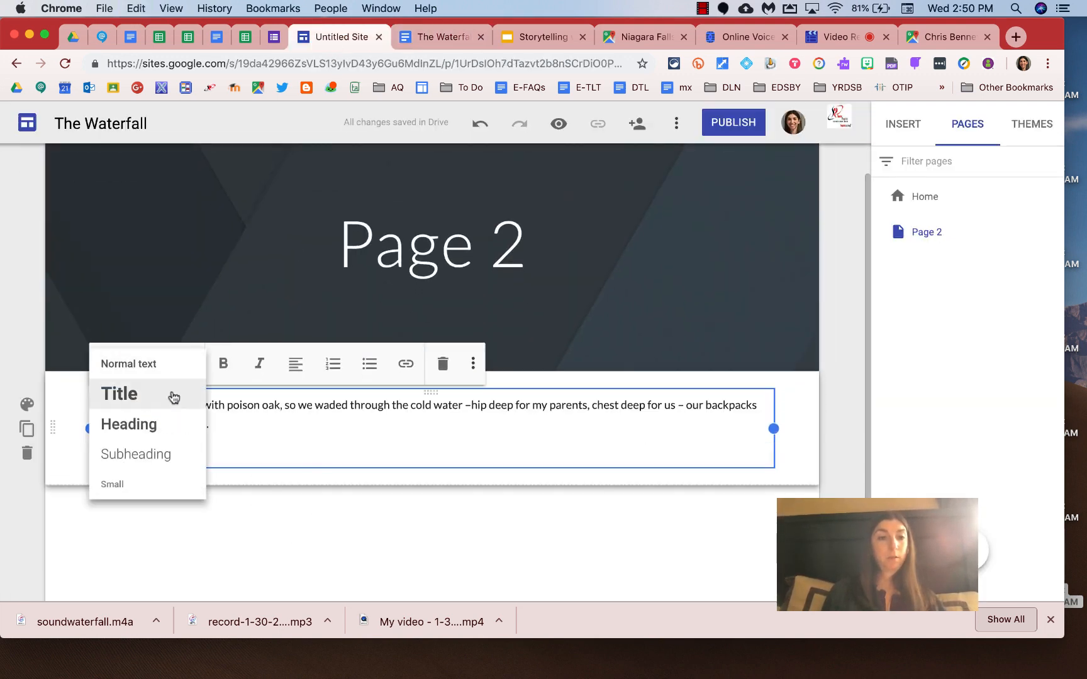
click(171, 453)
click(215, 367)
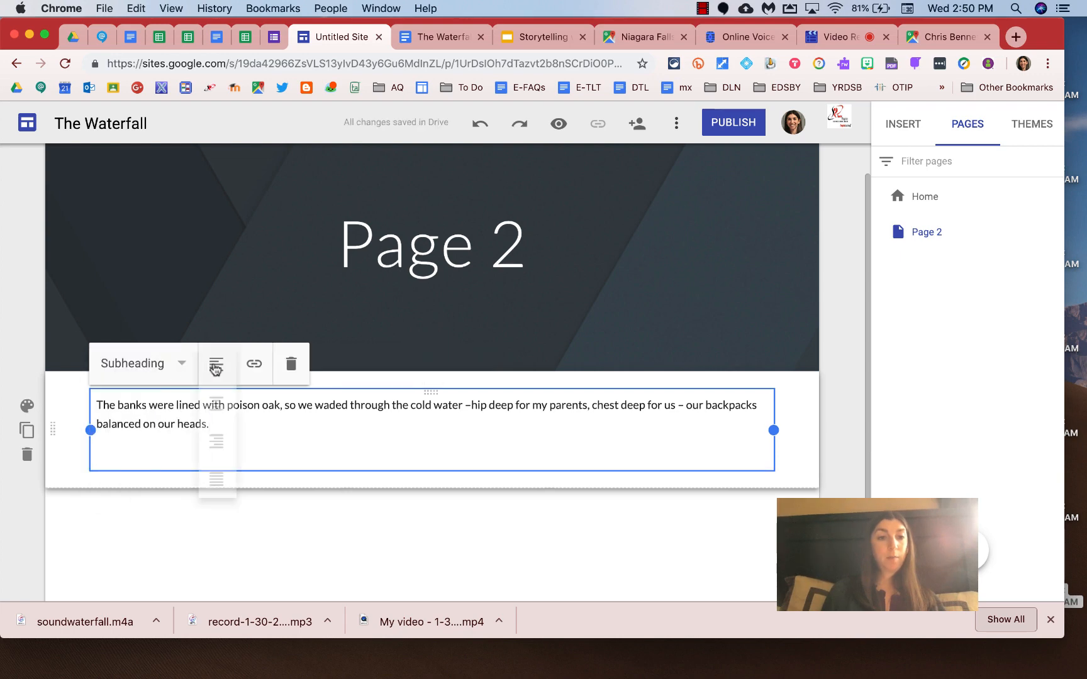
click(220, 405)
Select the whole pasted passage and format it as a centred Subheading.
drag(227, 422, 150, 387)
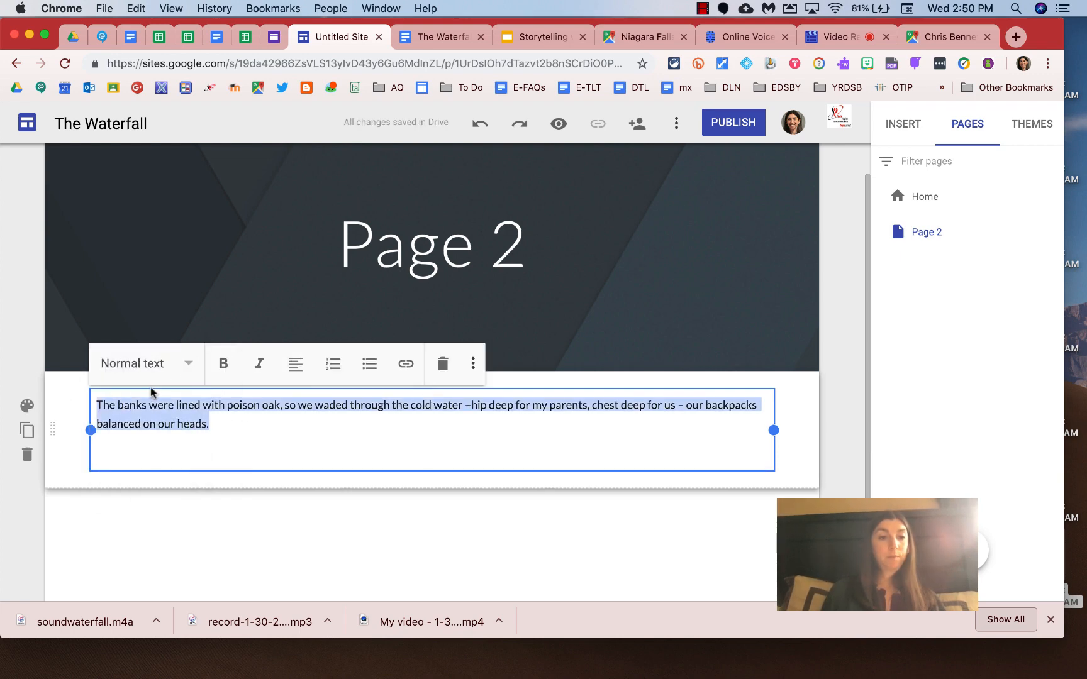
click(151, 363)
click(153, 455)
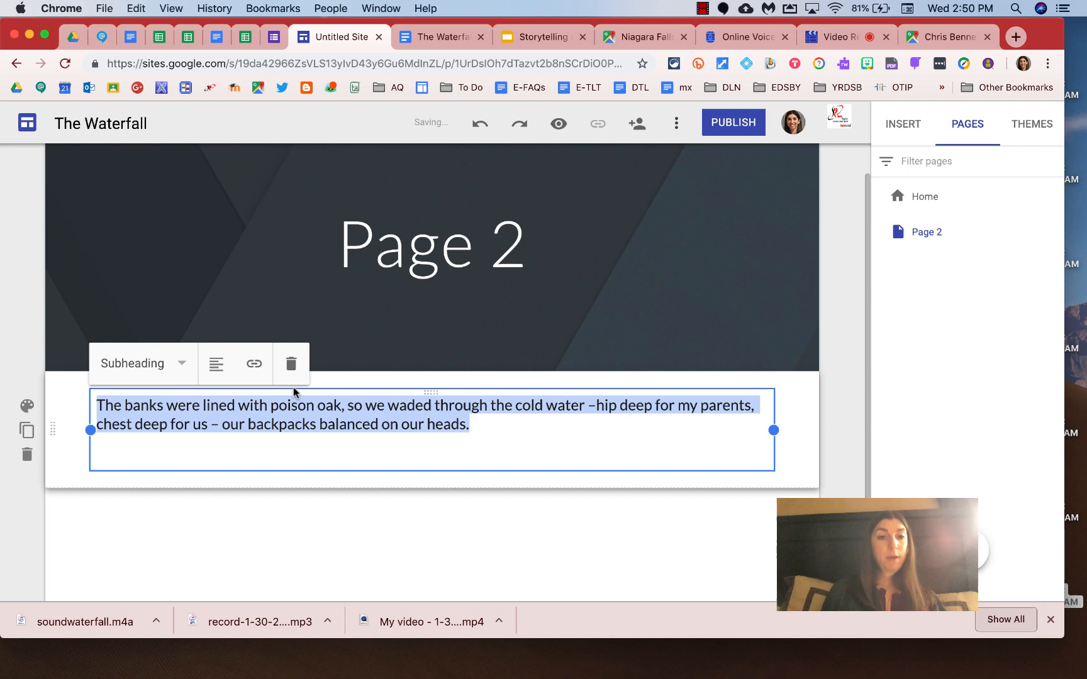
click(214, 364)
click(227, 413)
Apply the Emphasis 2 section style to the passage and remove the blank line below its text.
click(27, 409)
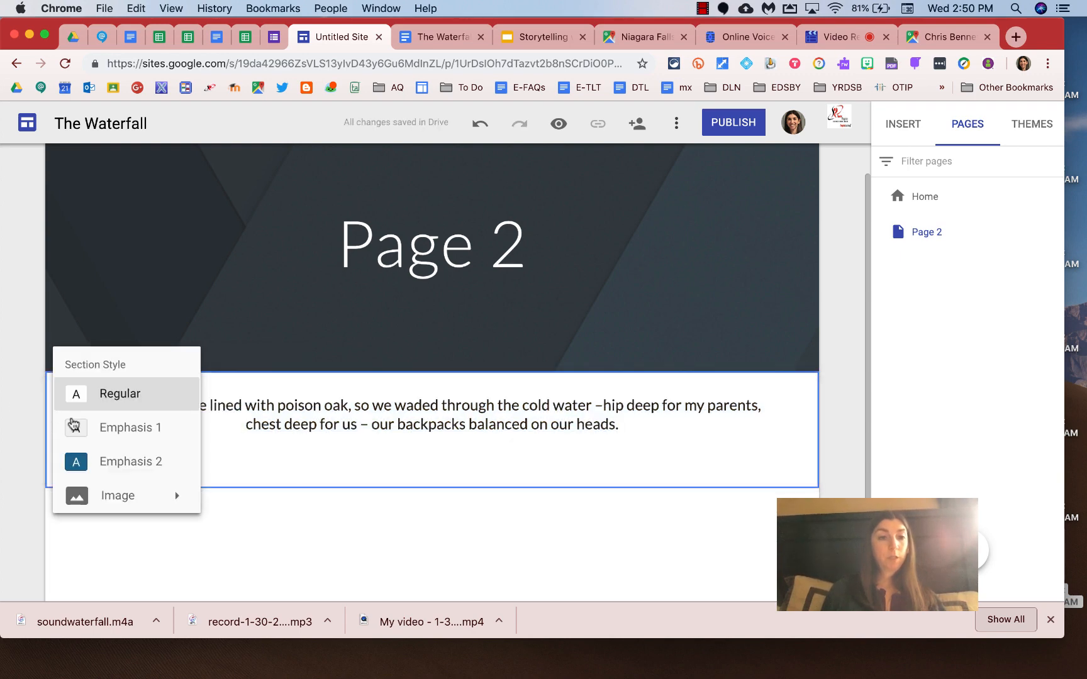
click(121, 464)
click(384, 470)
click(387, 453)
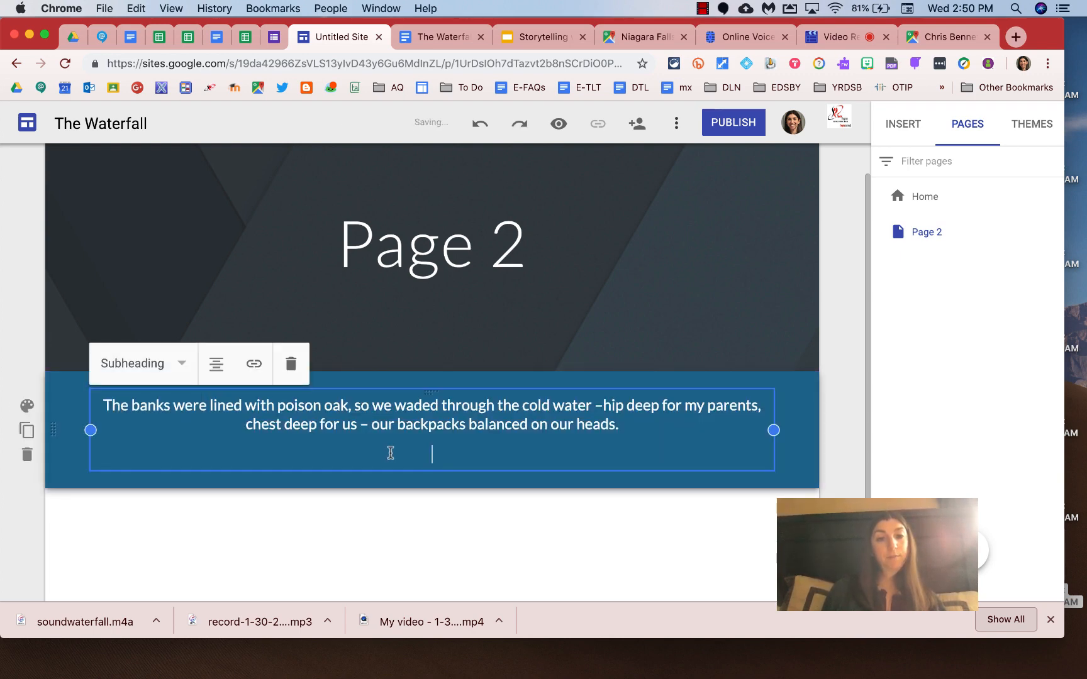
key(BackSpace)
key(BackSpace)
text(.)
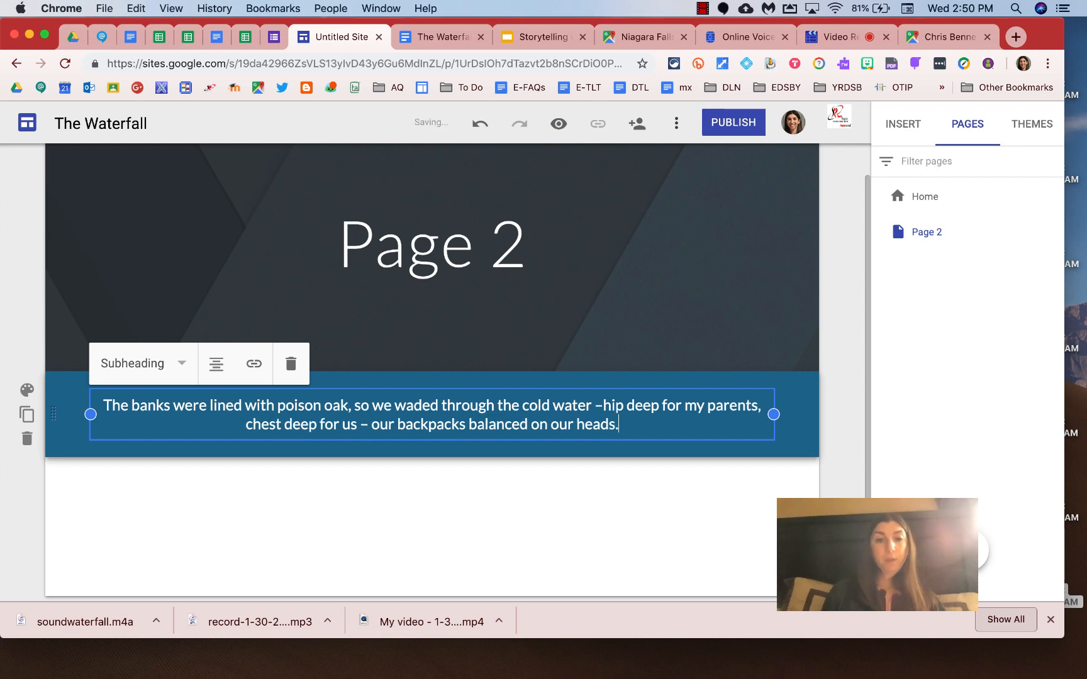
click(359, 522)
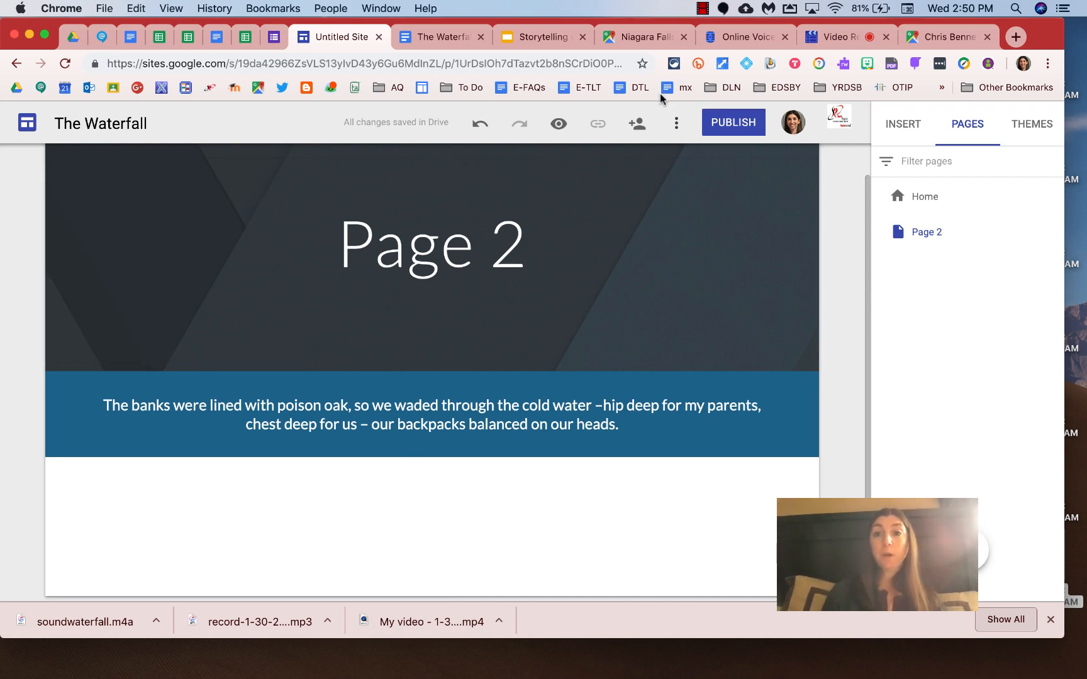
Switch to the Online Voice Recorder and discard the earlier recording.
click(742, 36)
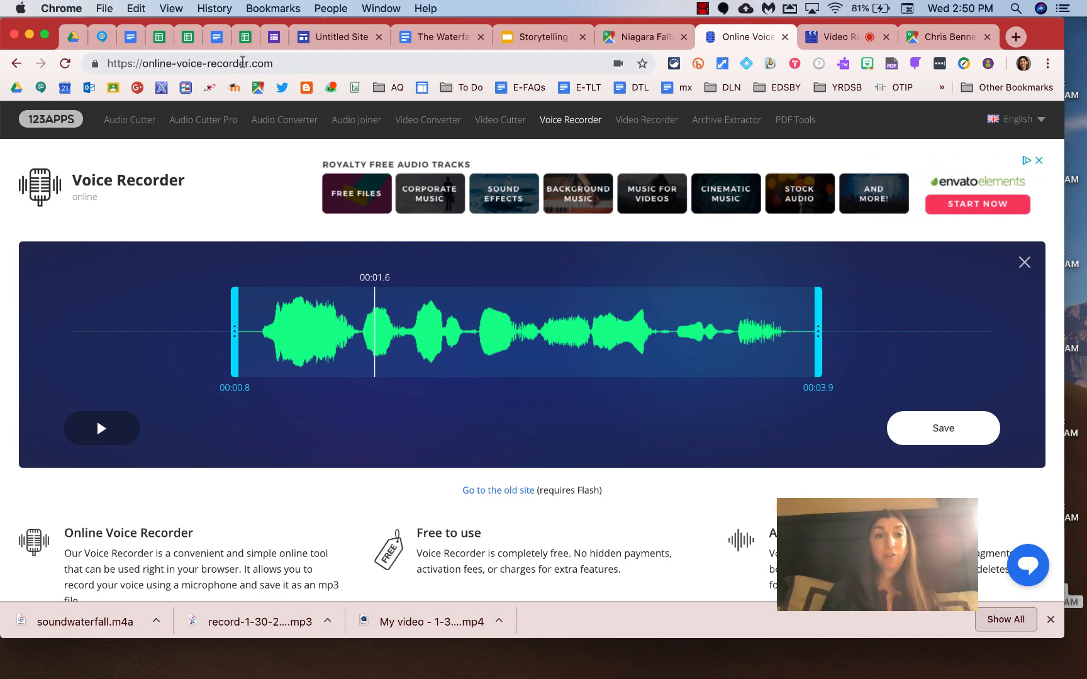
click(1025, 263)
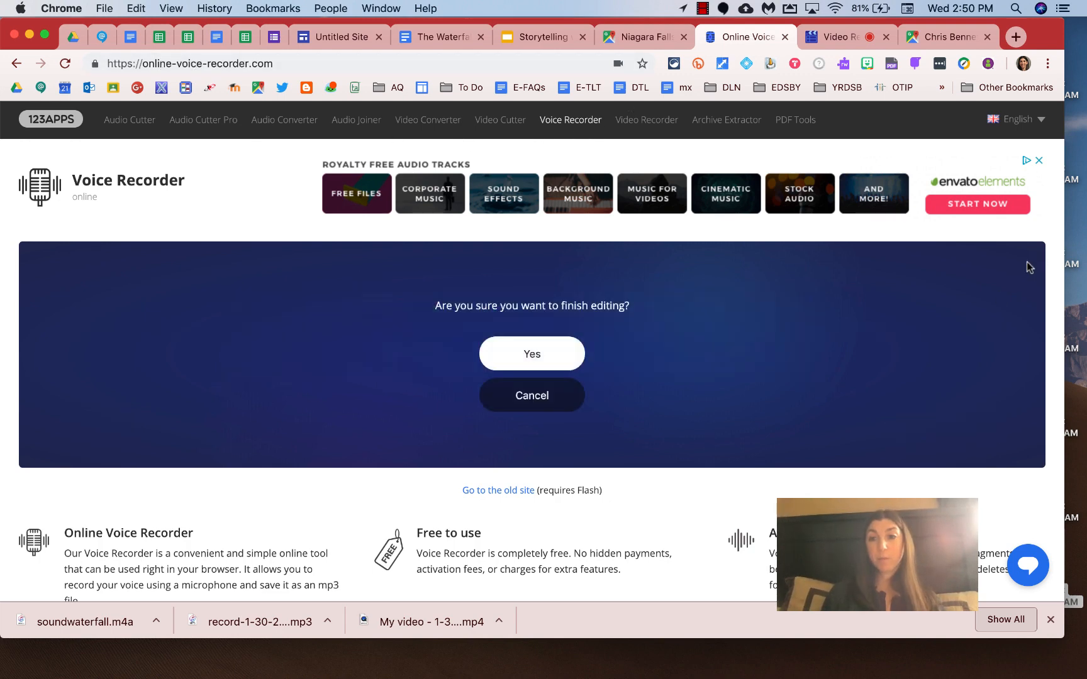
click(535, 357)
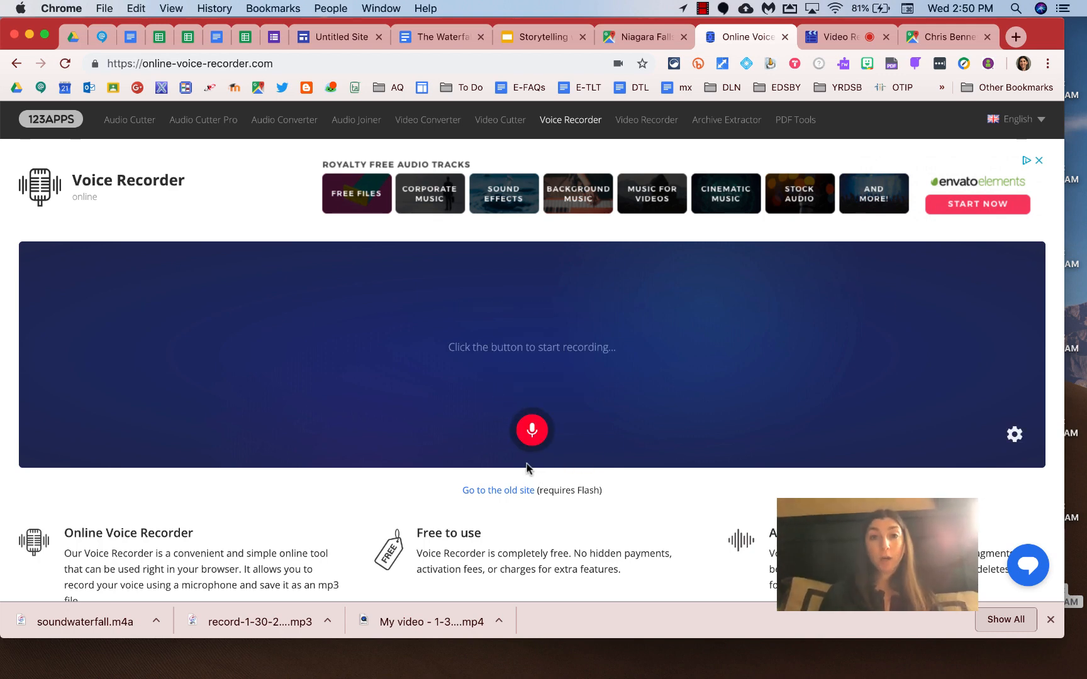
Record a voice narration while displaying the Page 2 passage in the site editor, and stop the recording.
click(534, 431)
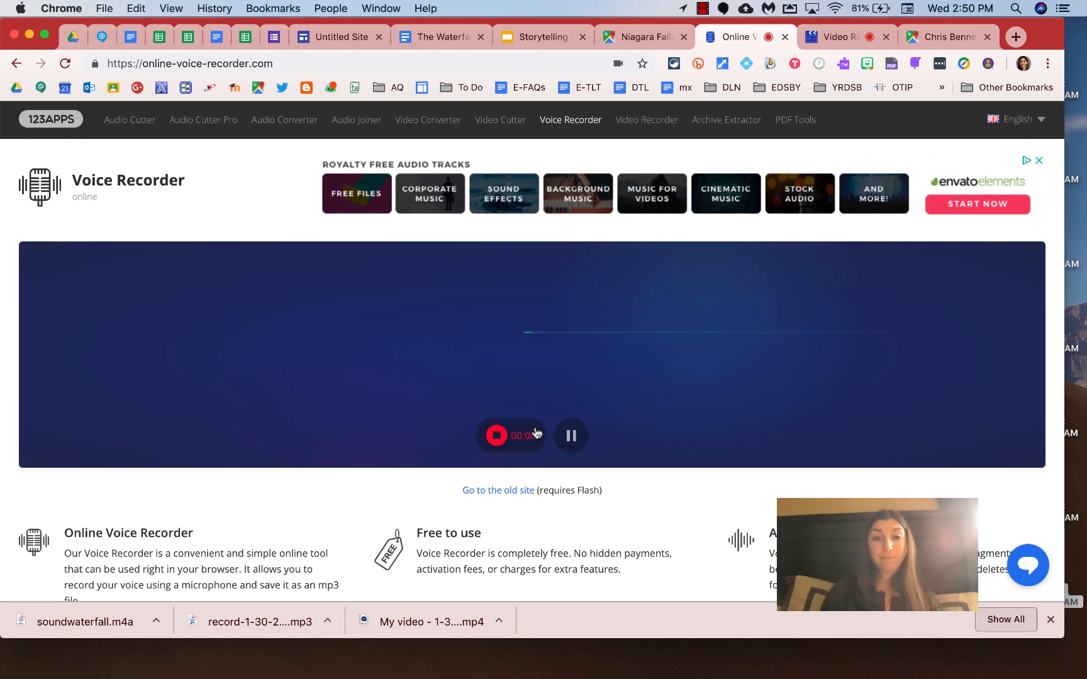
click(415, 39)
click(340, 37)
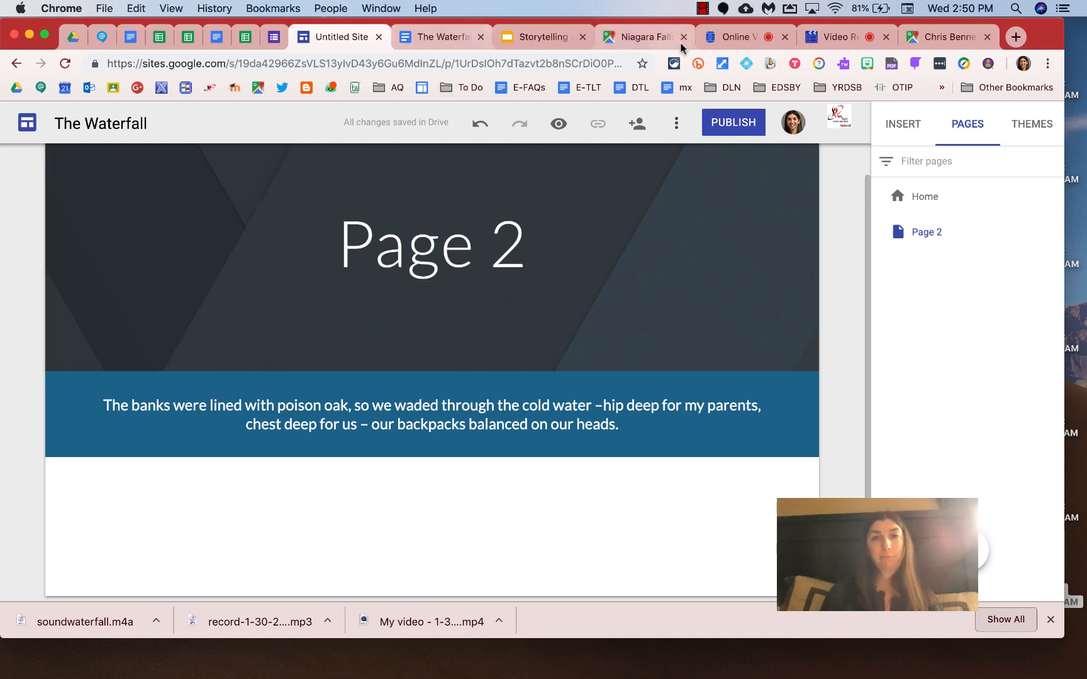
click(730, 37)
click(500, 437)
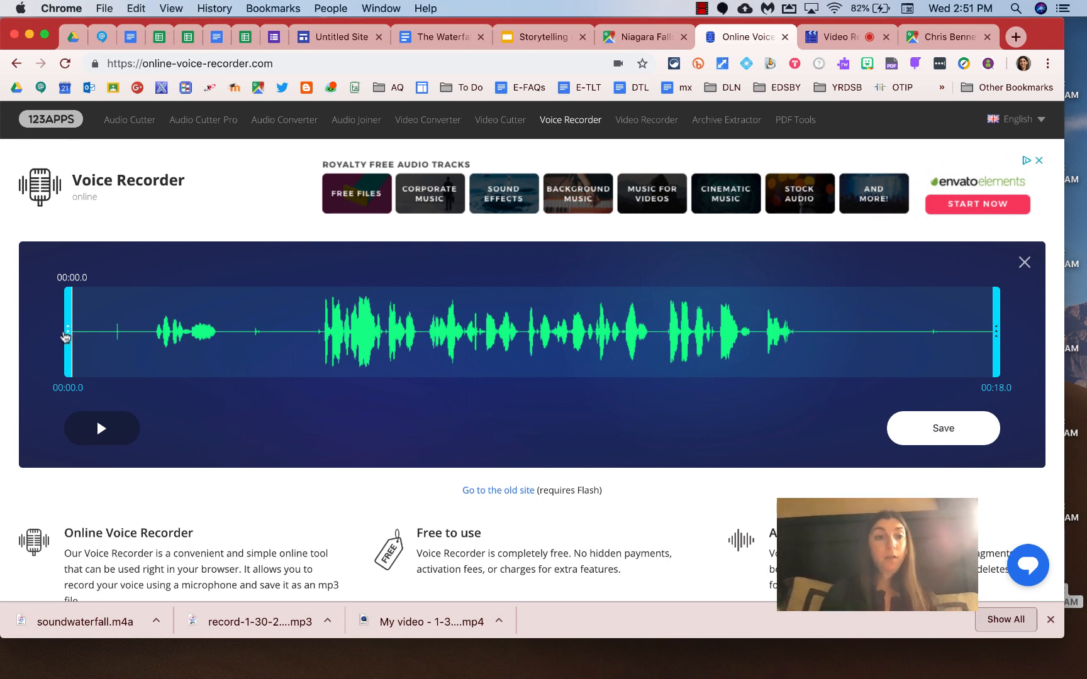
Trim the narration to run from 00:04.4 to 00:14.4 and play back the trimmed part.
drag(68, 336, 292, 336)
drag(999, 332, 813, 338)
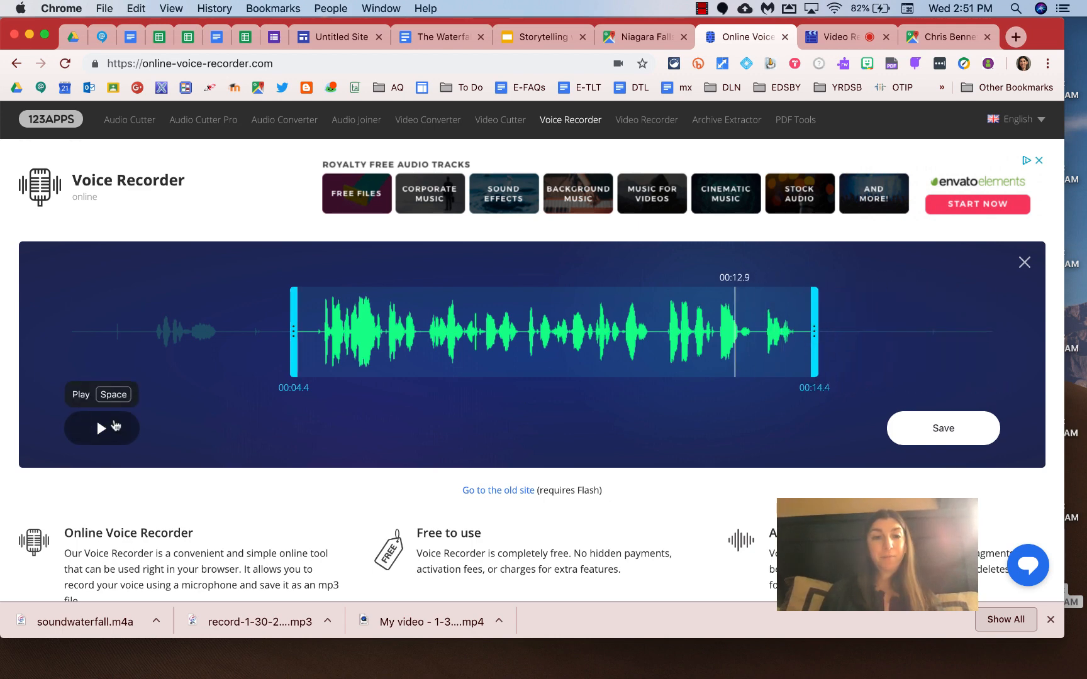
click(115, 425)
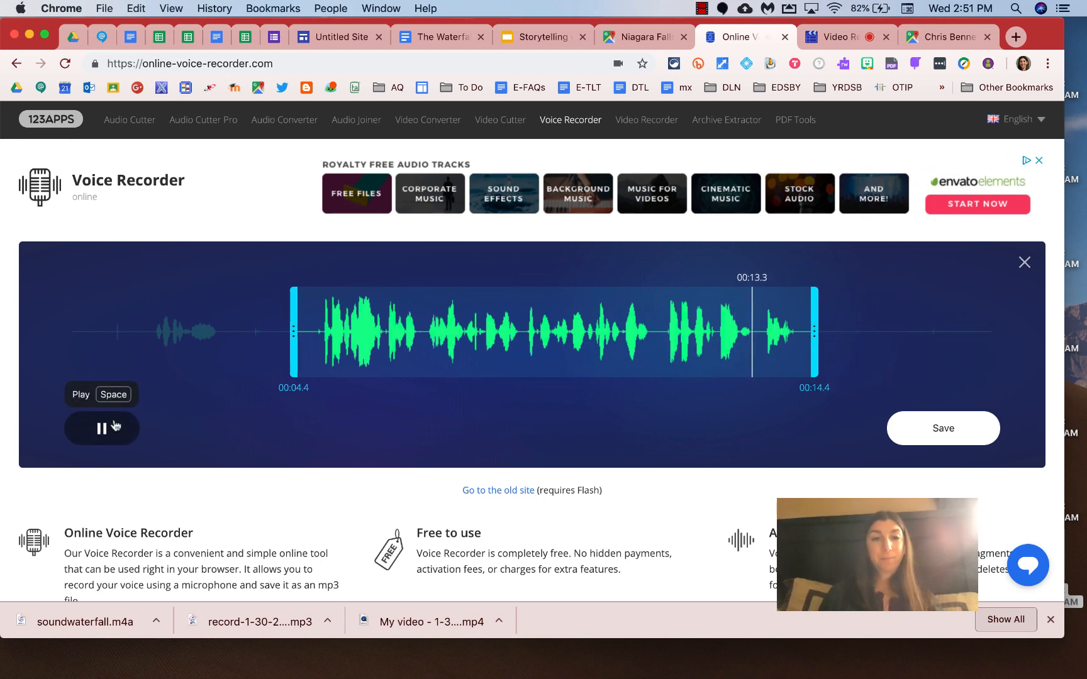
click(295, 344)
click(103, 430)
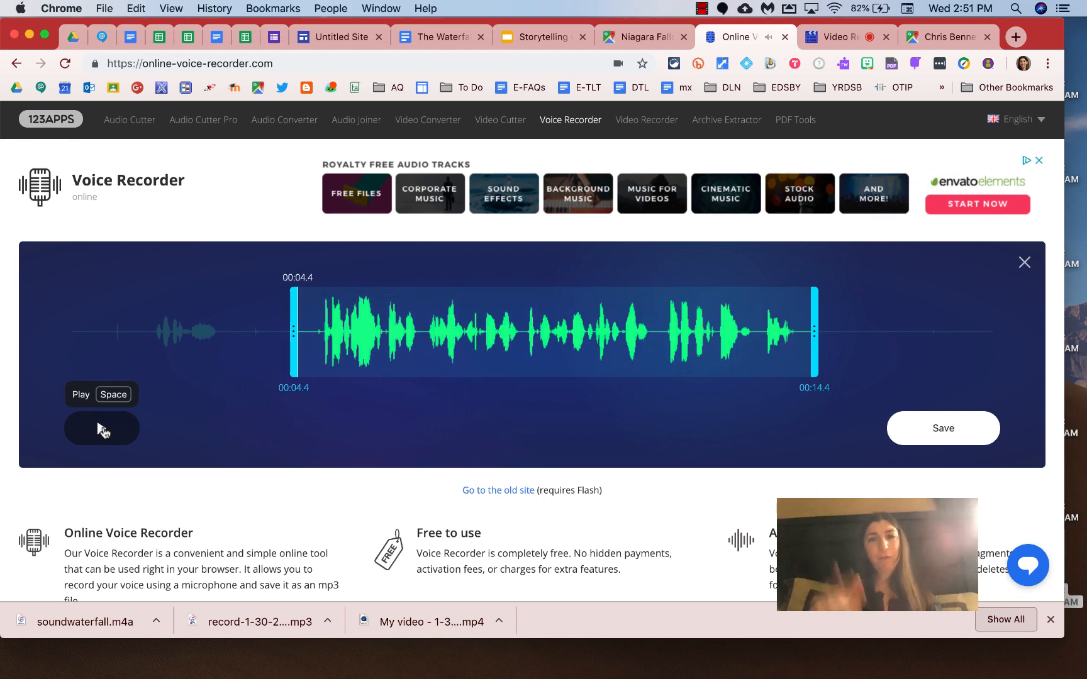
Save the trimmed narration as an MP3 and upload it to the EdTech Camp On Air 2 folder in Google Drive.
click(944, 430)
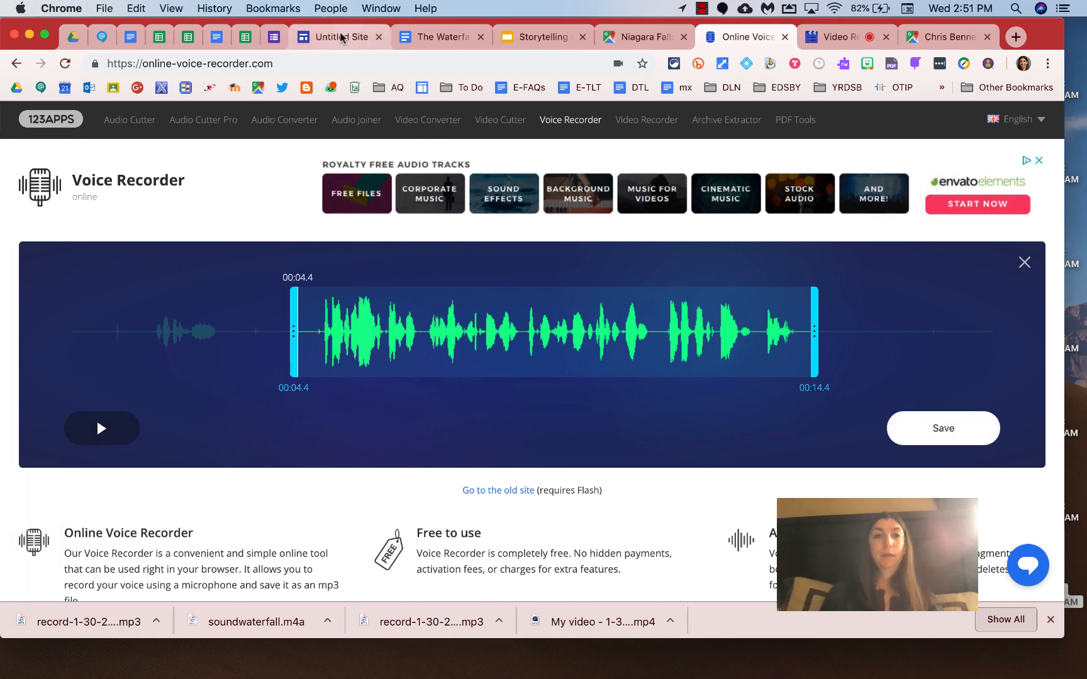
click(73, 39)
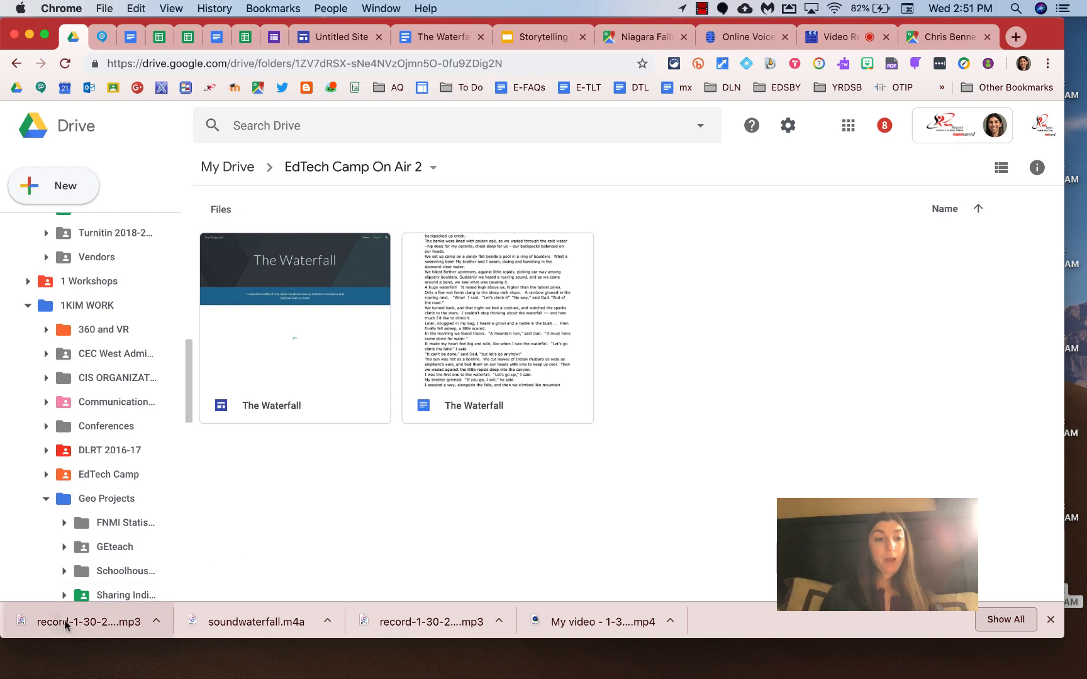
drag(69, 622, 698, 401)
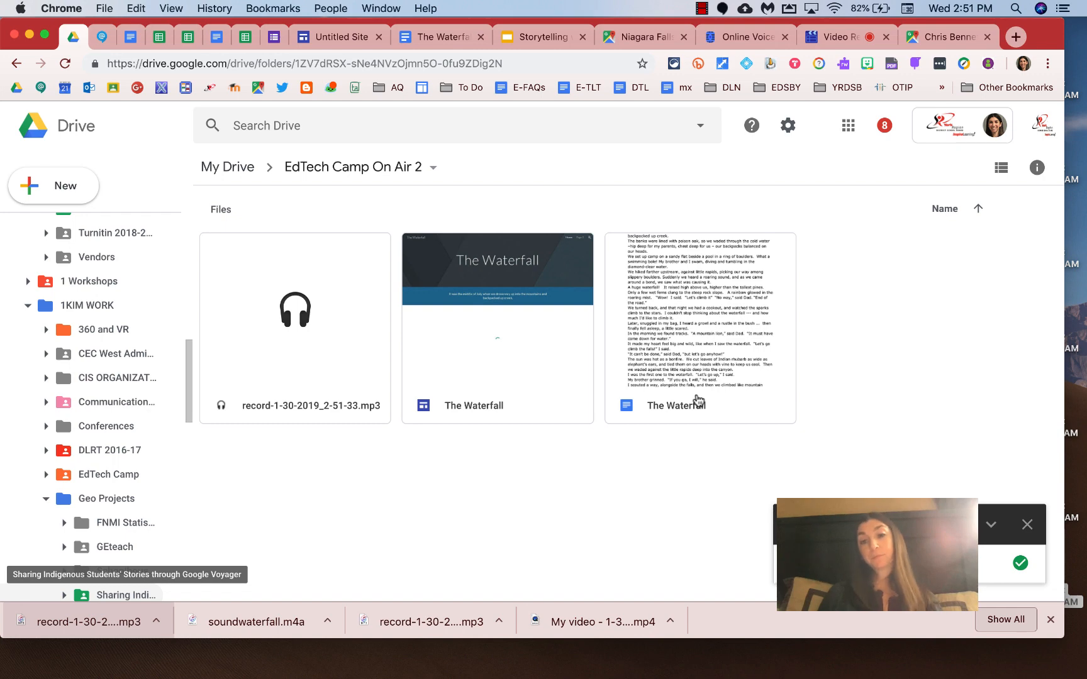
click(1029, 524)
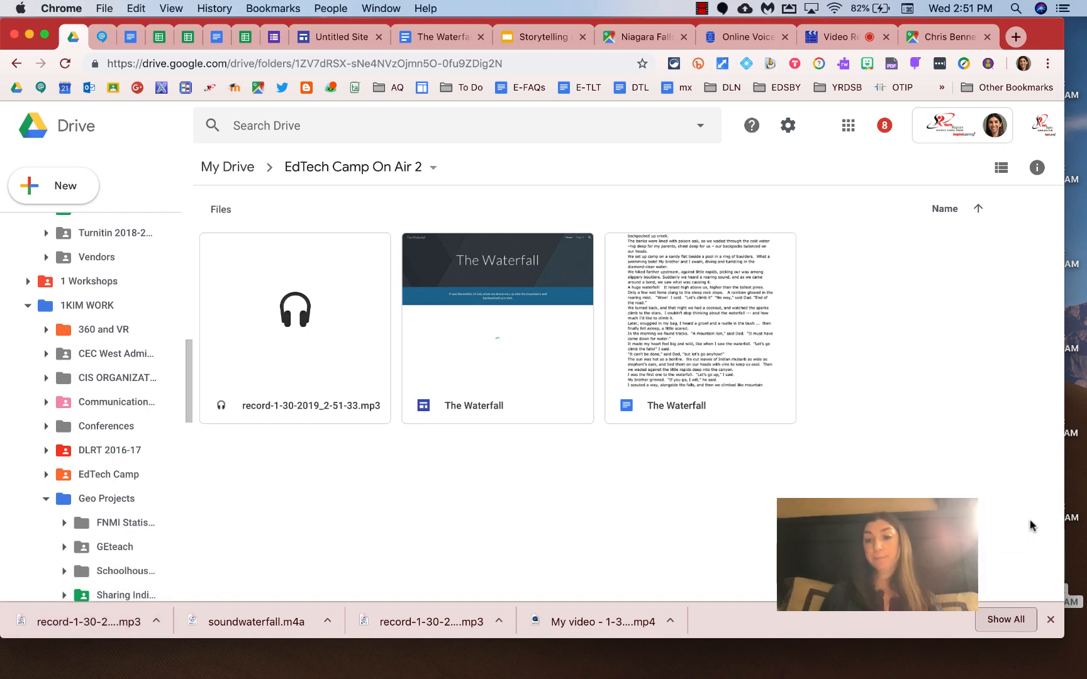
click(1050, 620)
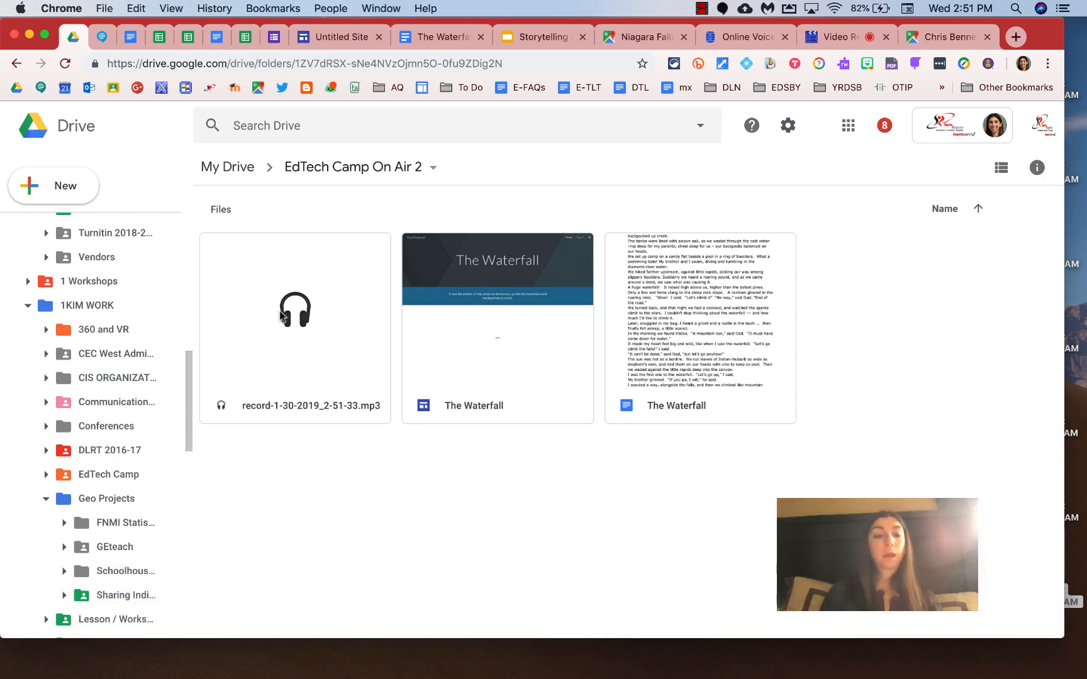
Open the uploaded MP3, pause its playback, and turn on its shareable link.
double_click(279, 311)
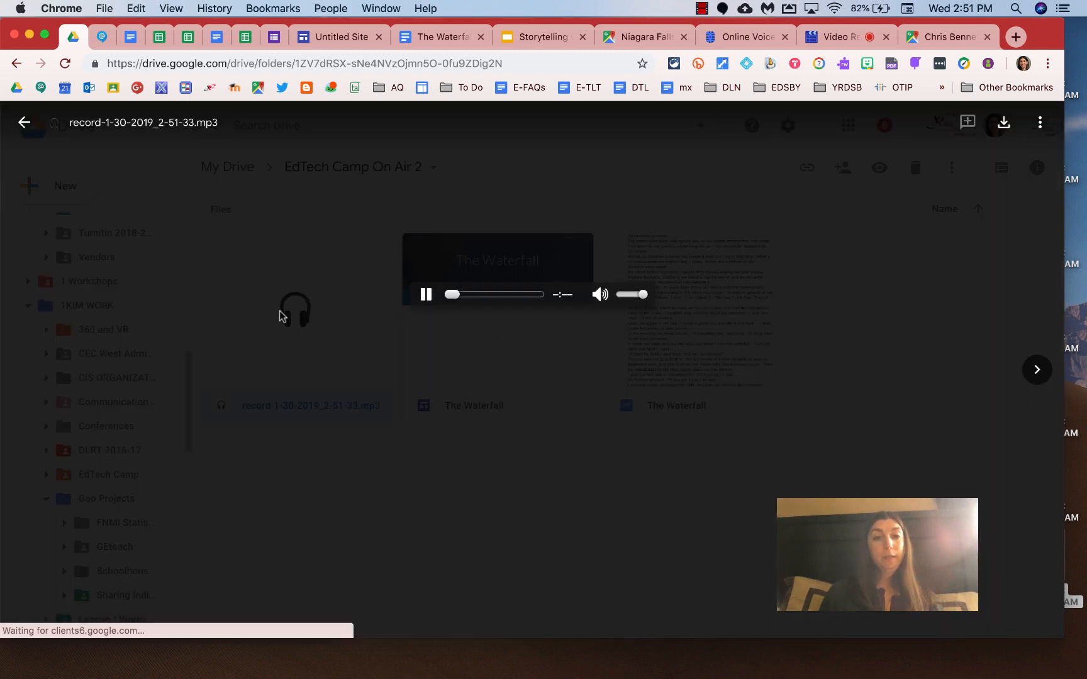
click(426, 295)
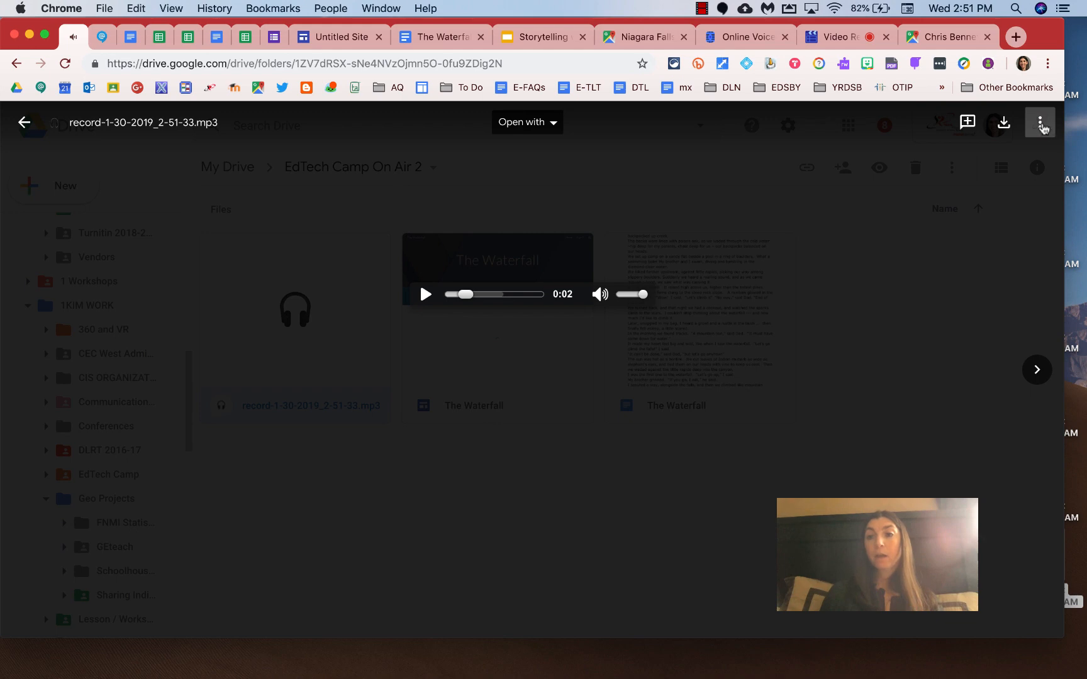
click(1040, 125)
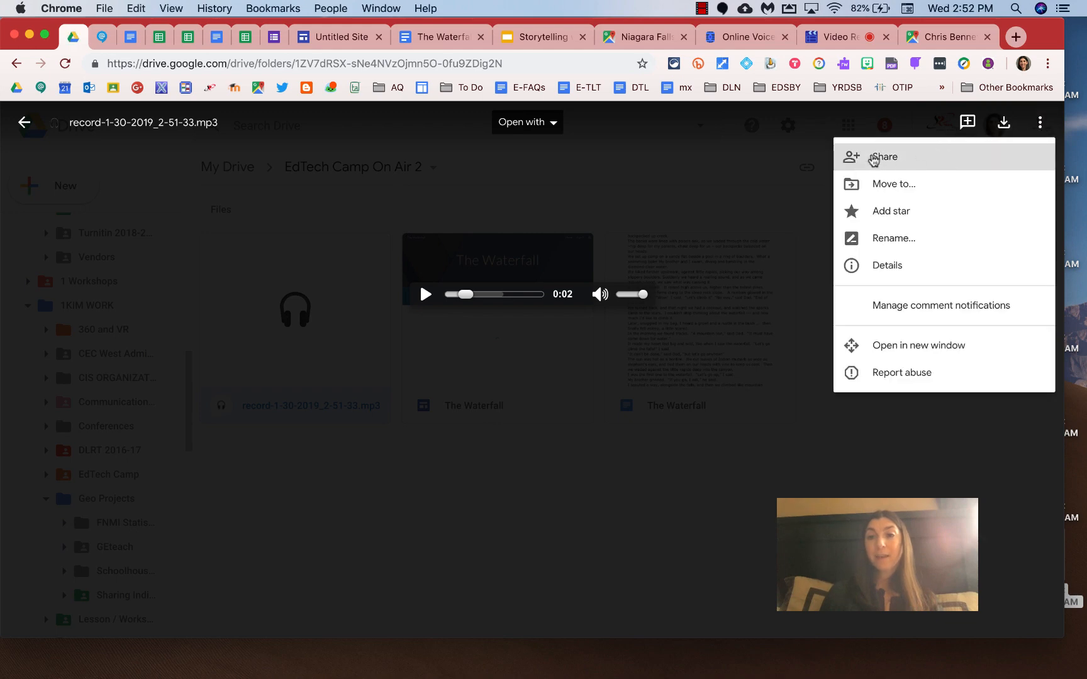
click(907, 157)
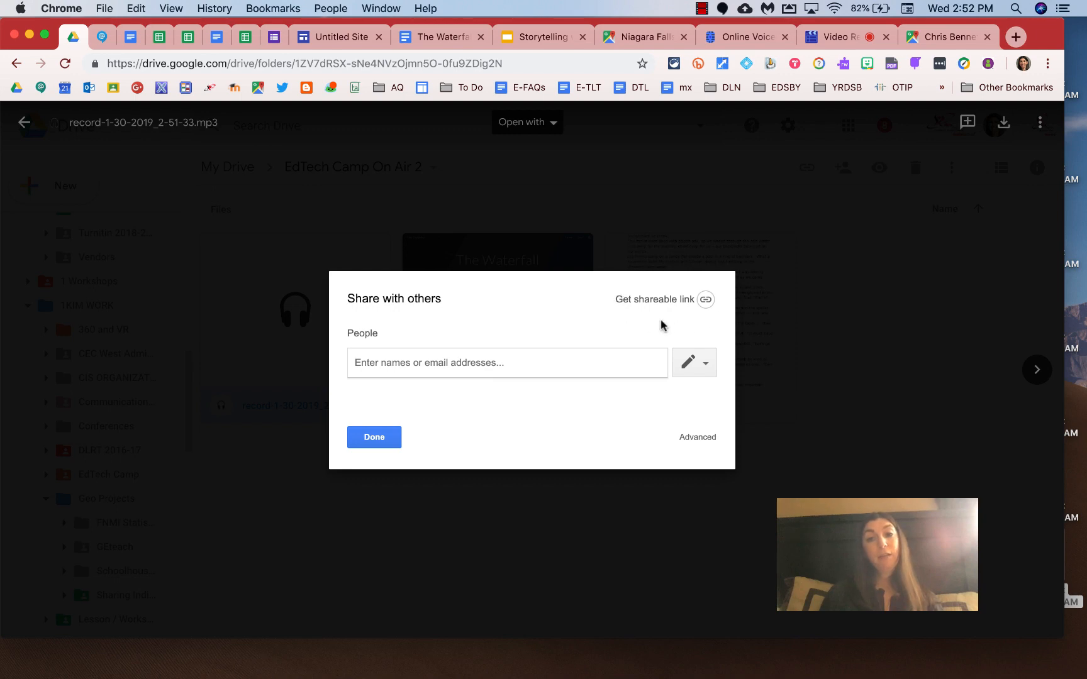
click(705, 301)
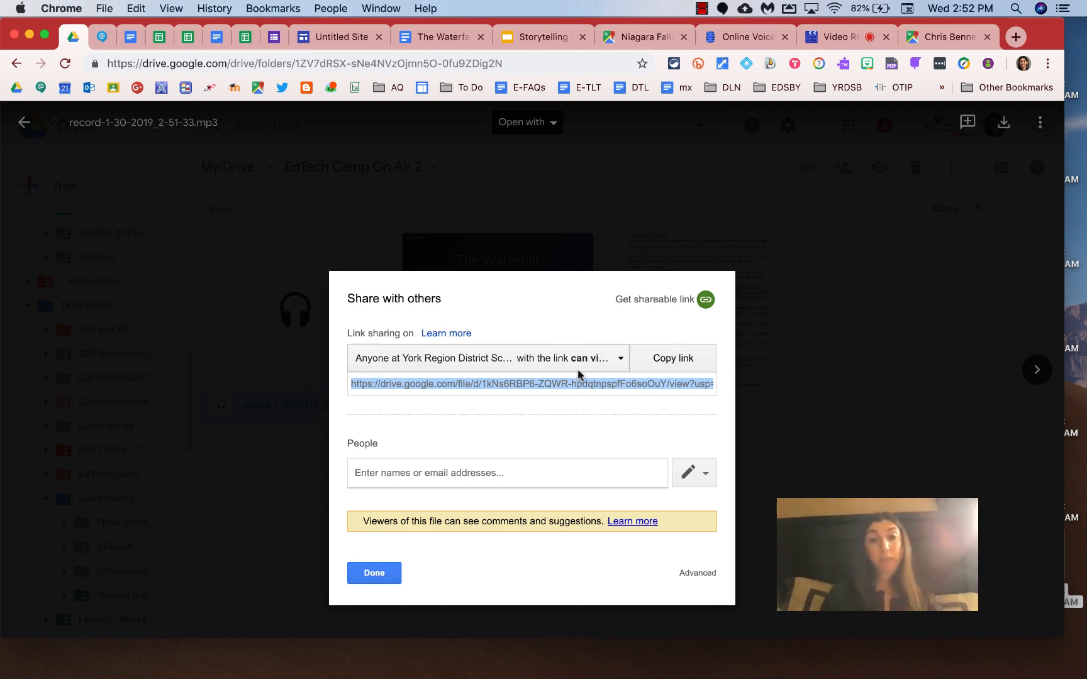
Copy the MP3 narration's shareable link and embed it by URL below the Page 2 passage in Google Sites.
click(684, 360)
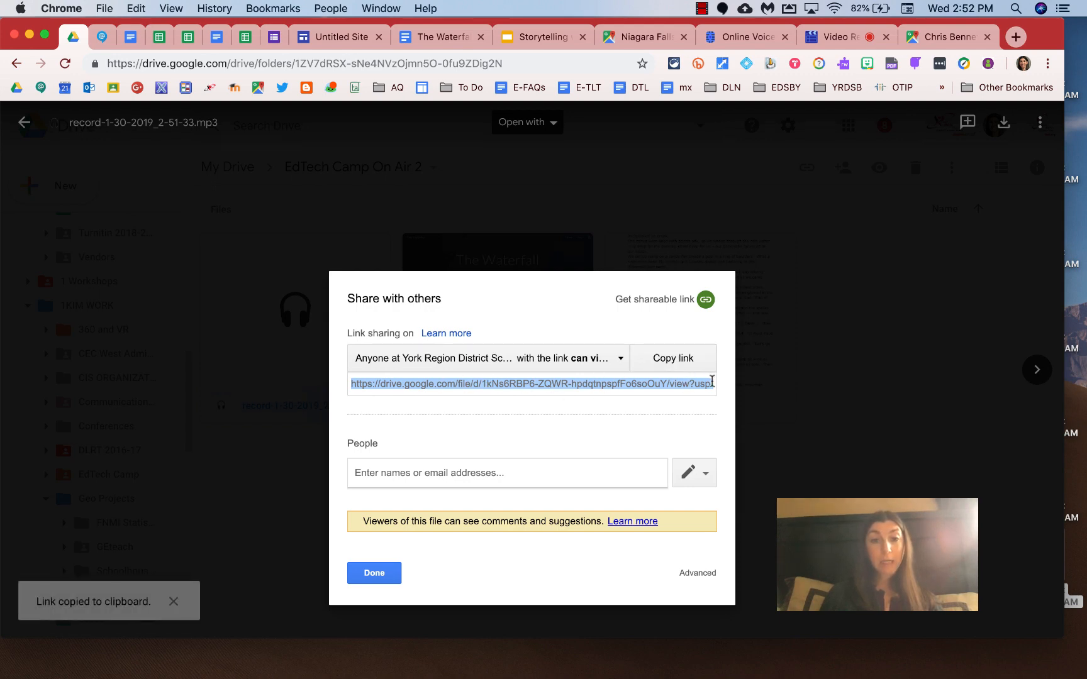
click(341, 26)
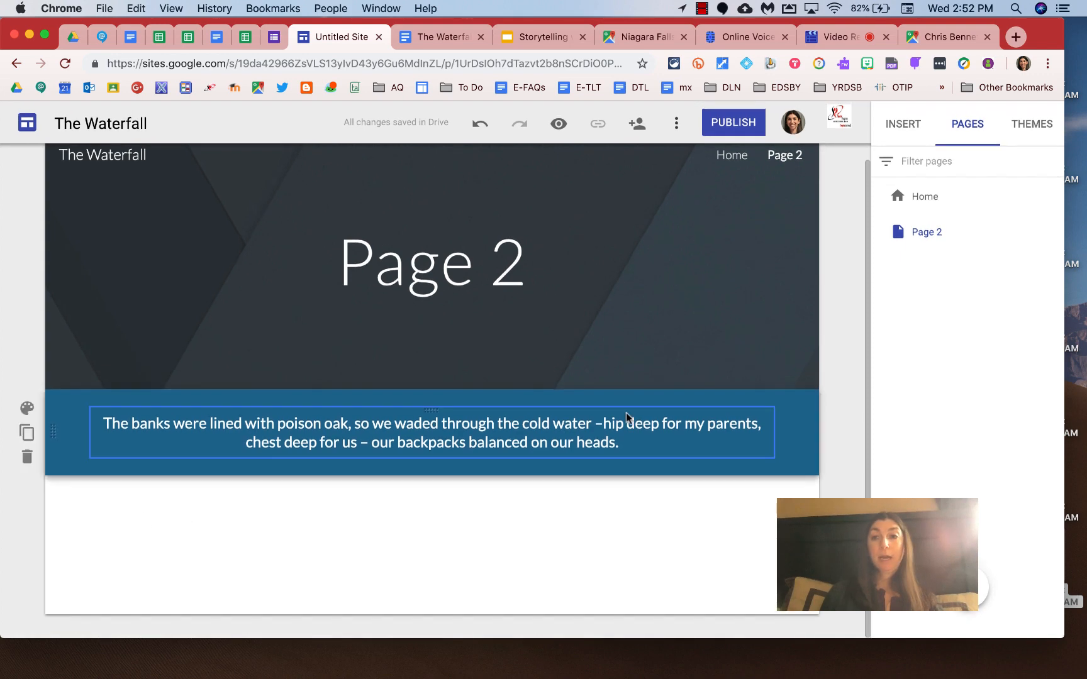
click(904, 124)
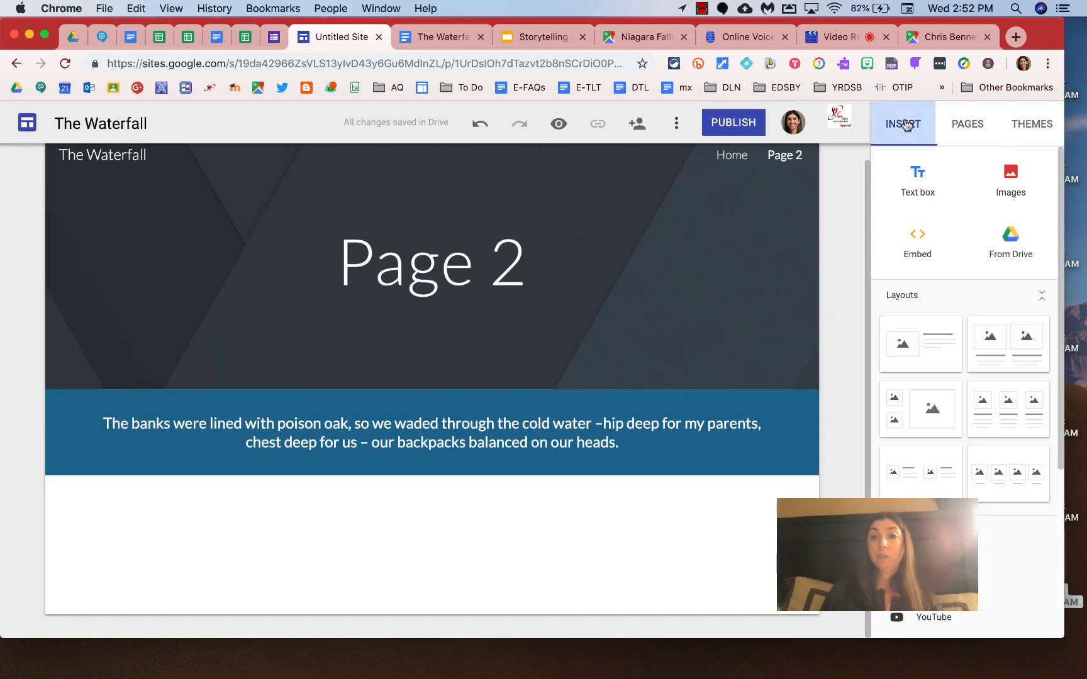
click(918, 243)
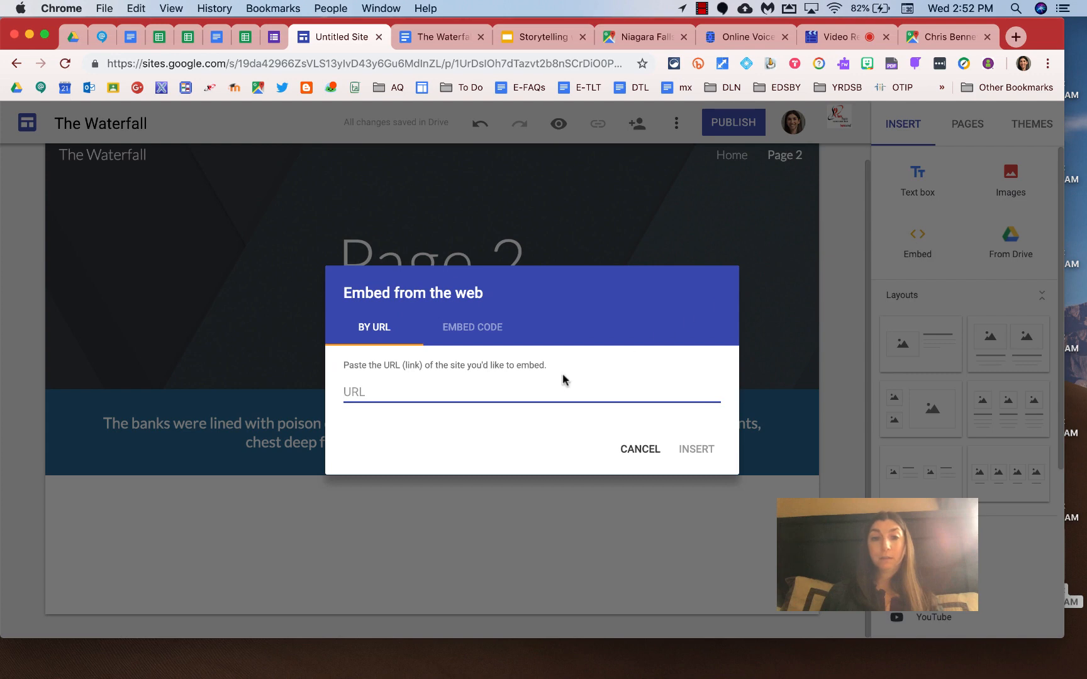
key(super+v)
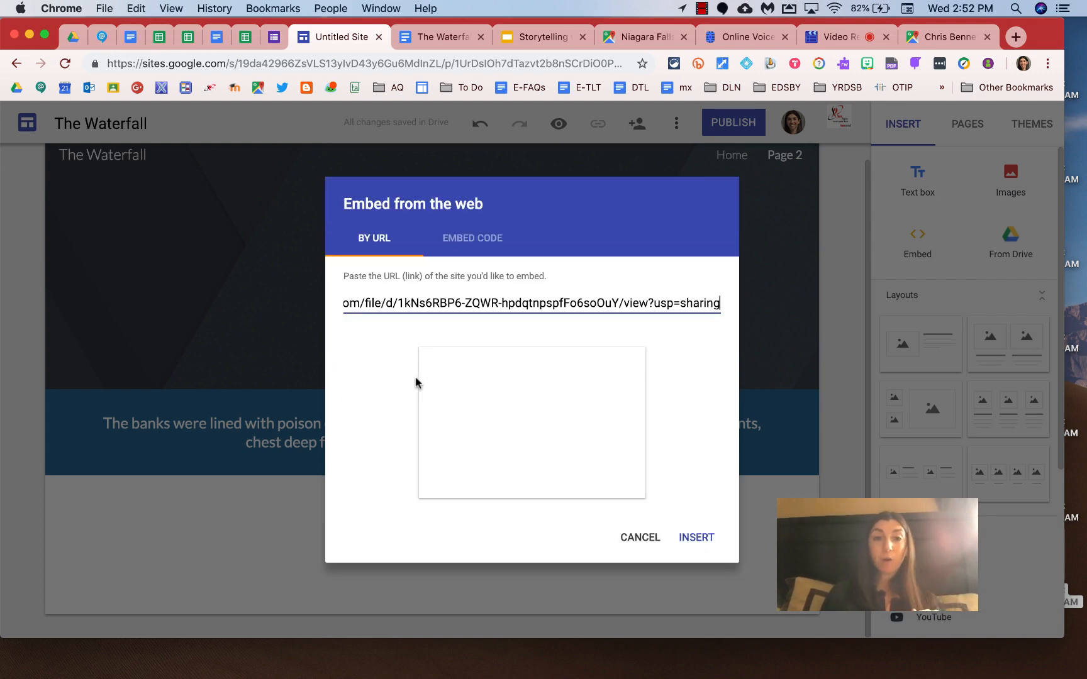
click(697, 539)
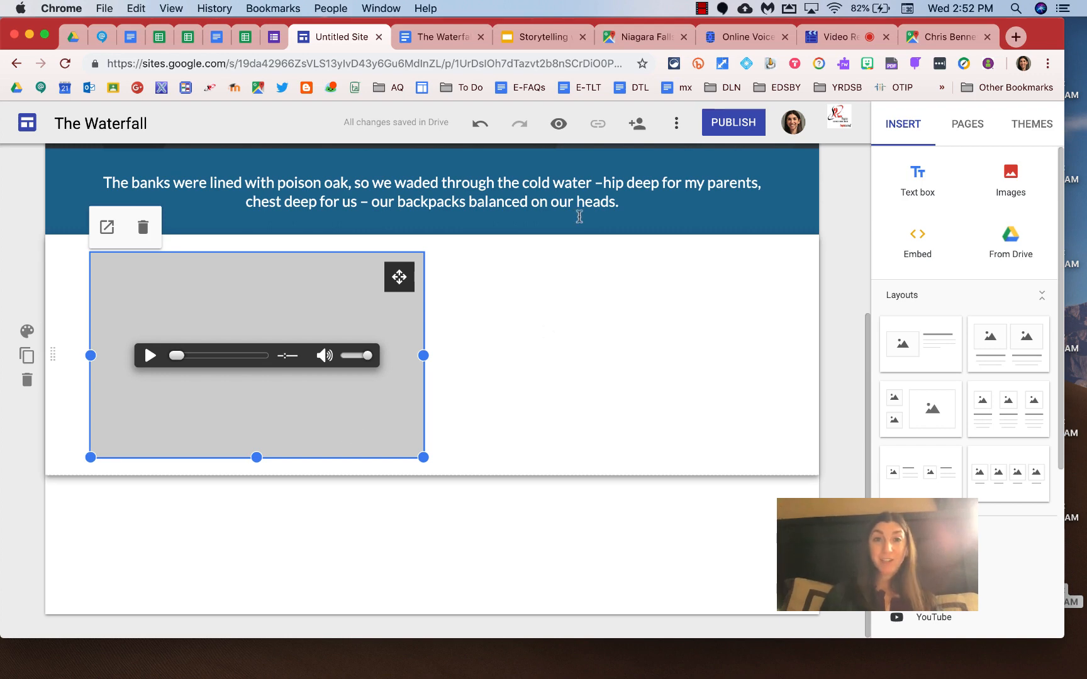
Preview Page 2, play part of the embedded narration, and return to the site editor.
click(558, 124)
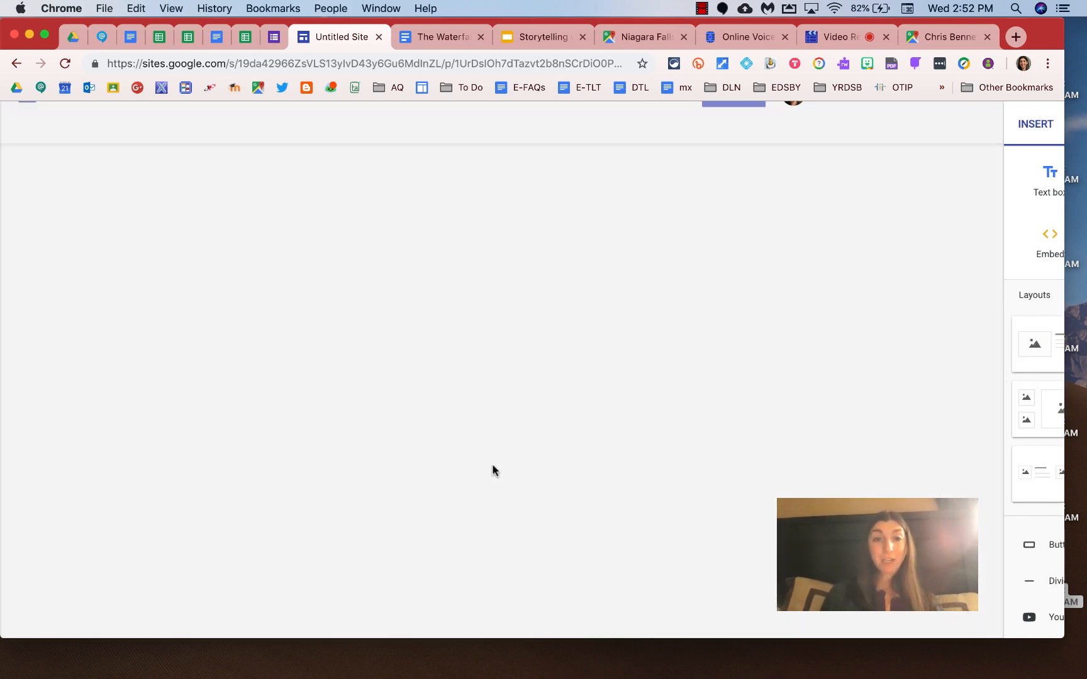
scroll(494, 470, down, 5)
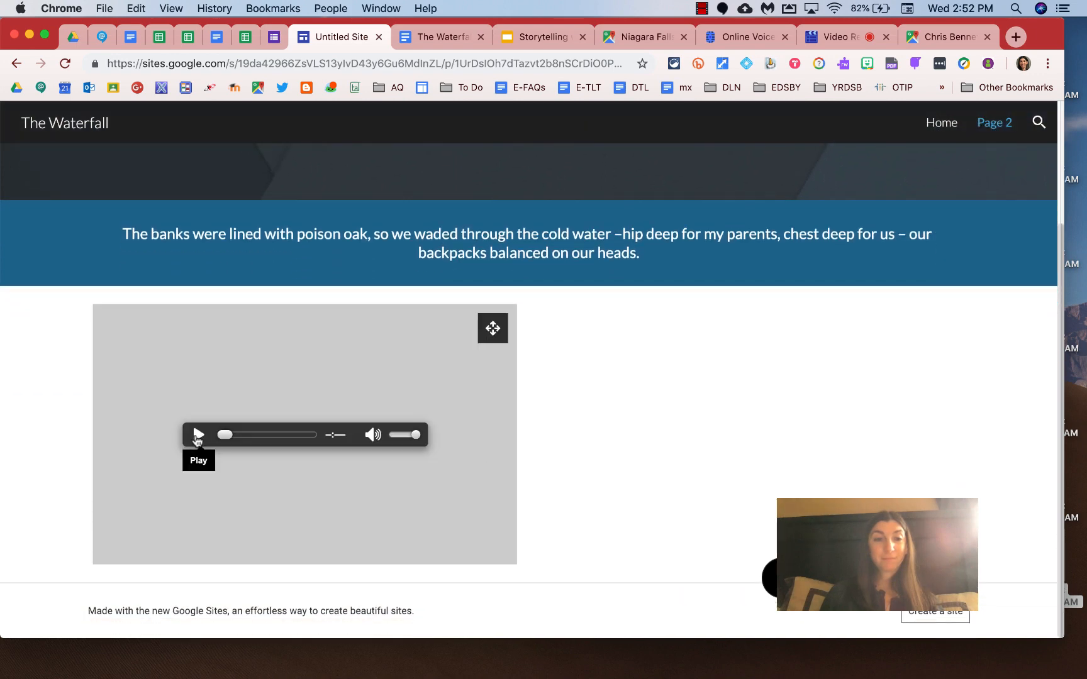
click(197, 438)
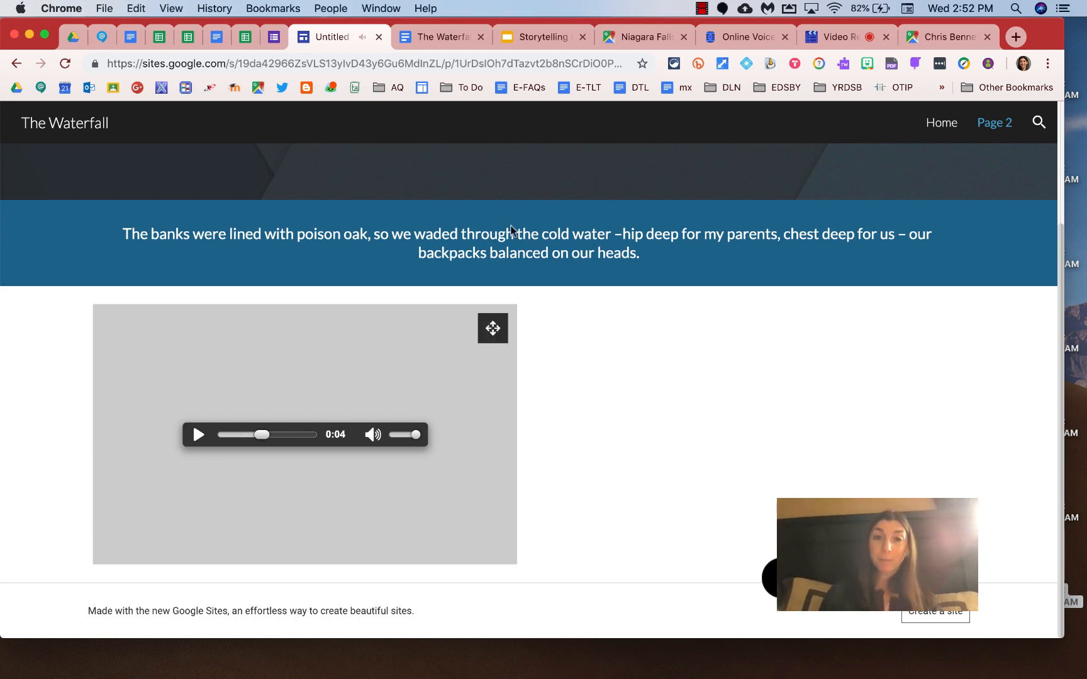
click(943, 577)
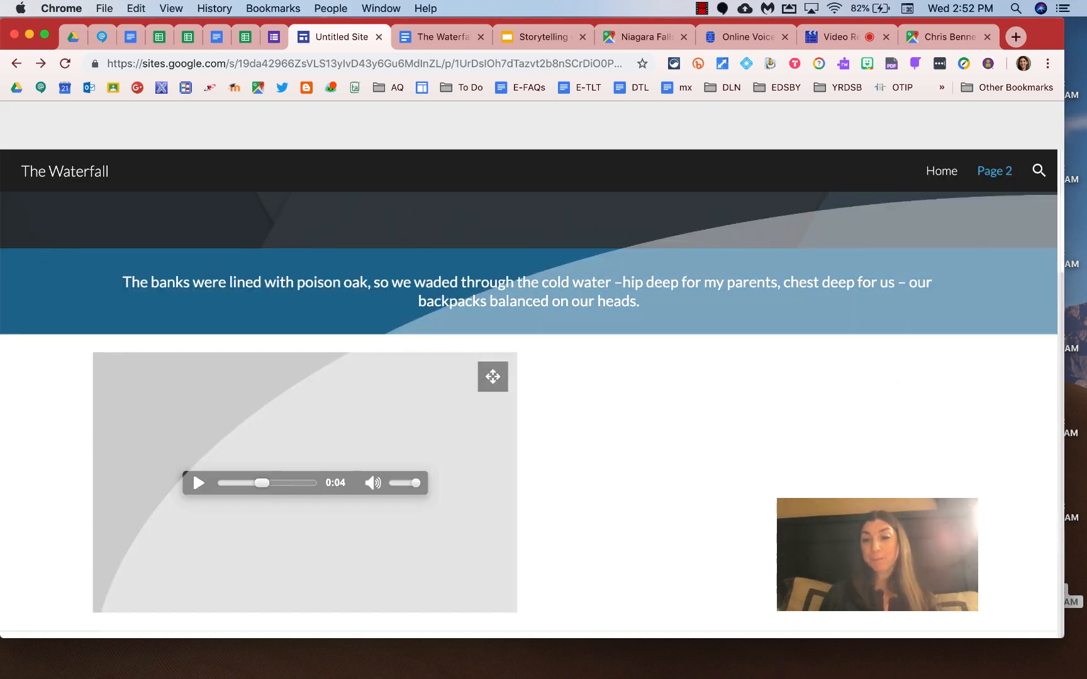
scroll(663, 401, down, 3)
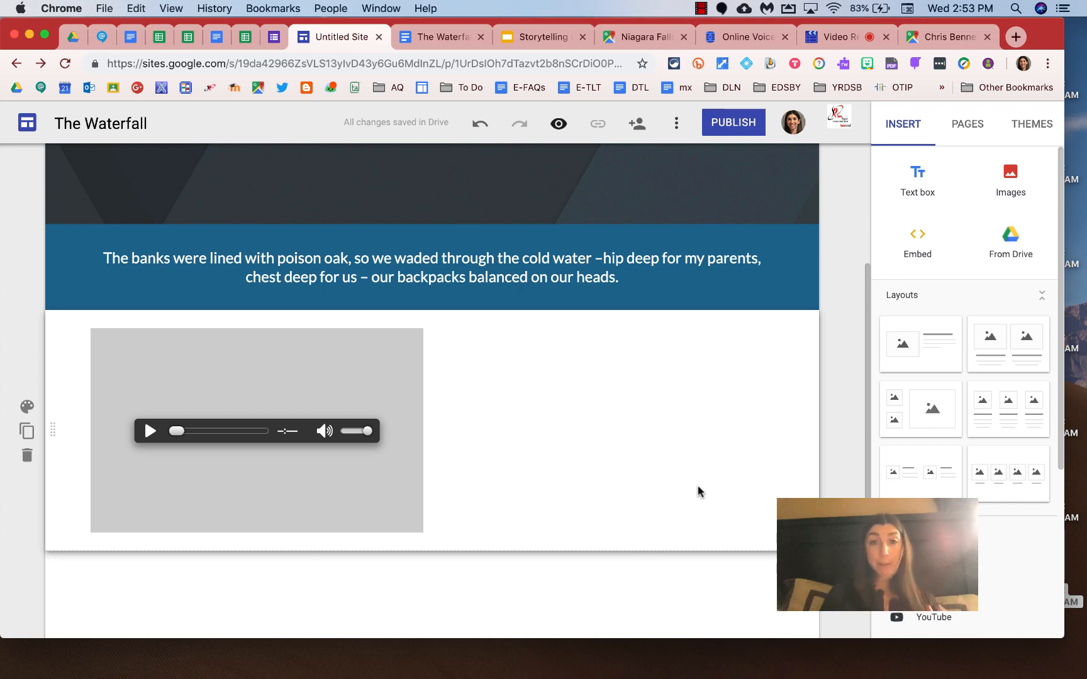
Record a webcam clip of about 3 seconds in the 123apps Video Recorder and save it as an MP4.
click(828, 38)
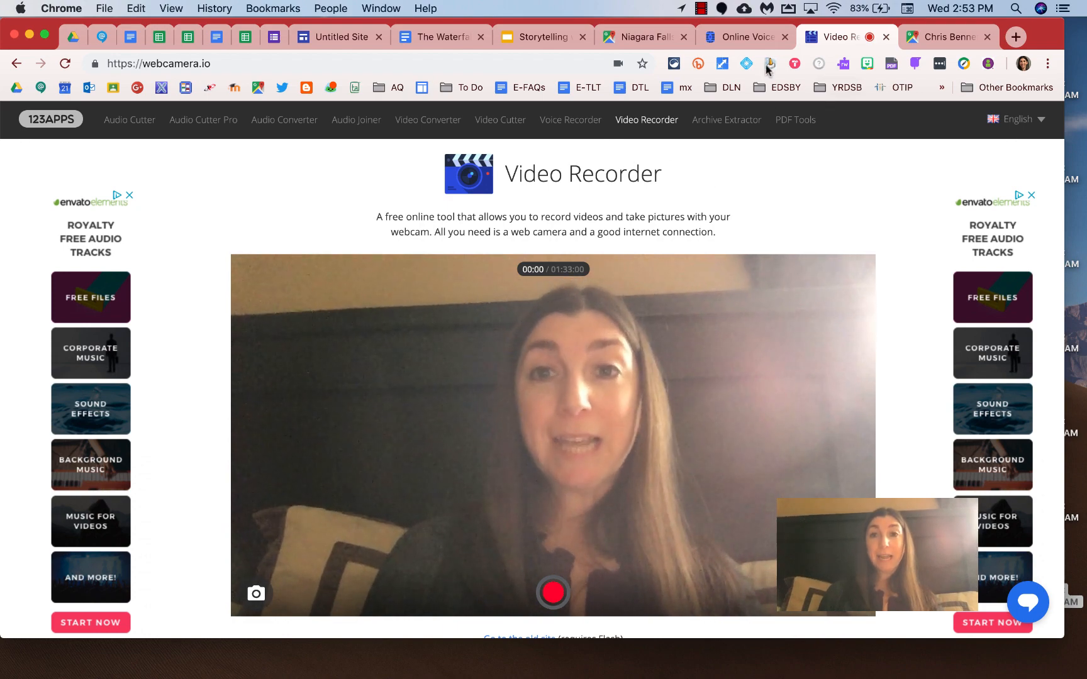
click(725, 39)
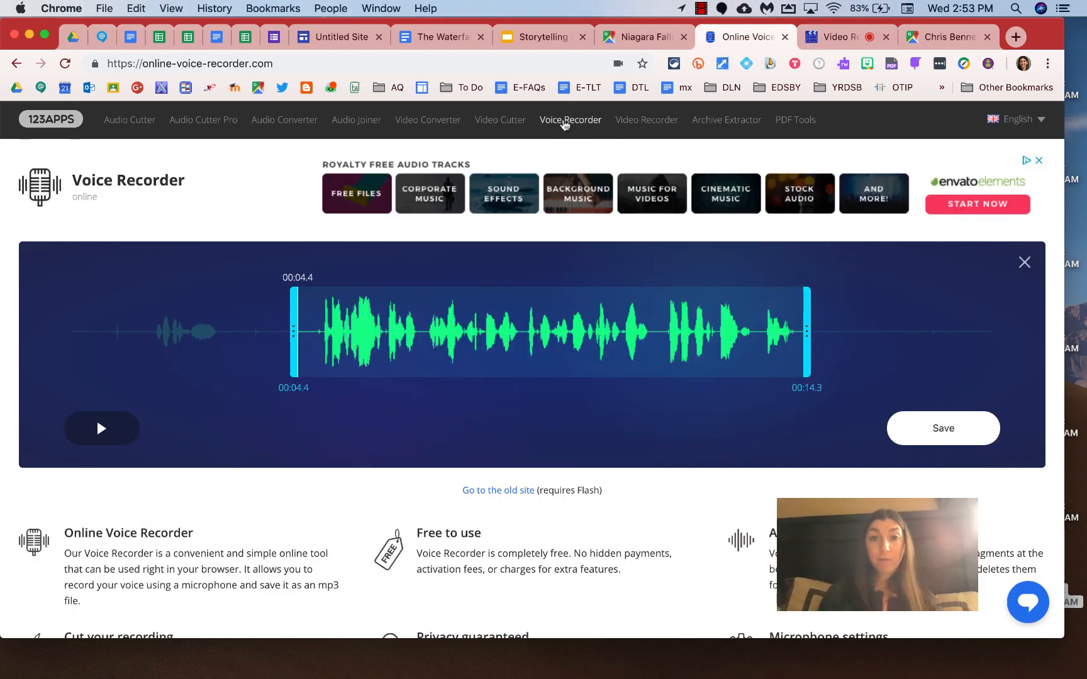
click(826, 39)
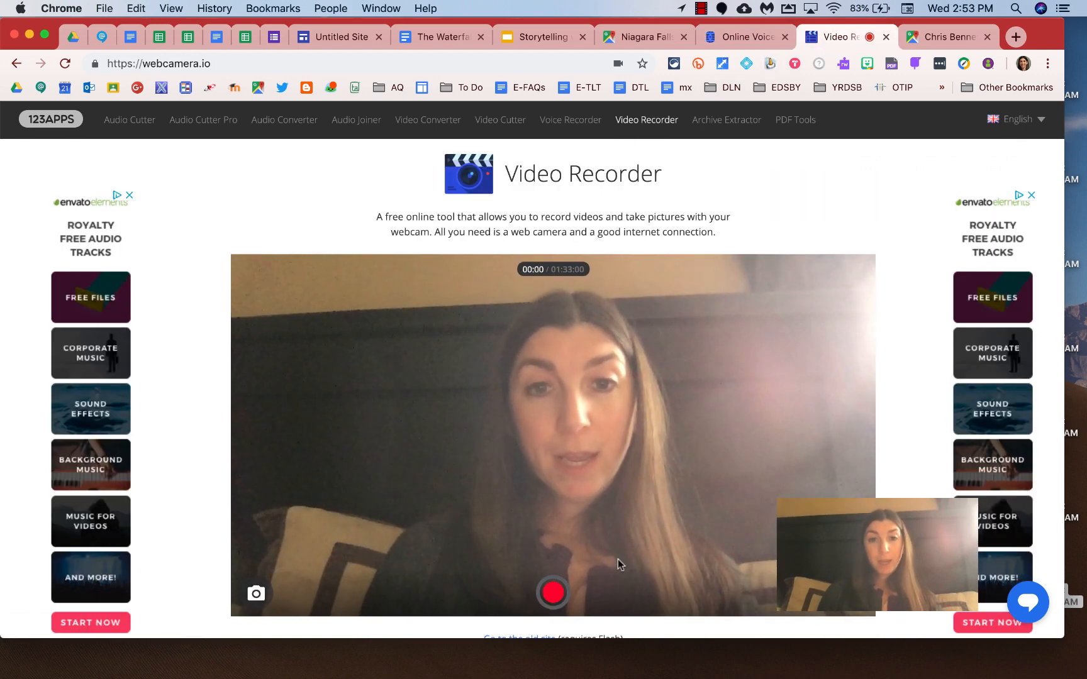
click(553, 594)
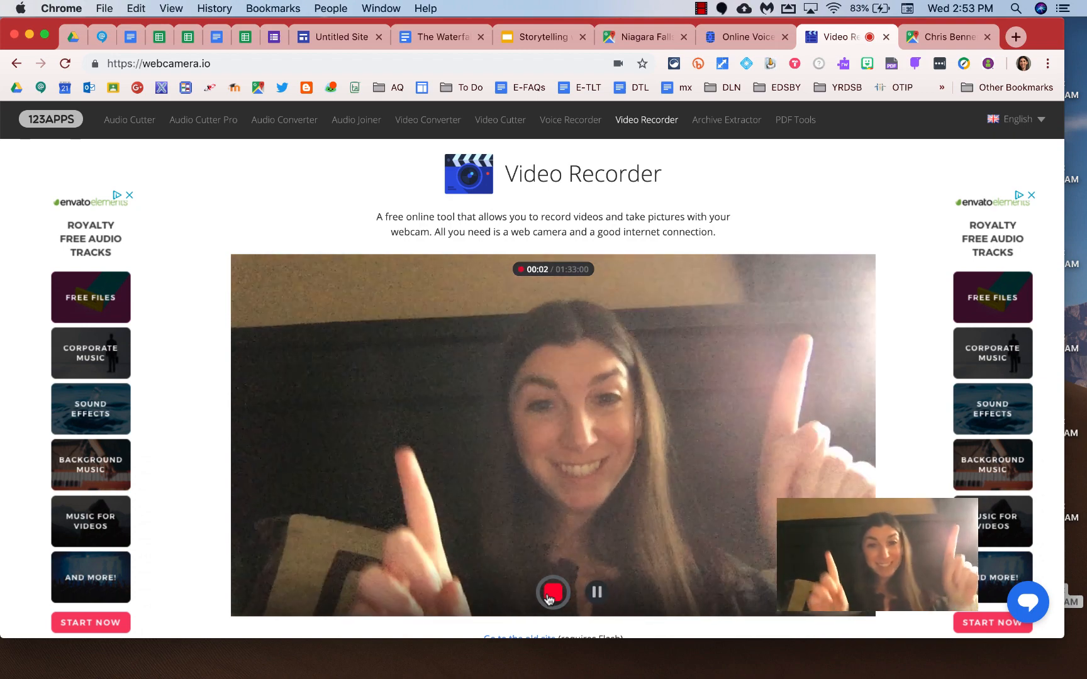
click(553, 593)
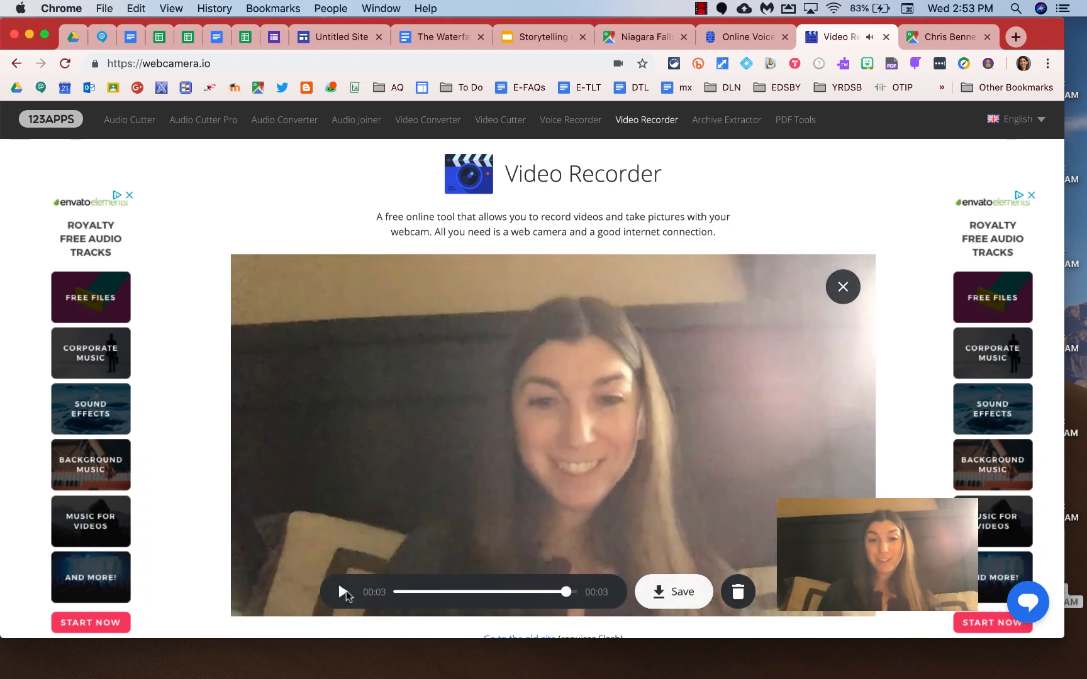
click(663, 592)
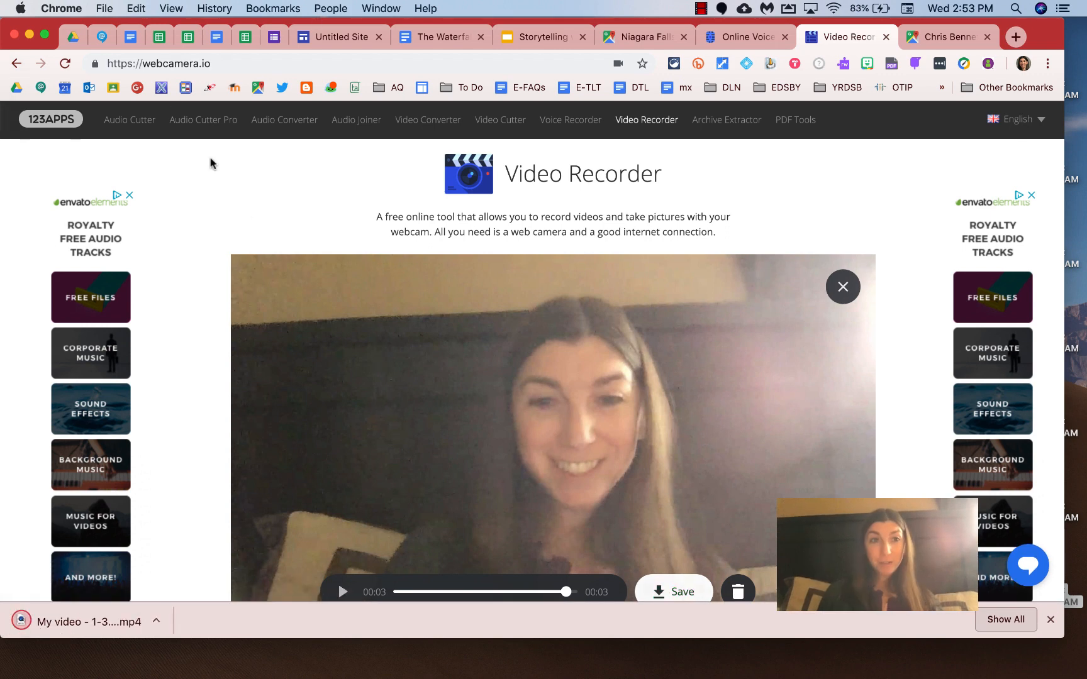
Close the MP3's sharing dialog and preview in Google Drive, and upload the saved MP4 to the EdTech Camp On Air 2 folder.
click(73, 38)
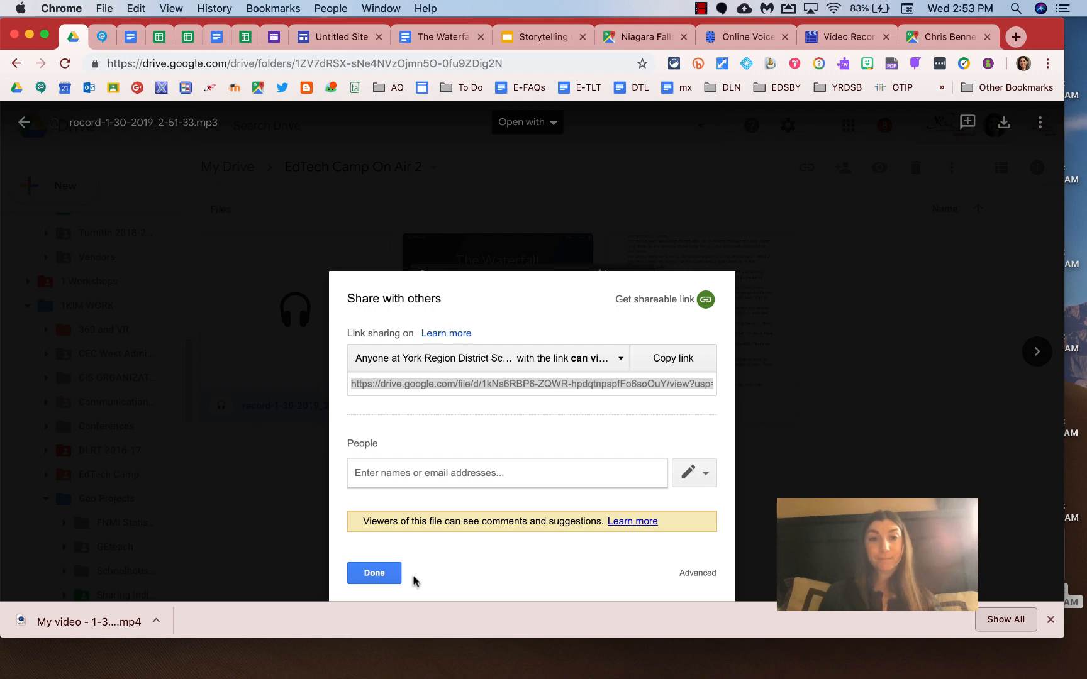
click(368, 573)
click(390, 490)
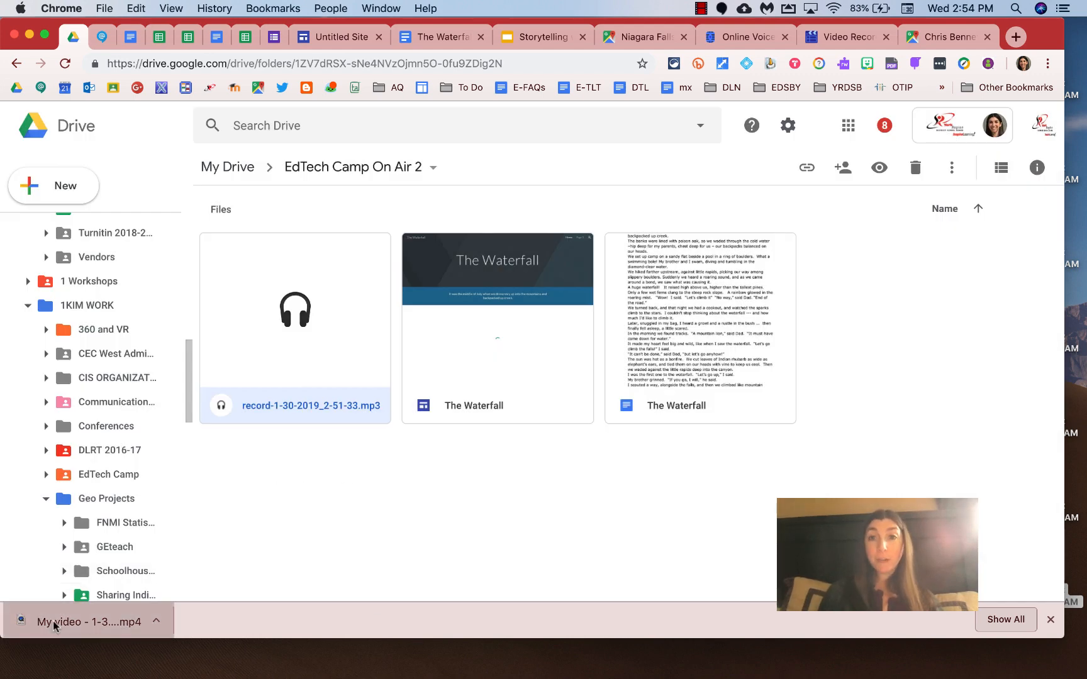
drag(53, 623, 395, 500)
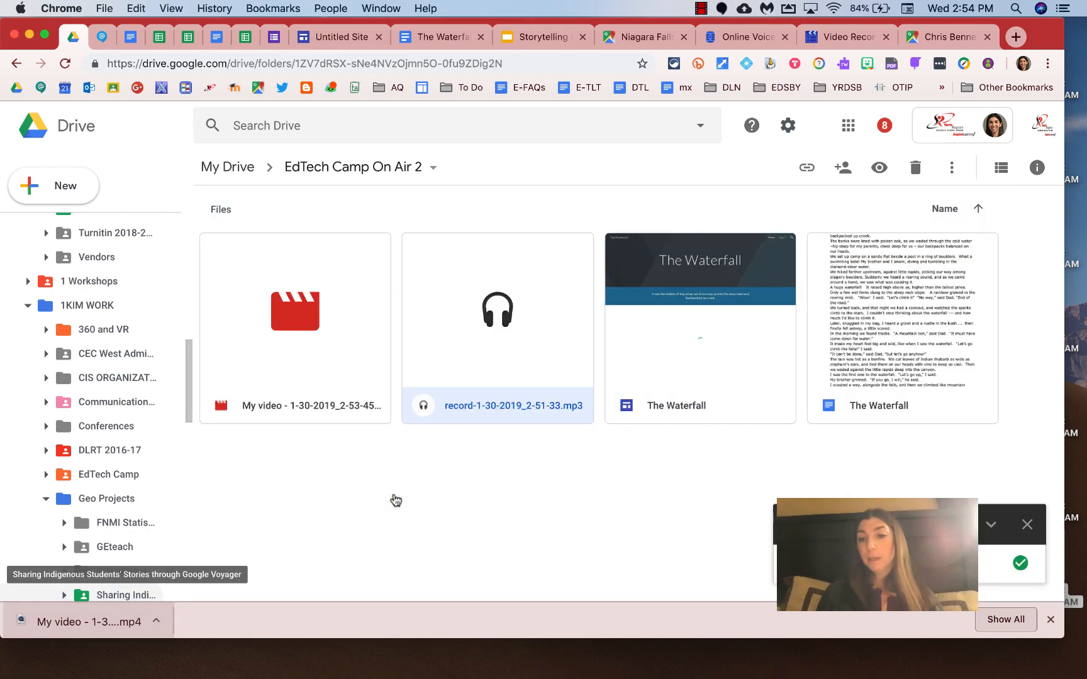
click(1027, 526)
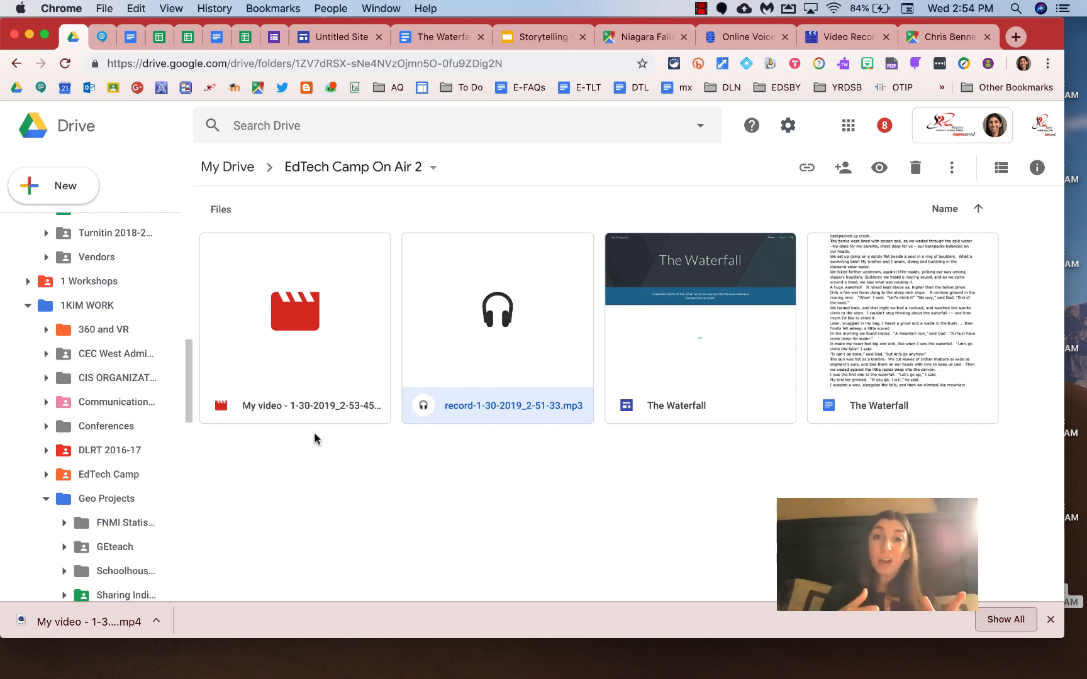
Return to the Google Sites editor and change the Page 2 header type to Title only.
click(339, 36)
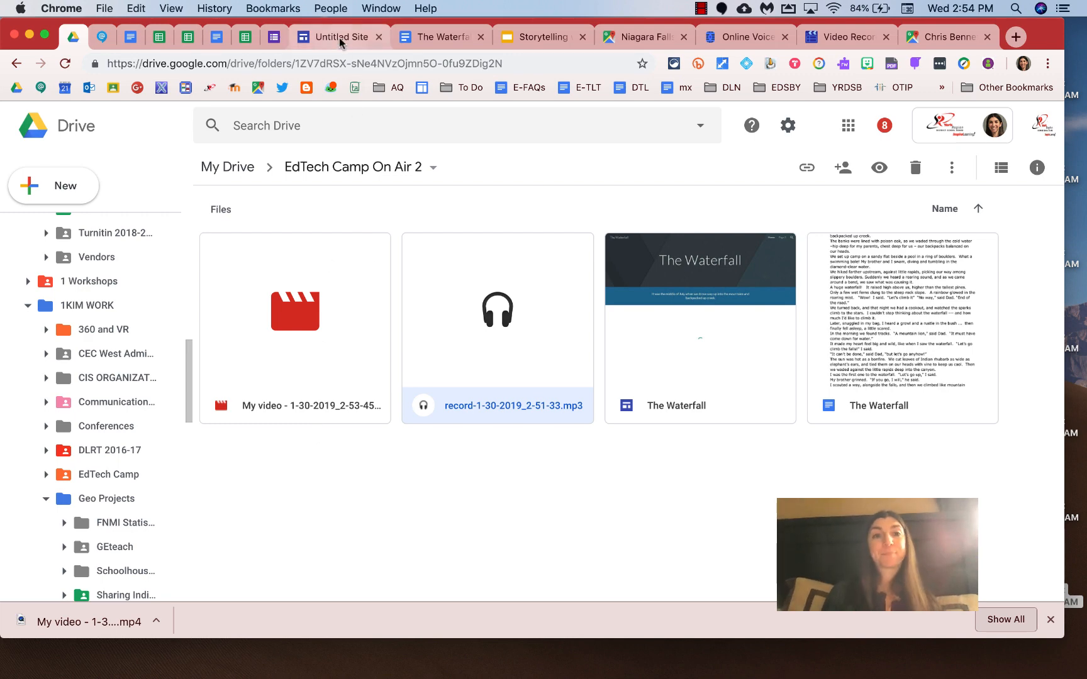
scroll(578, 489, up, 5)
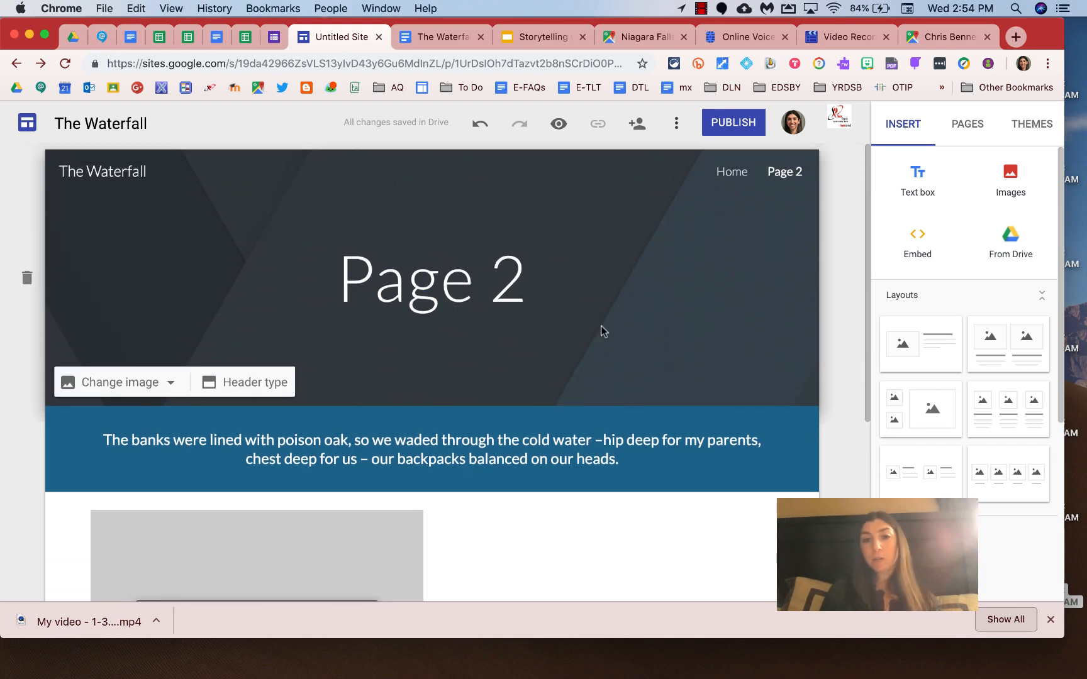
click(679, 351)
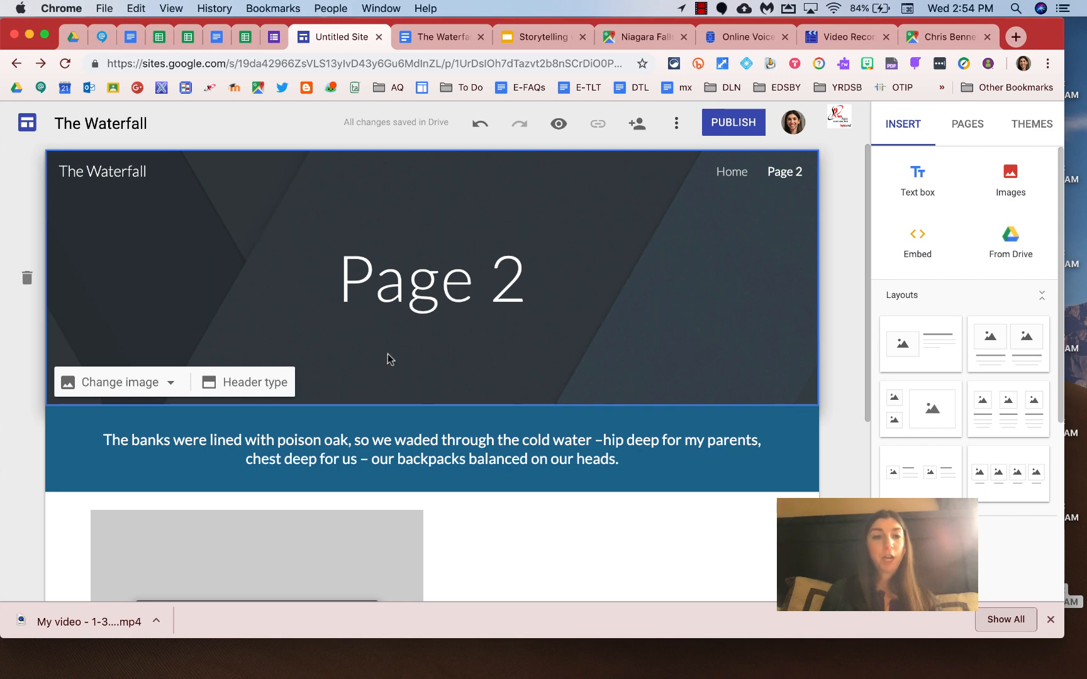
click(274, 382)
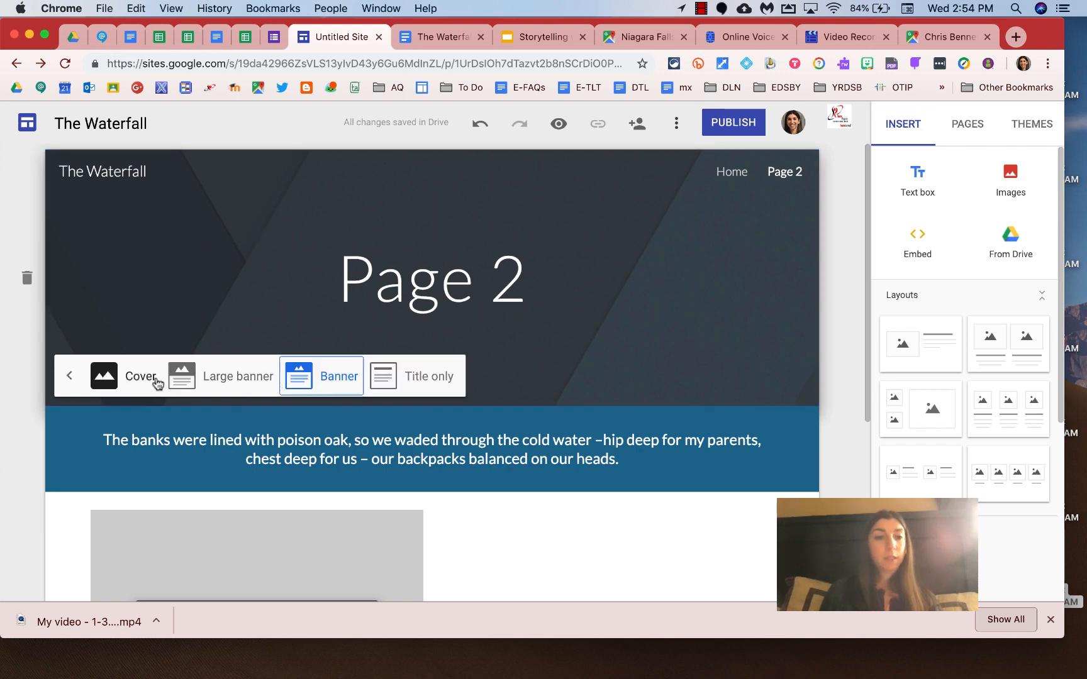
click(410, 376)
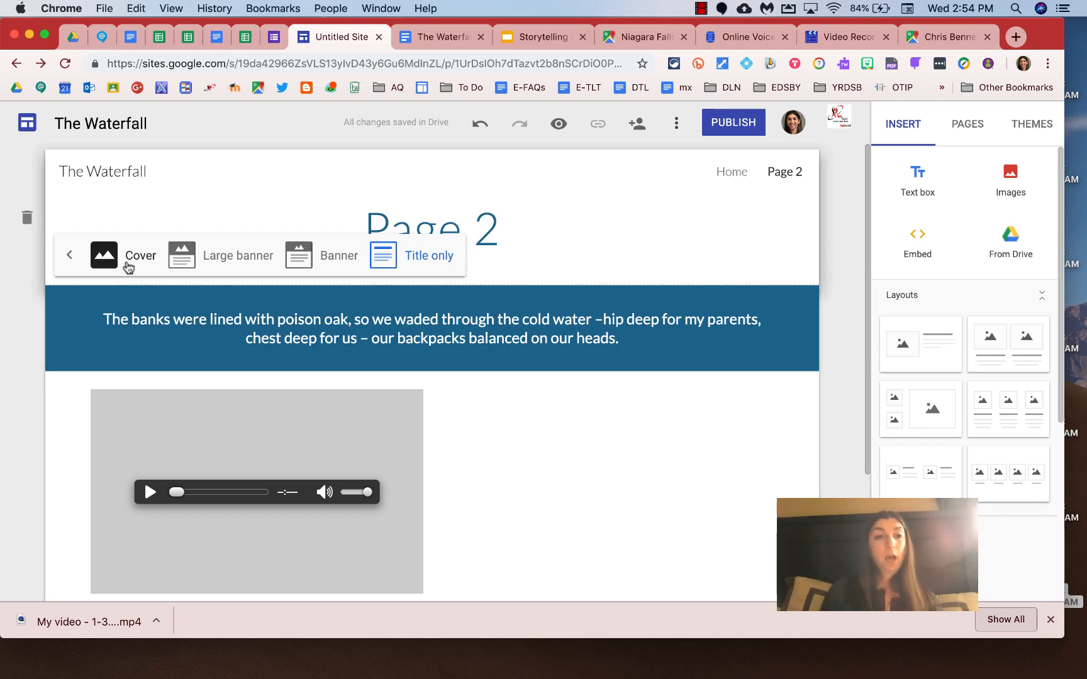
Open the Home page and search Google for "waterfall" images to replace its header image.
click(966, 131)
click(930, 194)
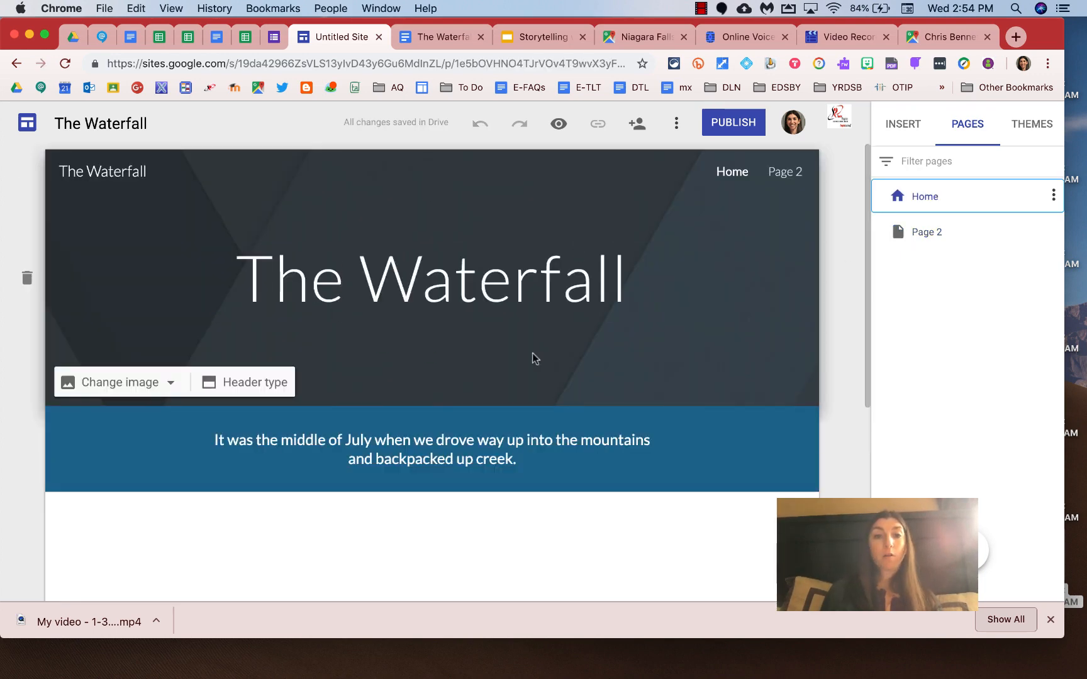
click(146, 384)
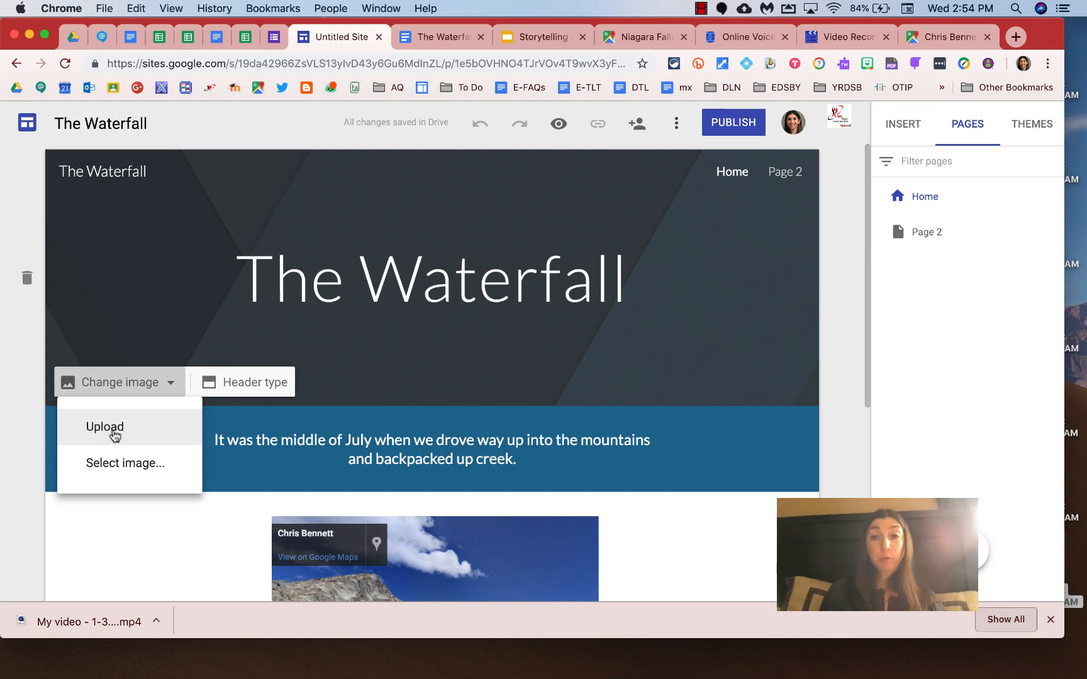
click(120, 464)
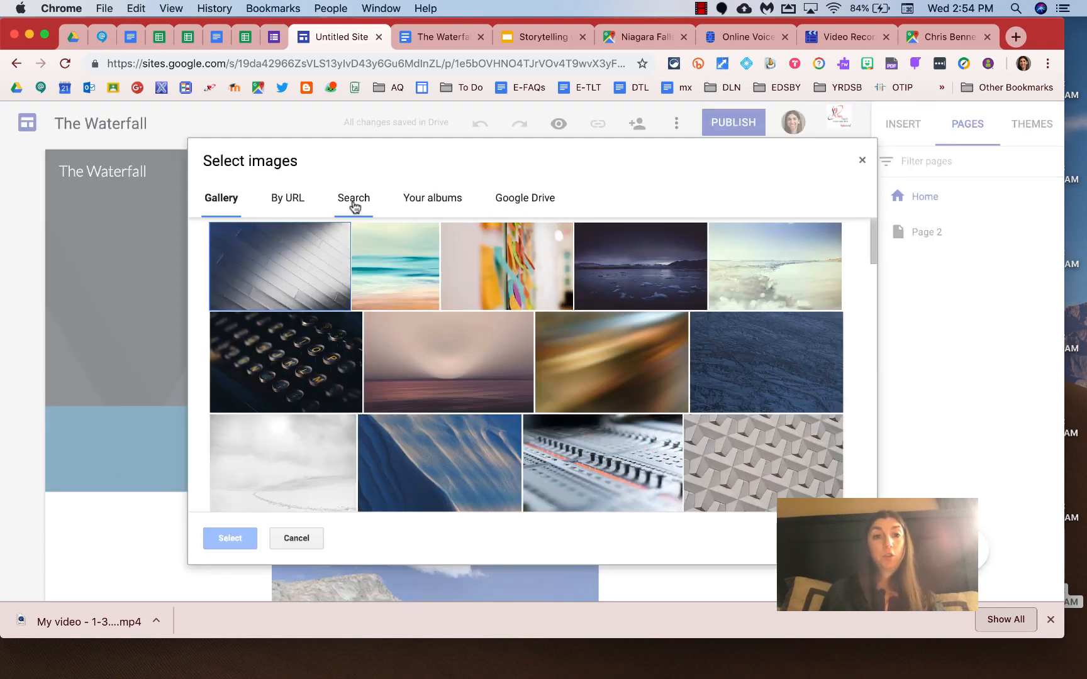
click(354, 206)
text(waterfall)
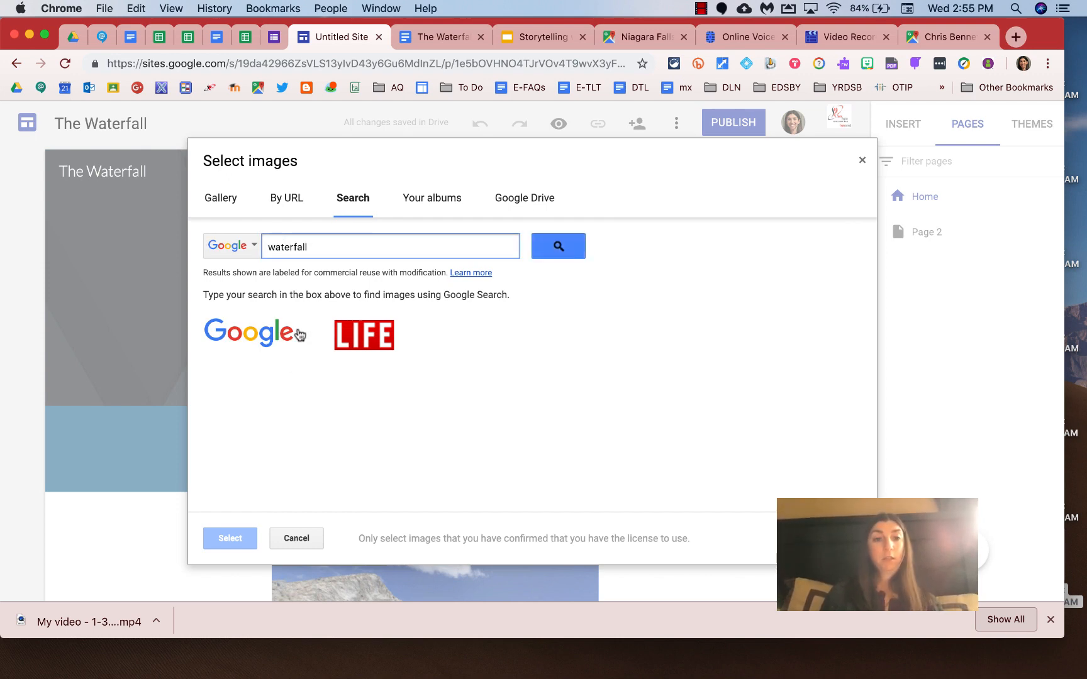
click(202, 325)
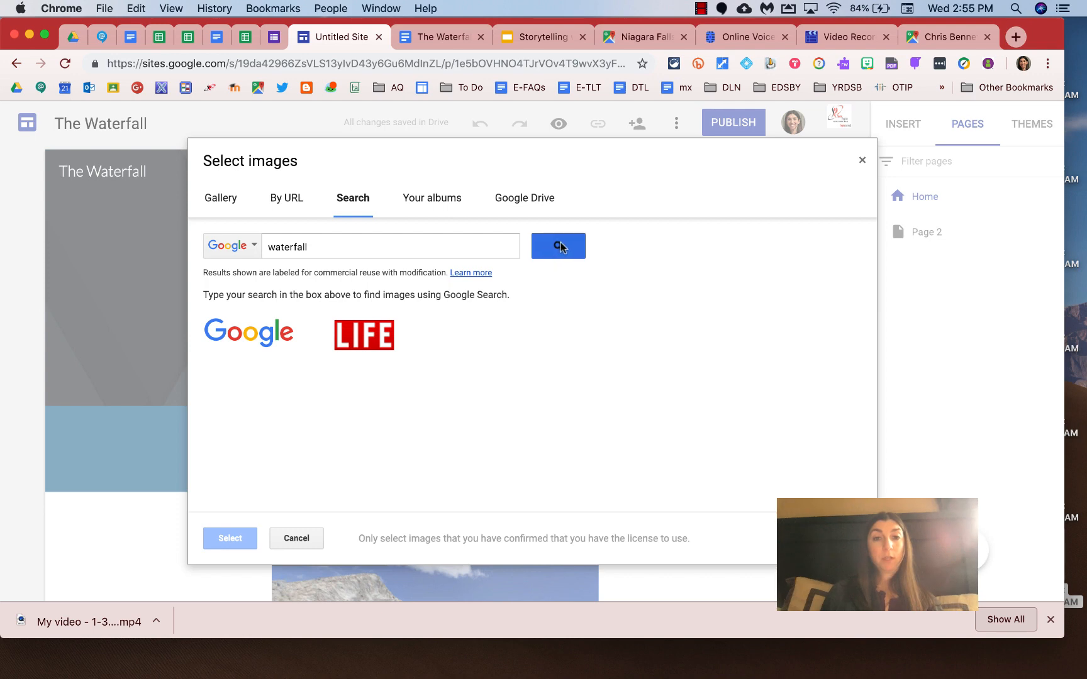
click(560, 243)
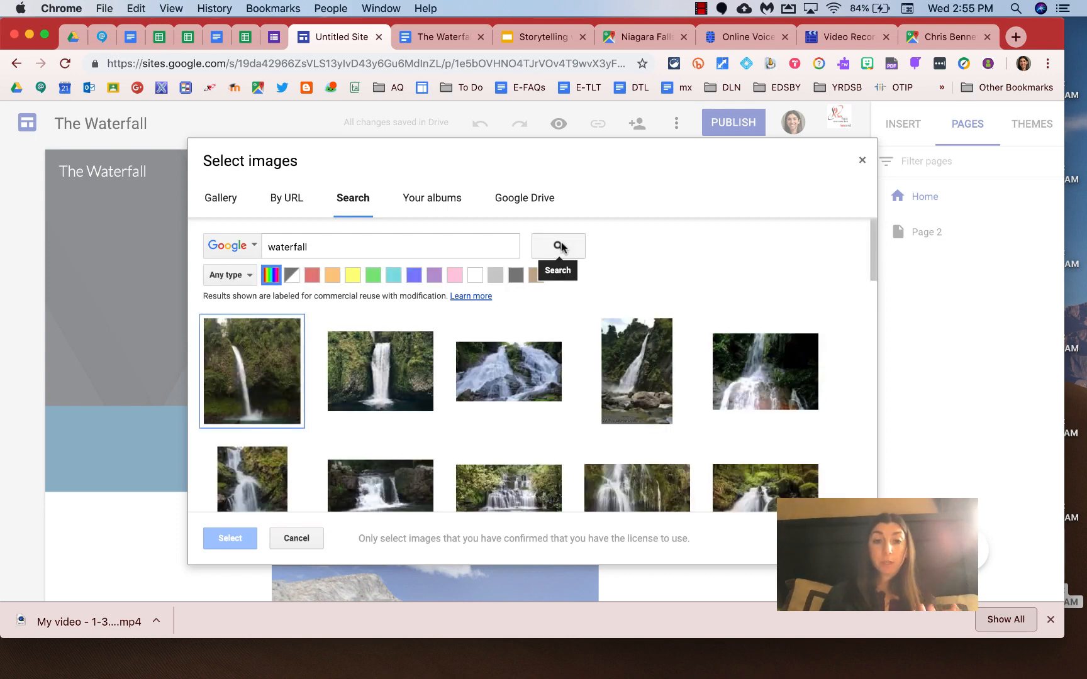
Set the Home header image to the mossy-rock waterfall search result, and toggle its readability adjustment off and back on.
scroll(467, 397, down, 5)
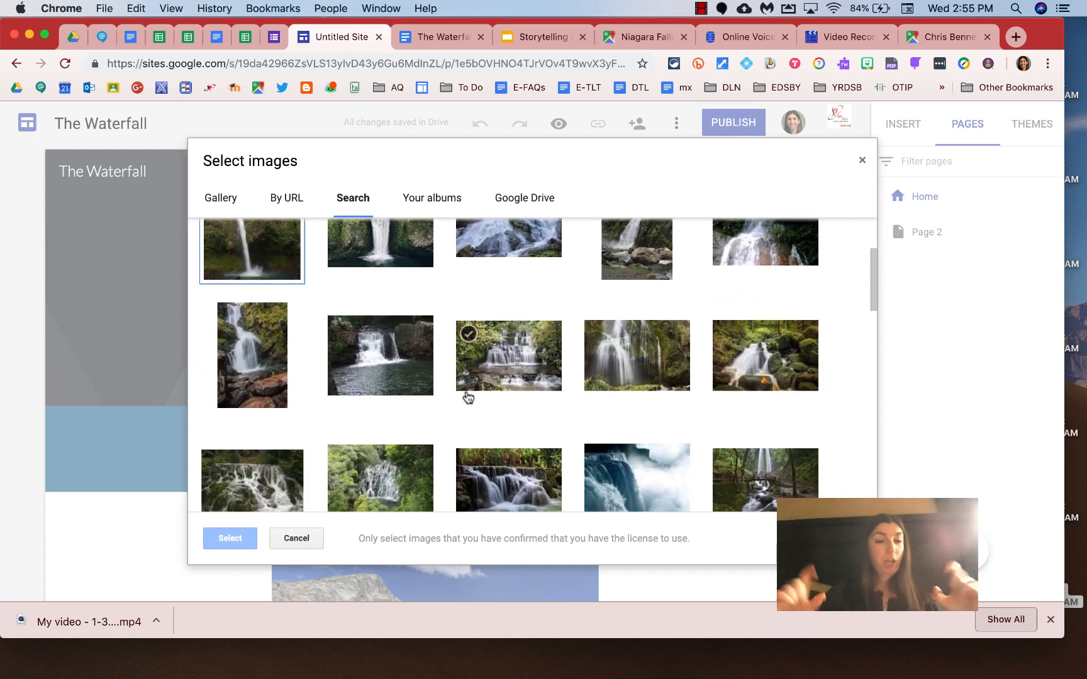
scroll(632, 398, down, 2)
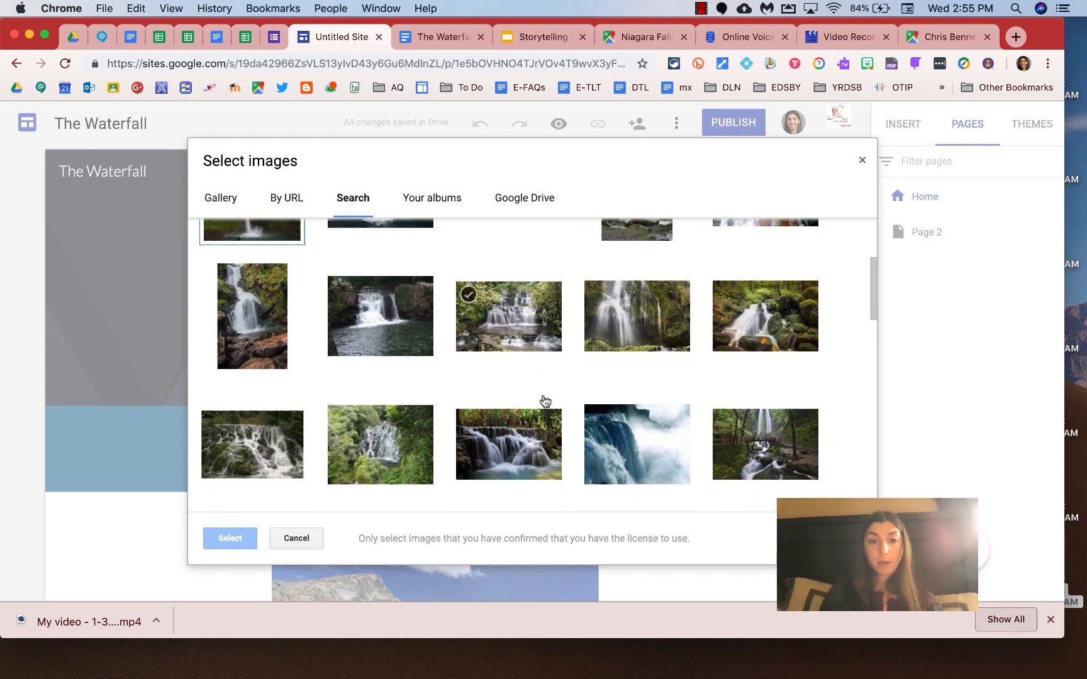
click(250, 427)
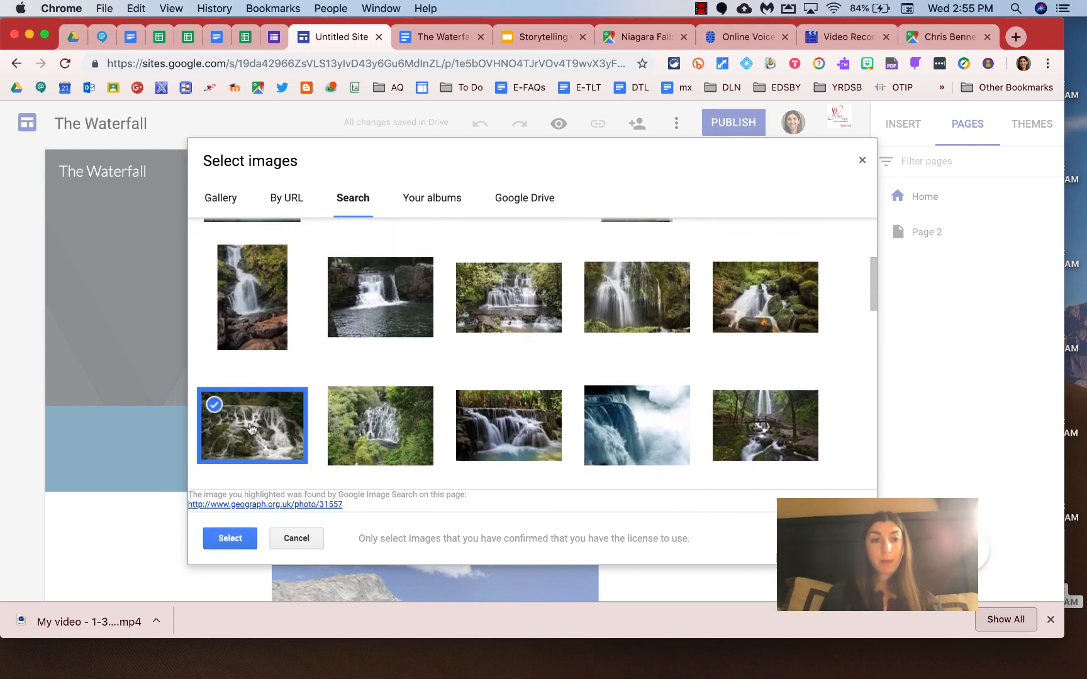
click(214, 532)
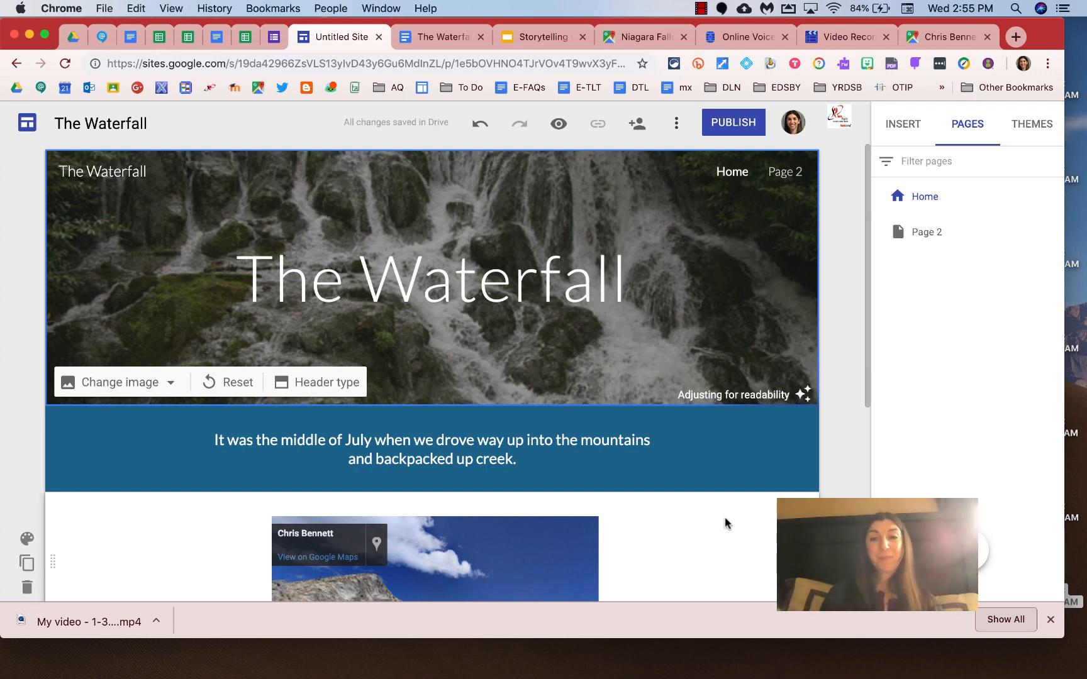
click(803, 395)
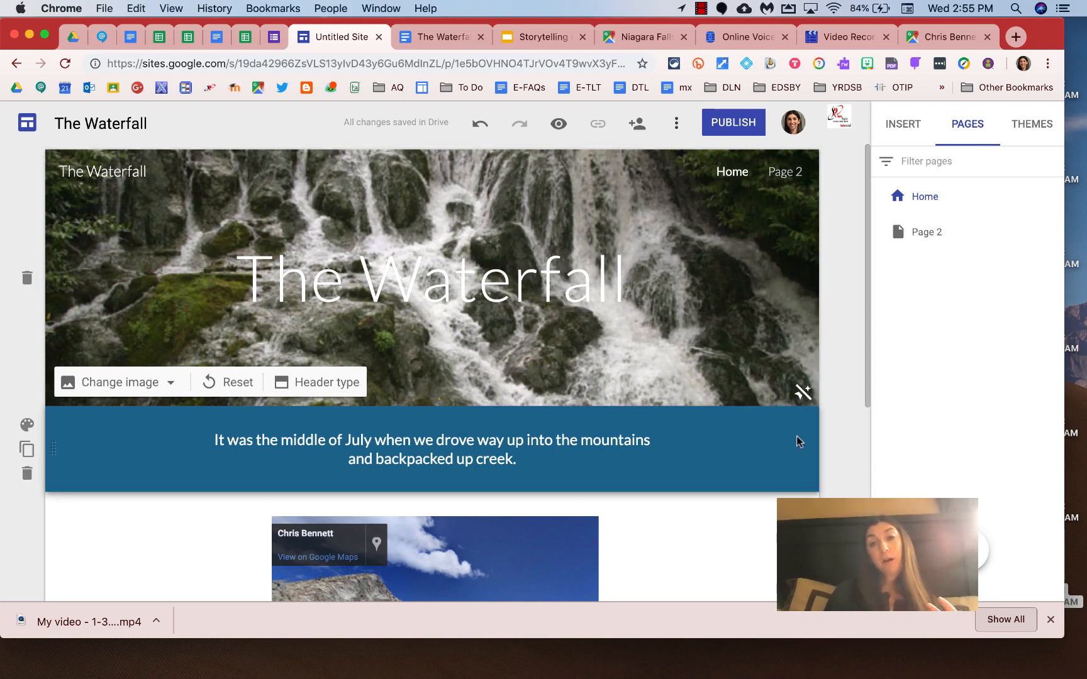
click(803, 395)
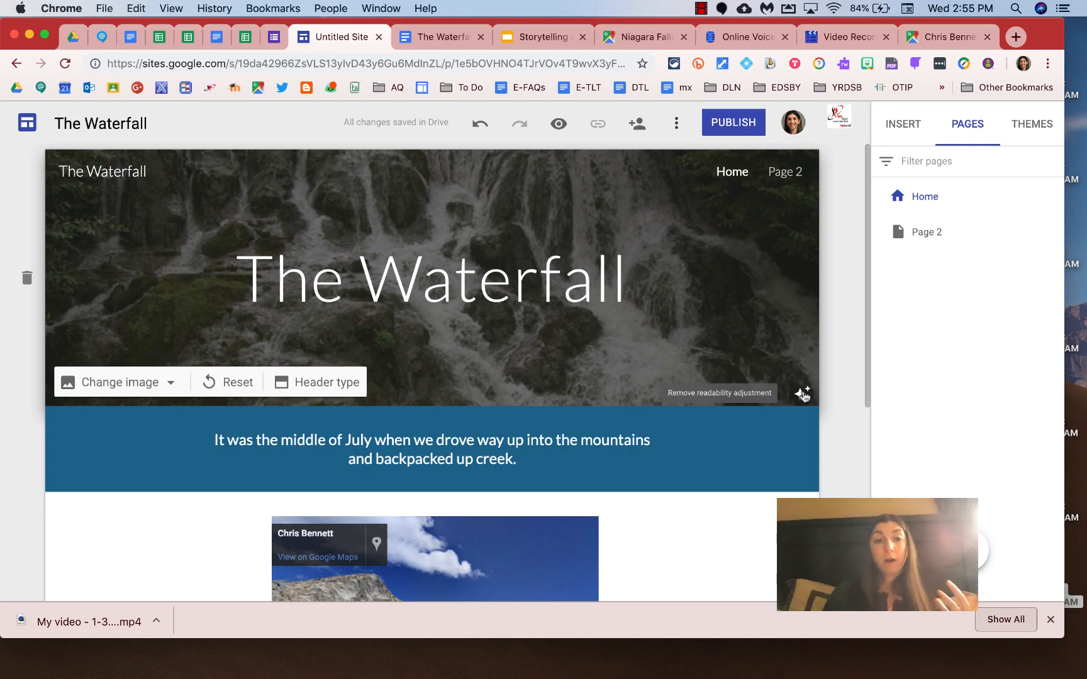
Search Google images for "waterfall" again and set the Home header to the wide tiered cascade flowing over rock ledges.
click(167, 385)
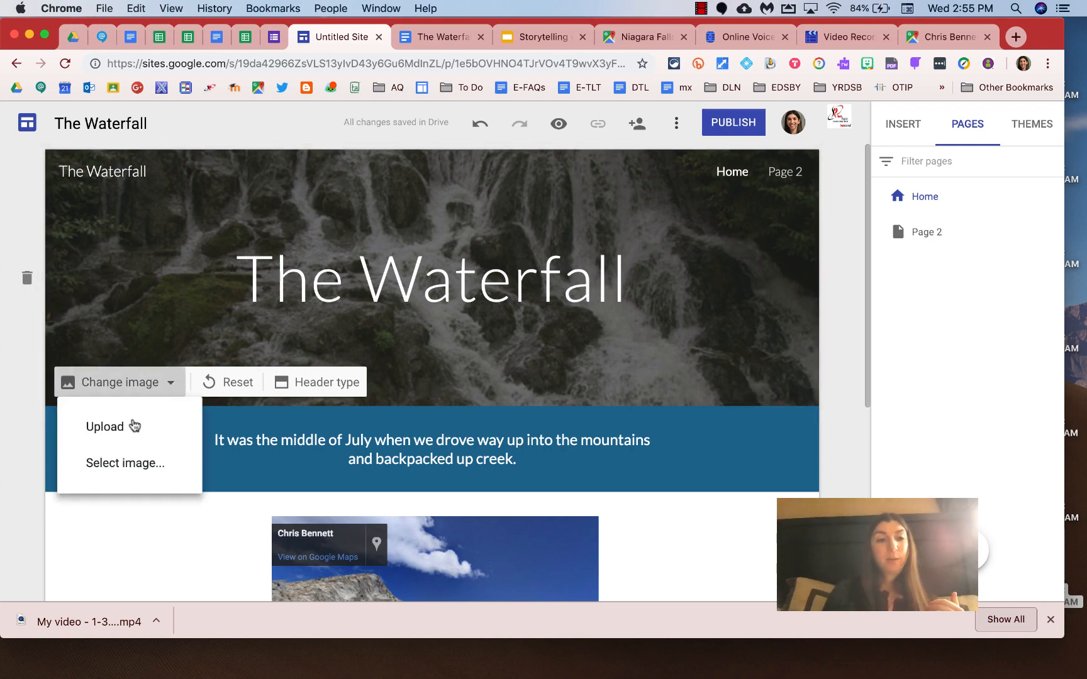
click(121, 465)
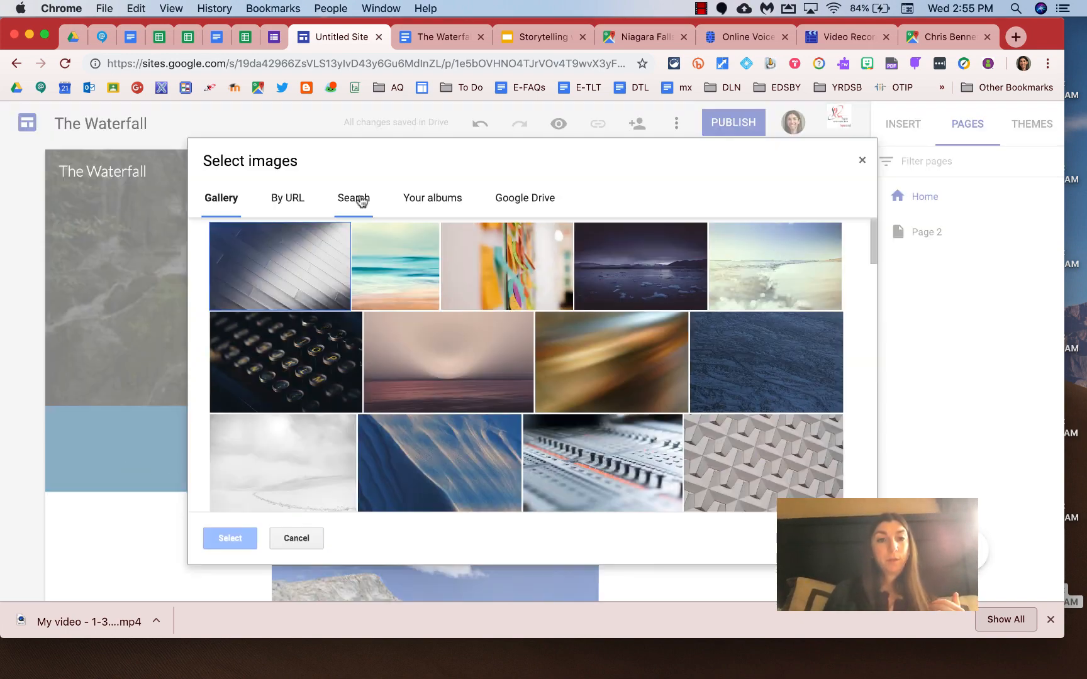
click(352, 201)
text(waterfall)
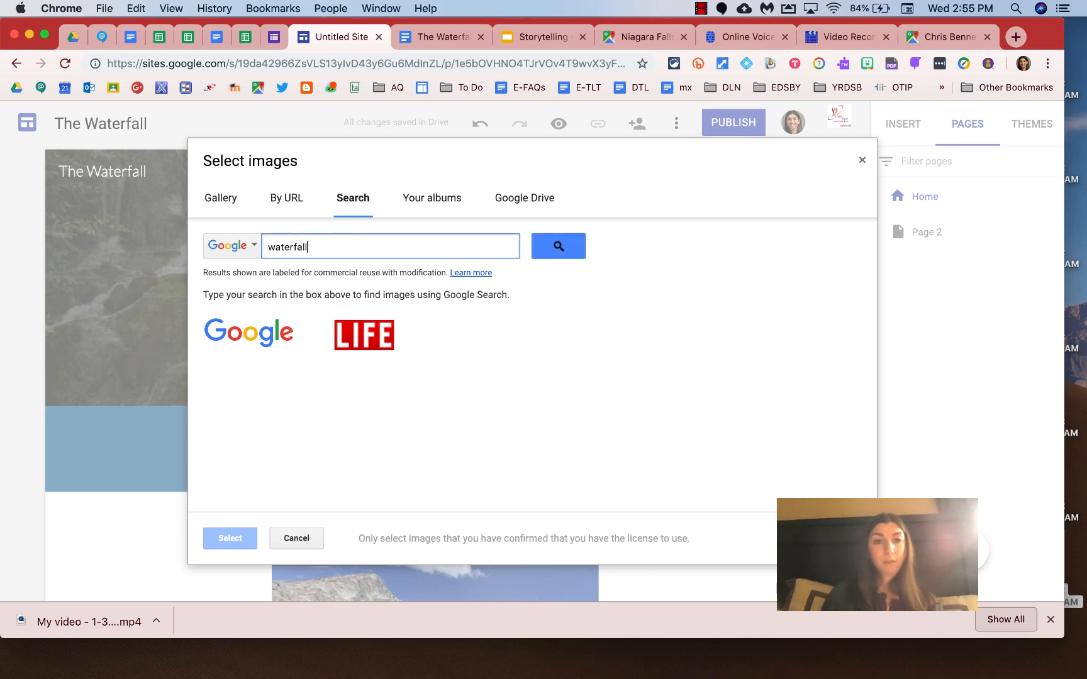
click(560, 251)
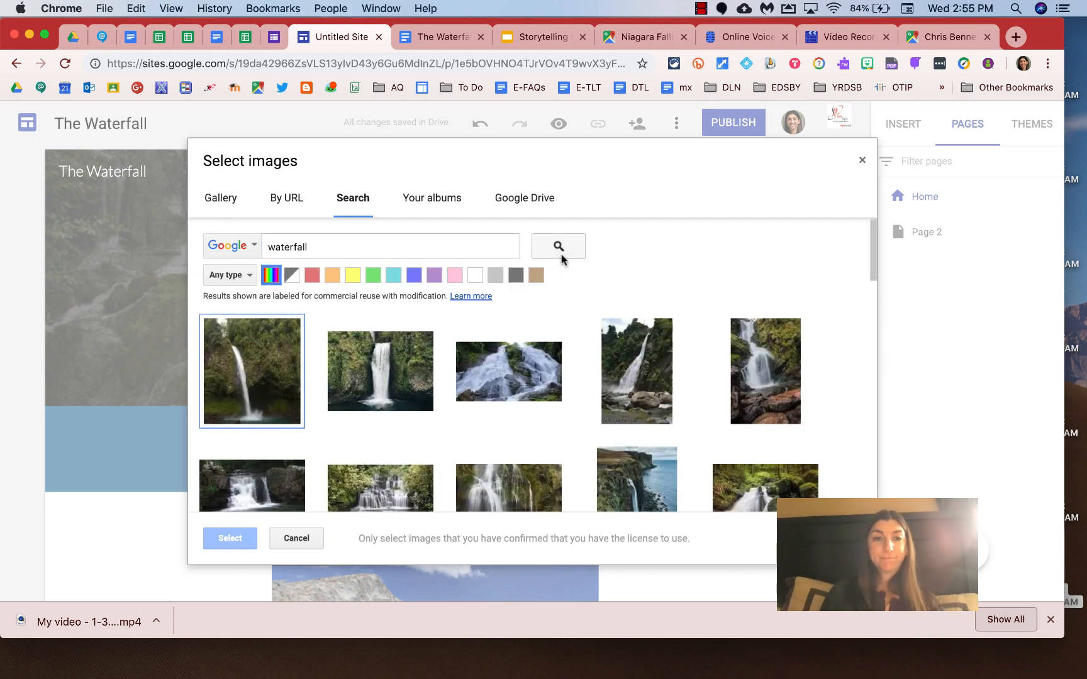
scroll(677, 405, down, 5)
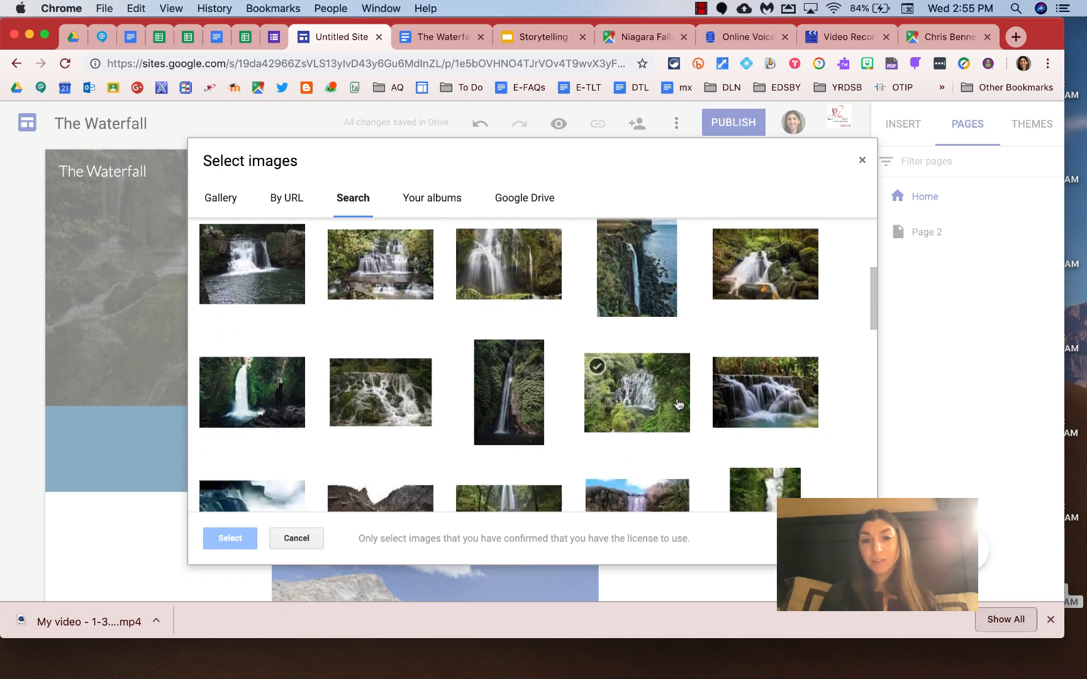
scroll(676, 405, down, 1)
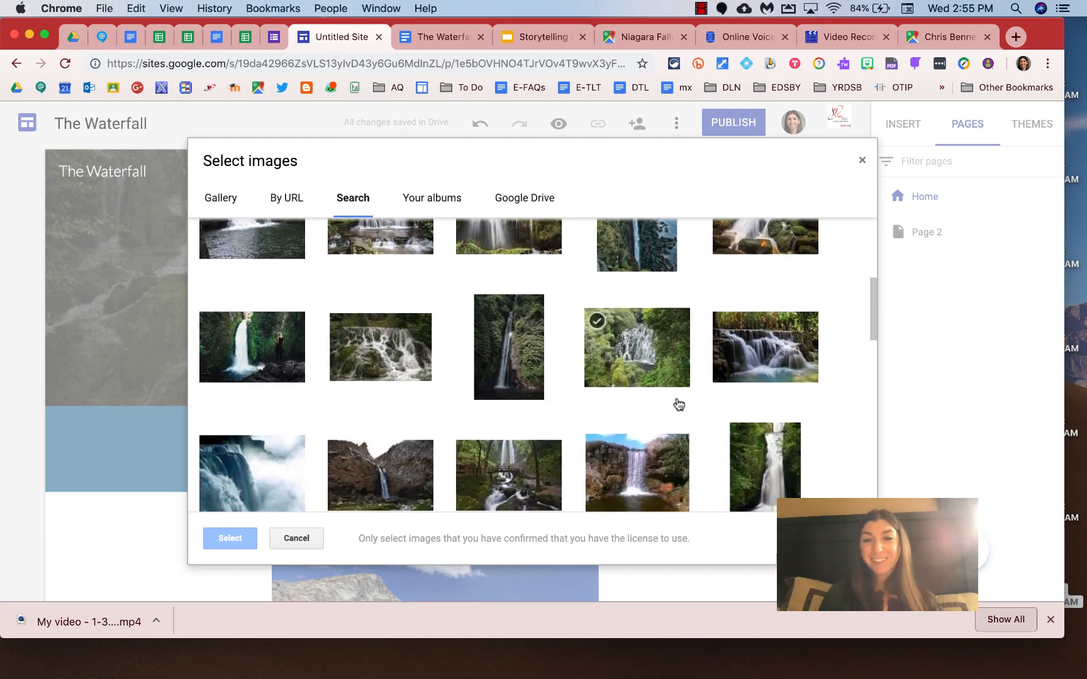
click(754, 362)
click(230, 539)
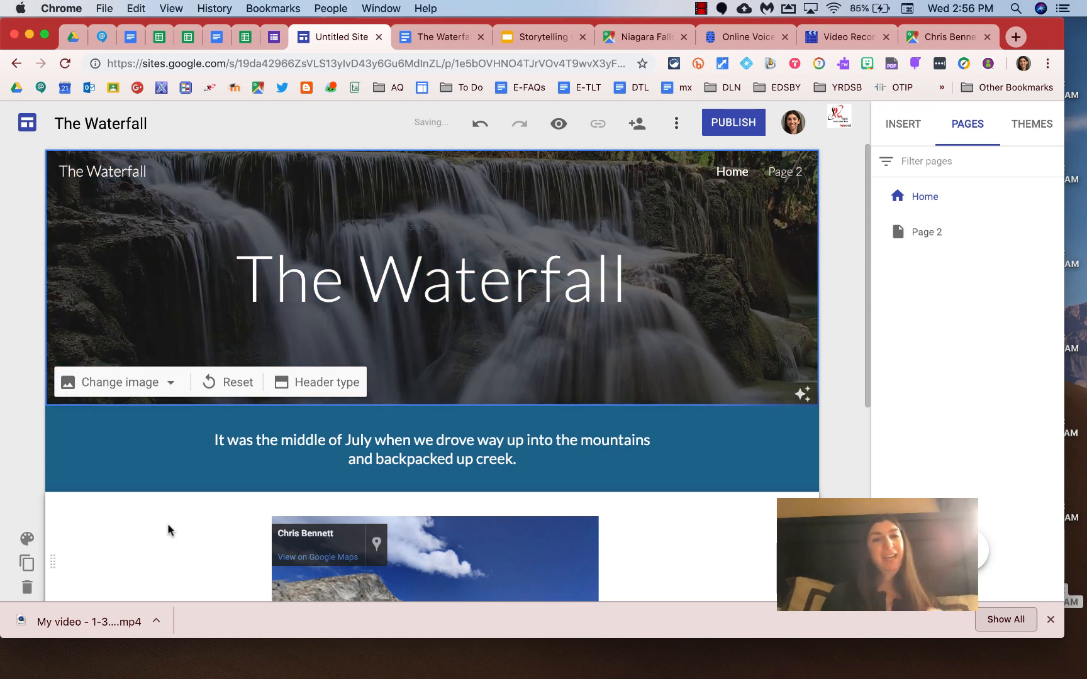
scroll(164, 562, down, 2)
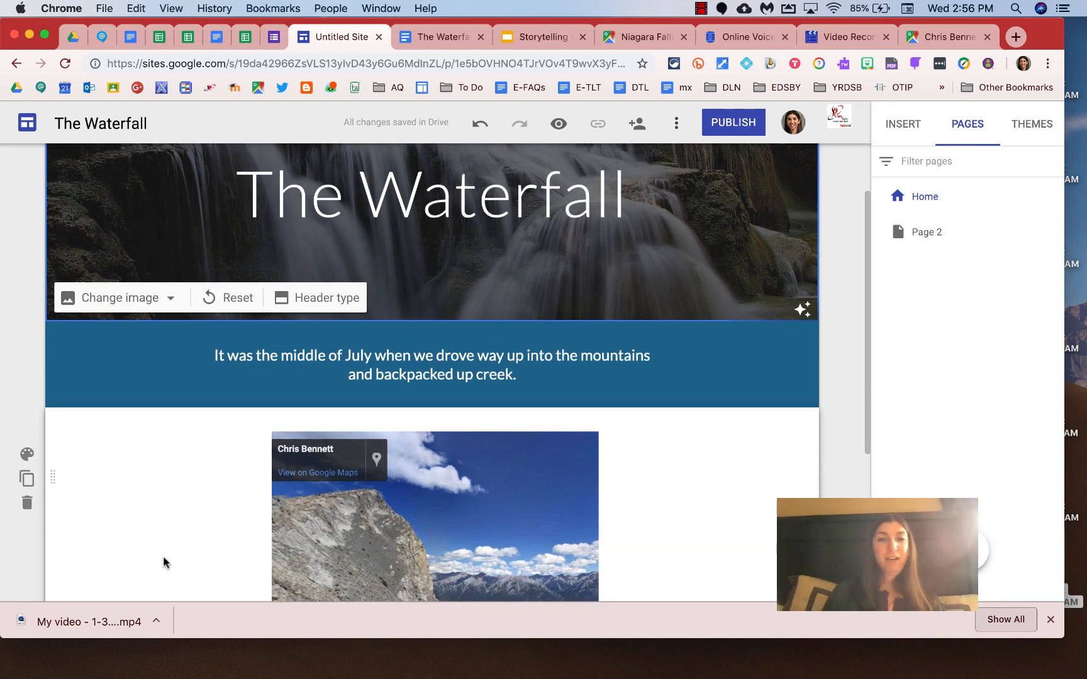
scroll(165, 562, up, 2)
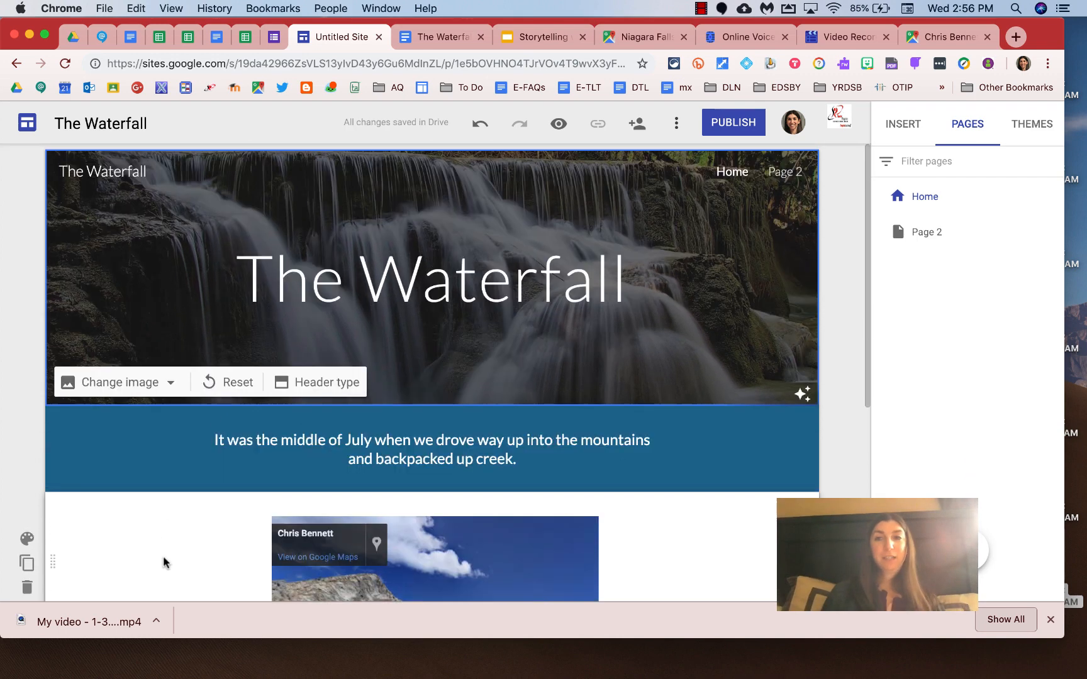
Browse the site themes and give the Simple theme the custom dark green colour #276d2c.
click(1032, 127)
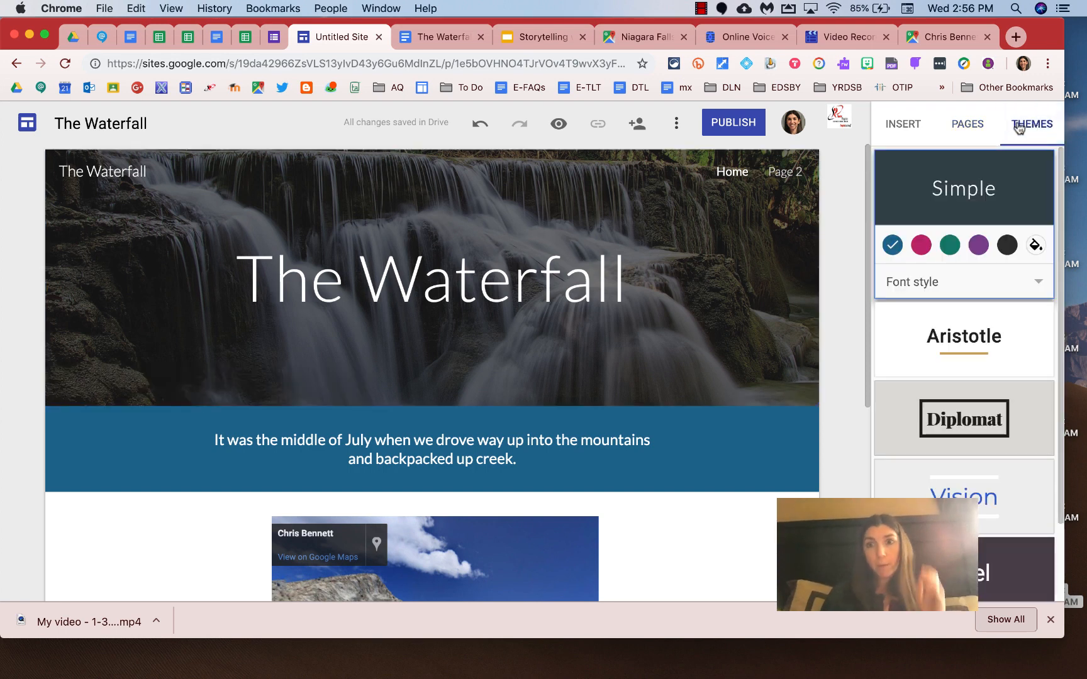
scroll(981, 451, down, 3)
scroll(981, 451, up, 3)
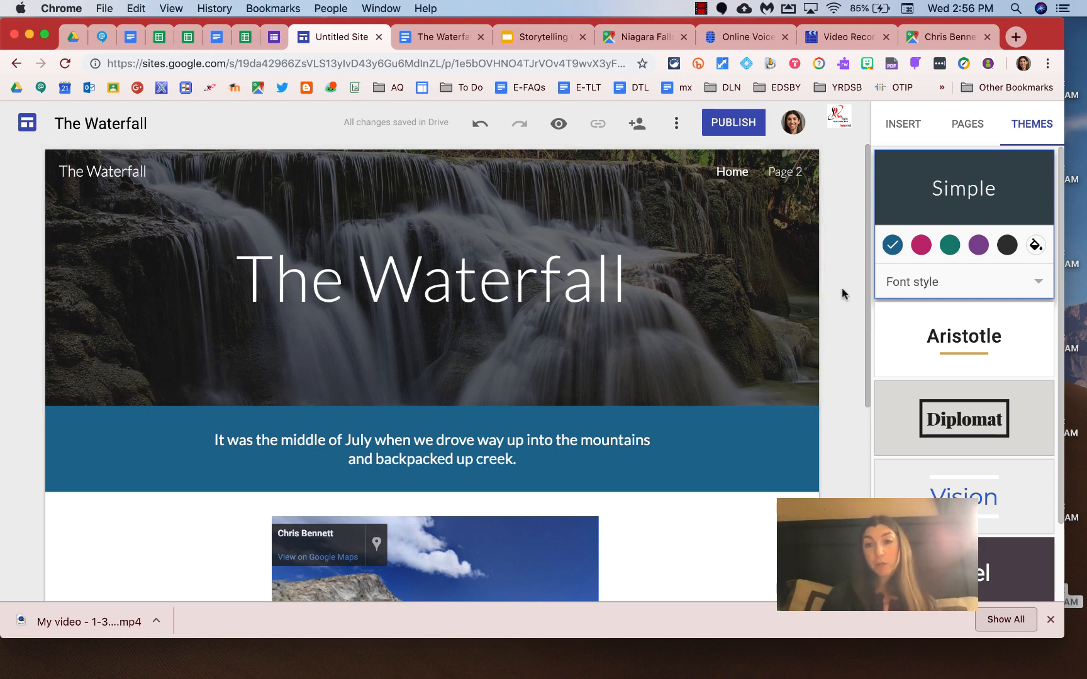
scroll(843, 293, down, 1)
scroll(843, 293, up, 1)
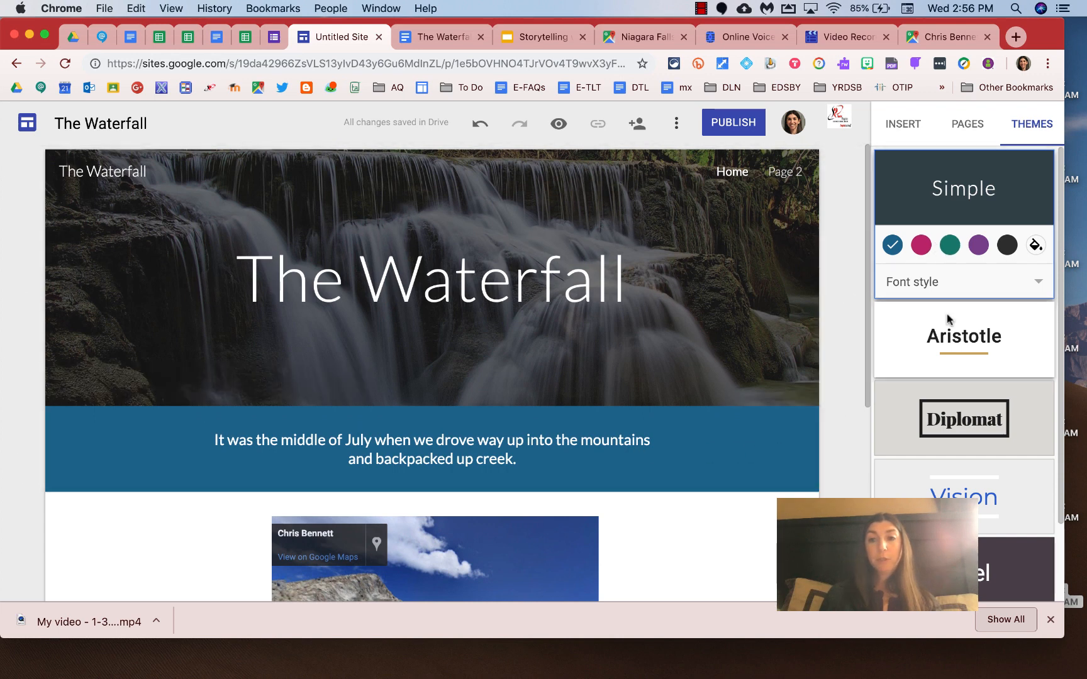
click(1039, 244)
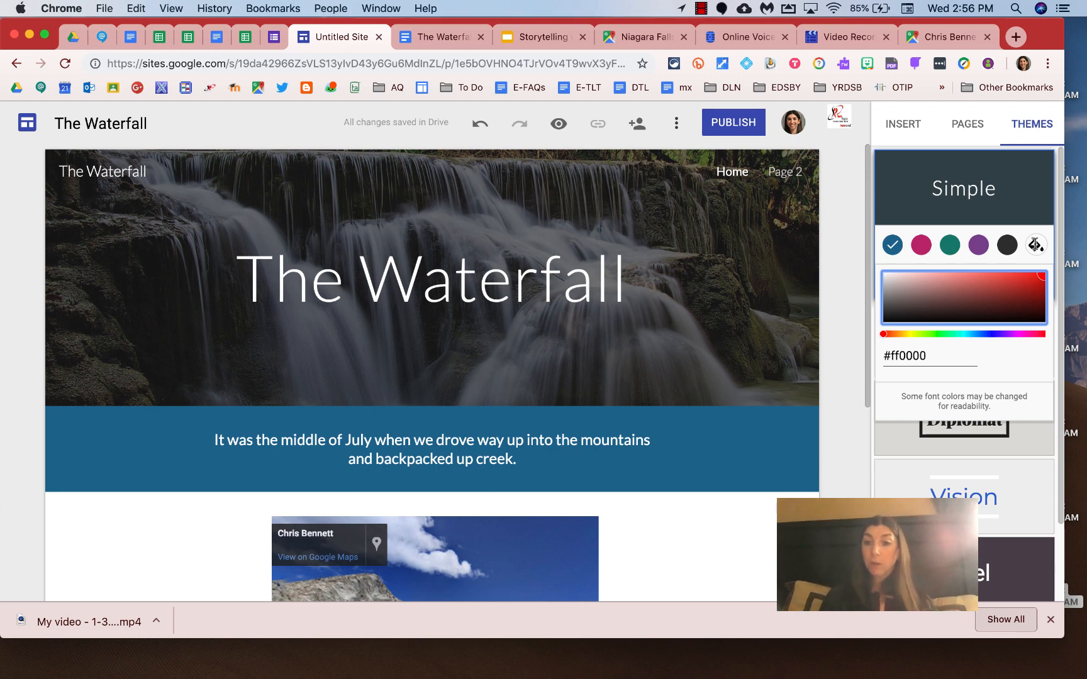
click(939, 334)
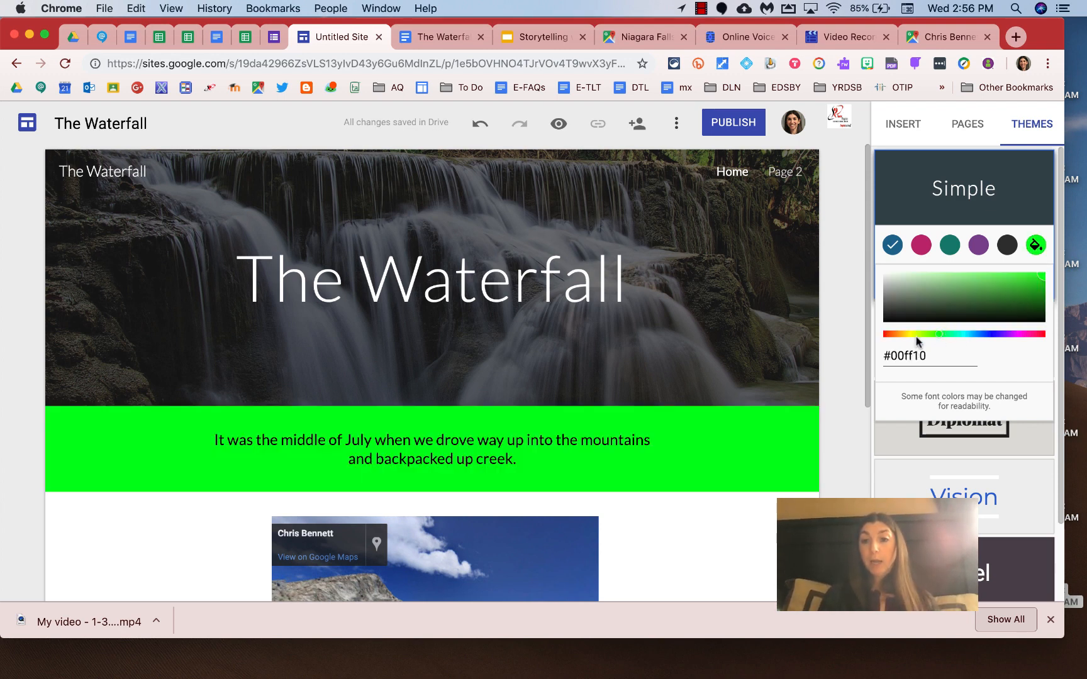
drag(1040, 280, 987, 302)
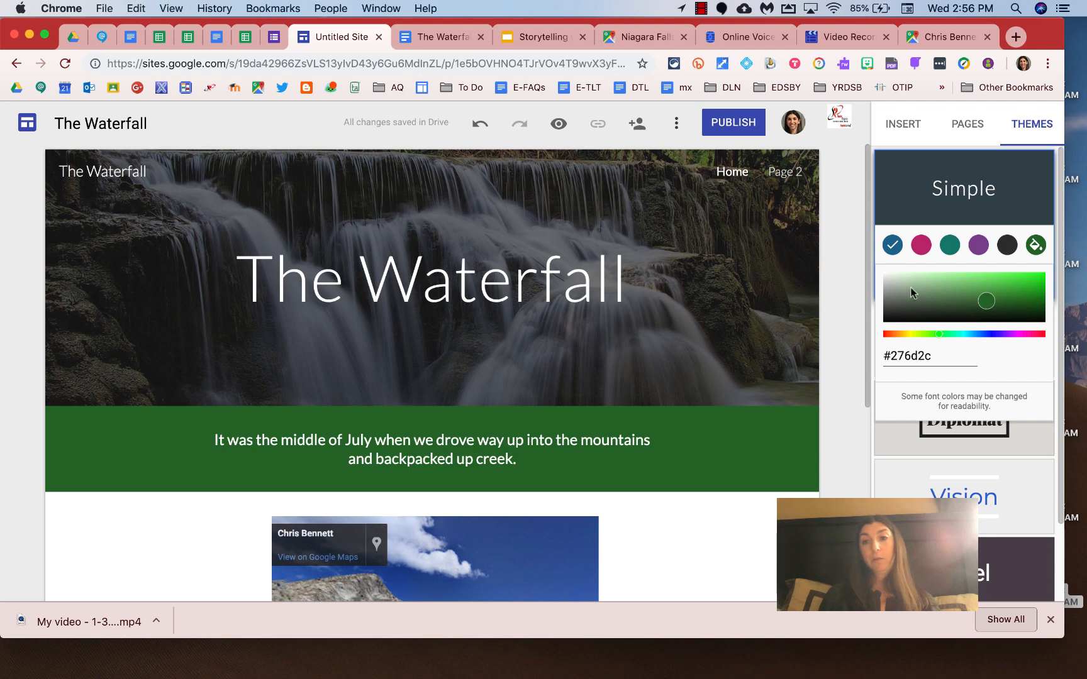
click(844, 337)
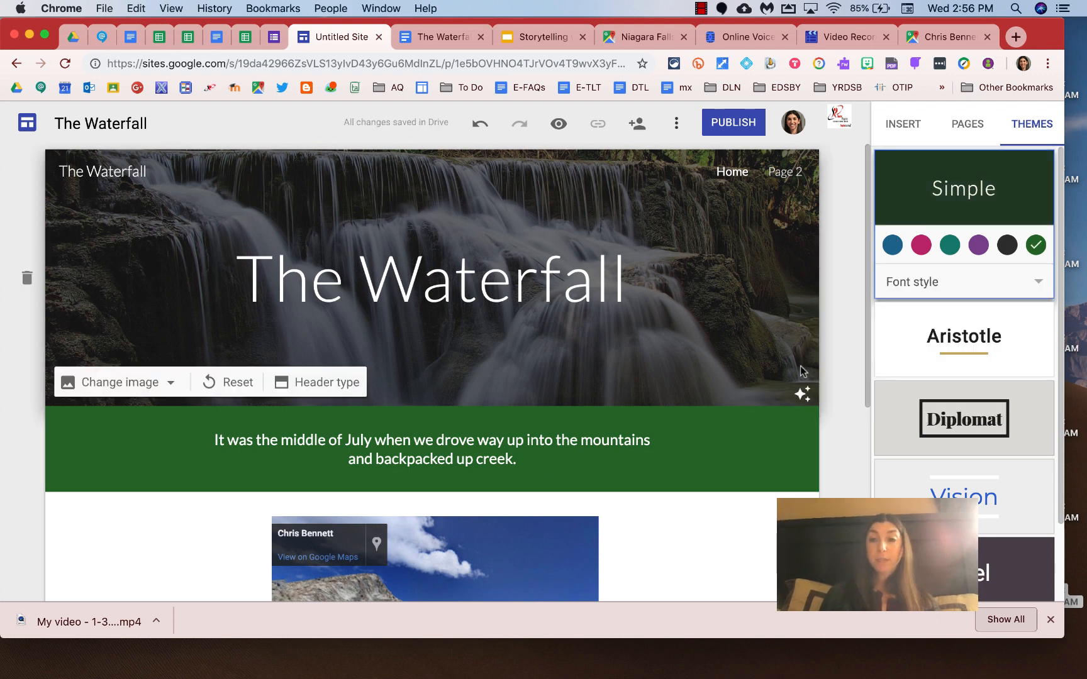
Try the Classic font style on the Simple theme, set it to Heavy, and review the Home page.
click(1034, 285)
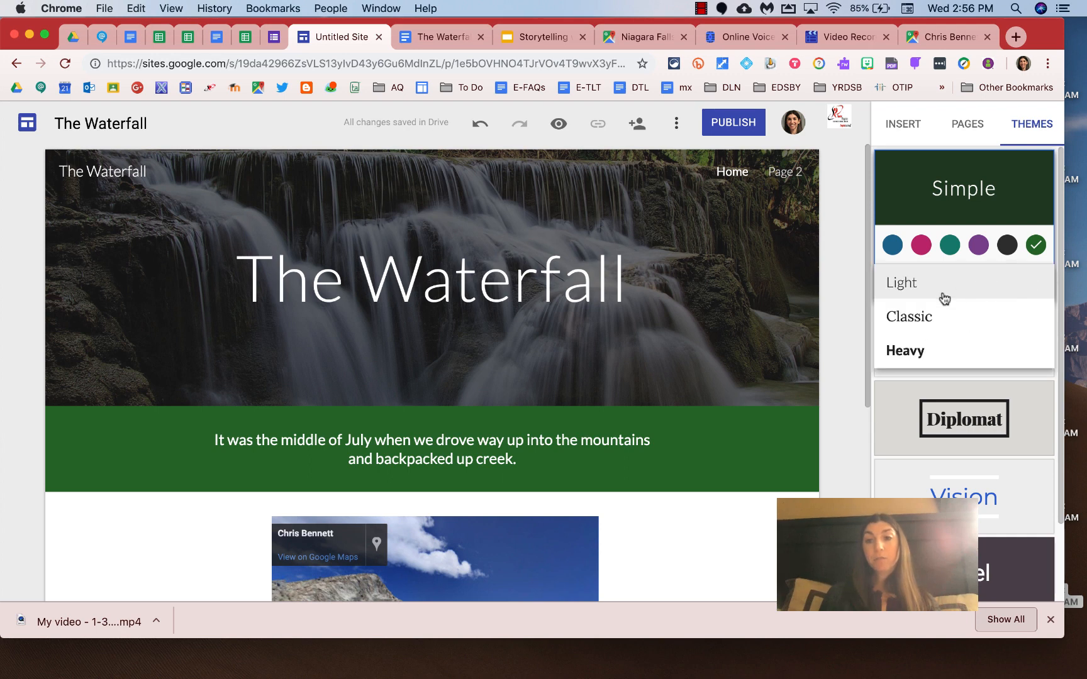
click(955, 324)
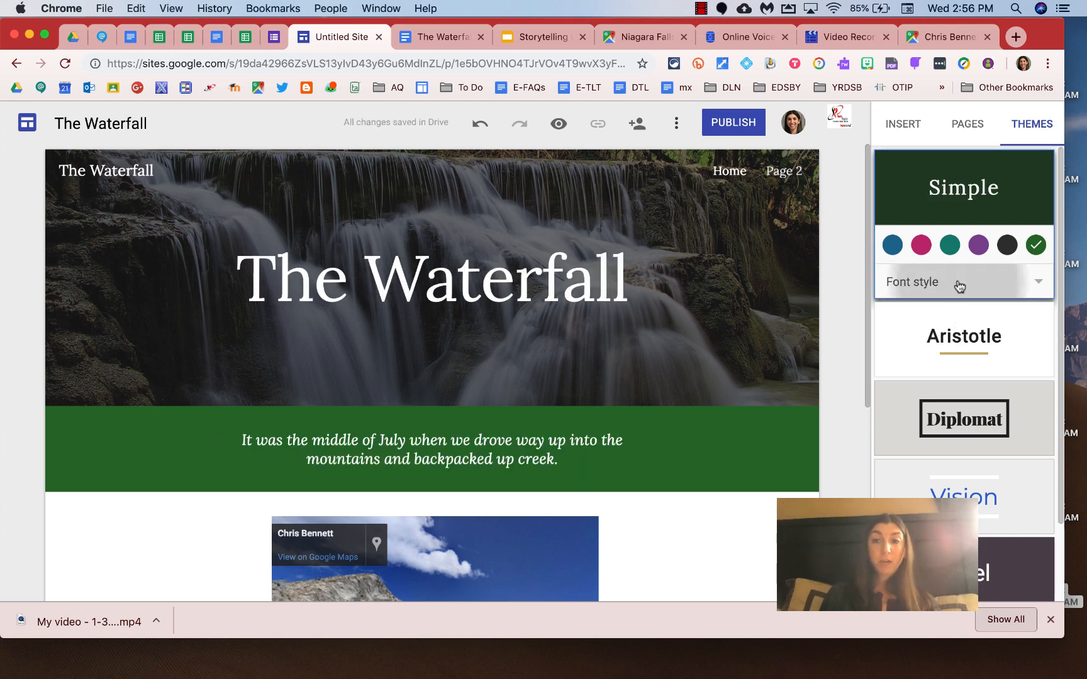
click(958, 285)
click(954, 317)
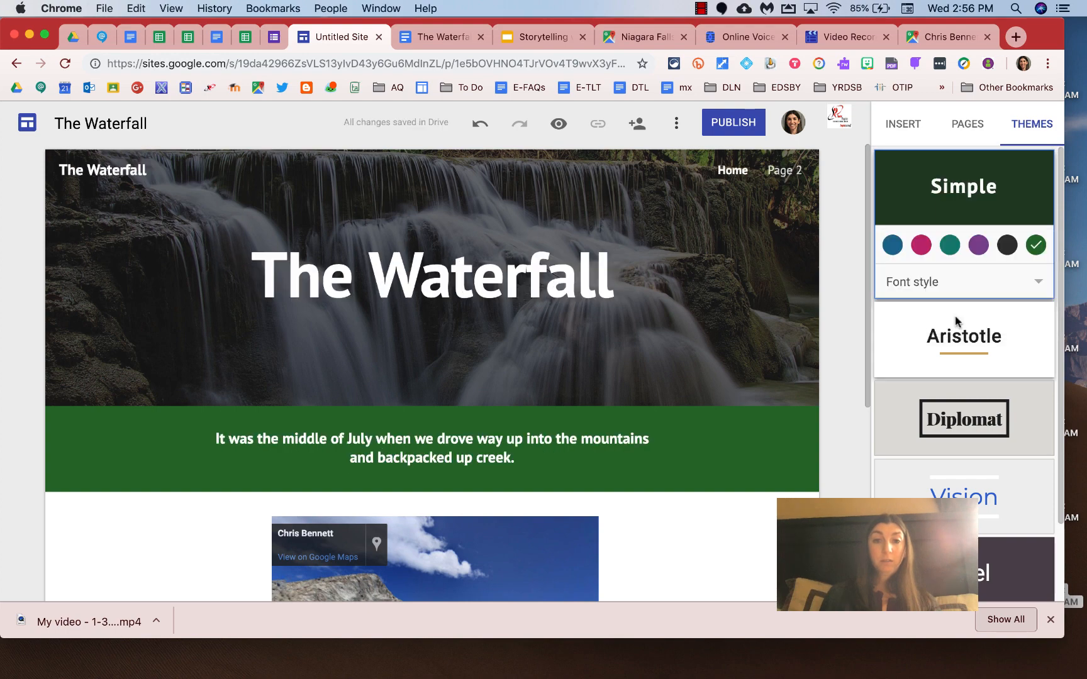
scroll(844, 356, down, 4)
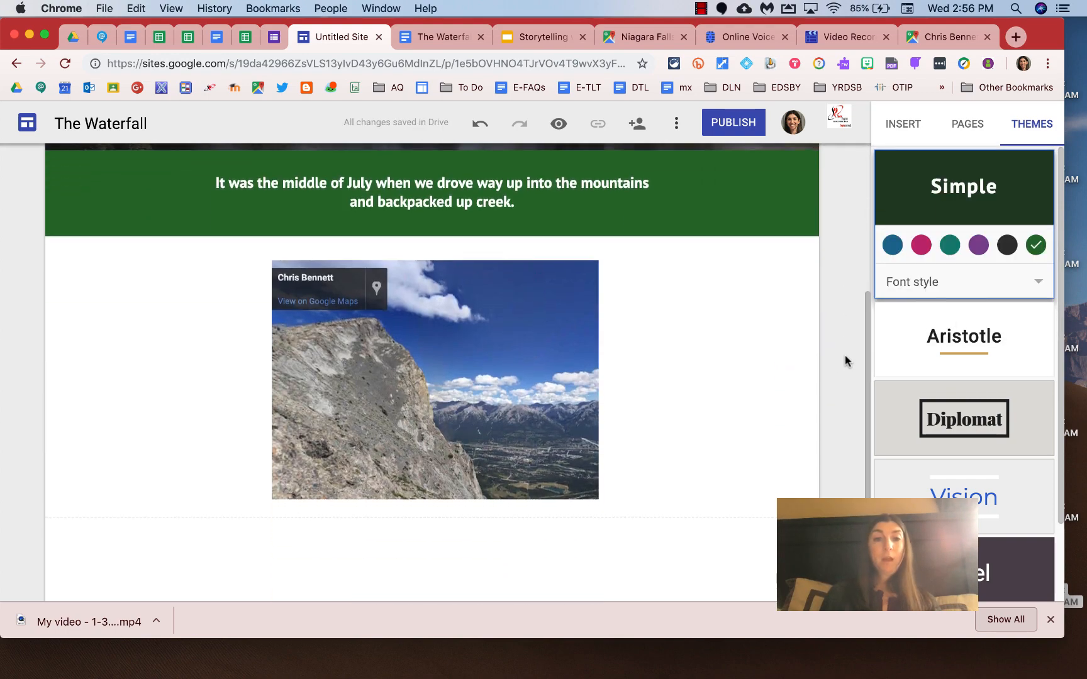
scroll(844, 356, up, 4)
click(903, 124)
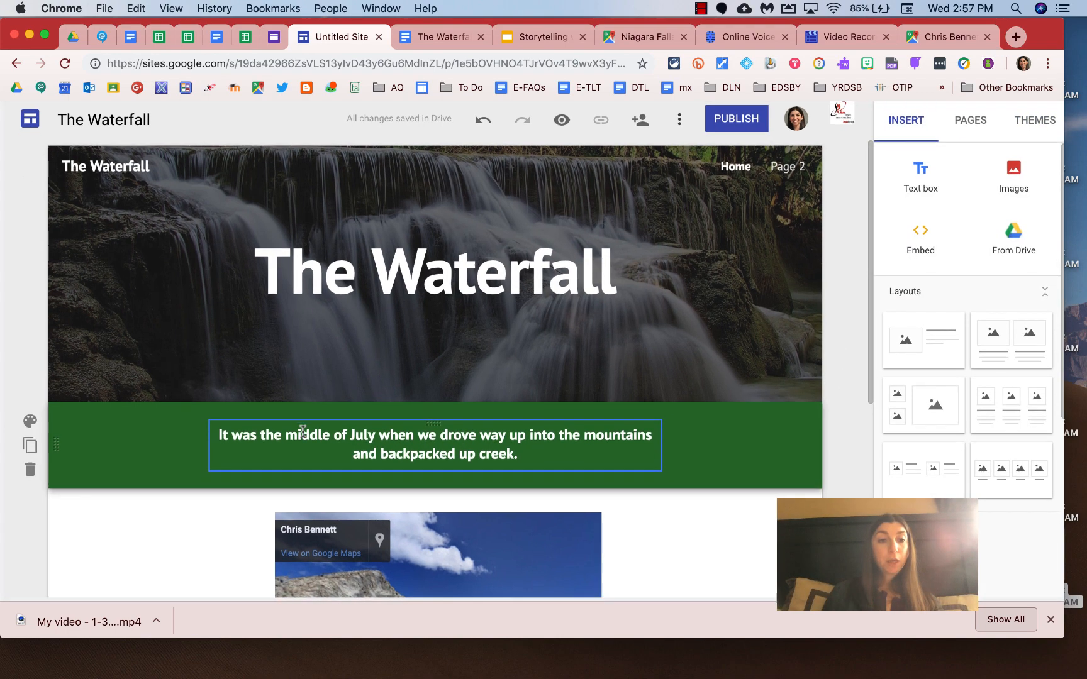
scroll(177, 504, down, 4)
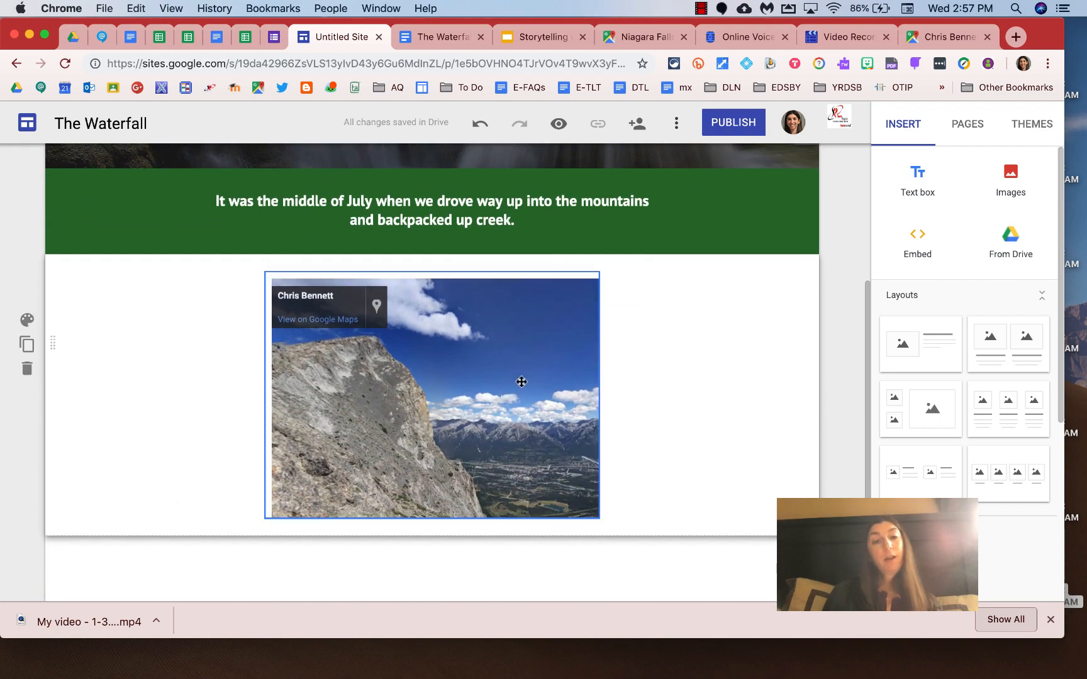
scroll(670, 394, up, 4)
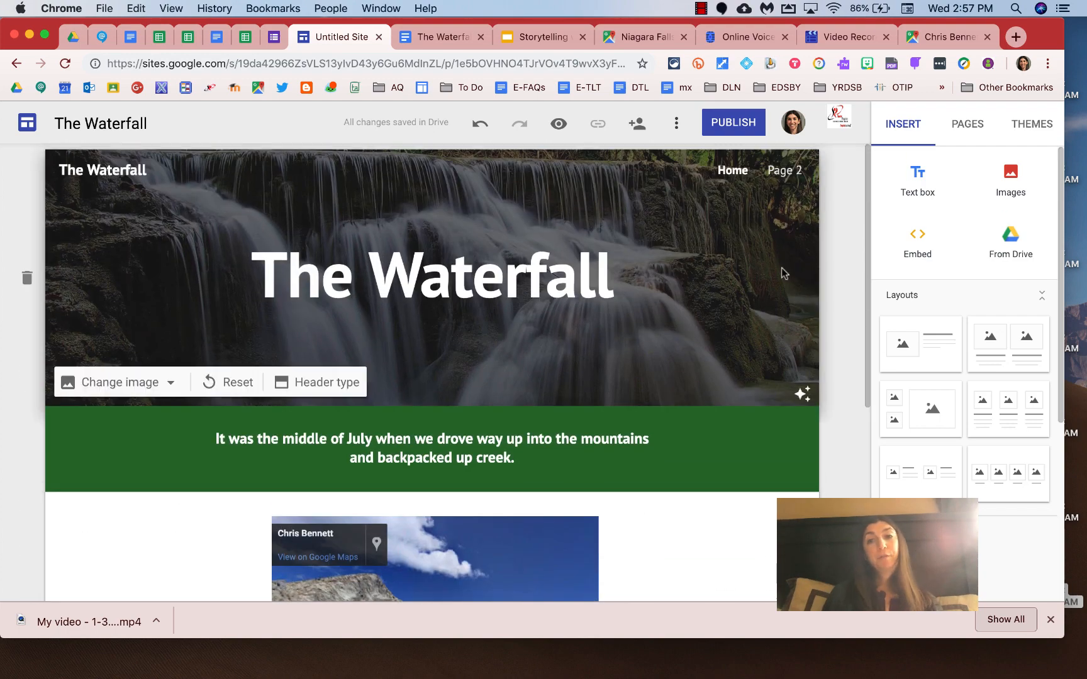
Open Page 2 and replace its header title with "The Journey Begins...".
click(967, 124)
click(930, 236)
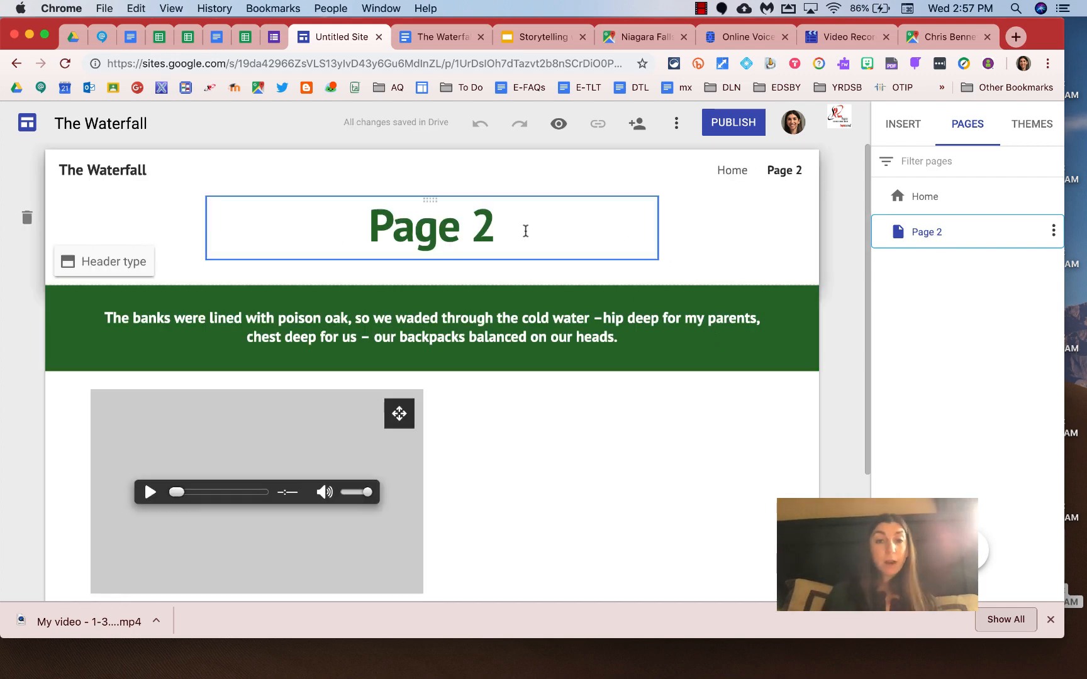
drag(503, 230, 360, 233)
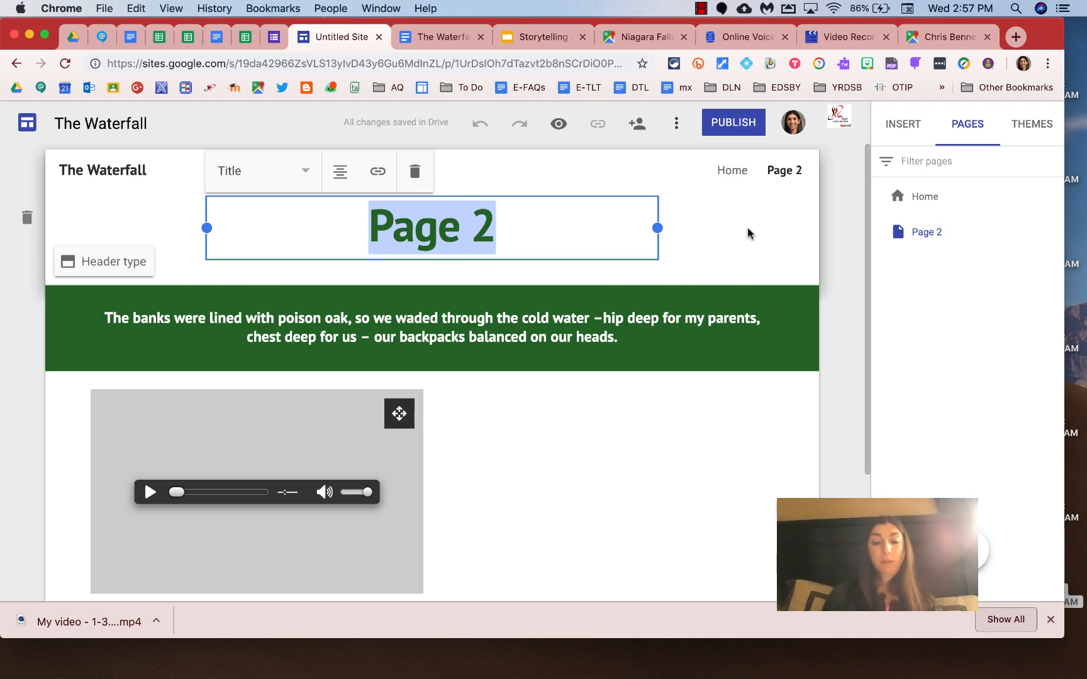
text(The Jour)
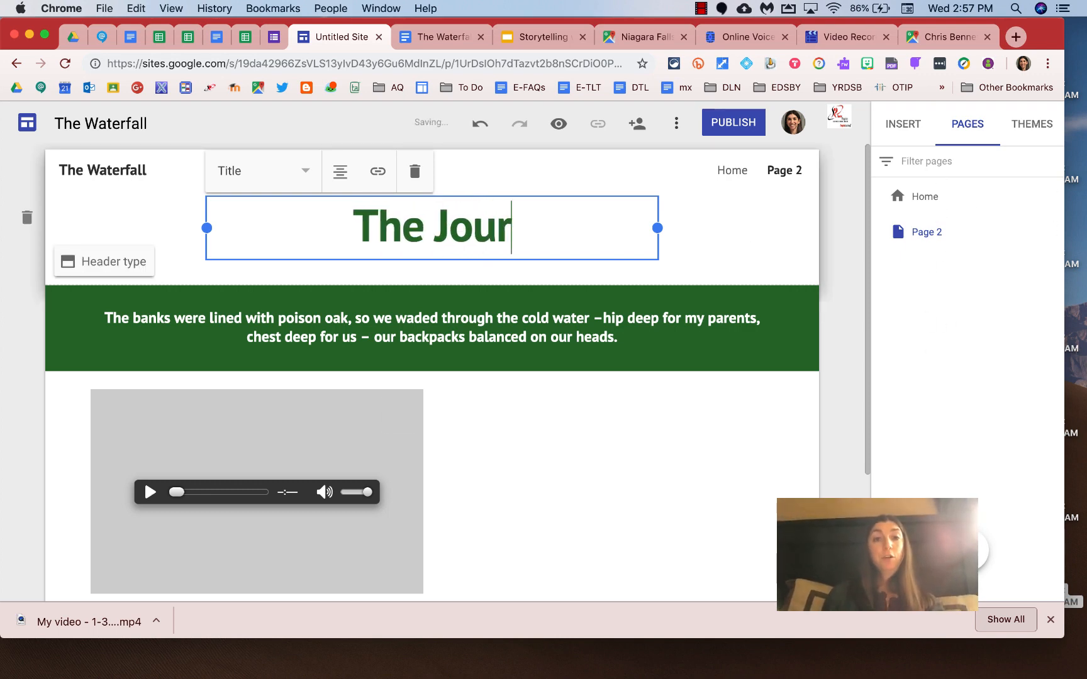
text(ney Begins...)
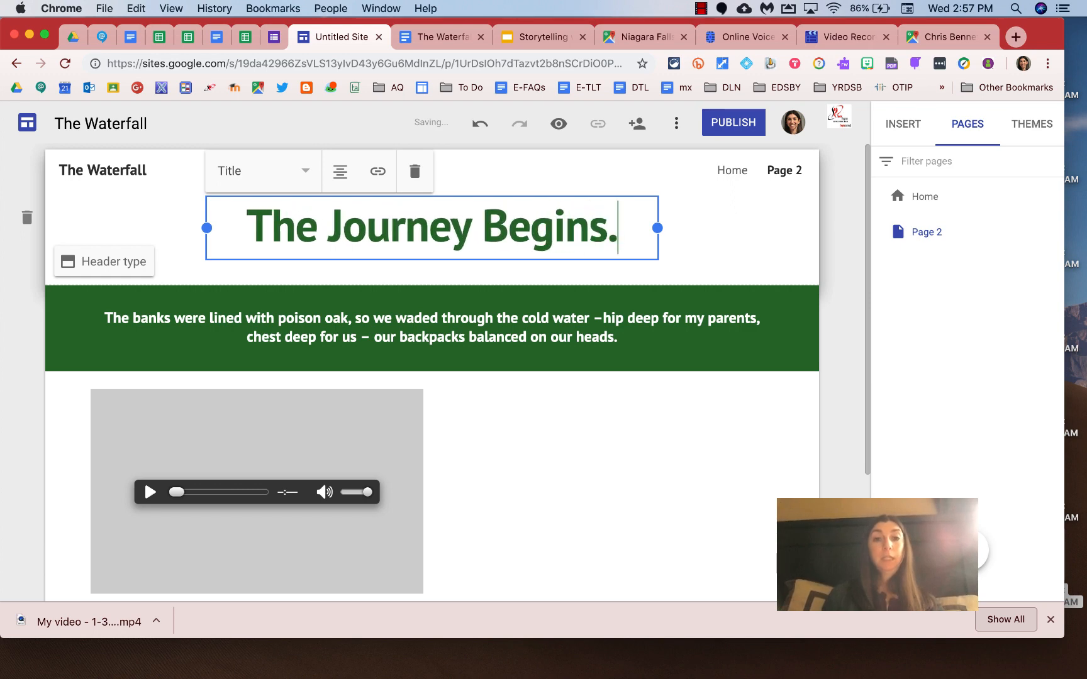
click(747, 233)
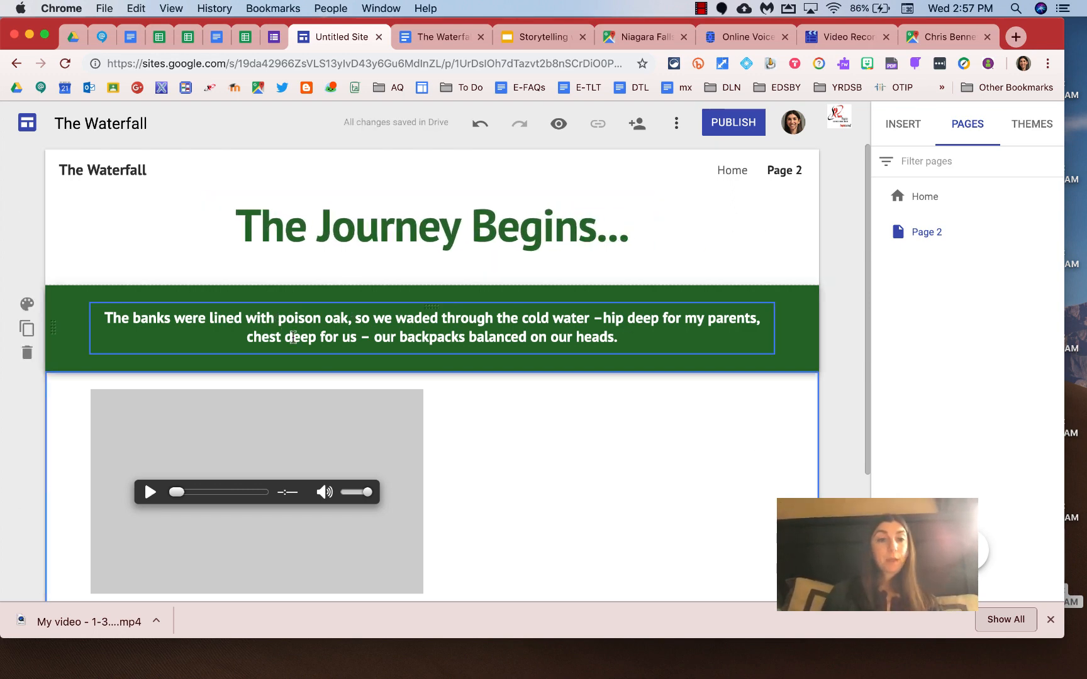
Insert the recent "My video - 1-30-201..." recording from Google Drive into Page 2.
click(913, 126)
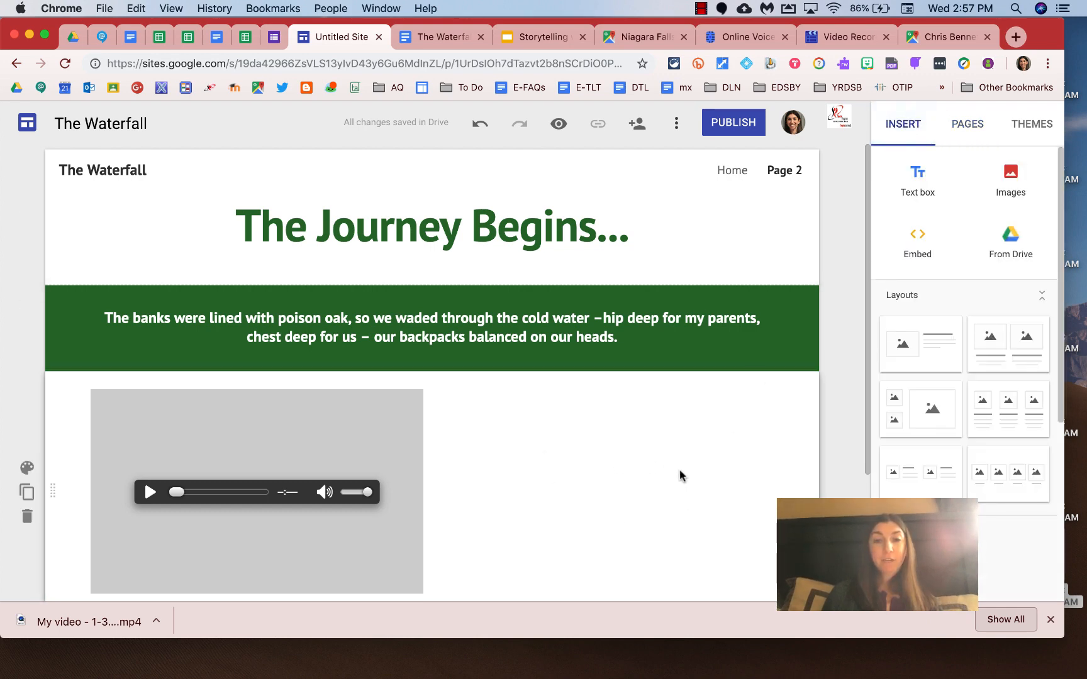
scroll(682, 473, down, 2)
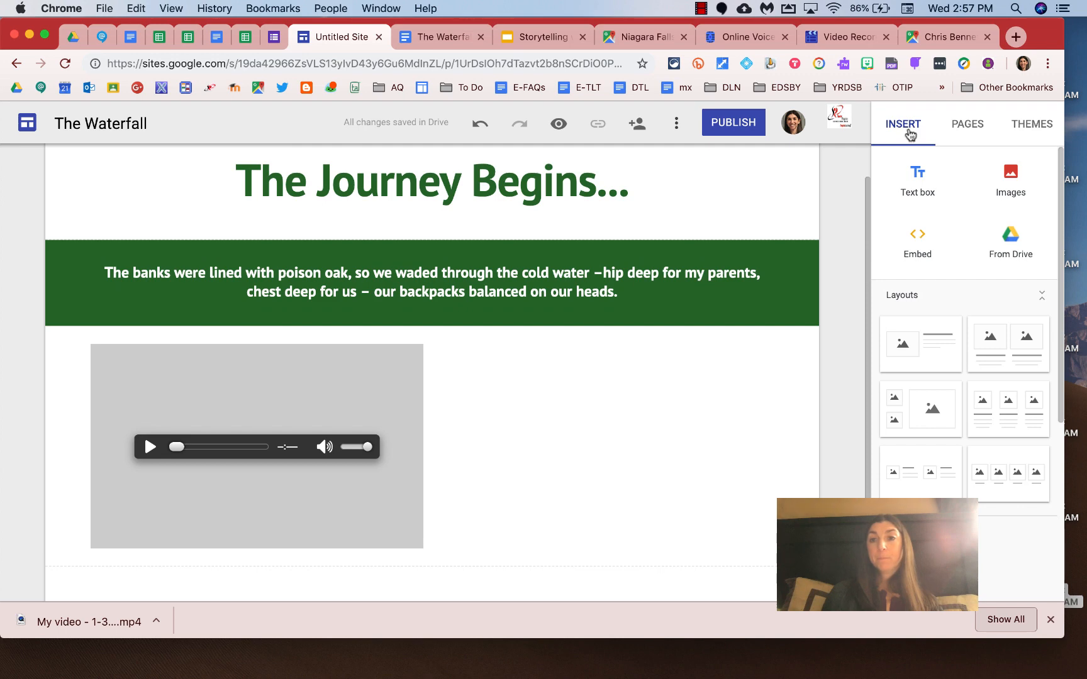
click(1010, 243)
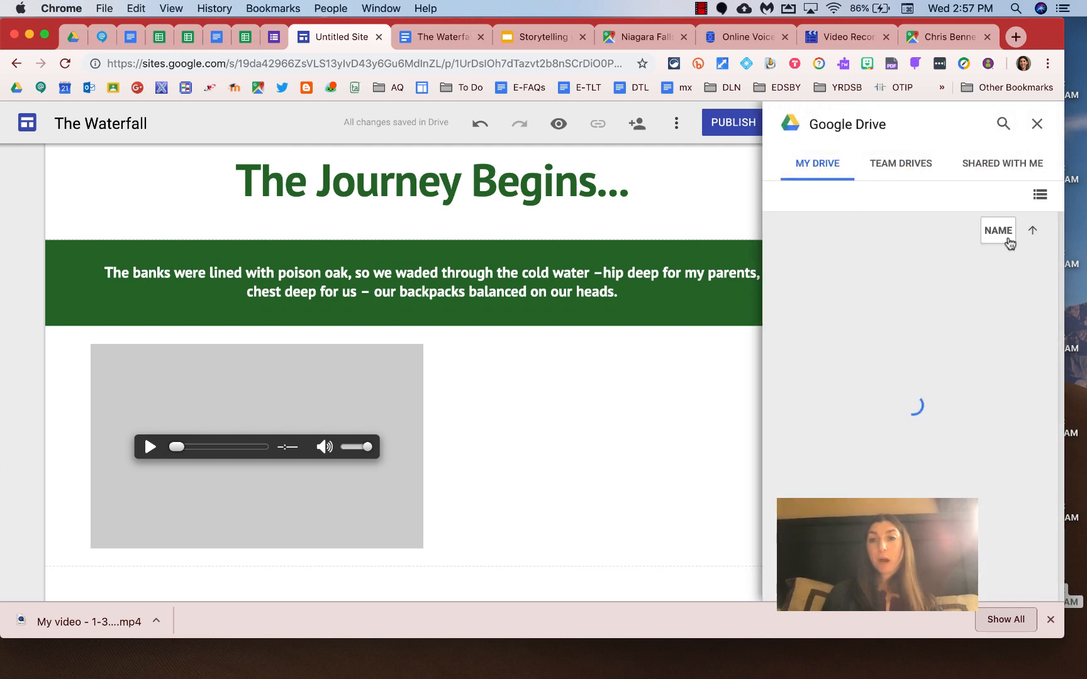
click(1021, 163)
click(1045, 164)
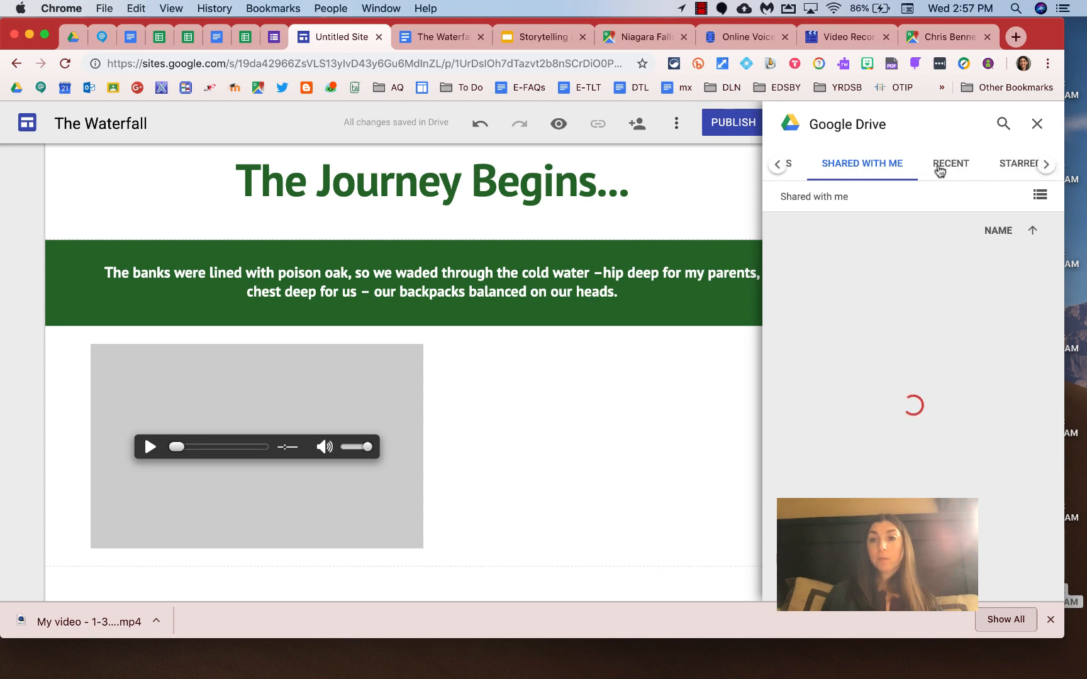
click(938, 166)
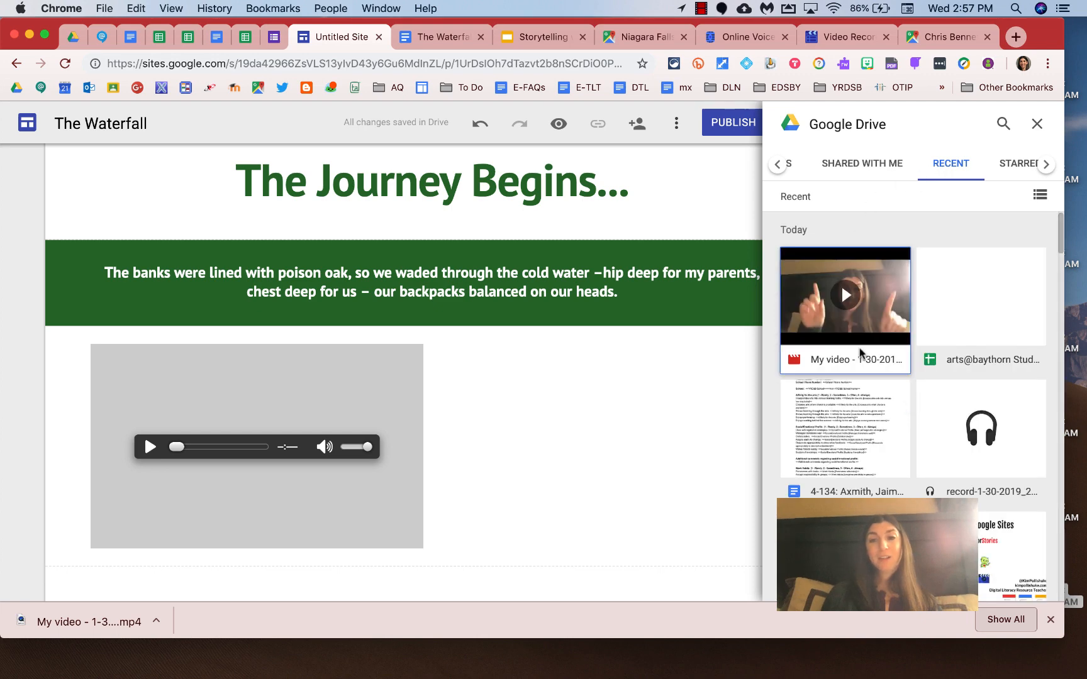
click(865, 334)
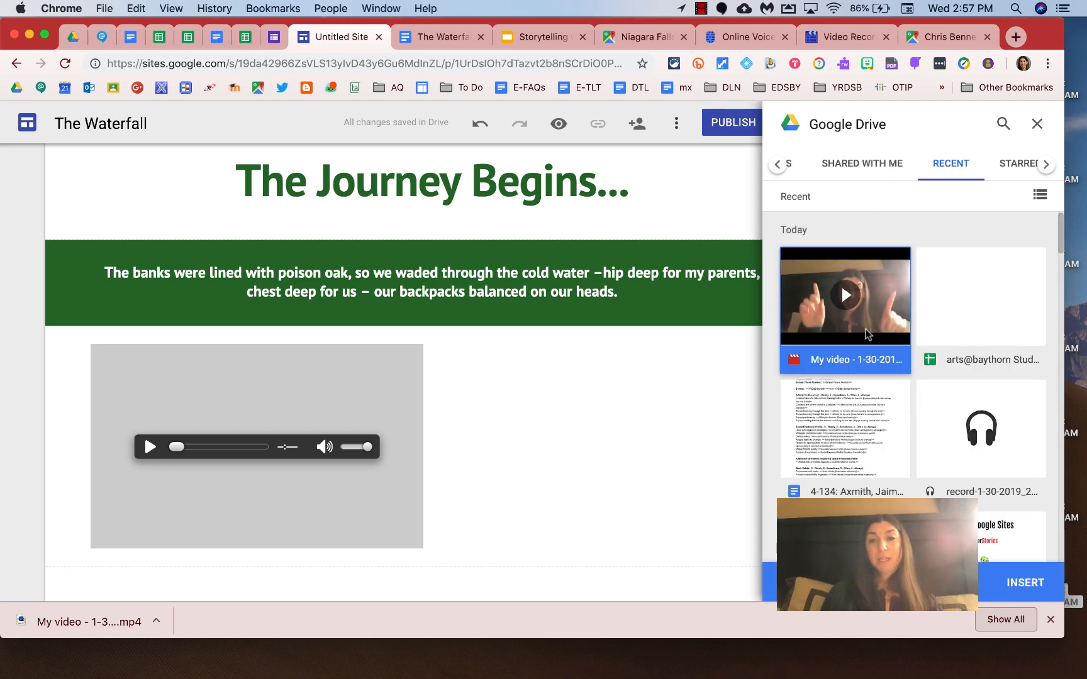
click(1024, 585)
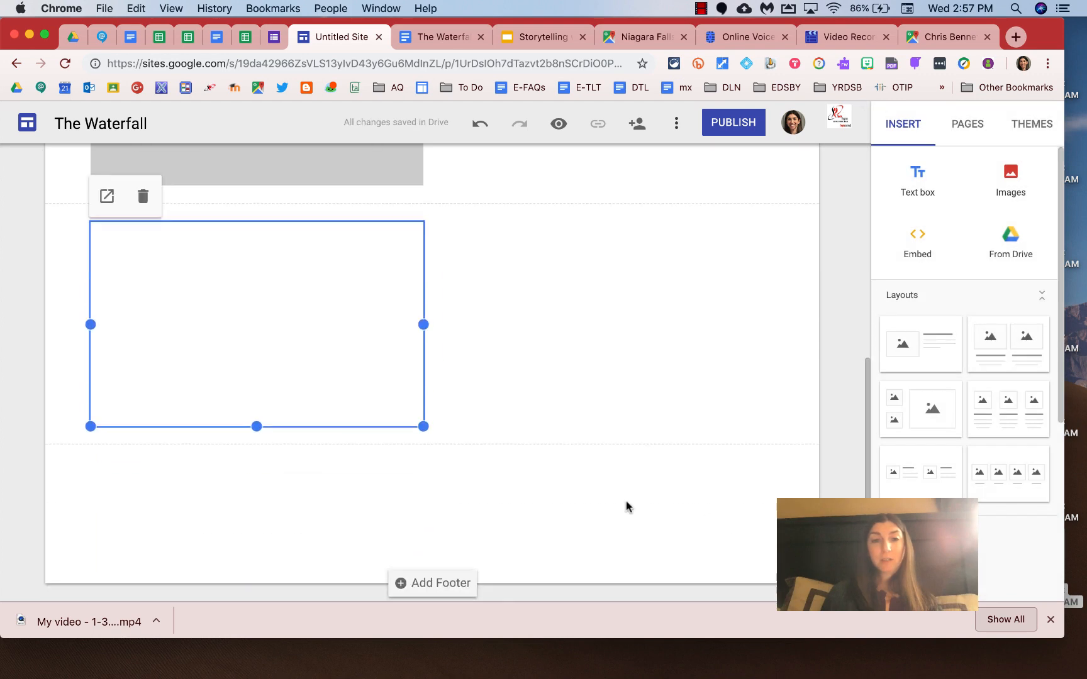
Move the inserted video up beside the audio player so both share one section.
drag(250, 474, 582, 250)
scroll(581, 251, up, 2)
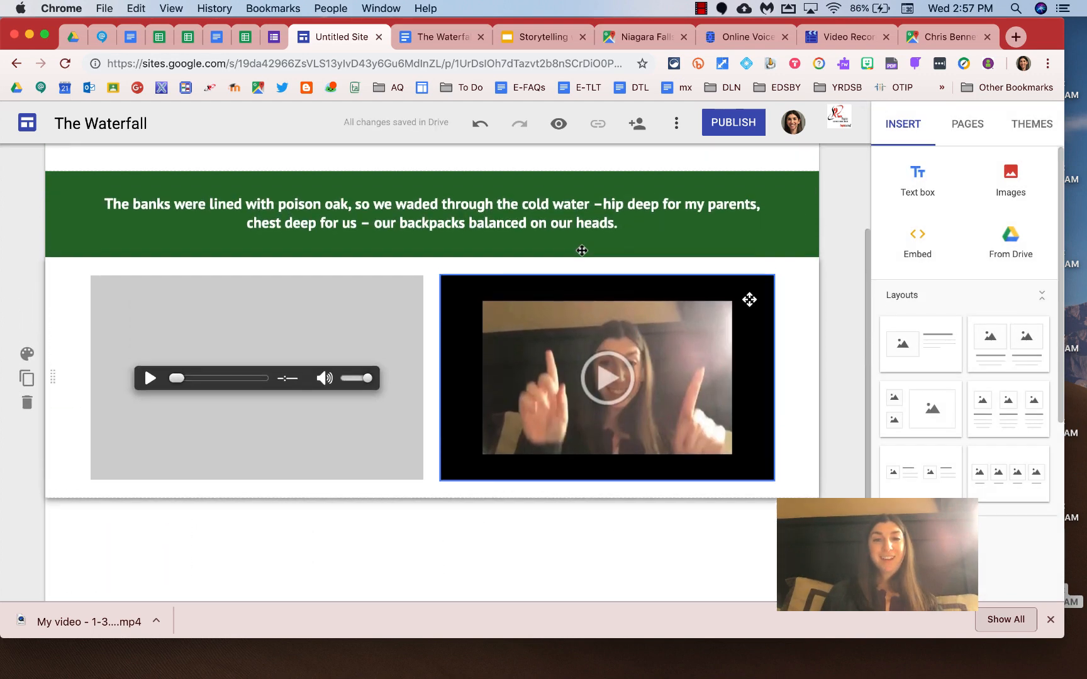
click(599, 408)
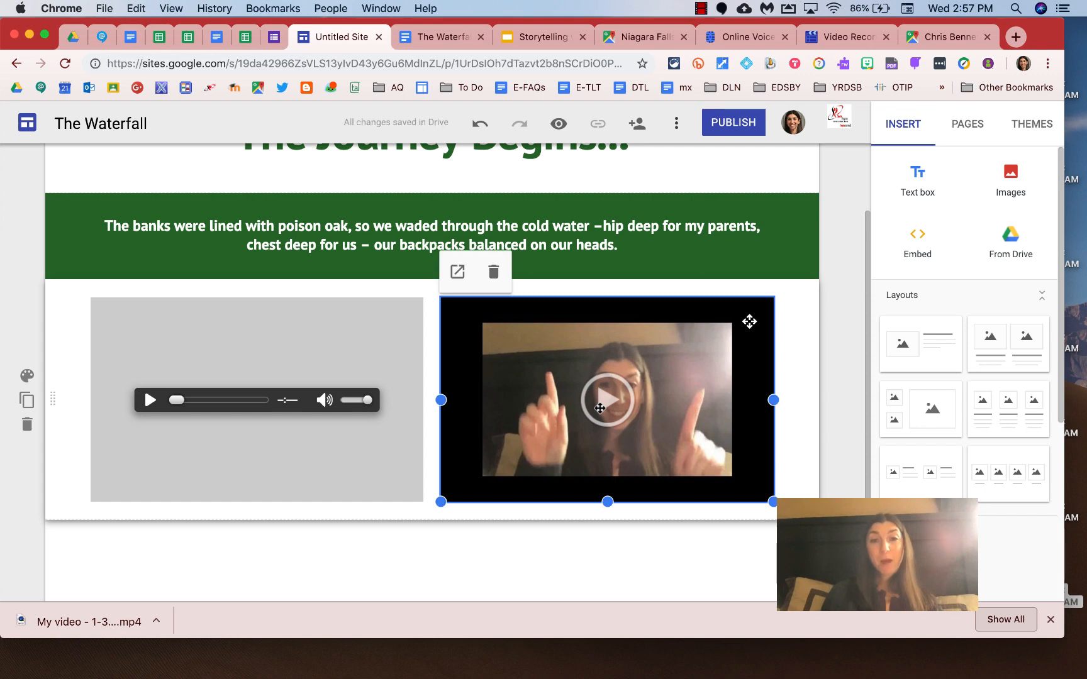
Preview Page 2 and play both the audio narration and the recorded video.
scroll(599, 409, up, 2)
click(557, 123)
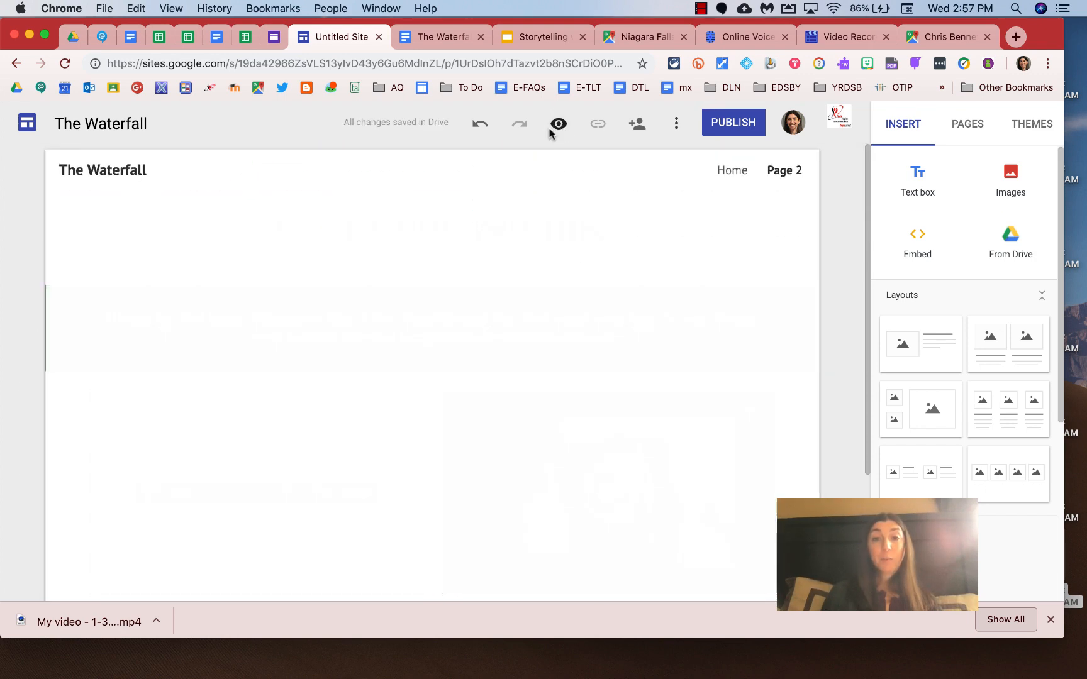
scroll(484, 385, down, 3)
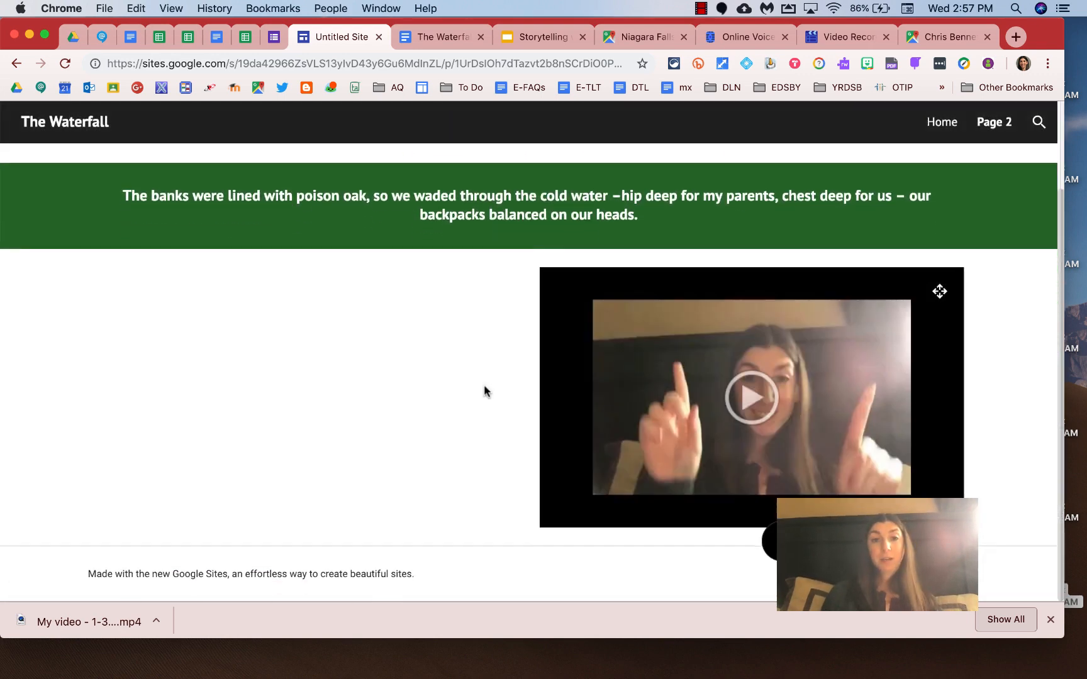
click(199, 398)
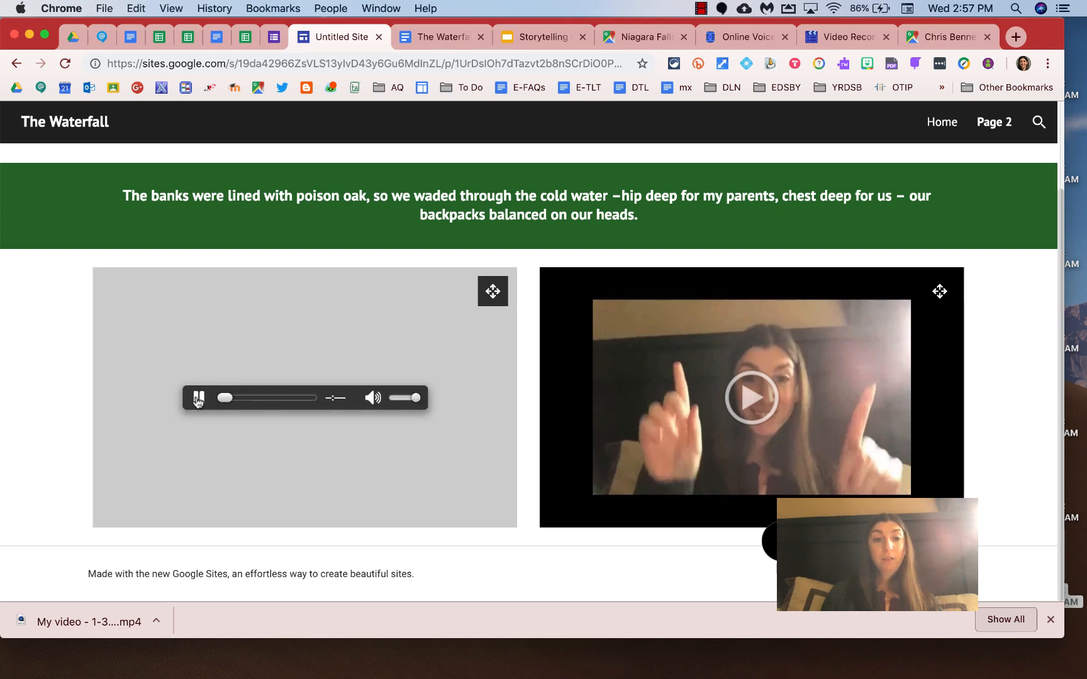
click(749, 411)
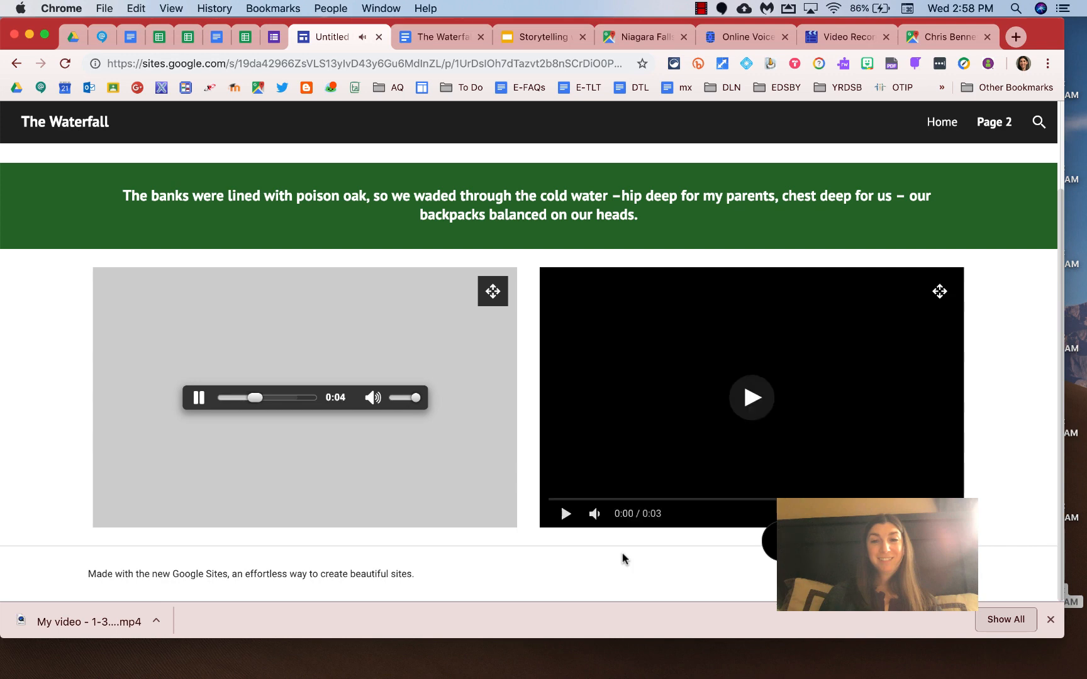
click(750, 397)
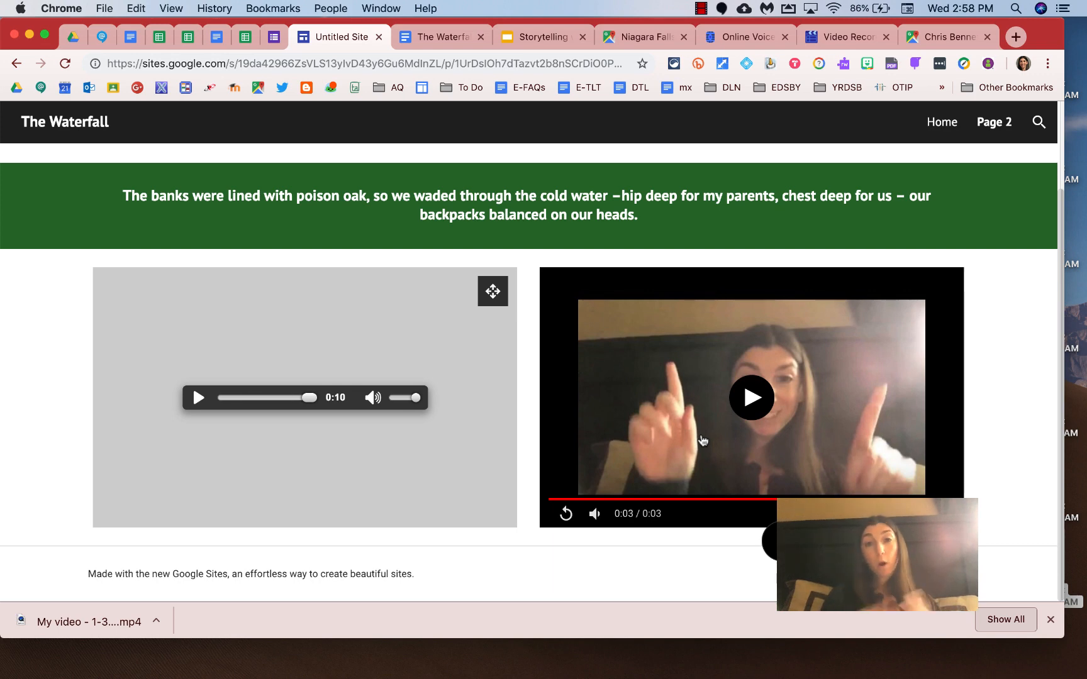
Switch to Google Drive and turn on link sharing for the "My video" recording in the EdTech Camp On Air 2 folder.
click(73, 39)
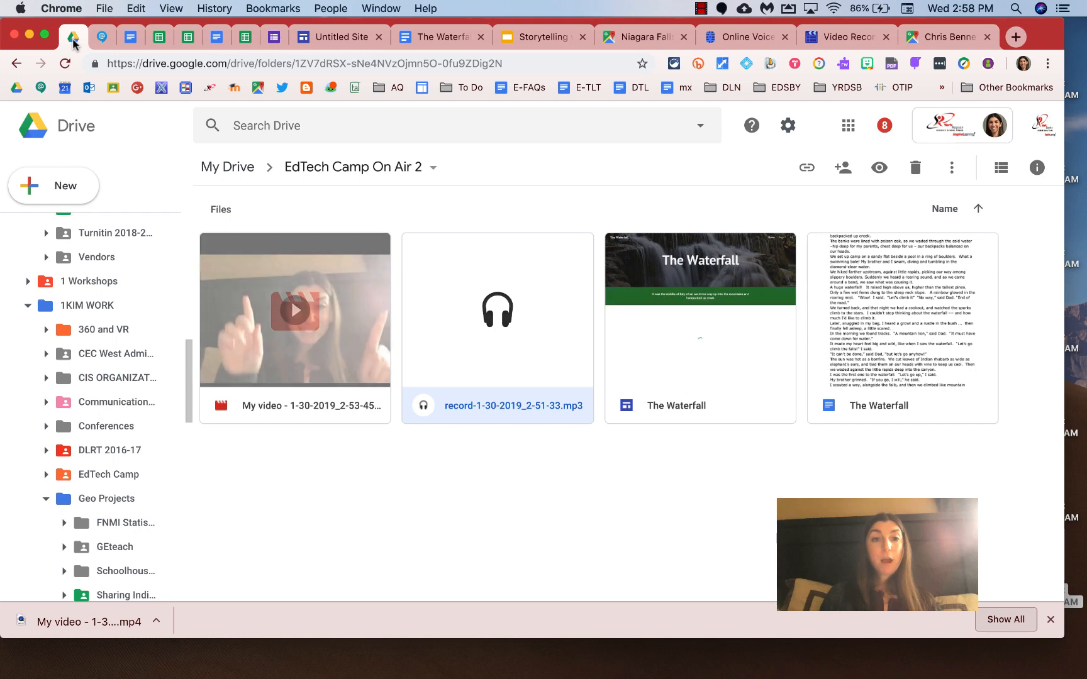
click(338, 414)
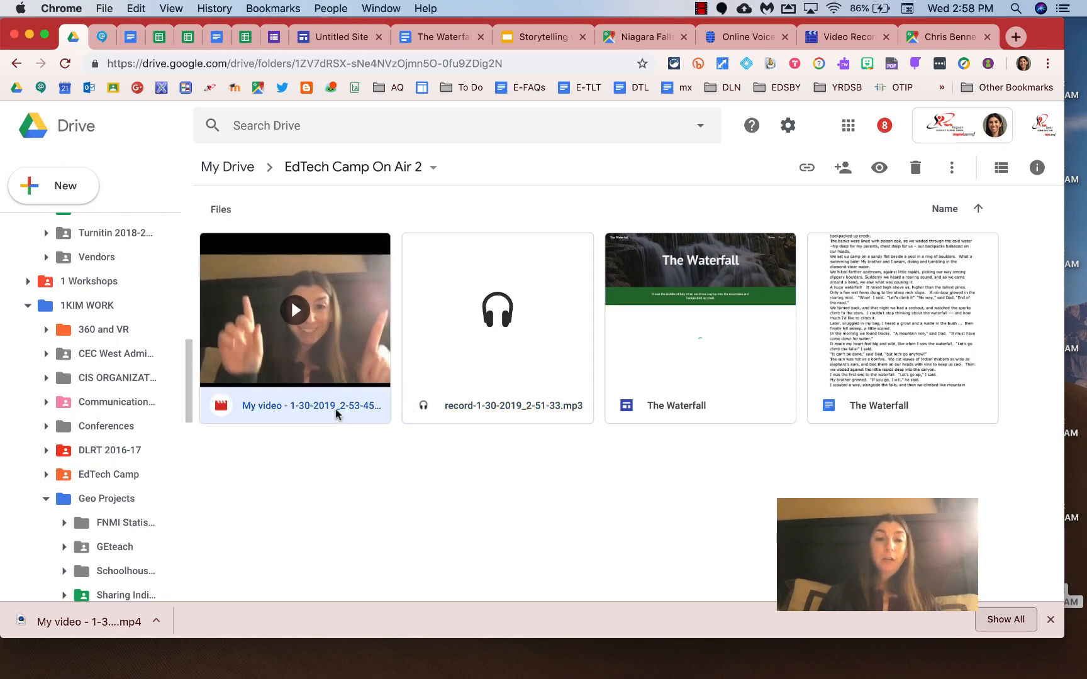
right_click(335, 408)
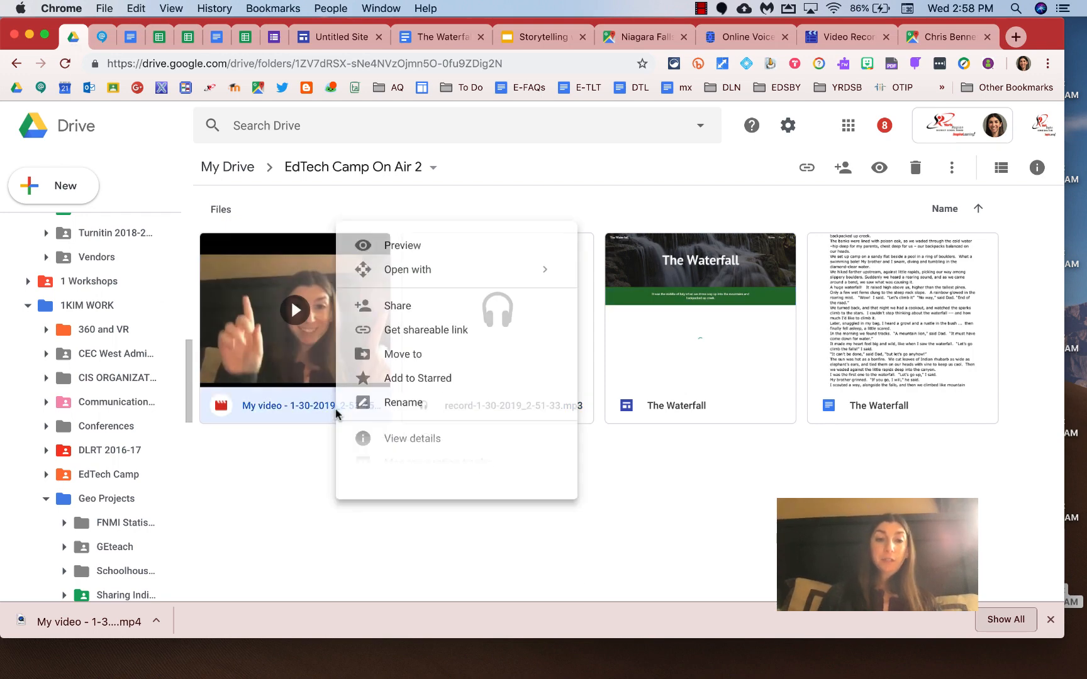
click(427, 309)
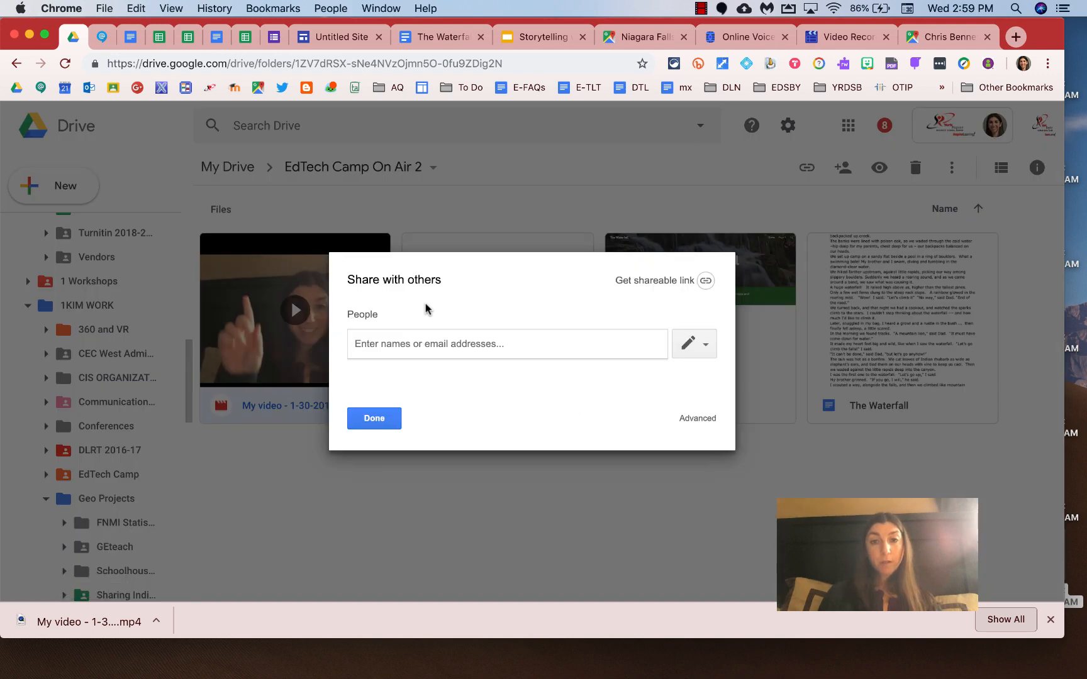
click(376, 418)
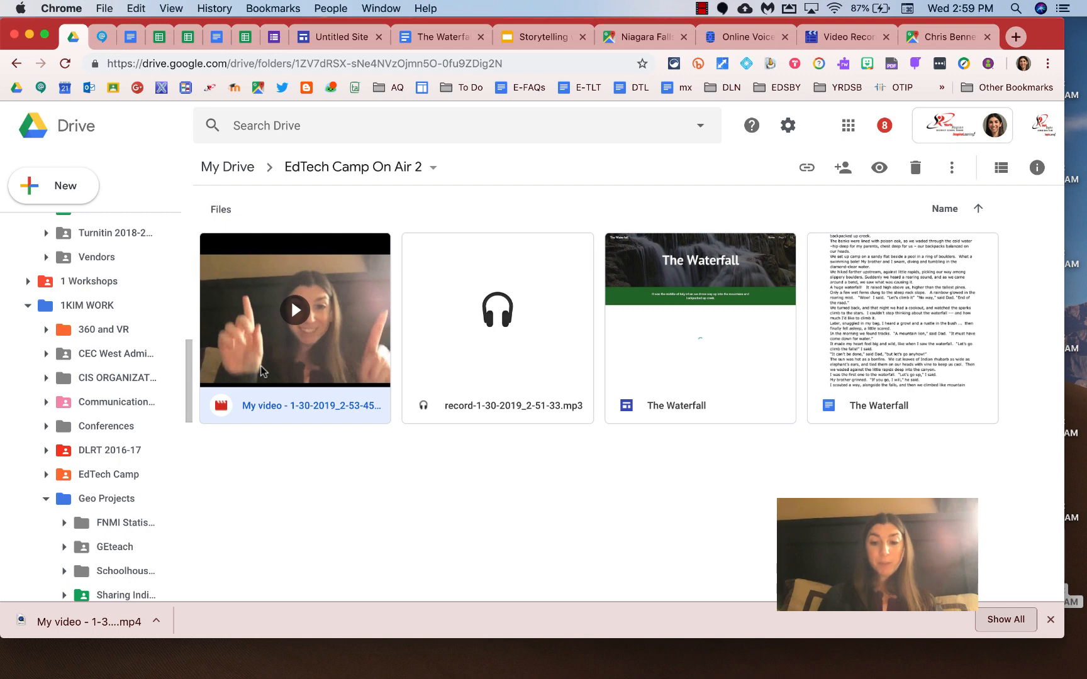
key(.)
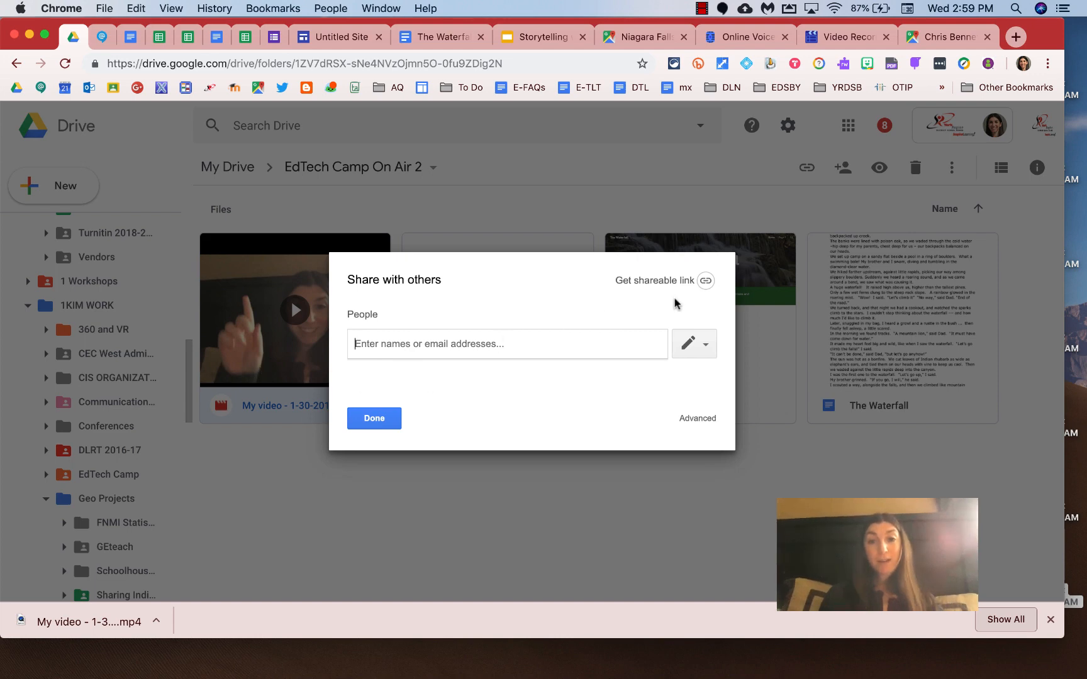
click(706, 285)
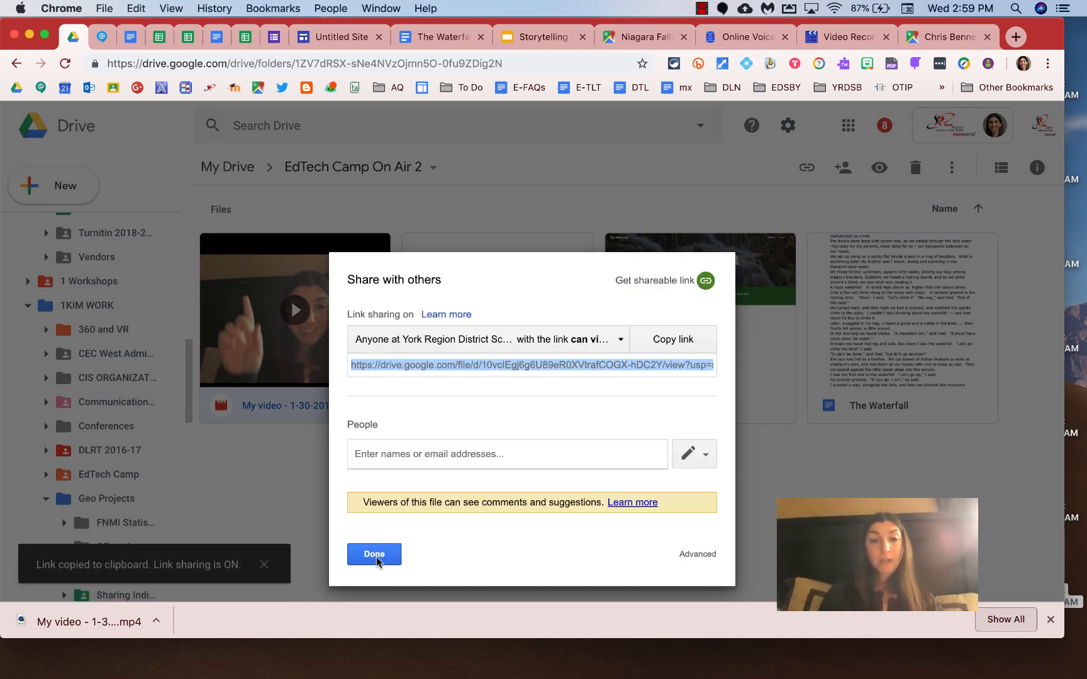
click(374, 554)
Return to The Waterfall site, exit the preview and review Page 2 in the editor.
click(337, 37)
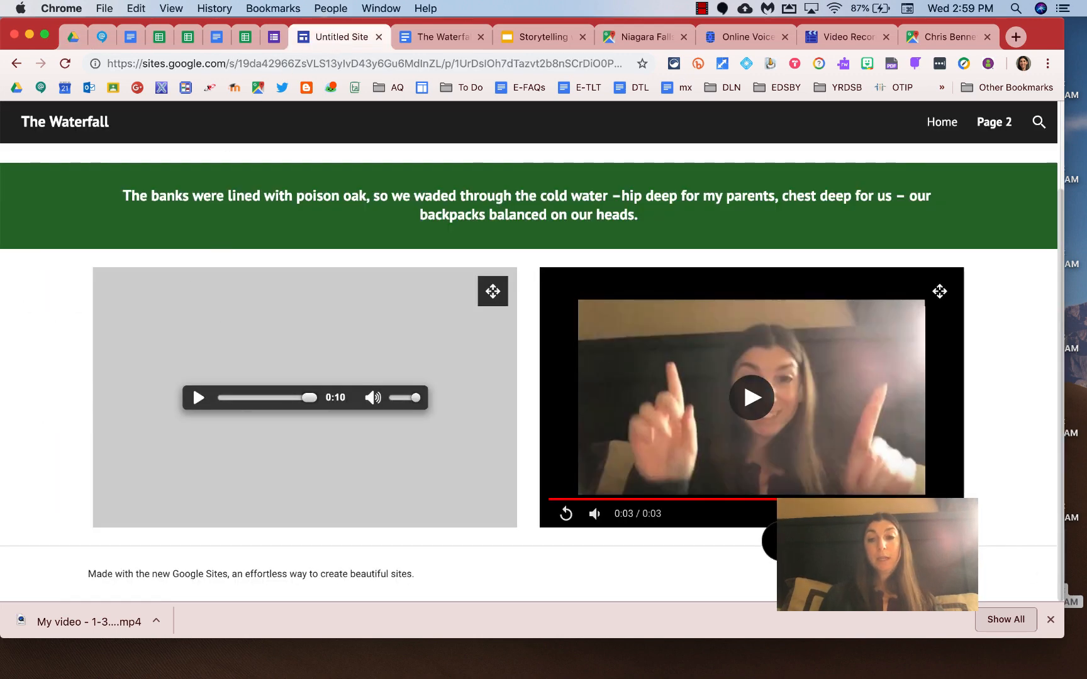
click(950, 541)
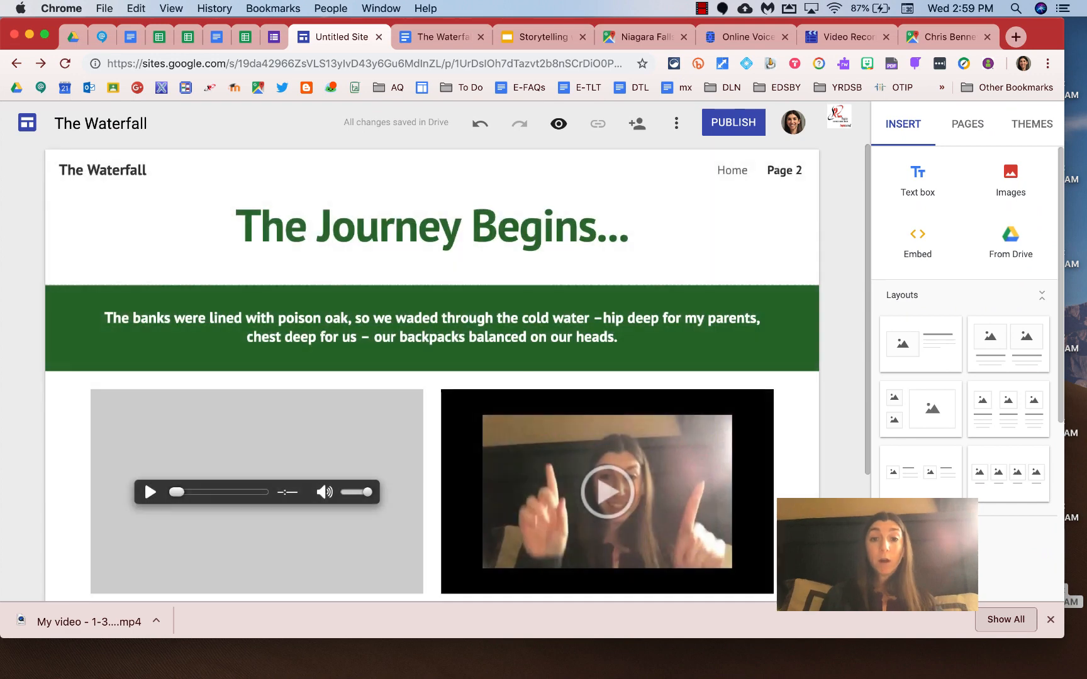
click(654, 519)
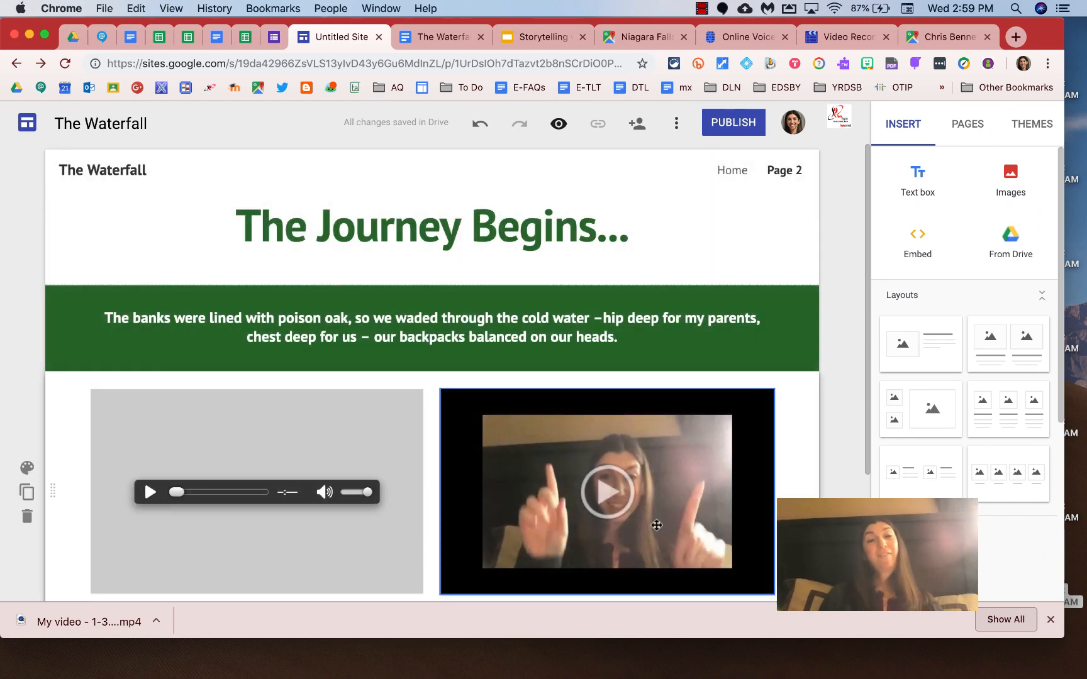
scroll(656, 525, down, 3)
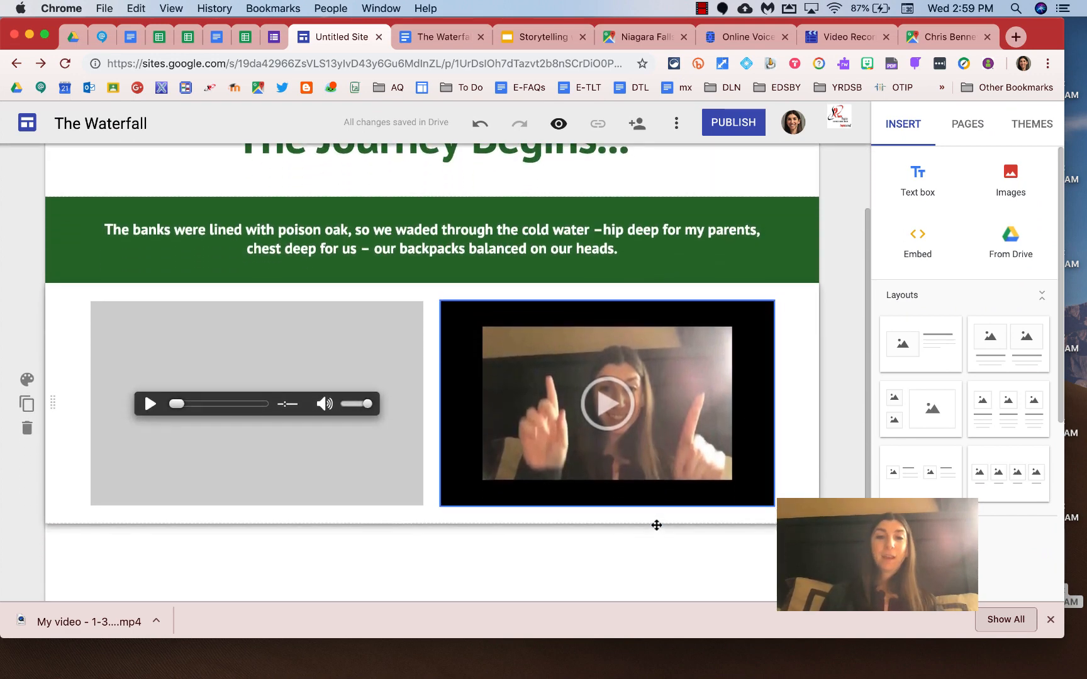
scroll(656, 525, up, 3)
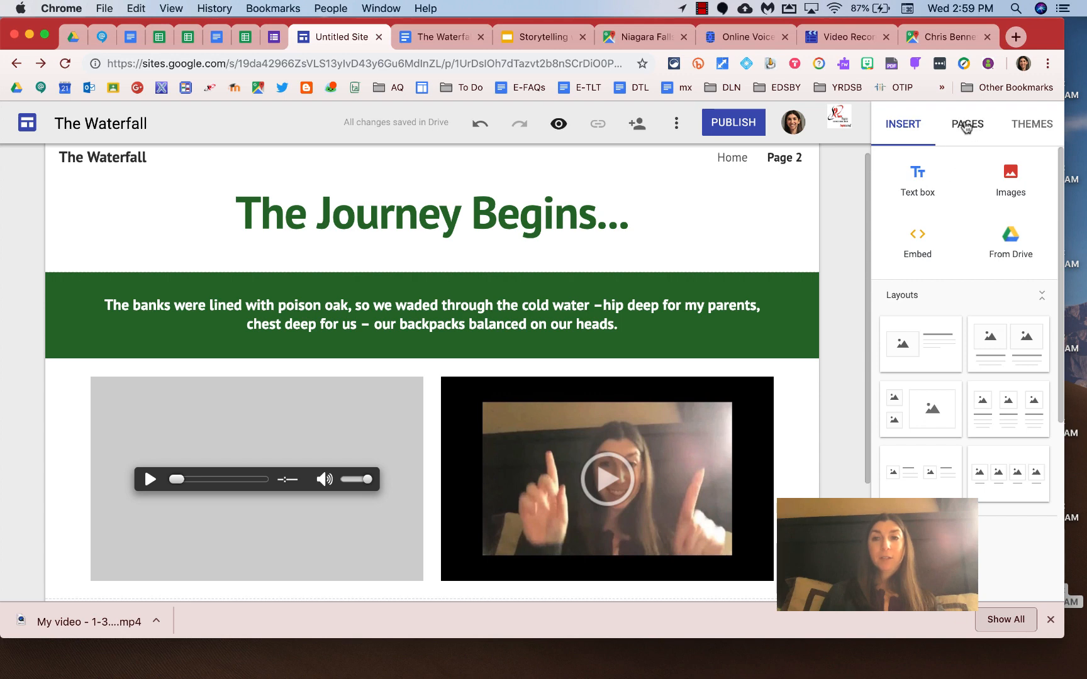
Add a new page named "Page 3" to the site.
click(967, 125)
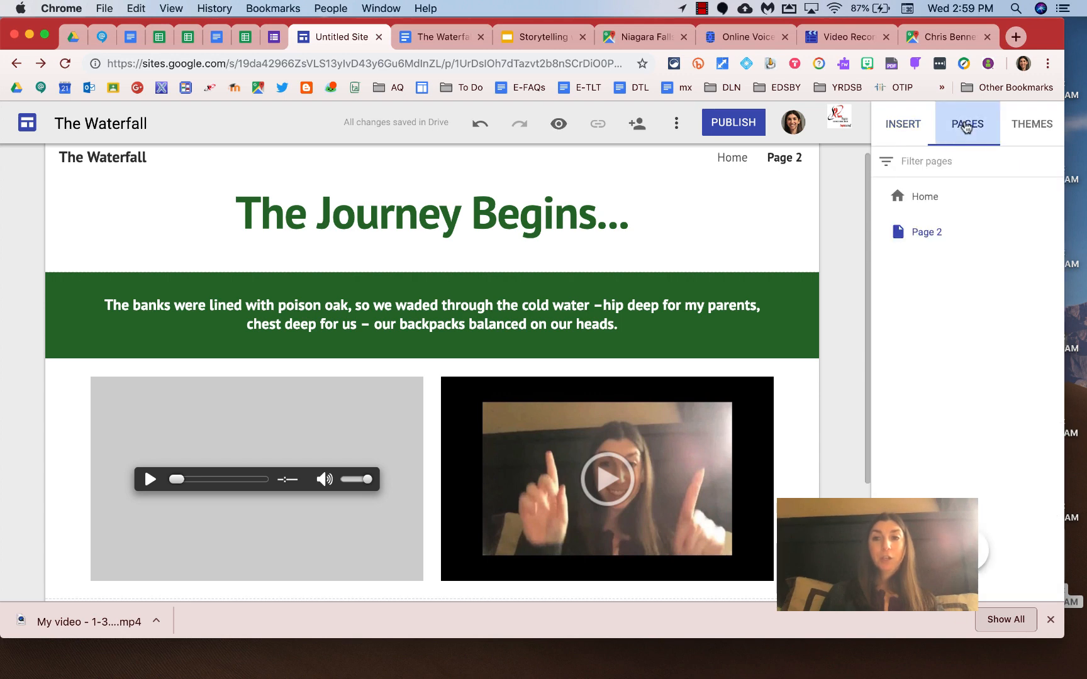
click(968, 551)
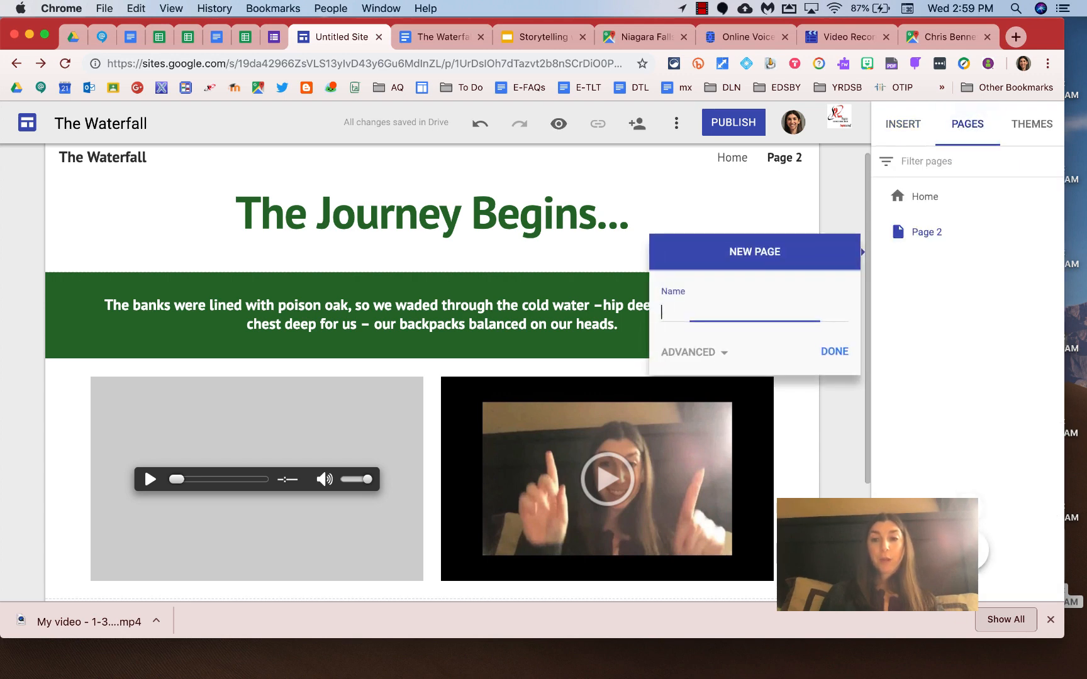
text(Page)
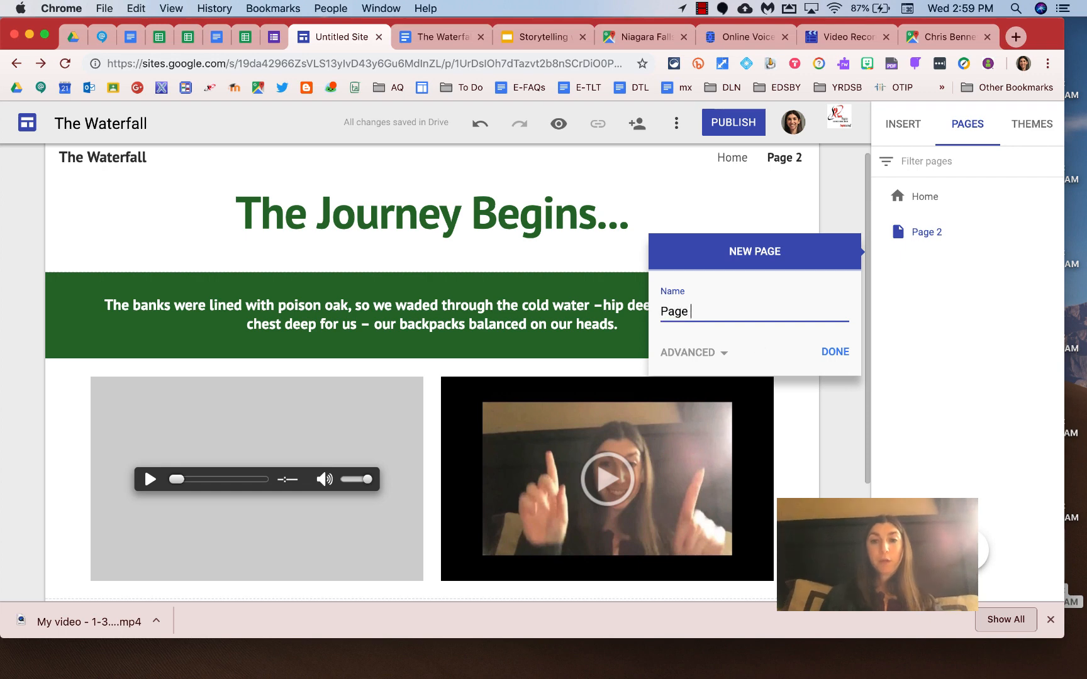
text( 3)
click(835, 352)
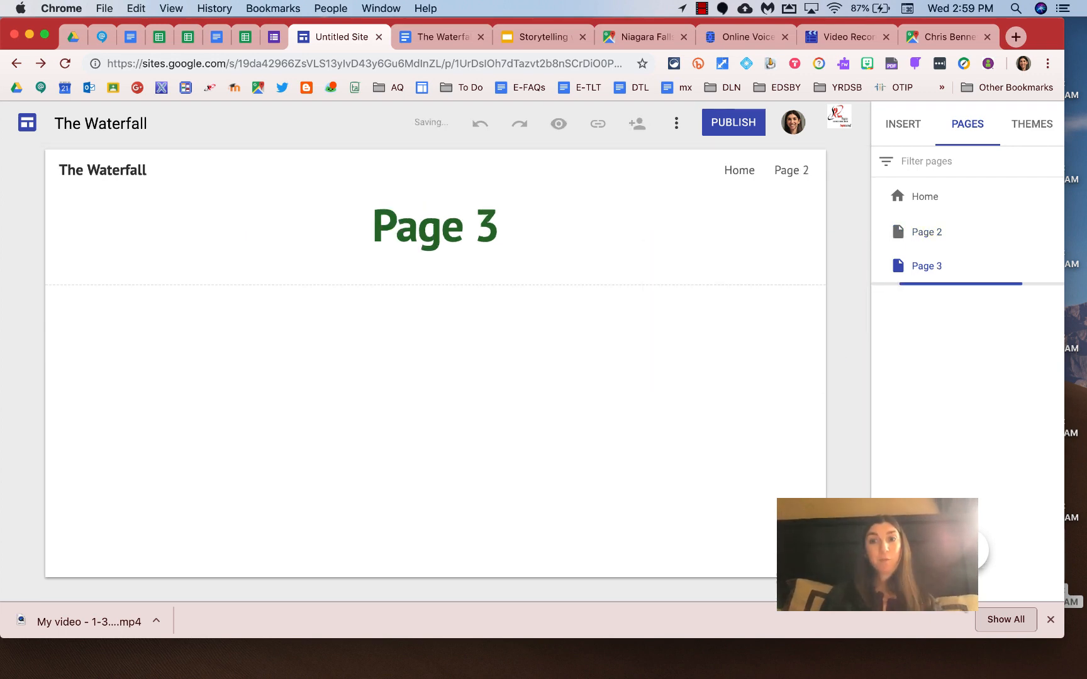
Add another new page named "Page 4" to the site.
click(968, 550)
text(Pge)
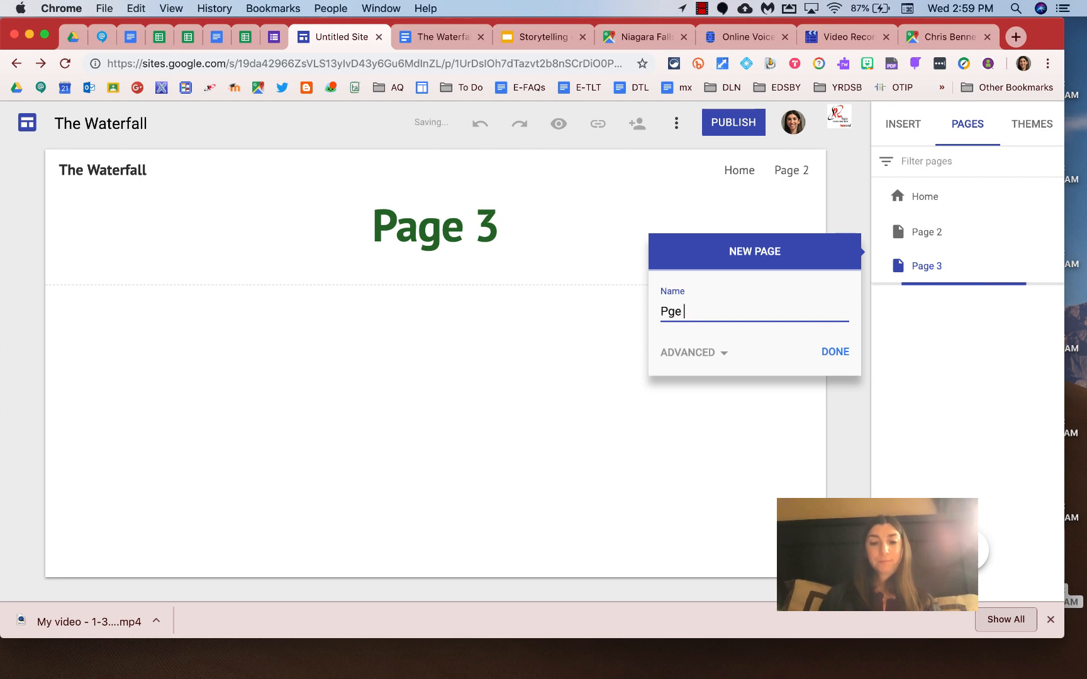
key(BackSpace)
key(BackSpace)
text(age 4)
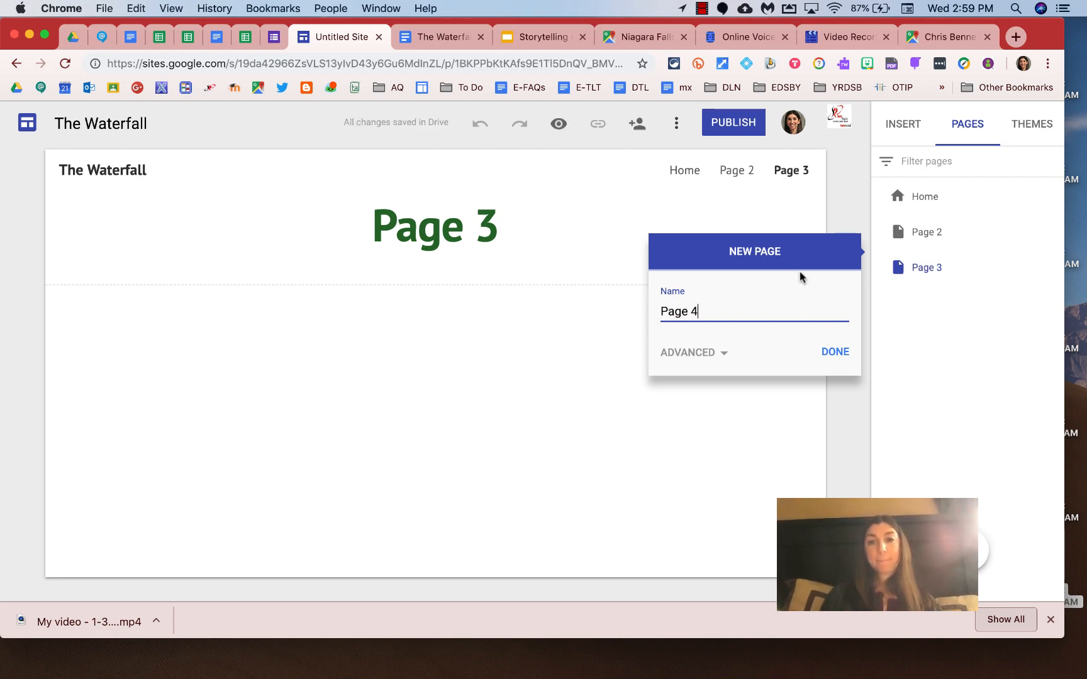
click(834, 353)
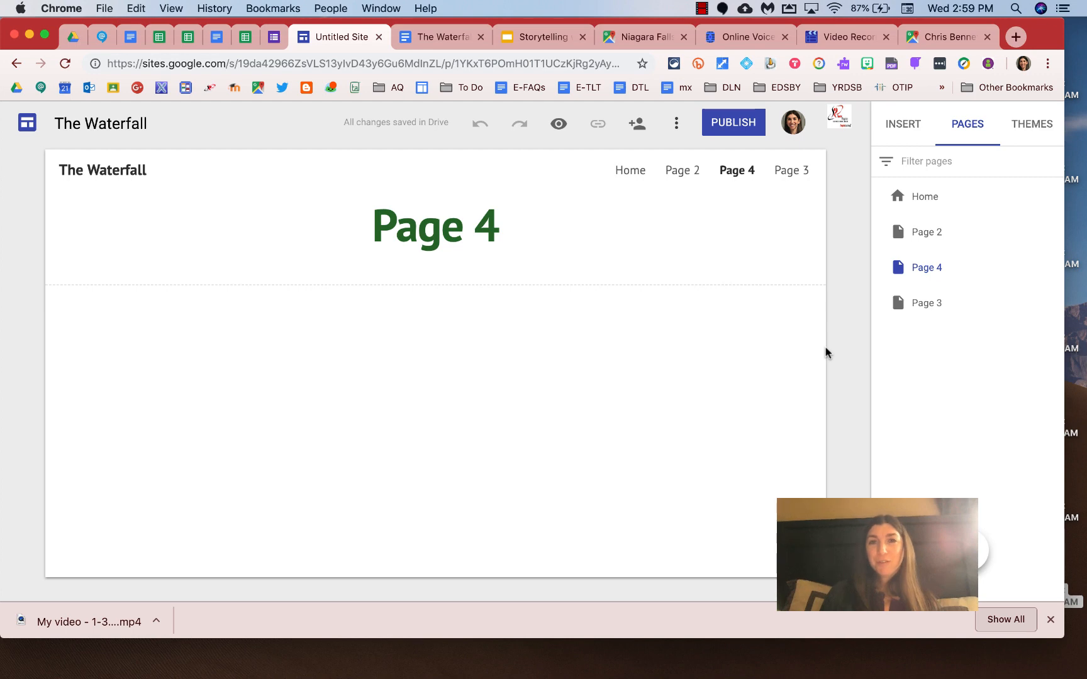
Add a text box below the audio and video on Page 2 reading "Where do you want to go next in the story?".
click(923, 234)
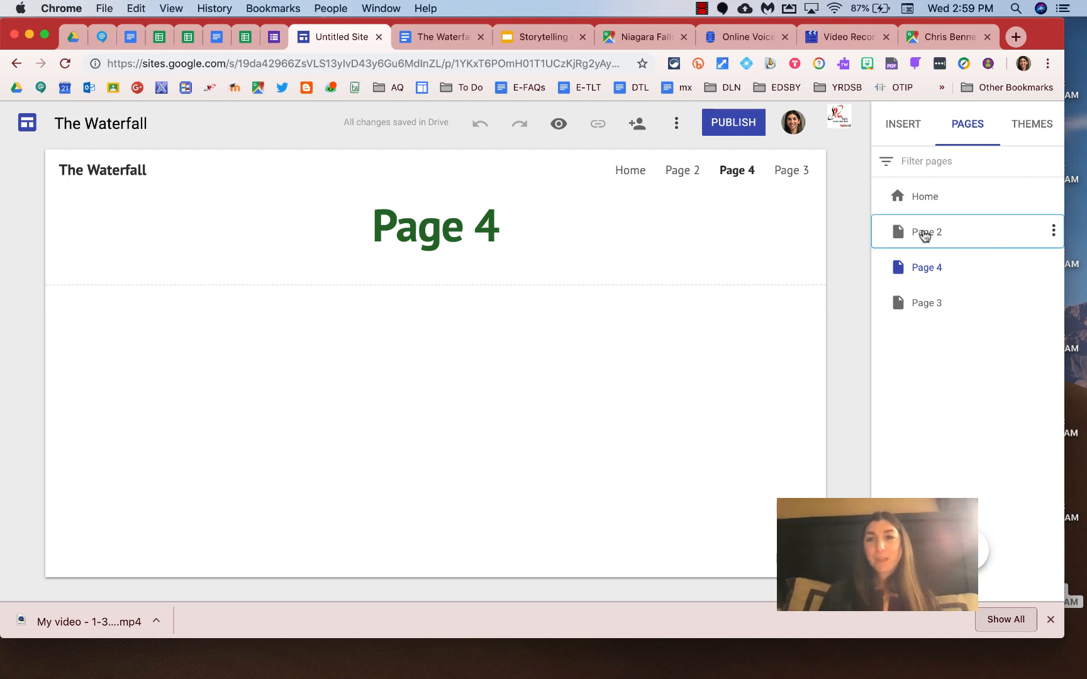
scroll(491, 391, down, 5)
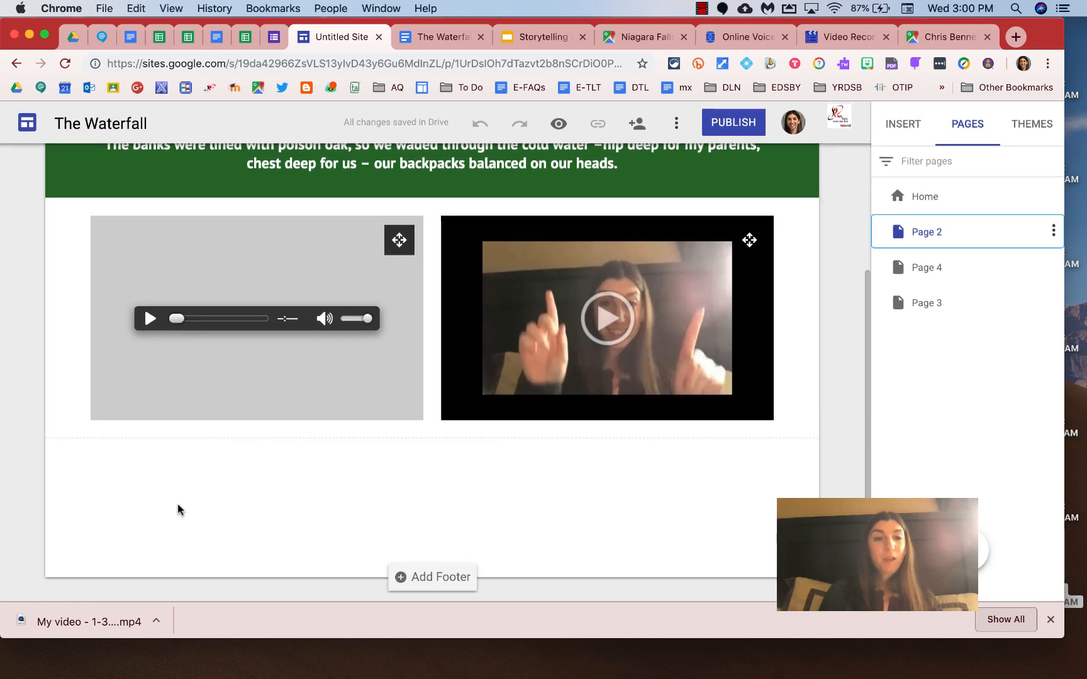
double_click(189, 468)
click(188, 458)
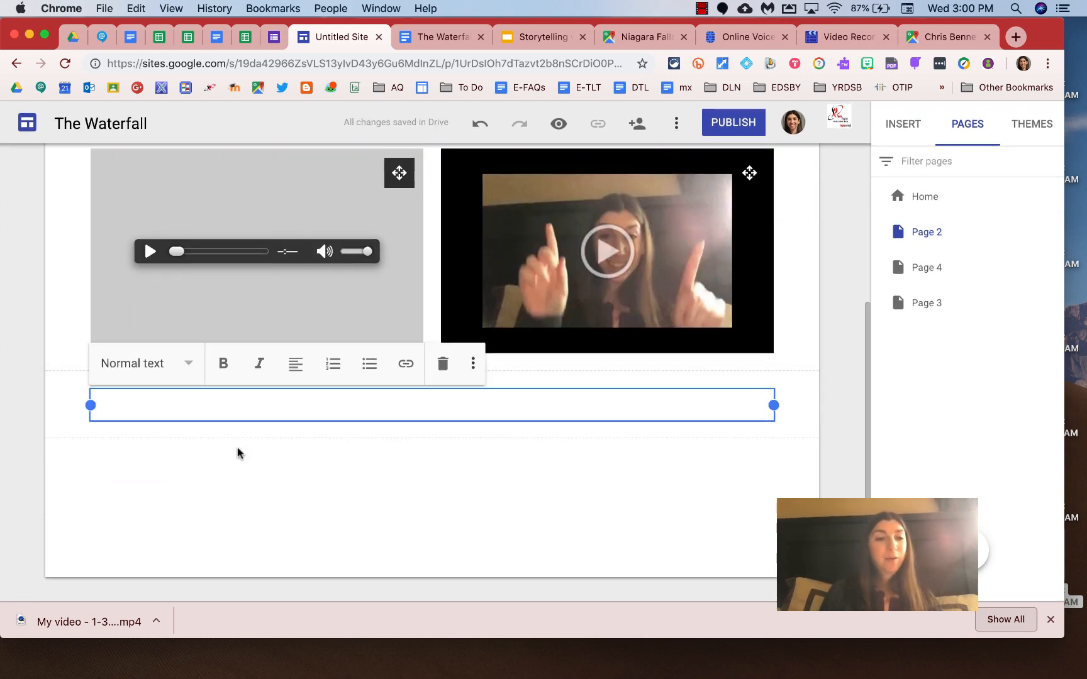
text(Where)
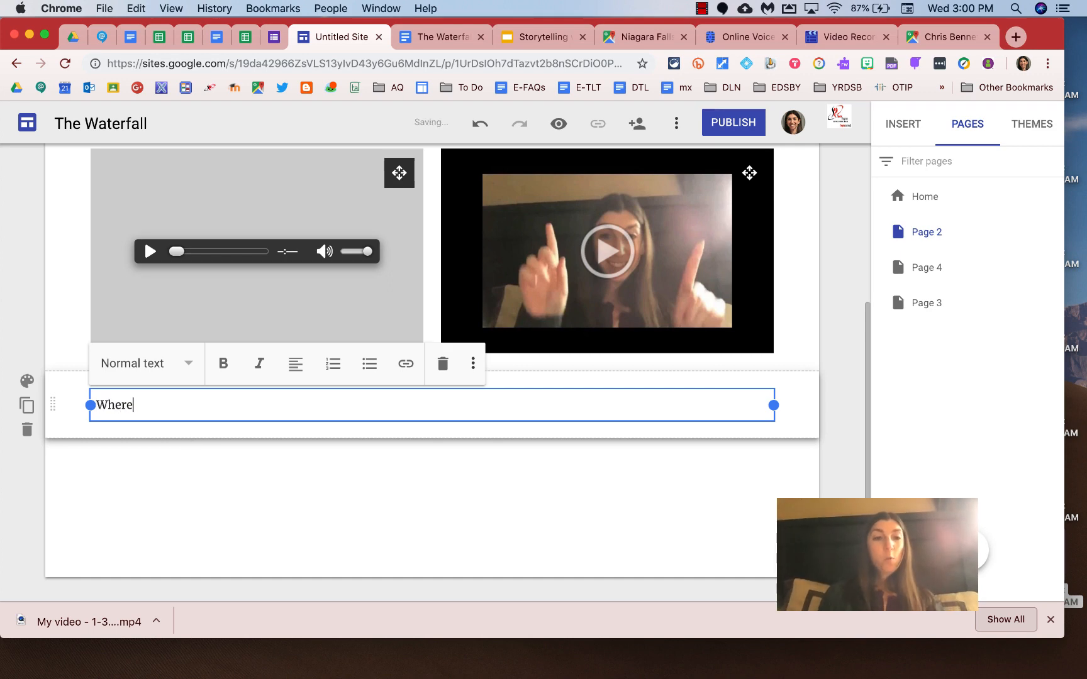
text( do you want)
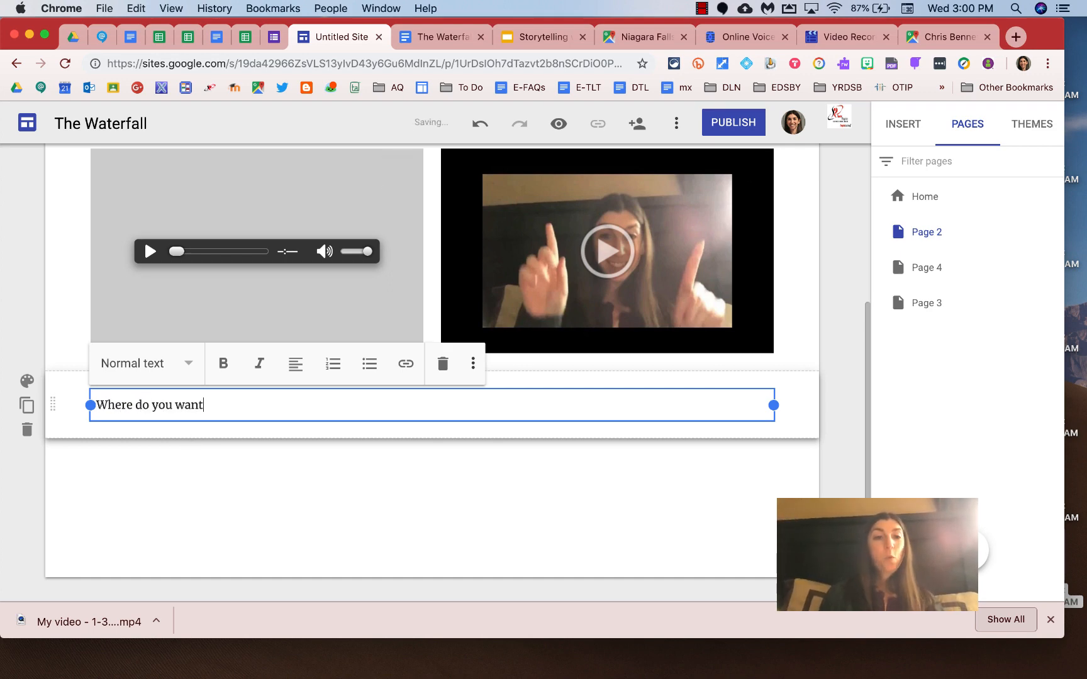
text( to go next in th)
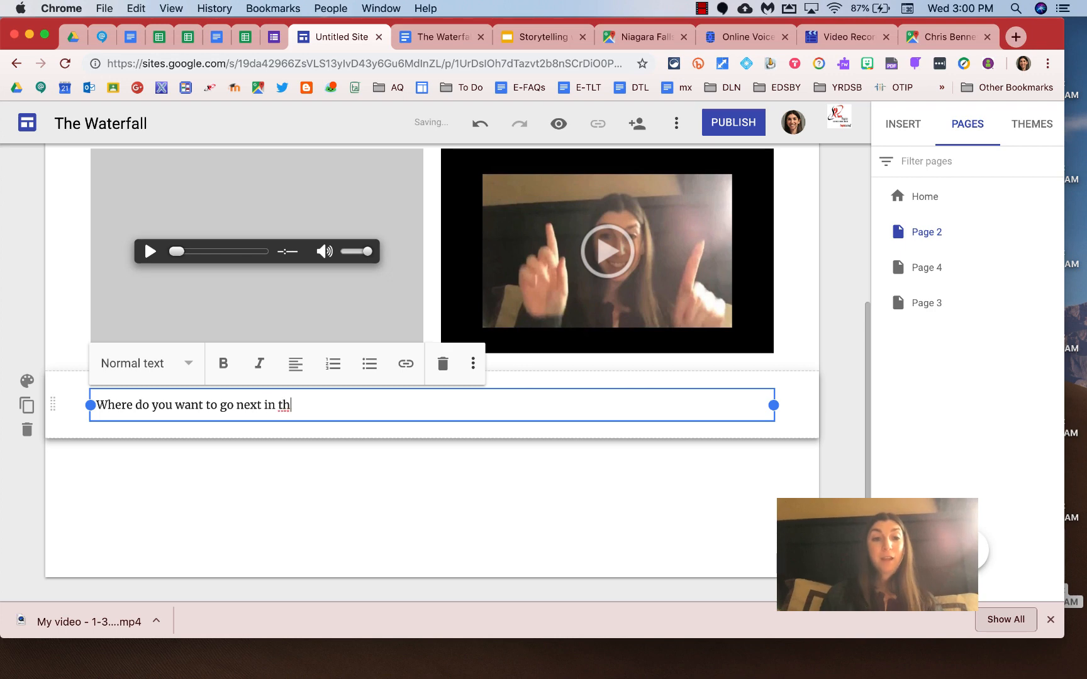
text(e story?)
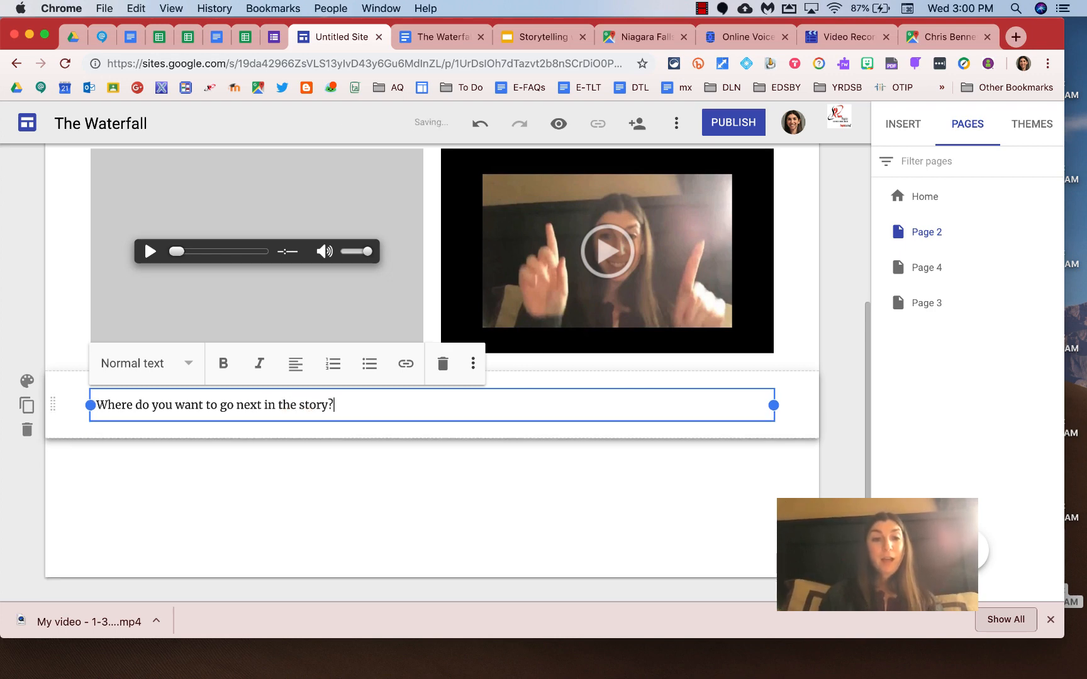
Centre the story question, format it as Title and give its section the Emphasis 2 style.
click(295, 364)
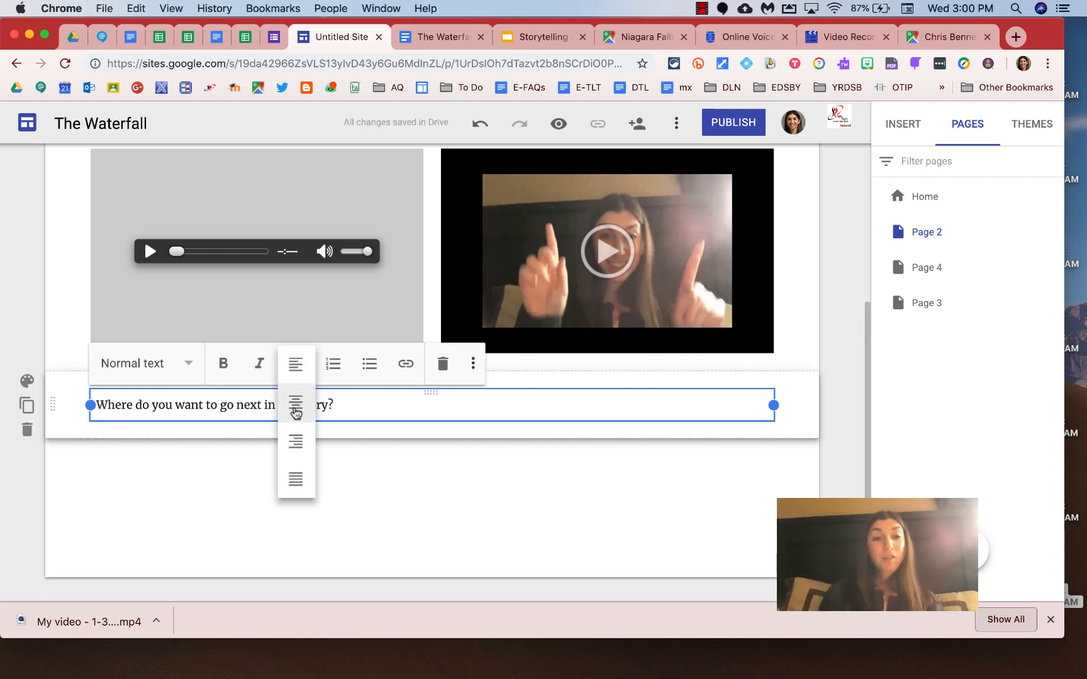
click(295, 402)
click(179, 368)
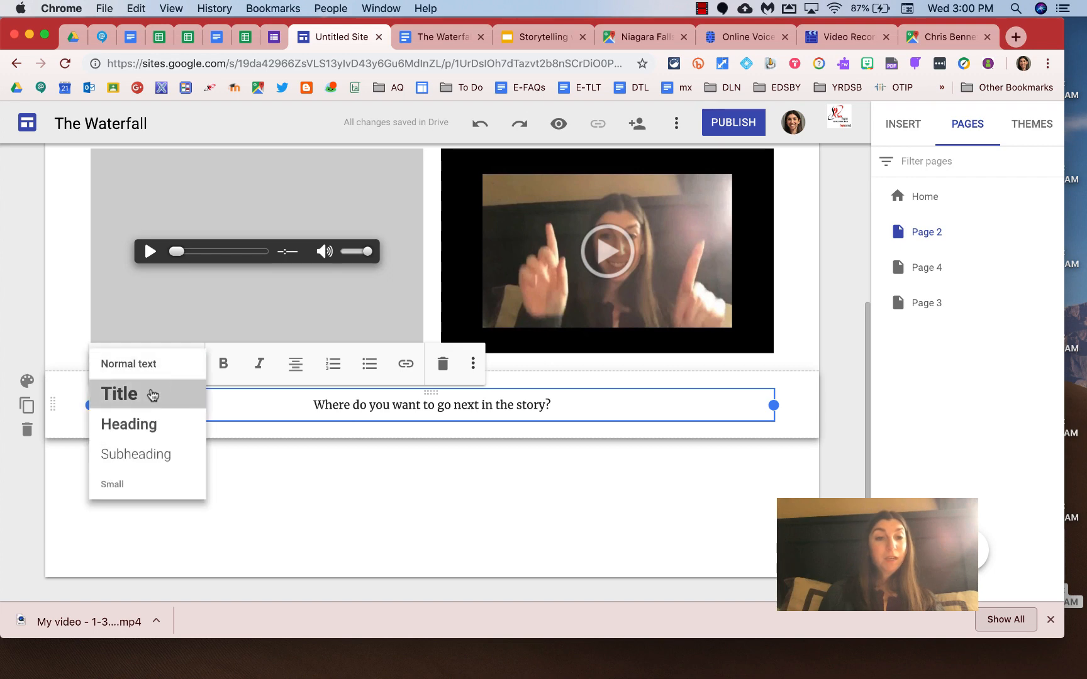
click(151, 392)
click(26, 391)
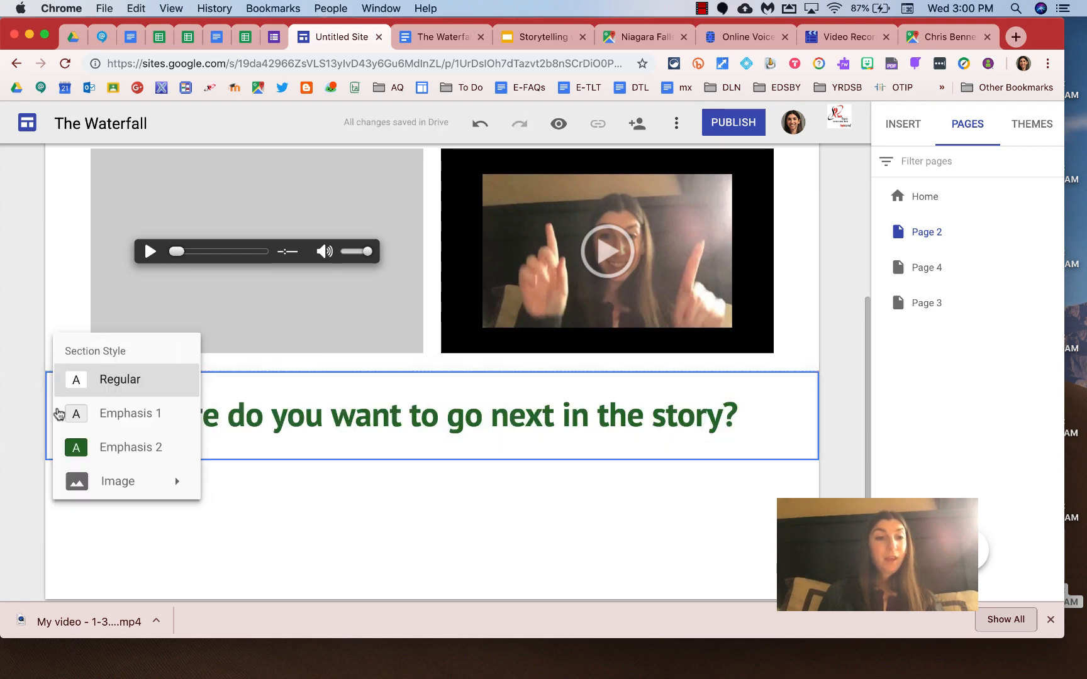
click(77, 447)
click(487, 511)
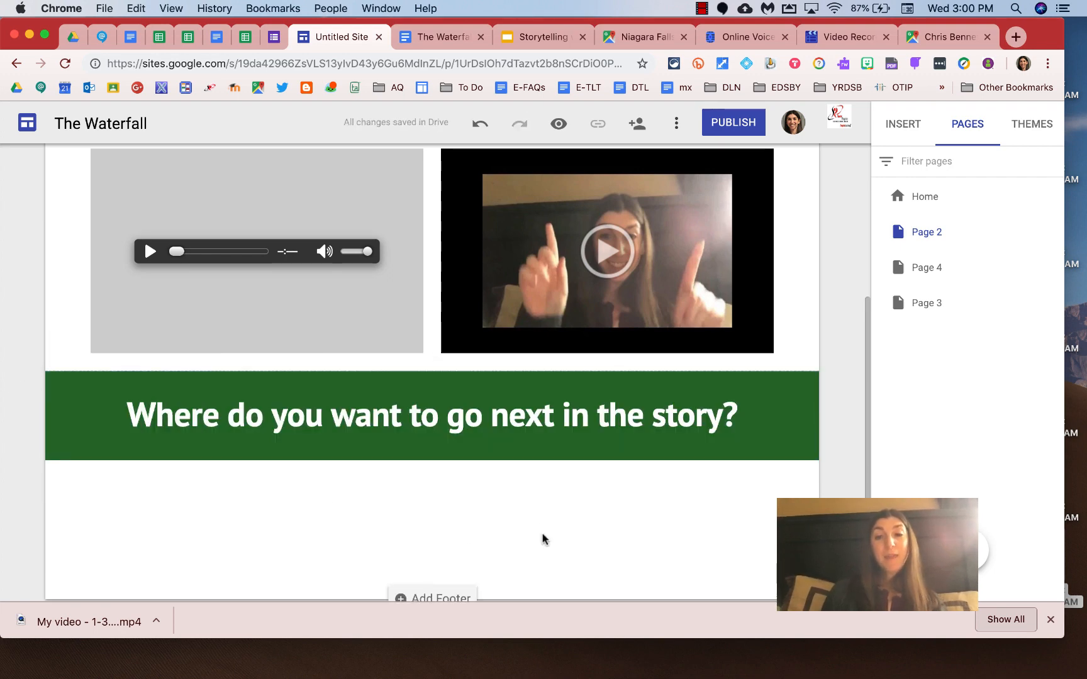
Insert a button named "I want to go into the falls" that links to Page 3.
click(905, 127)
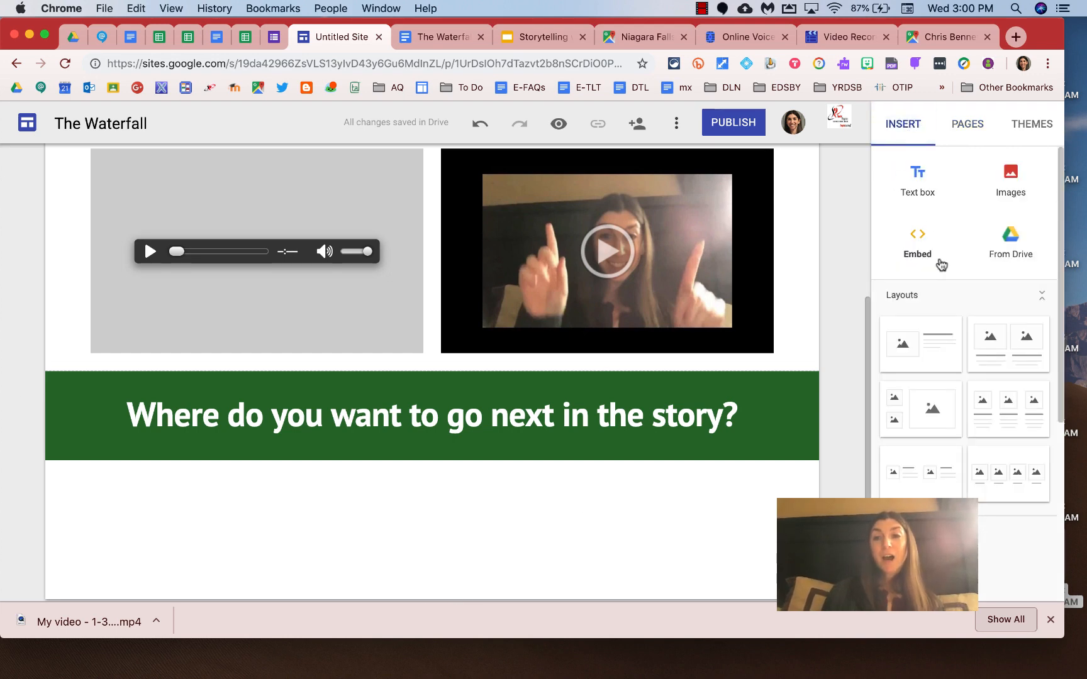
scroll(939, 262, down, 5)
scroll(939, 262, down, 3)
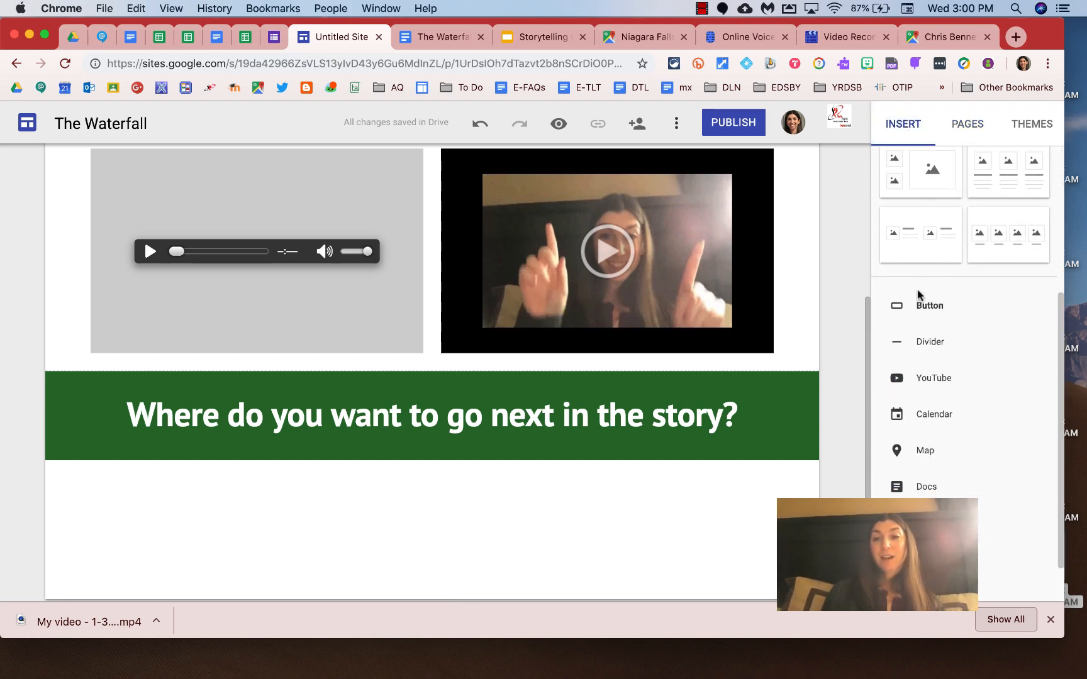
click(938, 307)
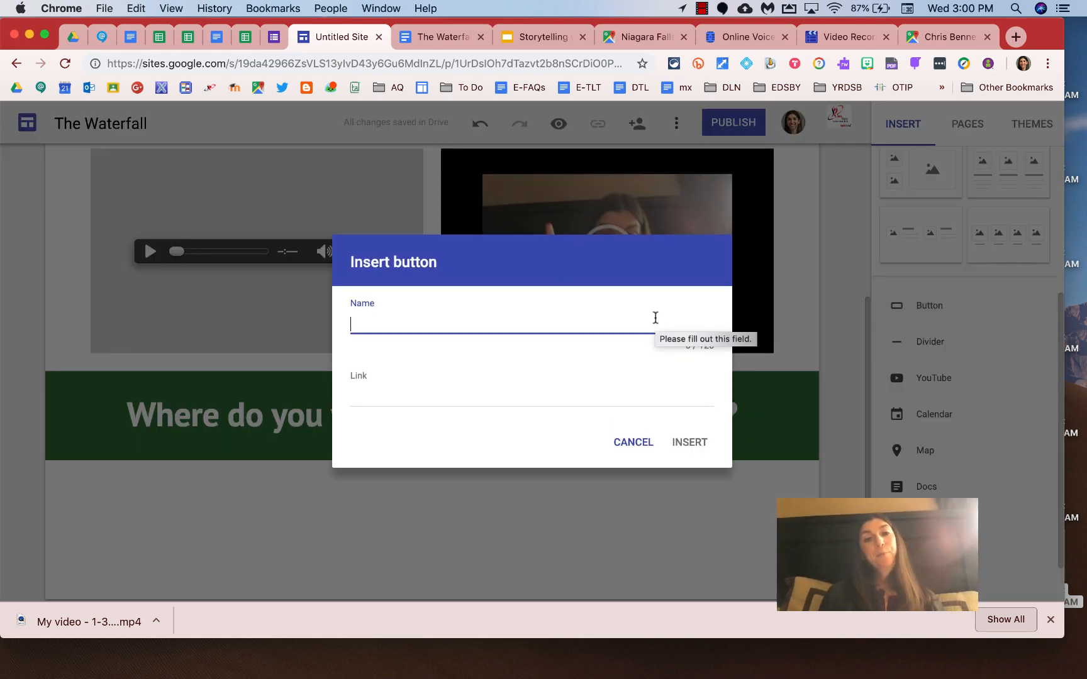
text(In the)
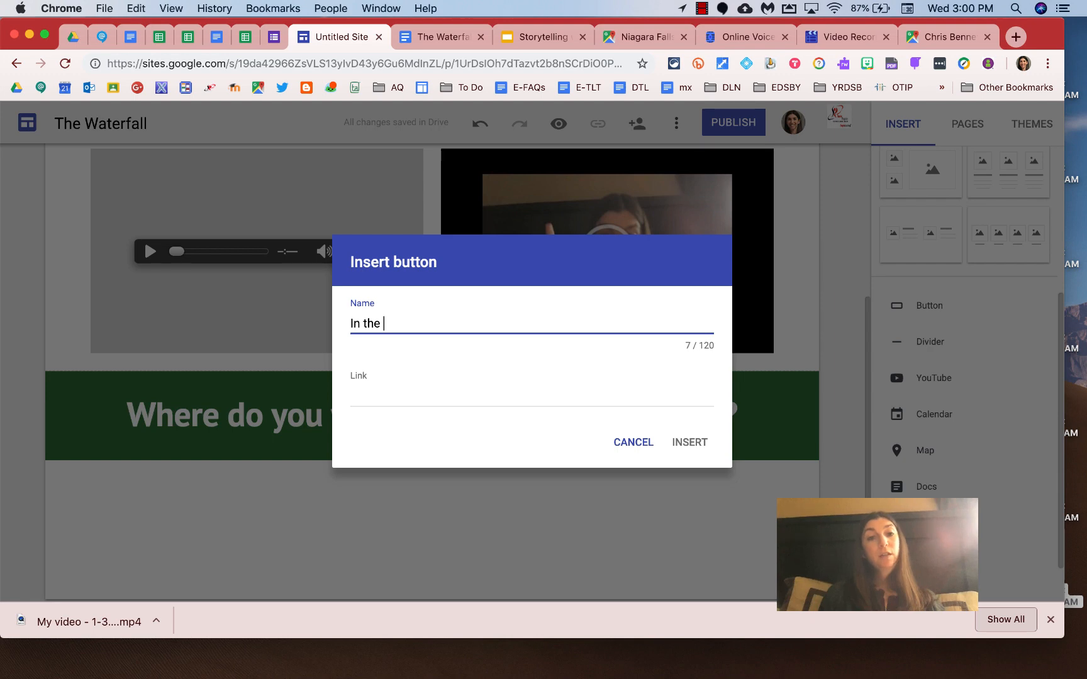
key(BackSpace)
key(BackSpace)
key(BackSpace)
key(BackSpace)
key(BackSpace)
key(BackSpace)
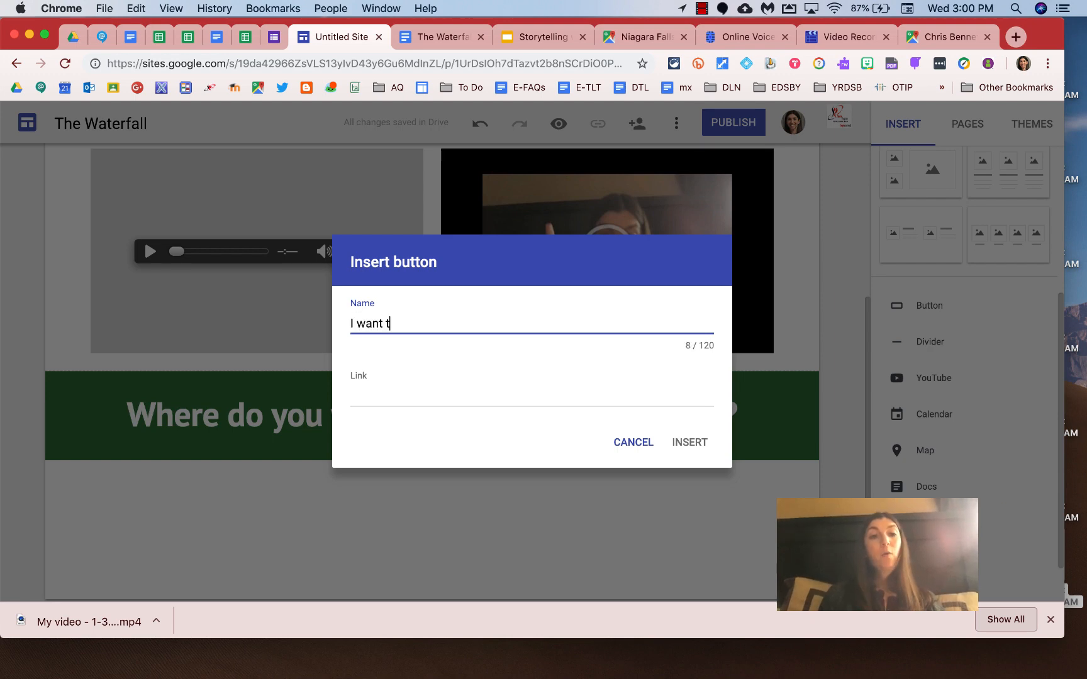
text(want to go into )
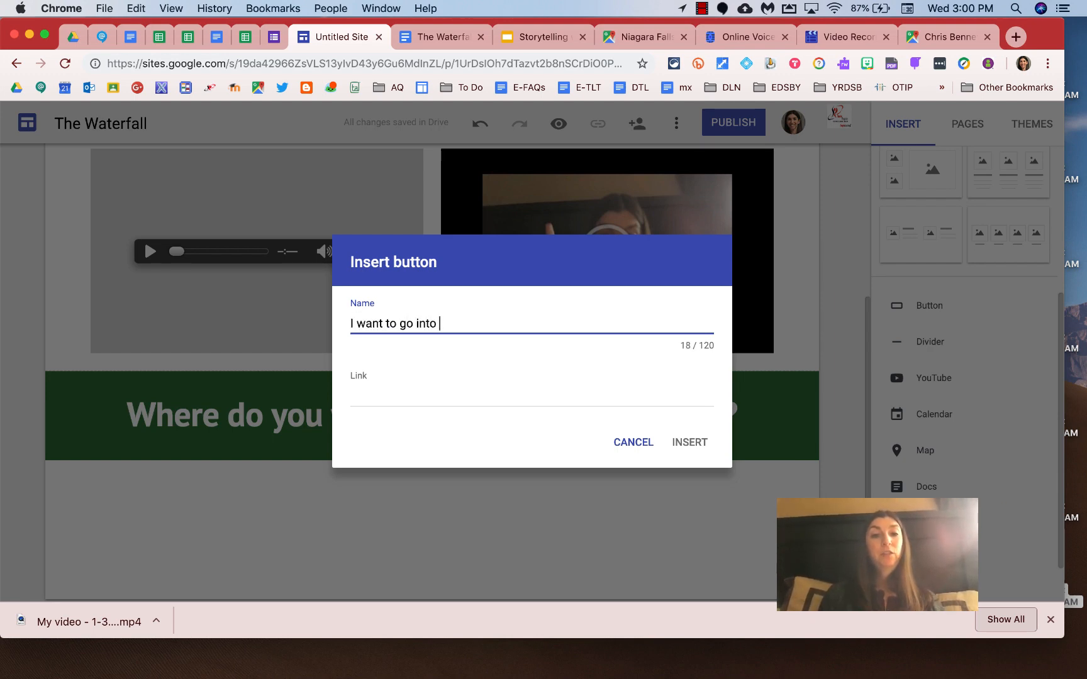
text(the falls)
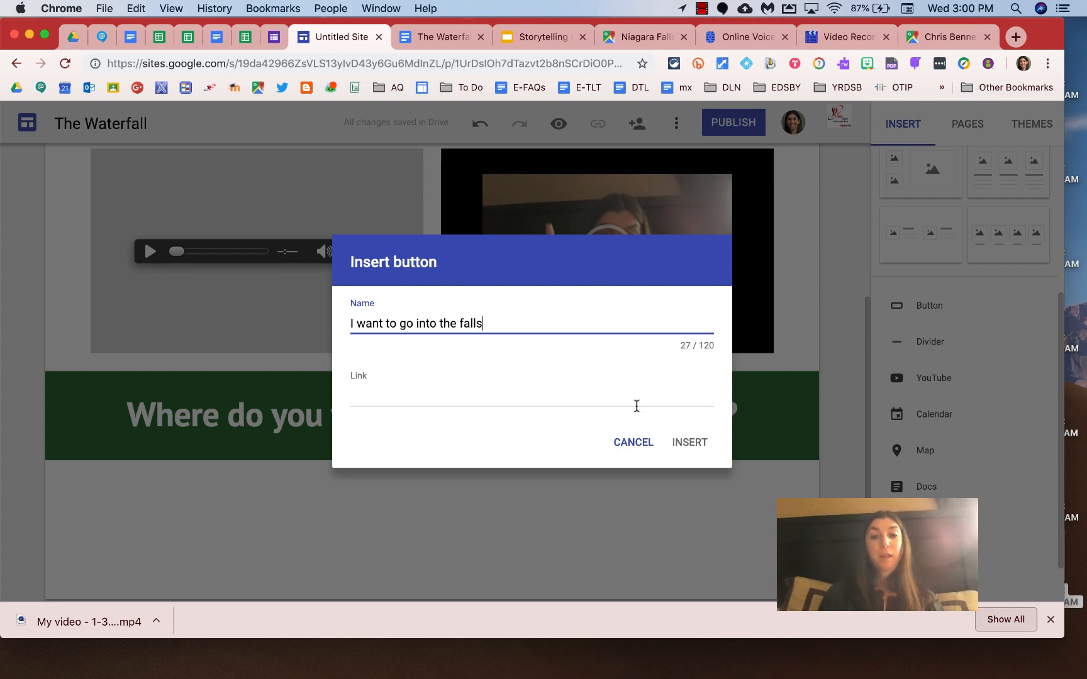
click(629, 400)
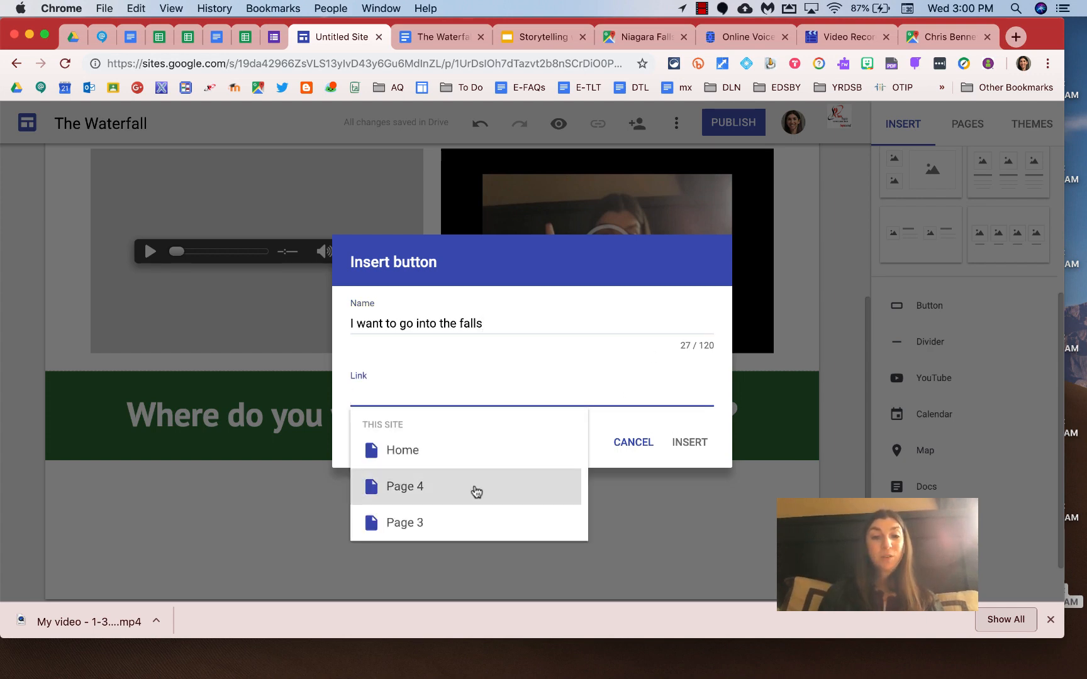
click(413, 522)
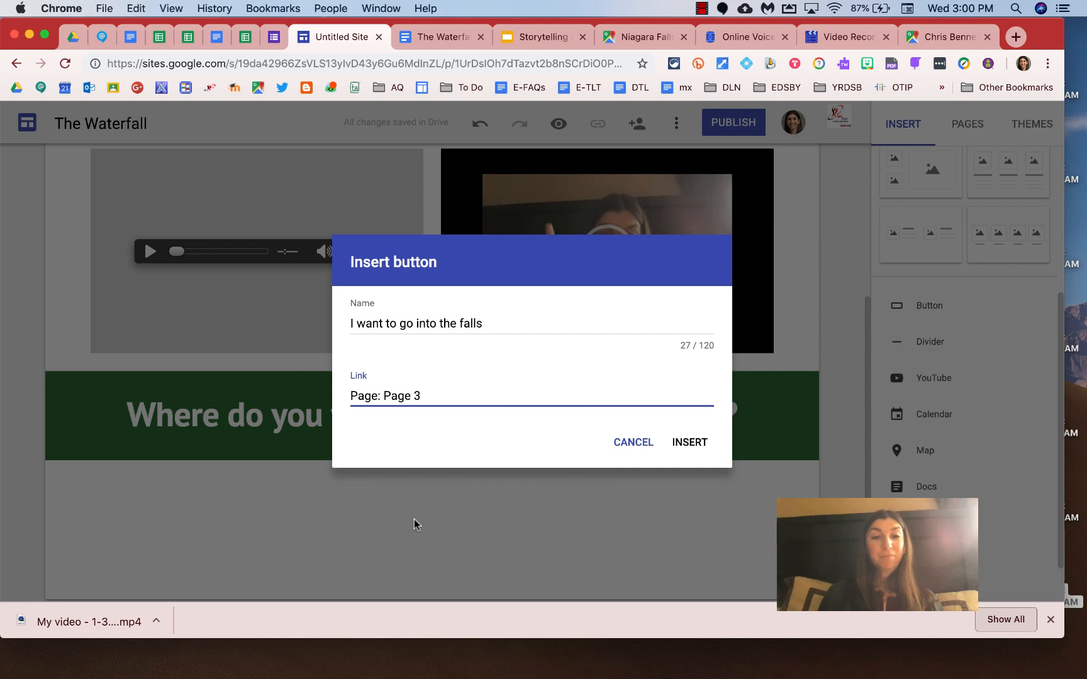
click(695, 441)
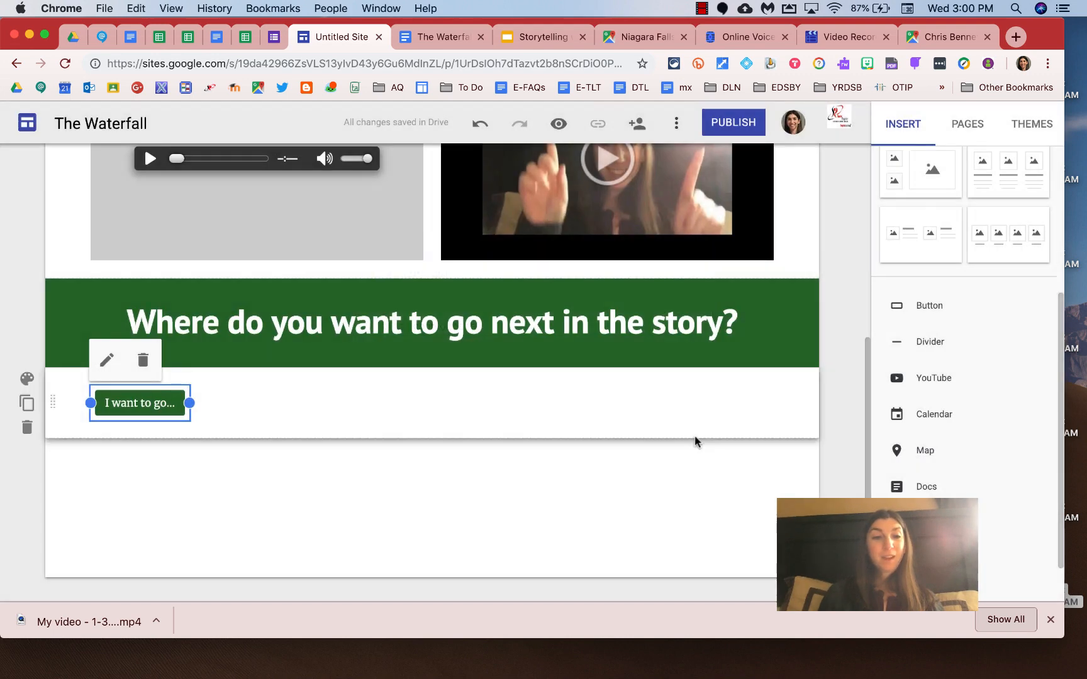
Insert a second button named "I want to continue hiking." that links to Page 4.
click(923, 306)
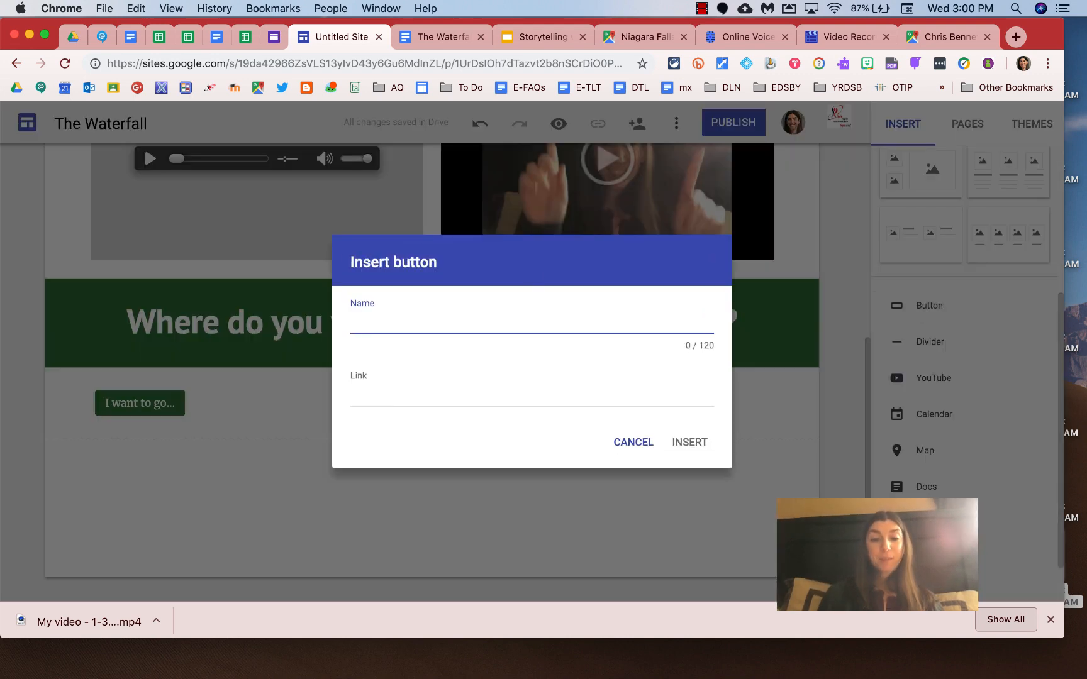
text(I want to continu)
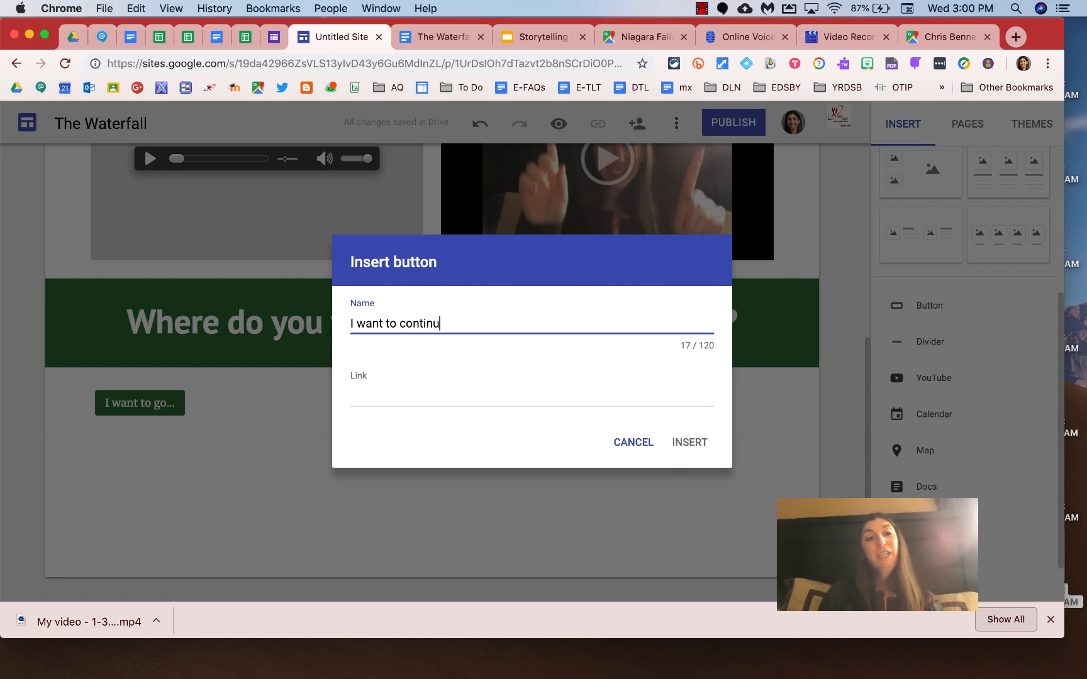
text(e hiking)
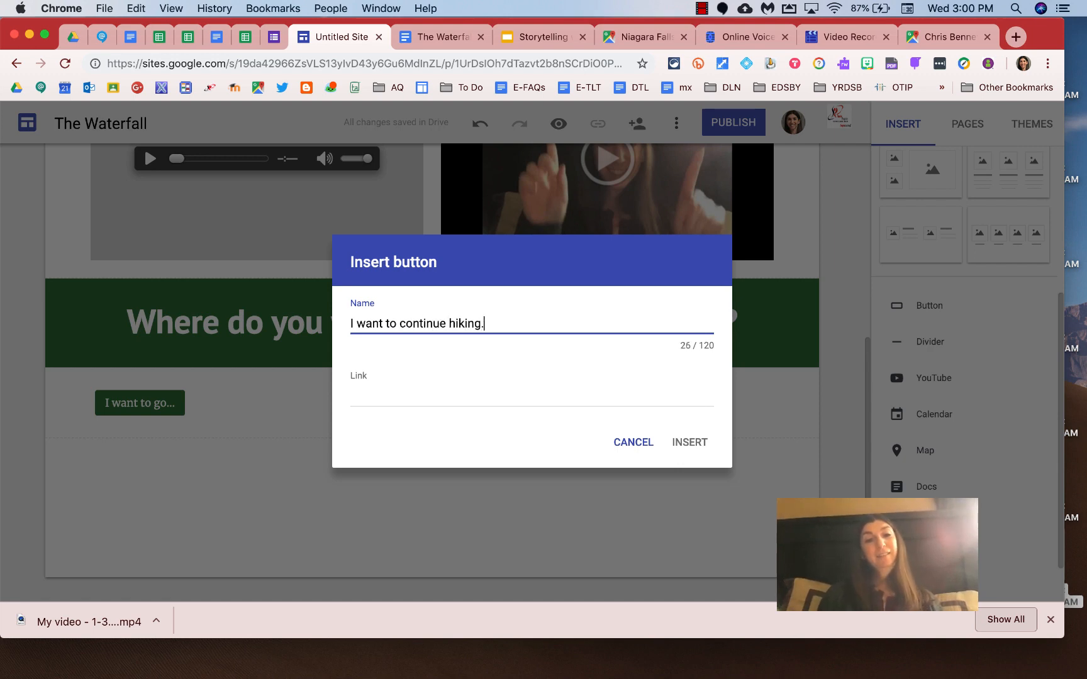
text(.)
click(397, 397)
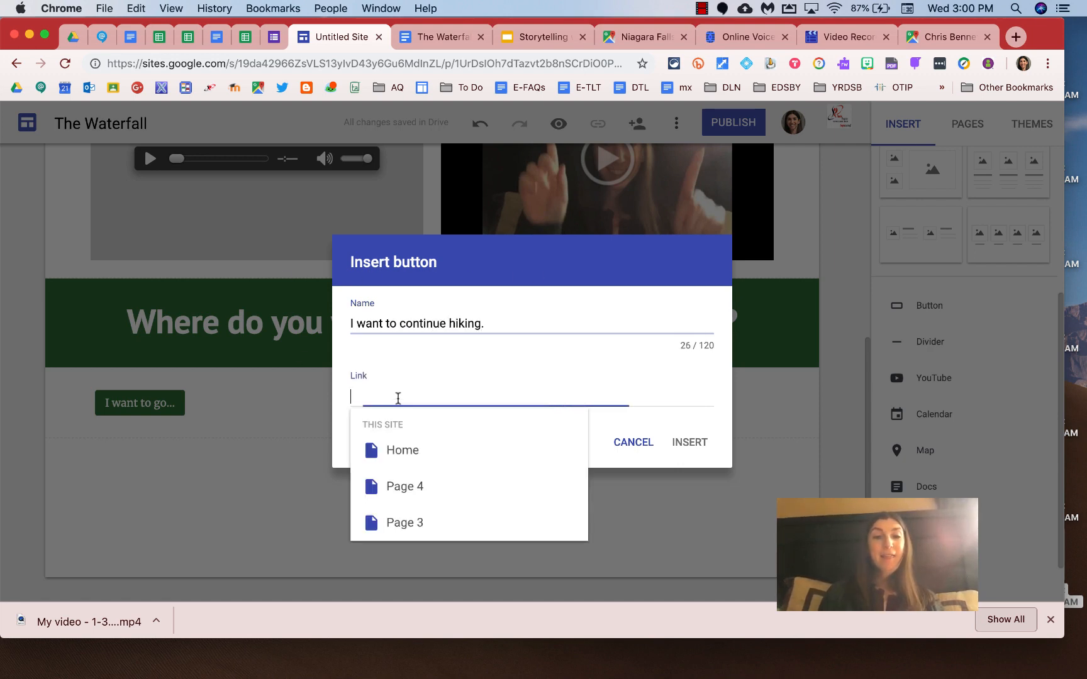
click(405, 490)
click(683, 443)
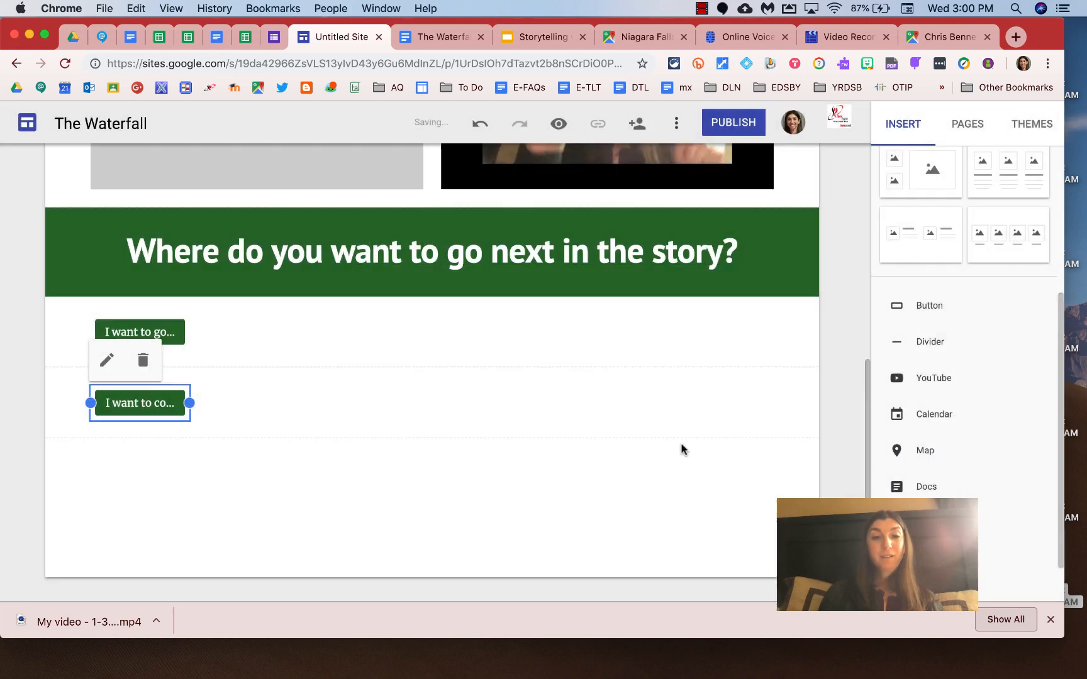
Place the hiking button in the same row as the falls button and widen both to fit their full names.
drag(140, 404, 624, 317)
click(573, 390)
drag(558, 402, 415, 402)
click(168, 403)
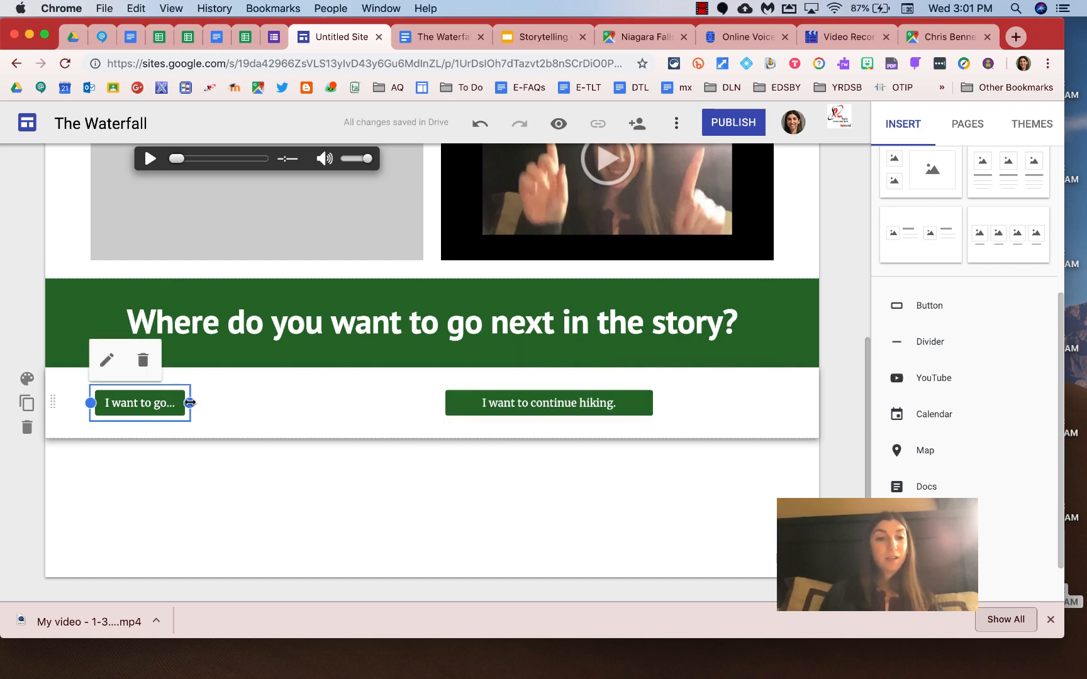
drag(188, 402, 405, 402)
Space the two buttons apart so each sits centred in its own half of the row.
click(504, 403)
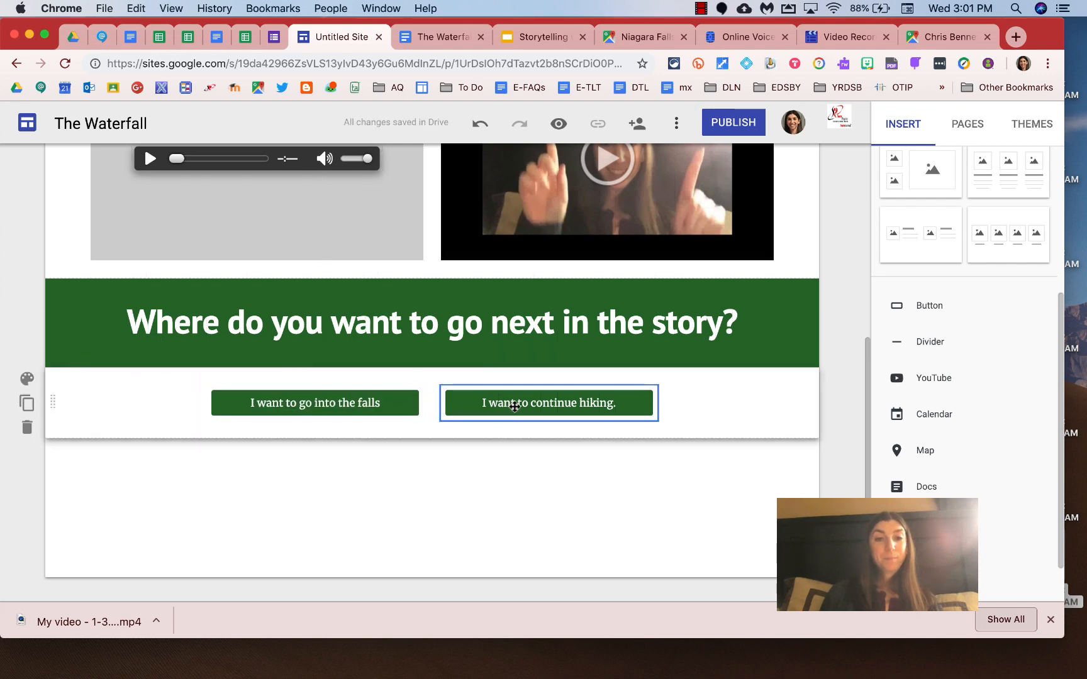
drag(503, 403, 631, 410)
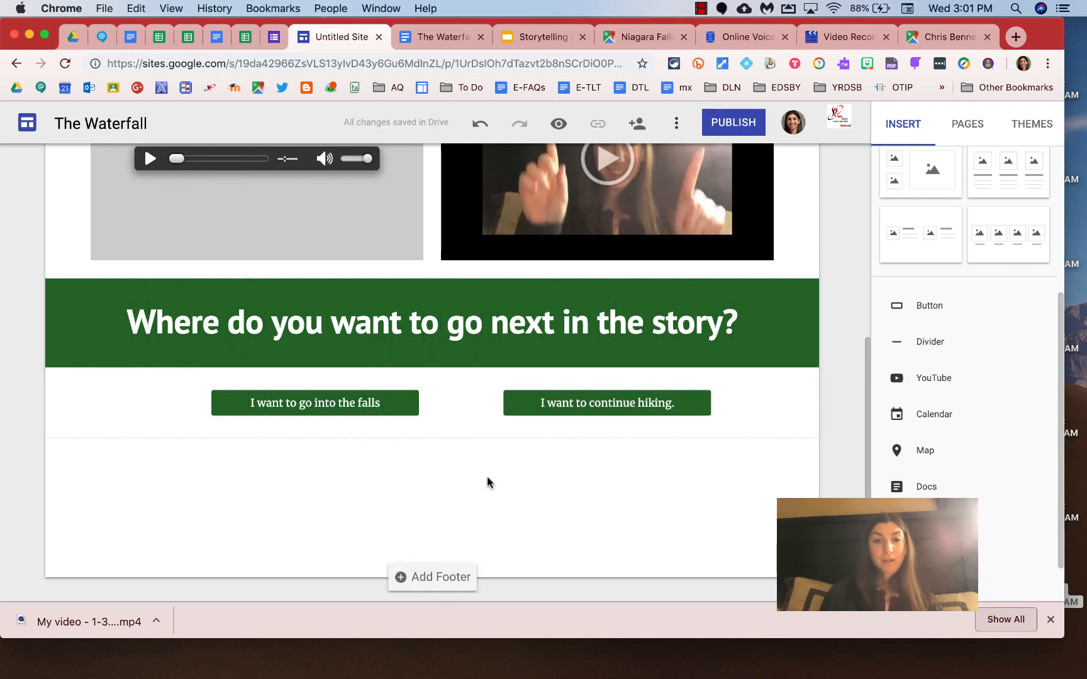
click(367, 396)
drag(368, 396, 285, 403)
click(342, 505)
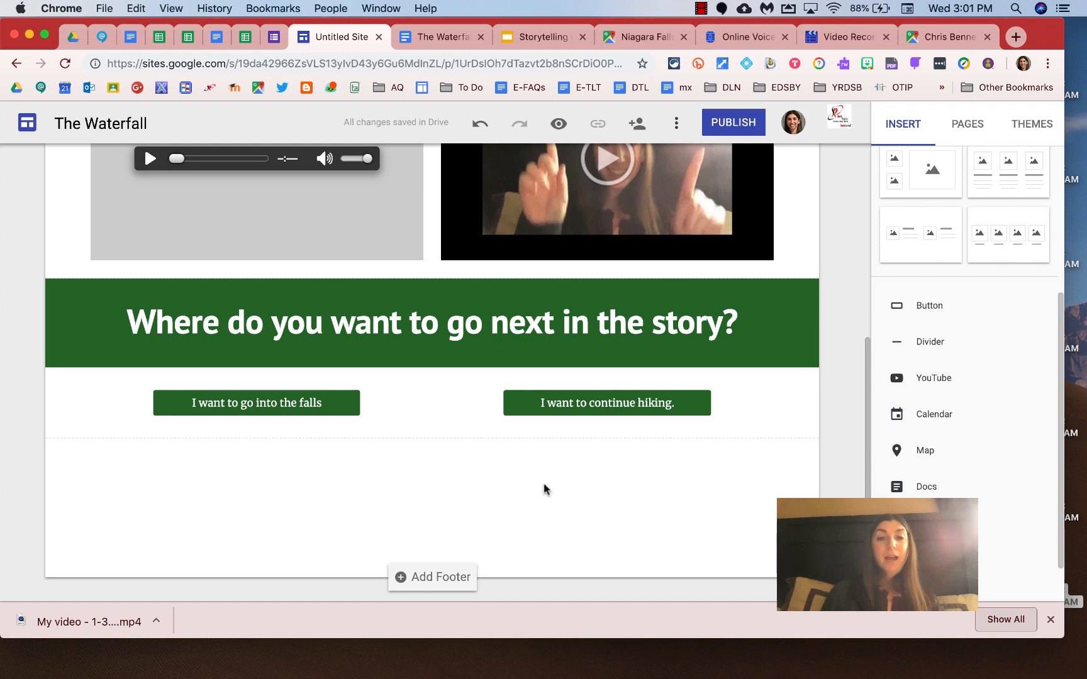
Preview Page 2, test the "I want to continue hiking." button's link, and return to the story question.
click(559, 123)
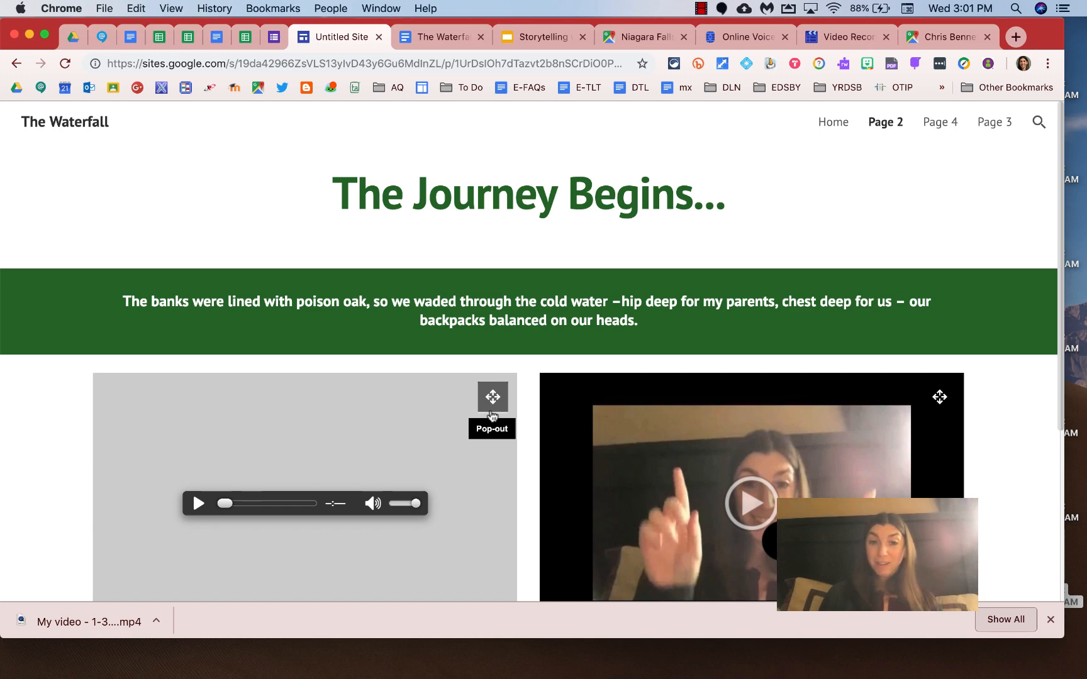
scroll(492, 416, down, 2)
scroll(493, 416, down, 1)
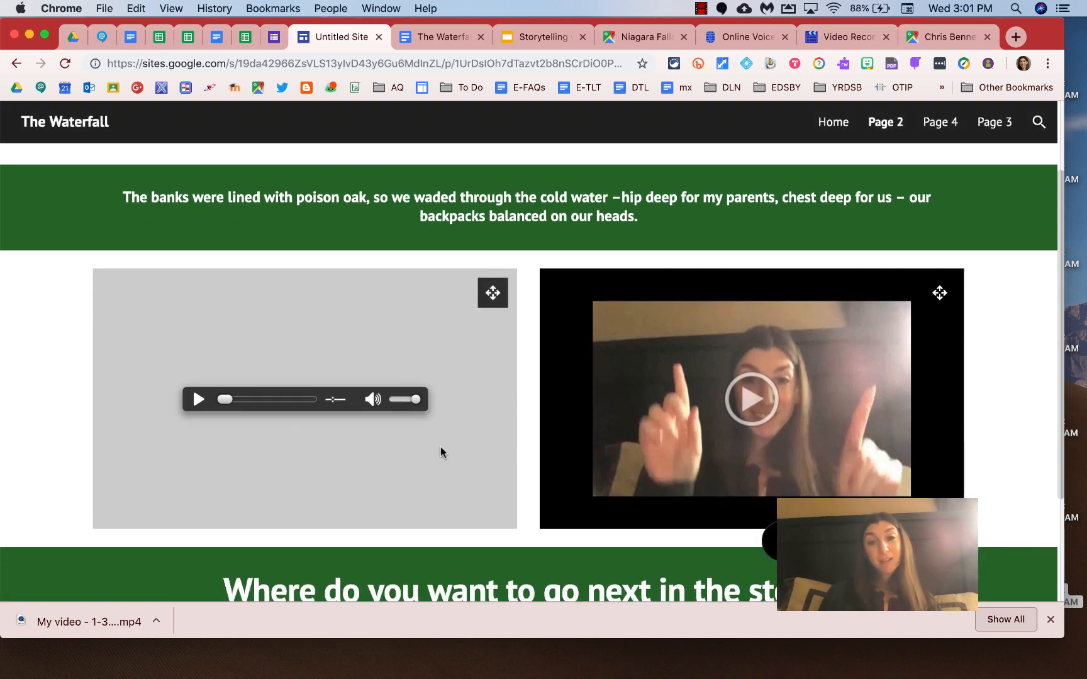
scroll(719, 372, down, 4)
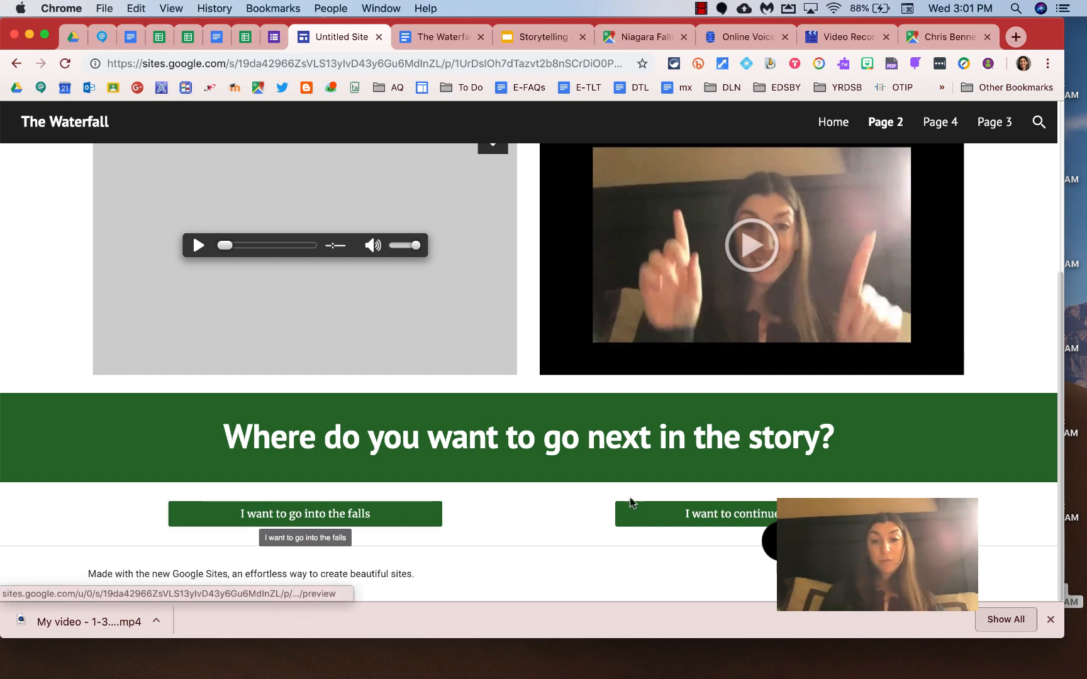
click(706, 513)
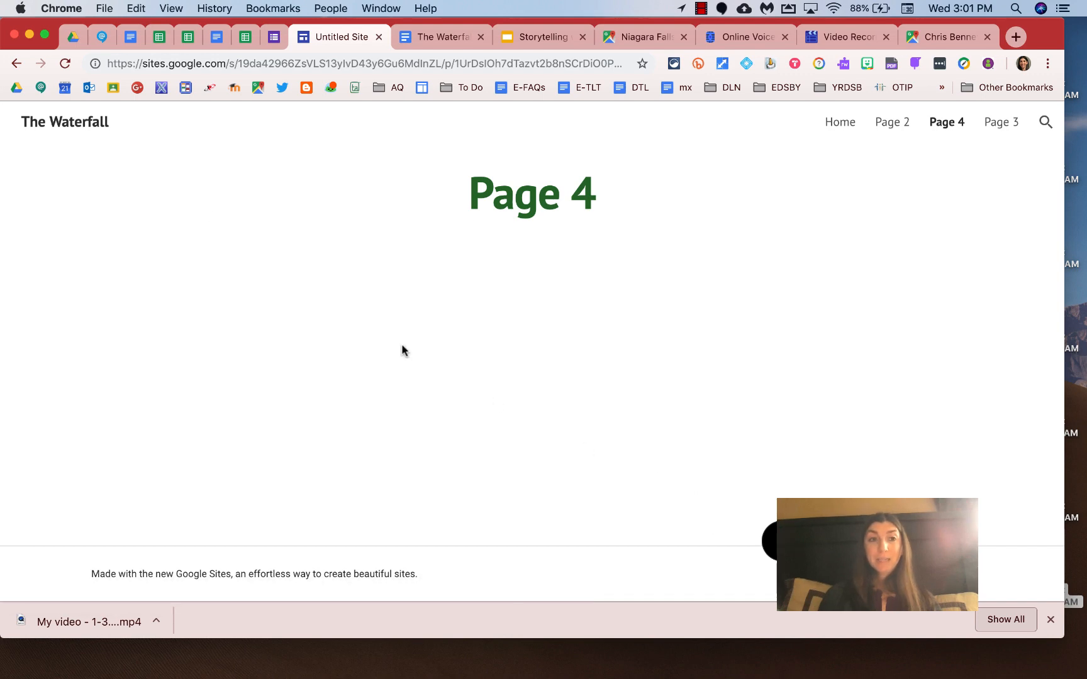
click(19, 64)
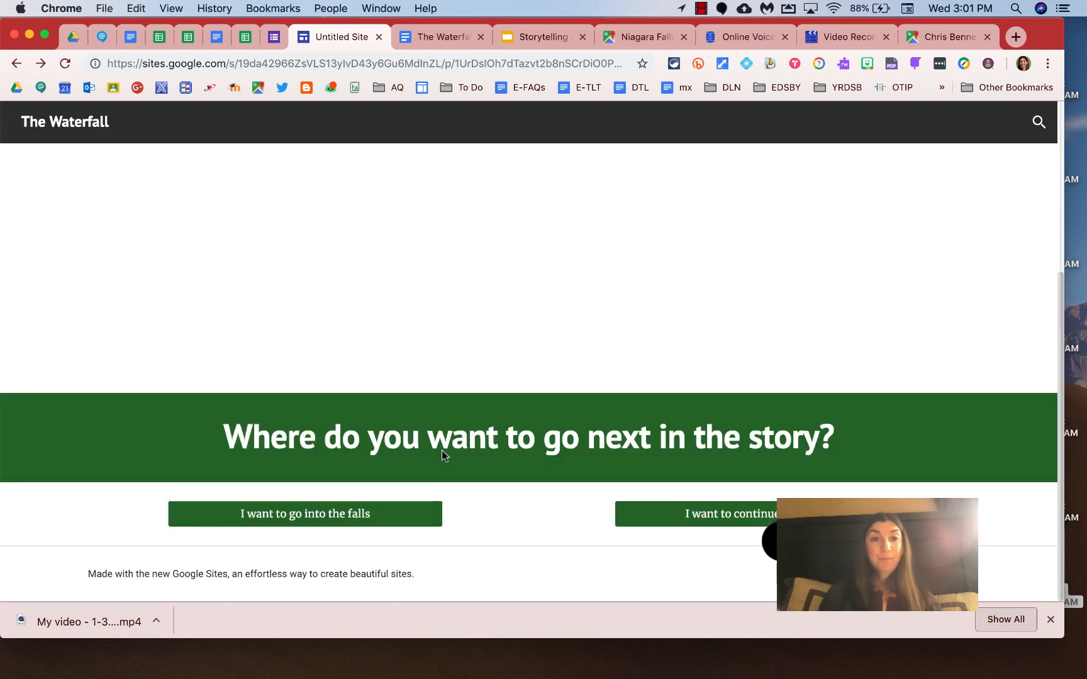
Test the "I want to go into the falls" button's link in the Page 2 preview.
click(314, 519)
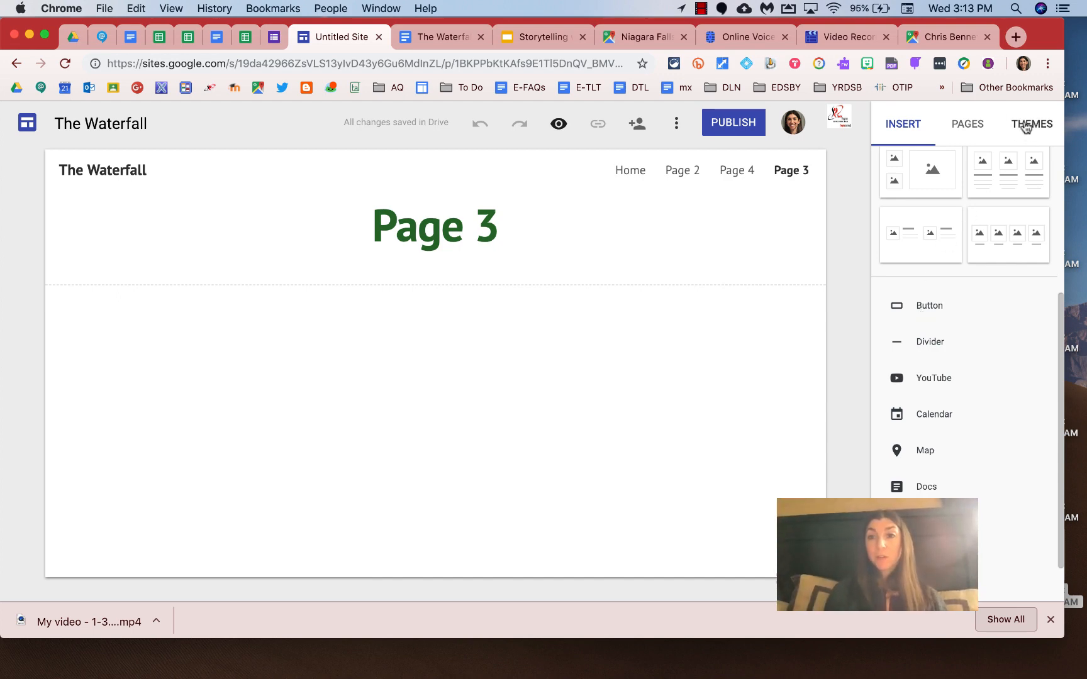
double_click(221, 333)
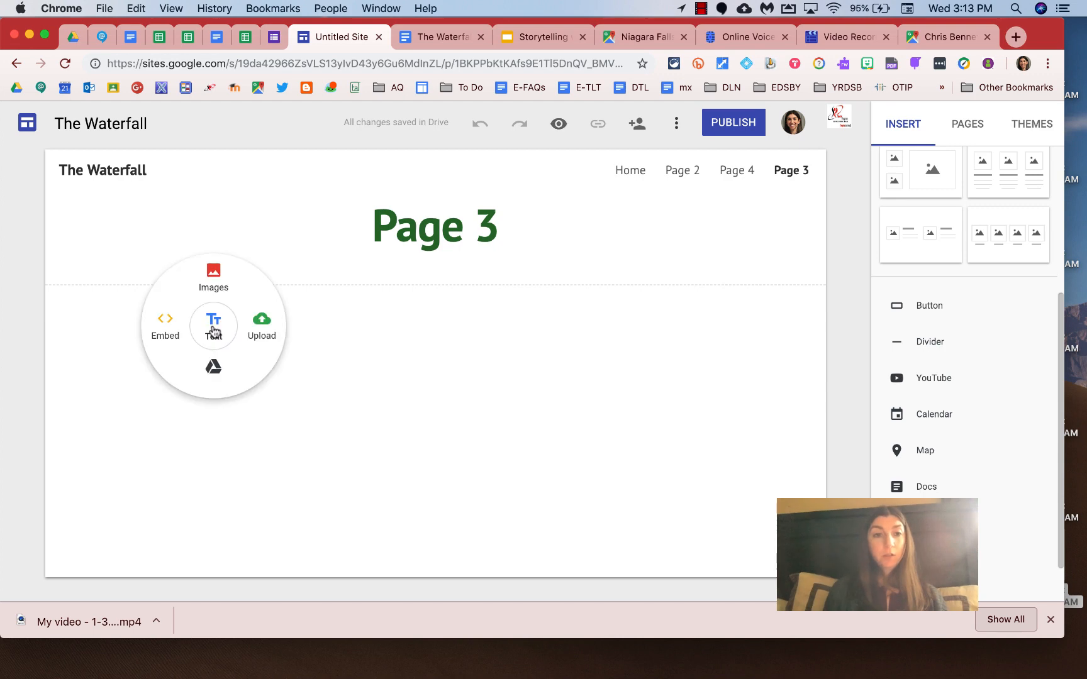
click(213, 277)
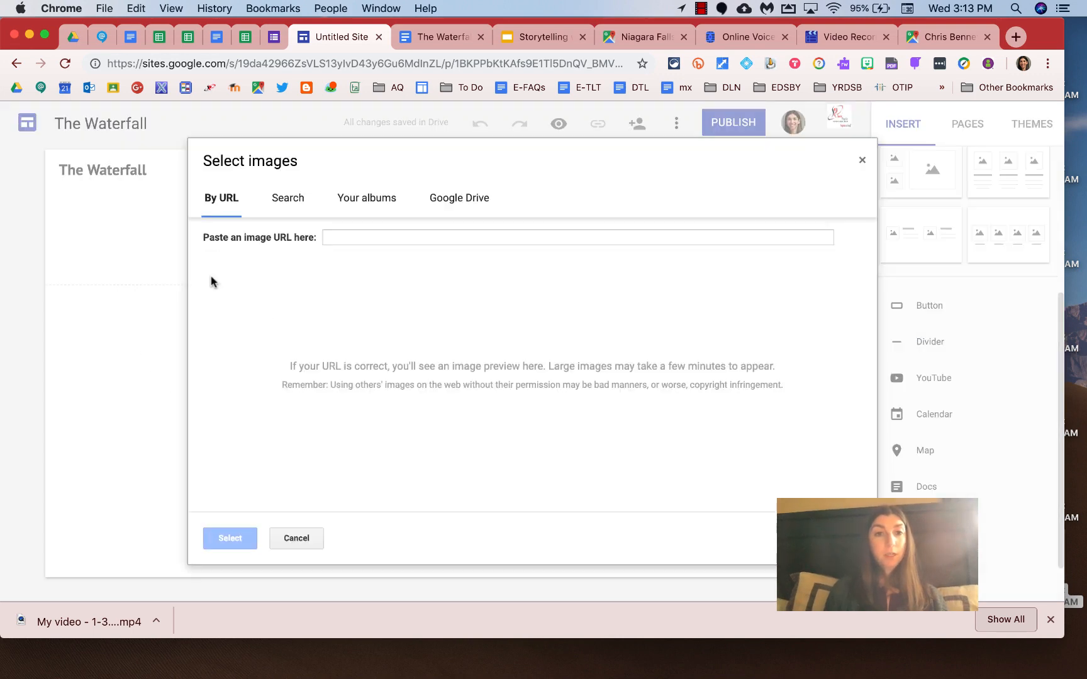
click(288, 200)
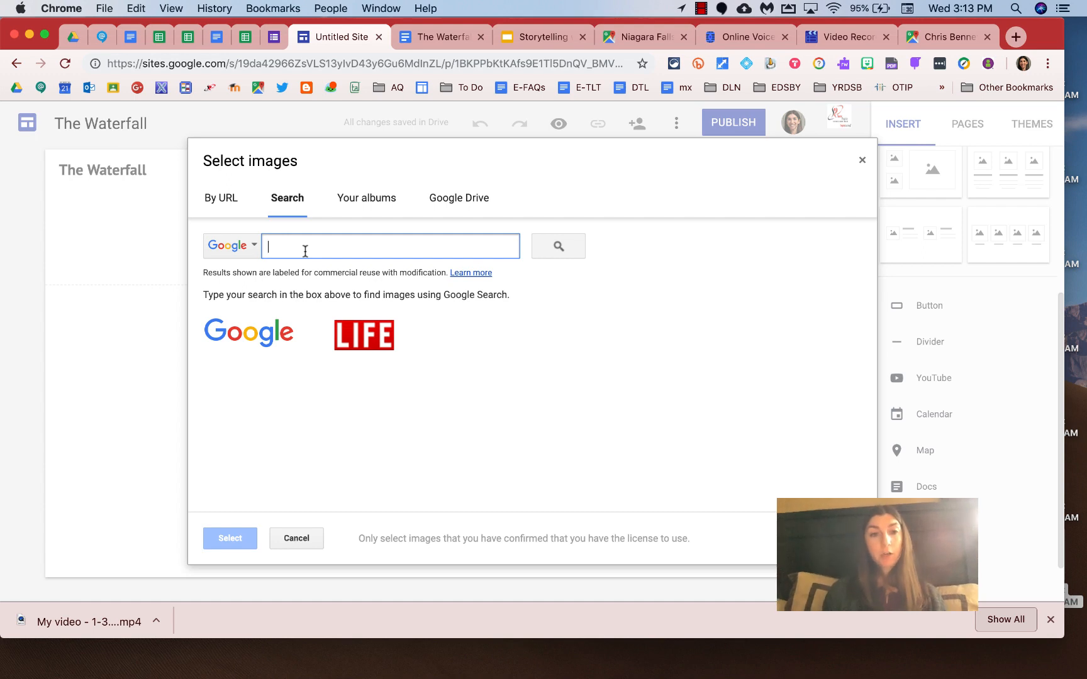
Copy the paragraph beginning "We set up camp on a sandy flat" from The Waterfall document and return to the site.
click(440, 36)
scroll(325, 348, down, 1)
triple_click(275, 325)
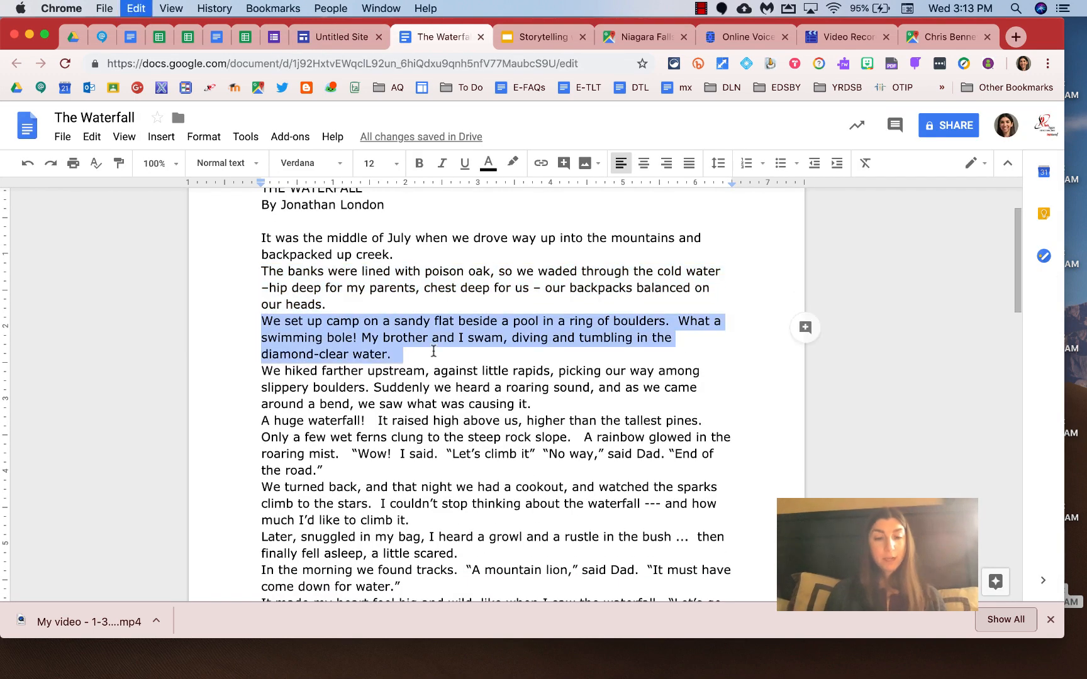
key(super+c)
click(336, 36)
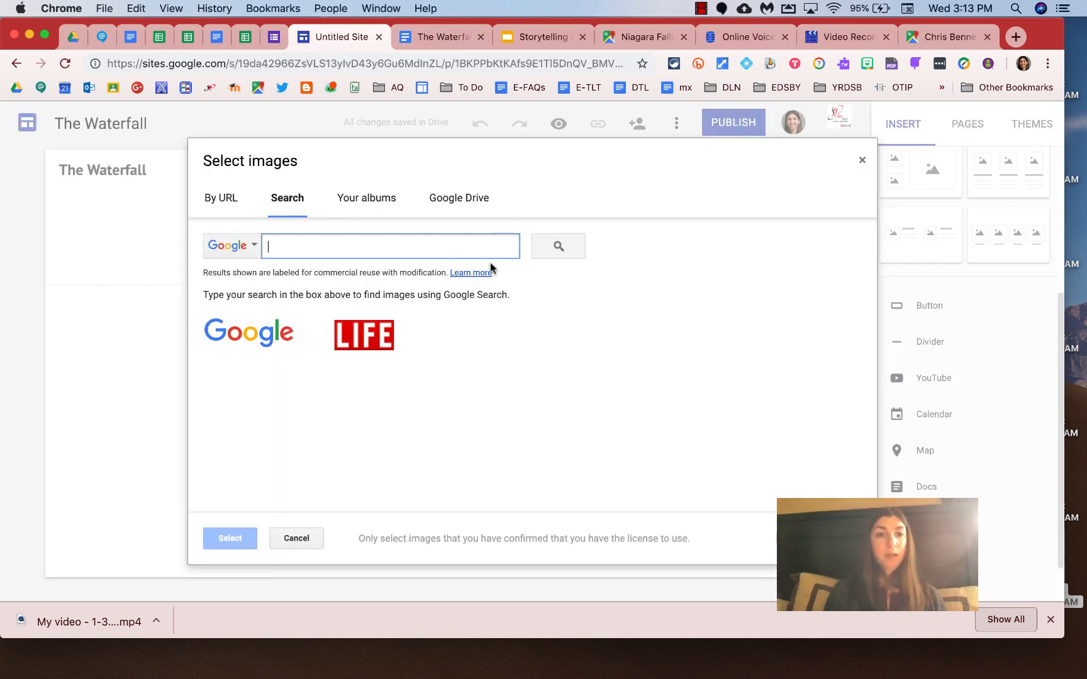
Close the image selection, paste the copied paragraph into a new text box under the Page 3 title, and remove its trailing blank line.
click(294, 538)
double_click(184, 363)
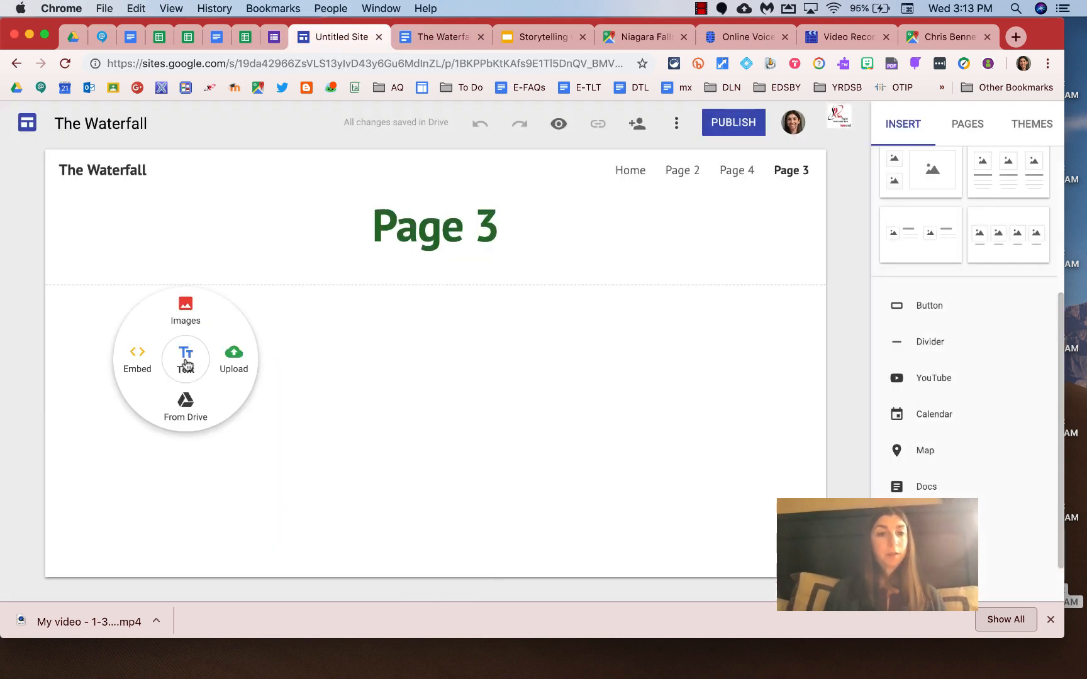
click(184, 359)
key(super+v)
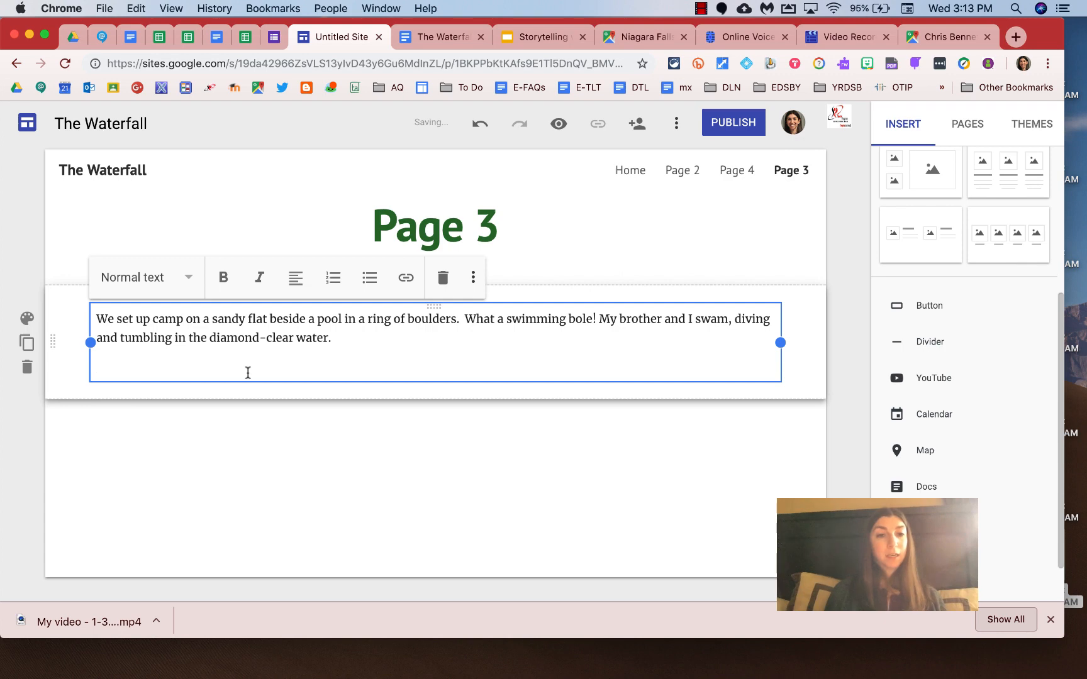
key(BackSpace)
click(151, 320)
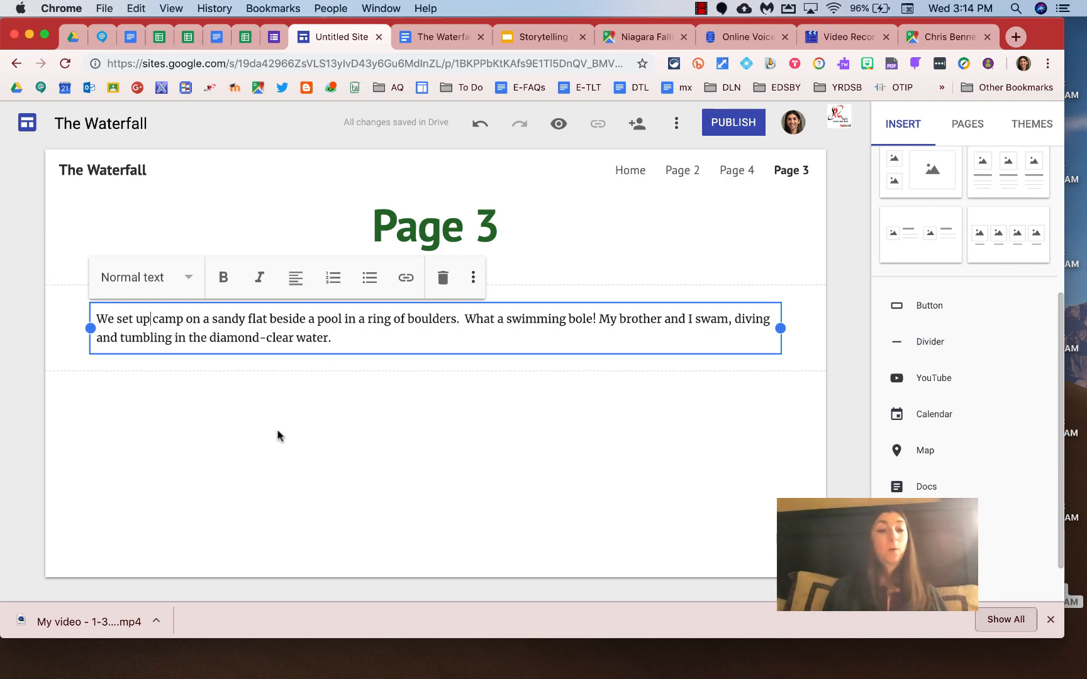
click(240, 369)
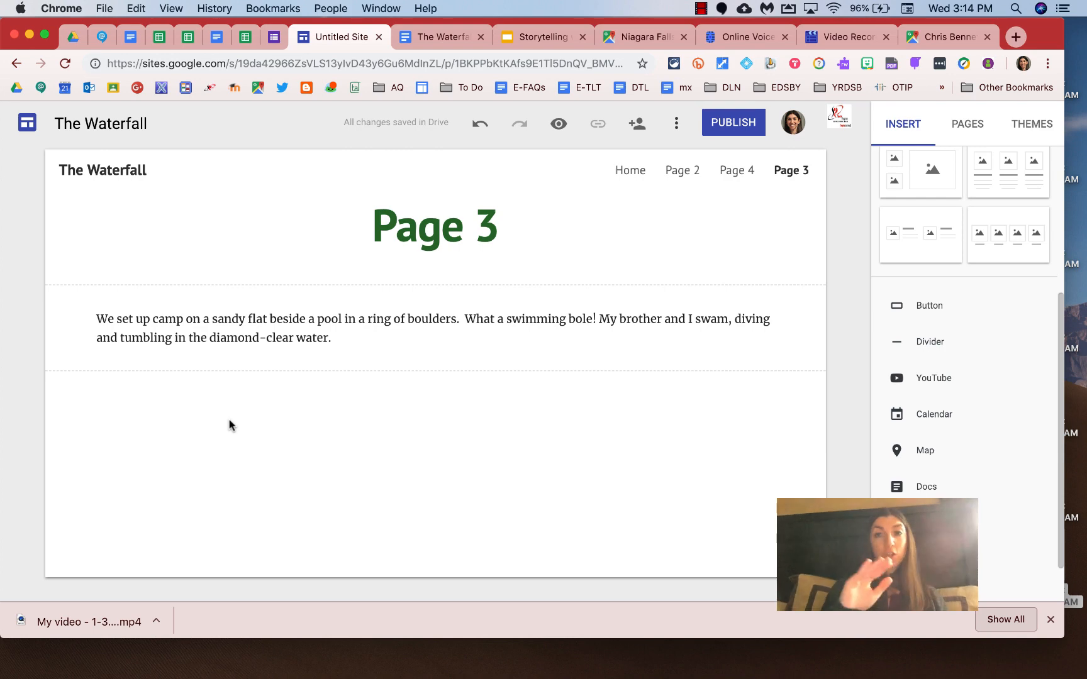
Search Google images for "clear water" and insert the photo of the boat on a mountain lake below the paragraph.
double_click(201, 380)
click(199, 332)
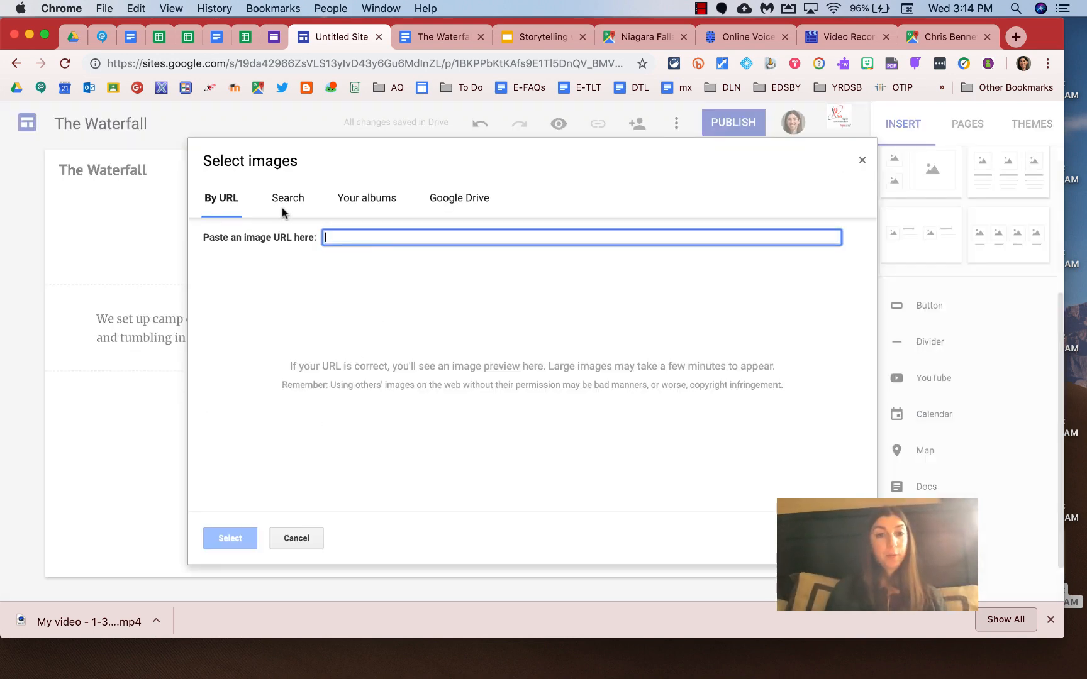
text(clear)
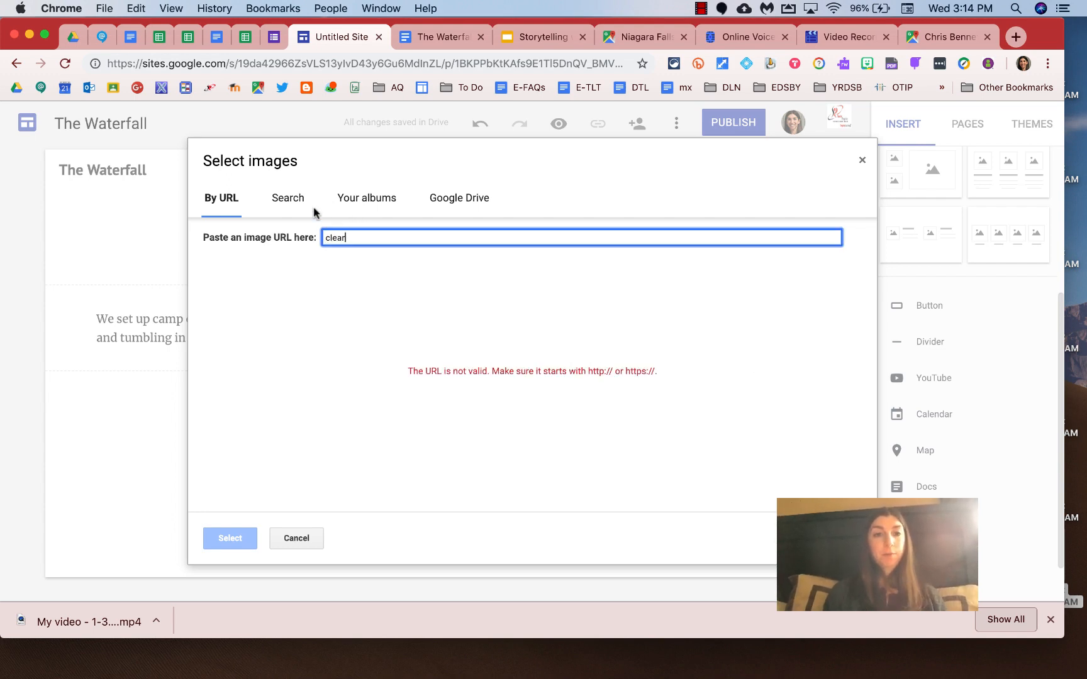
click(281, 198)
text(clear wa)
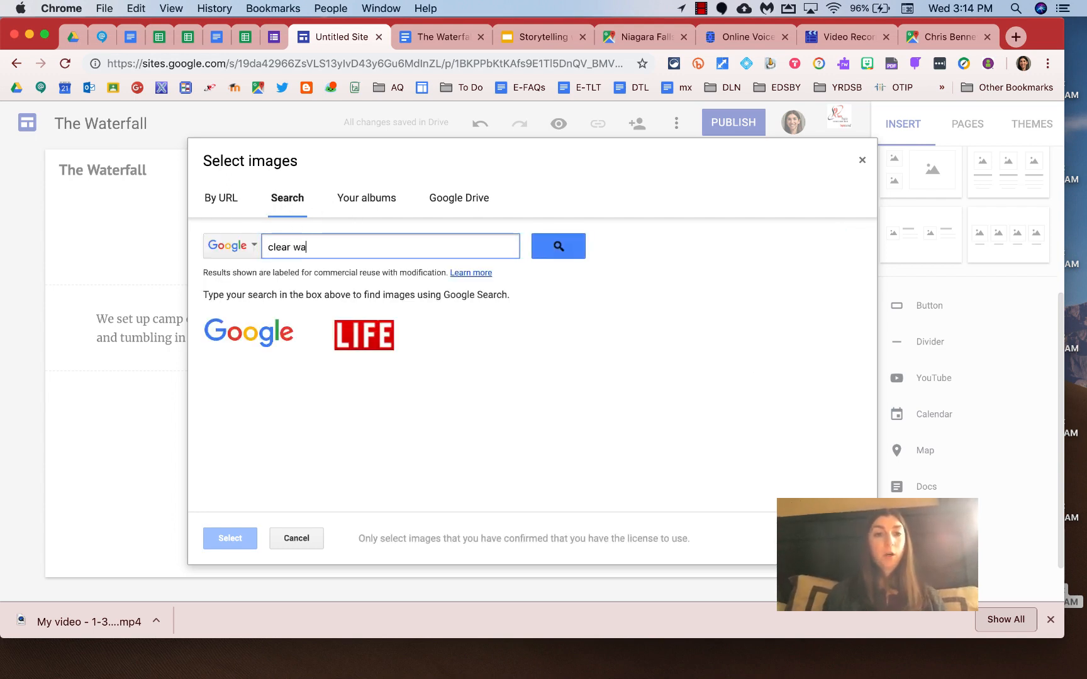
text(ter)
key(Return)
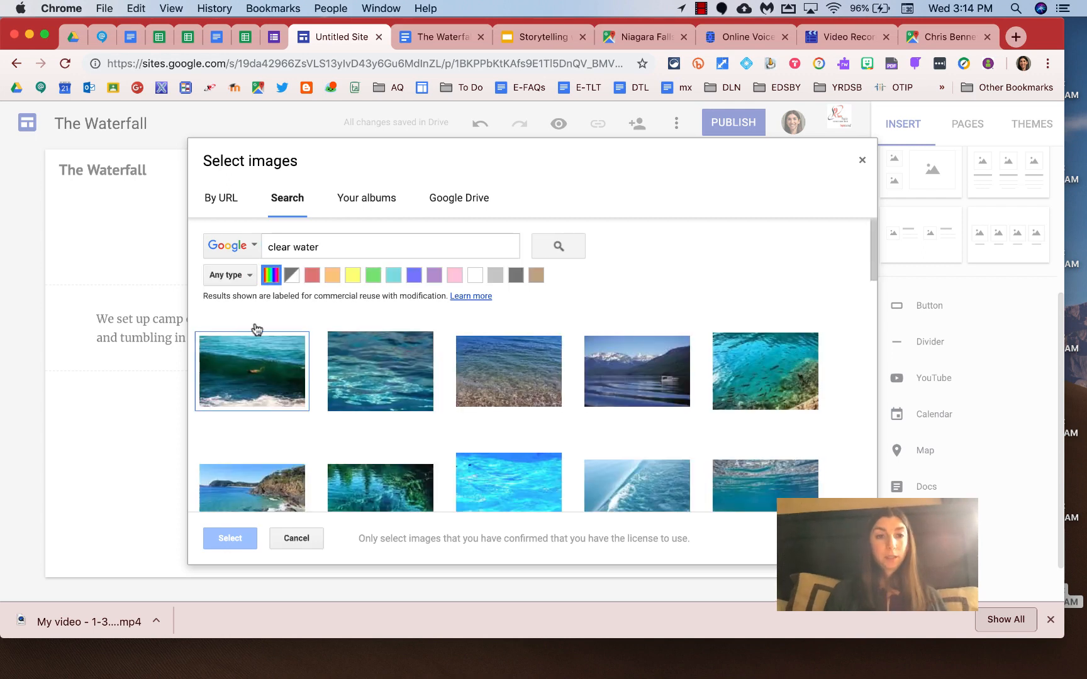
scroll(558, 405, down, 3)
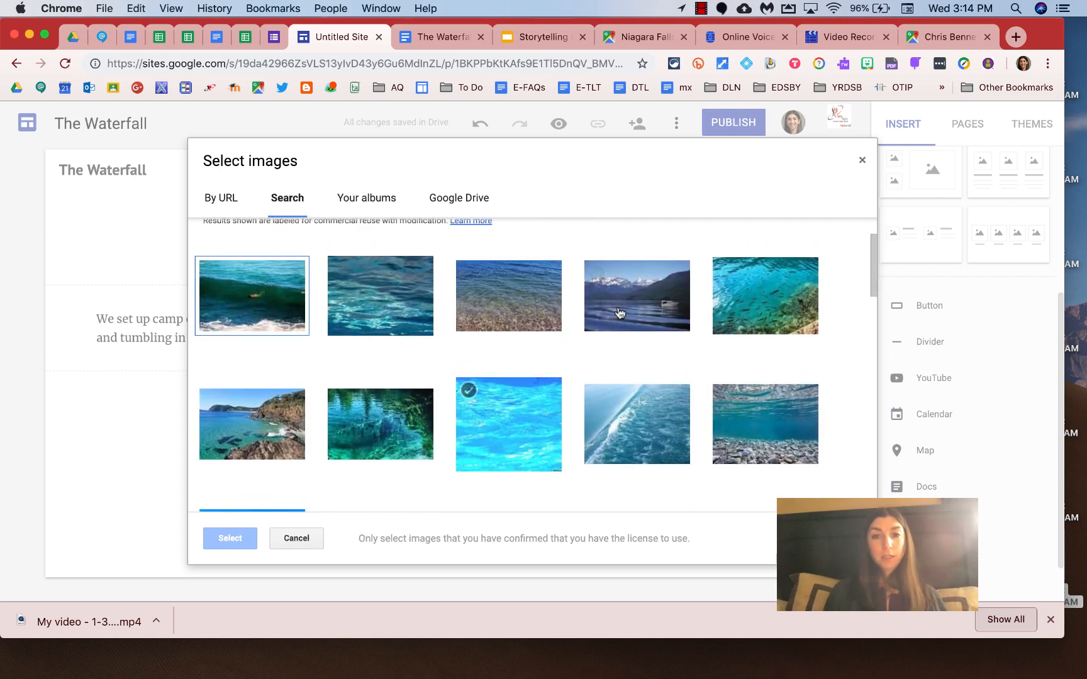
click(620, 312)
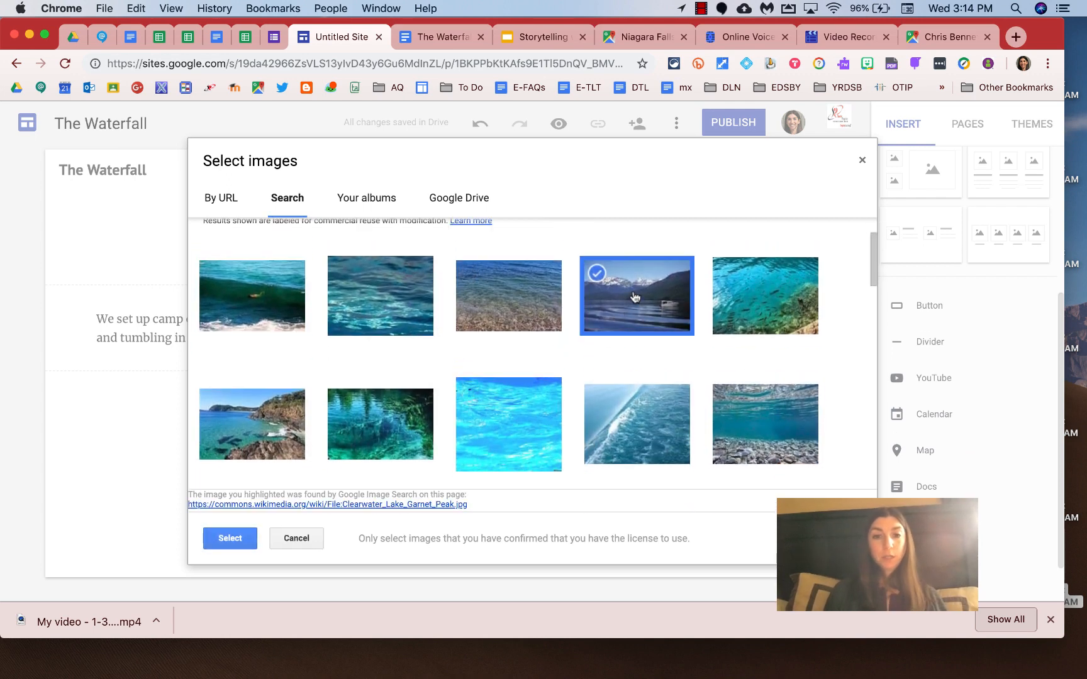
click(230, 539)
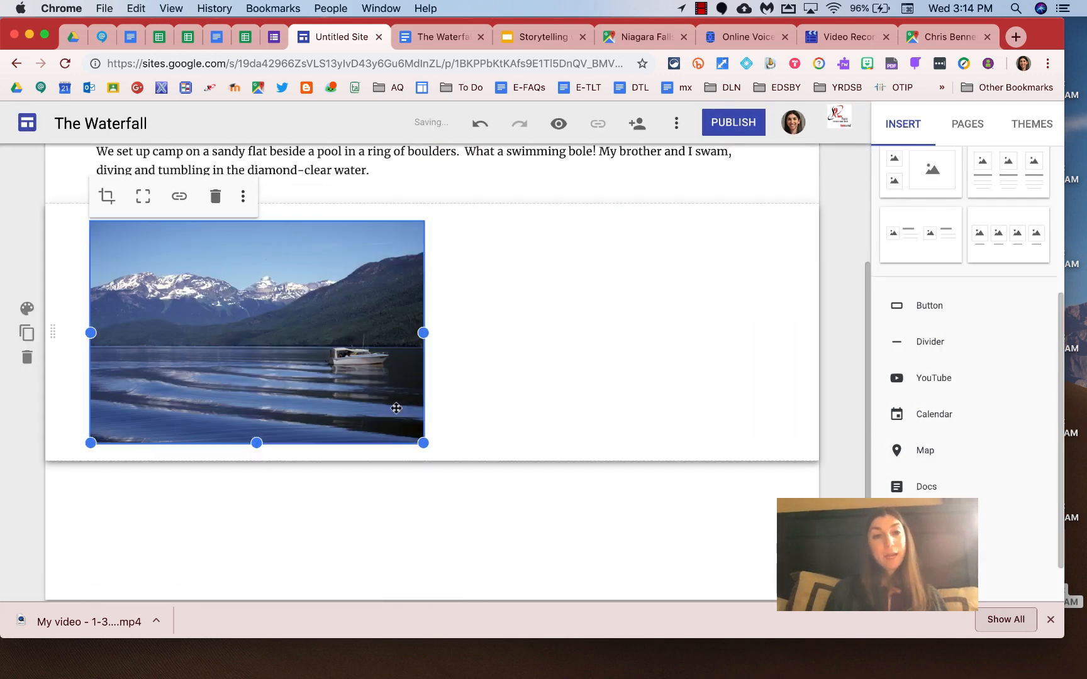
Add a new page named "Page 5" to the site.
scroll(487, 407, up, 2)
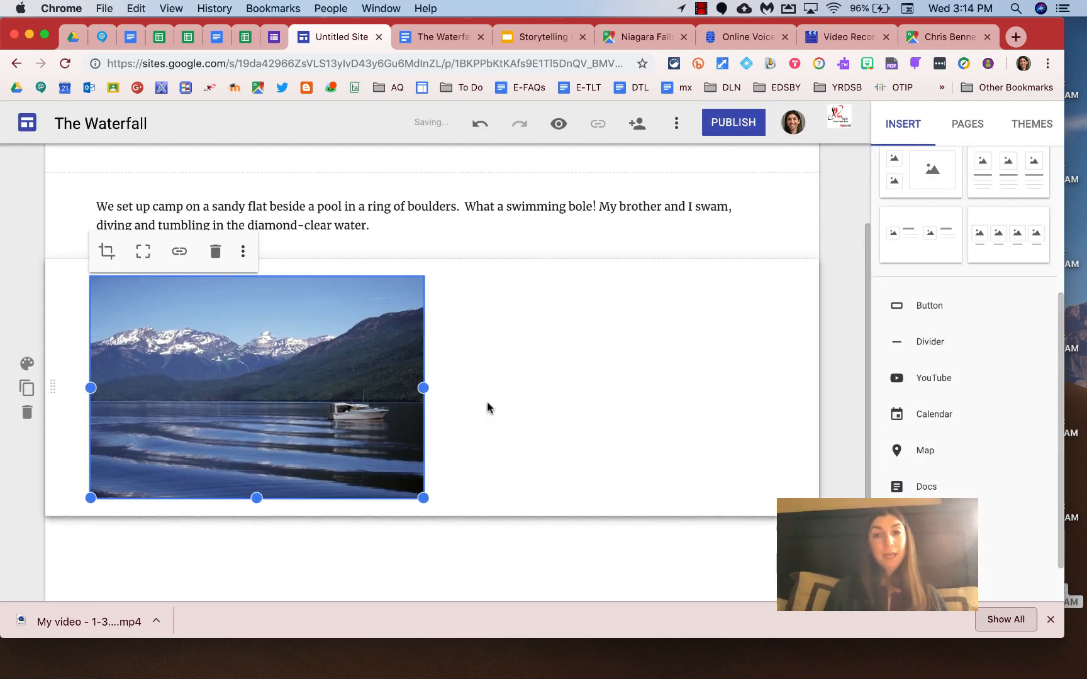
click(967, 129)
click(967, 550)
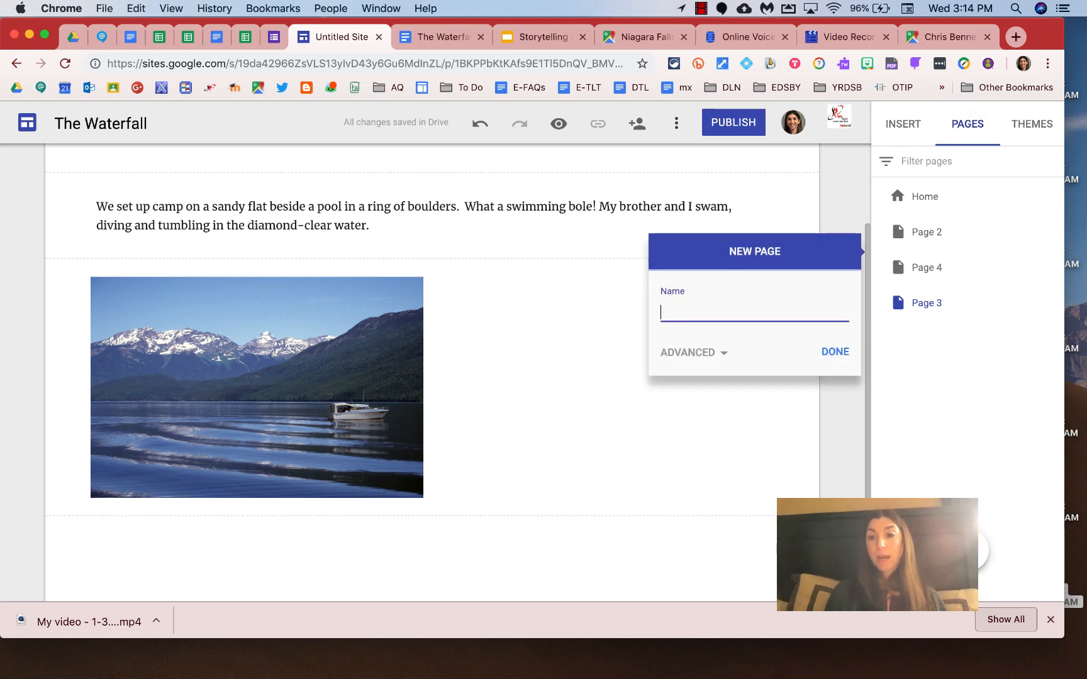
text(Page 5)
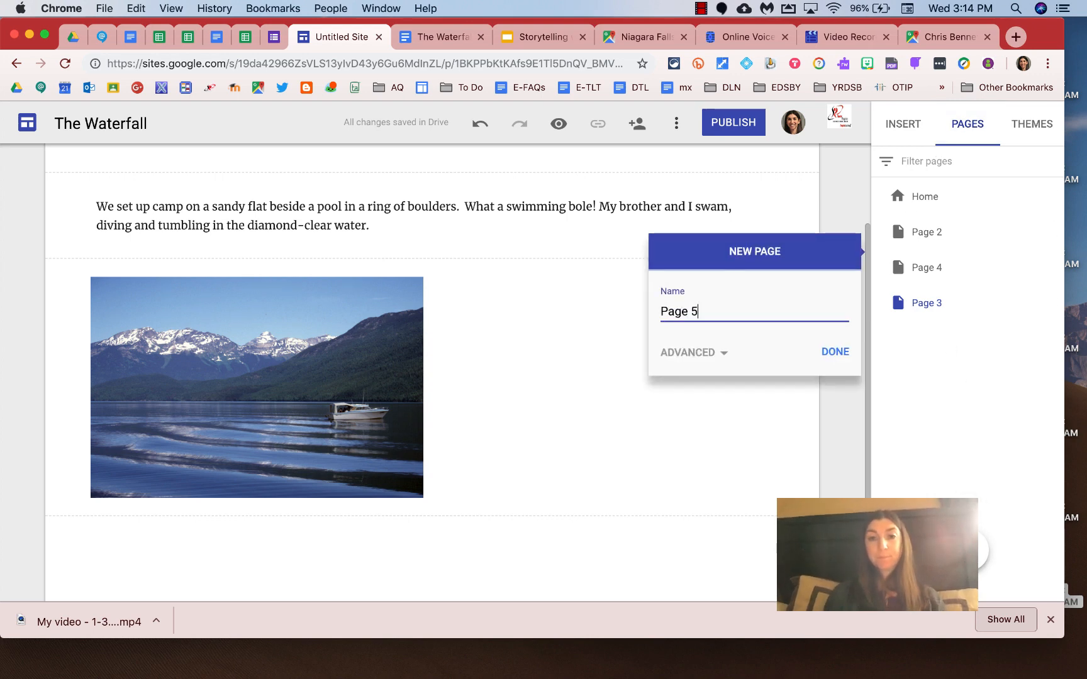
click(833, 352)
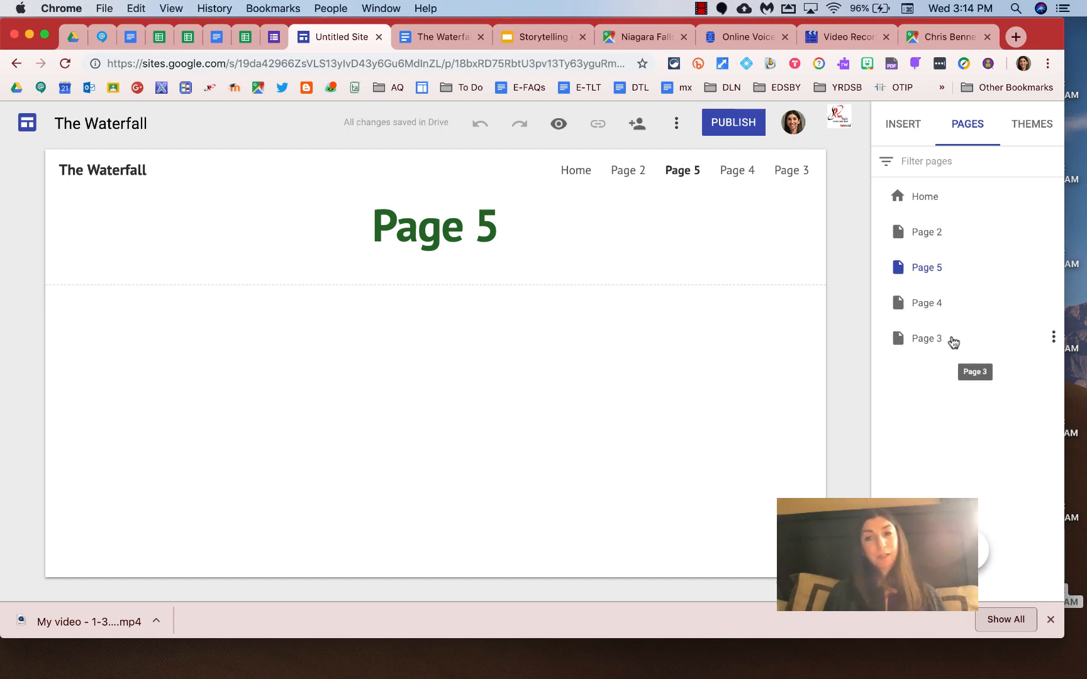
Reorder the site's pages as Home, Page 2, Page 3, Page 4, Page 5, all at top level, and return to Page 3.
drag(952, 341, 932, 266)
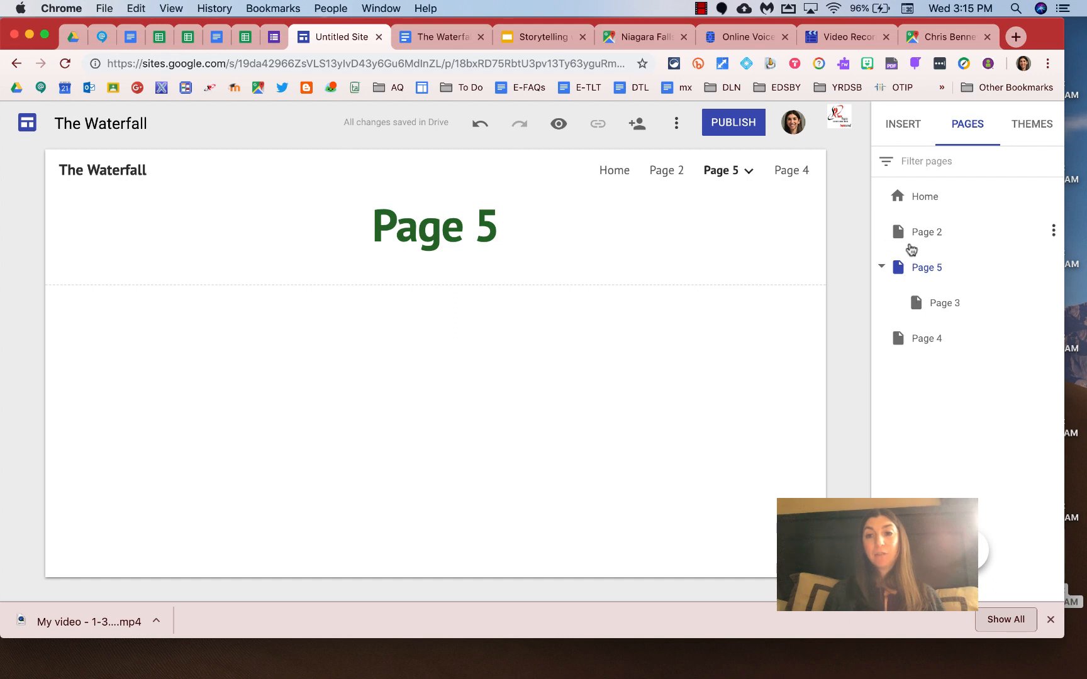
drag(951, 302, 939, 256)
drag(929, 338, 924, 294)
click(926, 338)
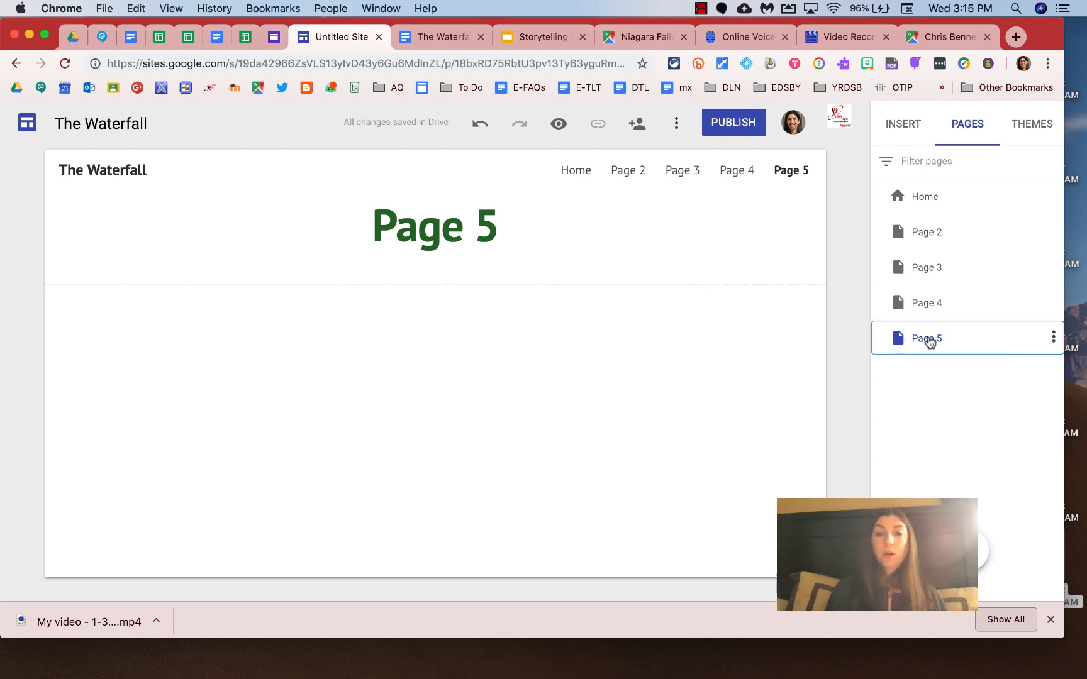
click(922, 305)
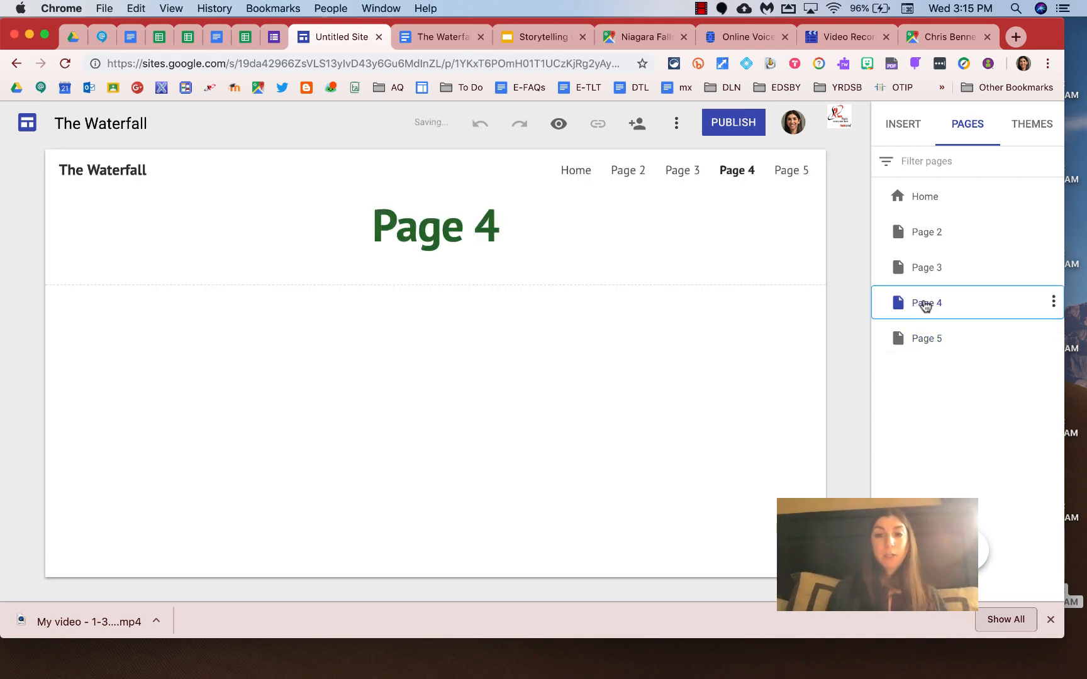
click(942, 264)
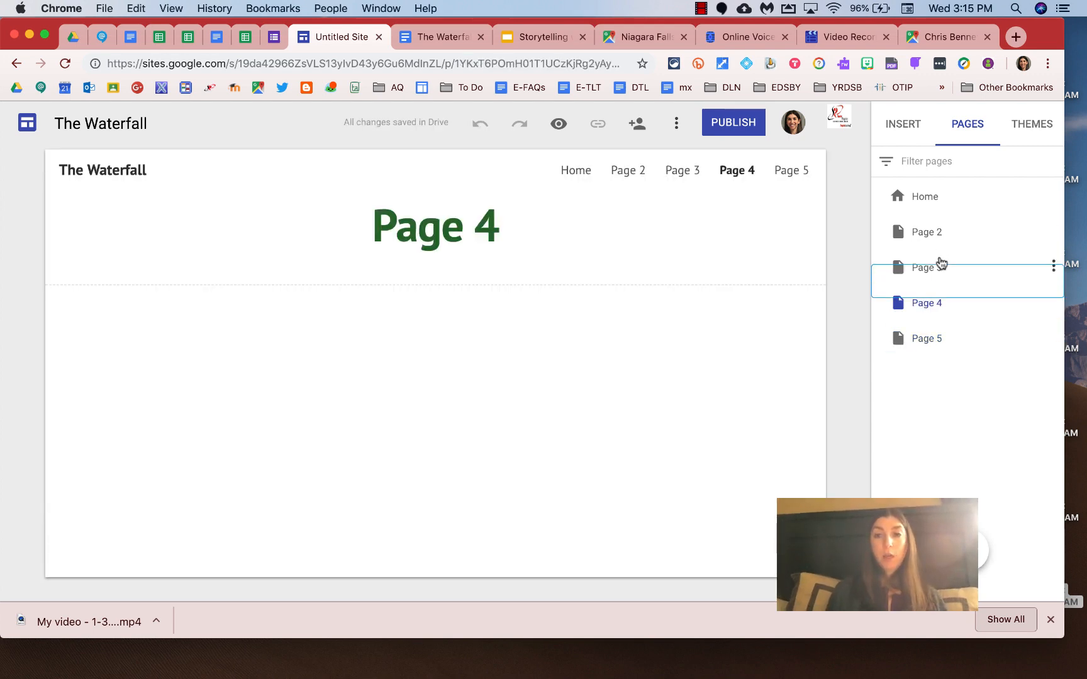
scroll(531, 500, down, 3)
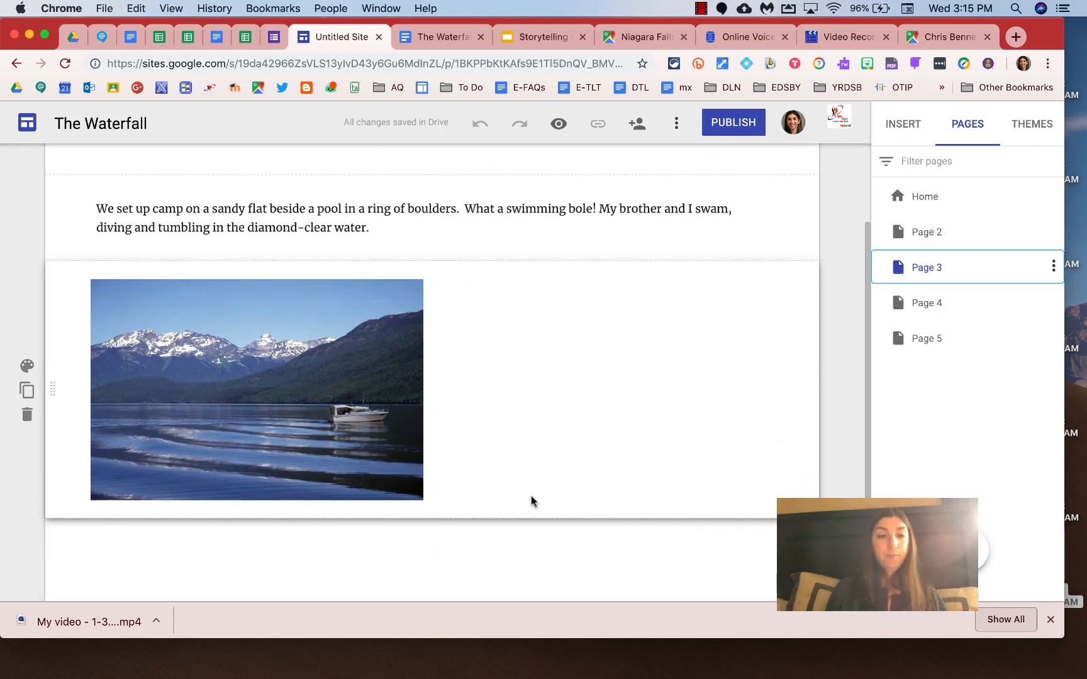
Link the lake and mountain photo on Page 3 to the site's Page 5.
click(228, 372)
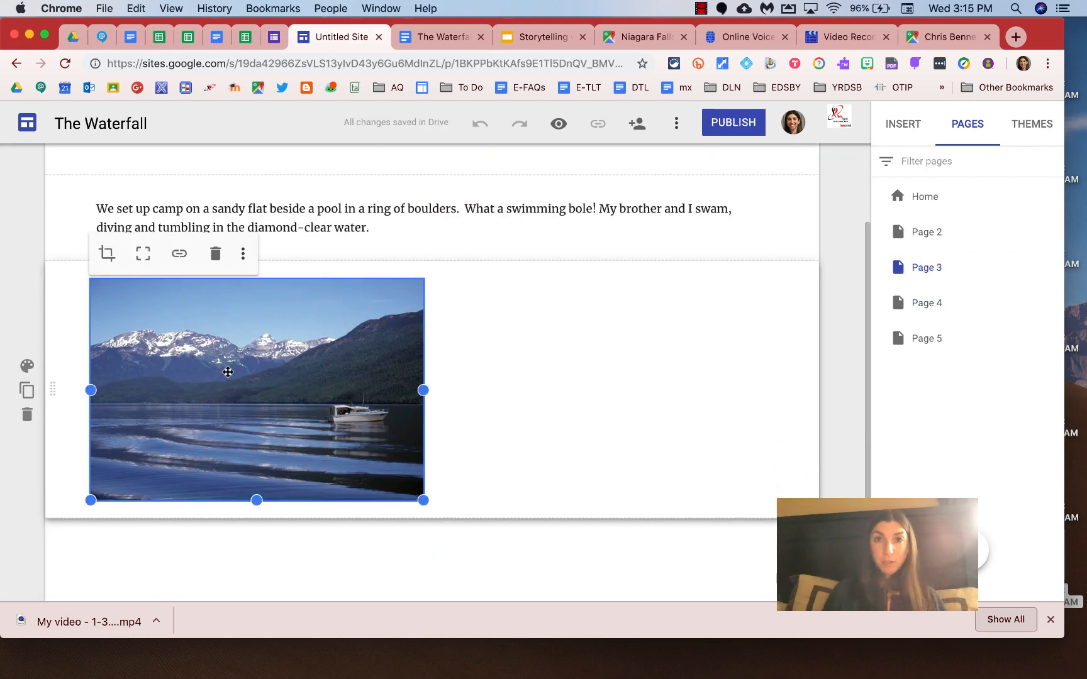
click(180, 258)
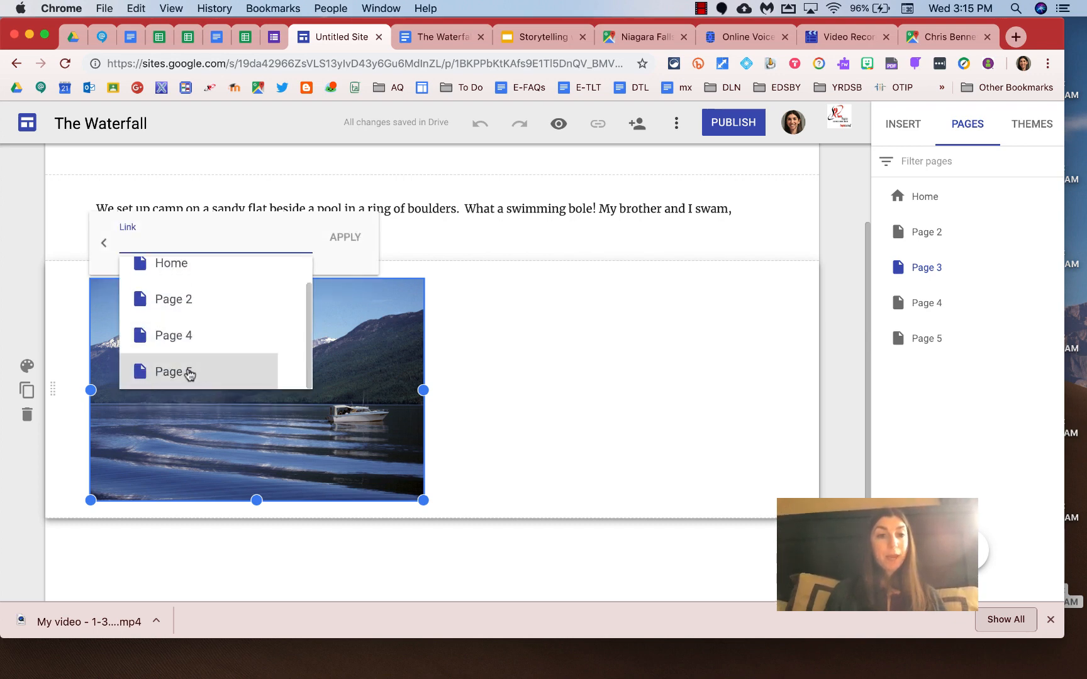
click(190, 373)
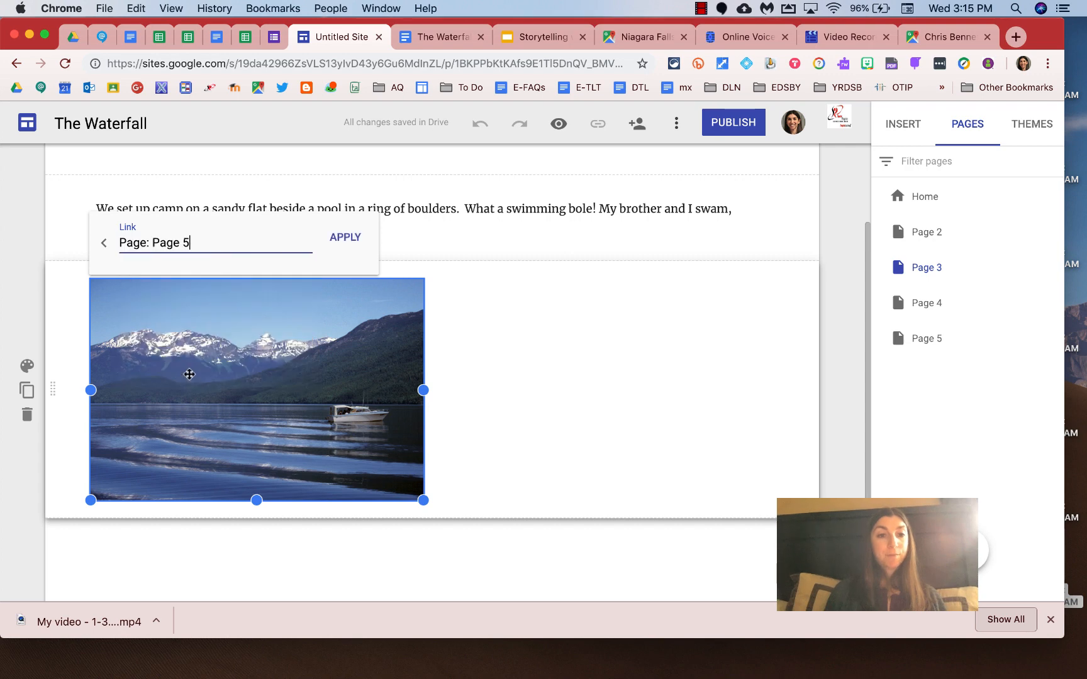
click(355, 249)
click(546, 413)
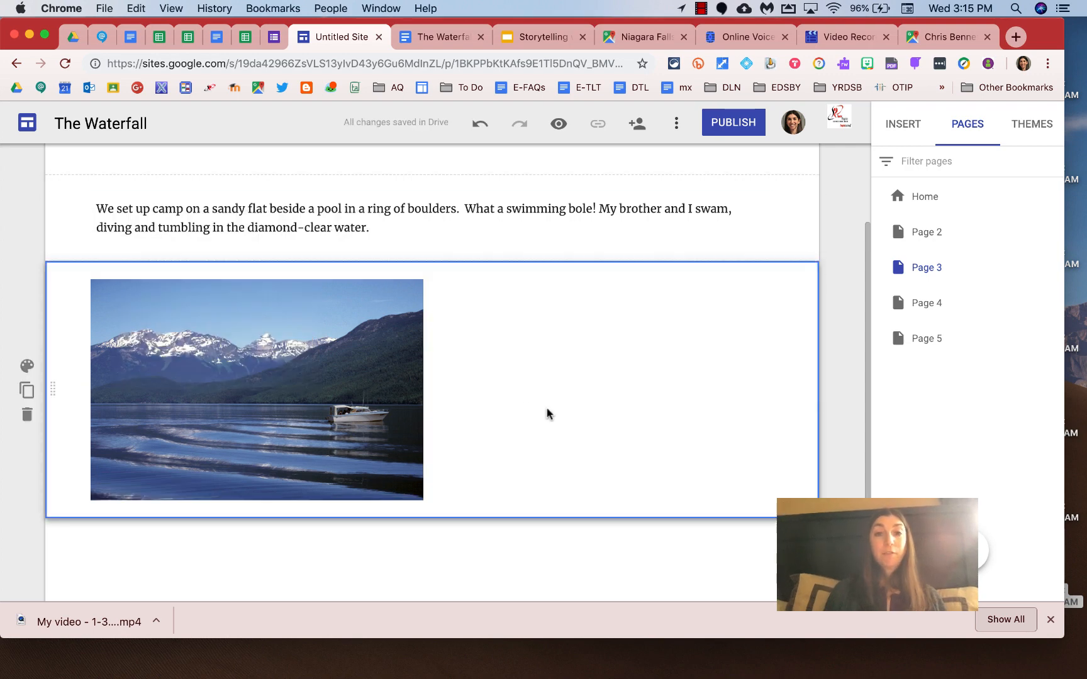
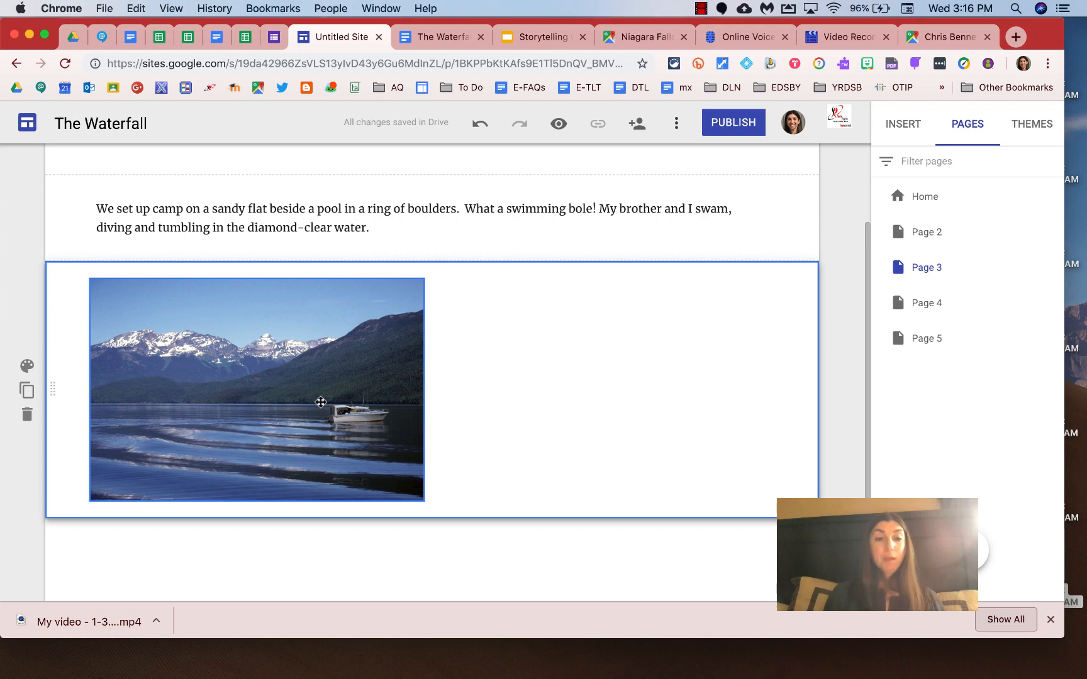
Search Google for "mountain boulders" in the Street View browser tab and open the Cross Mountain Boulders result from Mountain Project.
click(950, 36)
click(749, 127)
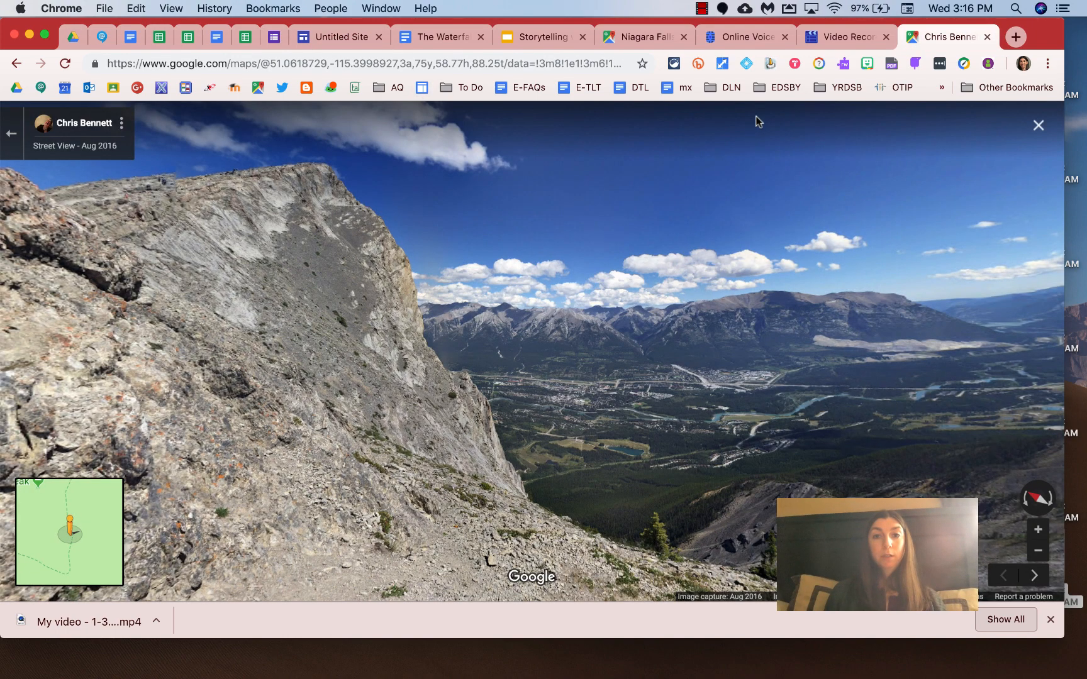
click(591, 62)
text(mo)
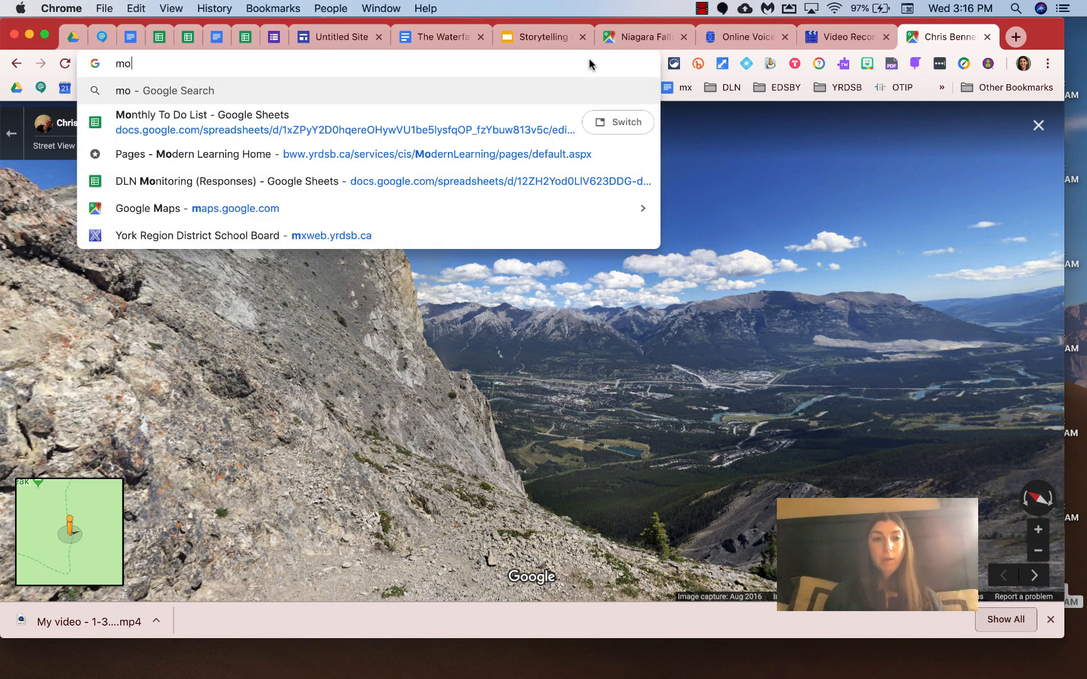
text(untain boulders)
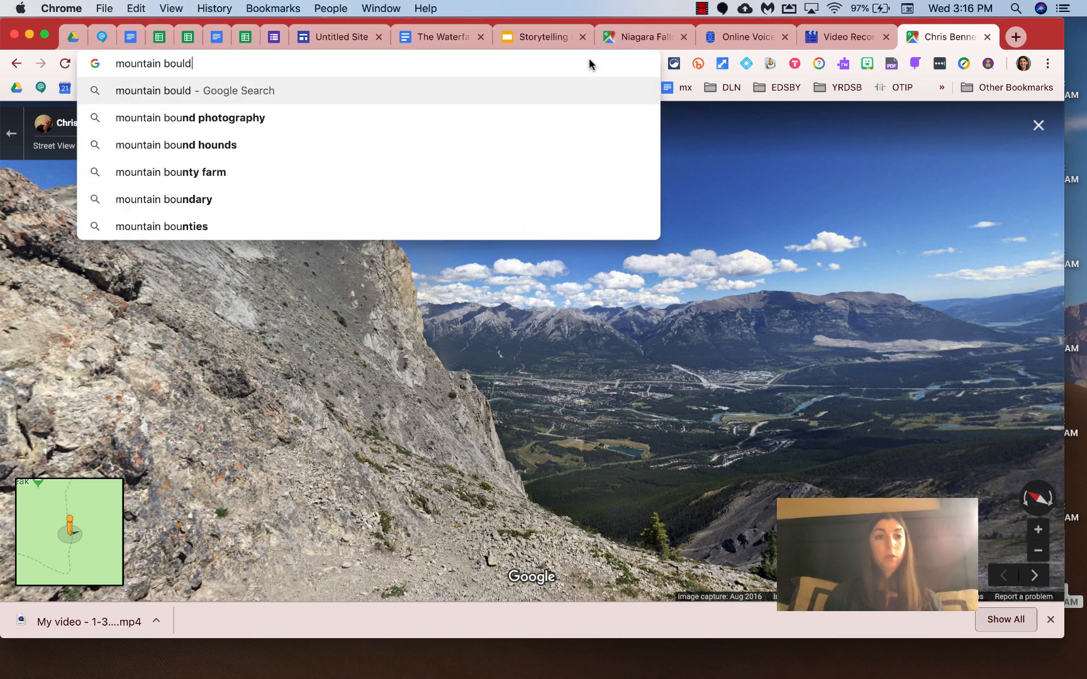
key(Return)
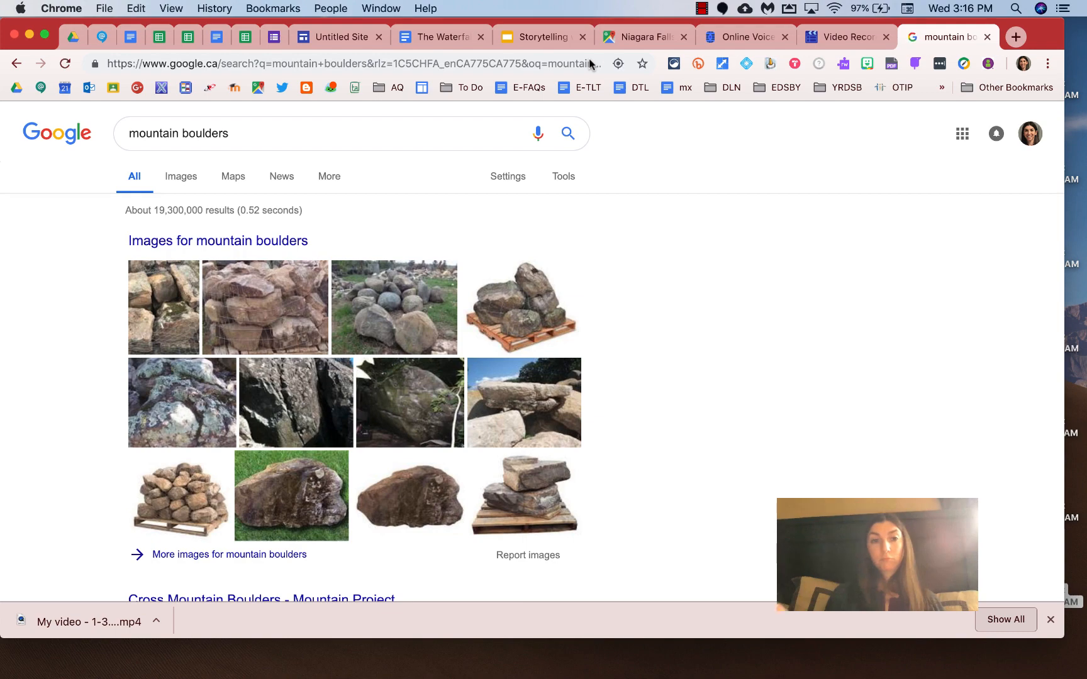
scroll(189, 342, down, 4)
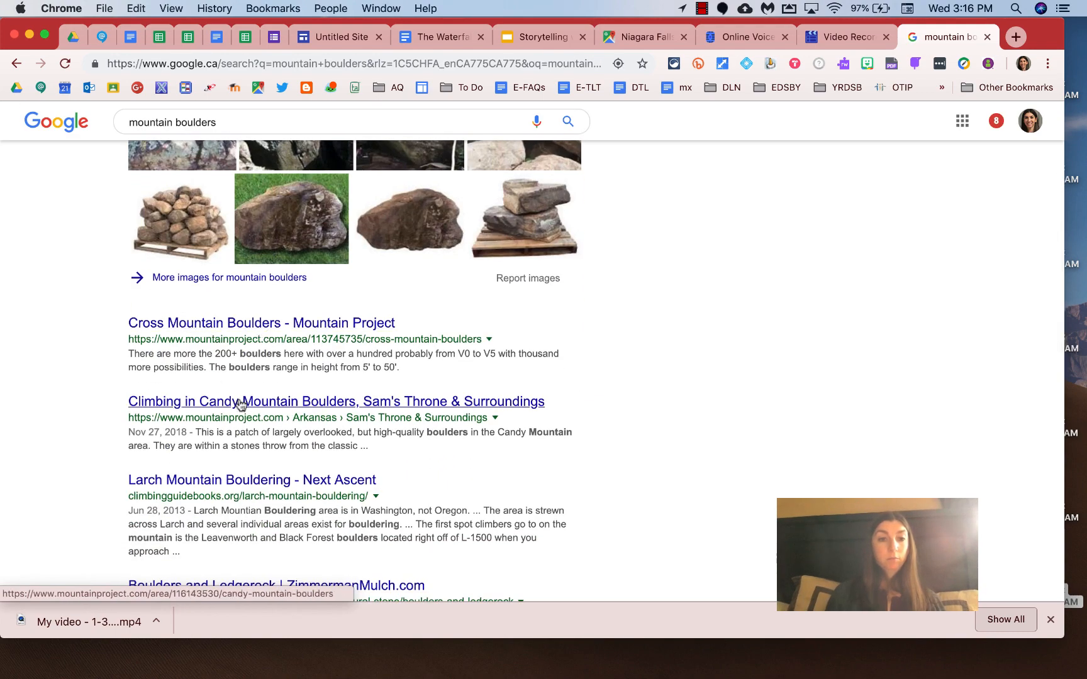
click(260, 324)
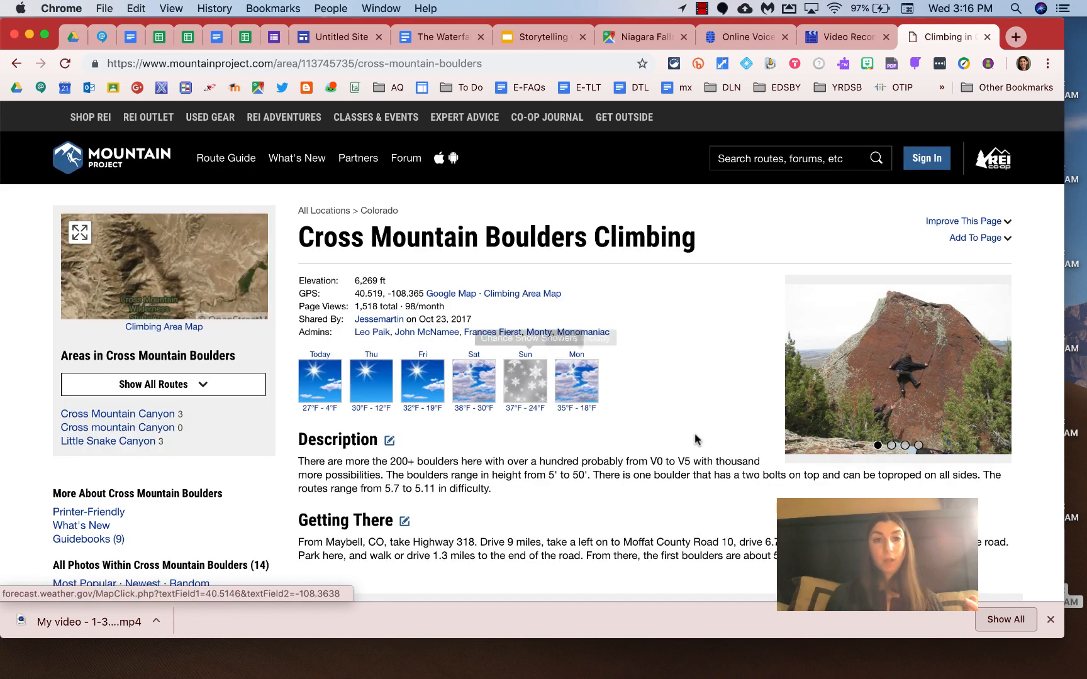
Copy the Cross Mountain Boulders page address and use it in Google Sites to replace the lake photo's existing link on Page 3.
click(445, 71)
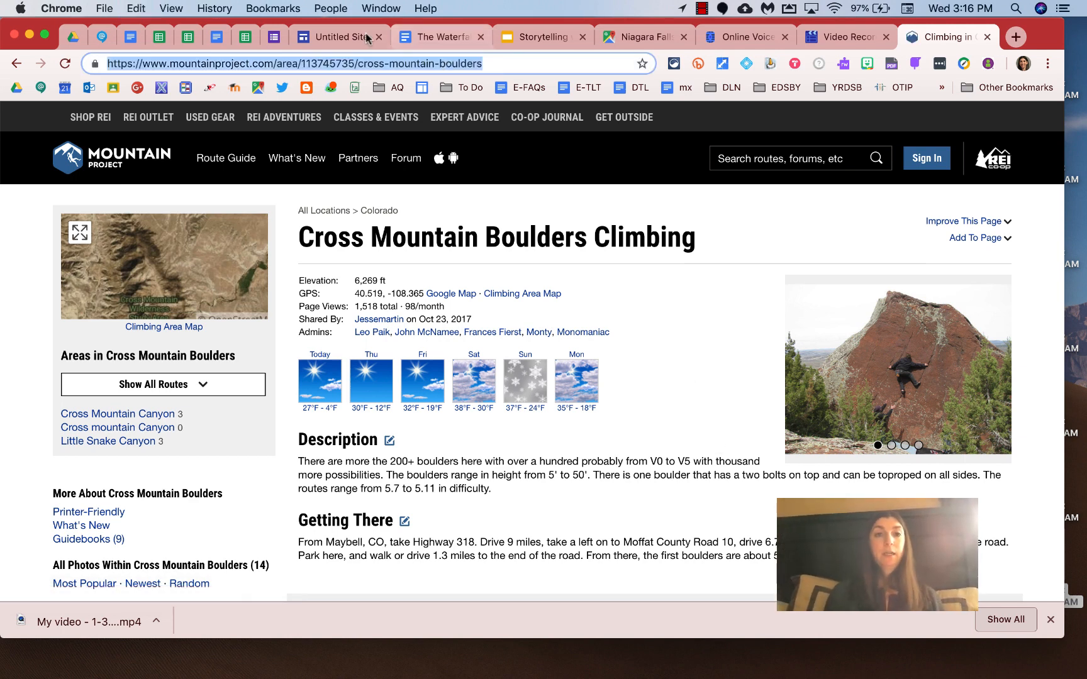
click(327, 36)
click(250, 339)
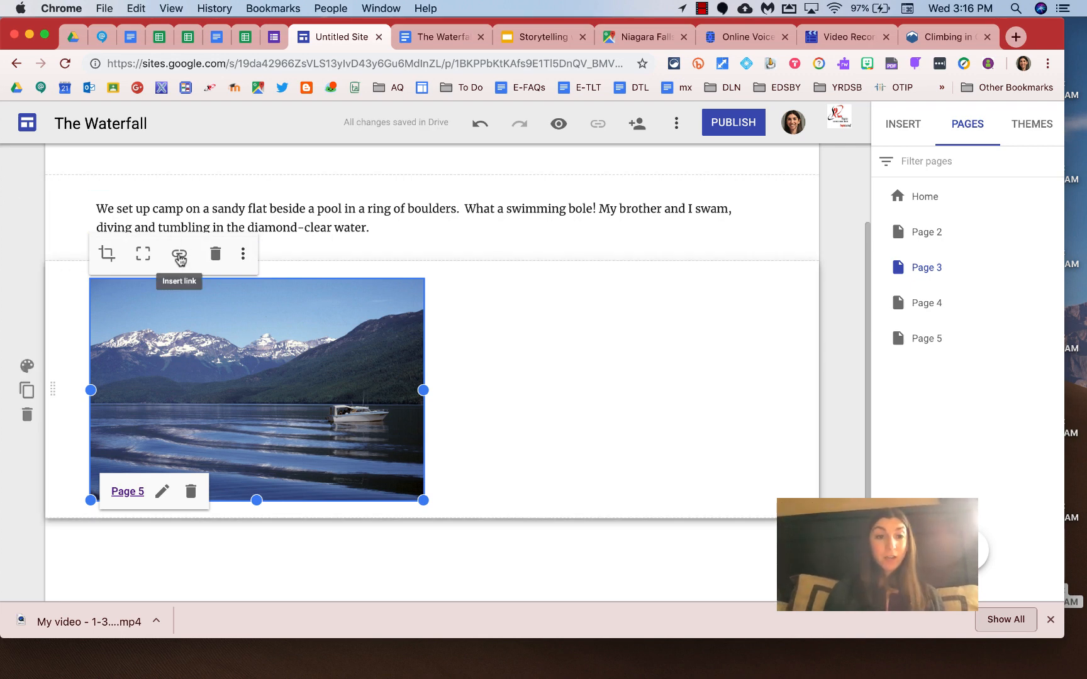
click(163, 491)
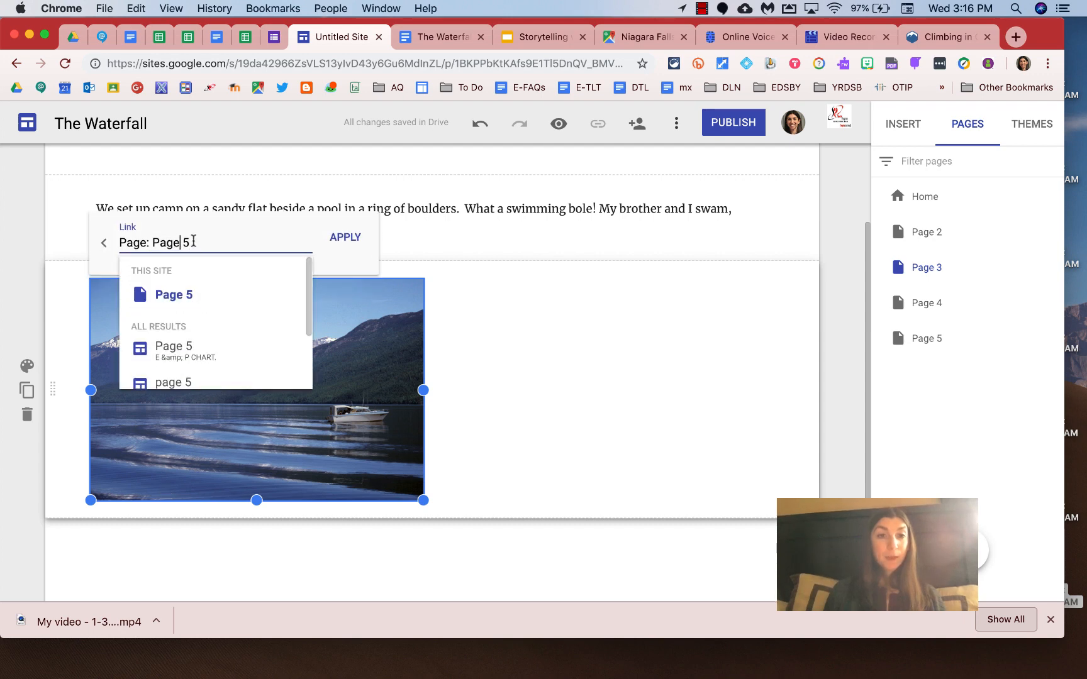
drag(191, 243, 110, 245)
key(BackSpace)
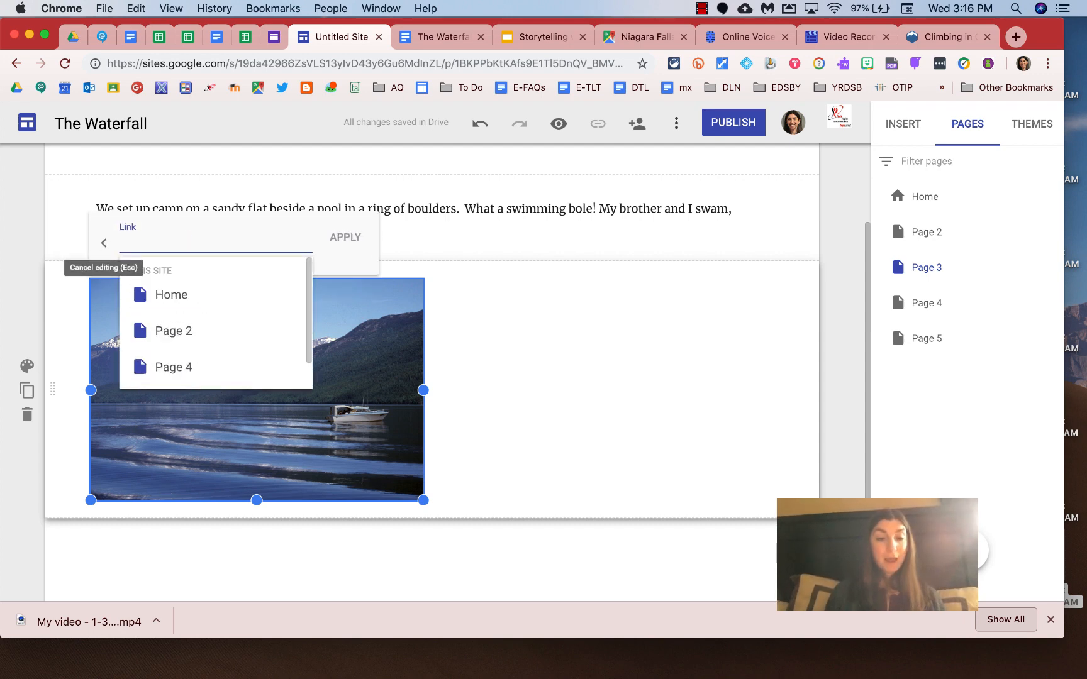
key(super+v)
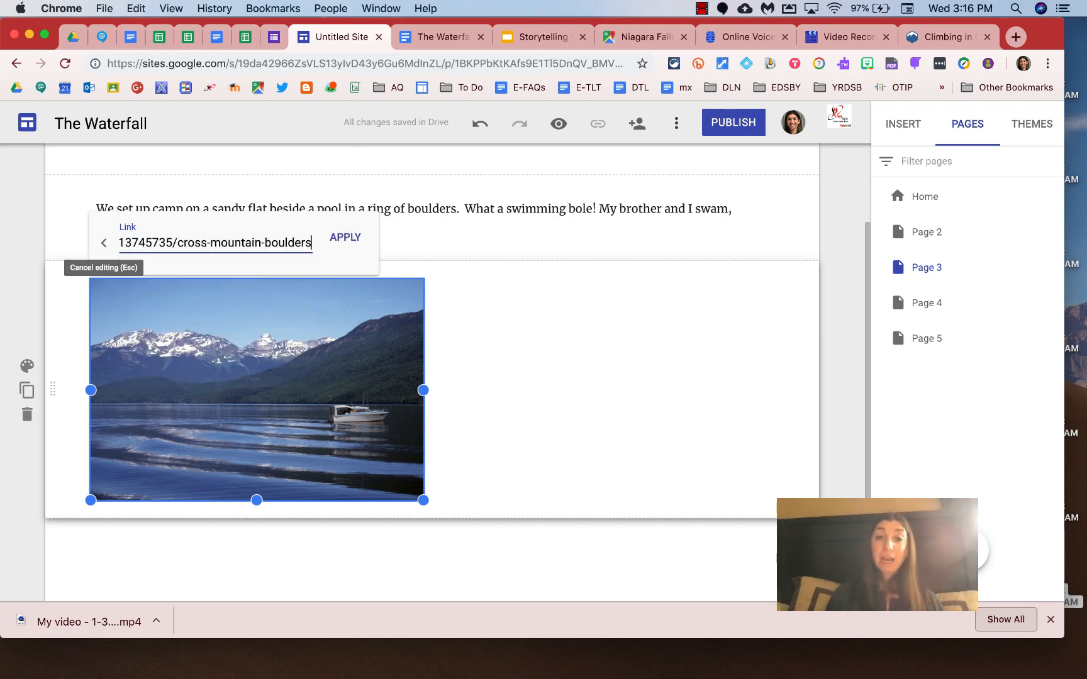
click(344, 238)
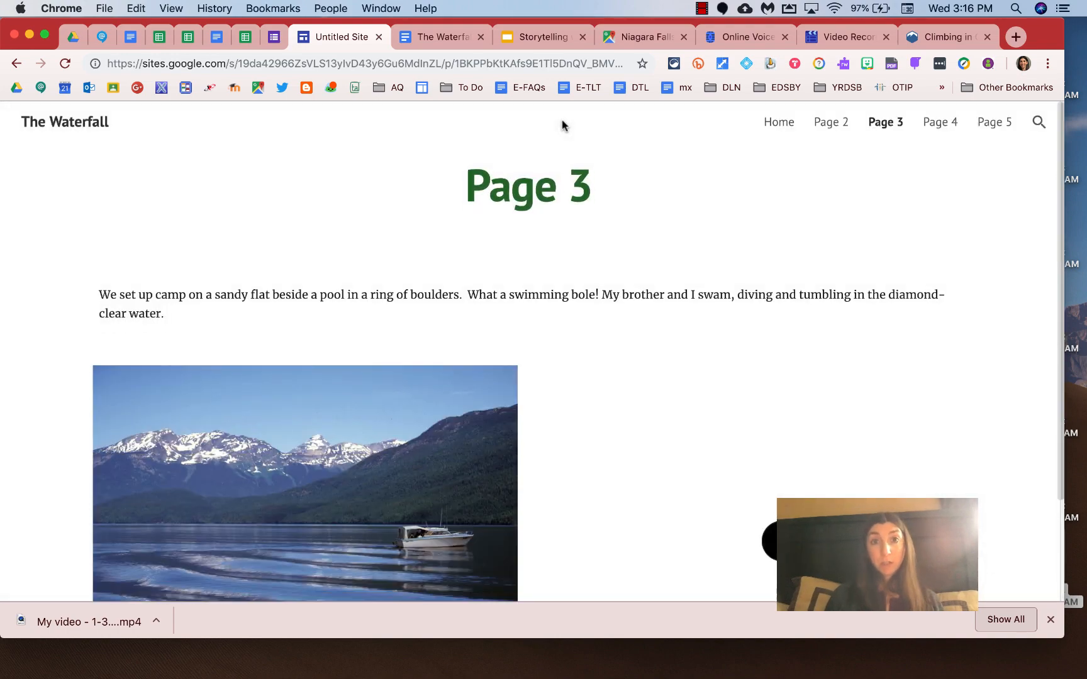
Test the lake photo's link in the site preview, close the page it opens, and return to the site editor.
scroll(562, 124, down, 2)
click(305, 368)
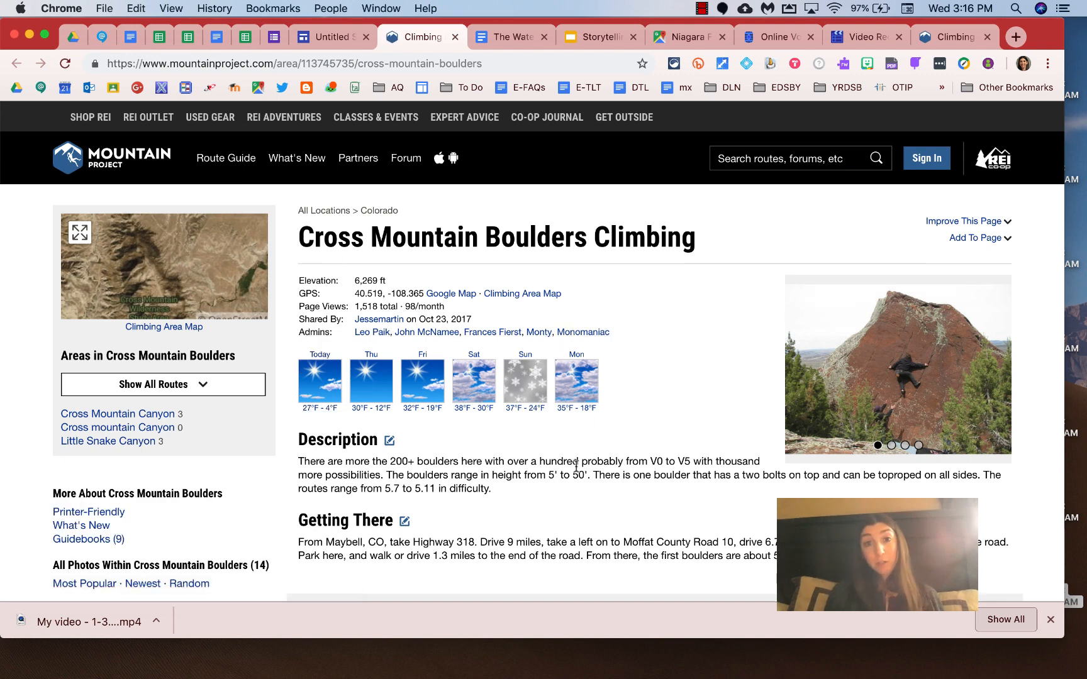
click(454, 37)
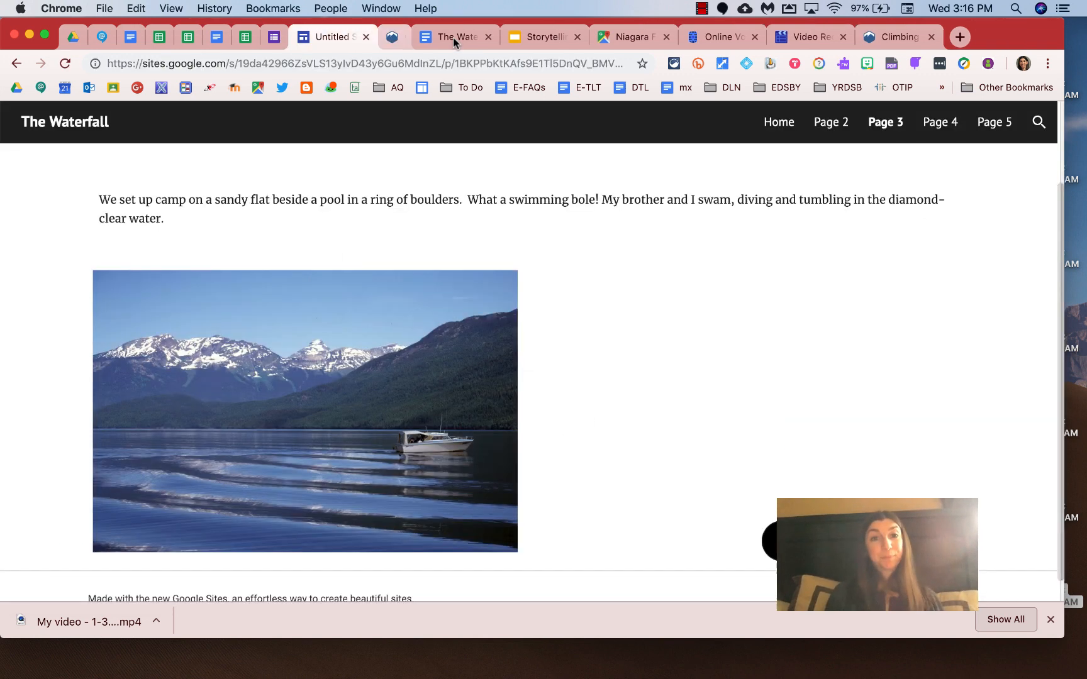
click(327, 37)
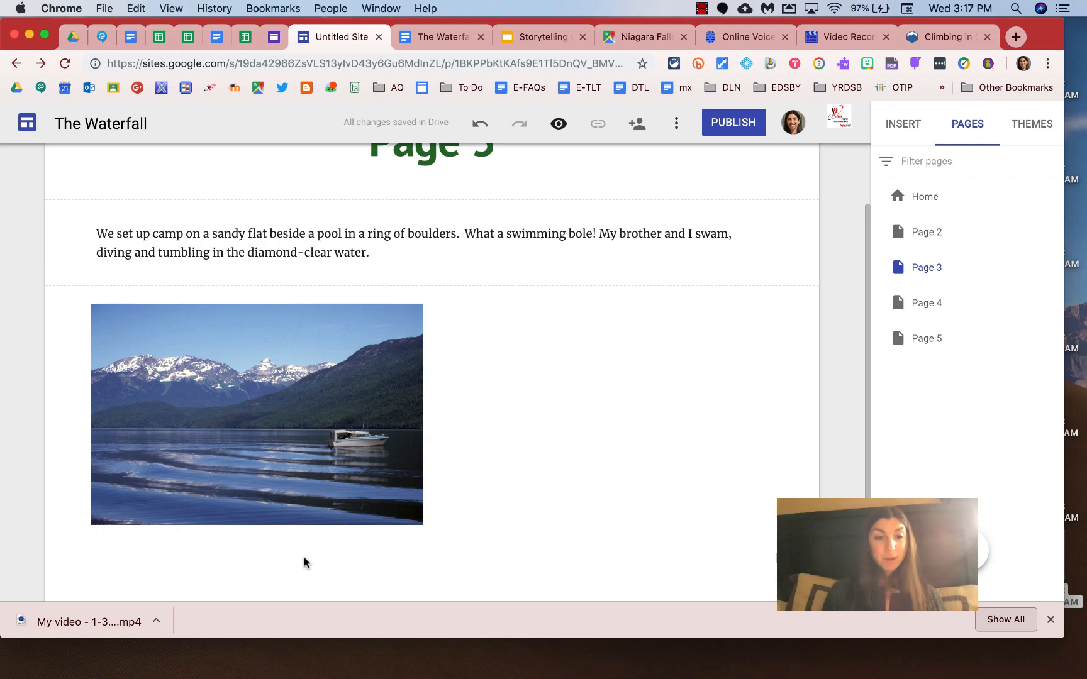
Copy the paragraph beginning "We hiked farther upstream" from The Waterfall document in Google Docs.
click(429, 39)
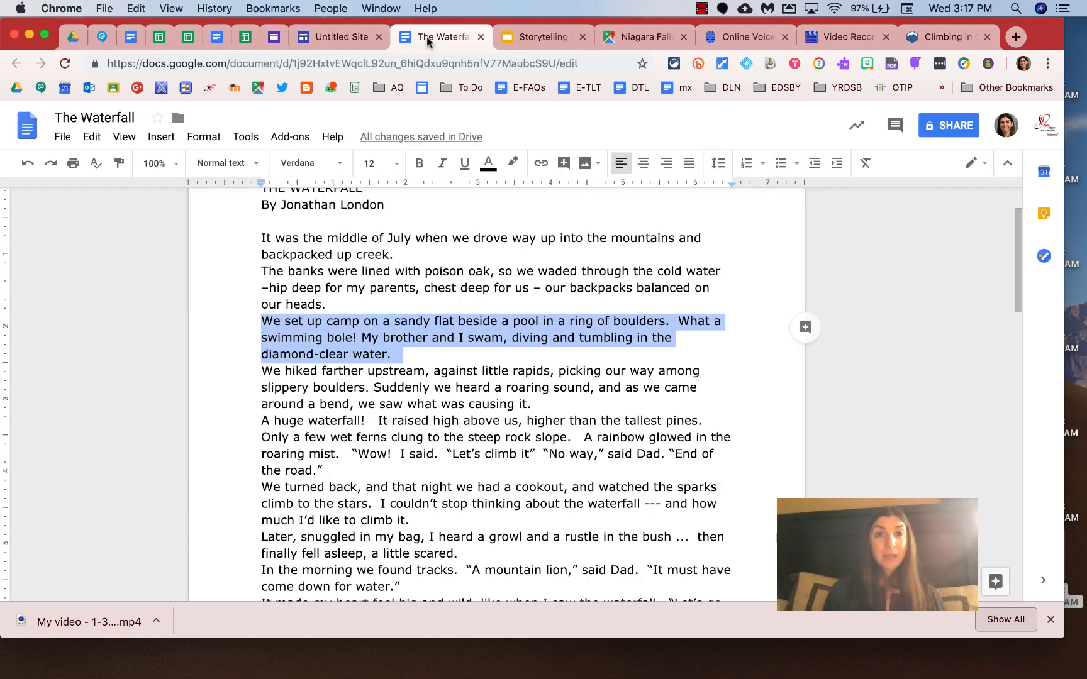
drag(261, 373, 563, 404)
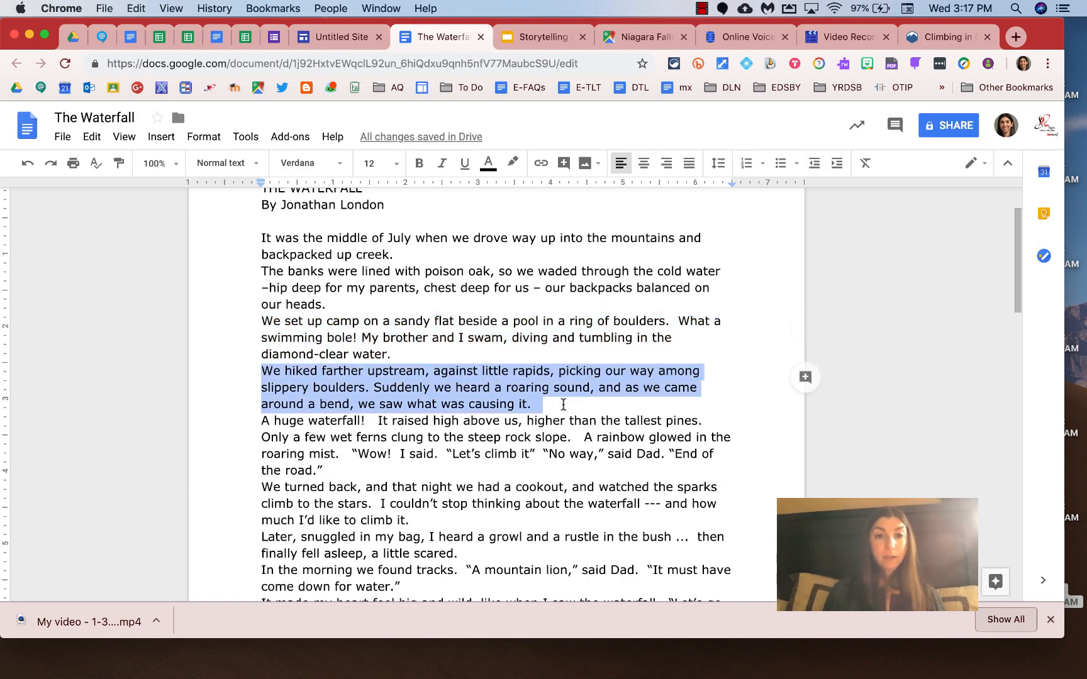
key(super+c)
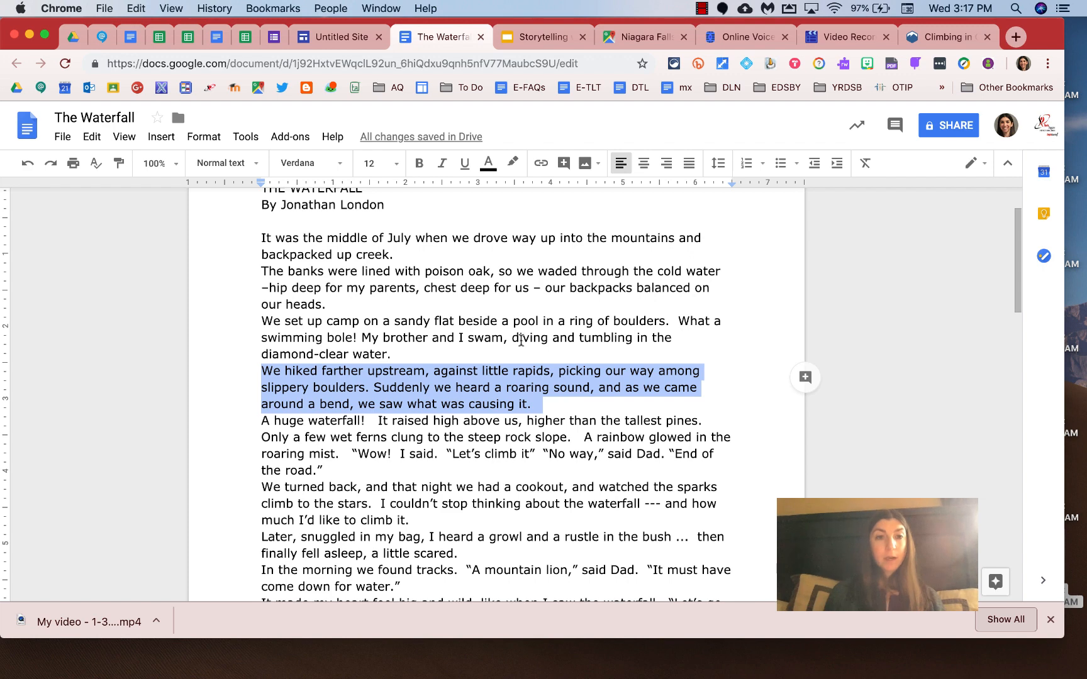
Paste the copied paragraph into a new text box below the lake photo on Page 3 of the Google Sites site.
click(329, 42)
double_click(253, 563)
click(252, 556)
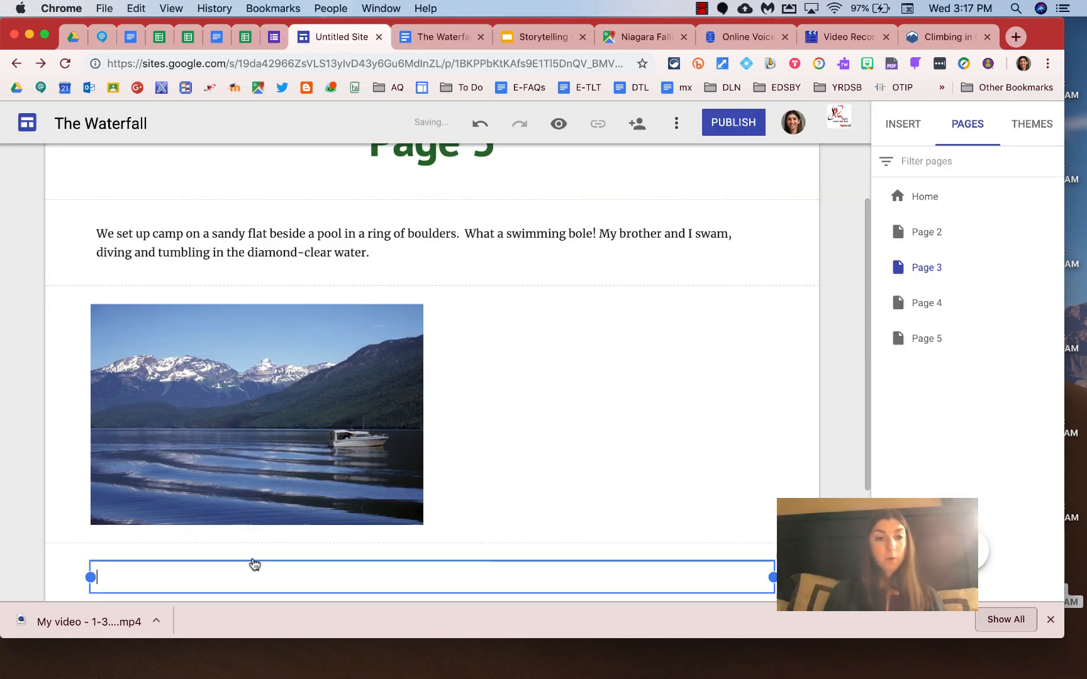
key(super+v)
key(BackSpace)
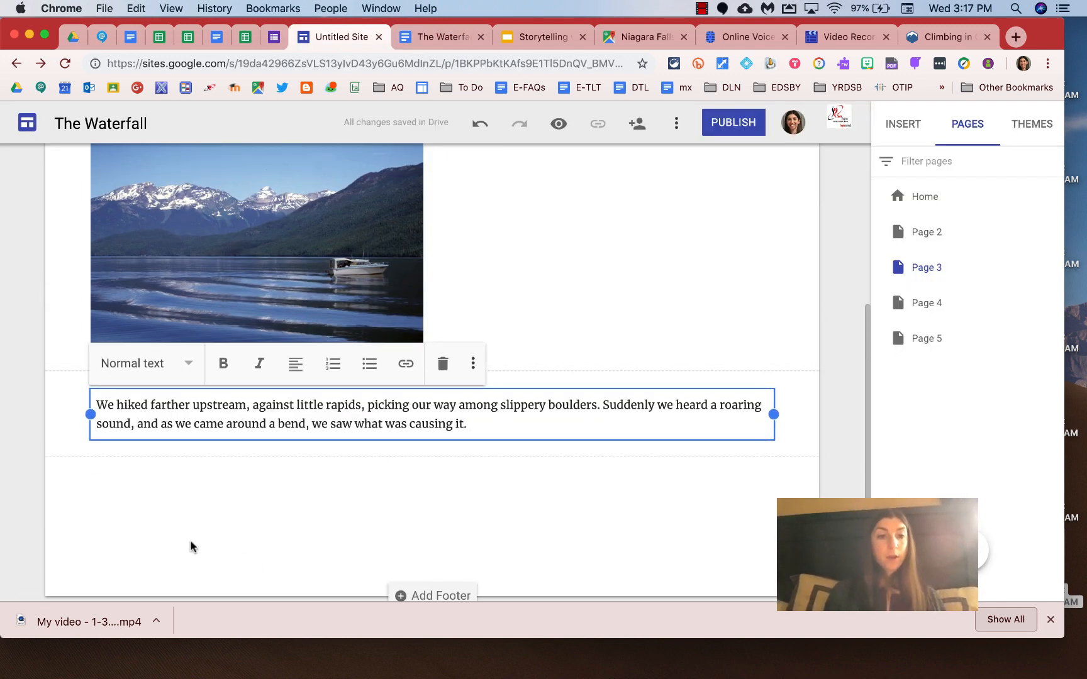
click(187, 545)
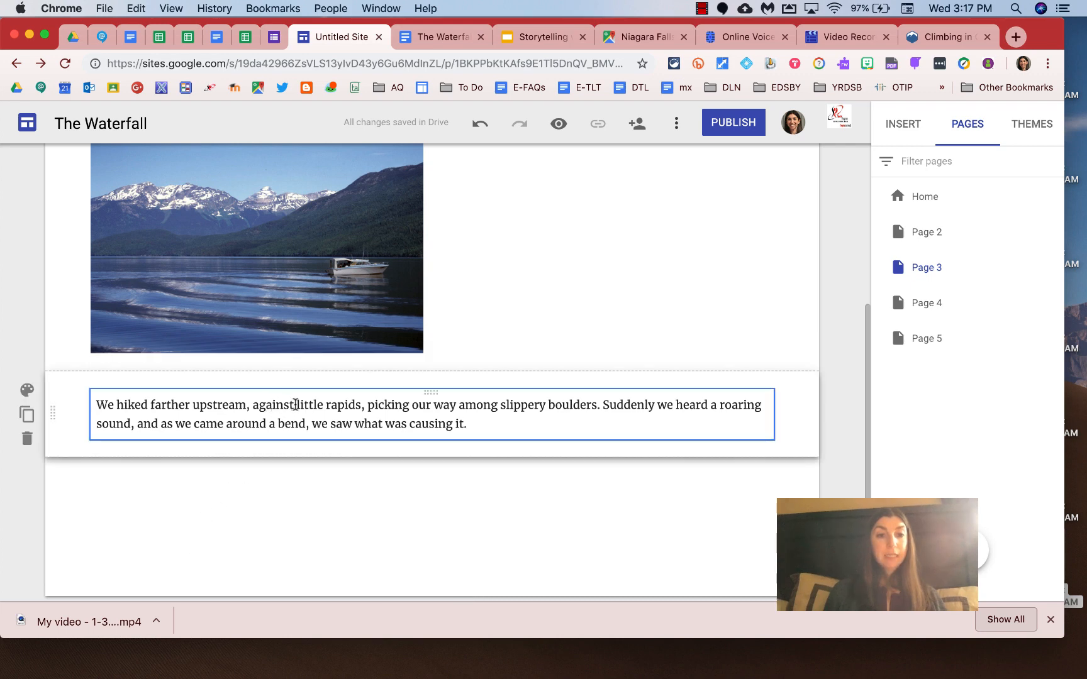
Link the words "little rapids" in the paragraph below the lake photo to Page 5 of the site.
drag(297, 405, 360, 404)
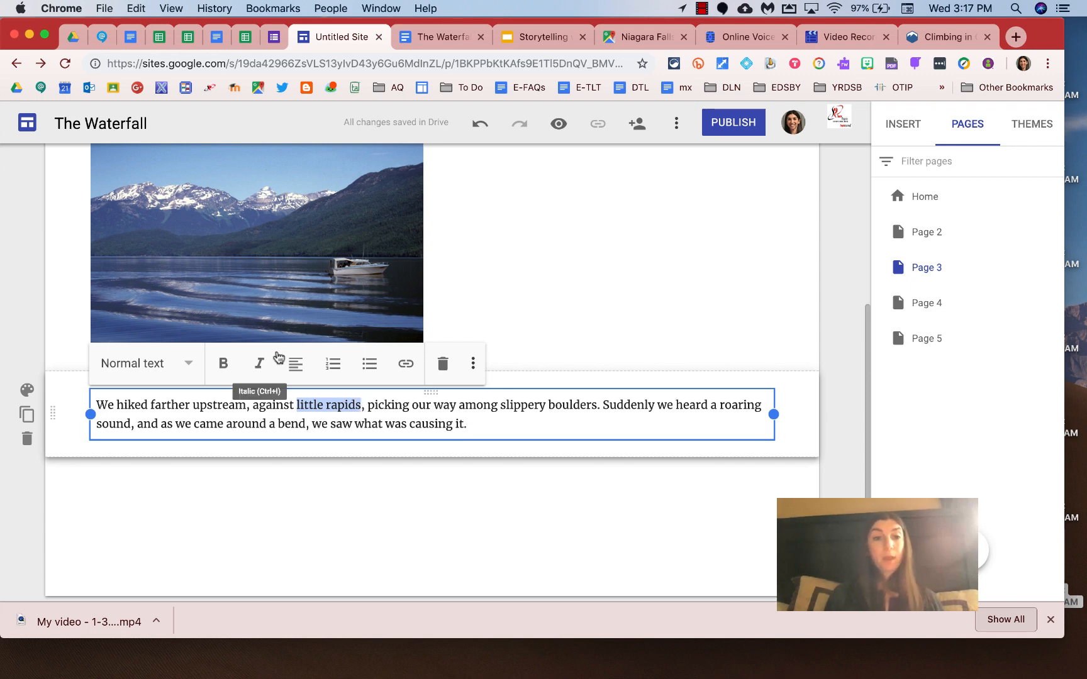
click(405, 364)
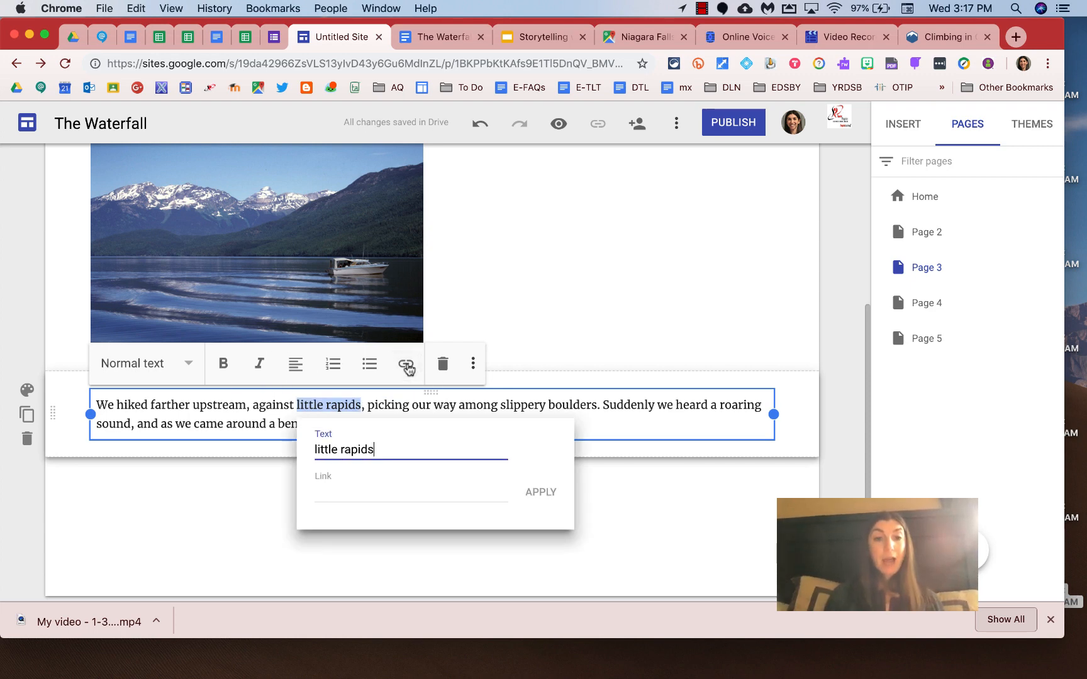
click(469, 494)
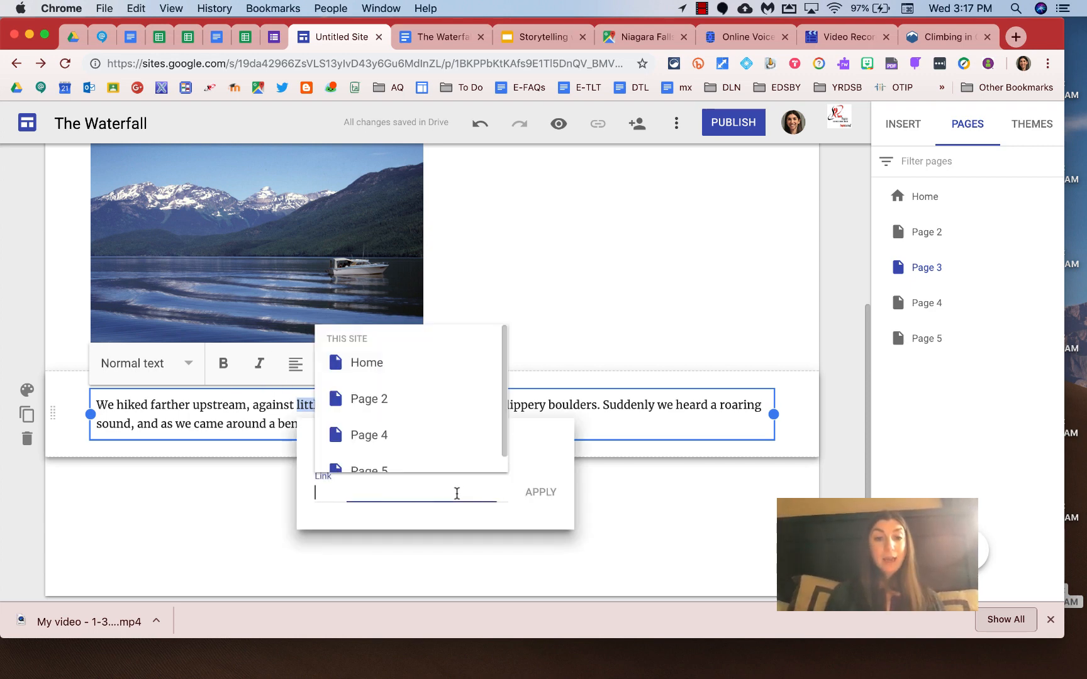
click(427, 449)
click(542, 500)
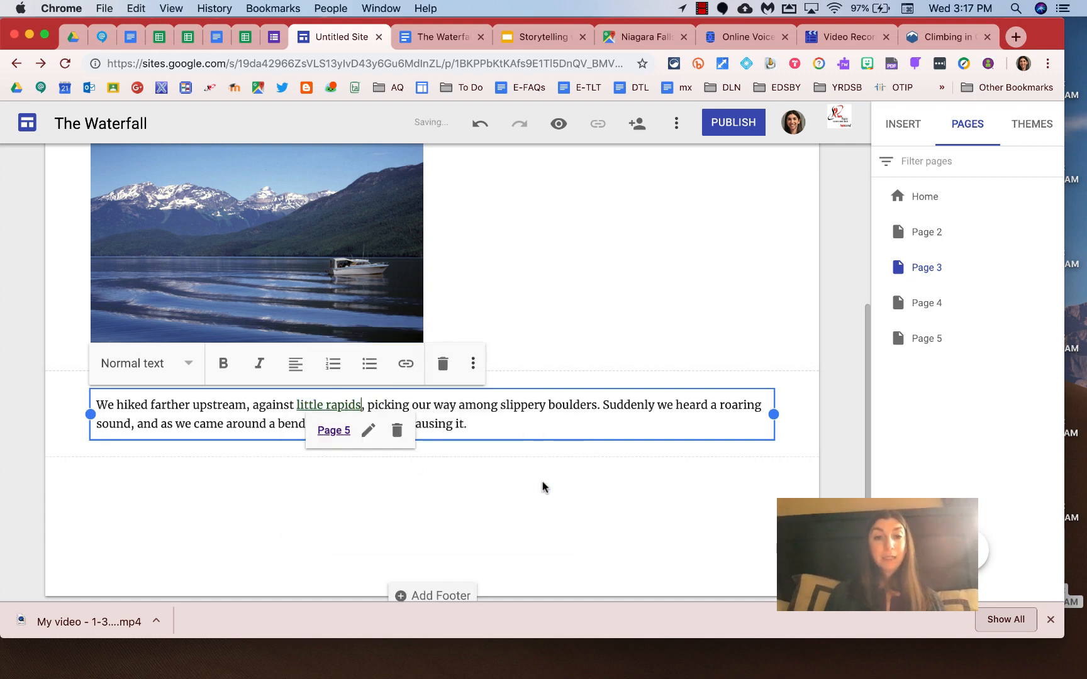
click(432, 539)
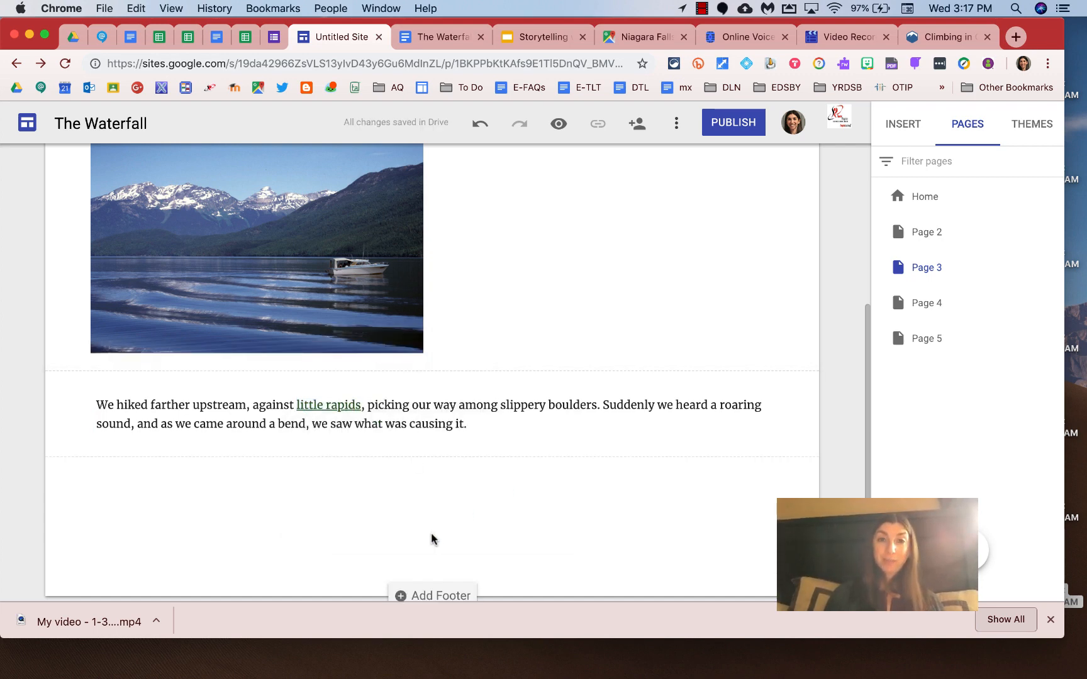
Test the "little rapids" link in the site preview and return to the site editor.
click(559, 125)
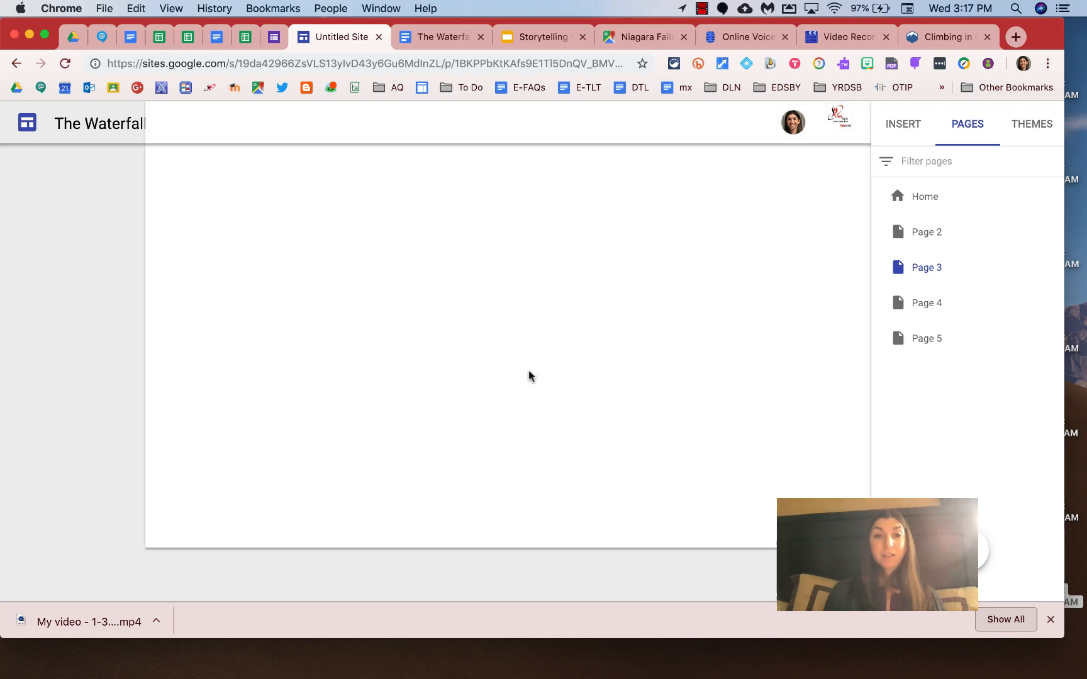
scroll(510, 300, down, 3)
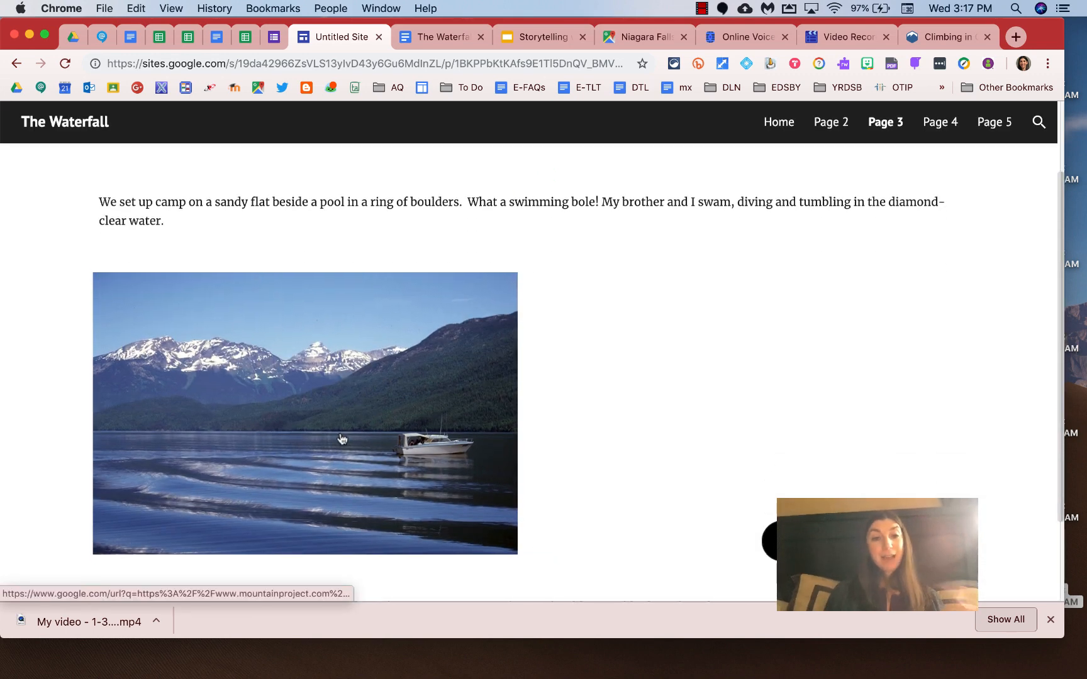
scroll(340, 452, down, 3)
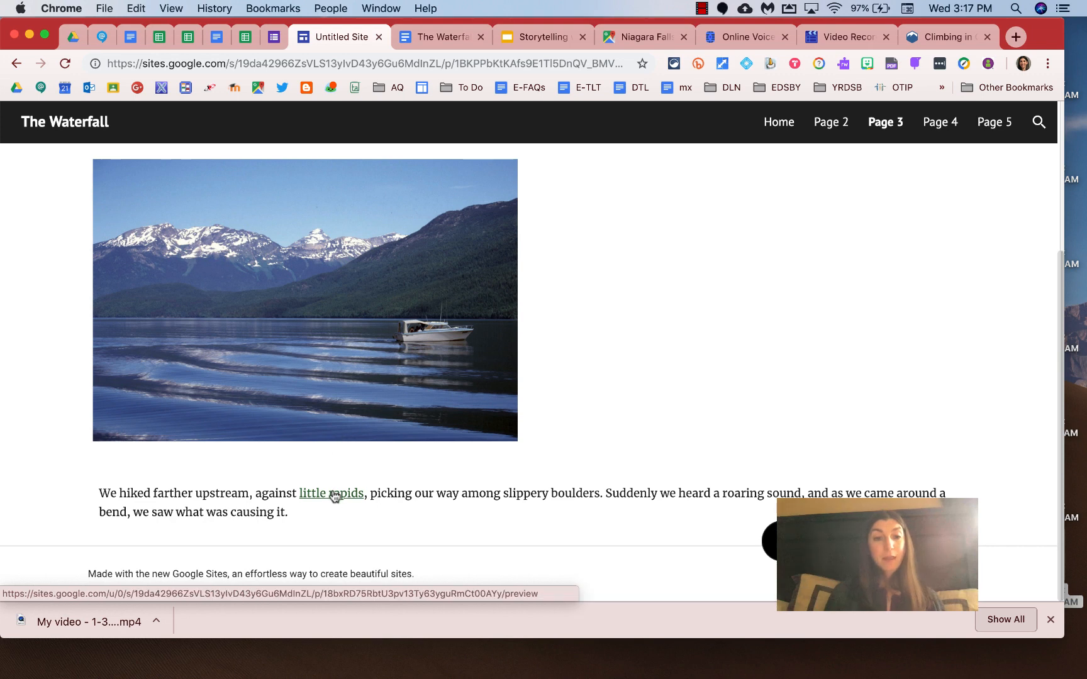
click(334, 495)
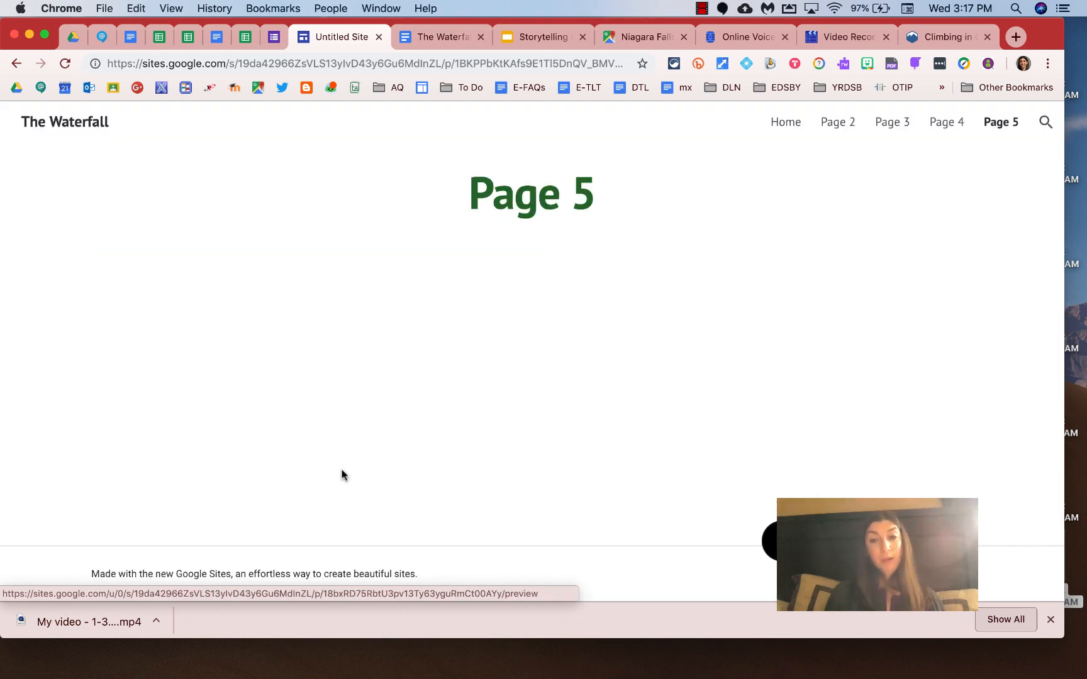
right_click(951, 541)
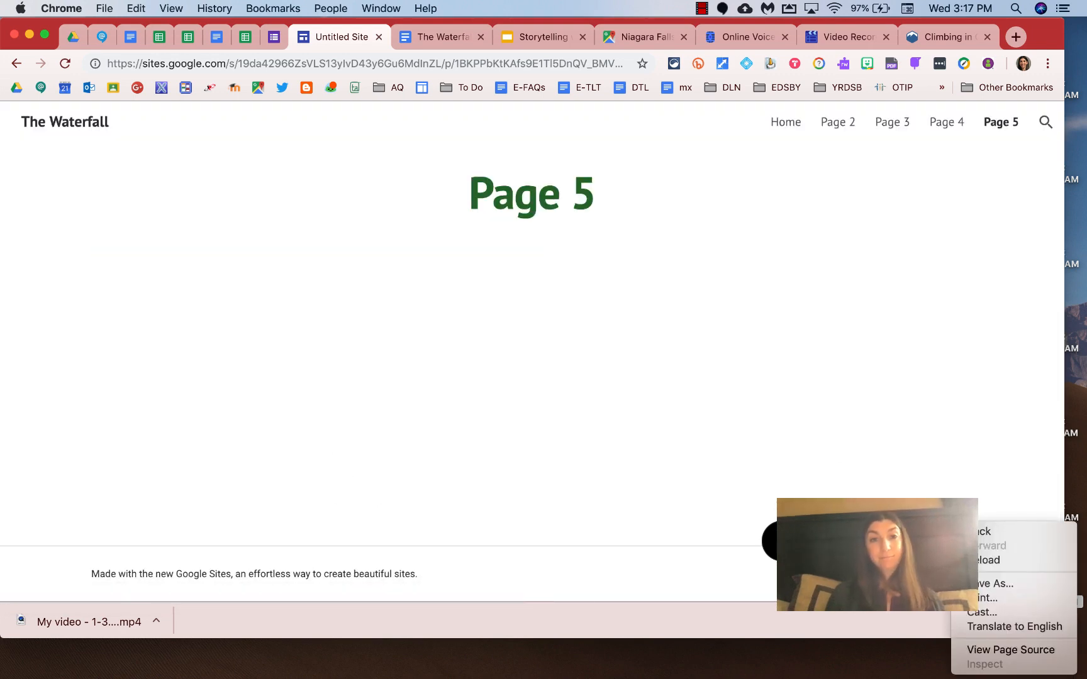
click(948, 452)
click(948, 541)
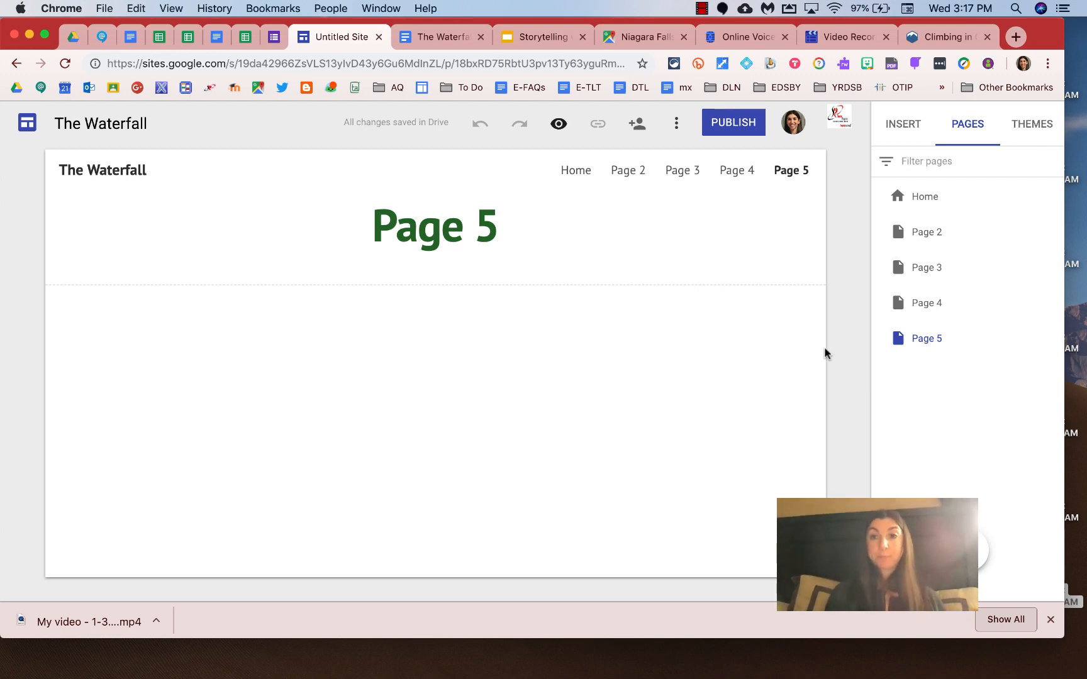
Open the site's Home page and look over its content down to the mountain photo.
click(925, 232)
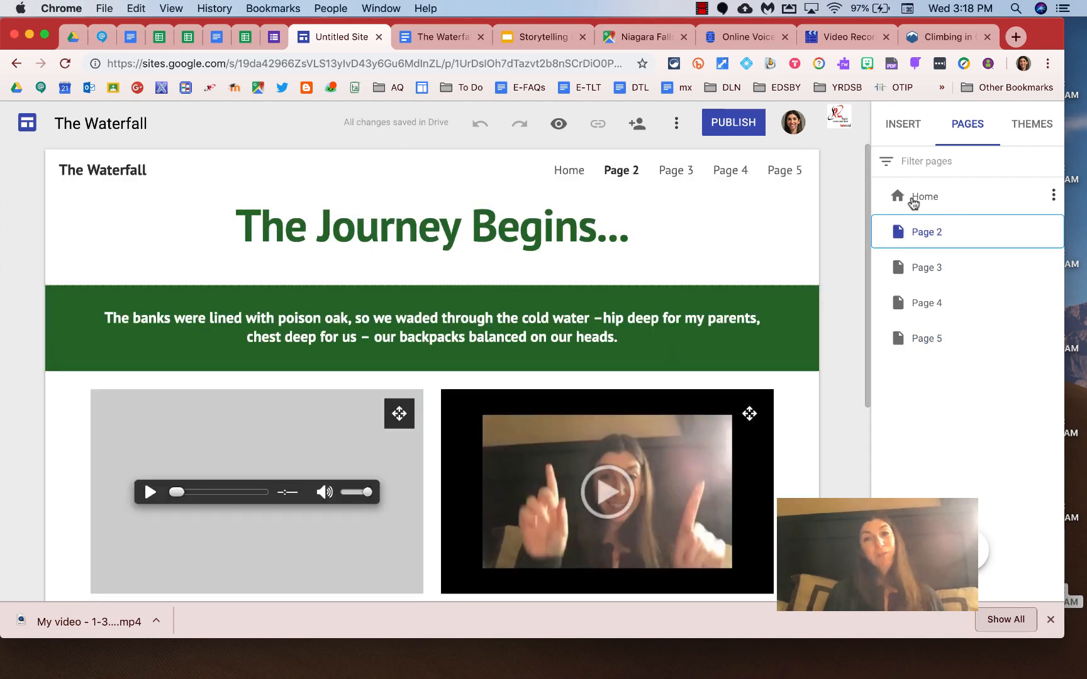
click(913, 202)
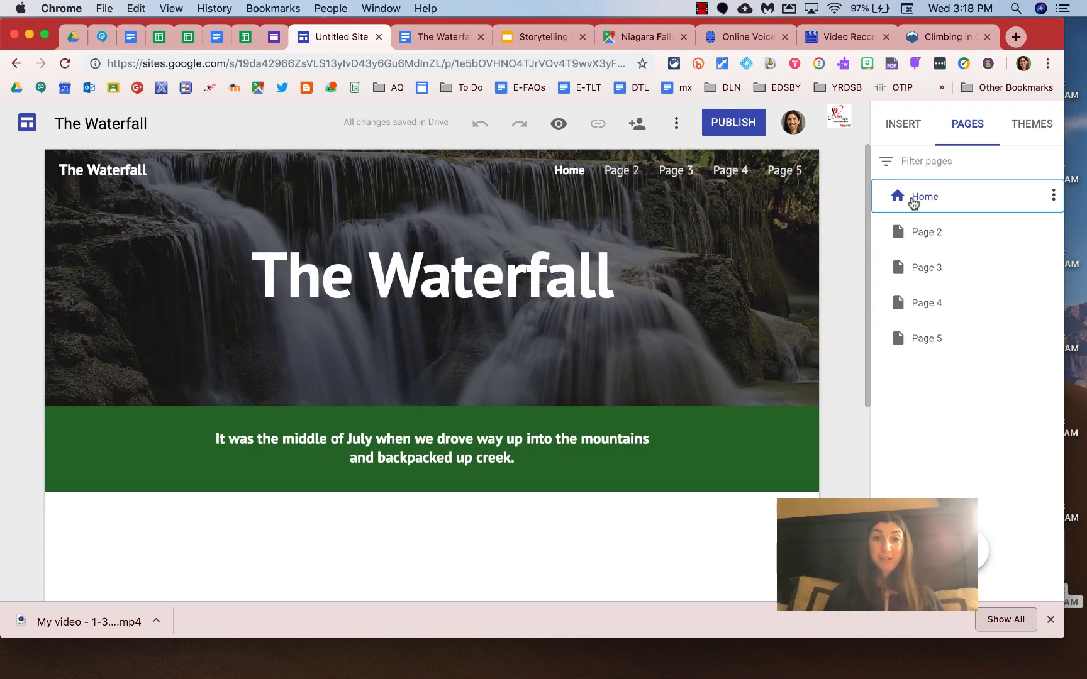
scroll(636, 235, down, 5)
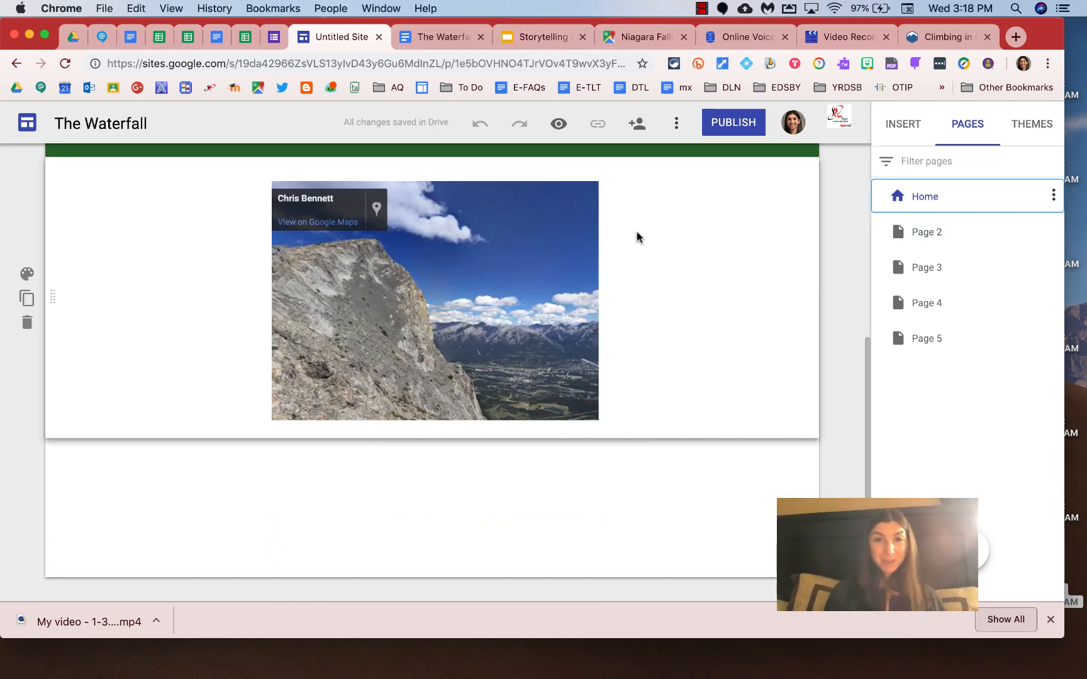
click(546, 41)
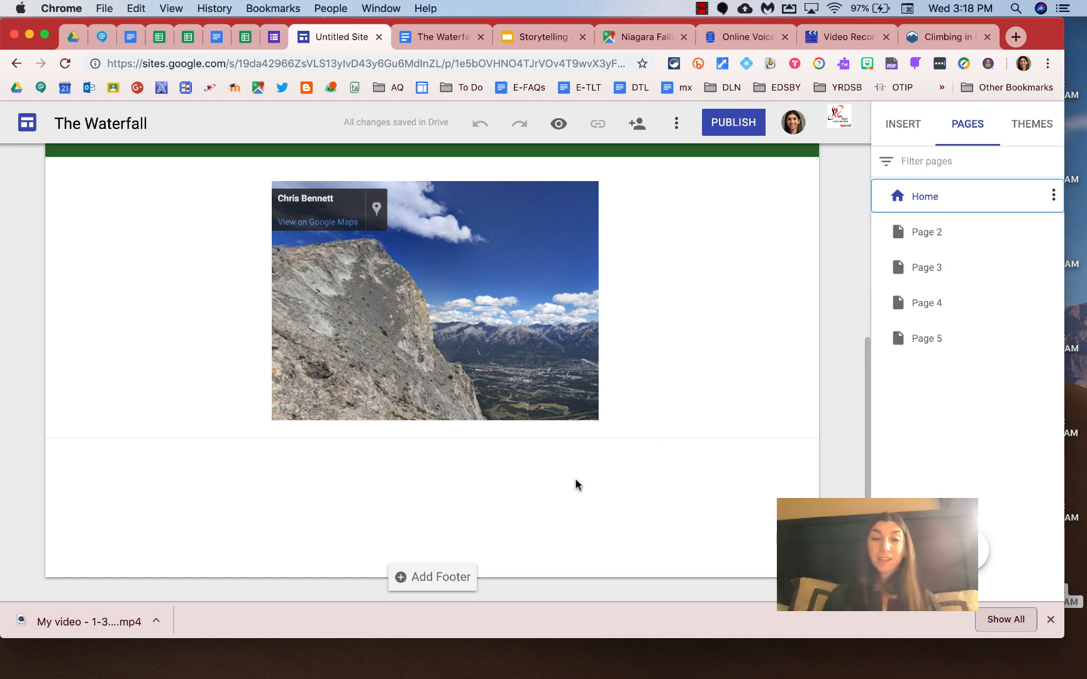
Open the Flipgrid website in a new browser tab and go through the educator login to the list of grids.
click(1014, 39)
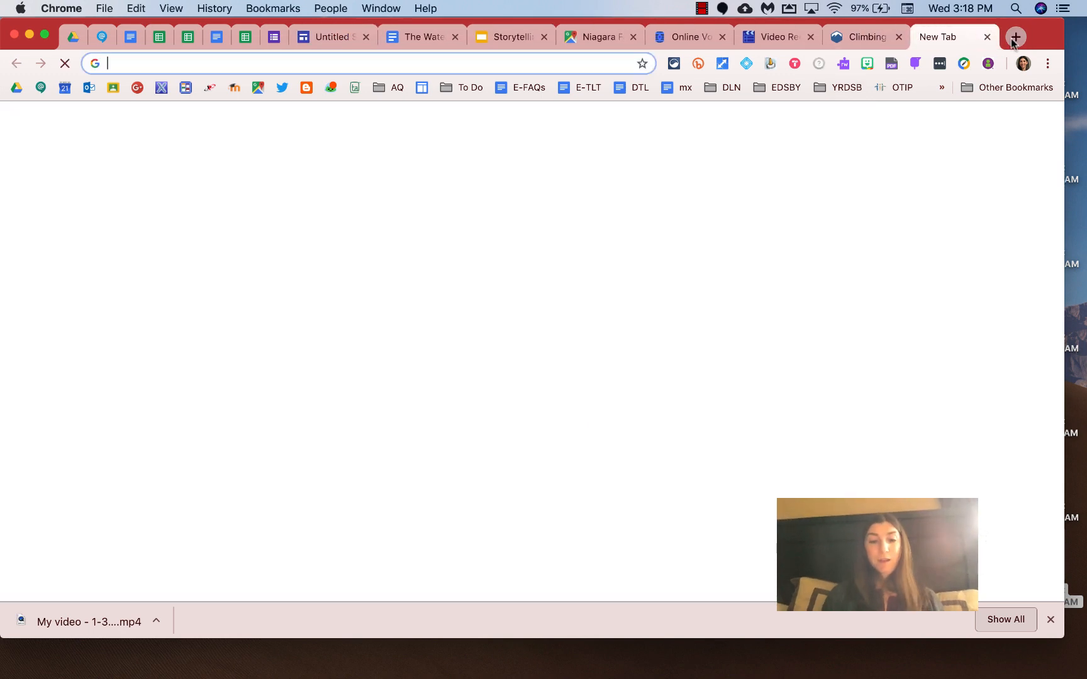
text(flip)
key(Return)
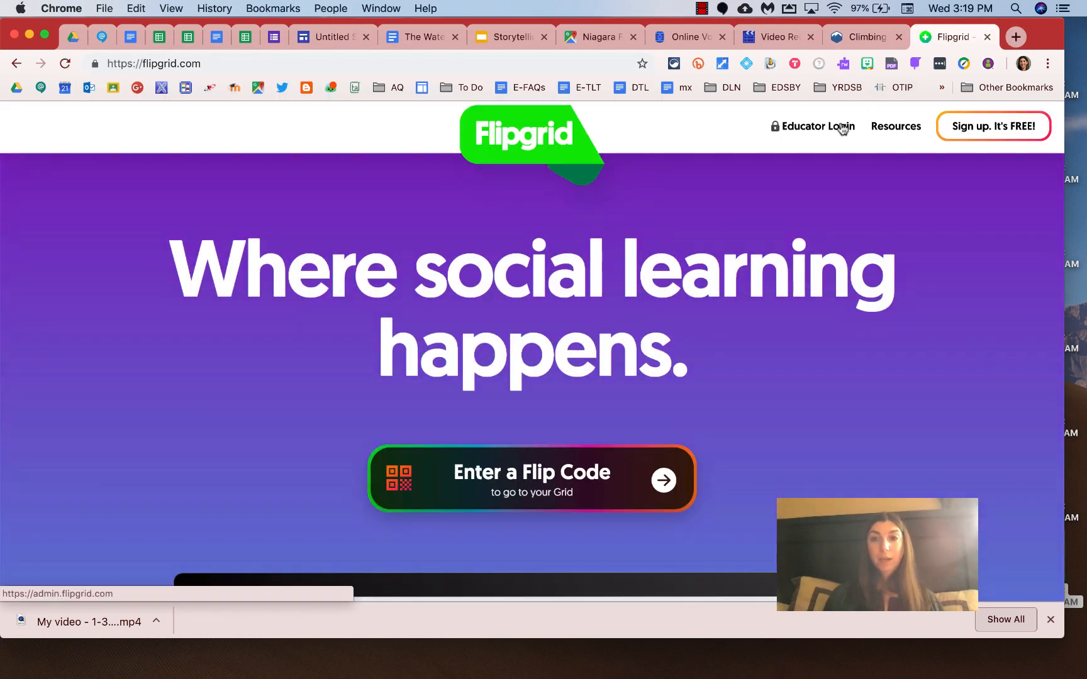
click(843, 128)
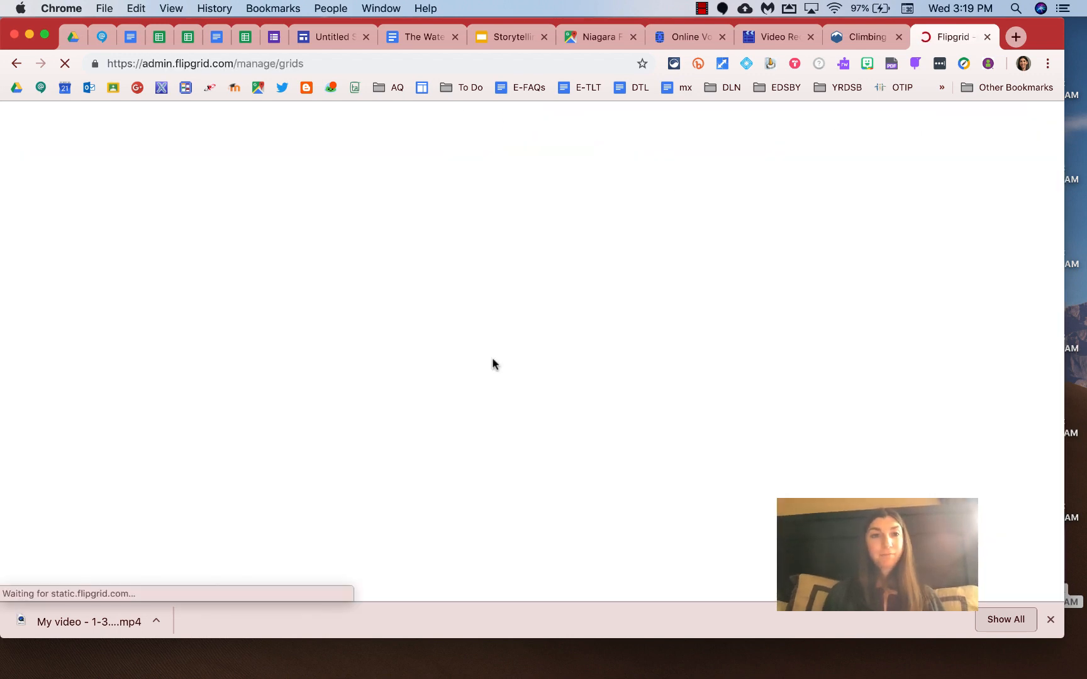
scroll(356, 377, down, 4)
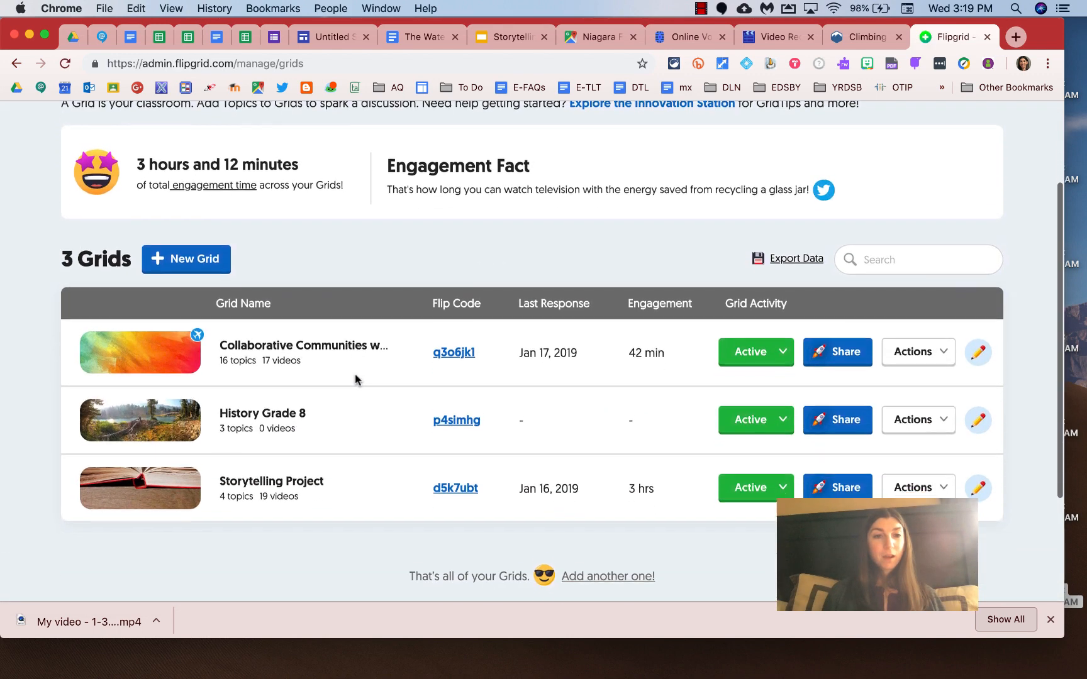
scroll(356, 379, down, 1)
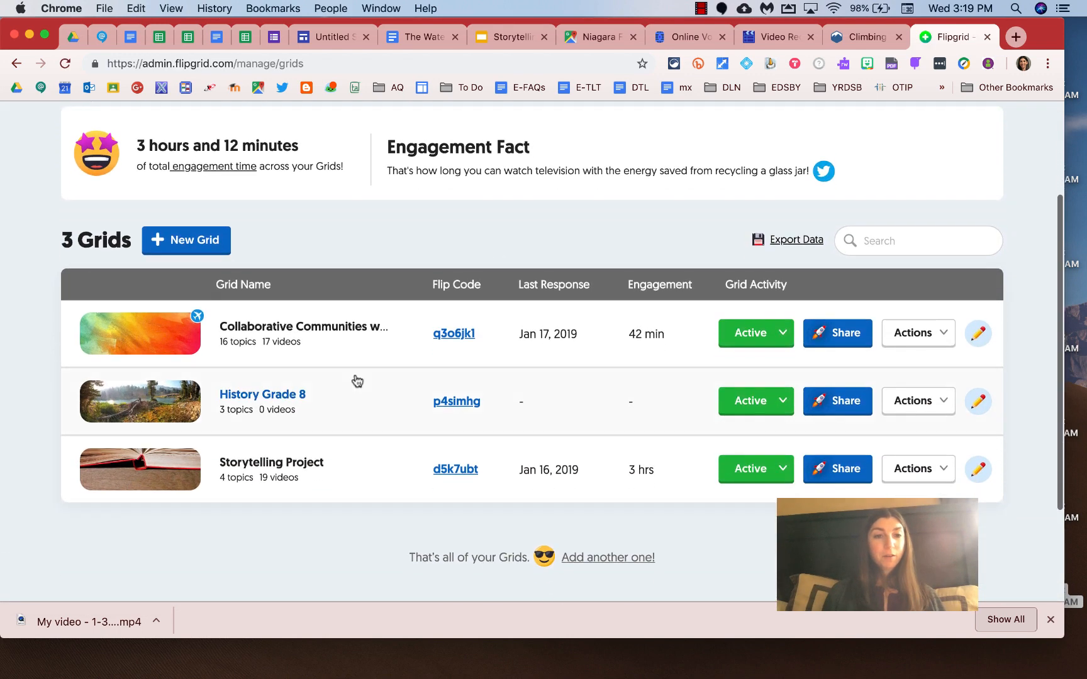
Start a new grid with the School Email Domain community type and name it "Storytelling with Google Sites".
click(196, 244)
click(543, 301)
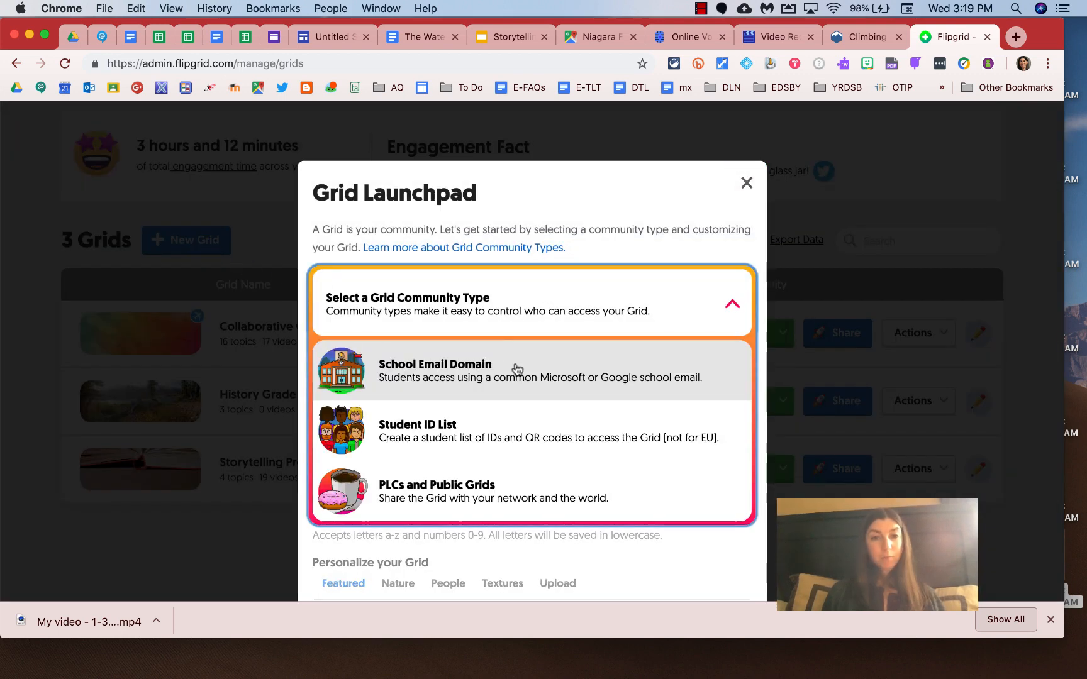
click(567, 373)
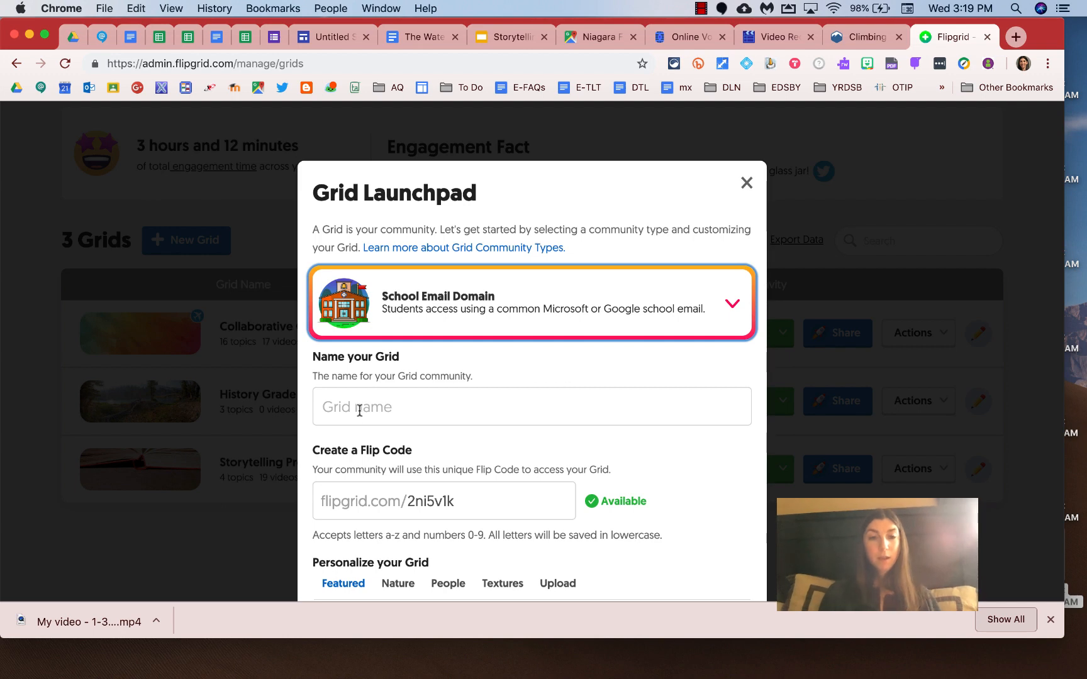
click(450, 408)
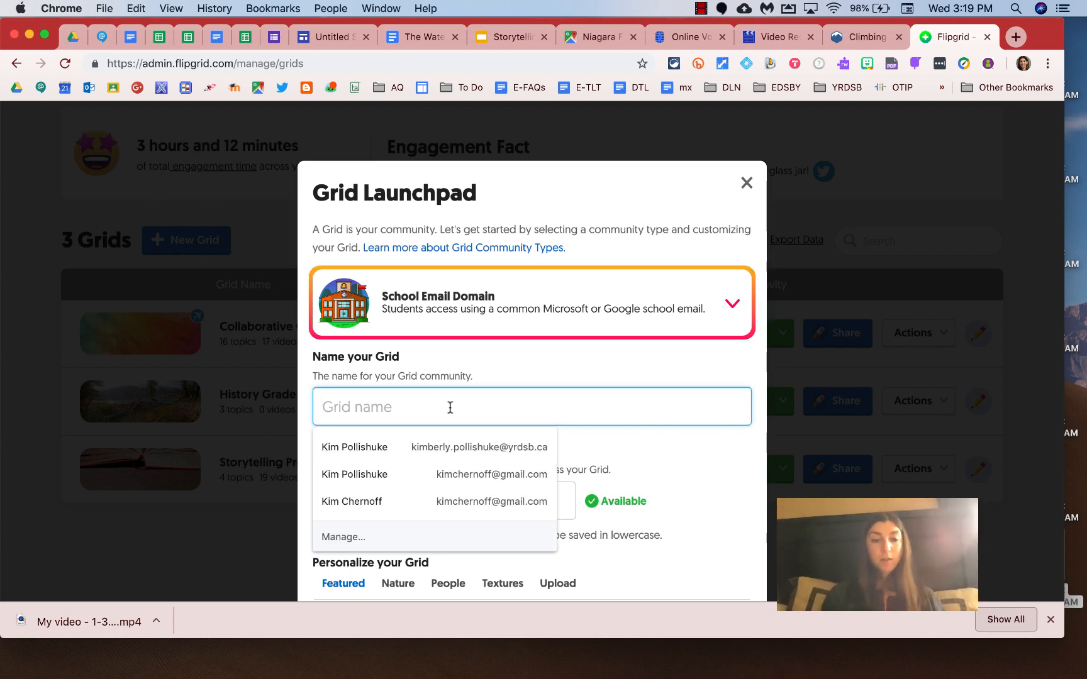
text(Storyt)
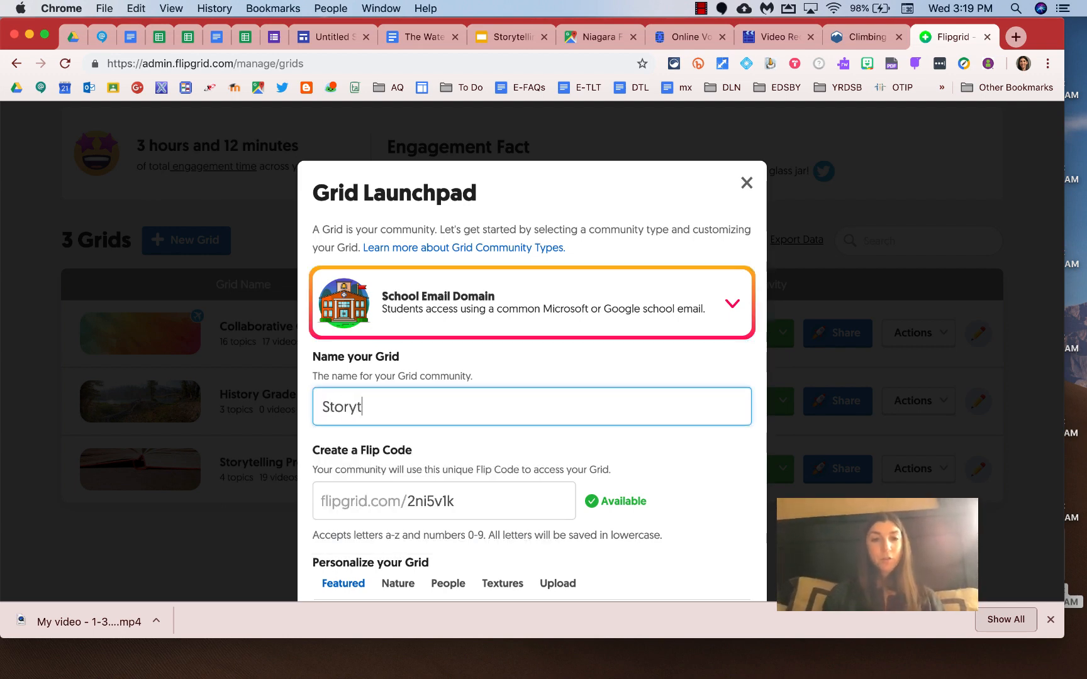
text(elling with Google Sites)
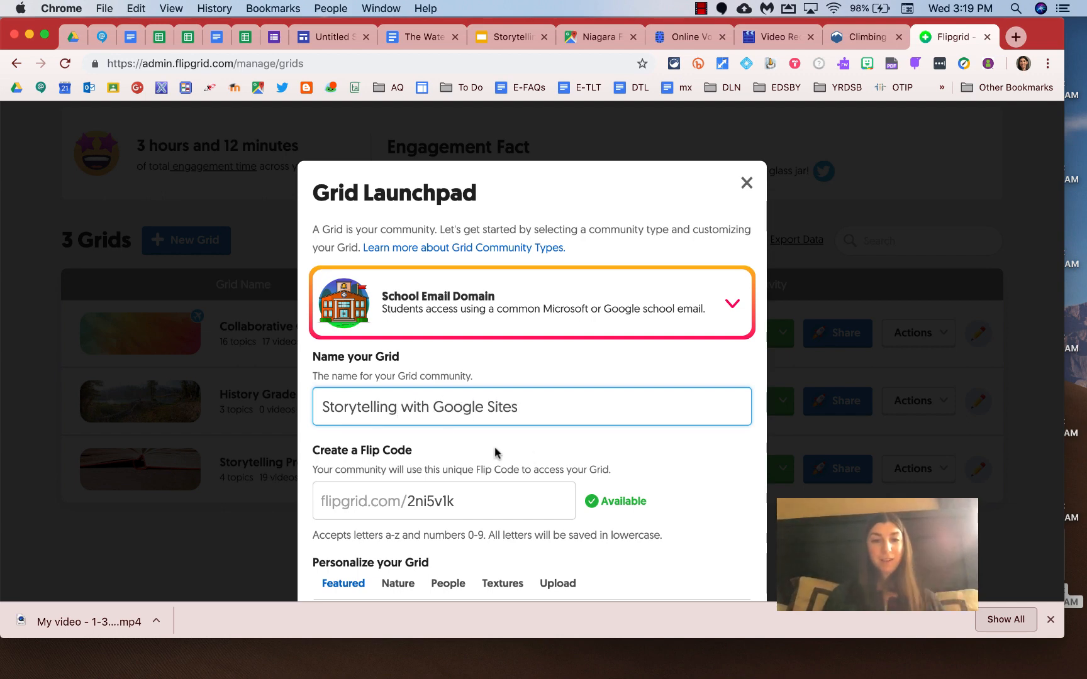
Set the grid's cover to the Nature image of a waterfall and turquoise pool, and continue to the email domain settings.
scroll(566, 434, down, 3)
scroll(545, 398, down, 5)
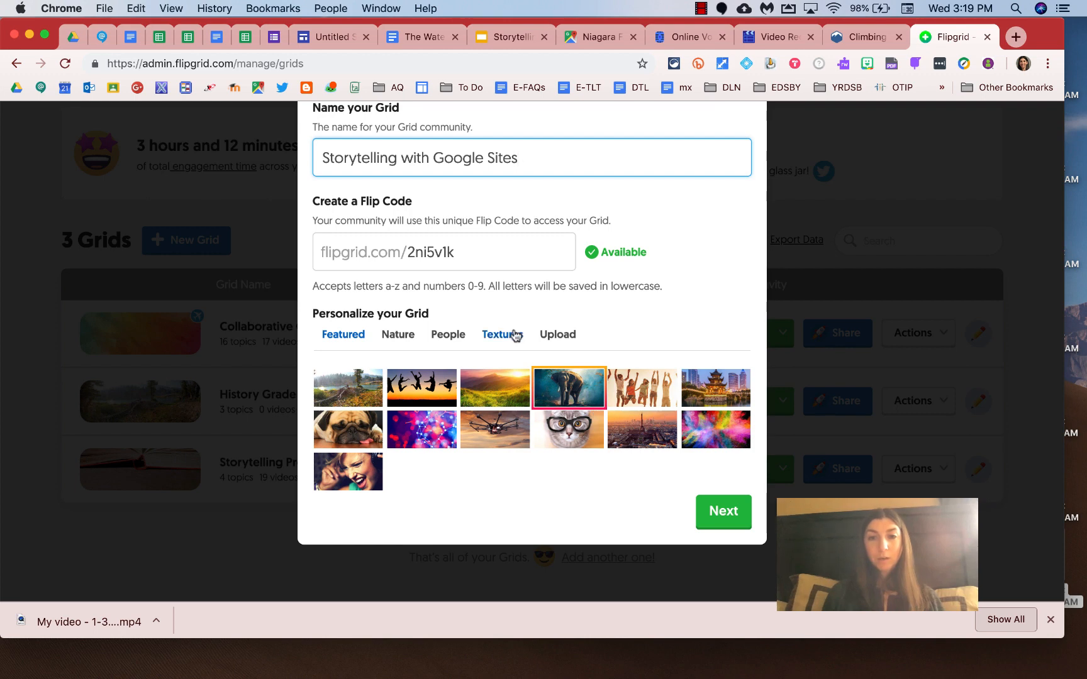
click(439, 337)
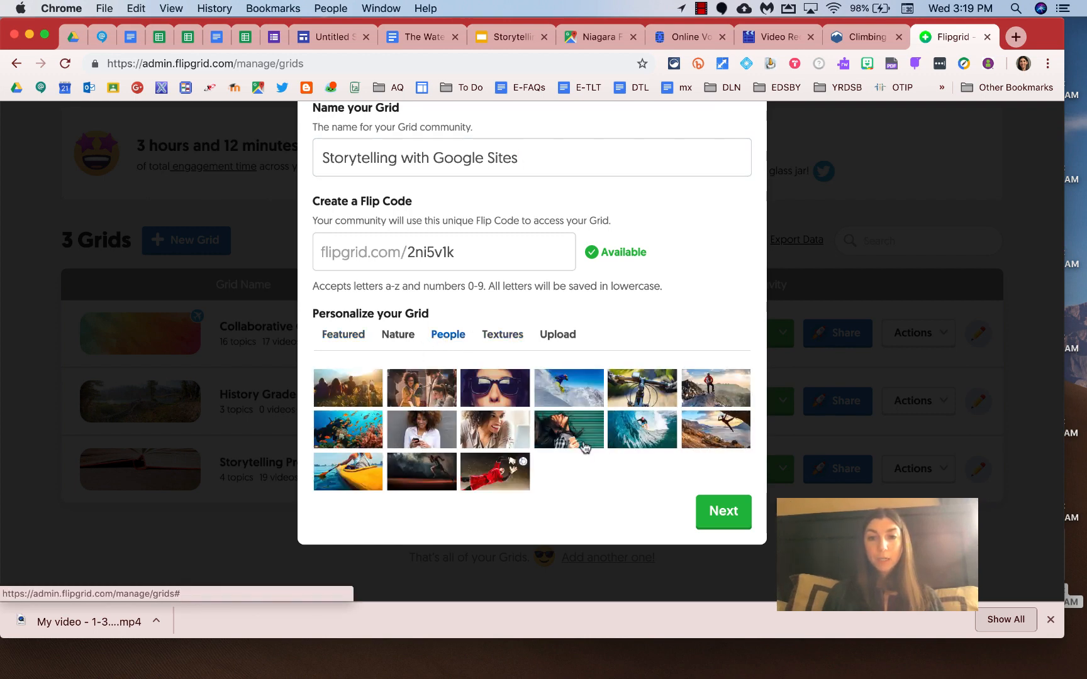
click(395, 339)
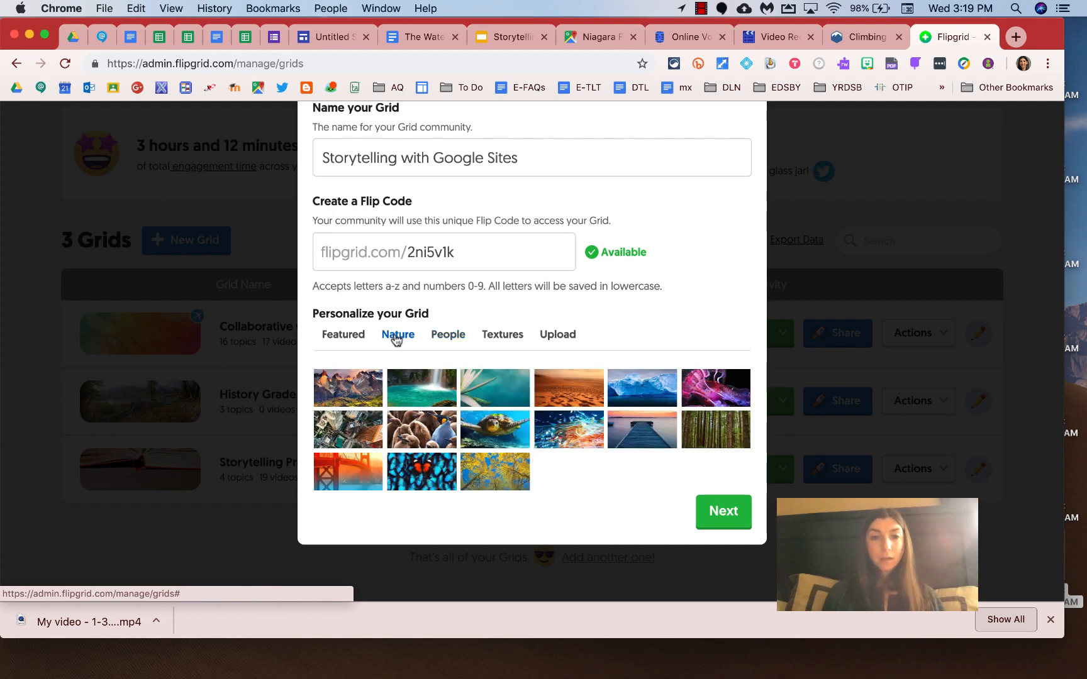
click(410, 407)
click(721, 511)
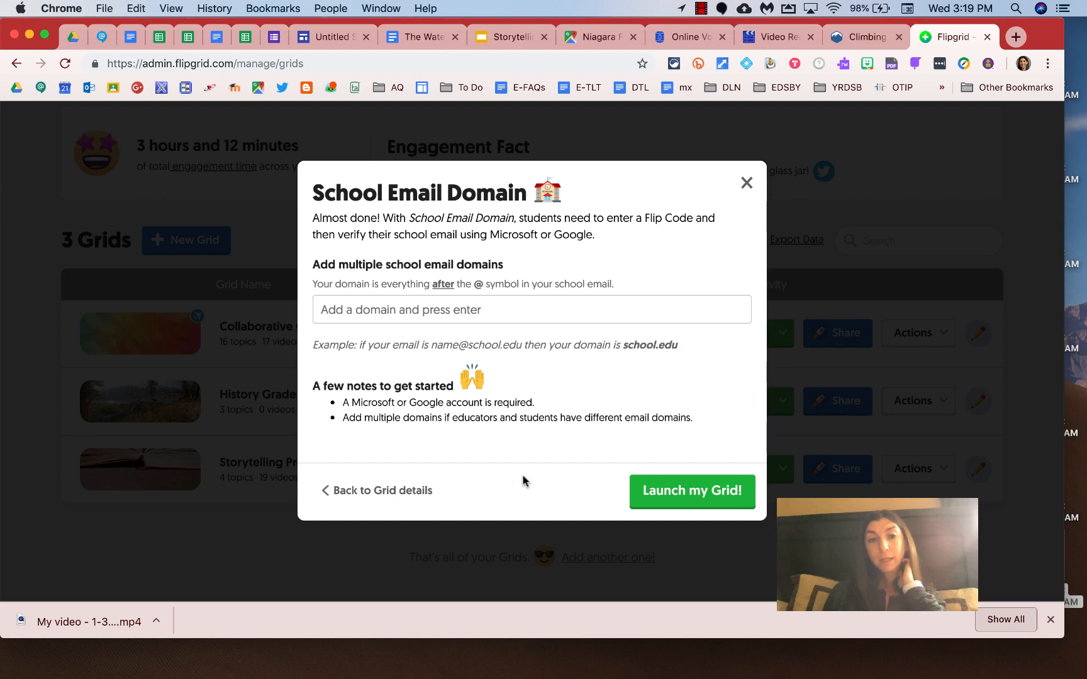
Add the school email domain gapps.yrdsb.ca, launch the grid and open its details page.
click(660, 494)
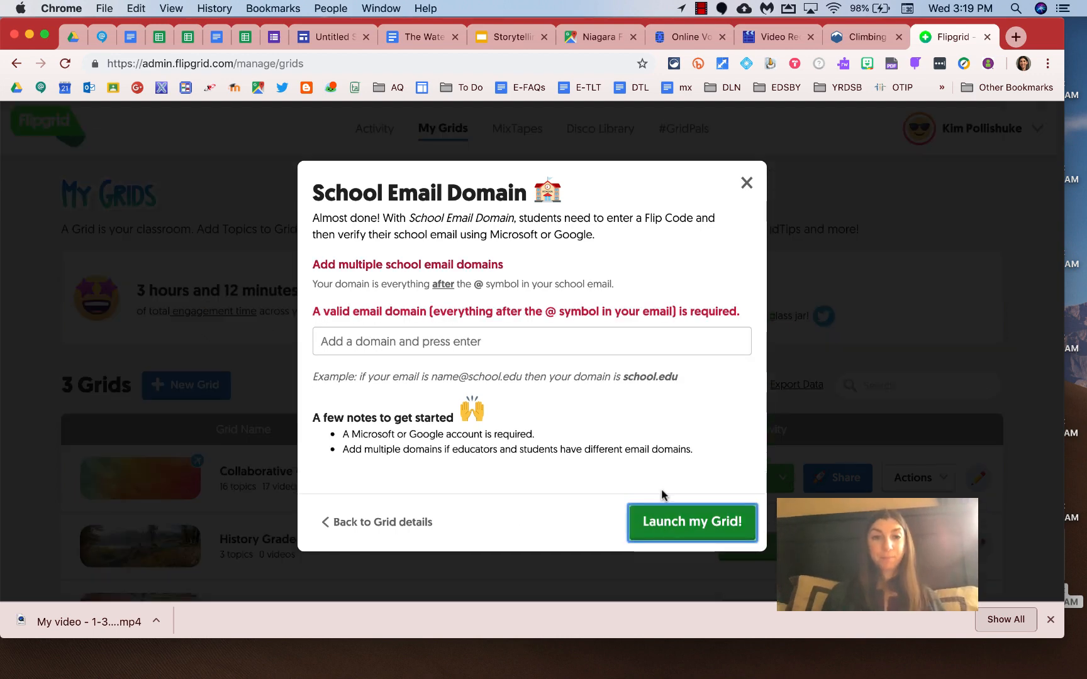
click(413, 342)
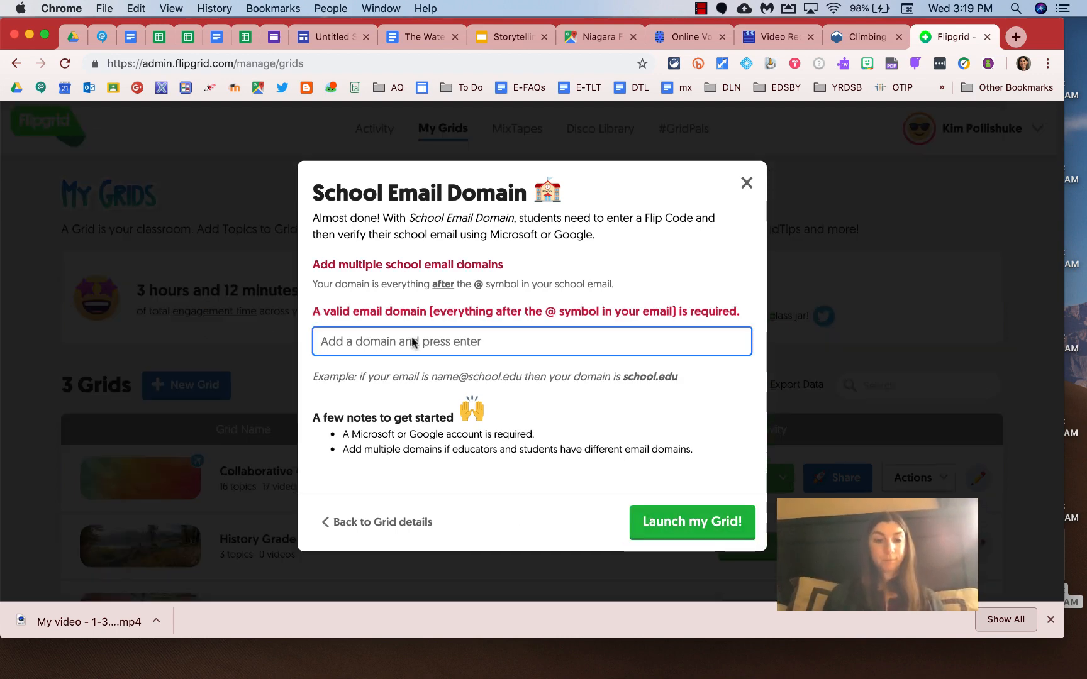
text(gapps.yrdsb.ca)
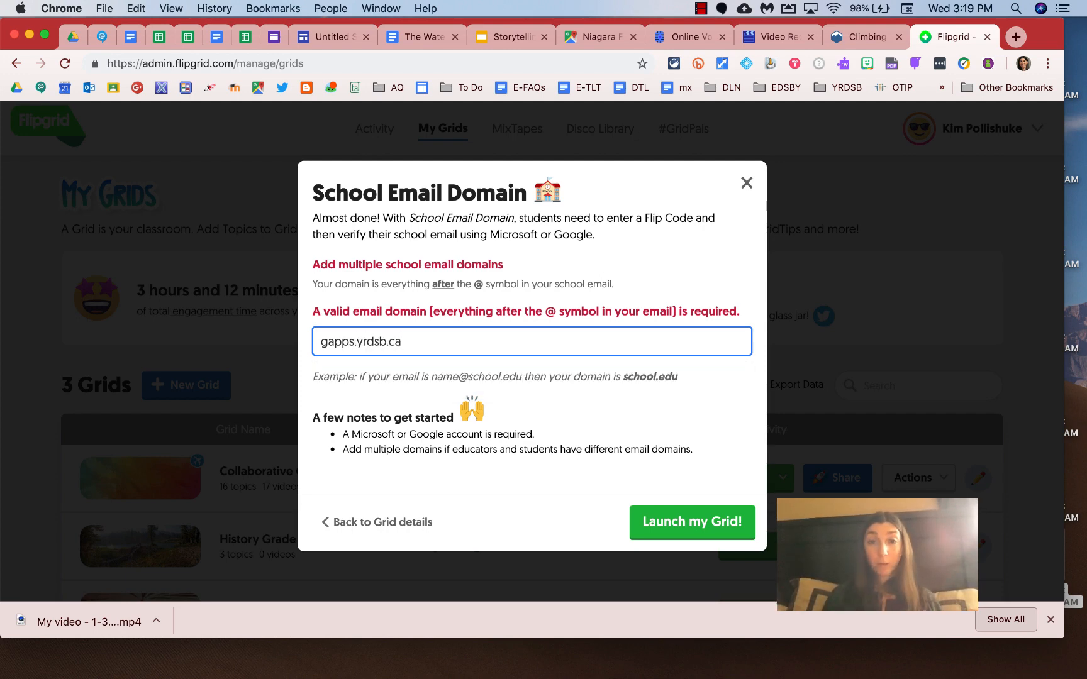
click(681, 519)
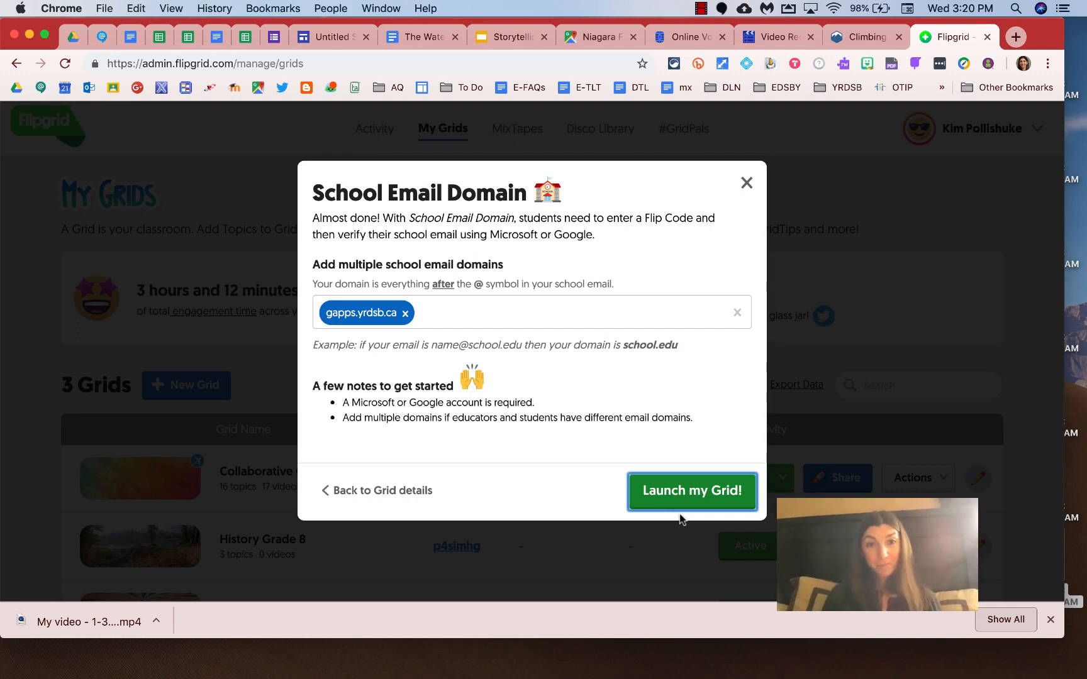
click(686, 500)
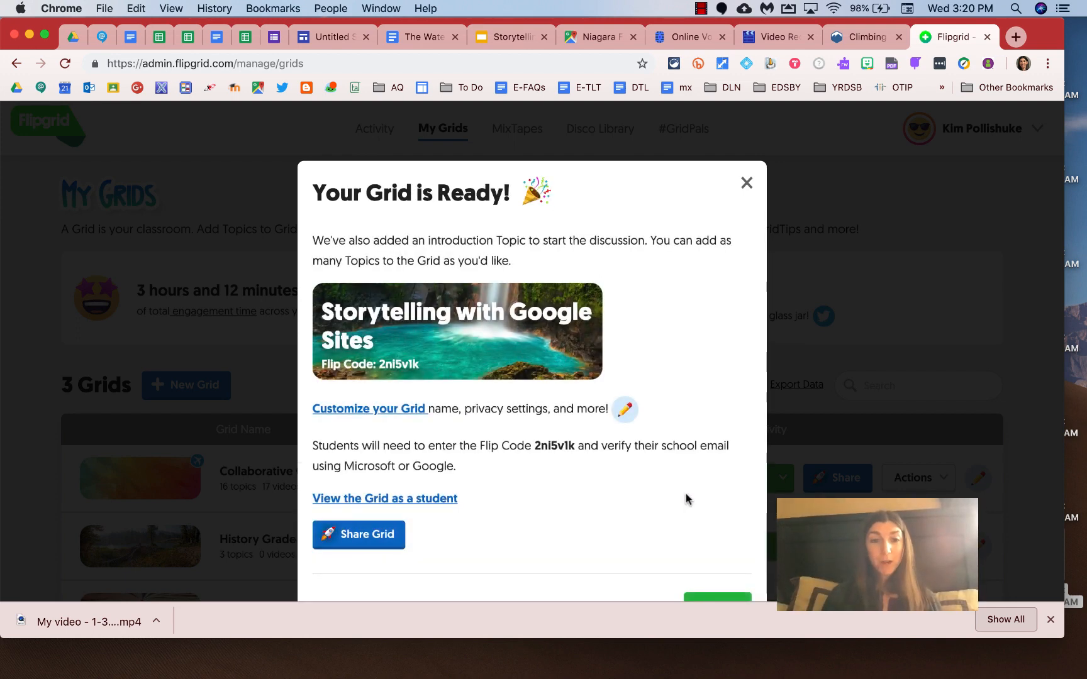
click(714, 517)
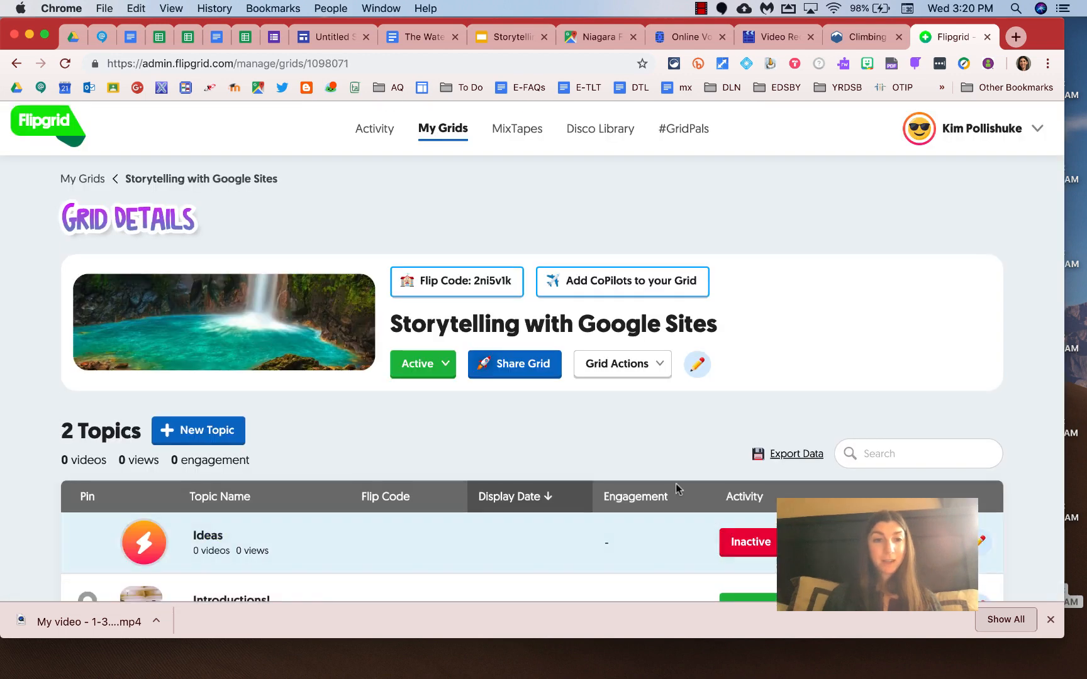
Create a new topic in the grid and title it "What did you think?".
scroll(371, 403, down, 4)
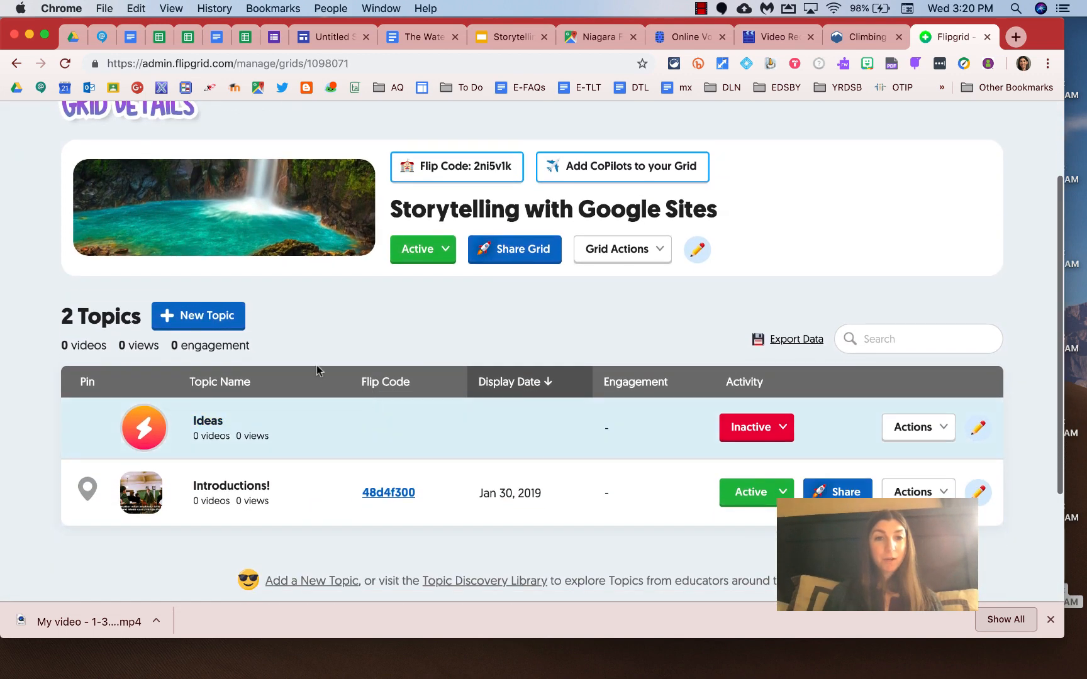
click(217, 320)
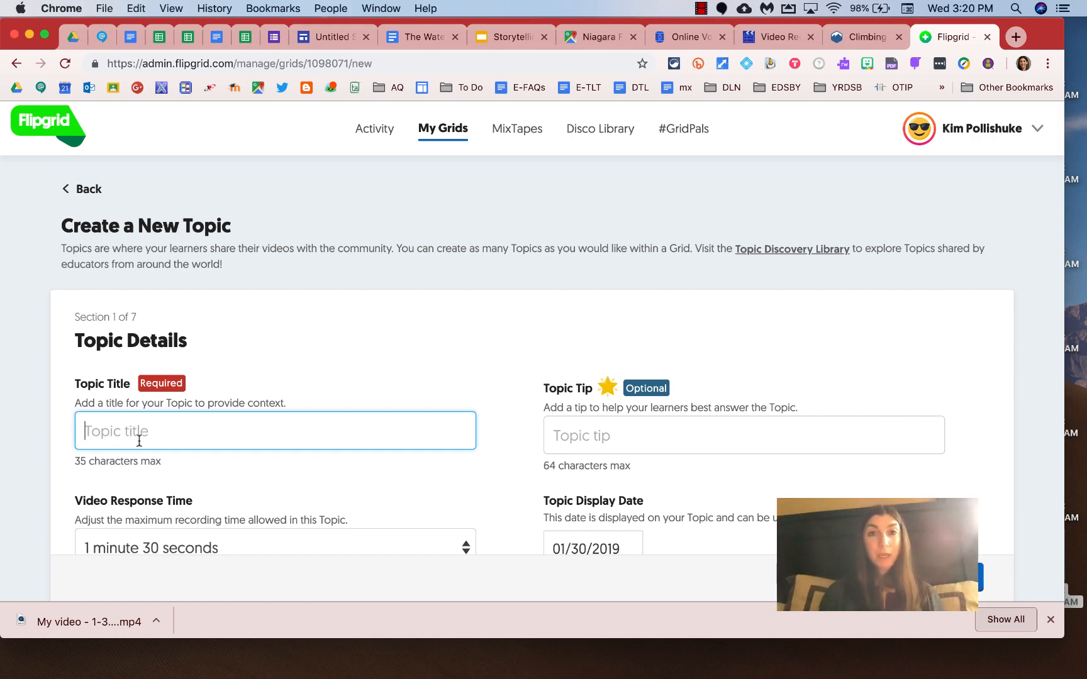
text(I'd l)
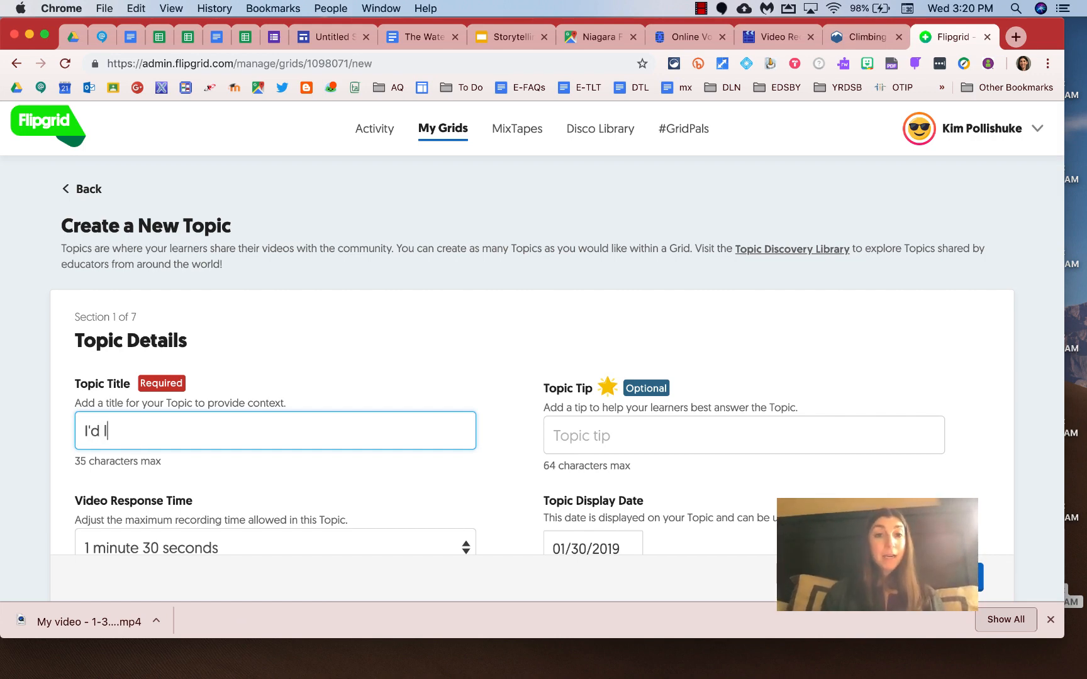
key(BackSpace)
key(BackSpace)
key(BackSpace)
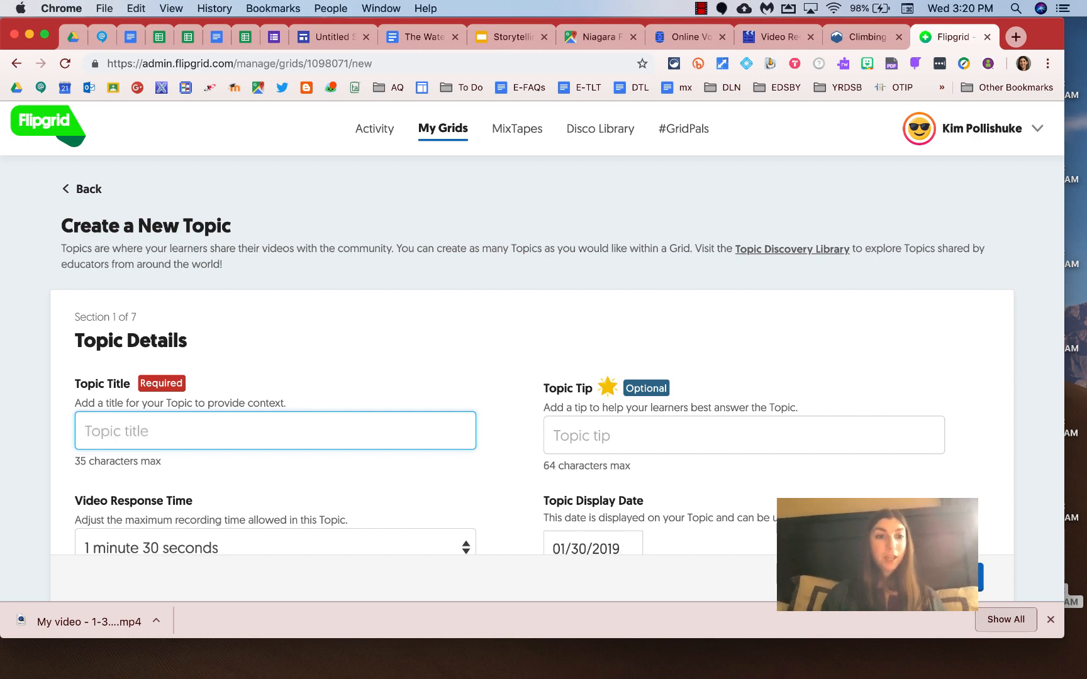
text(What did you think?)
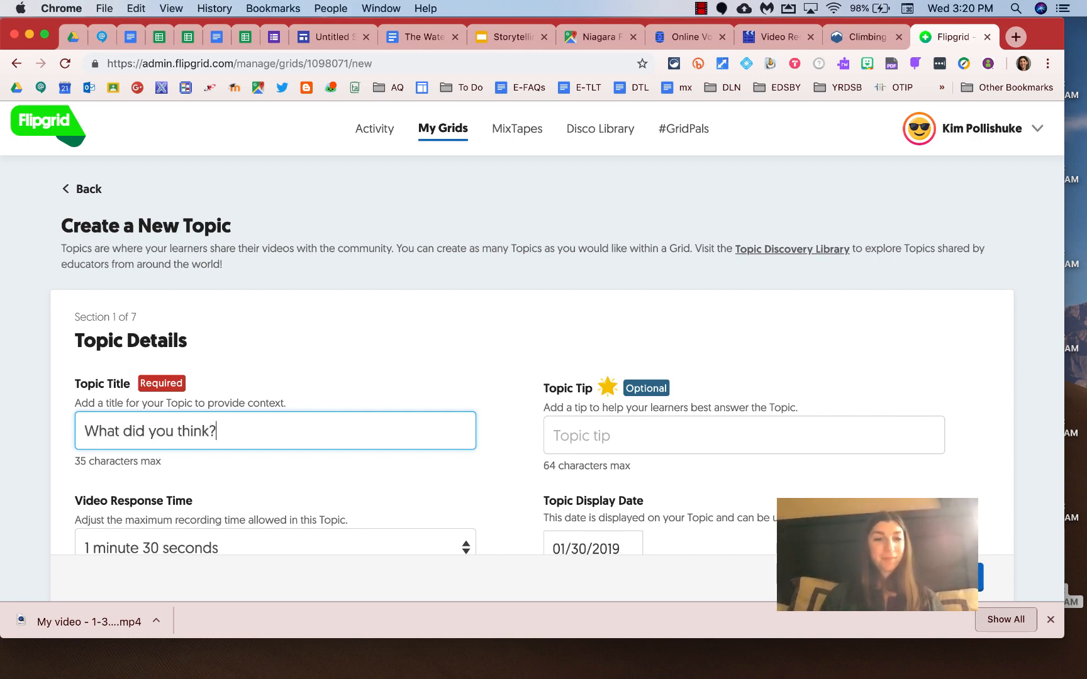
Set the topic's video response time to 30 seconds.
scroll(136, 427, down, 3)
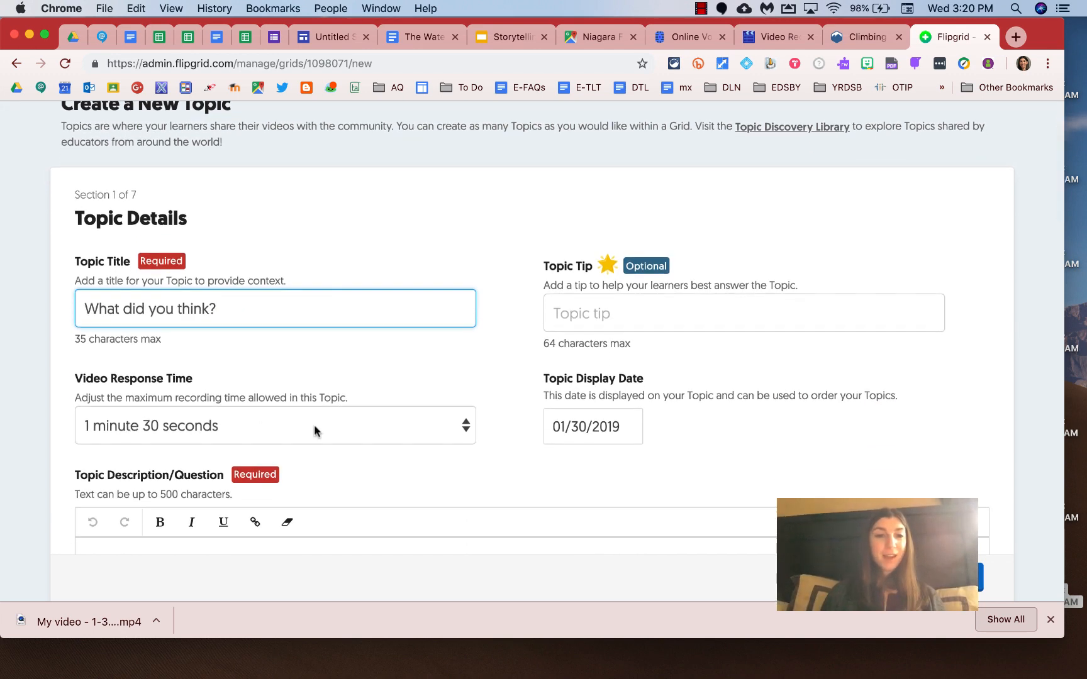
click(431, 431)
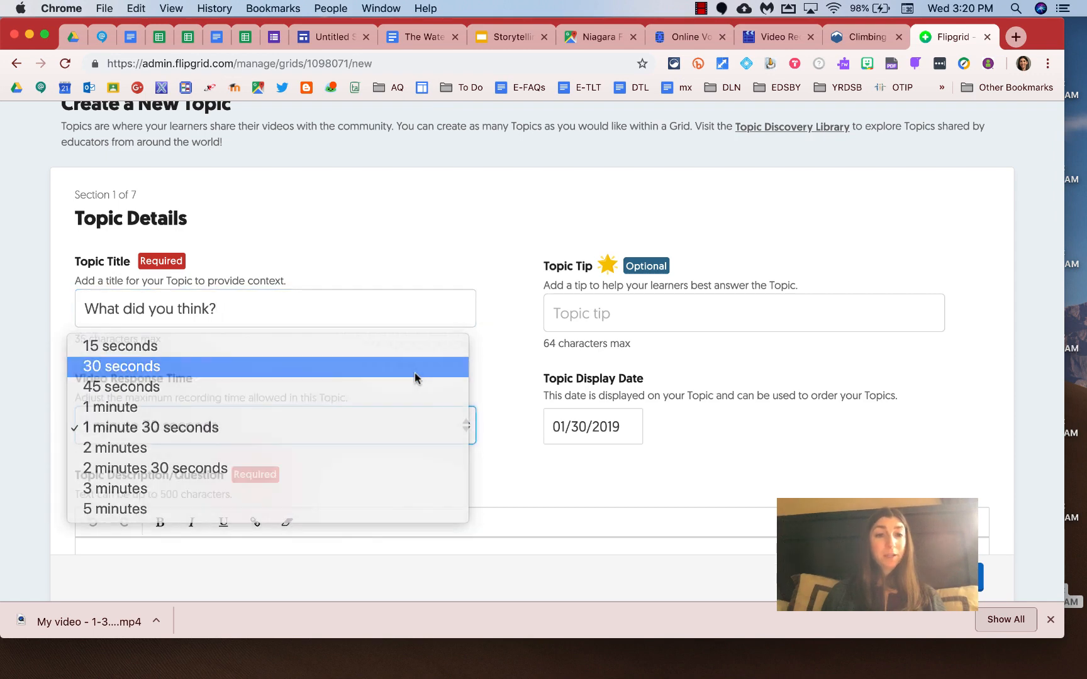
click(415, 373)
Write a topic description inviting feedback on the story and asking viewers to be specific about anything that could be improved upon.
scroll(432, 478, down, 2)
click(223, 495)
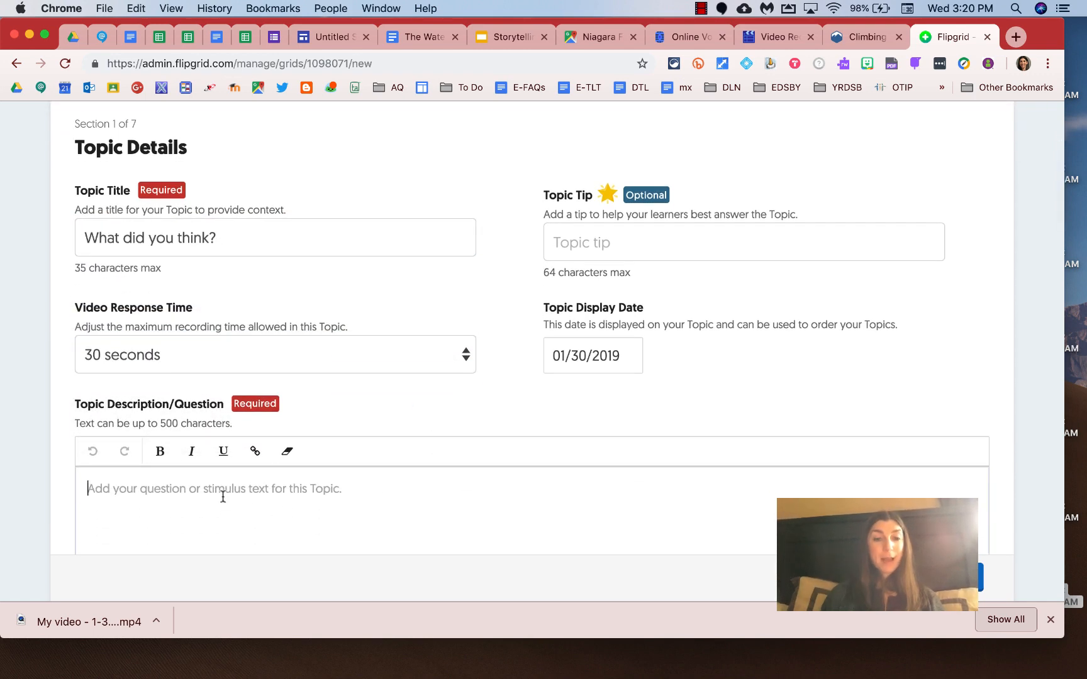
text(Pl)
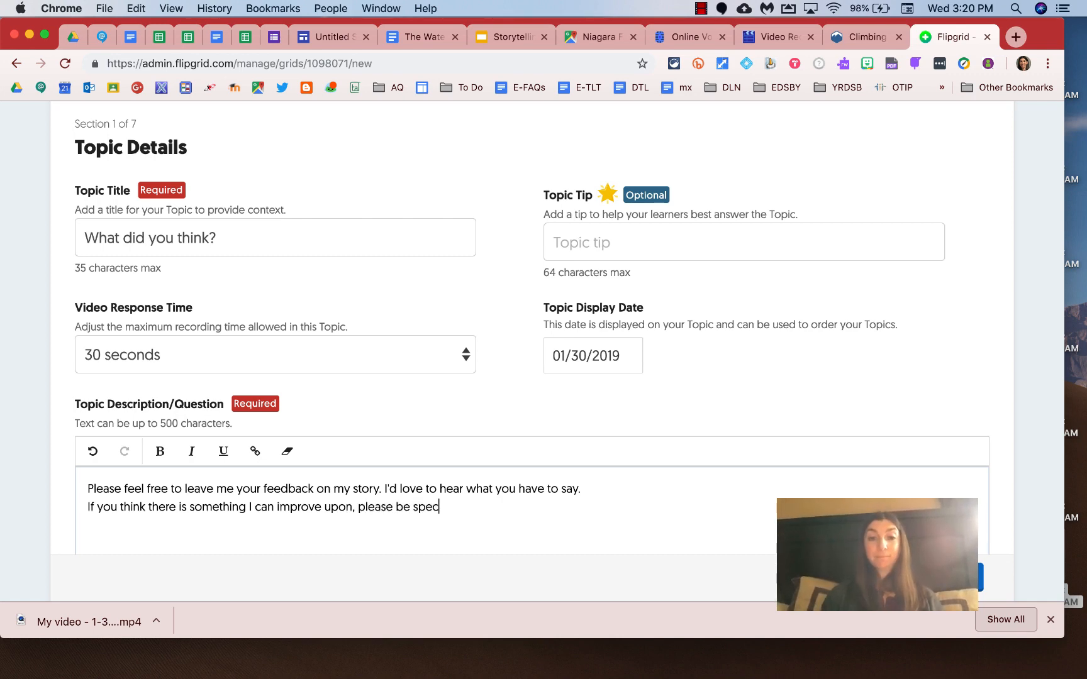
Add the topic tip "Remember, this feedback will be viewable to all my readers.".
click(585, 242)
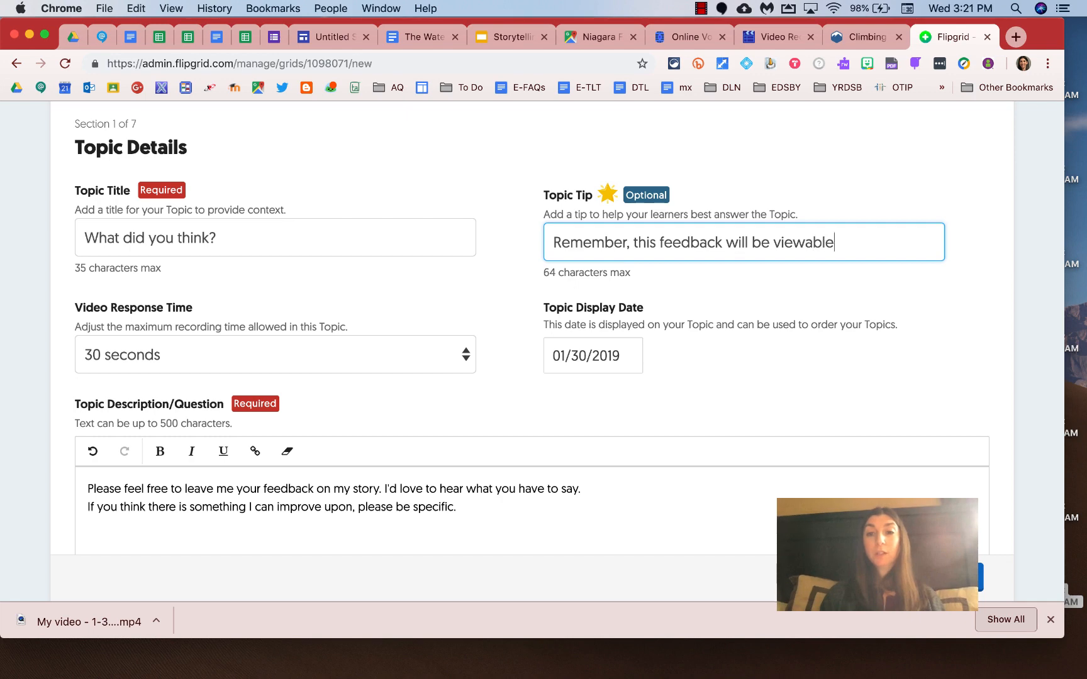
text(eaders.)
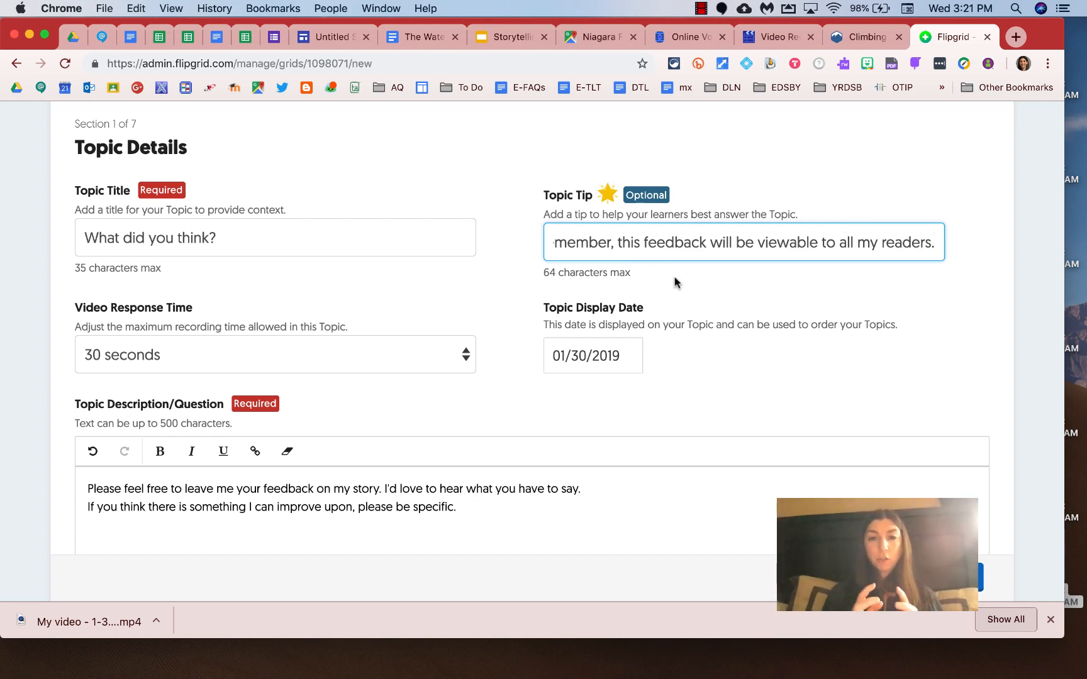
click(543, 381)
Keep the default topic privacy and status settings and open the video recorder for the topic resource.
scroll(544, 380, down, 8)
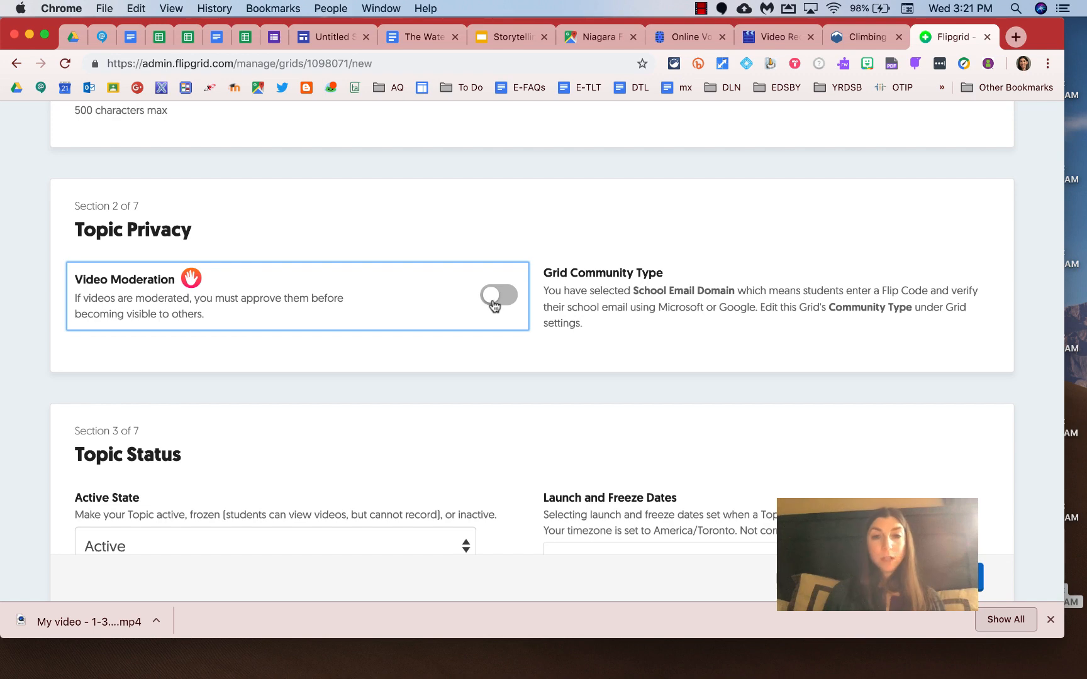
scroll(668, 294, down, 5)
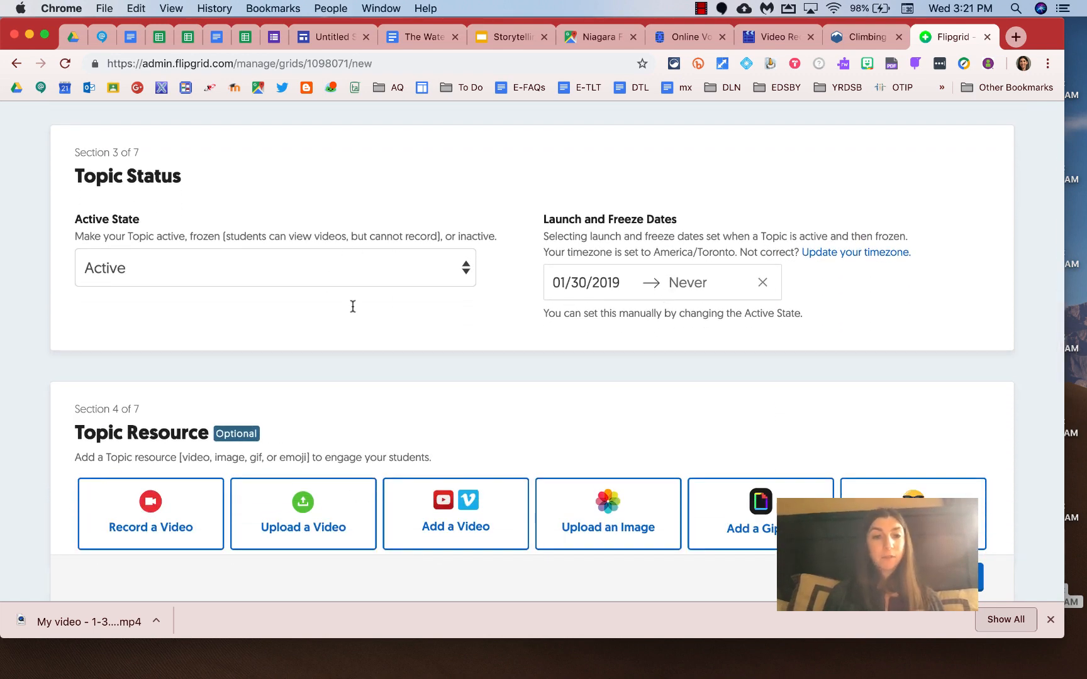
scroll(352, 306, down, 5)
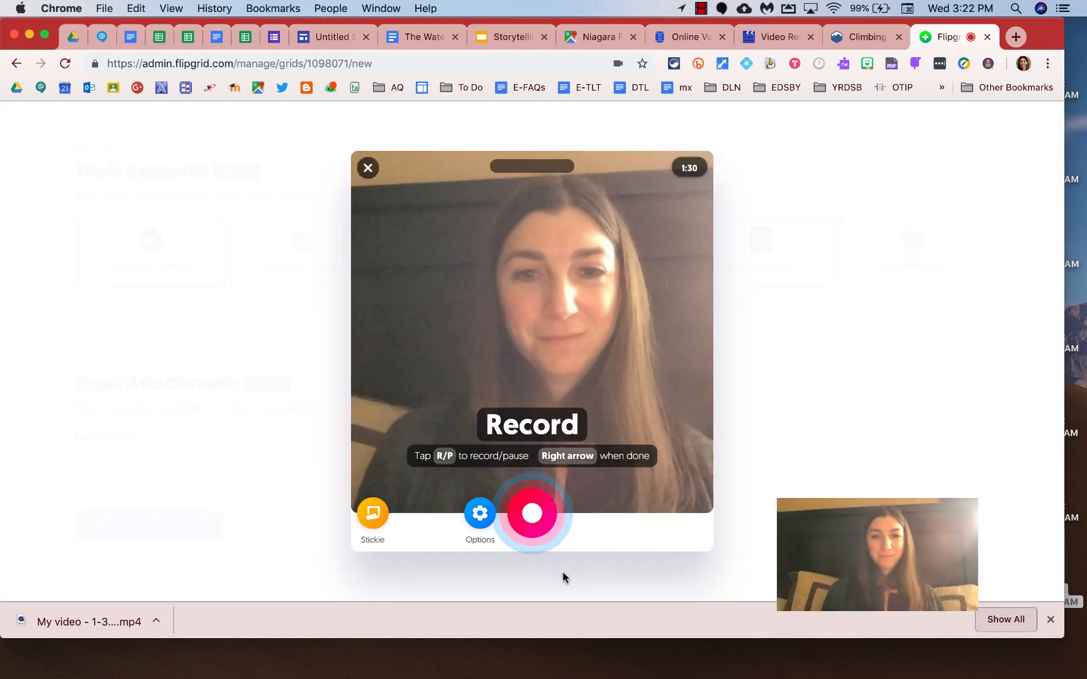
click(531, 516)
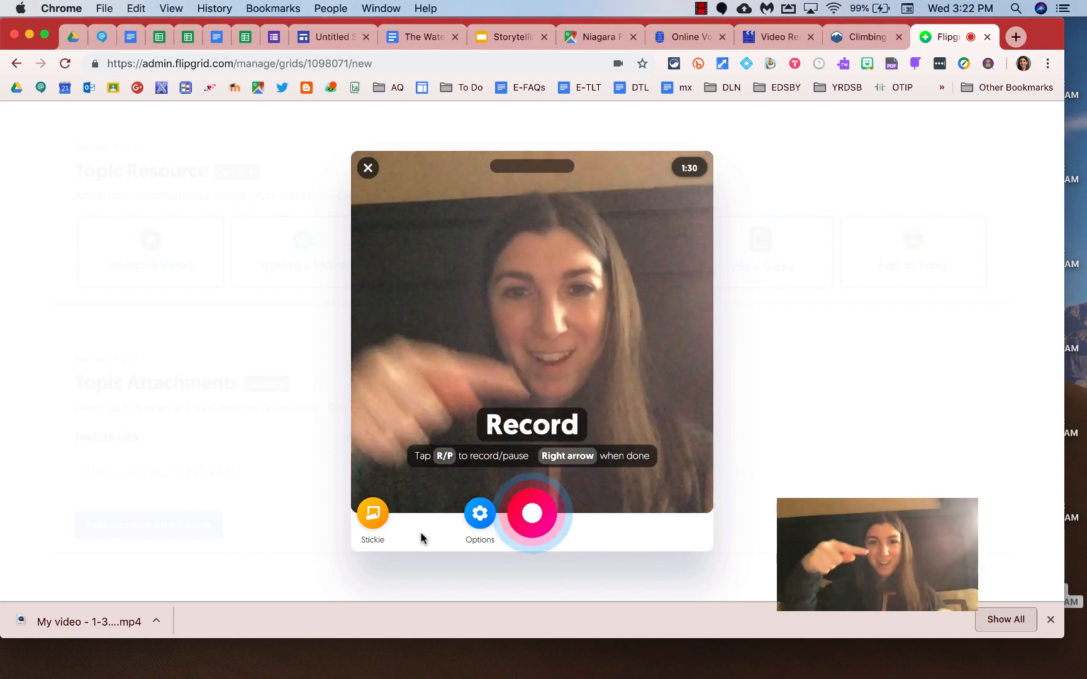
Add a sticky note to the video reading "Please leave me some feedback. I'd love to hear from you!".
click(373, 516)
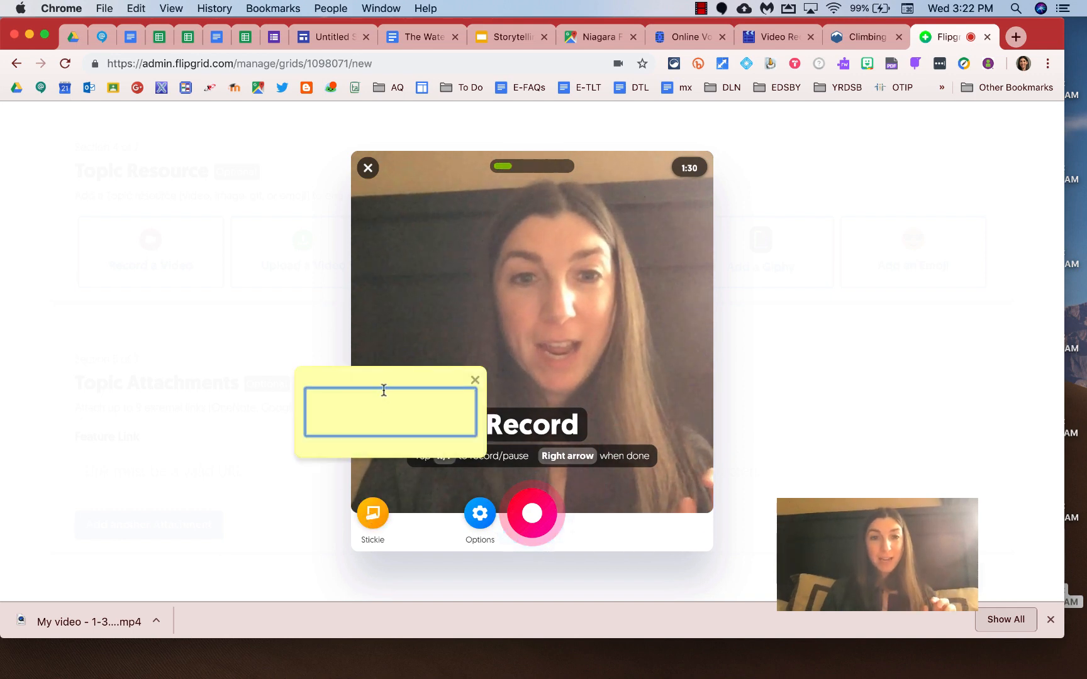
drag(383, 390, 366, 250)
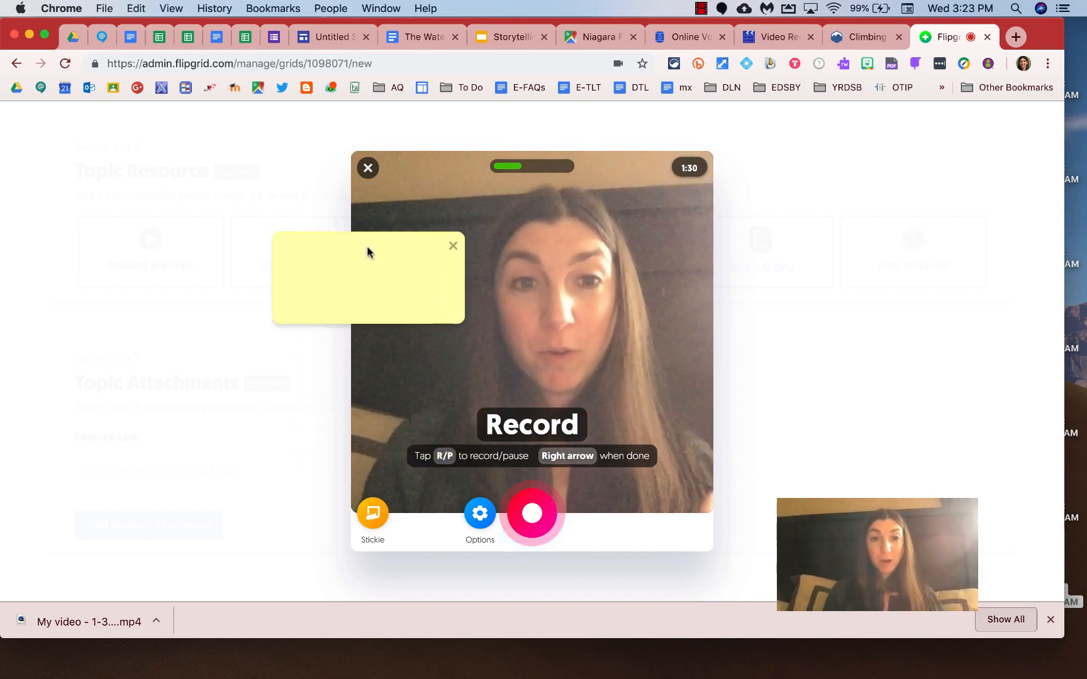
click(322, 283)
text(Pl)
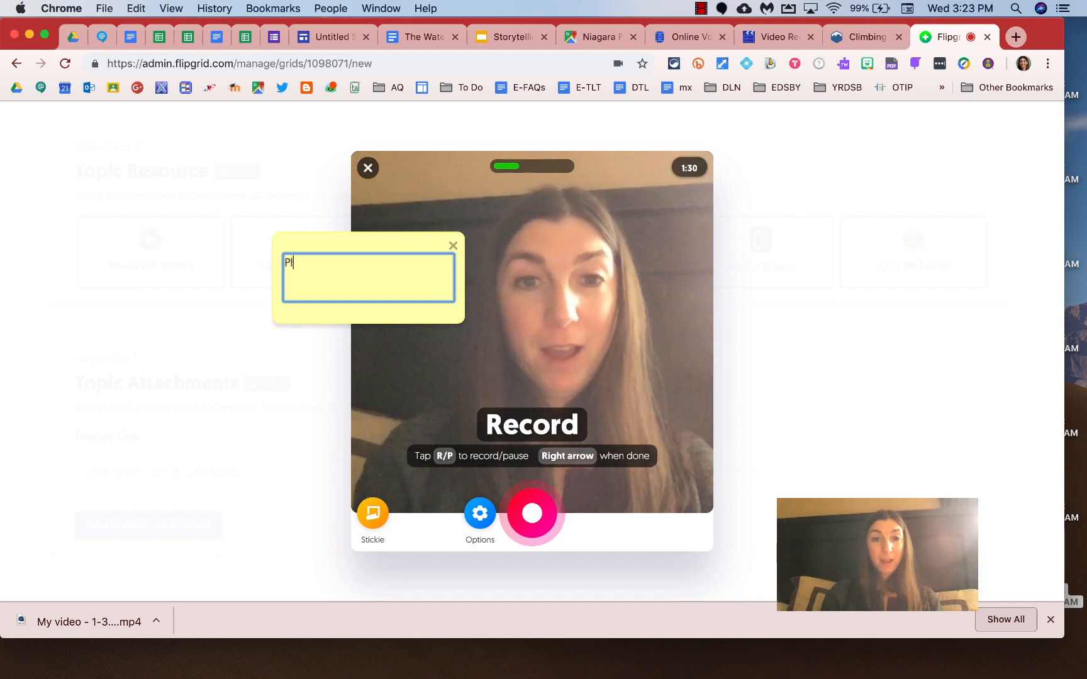
text(ease leave me)
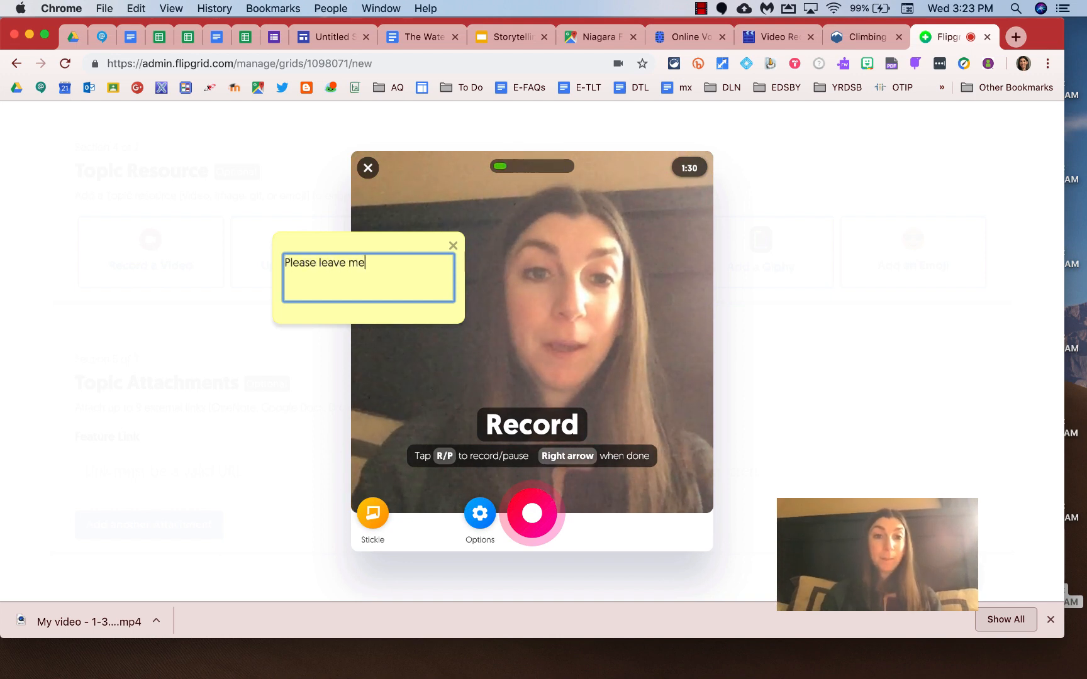
text( some feedback)
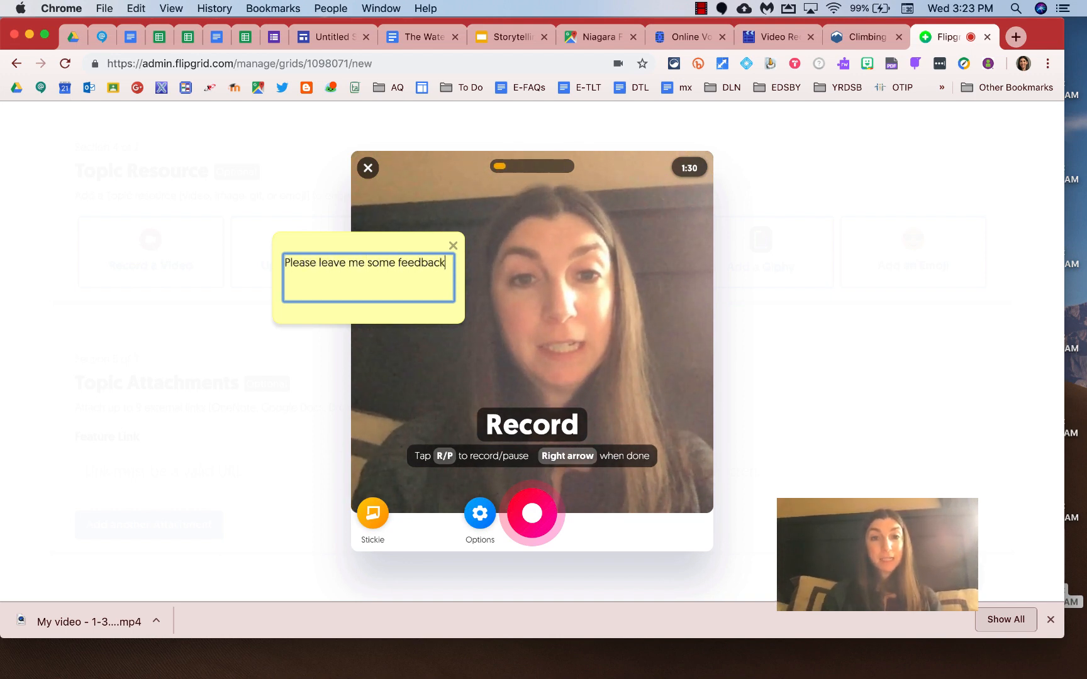
text(. I'd love to)
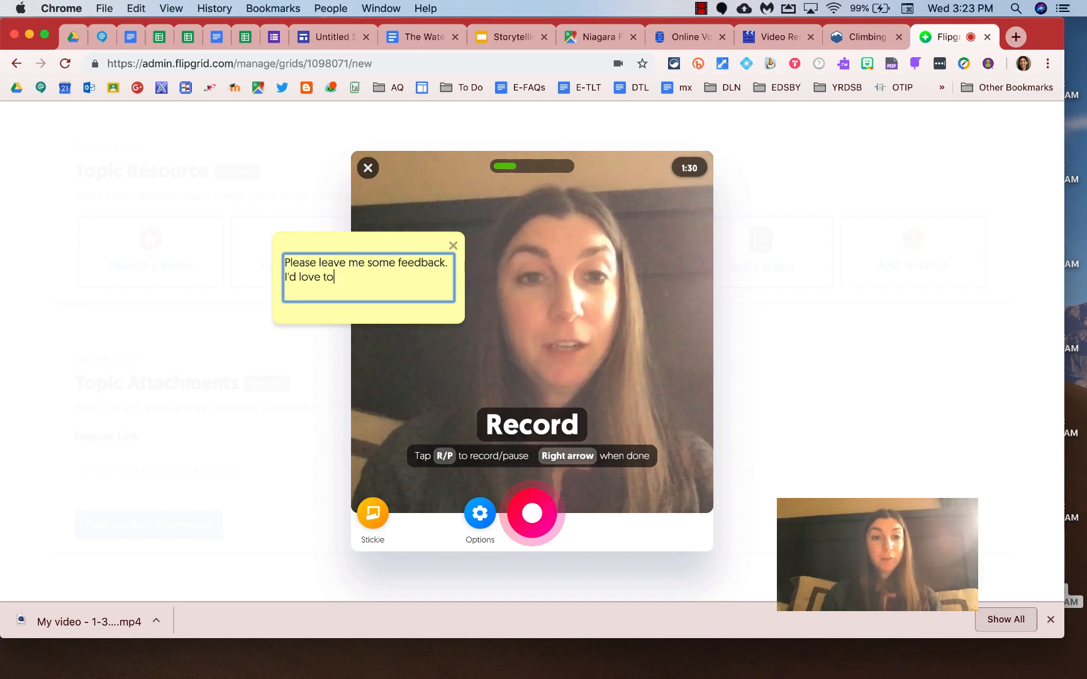
text( hear from hyou!)
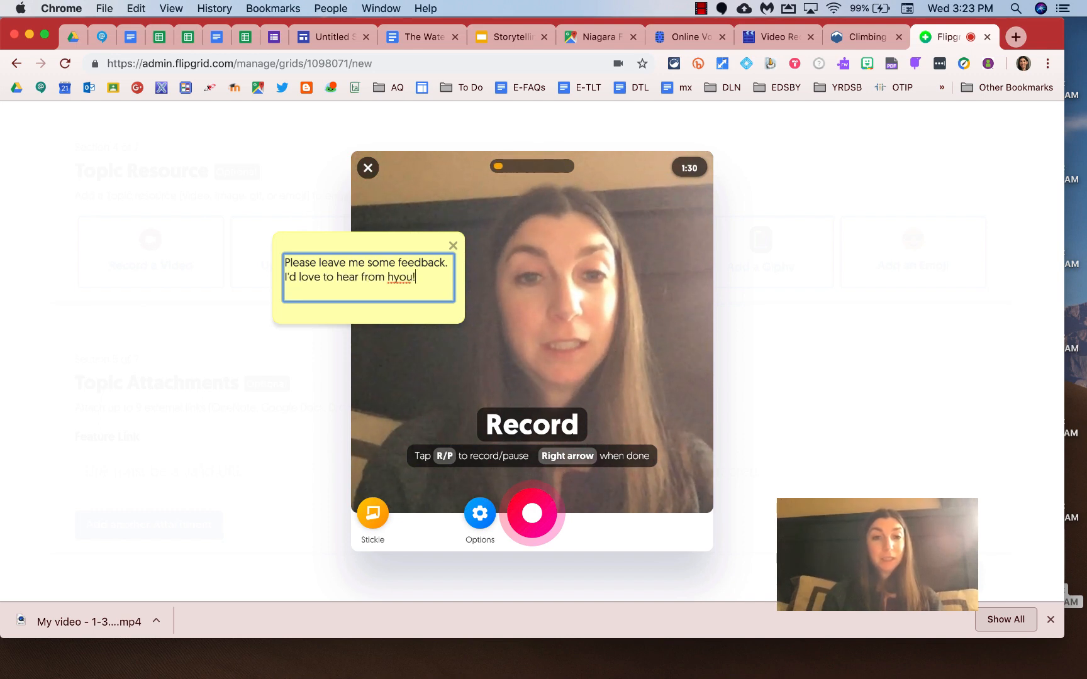
key(BackSpace)
key(BackSpace)
key(BackSpace)
key(BackSpace)
key(BackSpace)
text(you!)
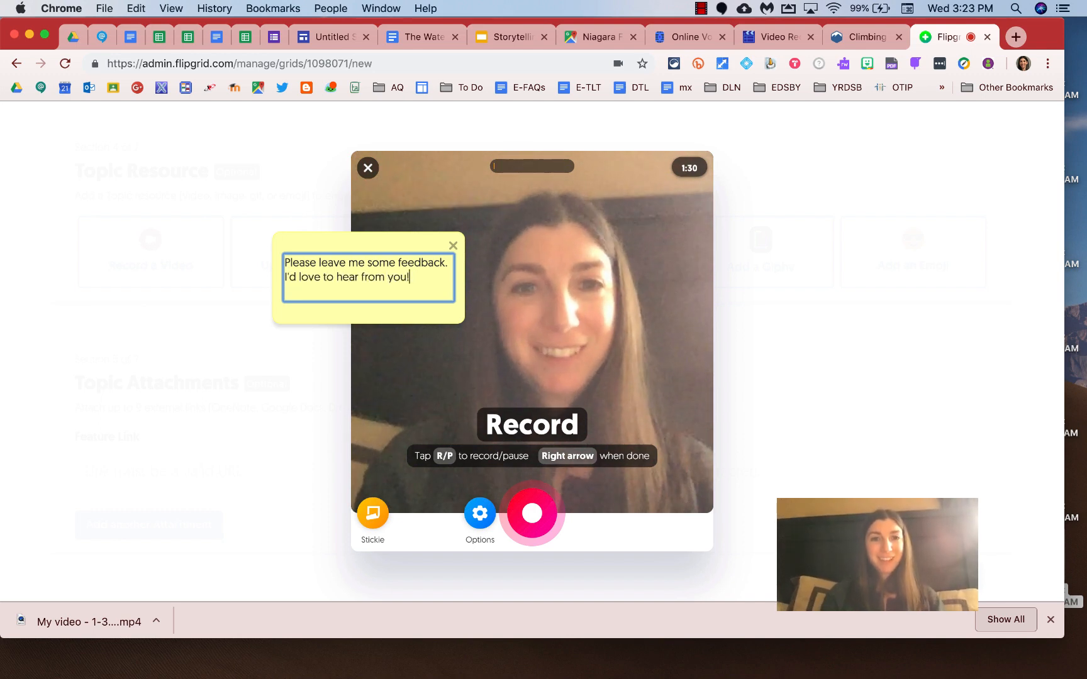
Move the sticky note to the upper middle of the camera picture, over the face.
click(375, 242)
drag(375, 241, 557, 238)
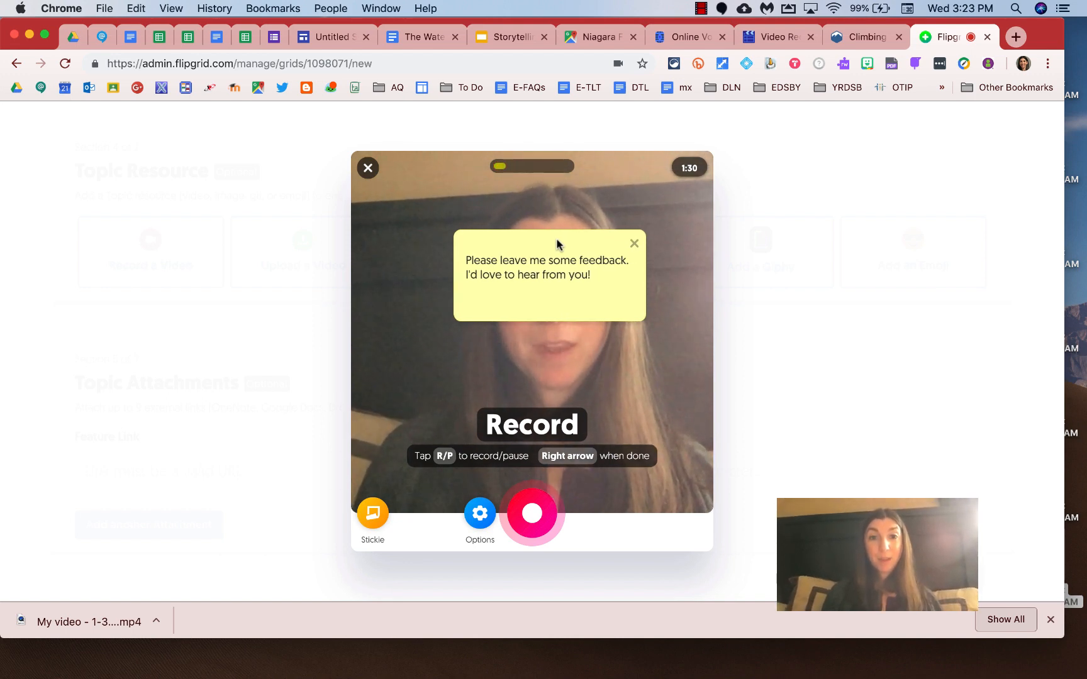
mouse_move(557, 244)
mouse_down()
mouse_move(557, 114)
mouse_move(553, 243)
mouse_up()
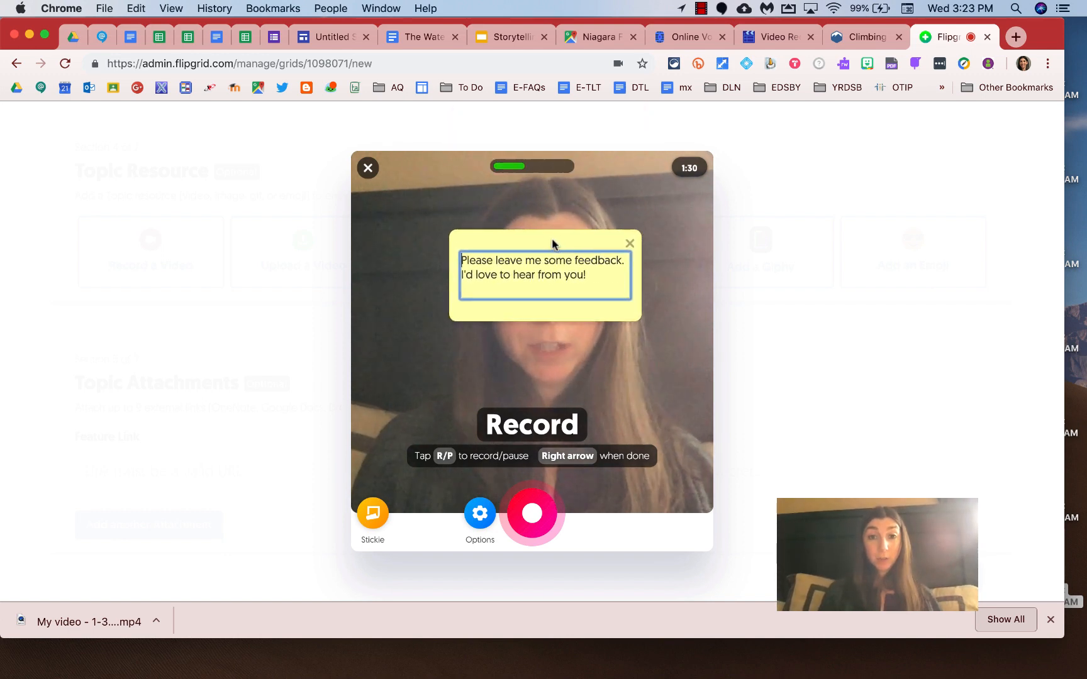
Check the recording options, record a video of about 6 seconds with audio on, and accept it to reach the selfie stage.
click(479, 514)
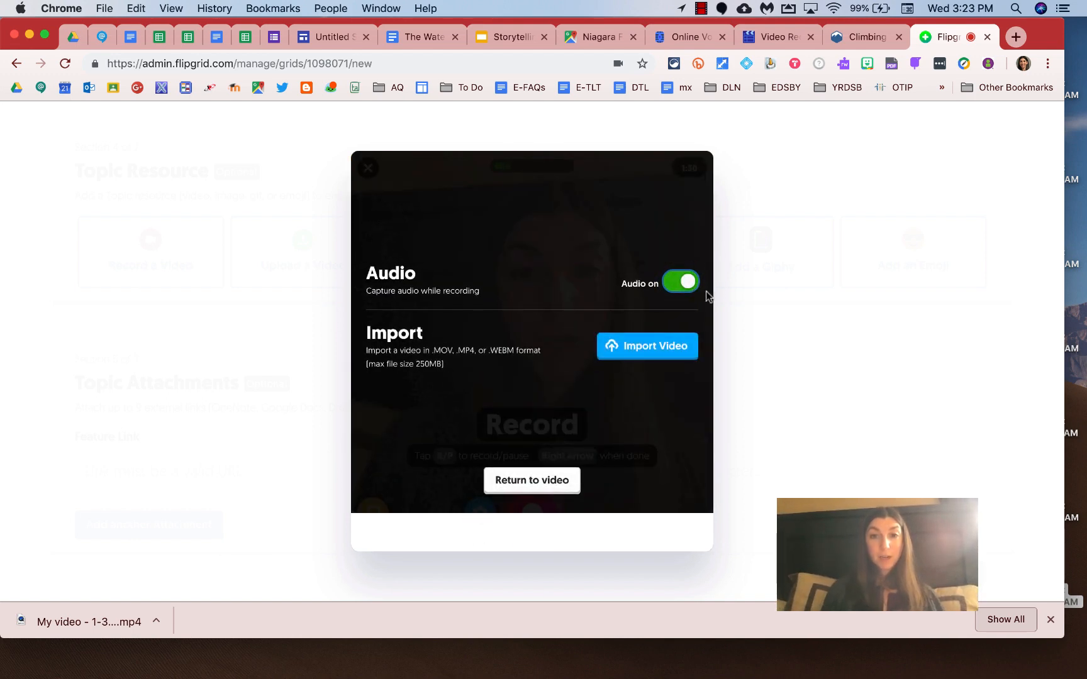
click(543, 481)
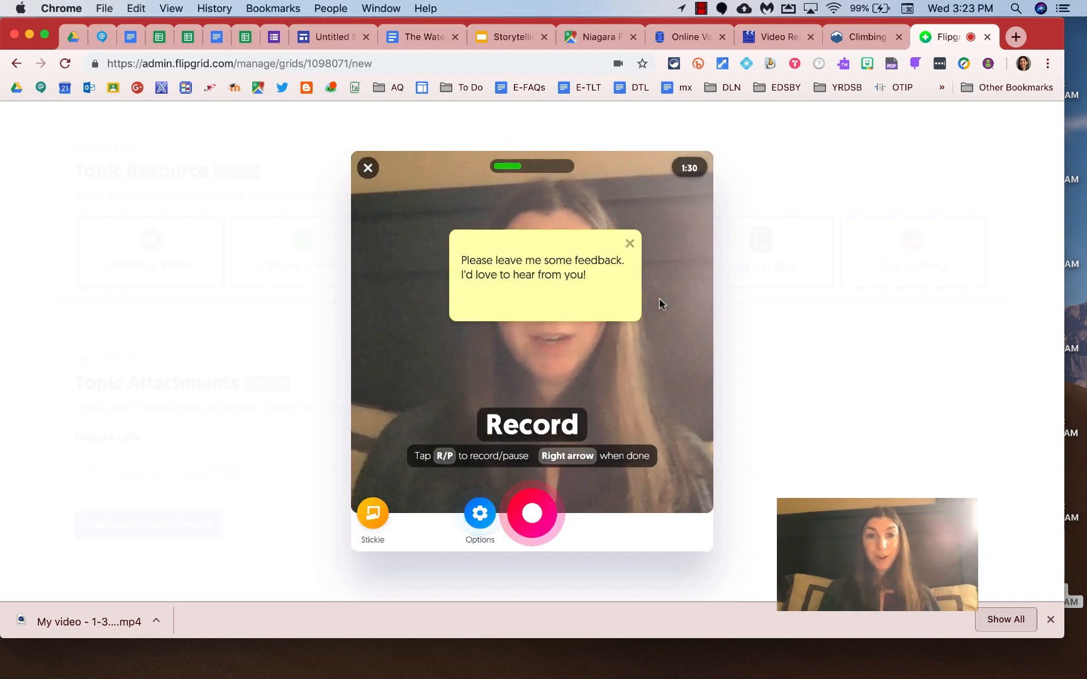
click(531, 514)
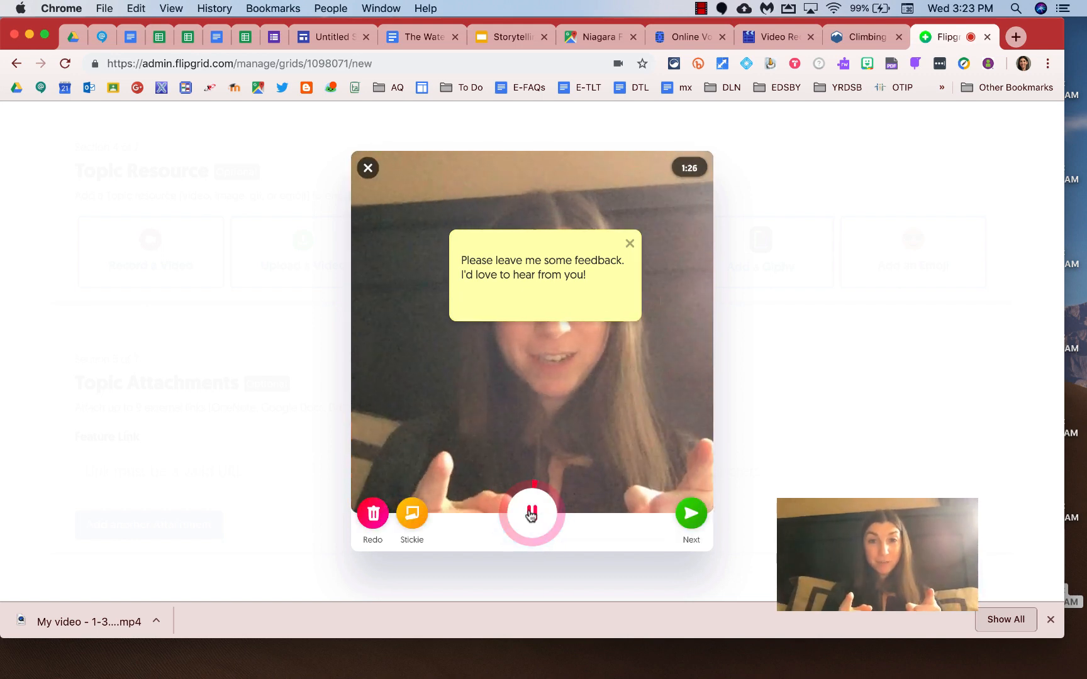
click(521, 508)
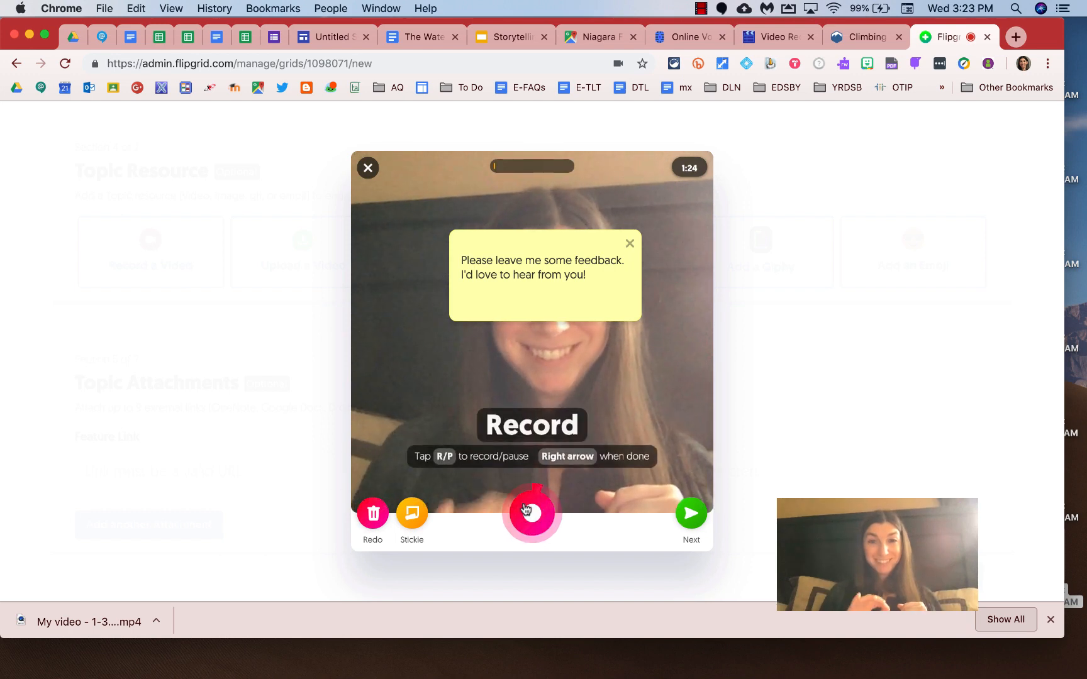
click(690, 514)
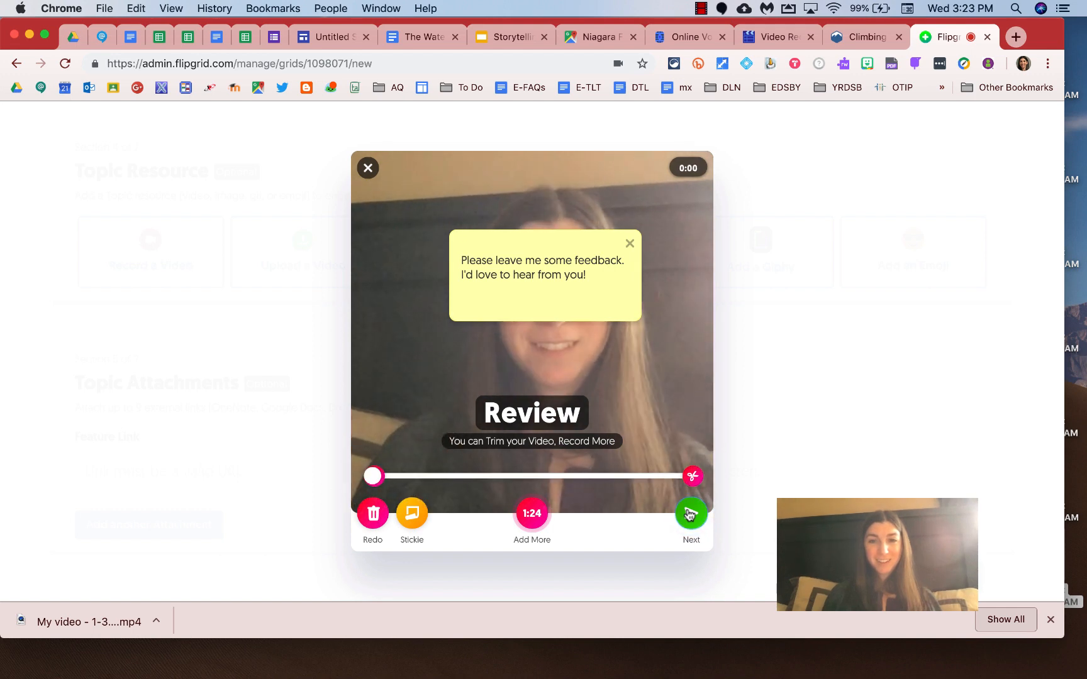
click(690, 514)
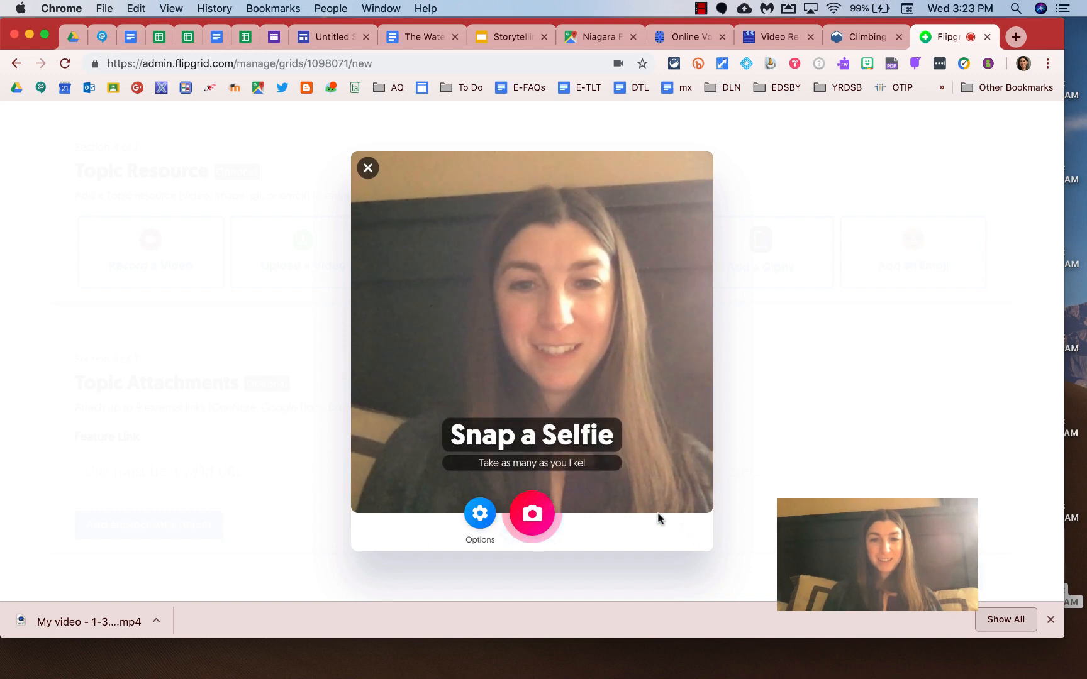
Check the selfie options and choose a frame near the start of the recorded video as the selfie.
click(478, 514)
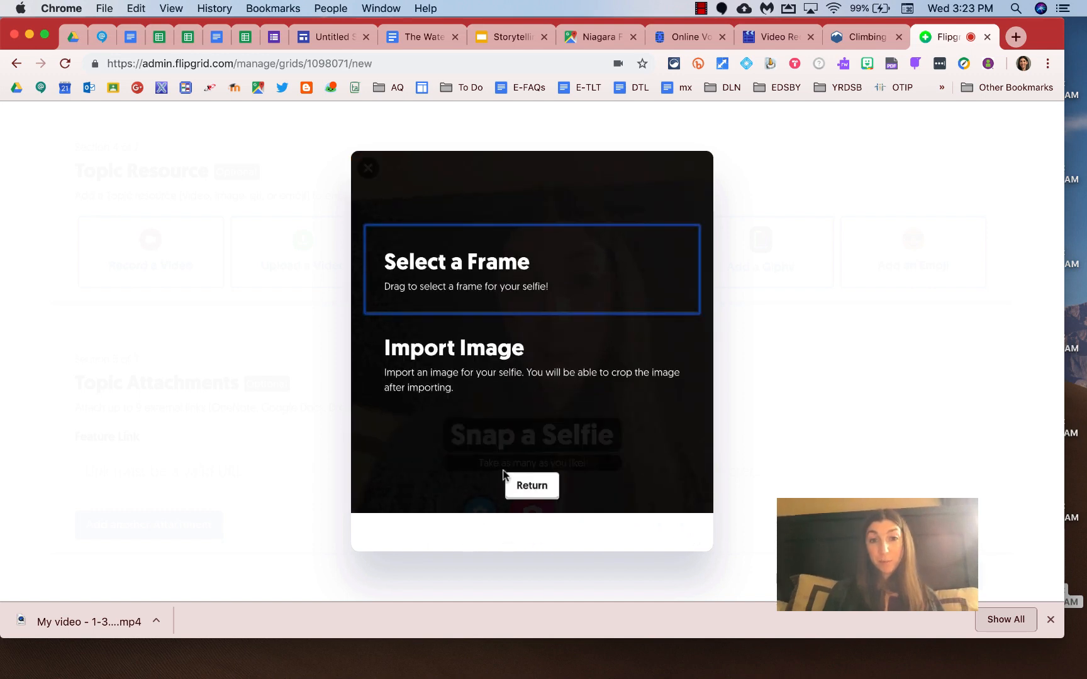
click(537, 490)
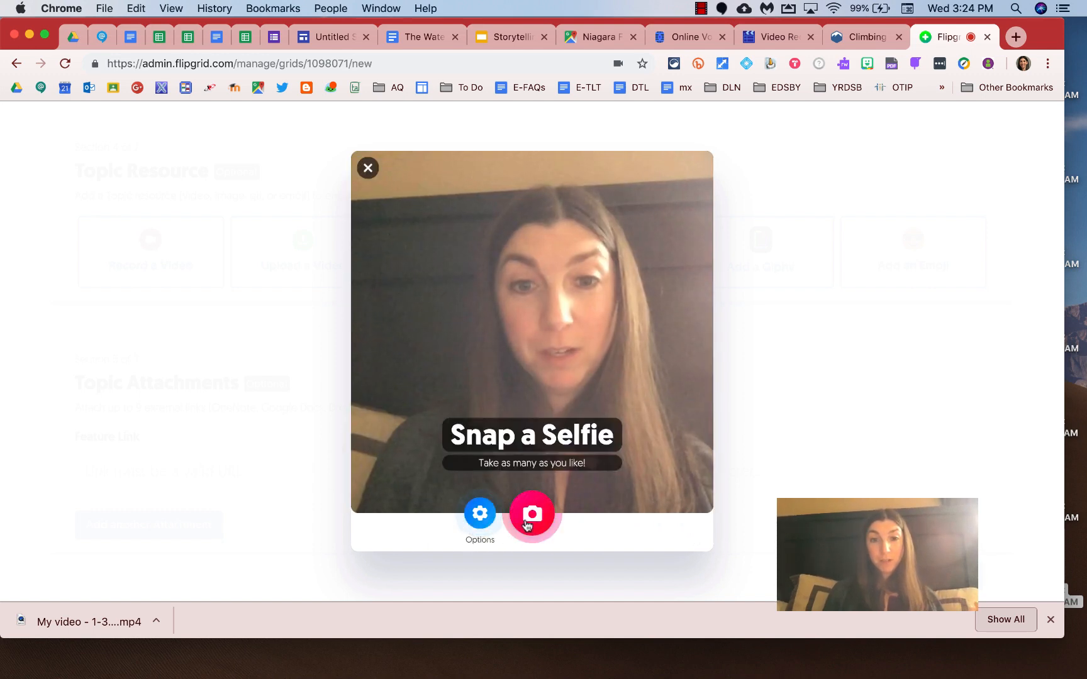
click(479, 515)
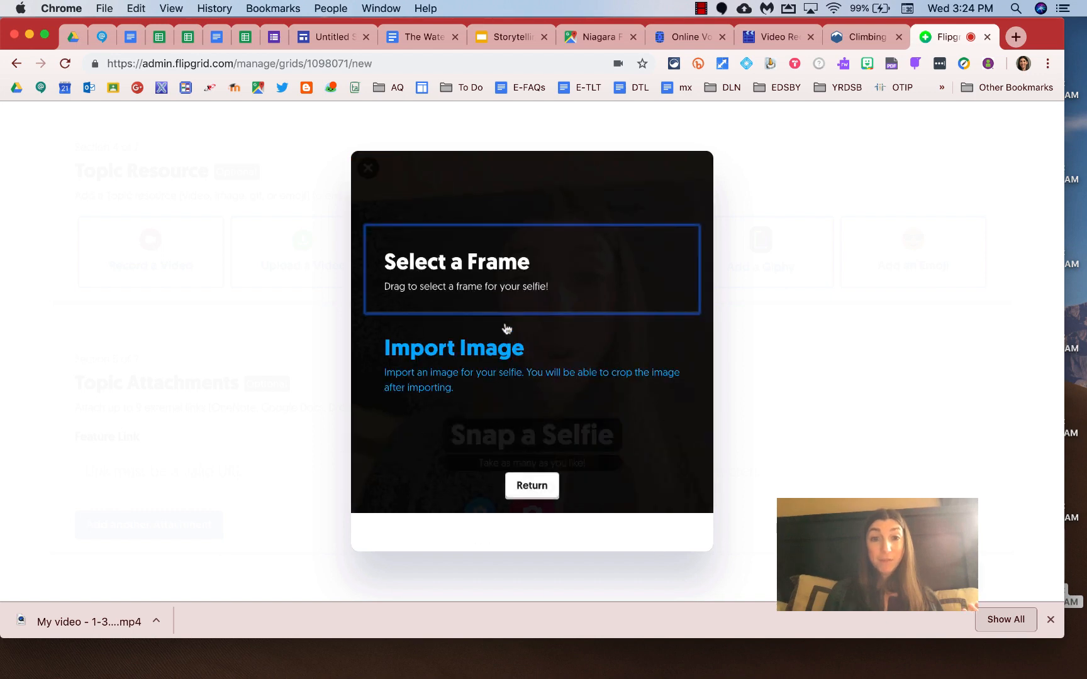
click(510, 280)
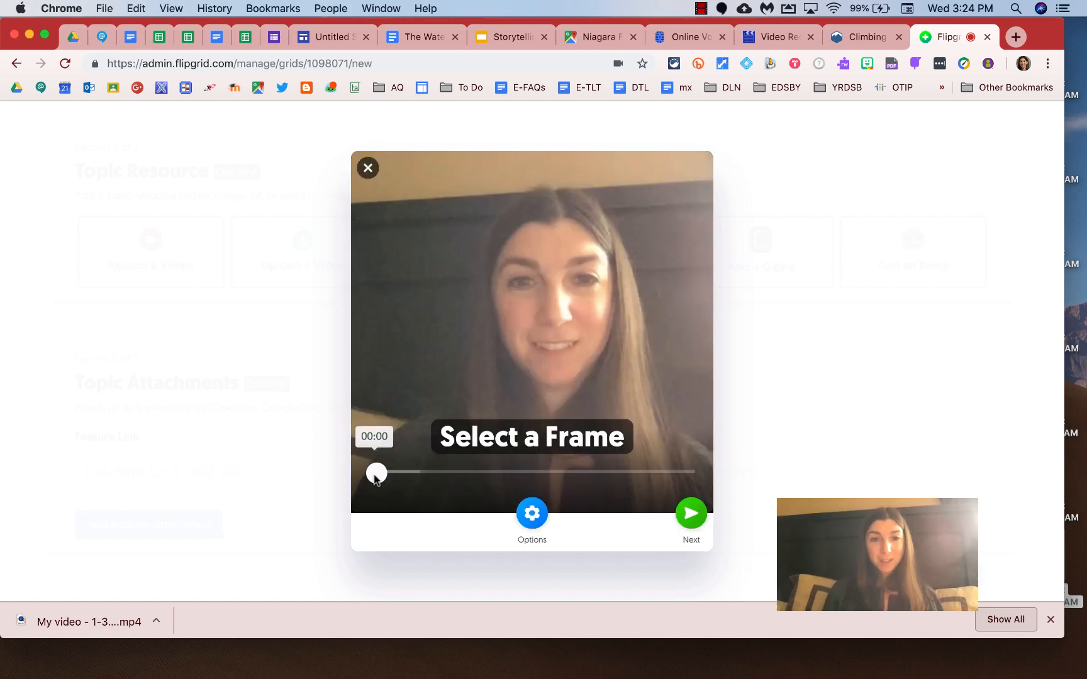
drag(376, 473, 400, 473)
click(692, 513)
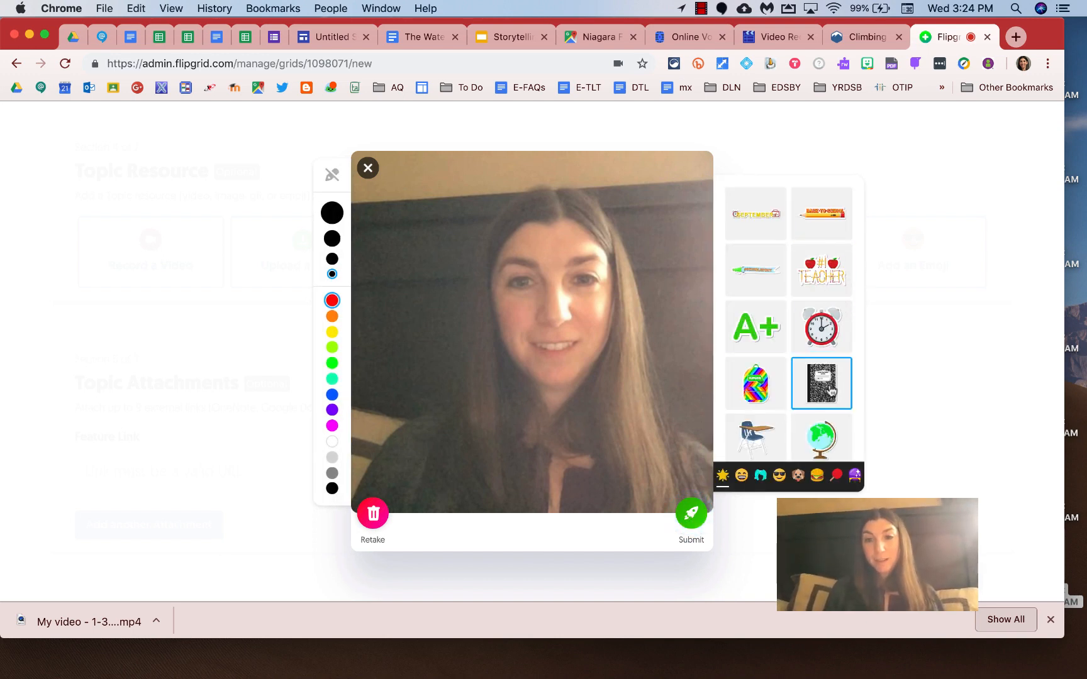
Add the #1 Teacher sticker to the selfie, small and tilted to the upper left of the face, and submit the topic video.
scroll(768, 343, down, 3)
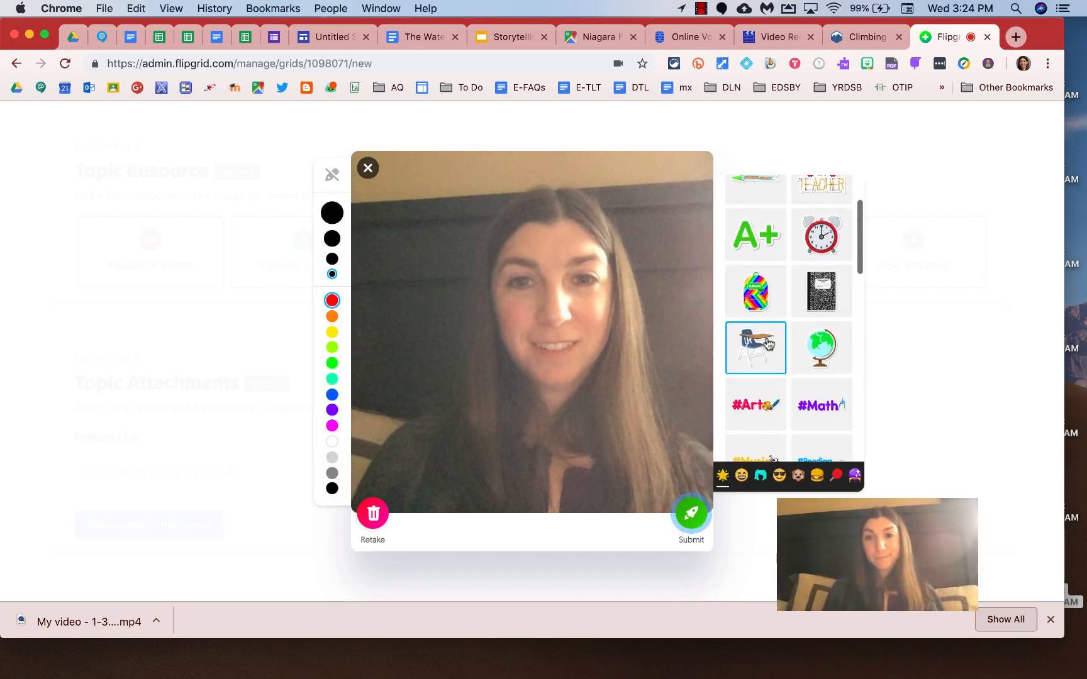
scroll(812, 221, up, 2)
click(820, 227)
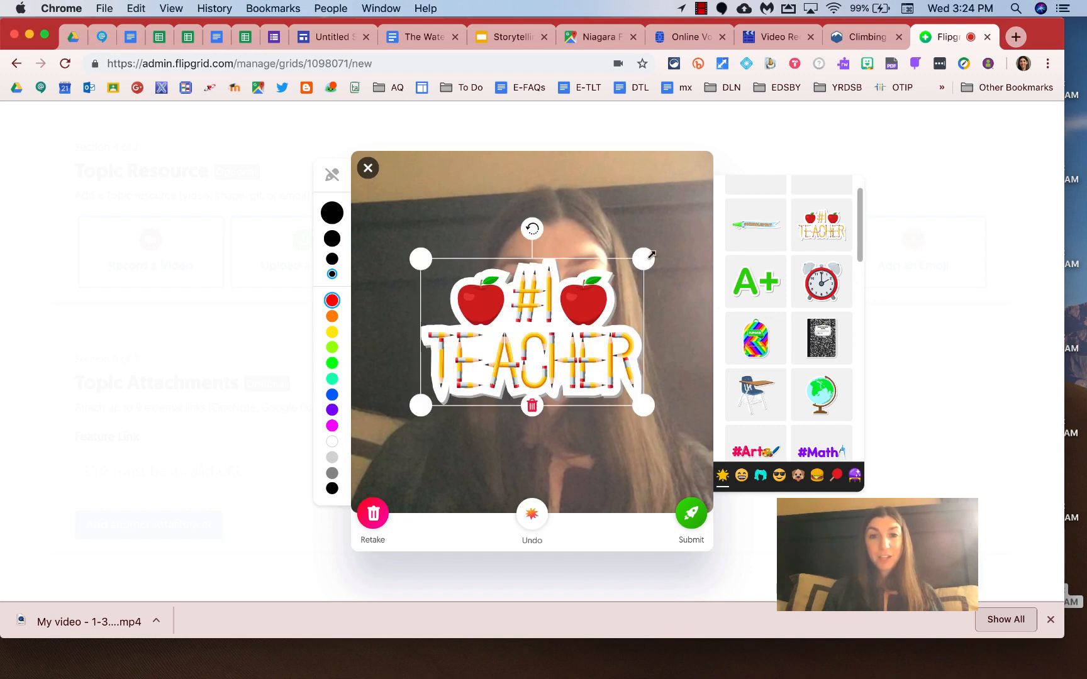
drag(652, 254, 526, 332)
drag(473, 301, 442, 217)
drag(432, 176, 397, 209)
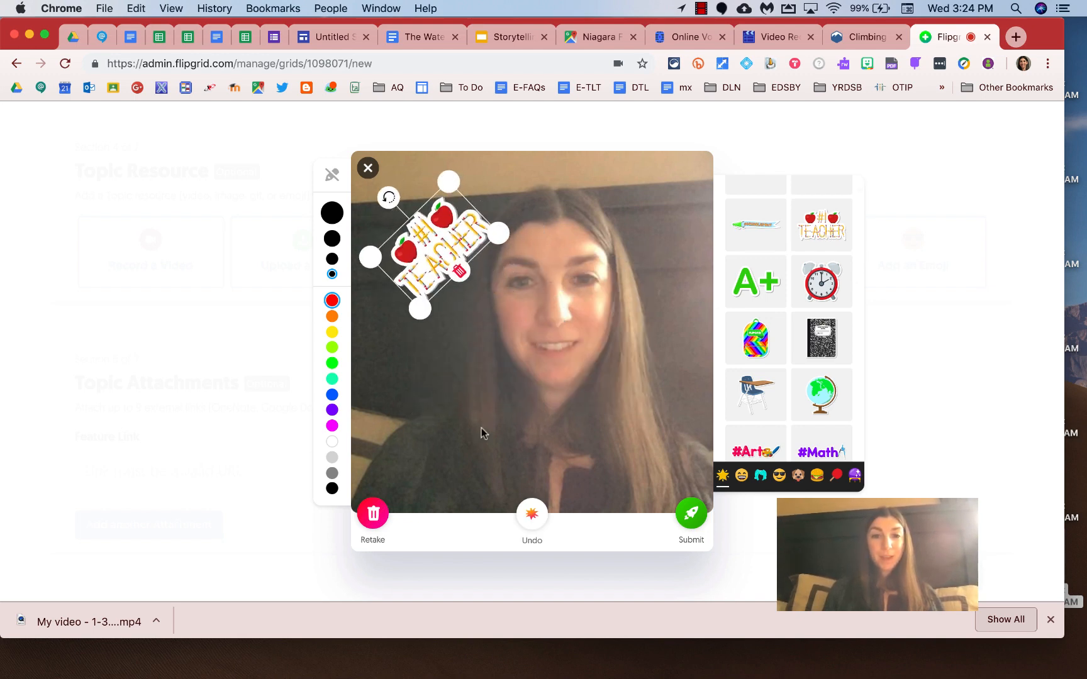
click(691, 517)
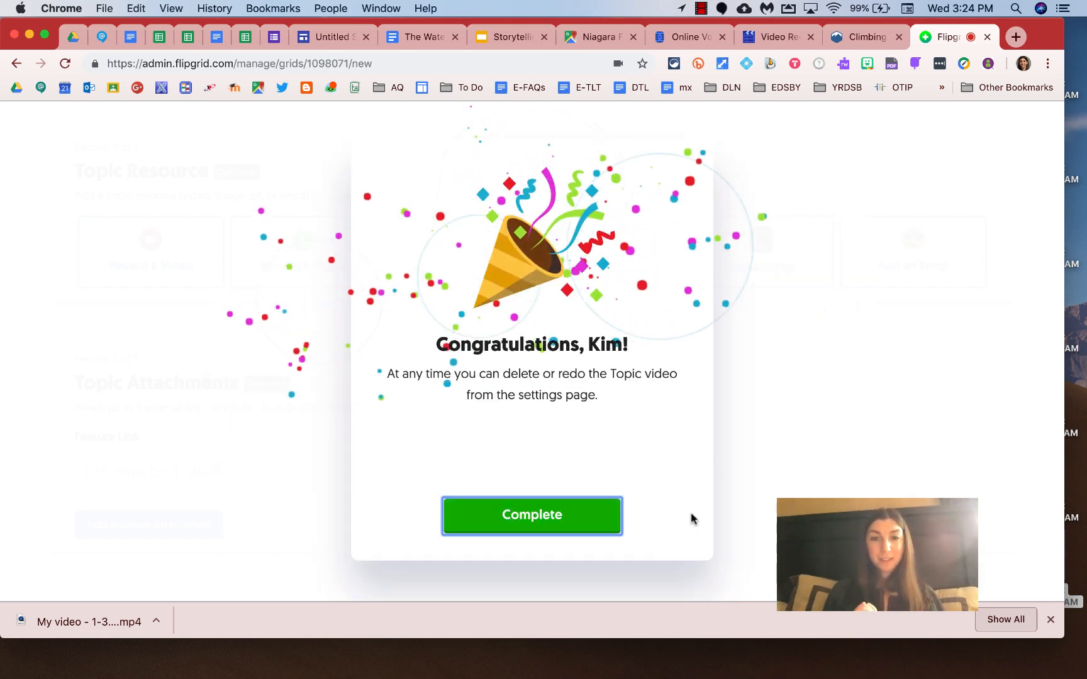
click(558, 527)
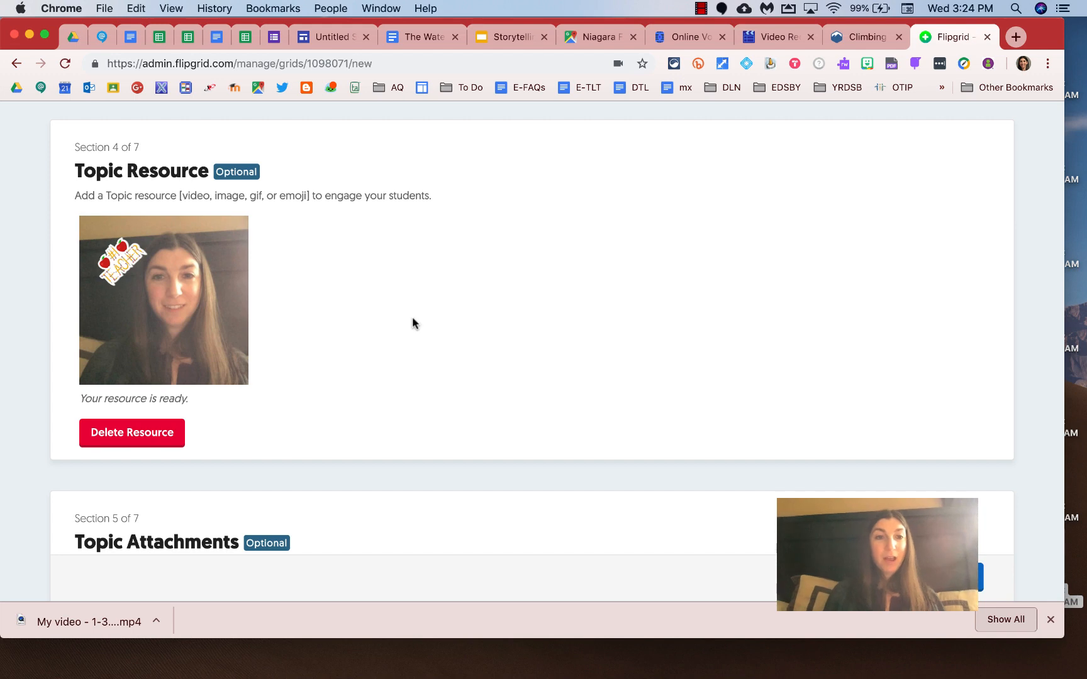
Review the topic attachments, video features and feedback sections, keep Basic Feedback and the other defaults, and create the topic.
scroll(412, 317, up, 6)
scroll(412, 317, down, 9)
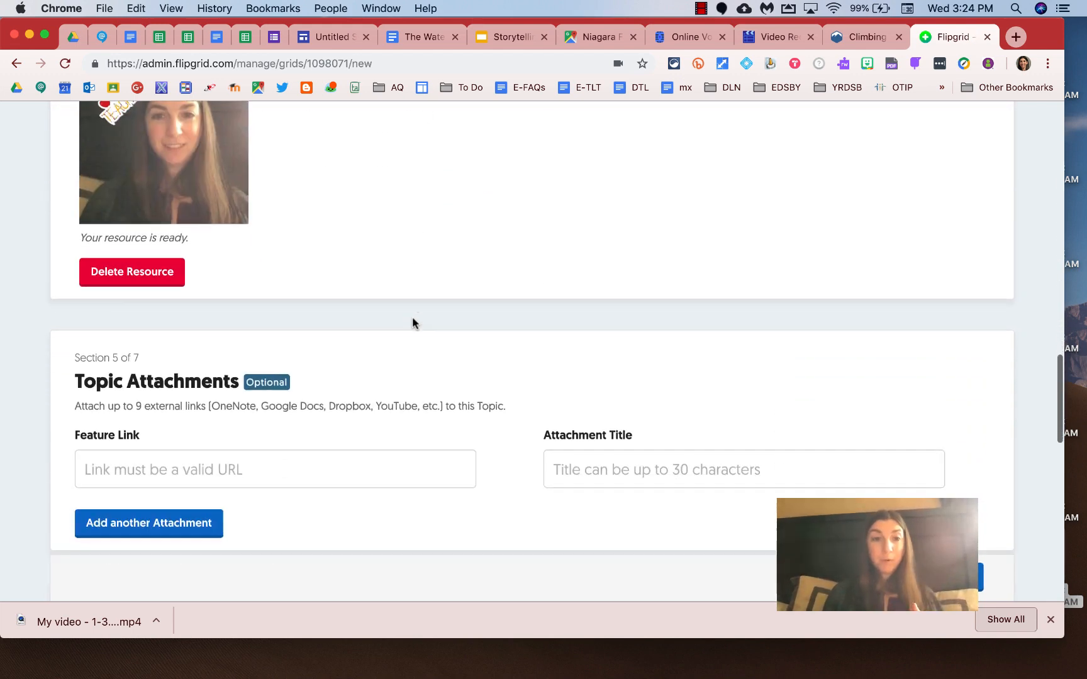
scroll(412, 317, down, 3)
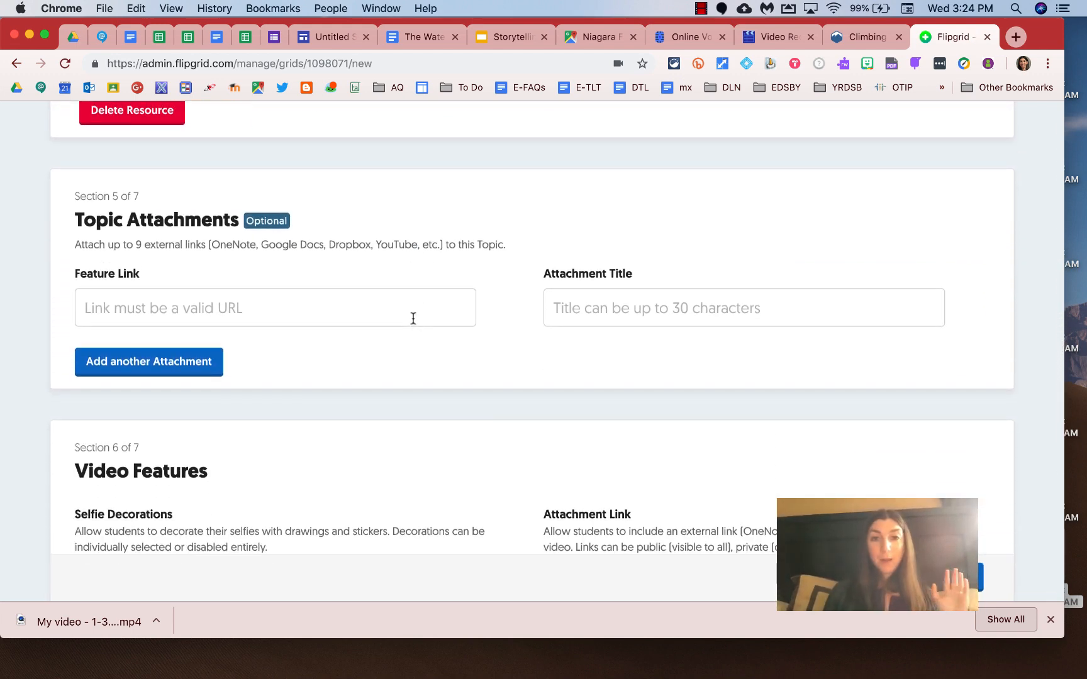
scroll(412, 318, down, 6)
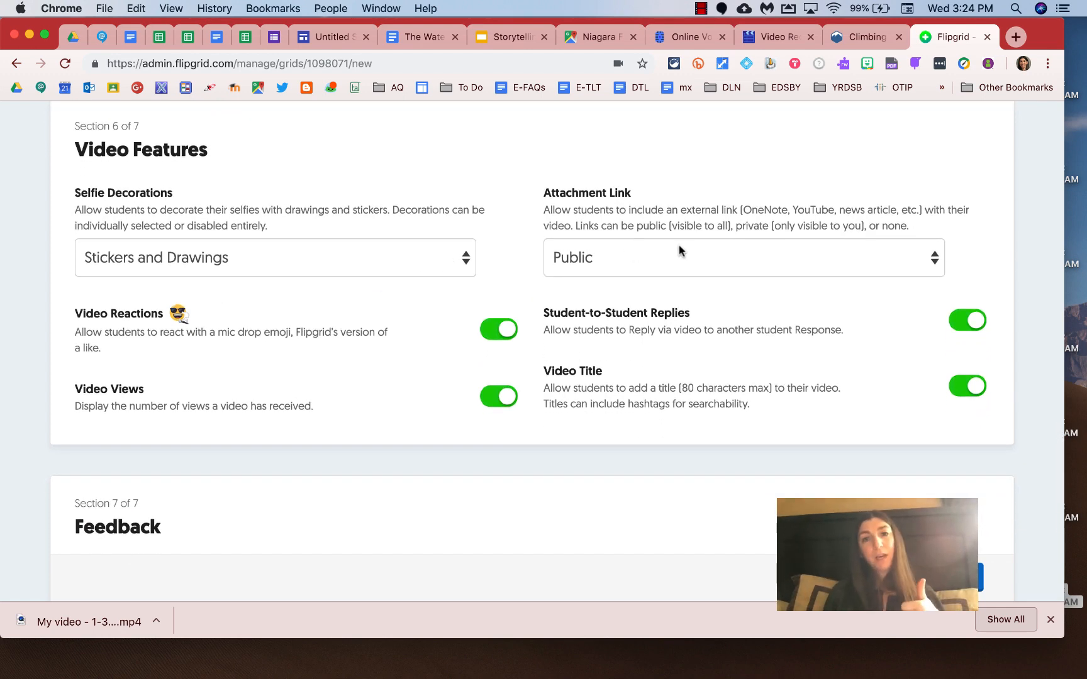
click(403, 351)
scroll(402, 352, down, 3)
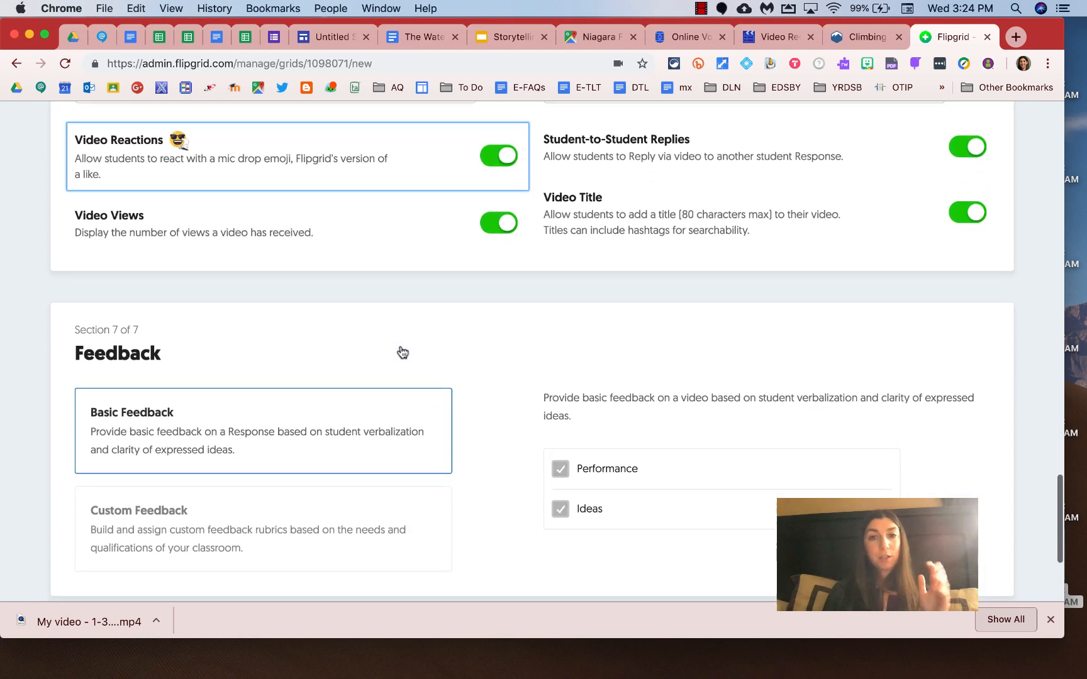
scroll(403, 351, down, 2)
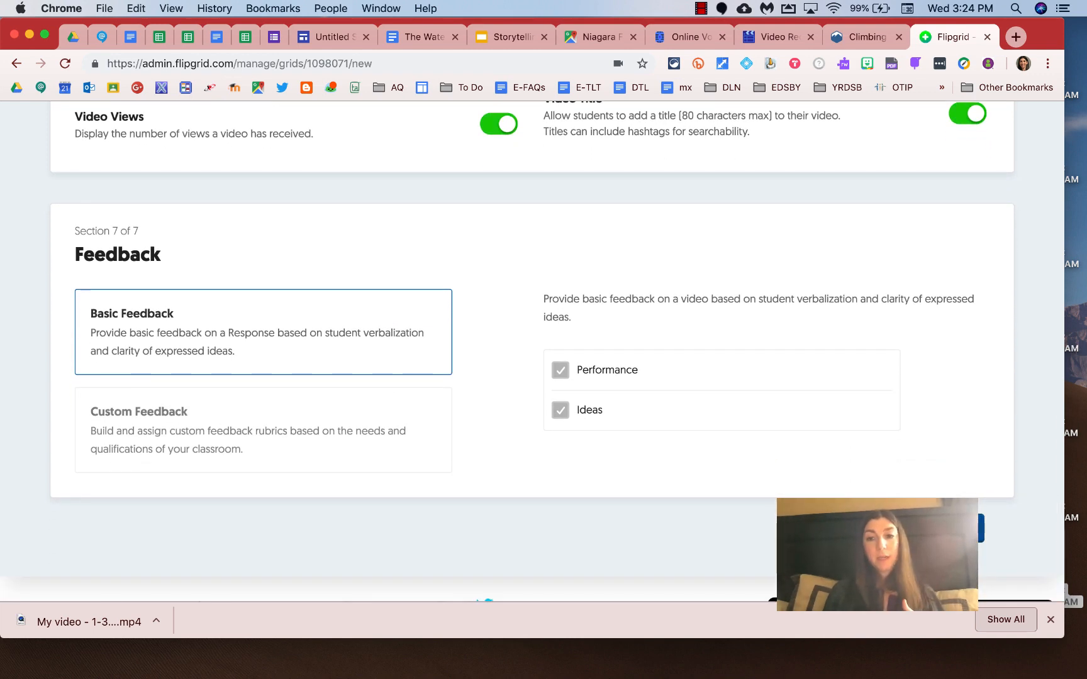
click(942, 529)
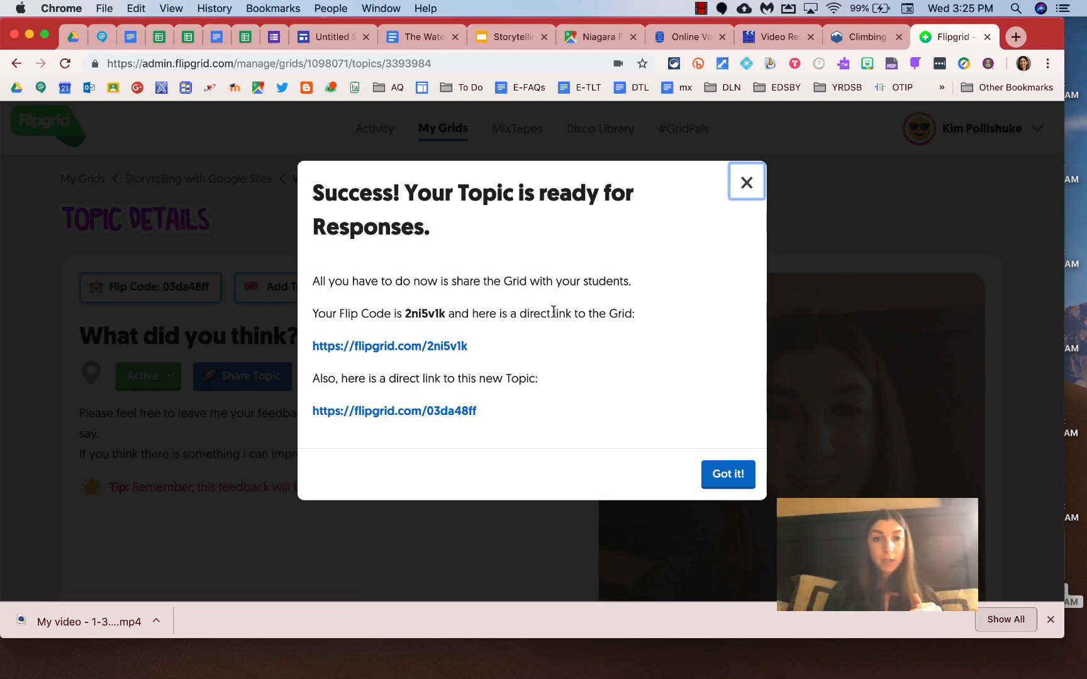
Open the direct link to the new topic, log in with the Google account, and copy the topic page's URL.
click(457, 412)
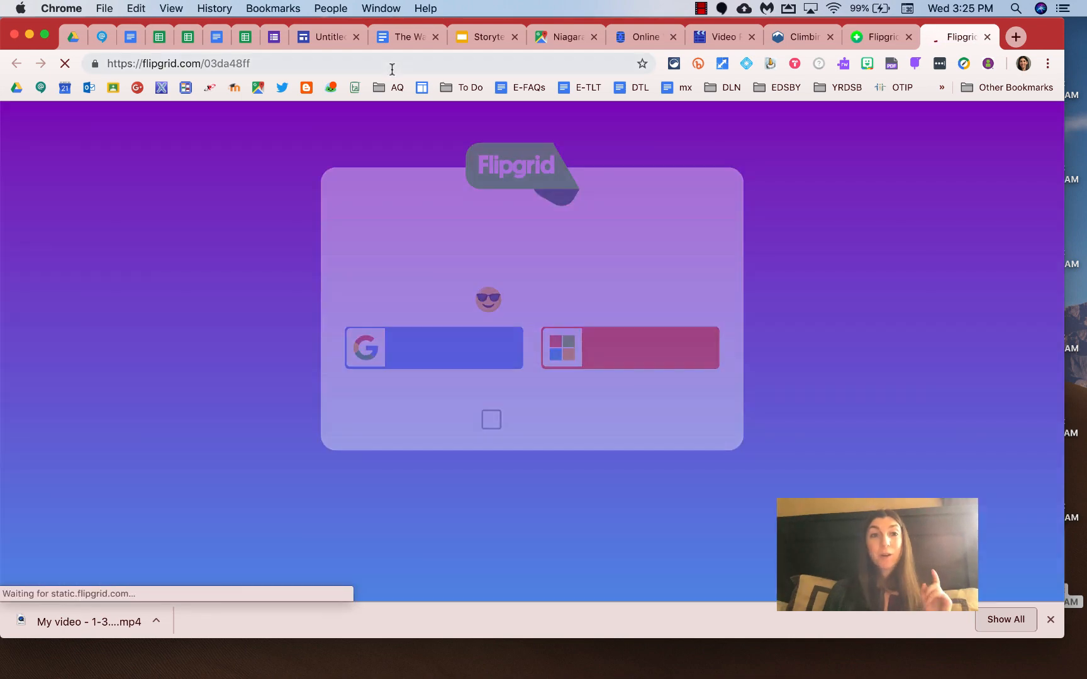
click(440, 349)
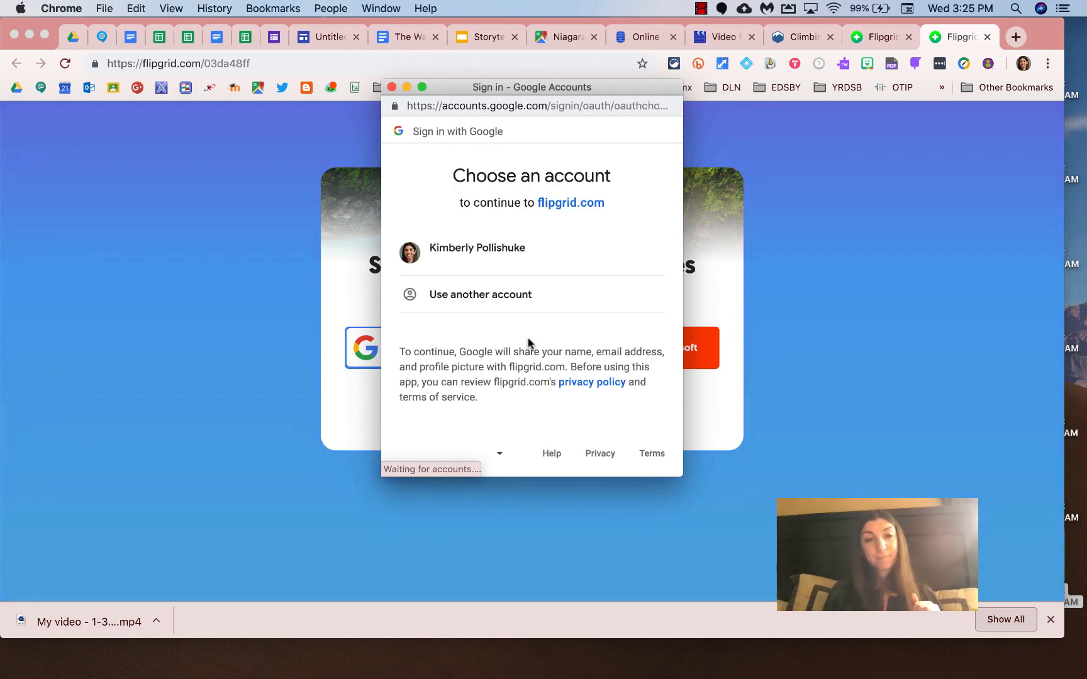
click(497, 256)
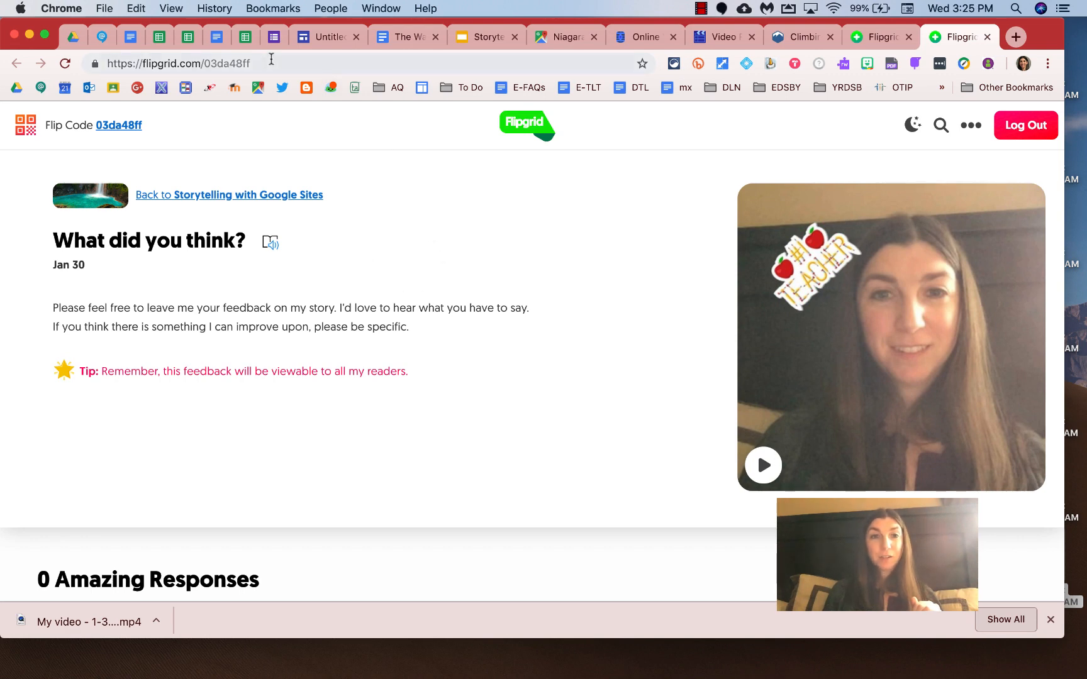
click(275, 63)
key(super+c)
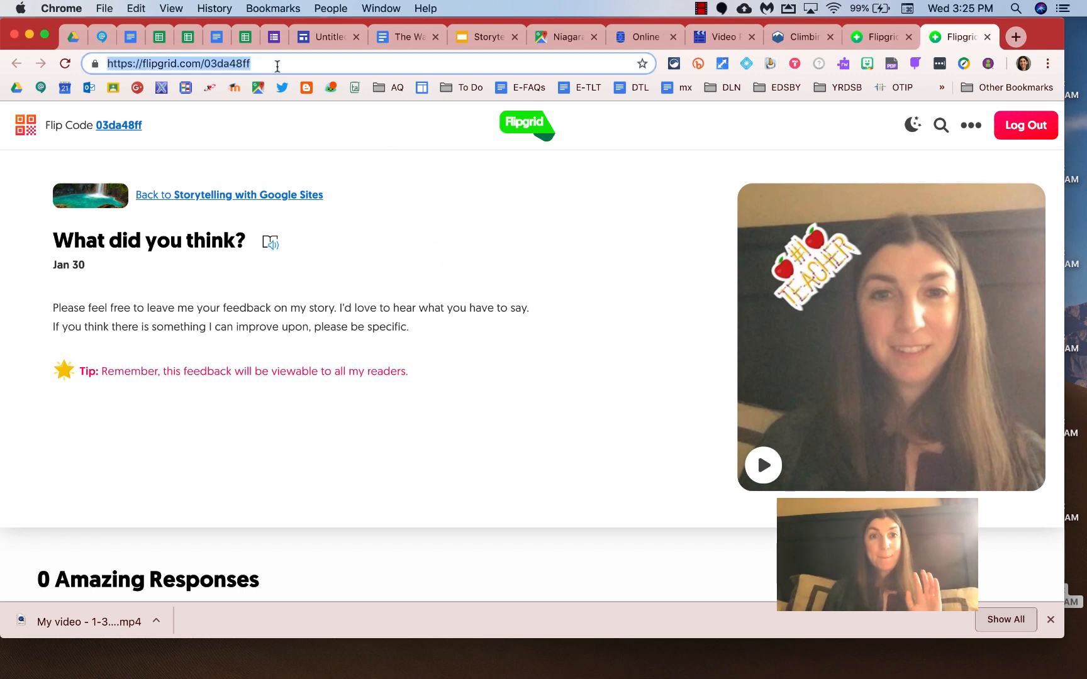
Switch to The Waterfall in Google Sites and embed the copied Flipgrid topic URL as a whole page on Page 5.
click(339, 37)
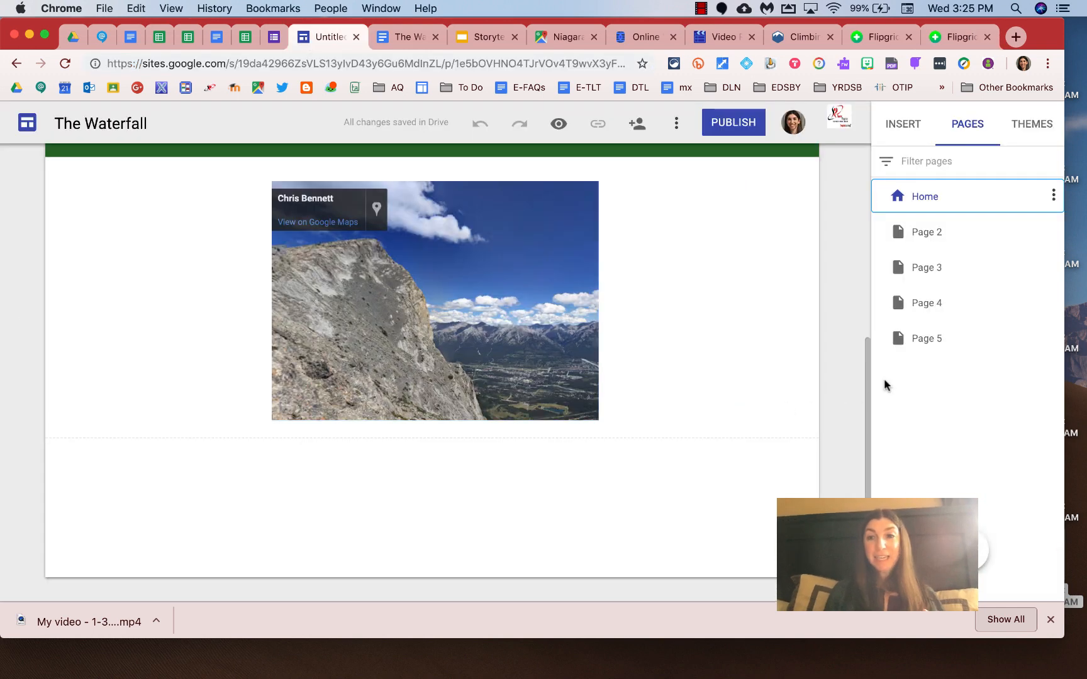
click(928, 341)
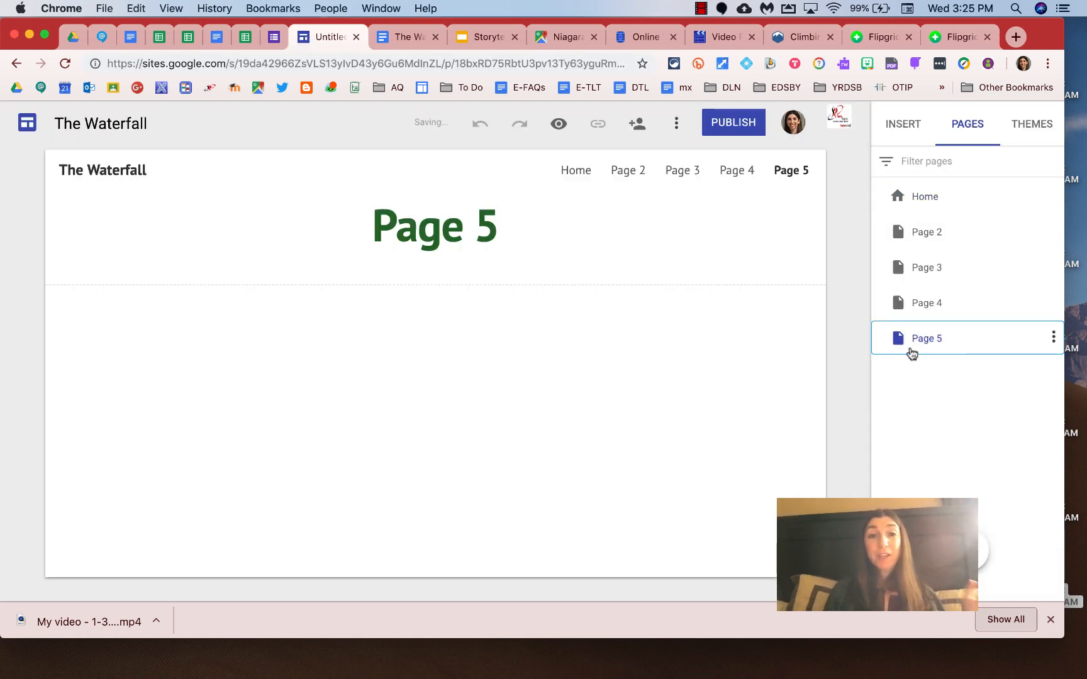
double_click(379, 378)
click(325, 370)
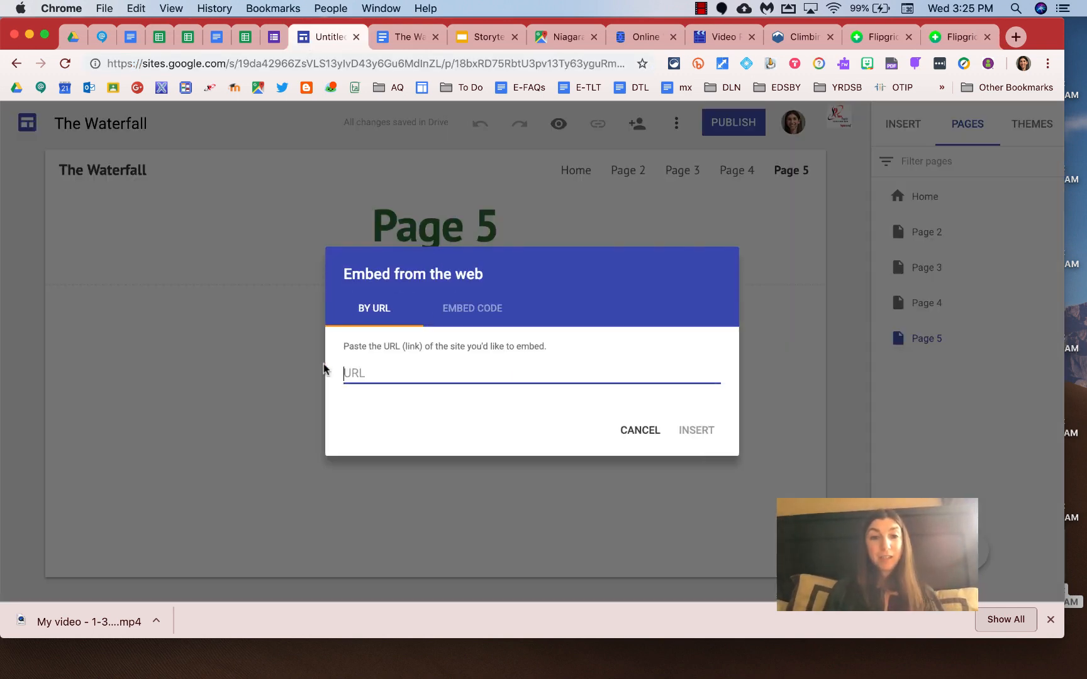
key(super+v)
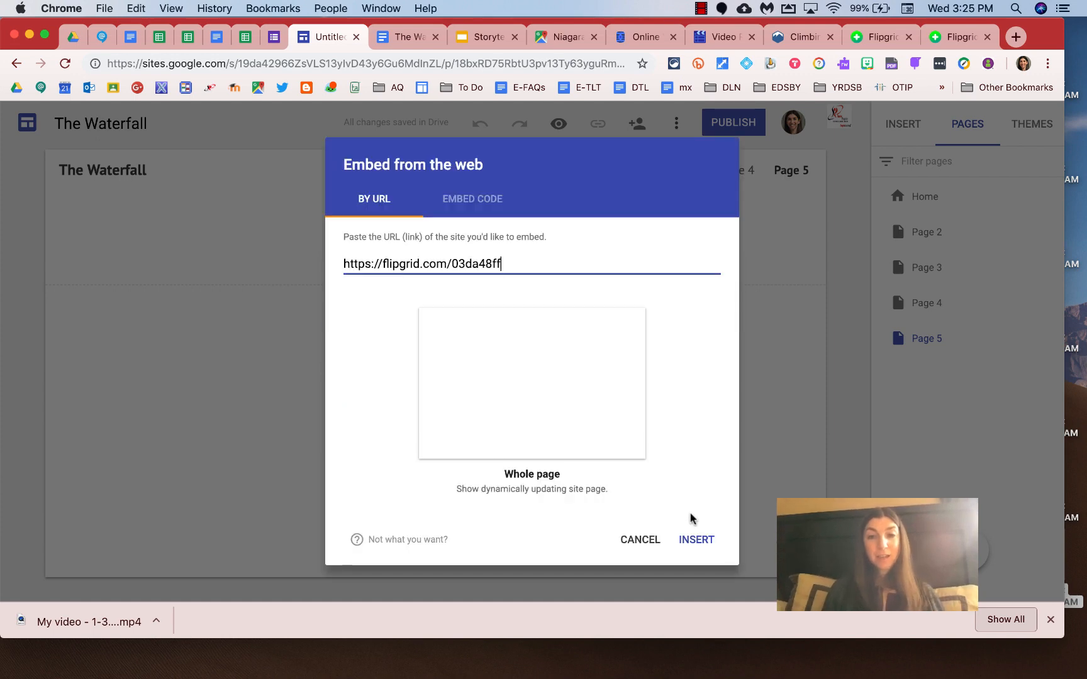
click(696, 540)
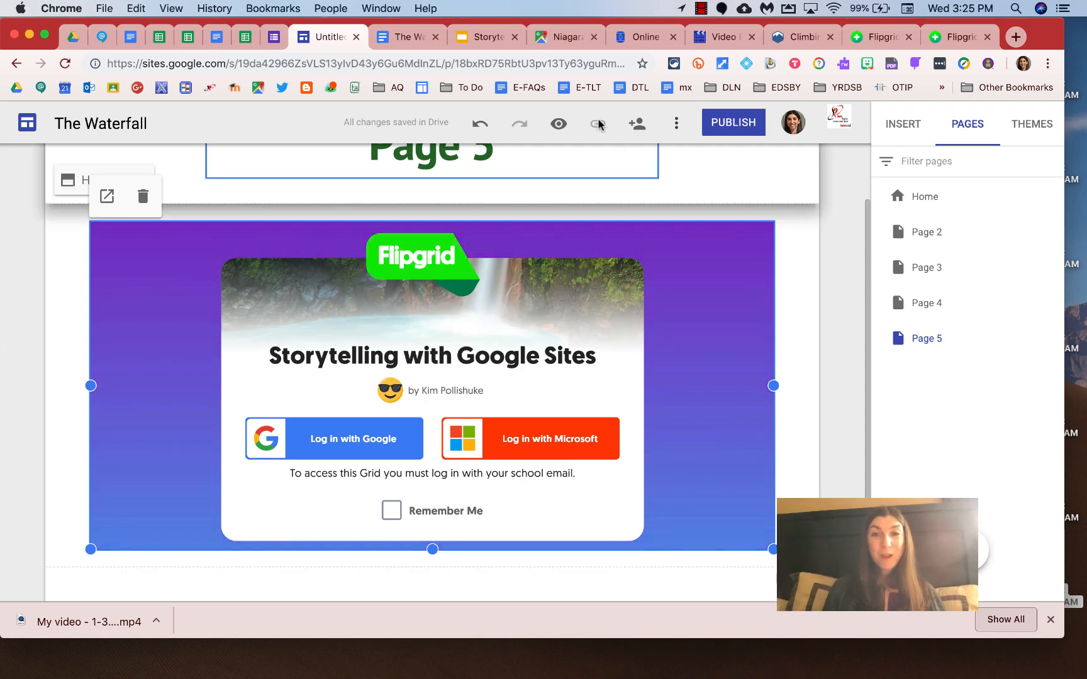
Preview Page 5 of the site and log in with Google to the embedded Flipgrid grid.
click(559, 123)
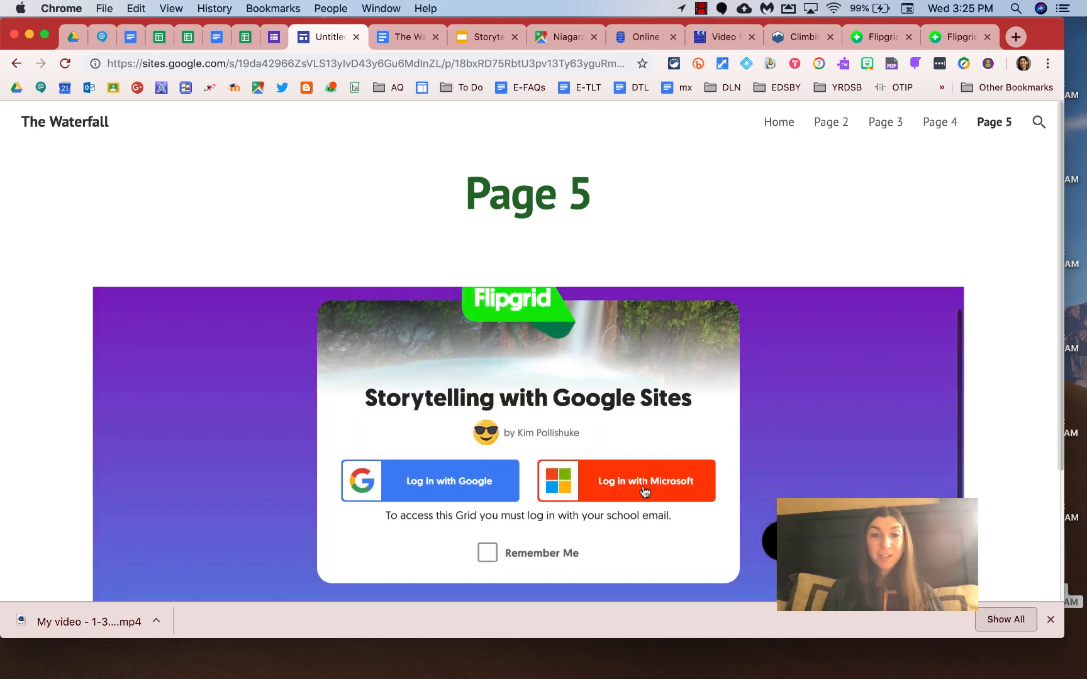
click(426, 508)
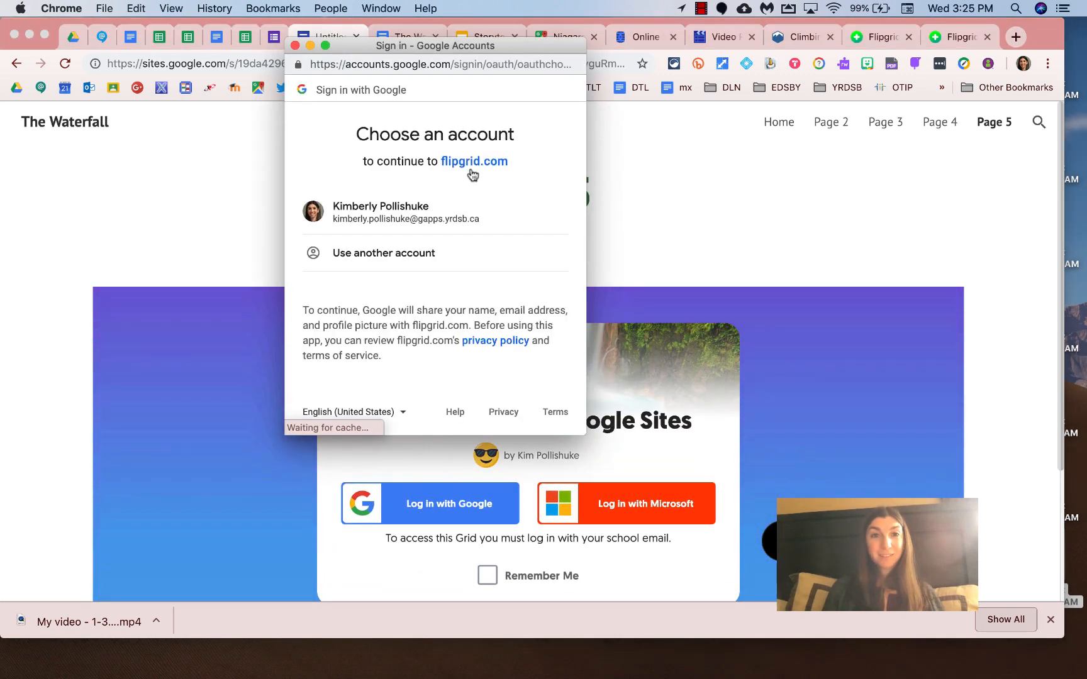
click(388, 210)
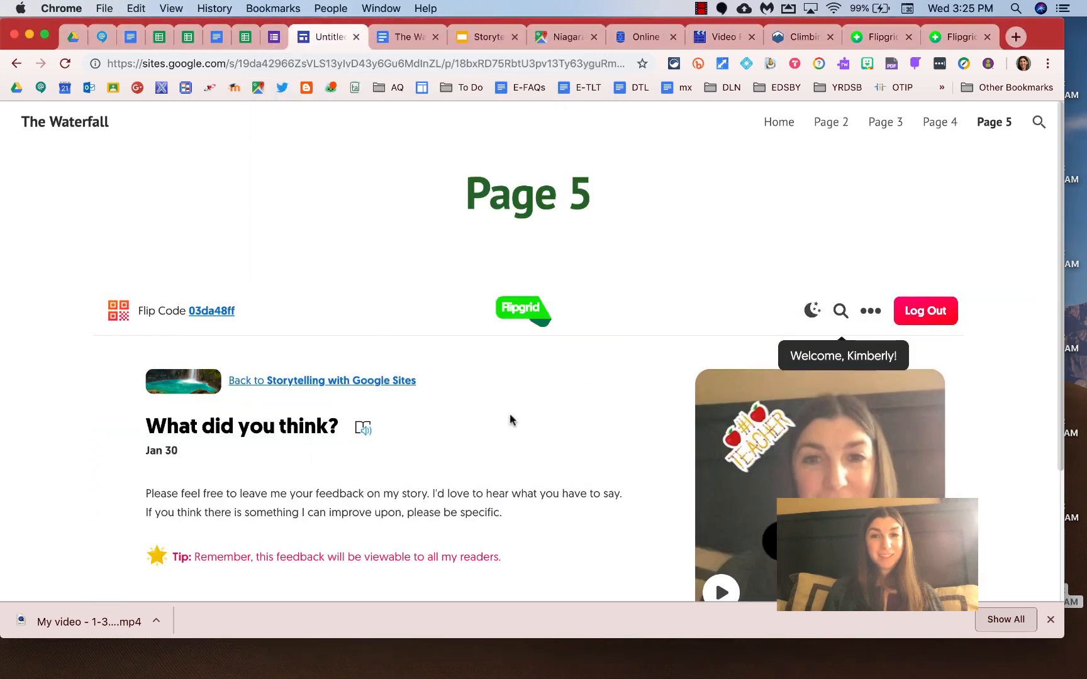
Look through the embedded topic's prompt and responses area in the preview, and play and close the topic video.
scroll(510, 416, down, 5)
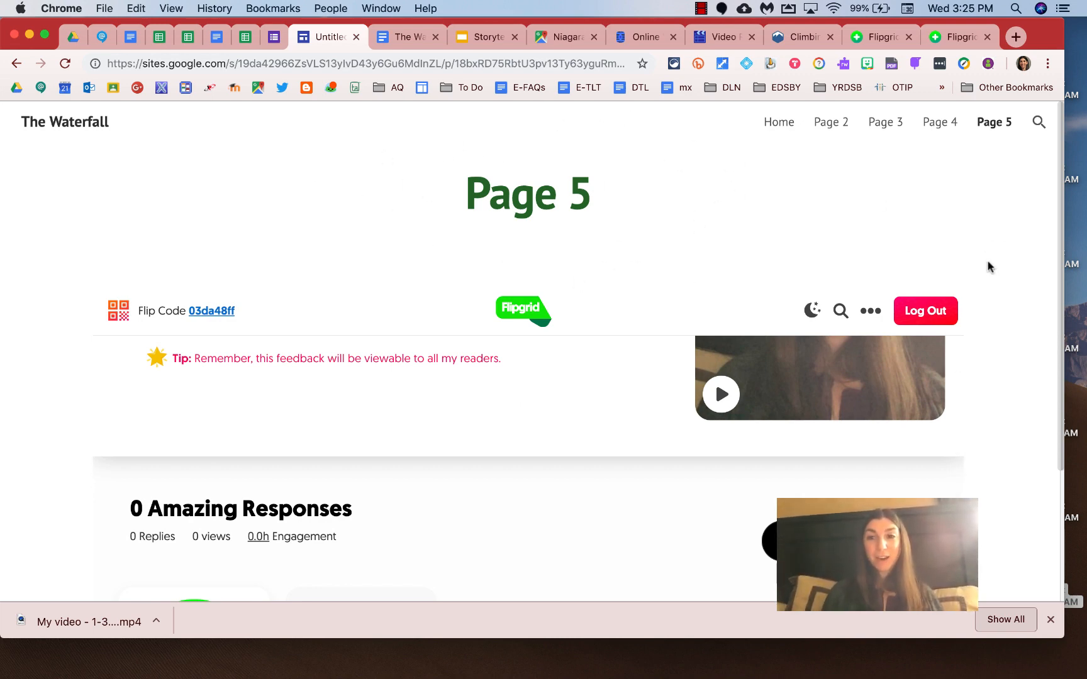
scroll(989, 264, up, 2)
scroll(849, 444, up, 2)
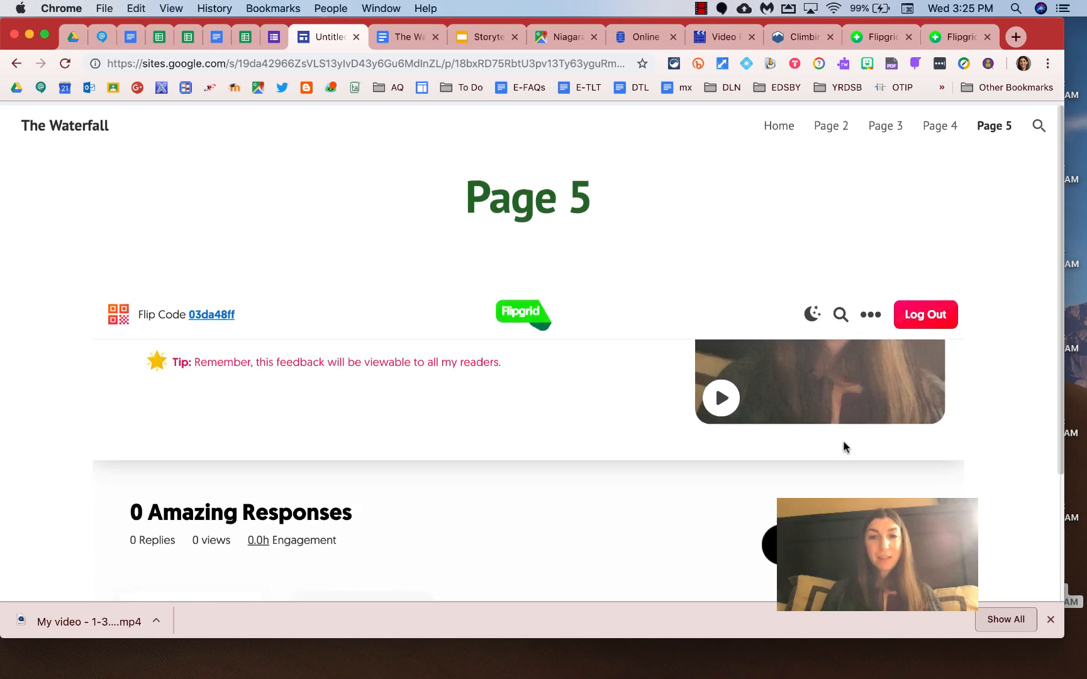
scroll(845, 447, up, 5)
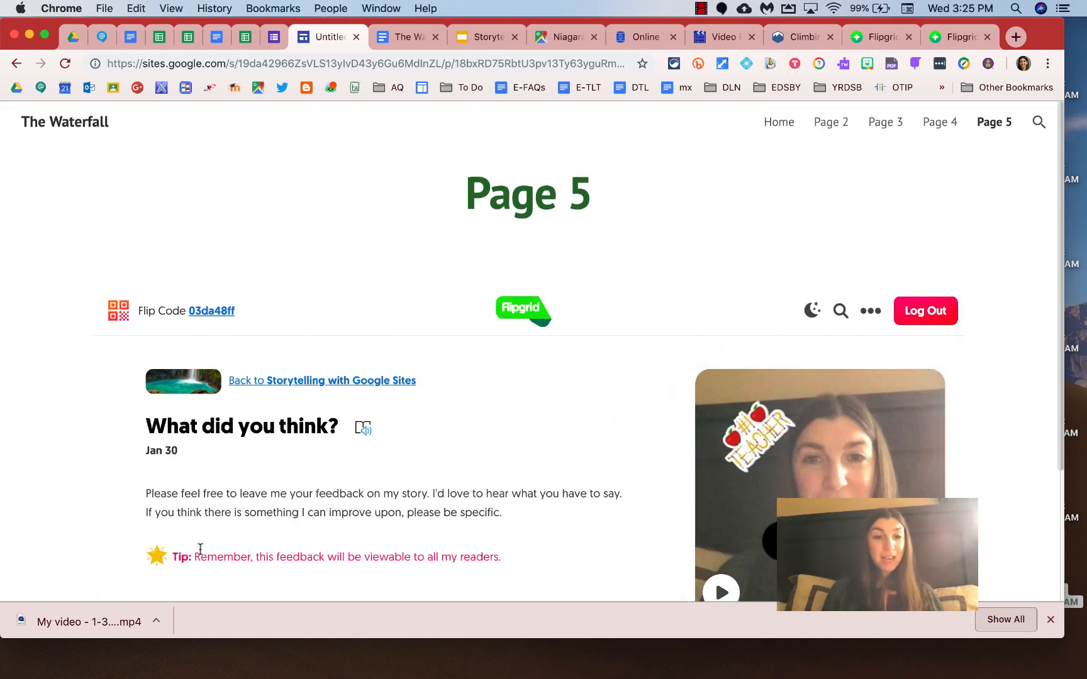
scroll(686, 487, down, 2)
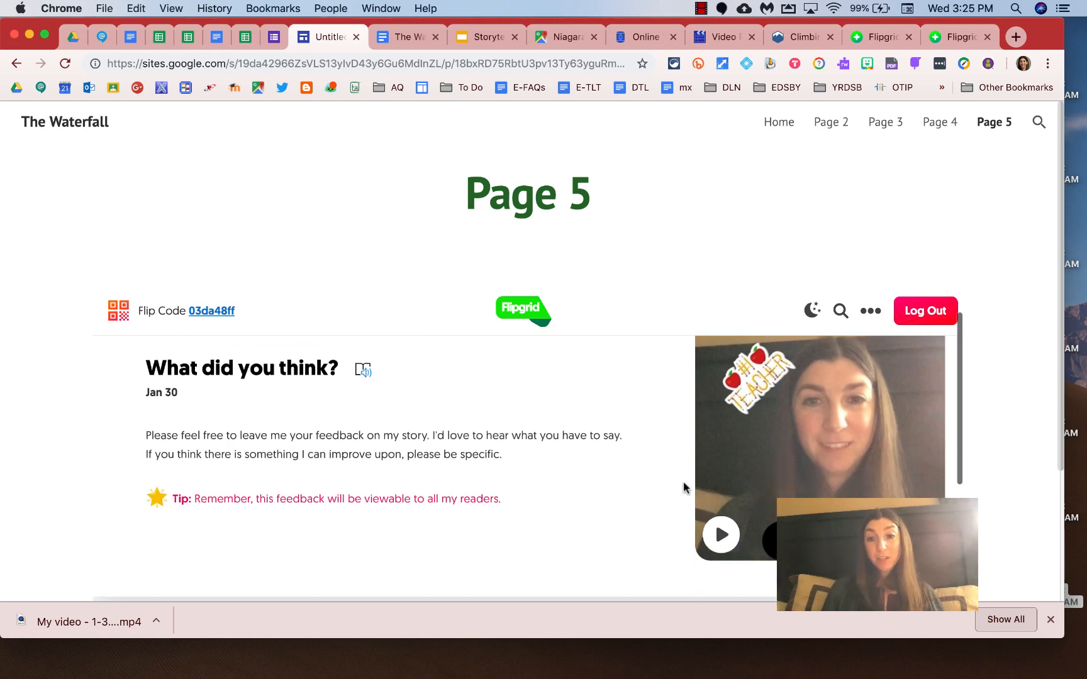
click(721, 536)
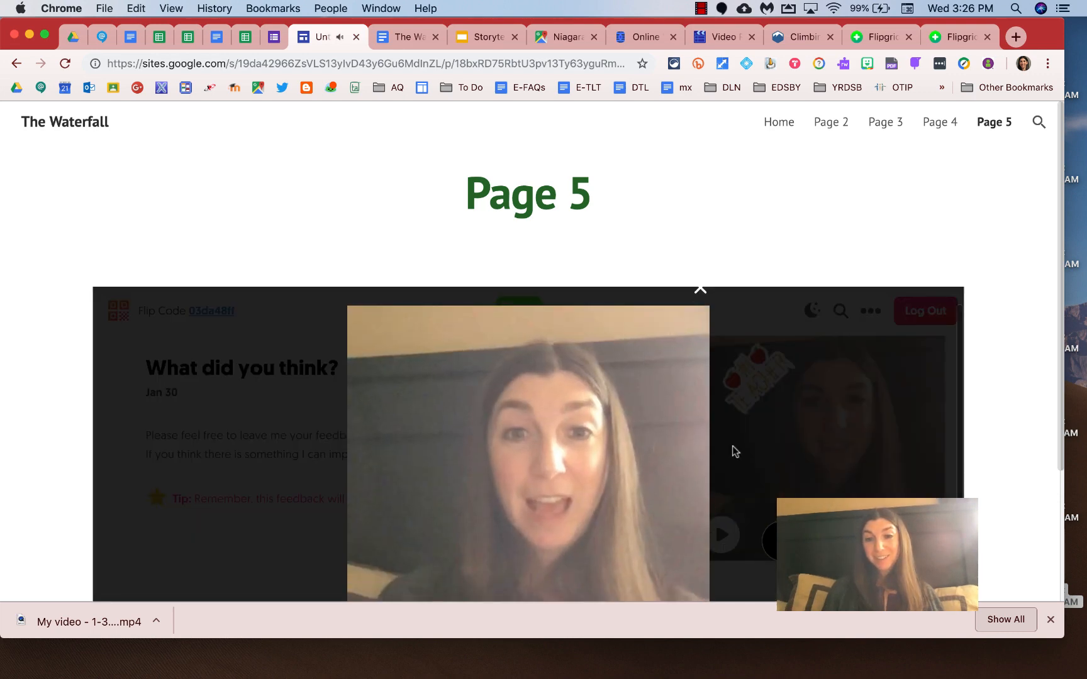
scroll(998, 257, down, 5)
scroll(998, 258, up, 3)
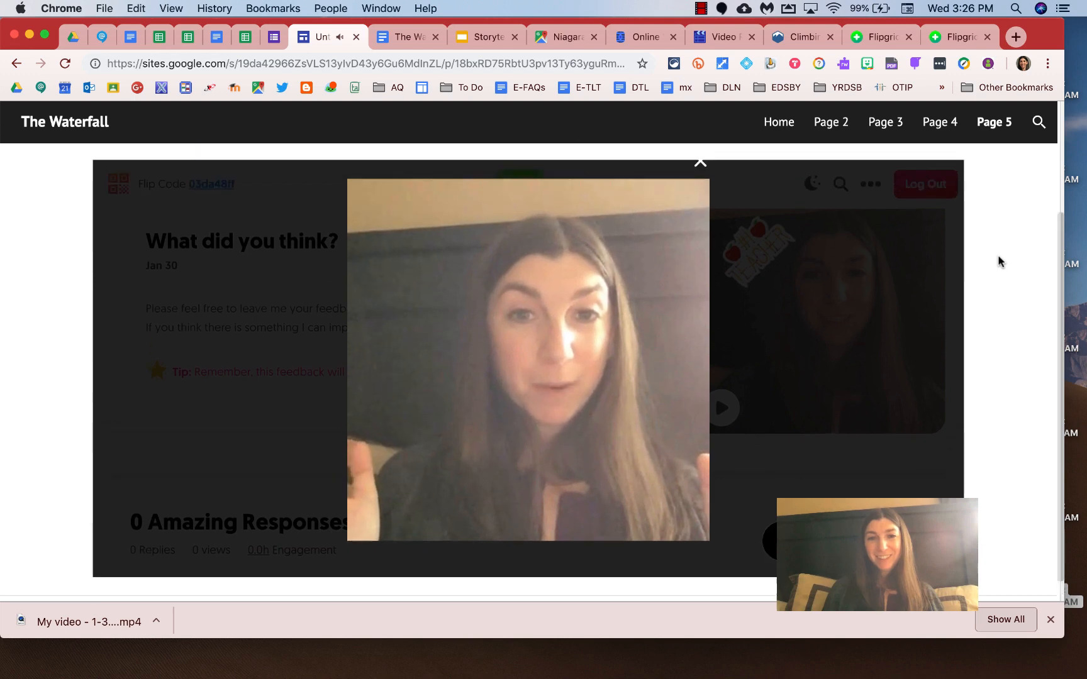
click(697, 195)
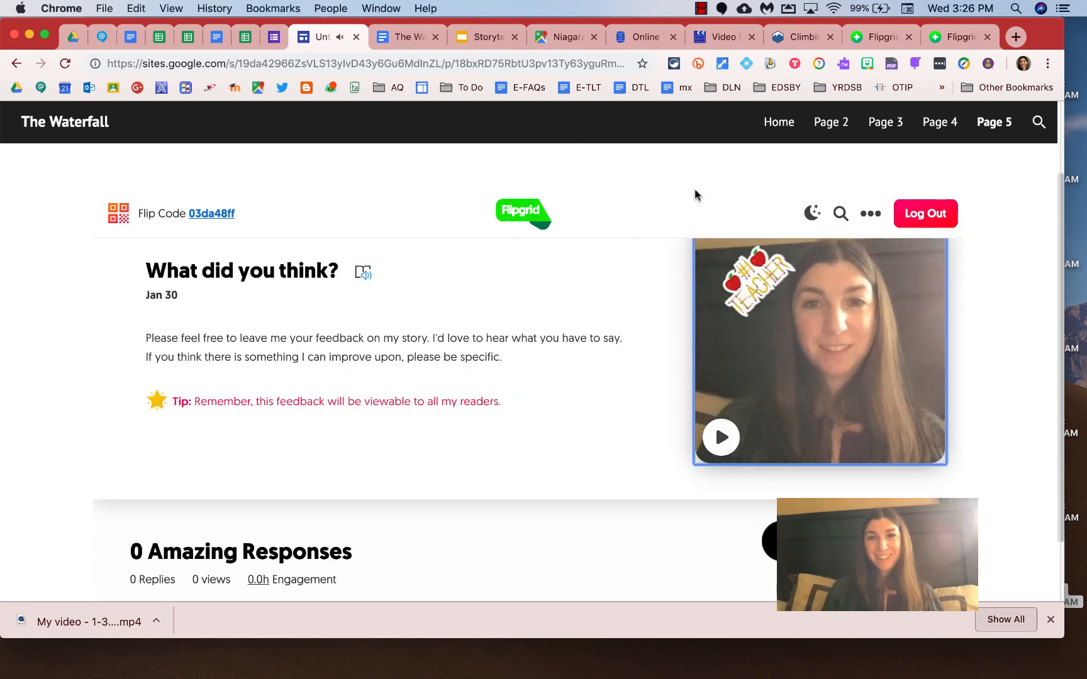
Try to start a video response from the embedded Flipgrid topic in the Page 5 preview.
scroll(574, 354, down, 5)
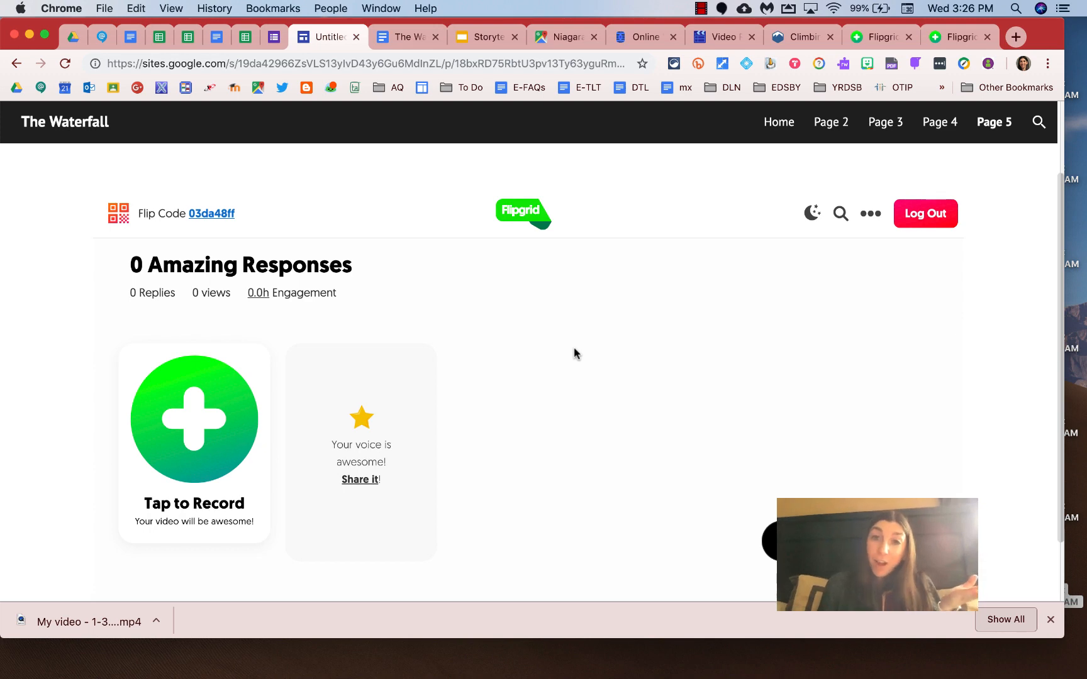
click(202, 425)
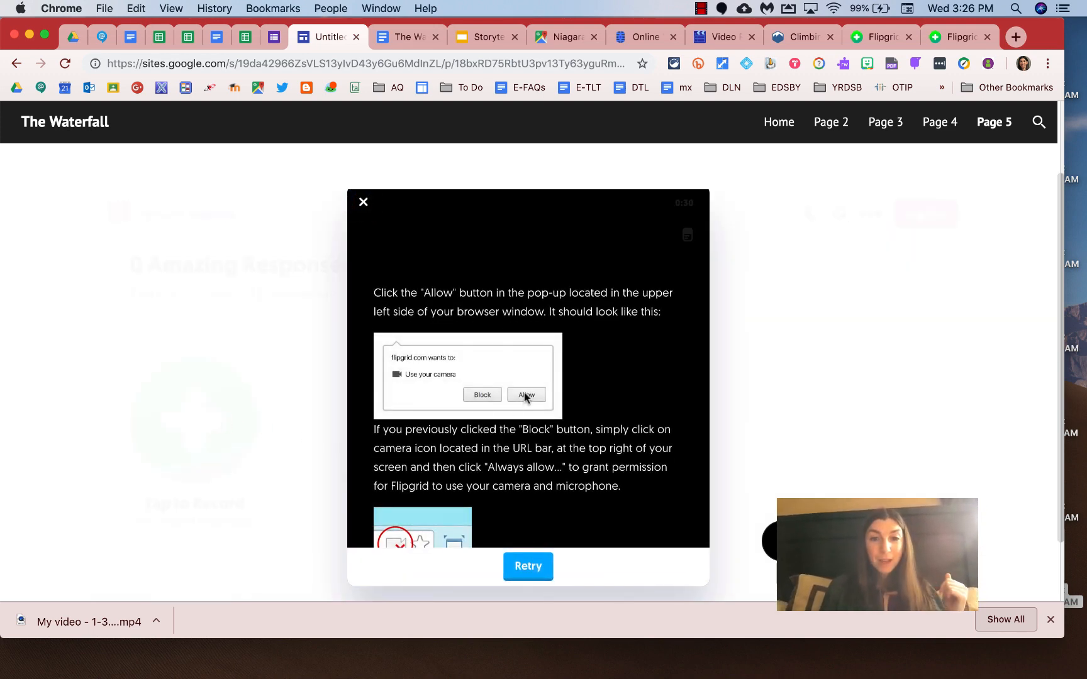
click(362, 201)
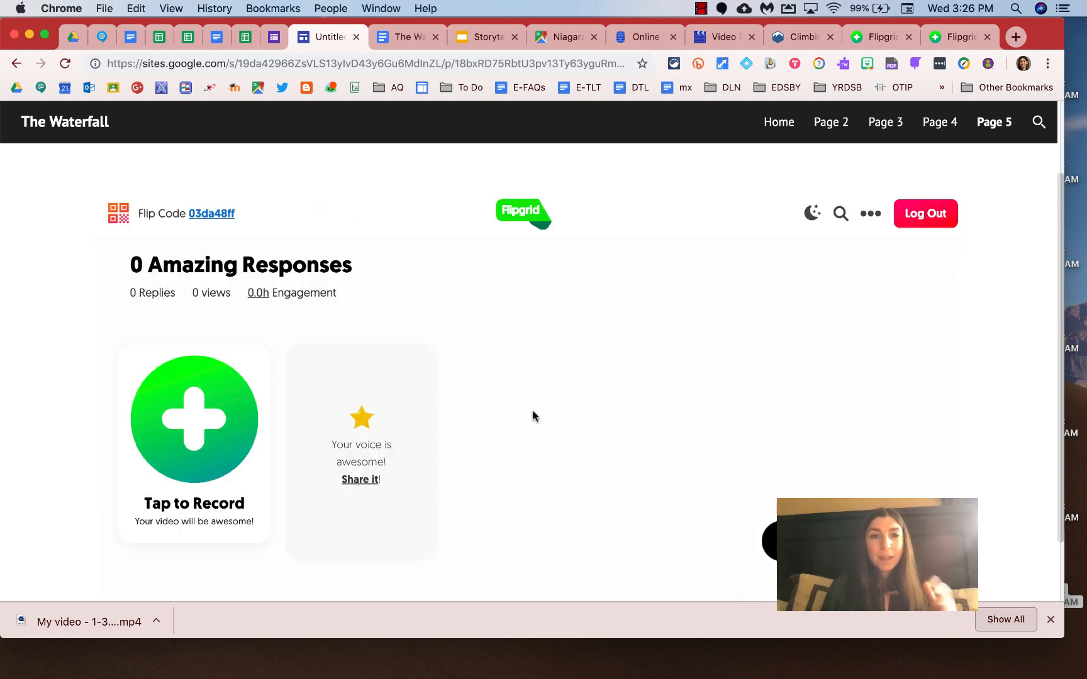
click(213, 434)
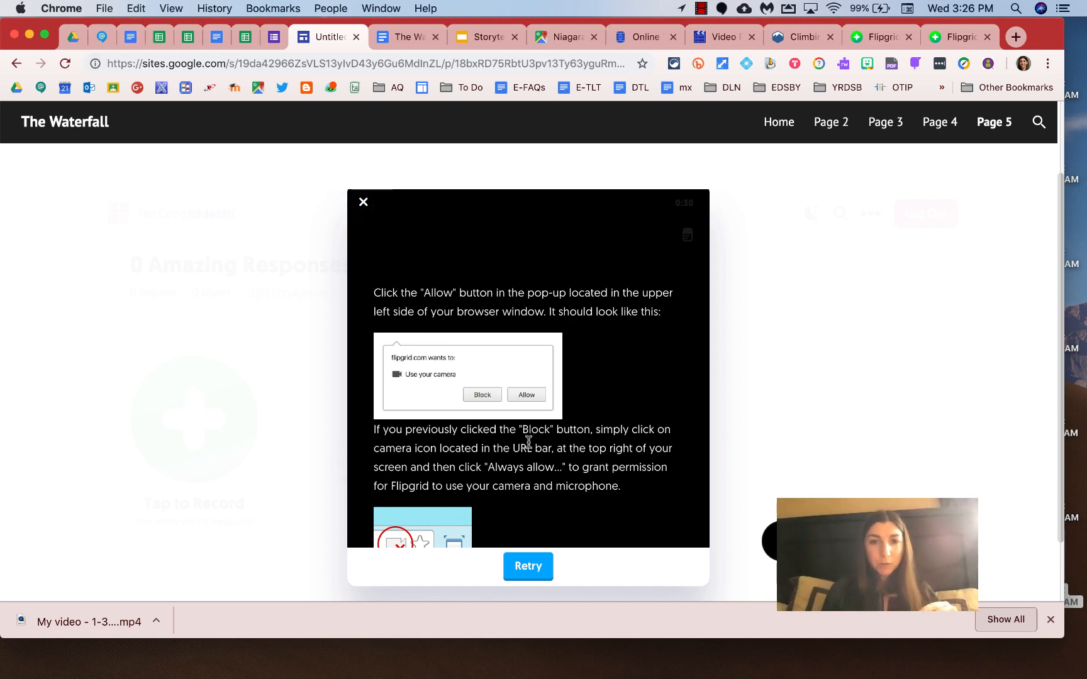
scroll(529, 442, down, 3)
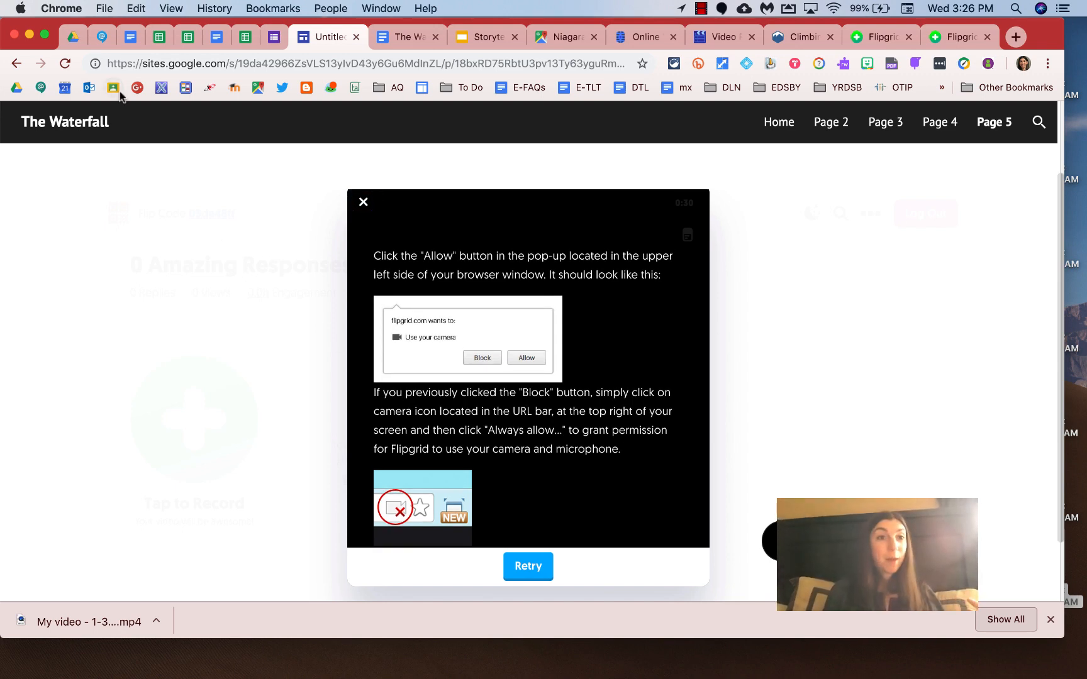
scroll(508, 528, up, 3)
click(363, 203)
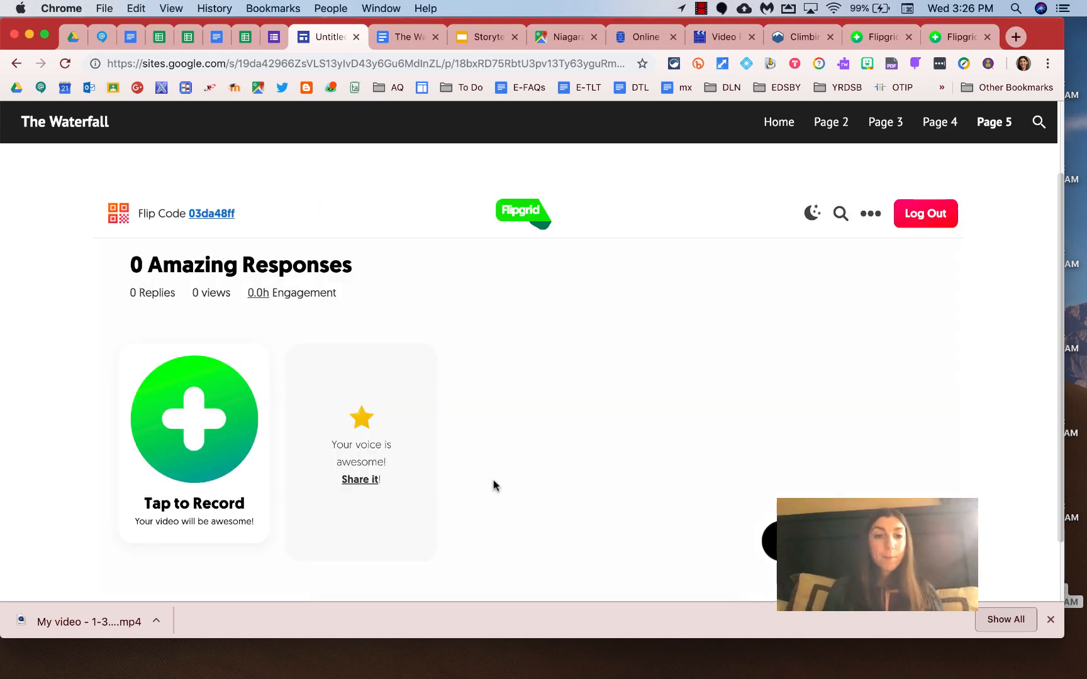
Switch to the topic's own Flipgrid page, record about 11 seconds of a video response, and pause it.
click(952, 37)
scroll(336, 355, down, 5)
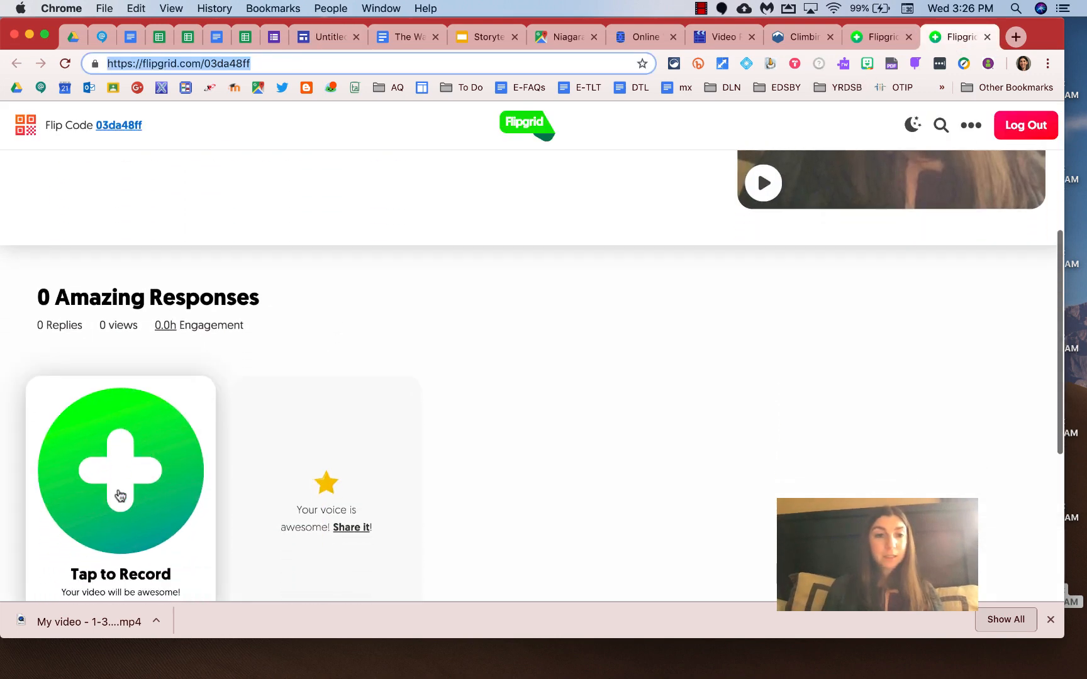
click(118, 493)
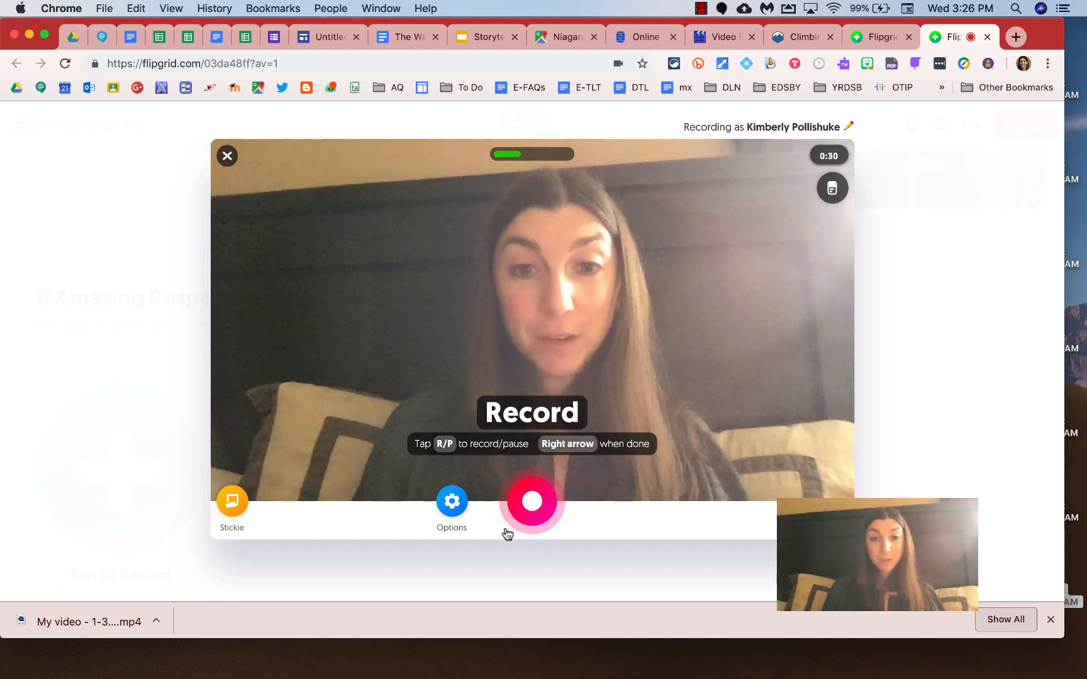
click(531, 511)
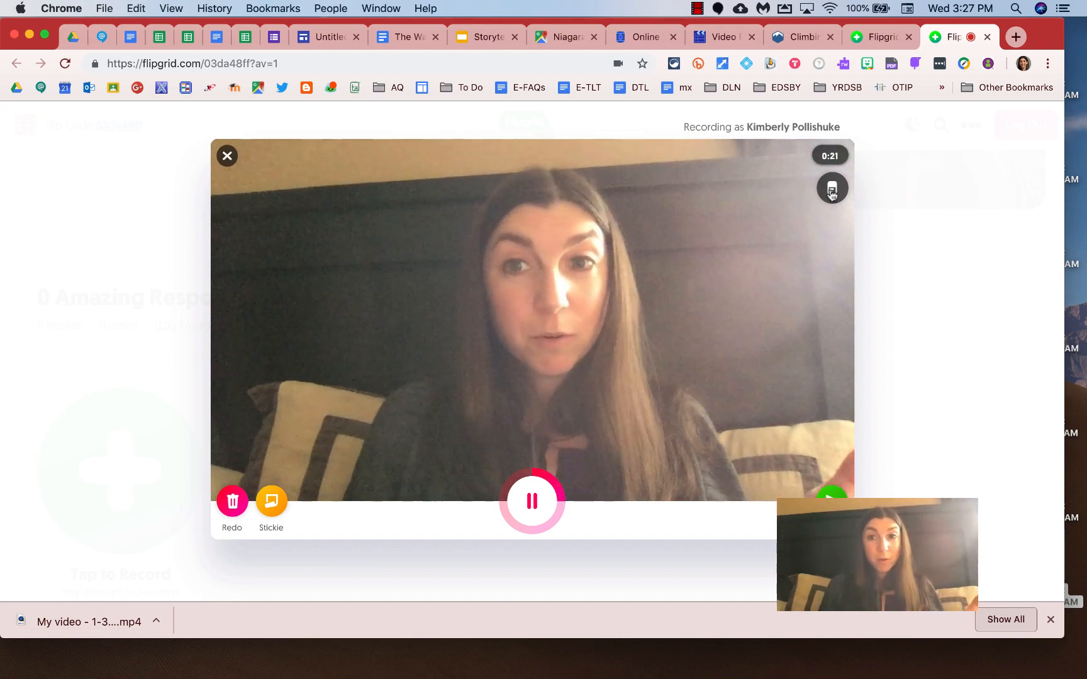
click(532, 500)
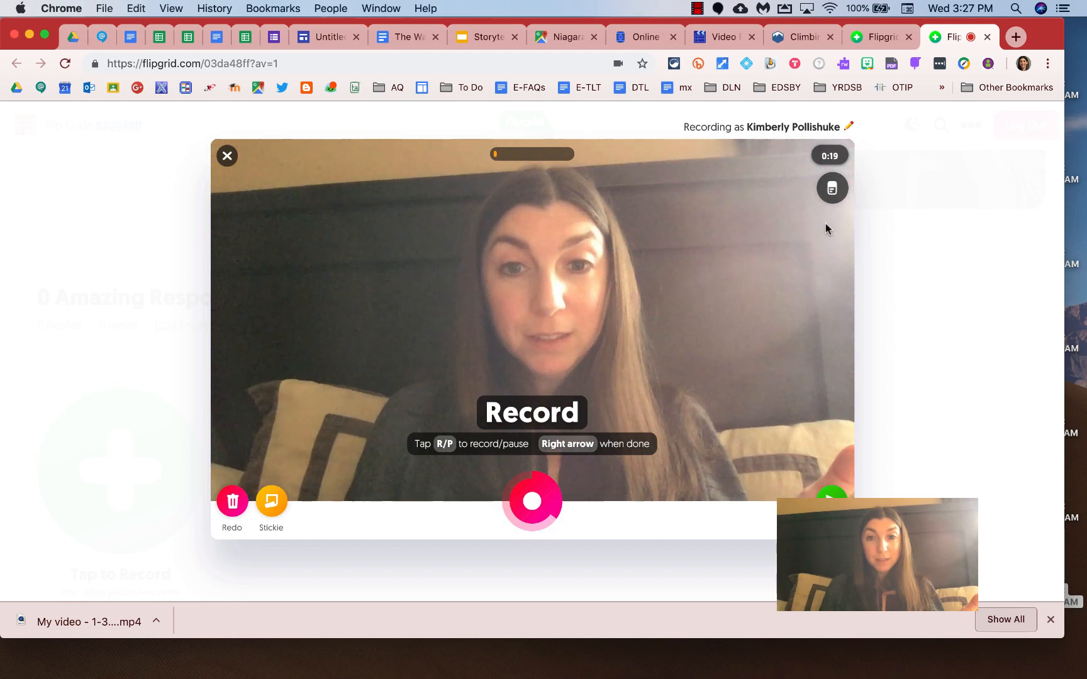
Check the topic card, record about 2 more seconds of the response, and proceed to its review.
click(832, 188)
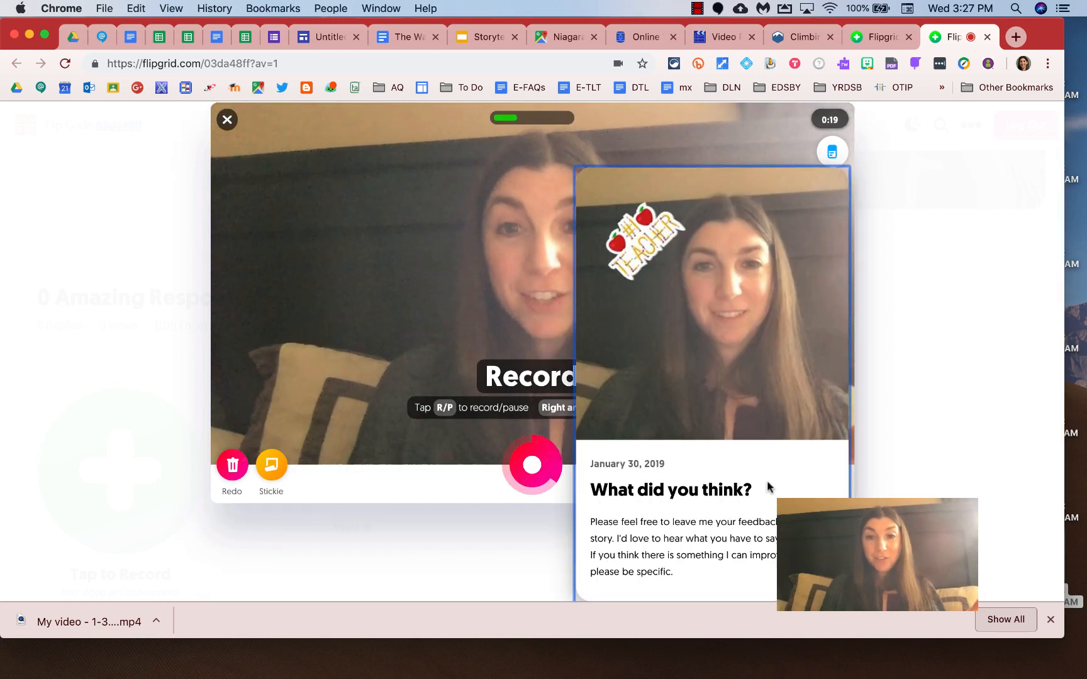
click(831, 152)
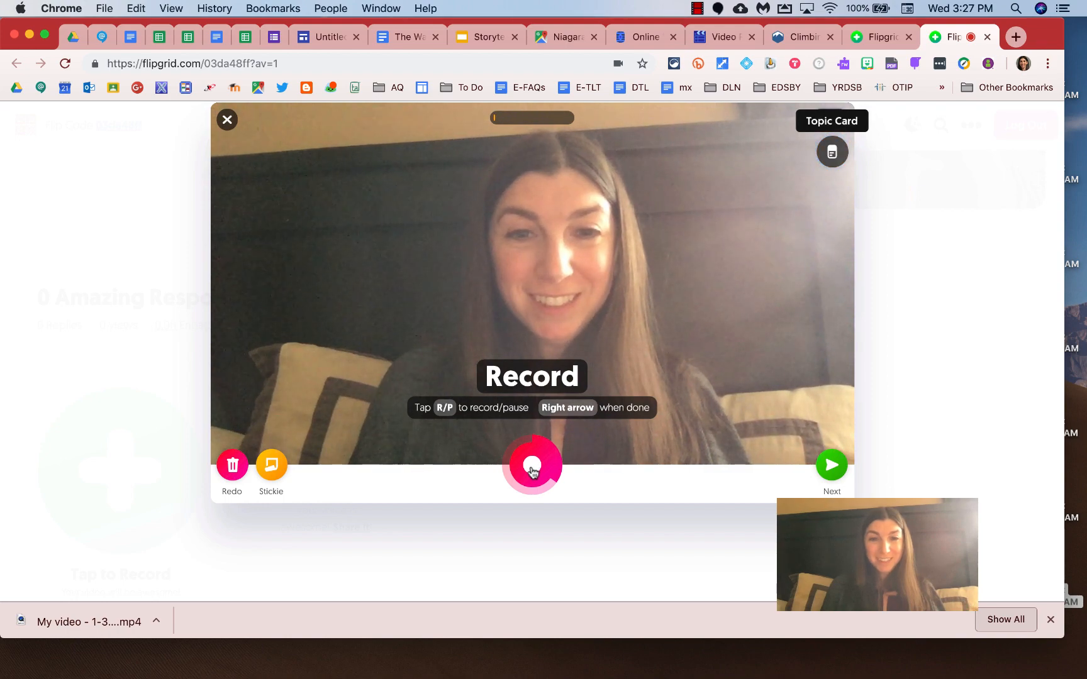
click(532, 469)
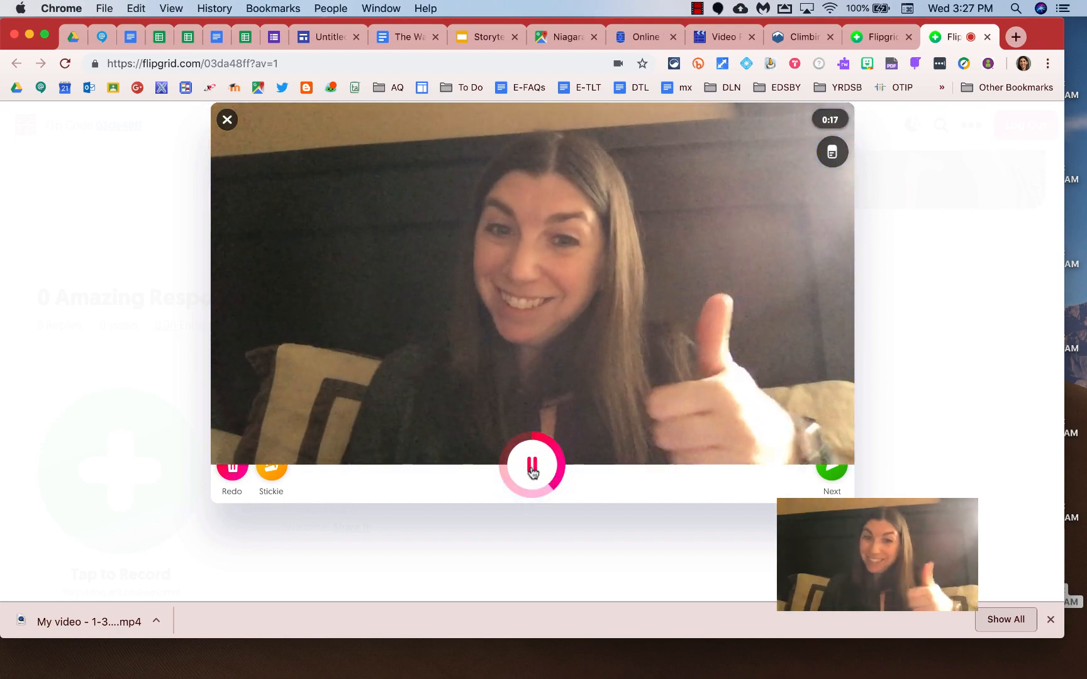
click(532, 468)
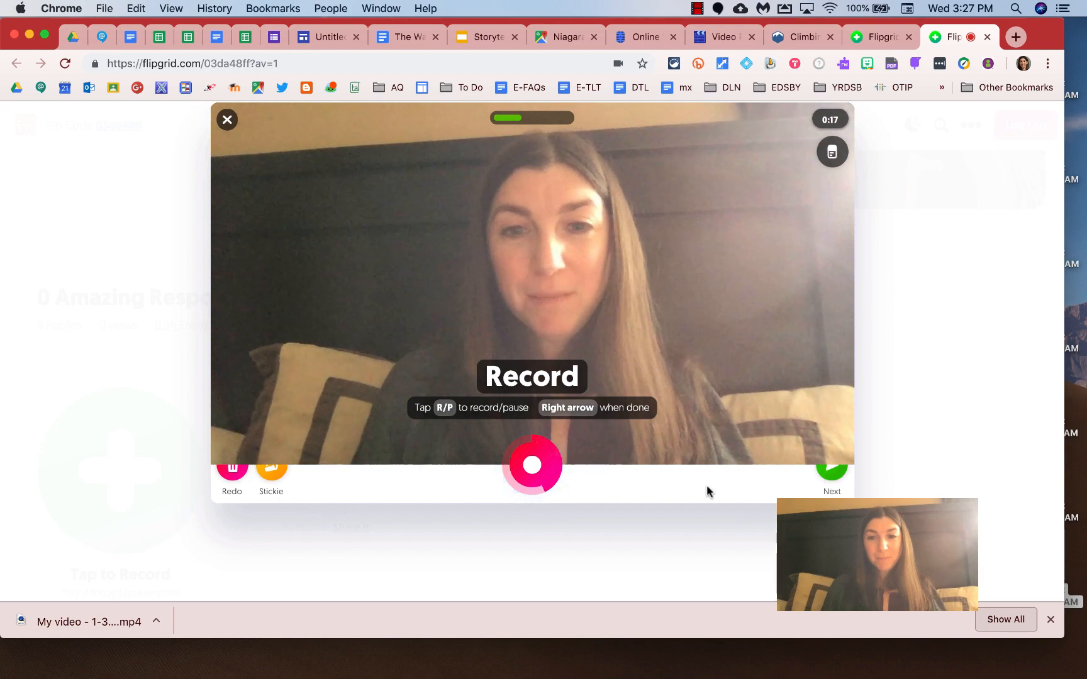
scroll(711, 492, up, 1)
click(830, 500)
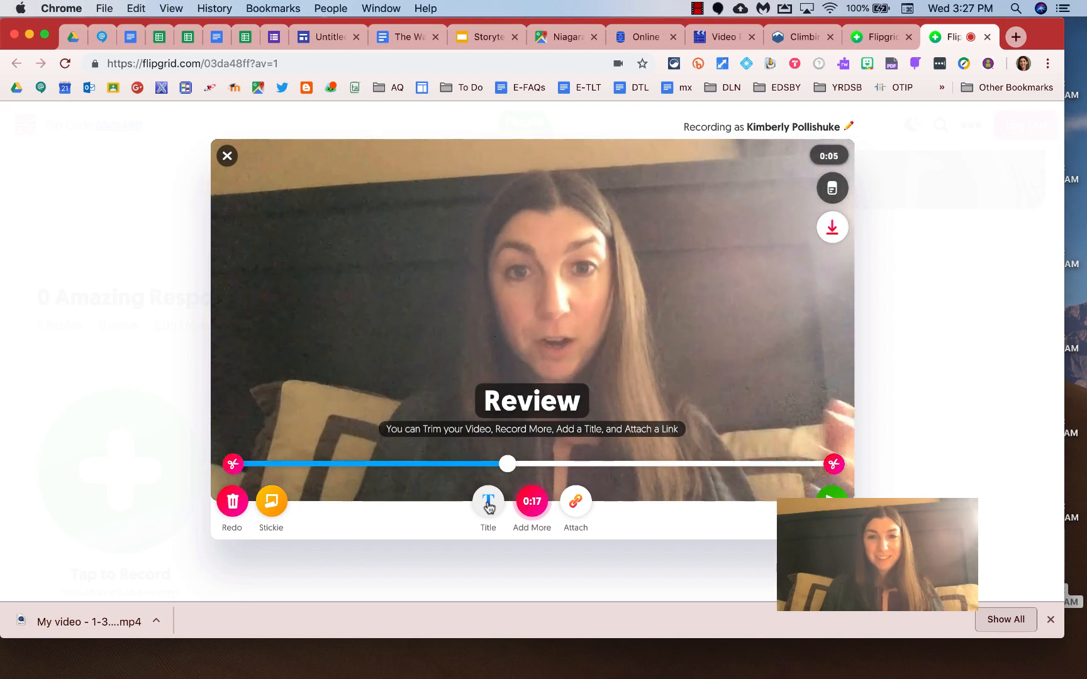
Title the video response "Feedback for the Author".
click(489, 505)
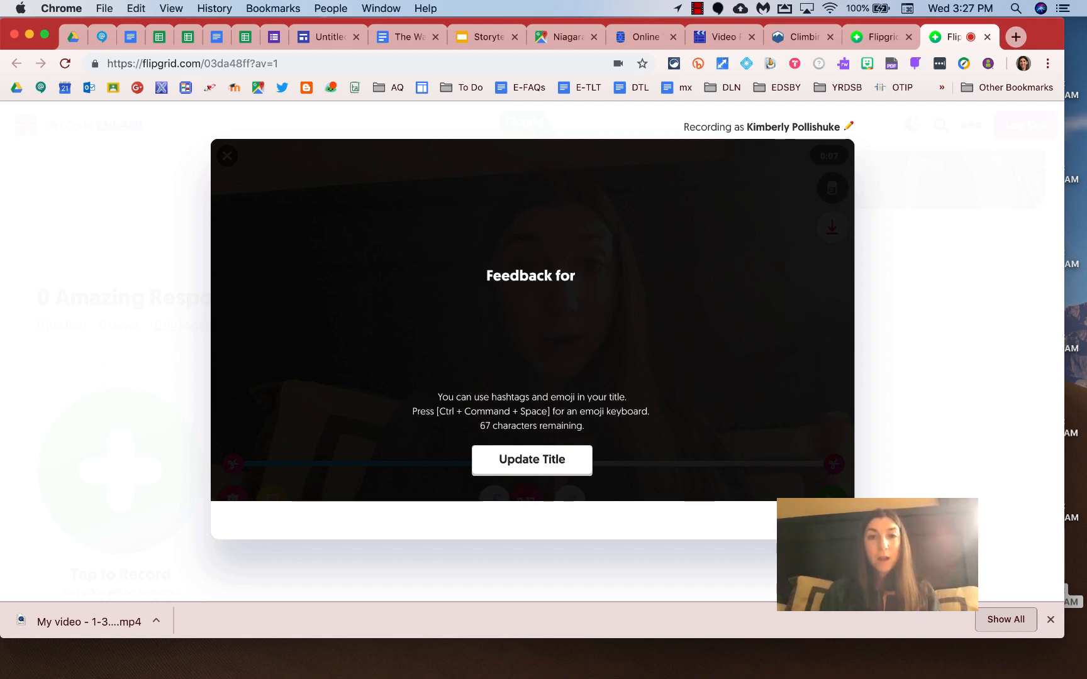
text(Feedback for the Author)
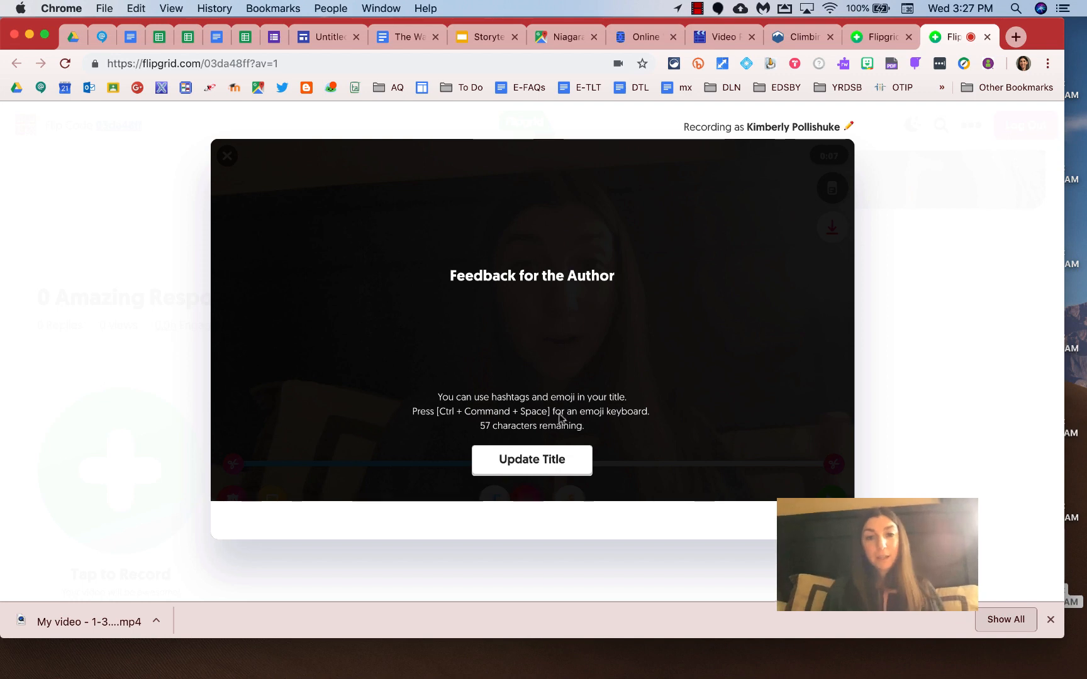
click(540, 454)
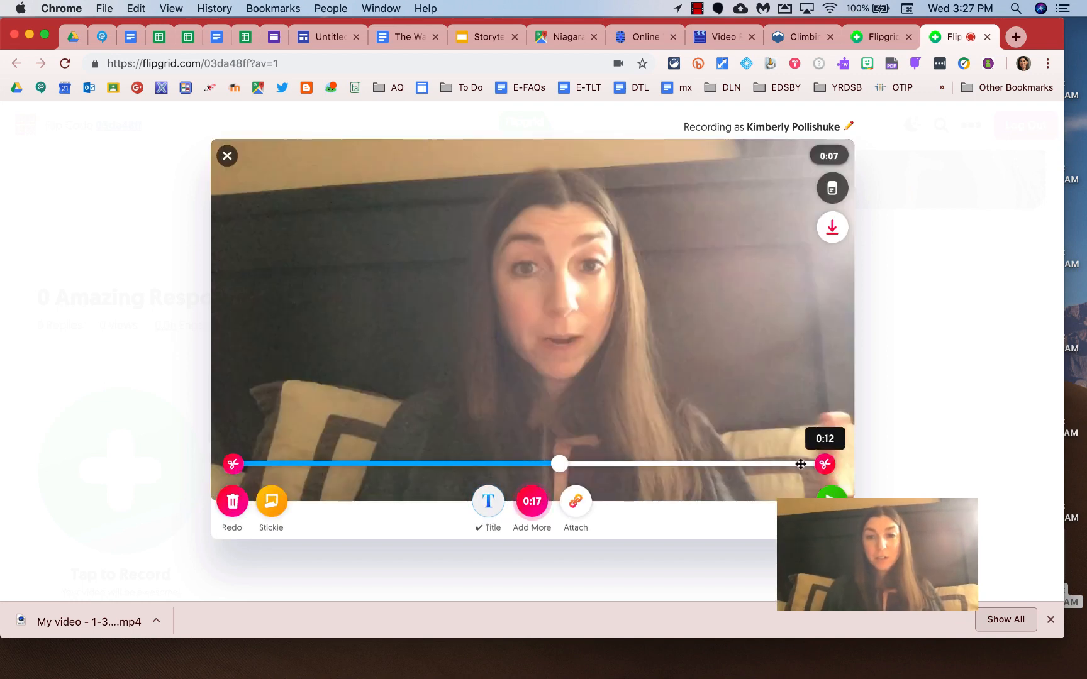
Trim the end of the video response to the 0:03 mark.
drag(800, 464, 544, 462)
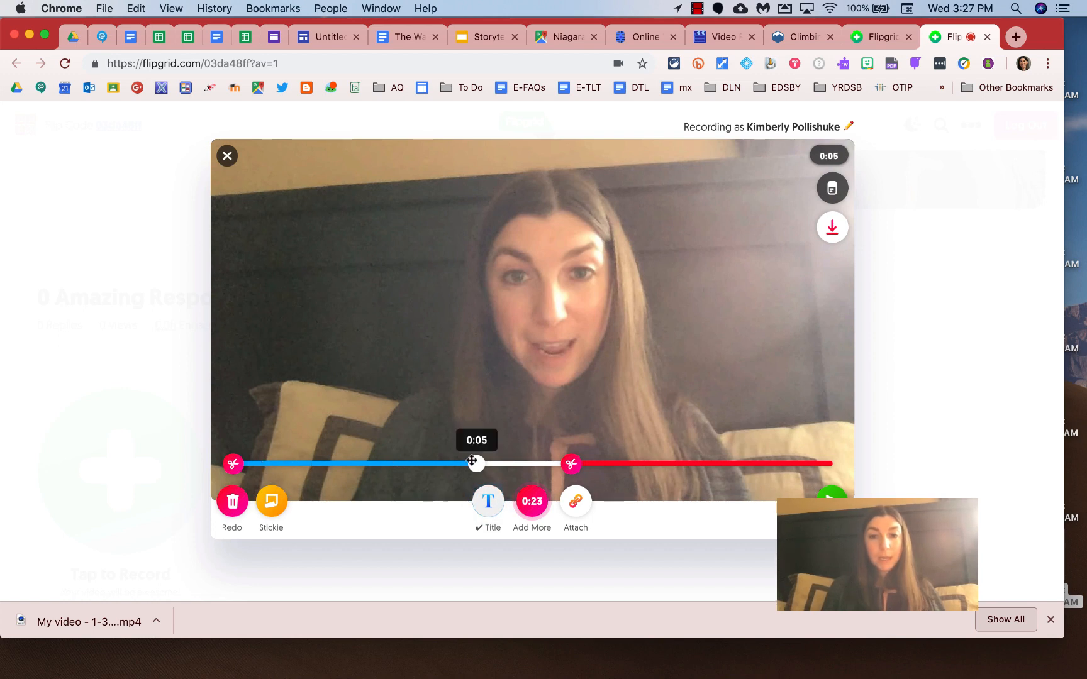
drag(472, 461, 352, 466)
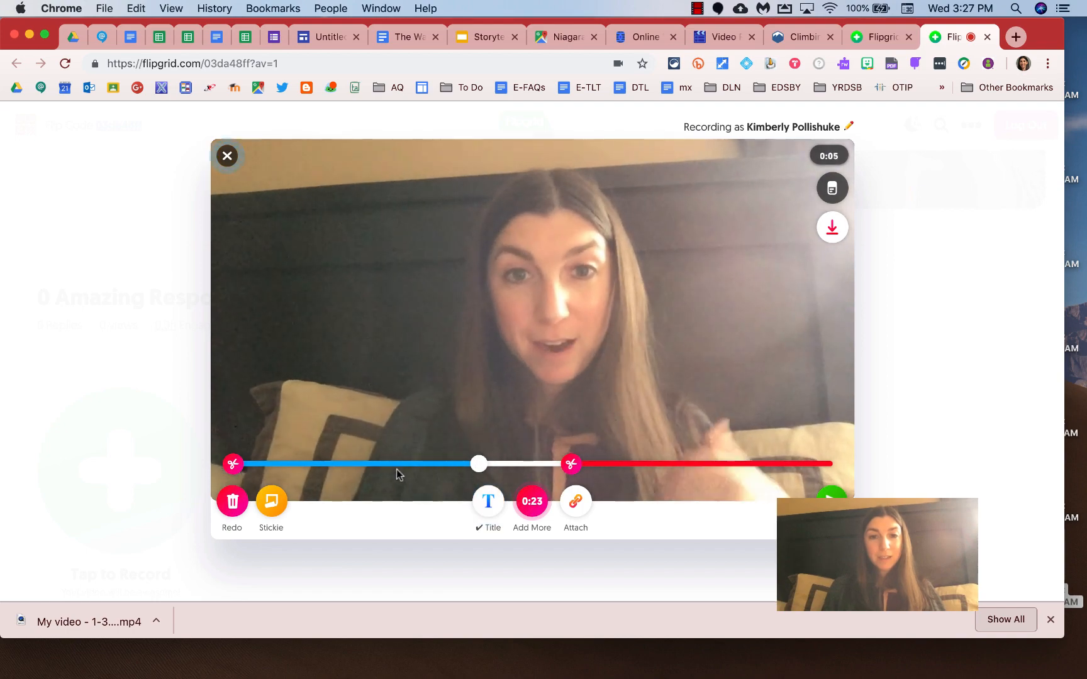
key(Escape)
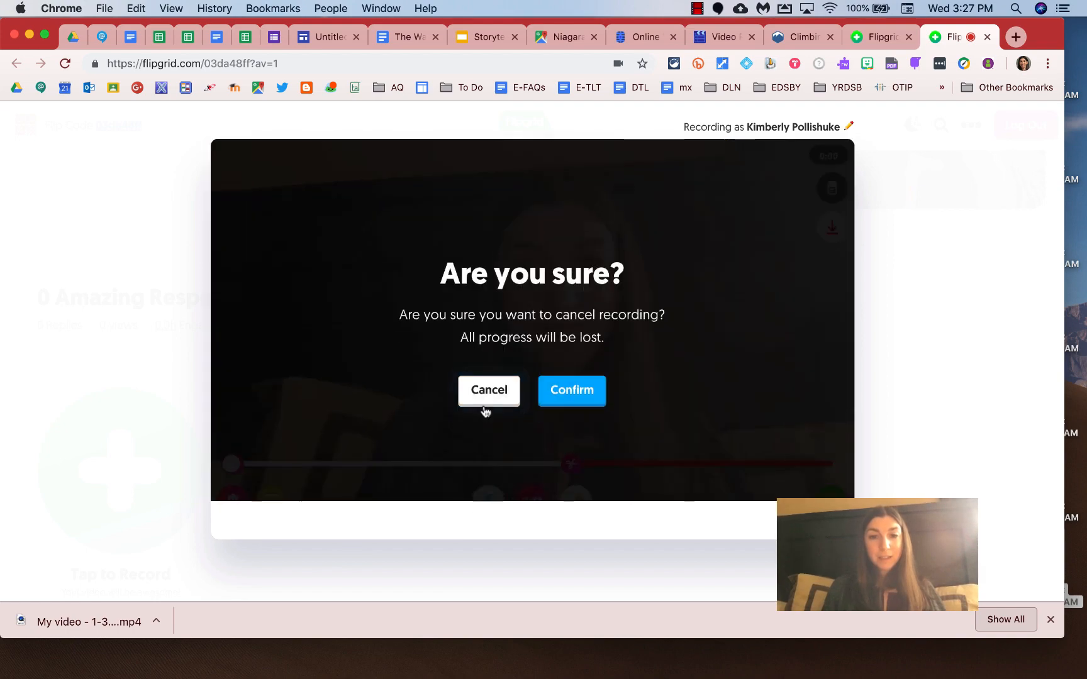
click(487, 391)
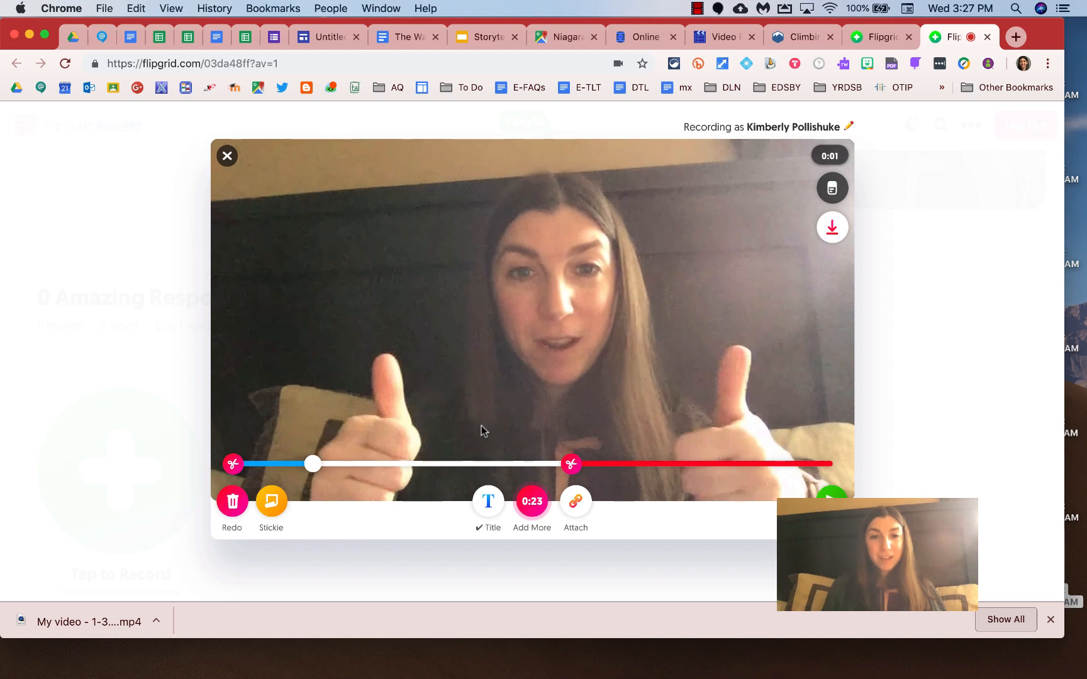
drag(571, 464, 454, 463)
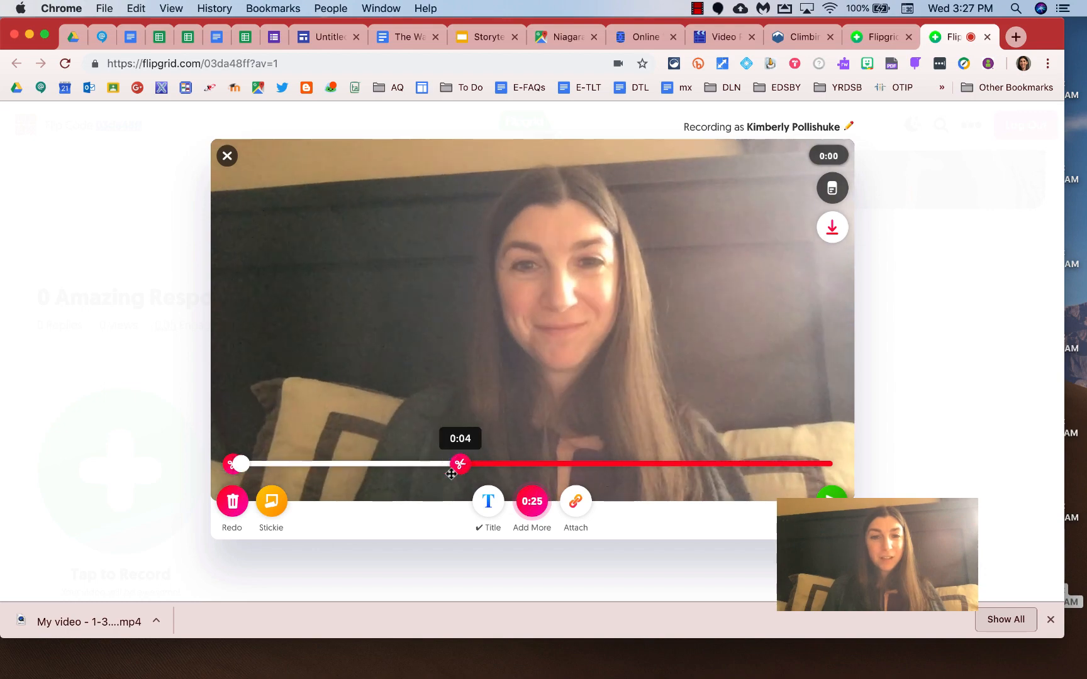
drag(456, 466, 412, 473)
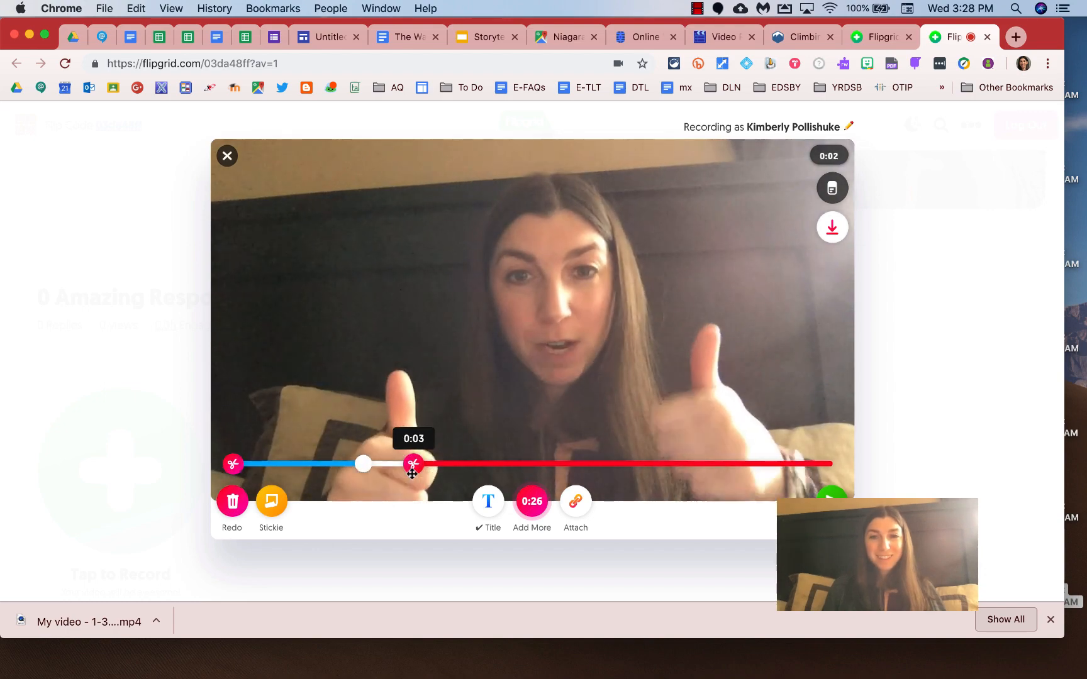
Submit the response with a new selfie that has a rainbow backpack sticker placed in its lower left area.
click(831, 503)
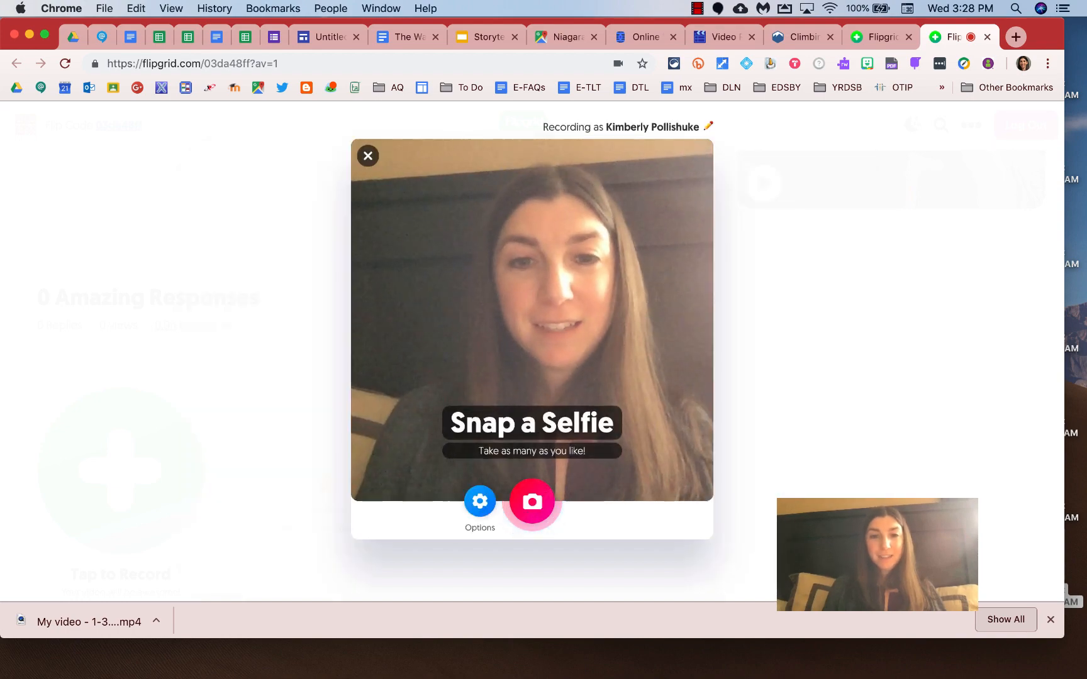
click(536, 502)
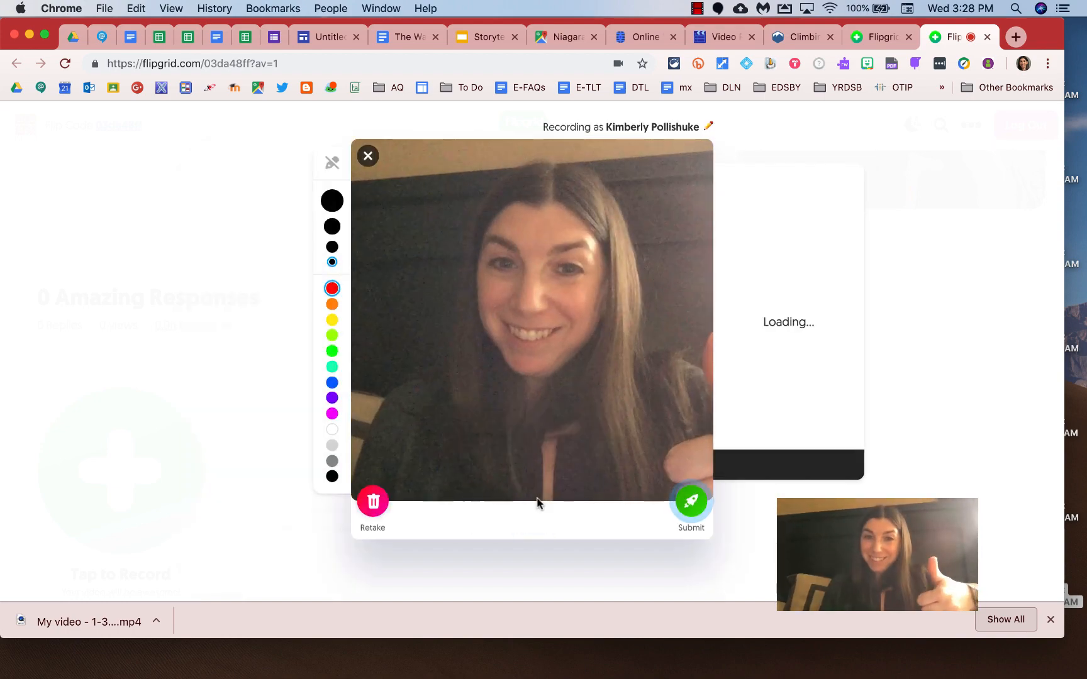
click(755, 371)
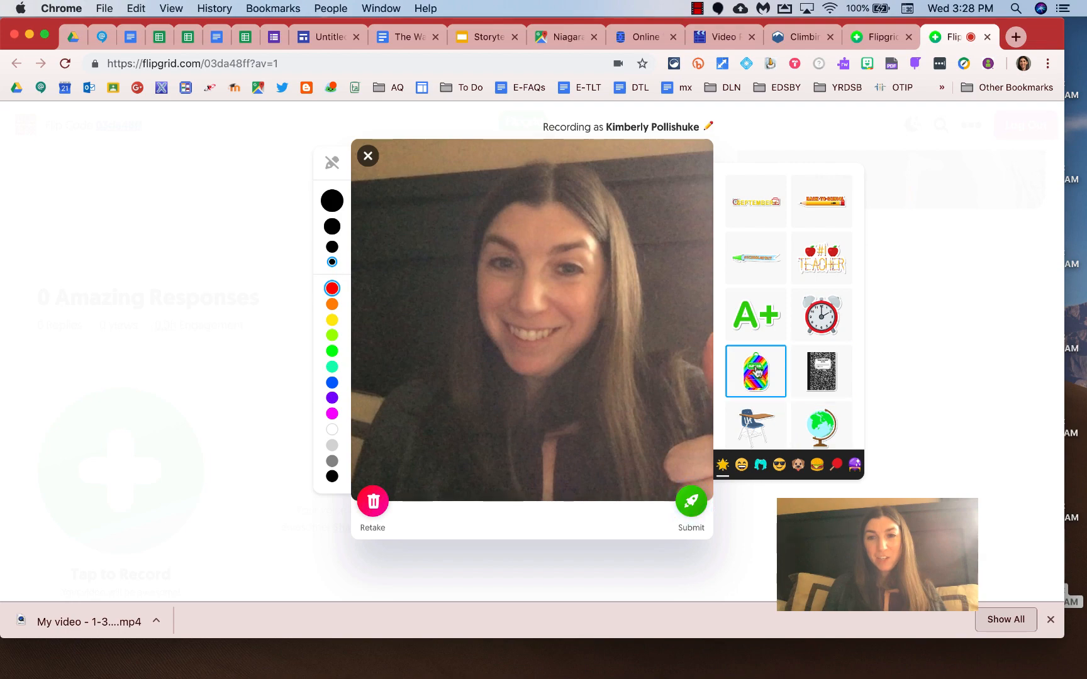
drag(612, 190, 506, 359)
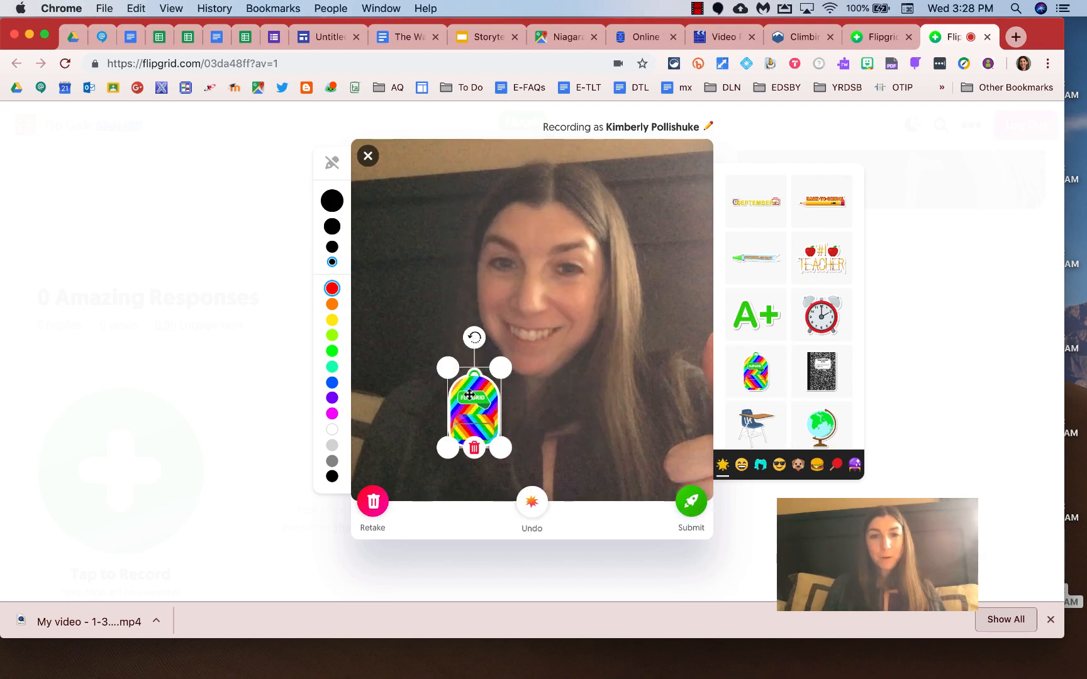
drag(468, 394, 440, 409)
click(681, 504)
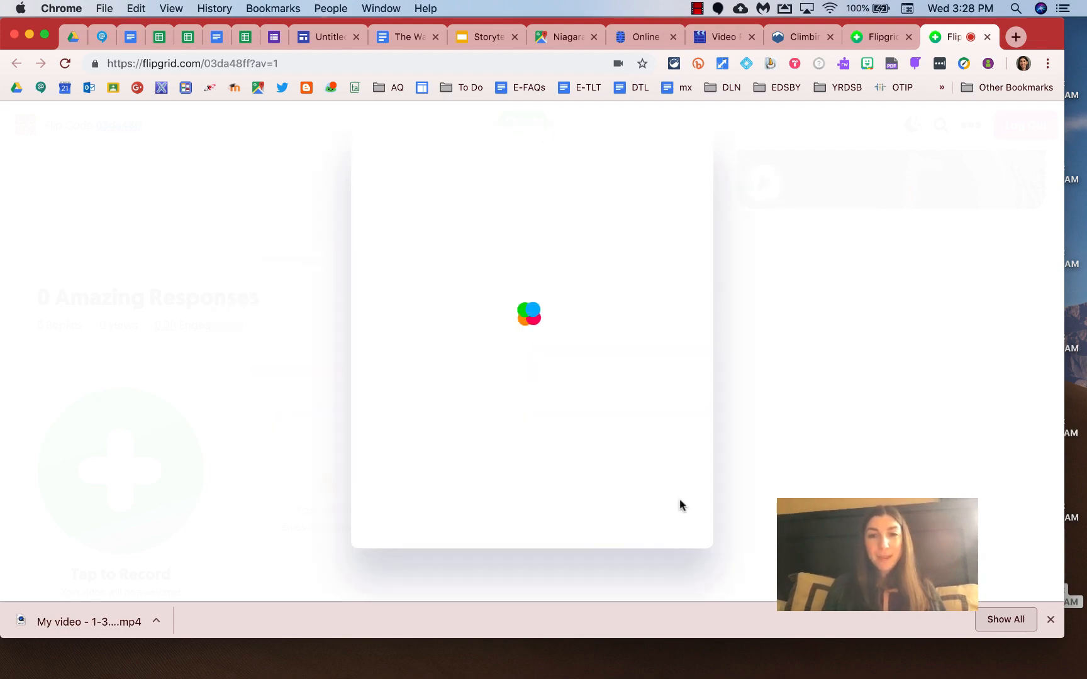
click(549, 510)
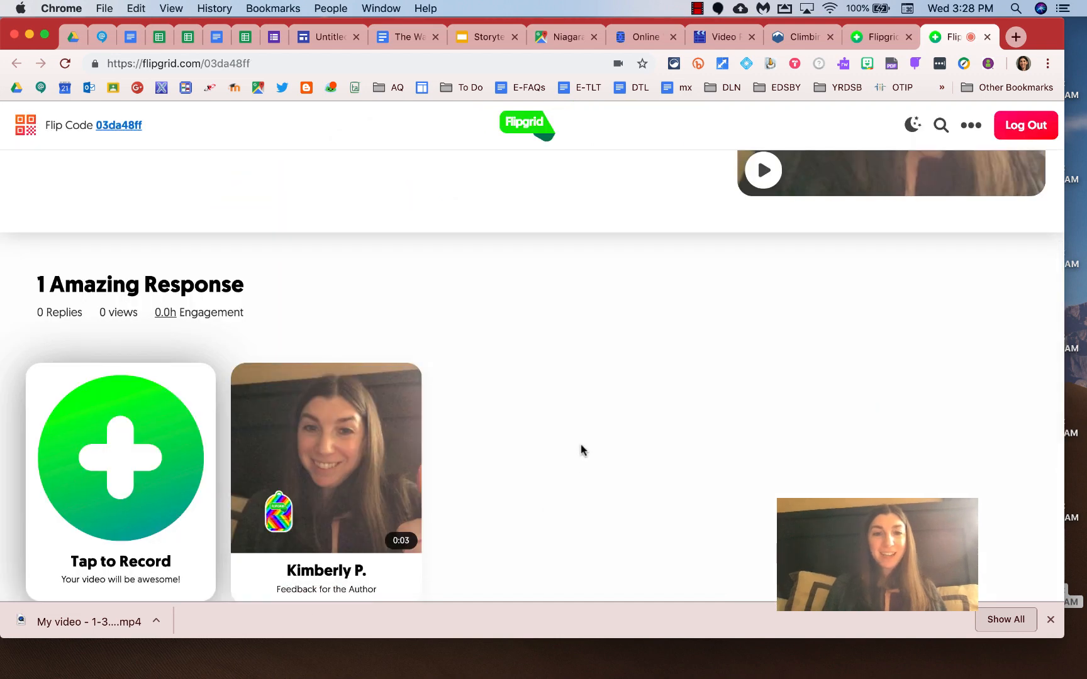
Return to the Page 5 preview of The Waterfall, look through the embedded topic's responses, and dismiss the desktop notification.
click(330, 38)
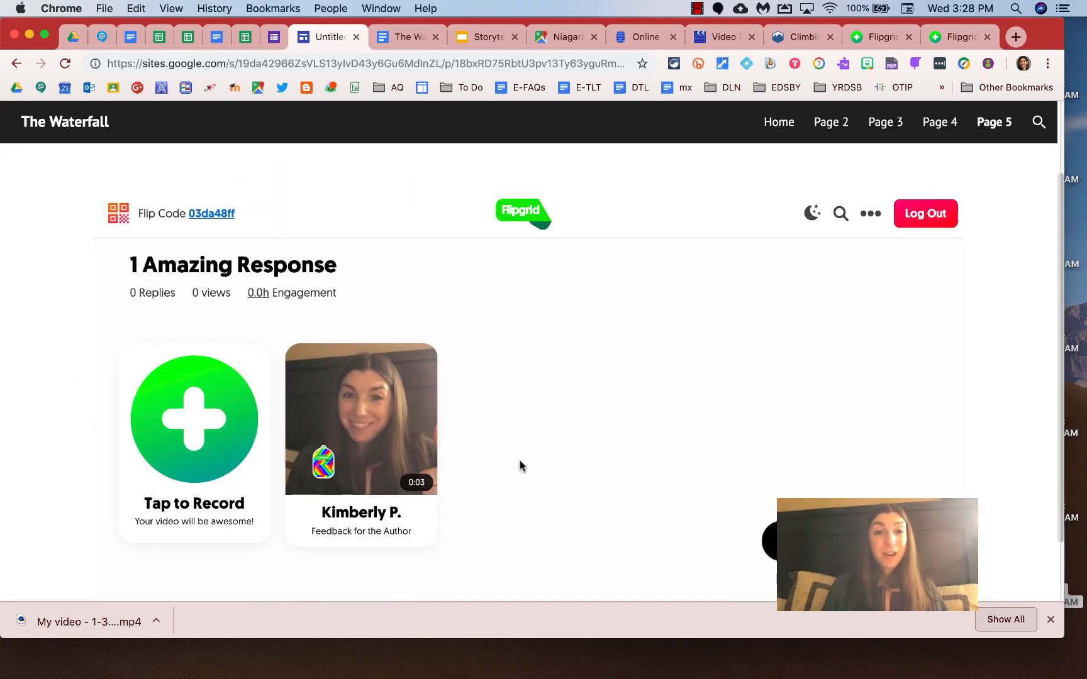
scroll(709, 459, up, 10)
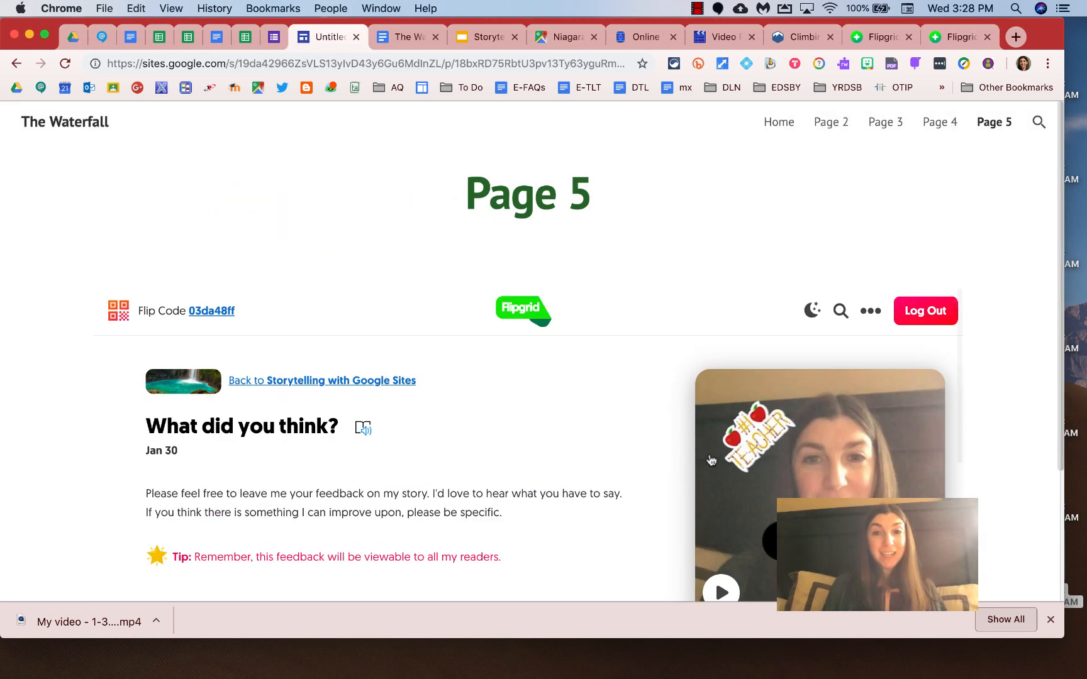
scroll(55, 339, down, 3)
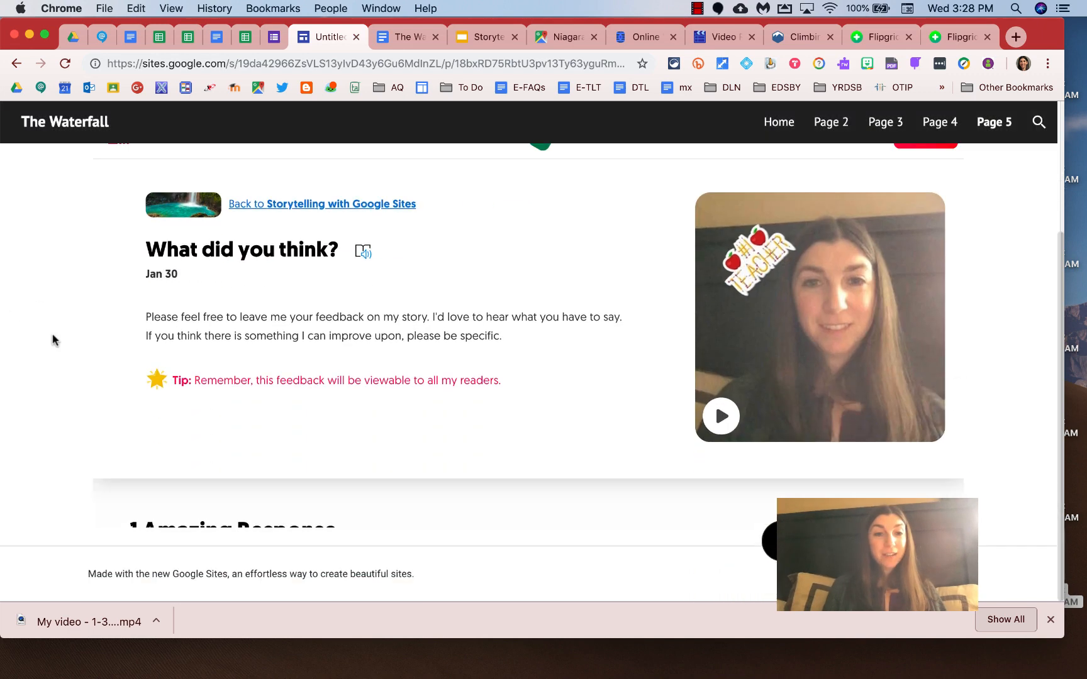
scroll(365, 322, down, 8)
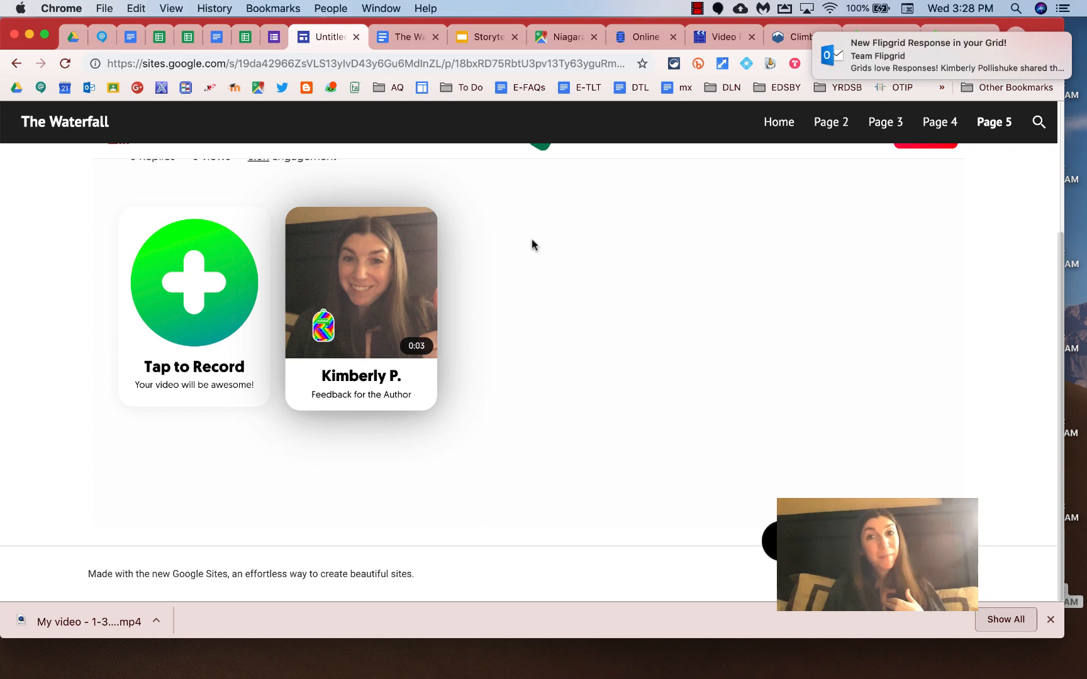
drag(885, 57, 1085, 26)
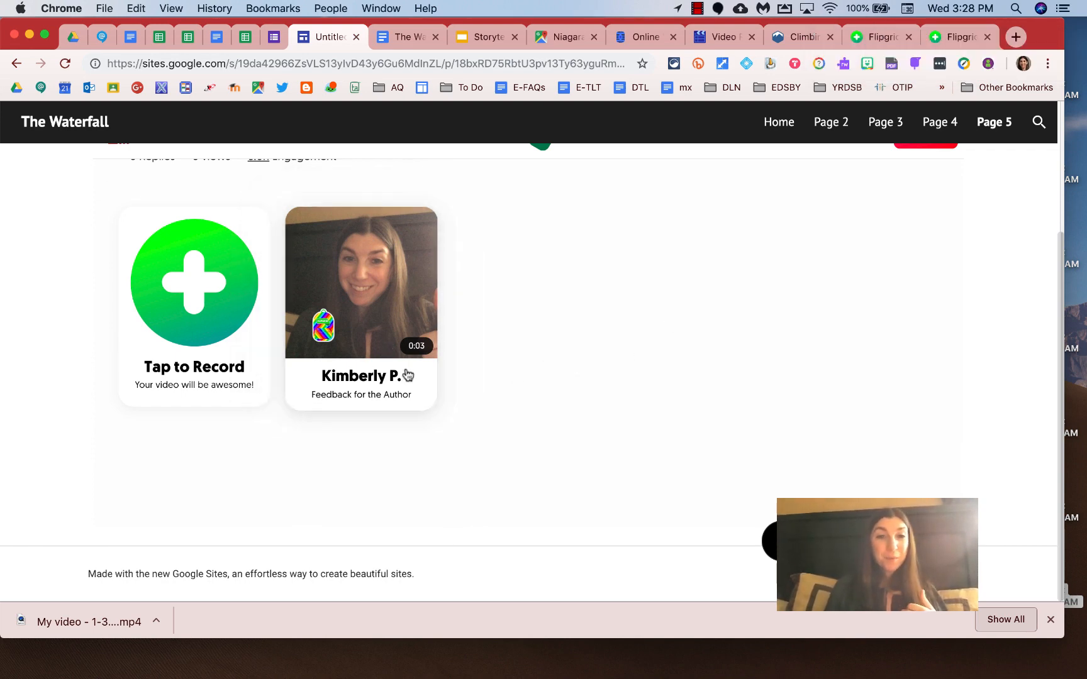
Return to the Home page of the previewed site and look around its embedded mountain panorama.
scroll(579, 377, up, 6)
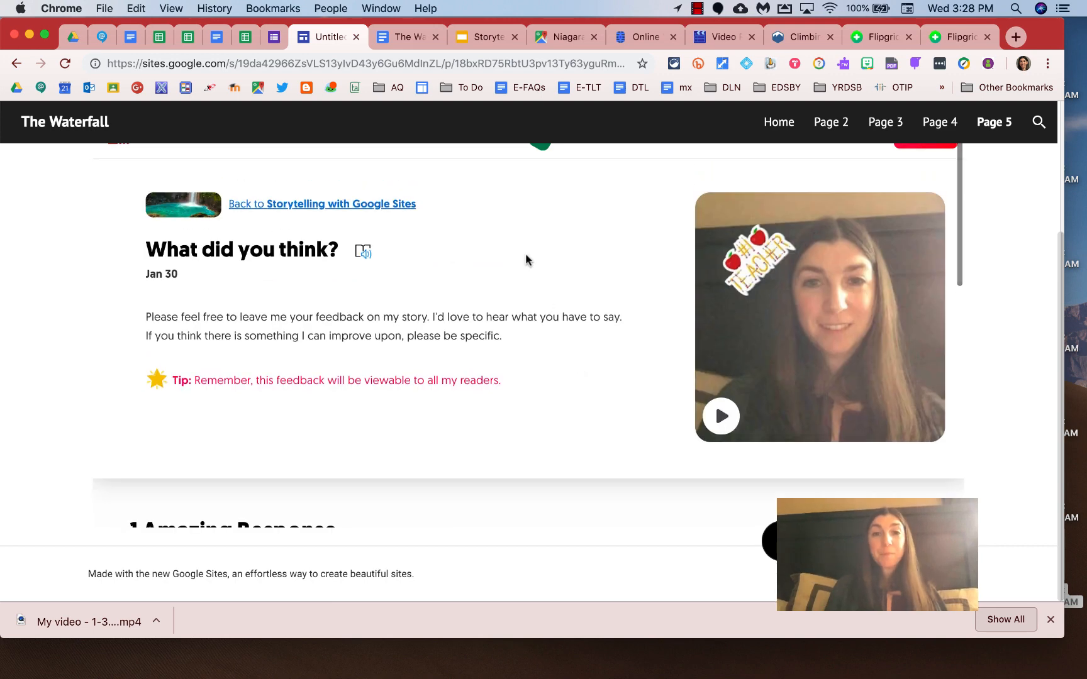
scroll(525, 259, up, 3)
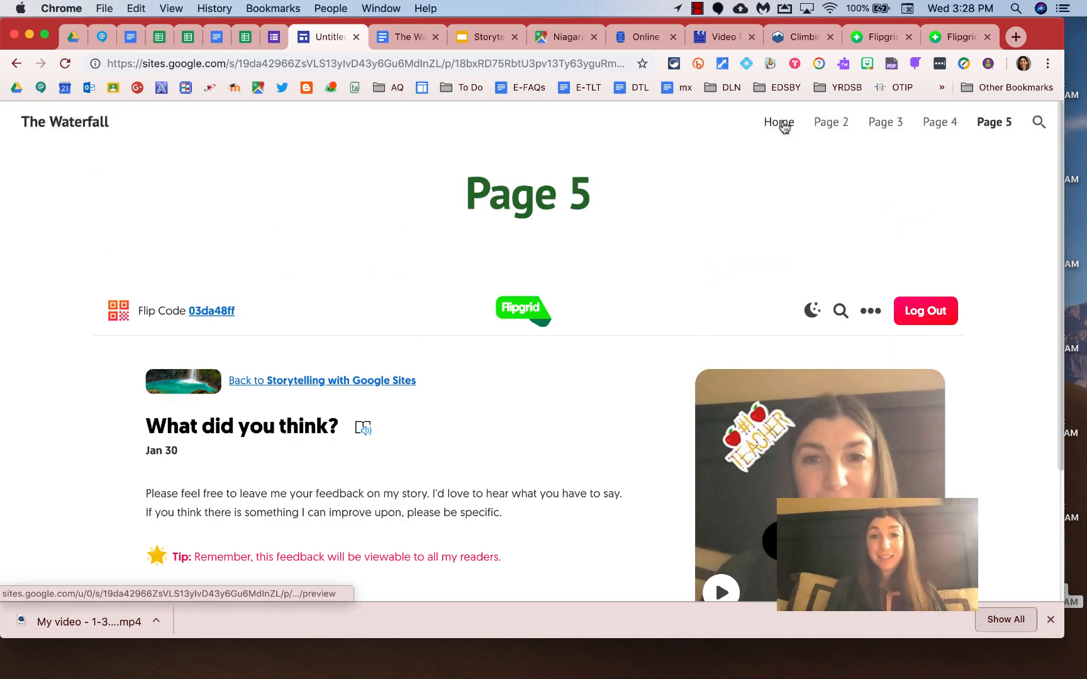
click(783, 125)
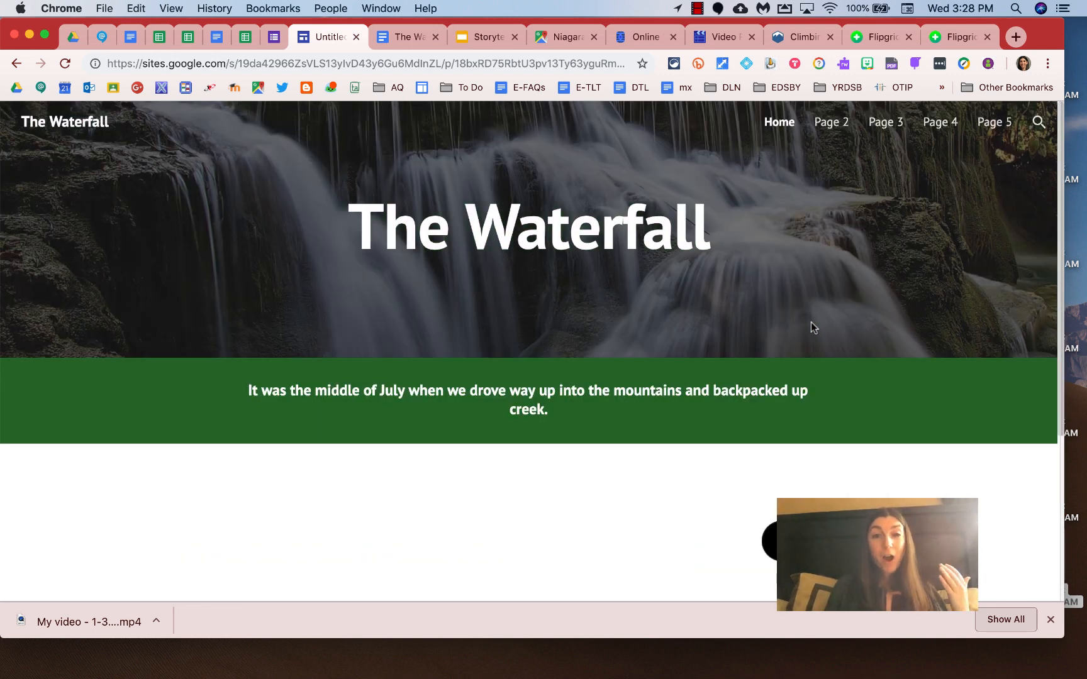
scroll(811, 322, down, 4)
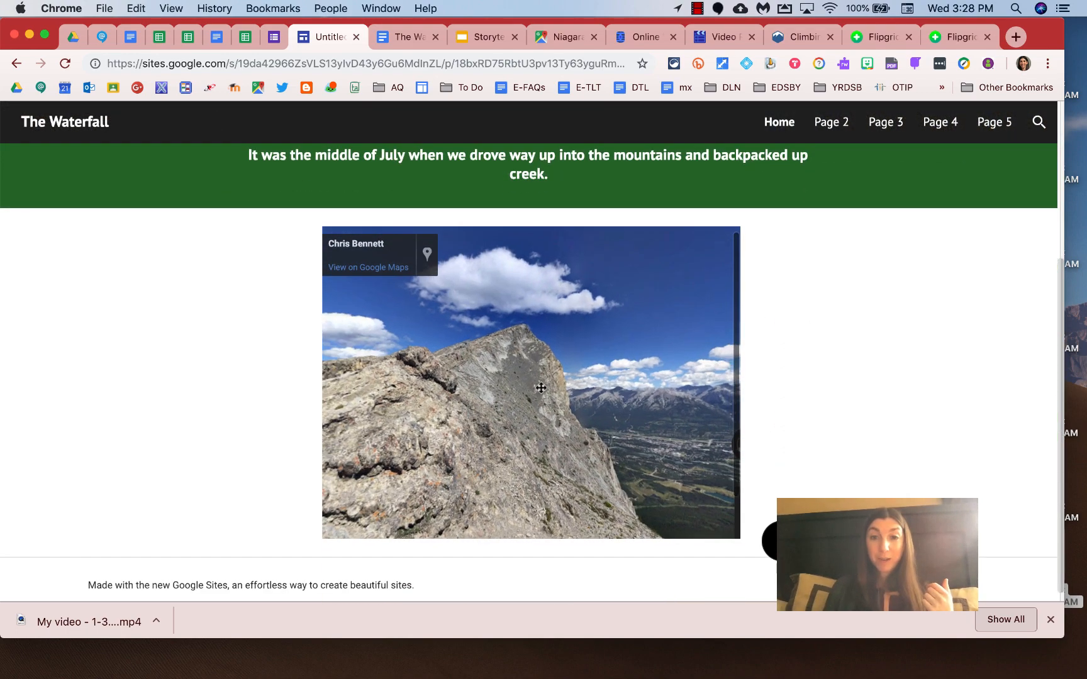
drag(540, 388, 469, 393)
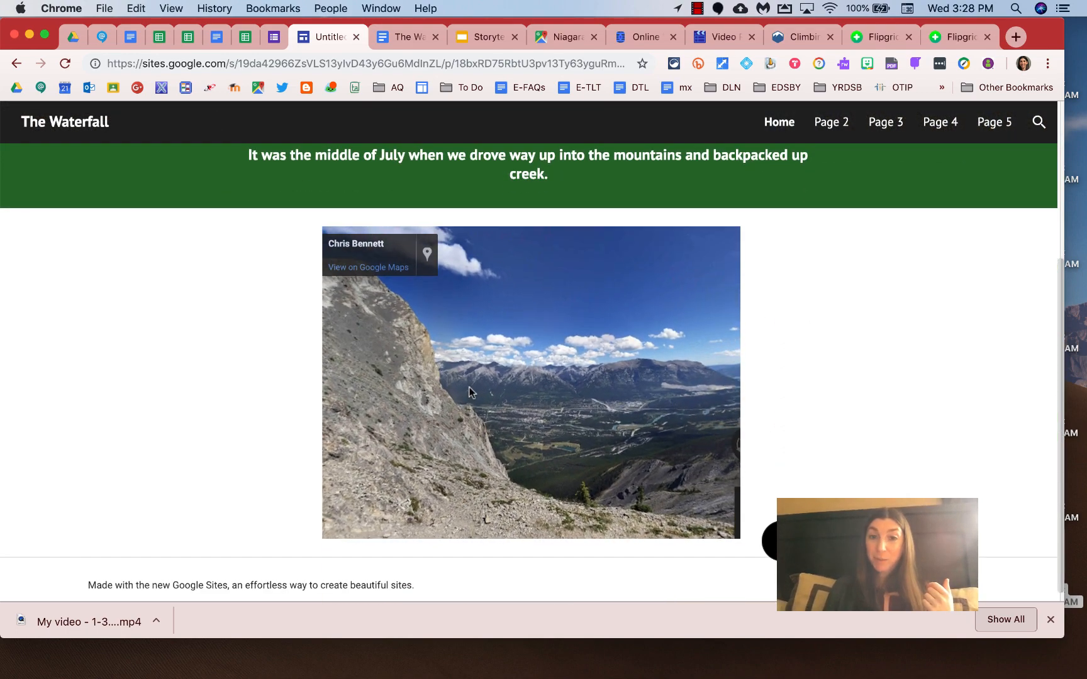
Look through Page 2 of the preview, from the story text and embedded media down to the story-choice buttons.
click(836, 122)
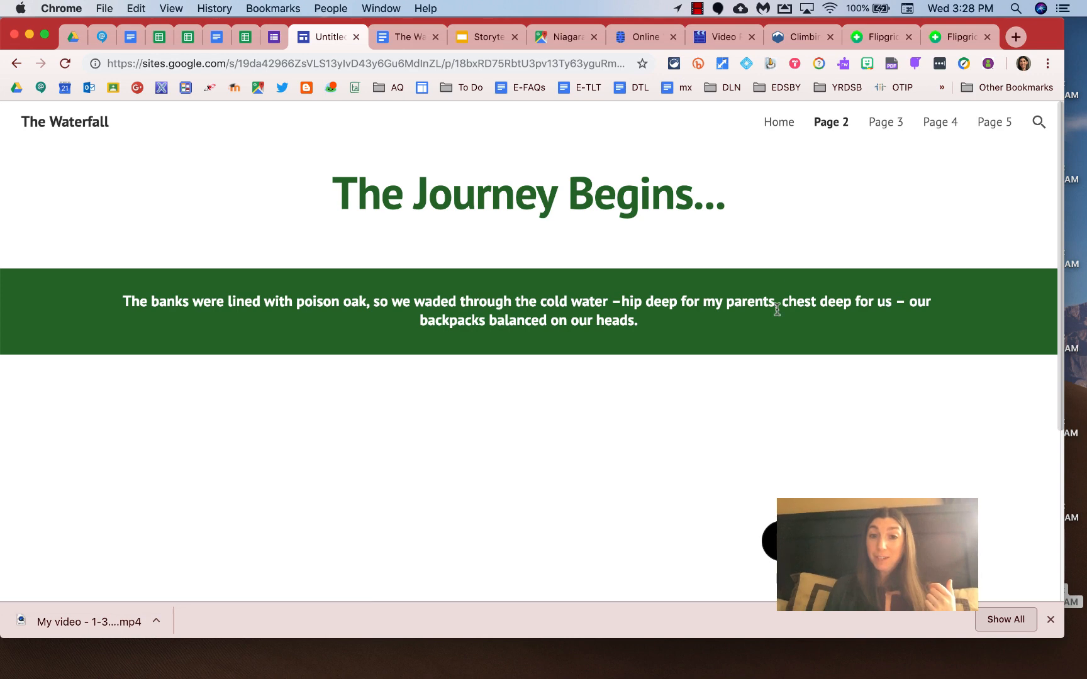
scroll(776, 308, down, 4)
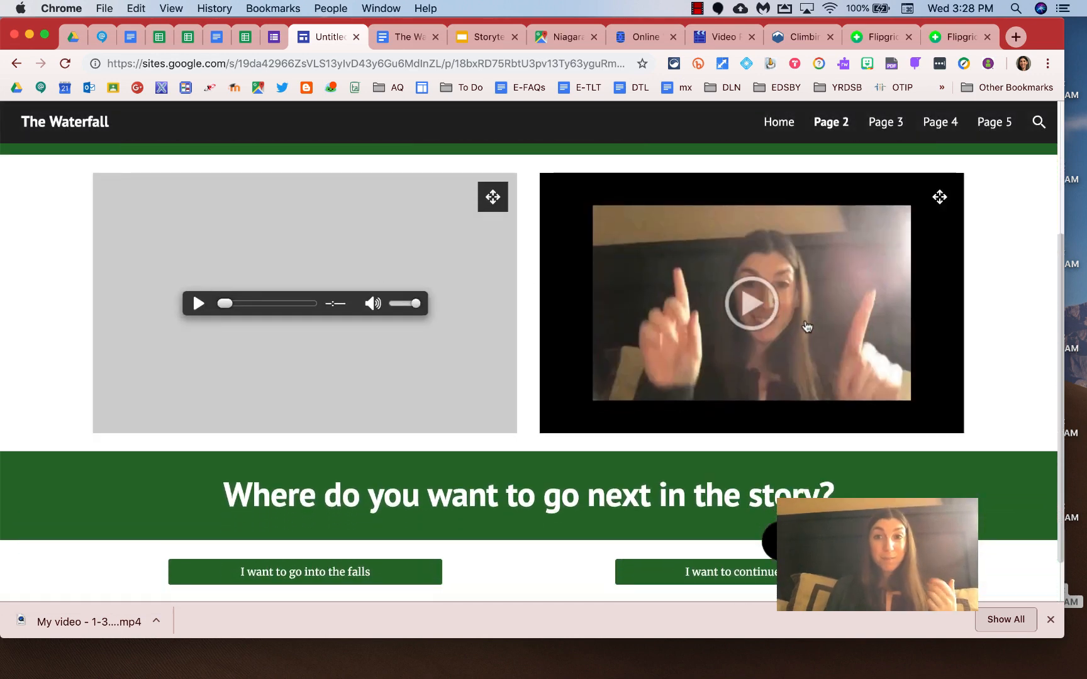
scroll(807, 327, down, 2)
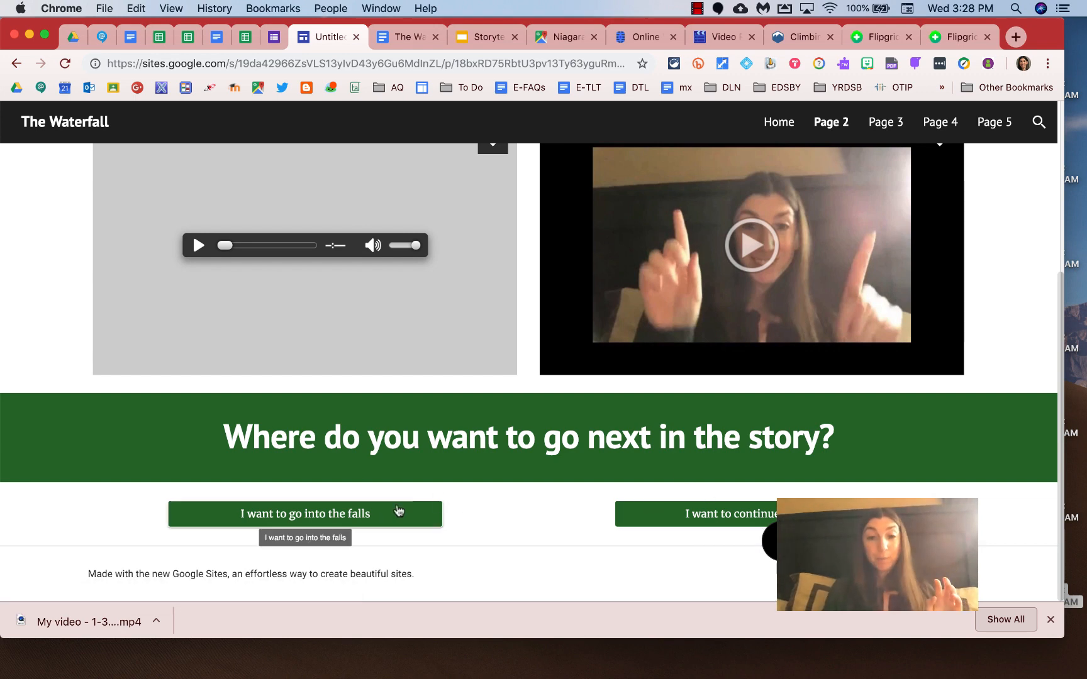
Look through Page 3 of the preview, test the link on the lake image, and return to the preview.
click(898, 127)
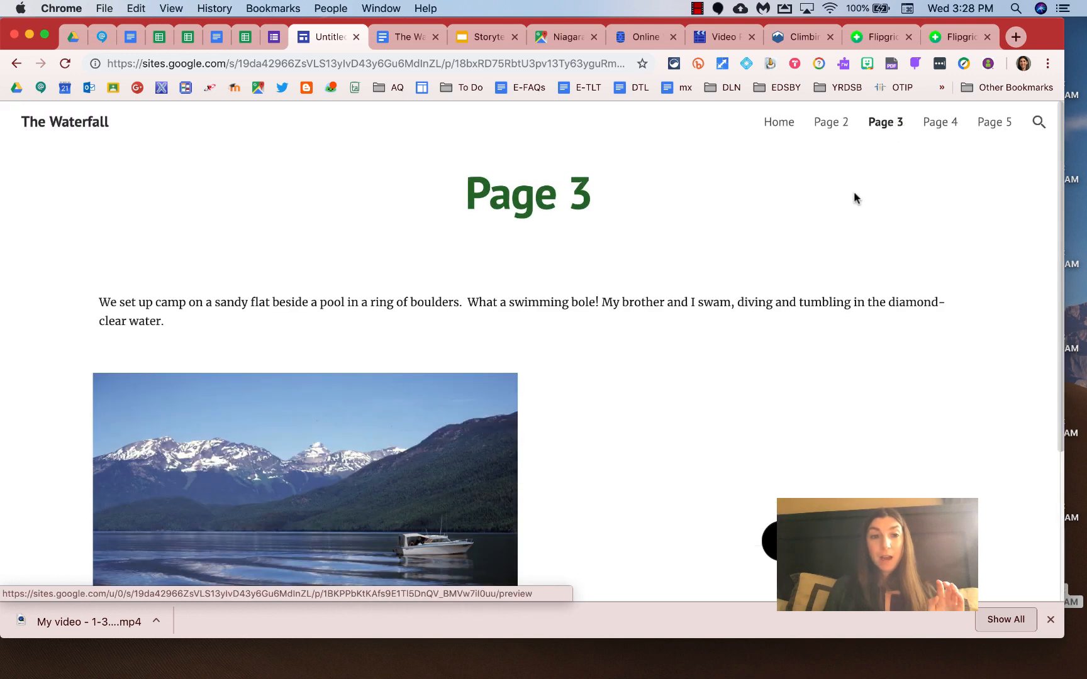
scroll(878, 305, down, 5)
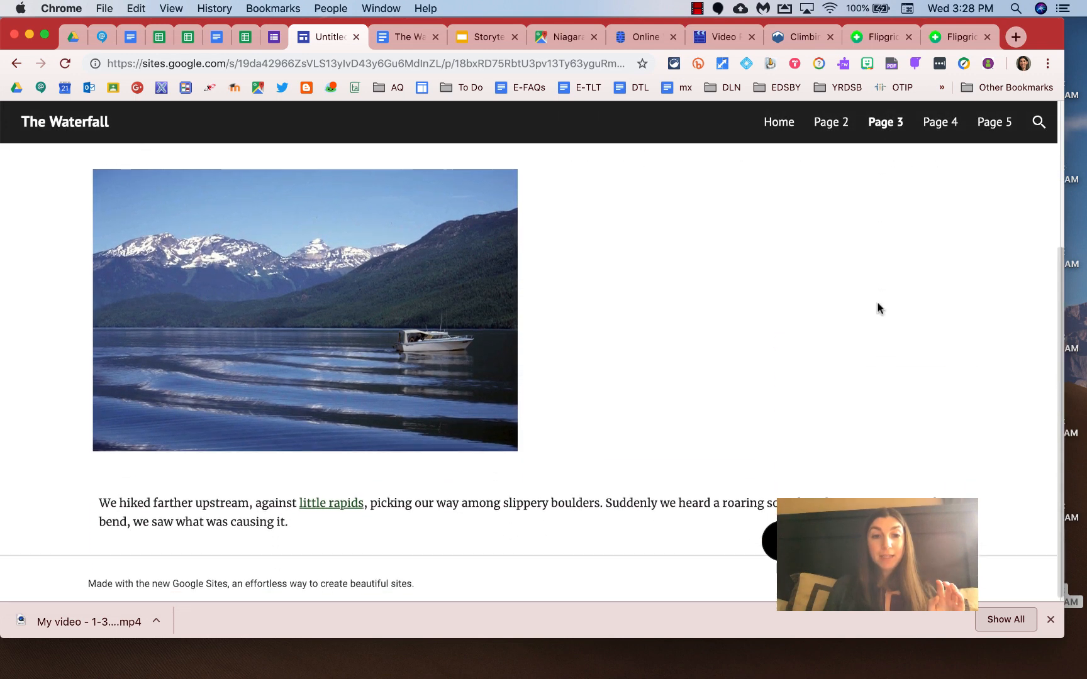
scroll(878, 308, up, 3)
click(229, 379)
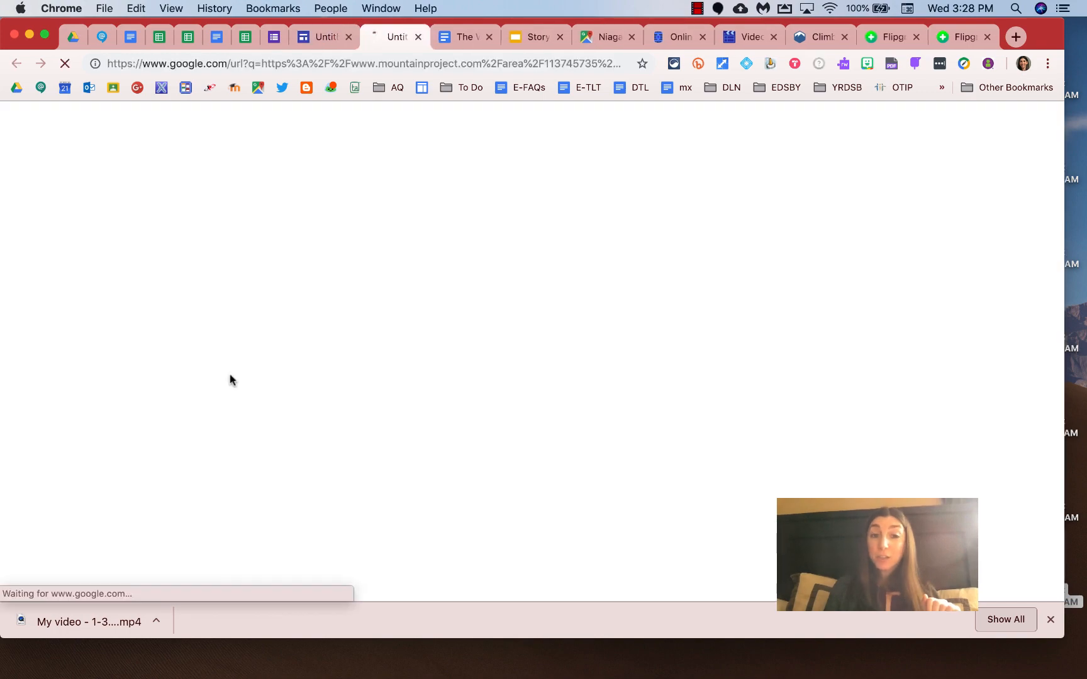
click(314, 38)
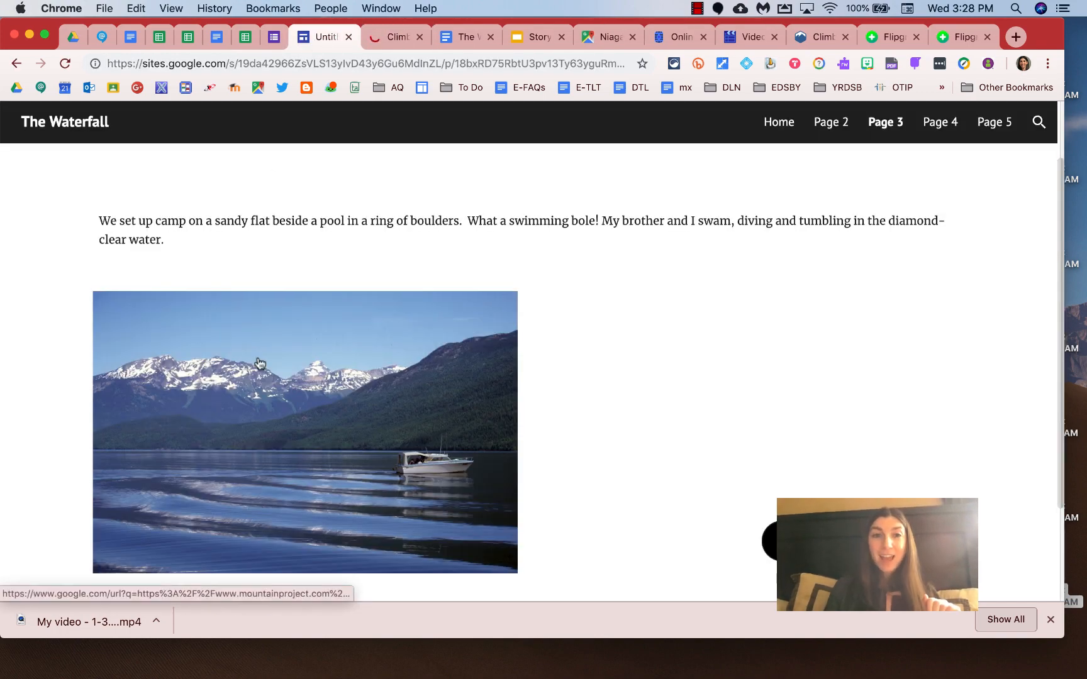
click(383, 37)
click(330, 41)
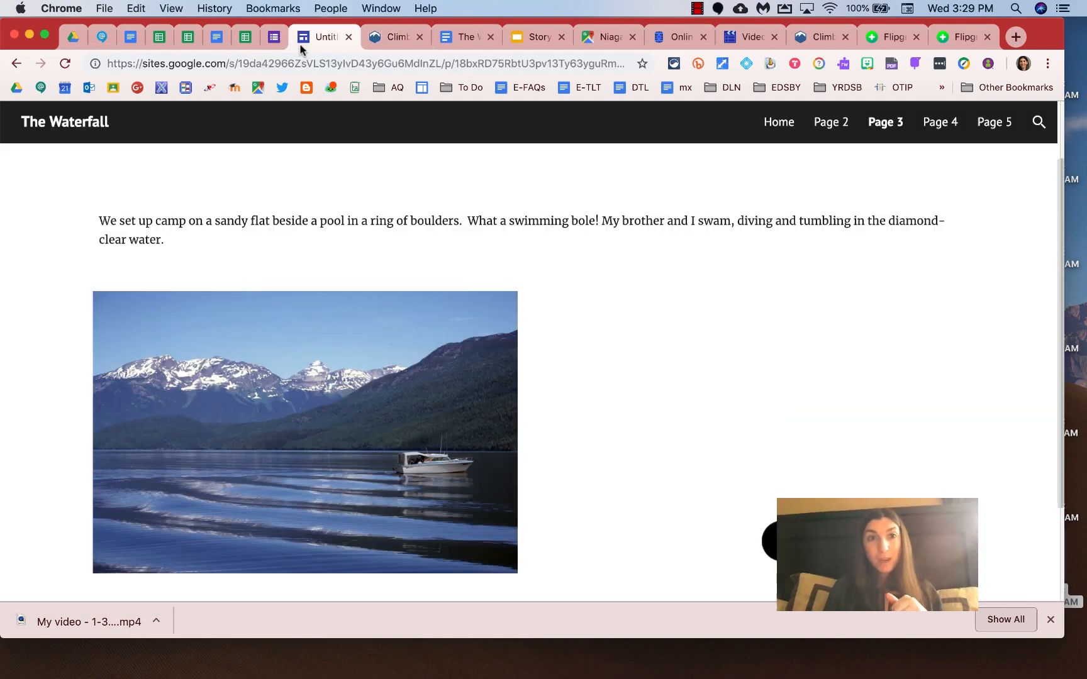
Follow the "little rapids" link on Page 3 and log in to the embedded Flipgrid with the existing Google account.
scroll(367, 217, down, 4)
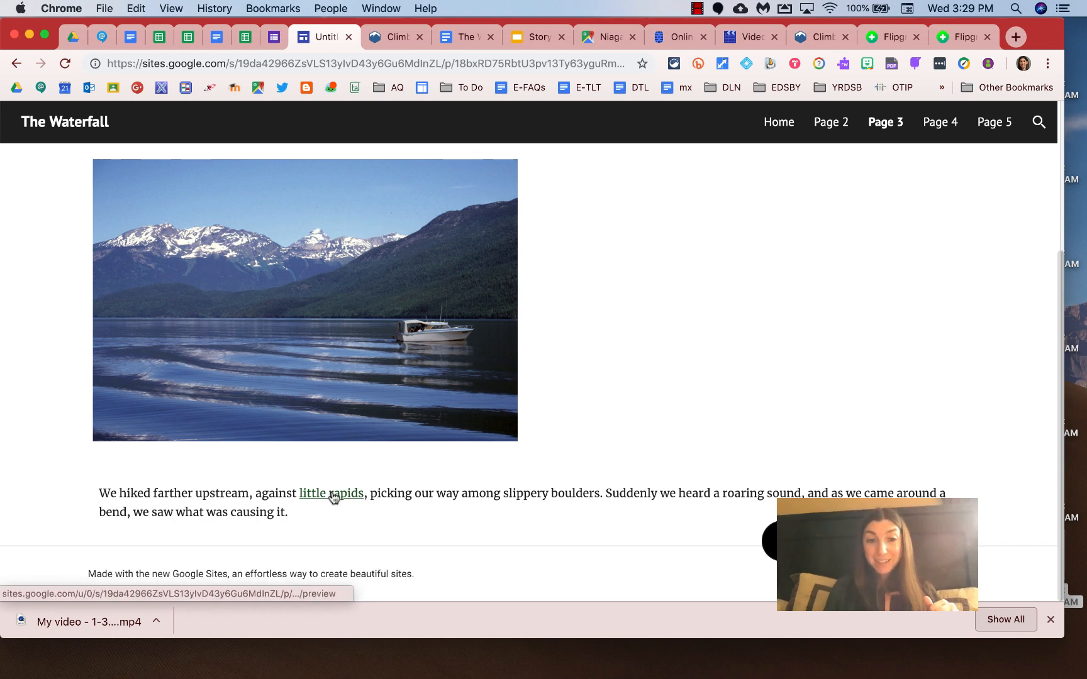
click(334, 497)
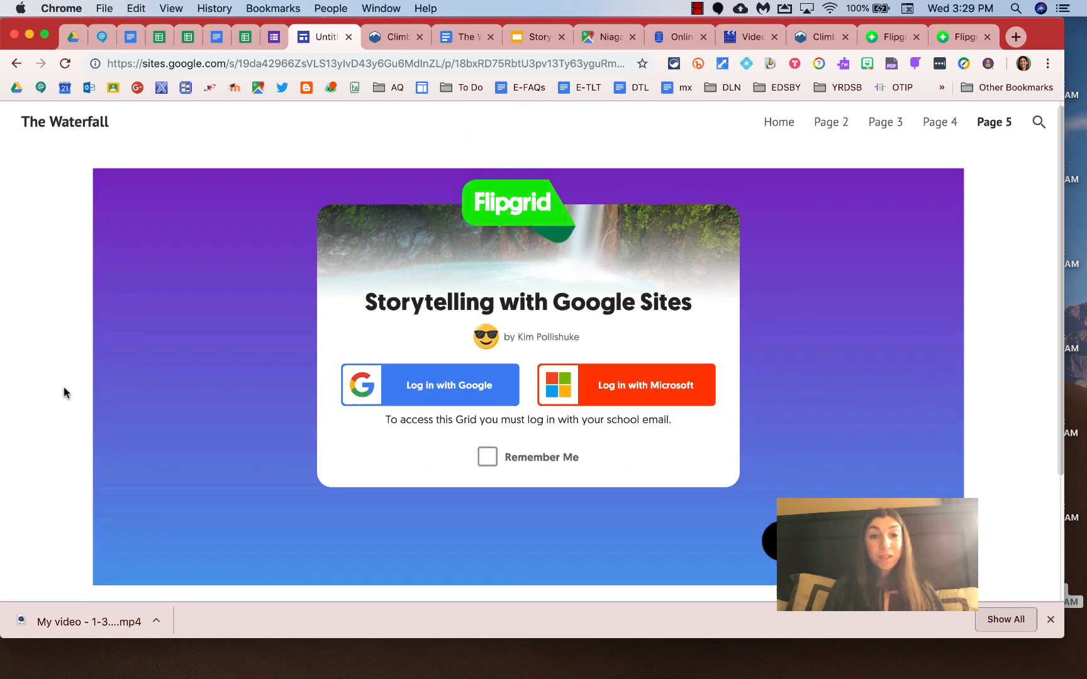
scroll(189, 422, down, 1)
click(408, 449)
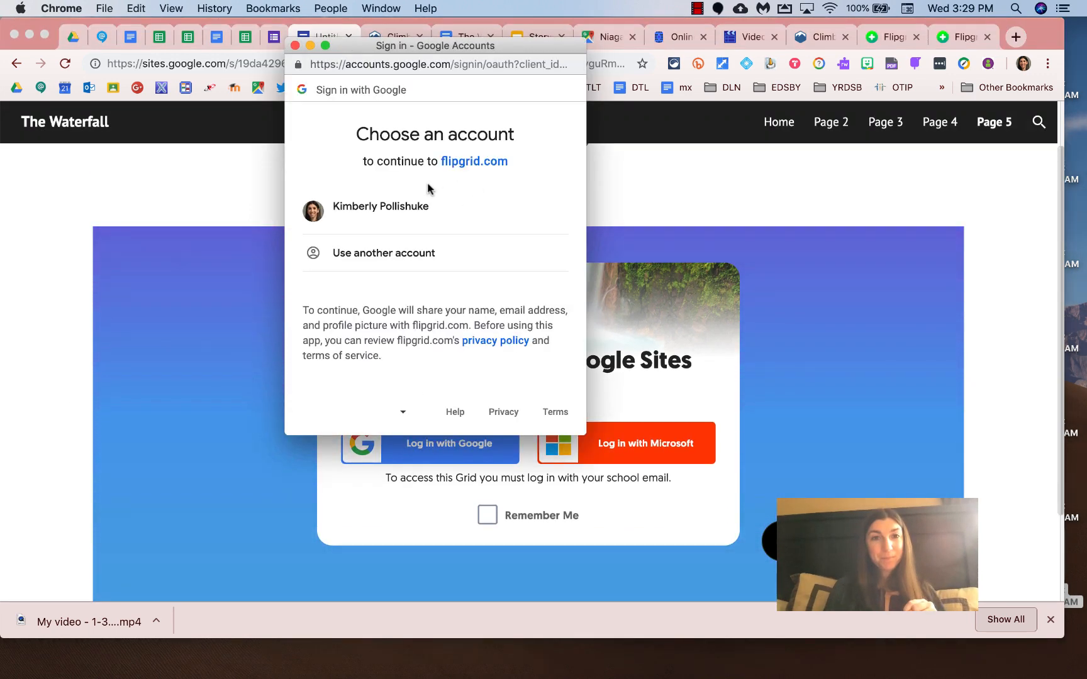
click(379, 216)
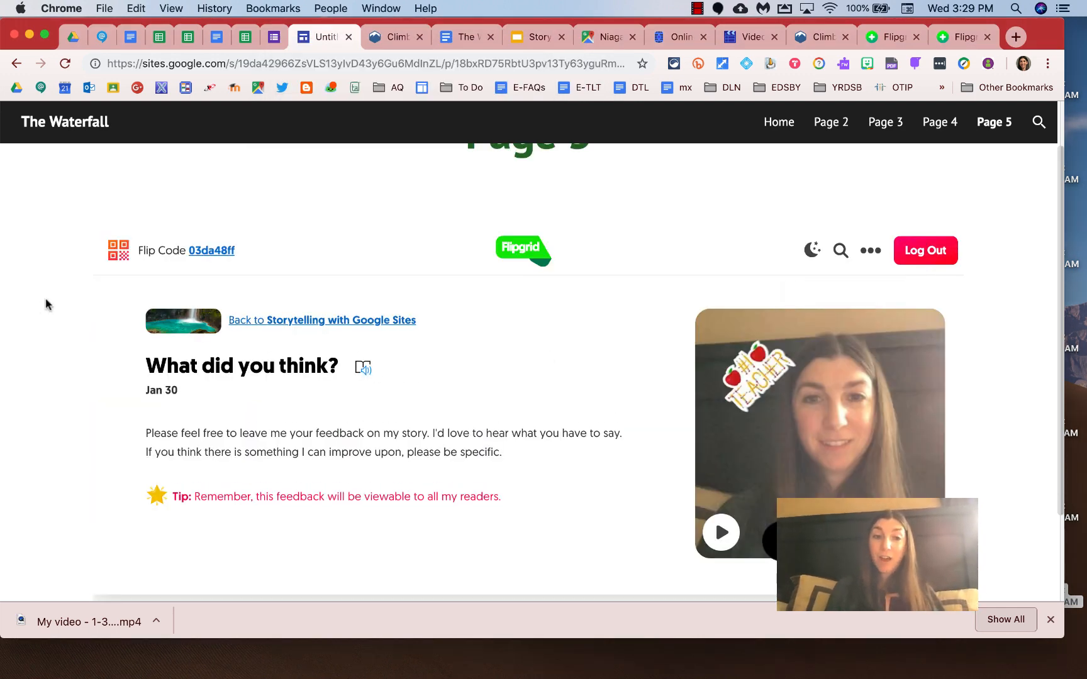
Look over the responses in the embedded Flipgrid topic and exit the preview to the Page 5 editor.
scroll(46, 304, down, 3)
scroll(136, 306, down, 5)
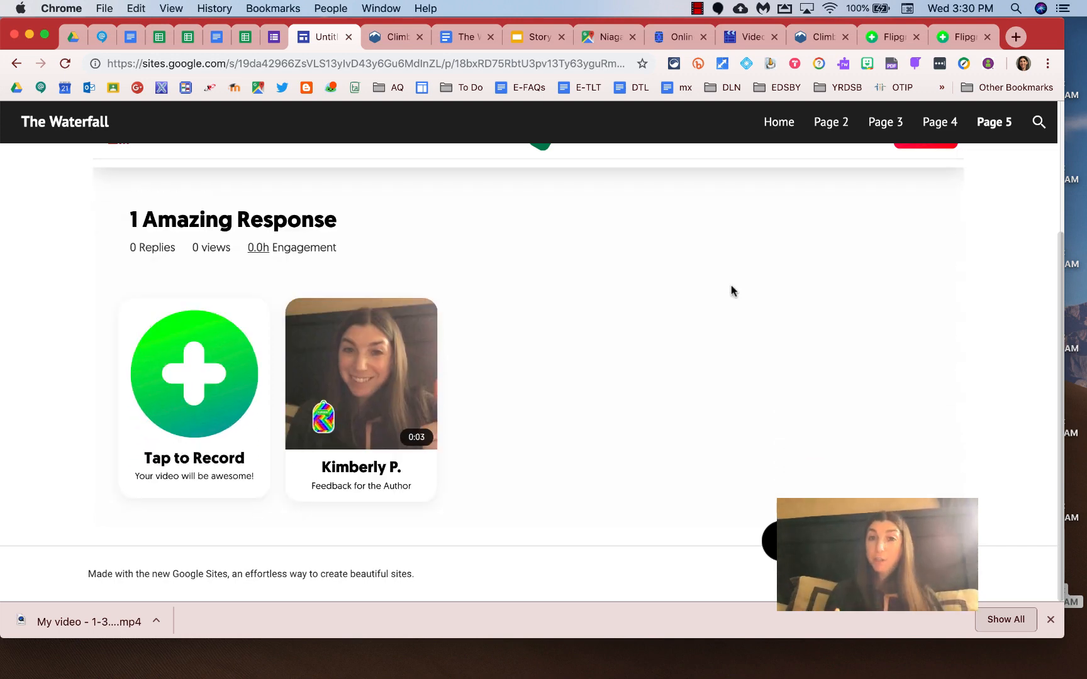
click(947, 541)
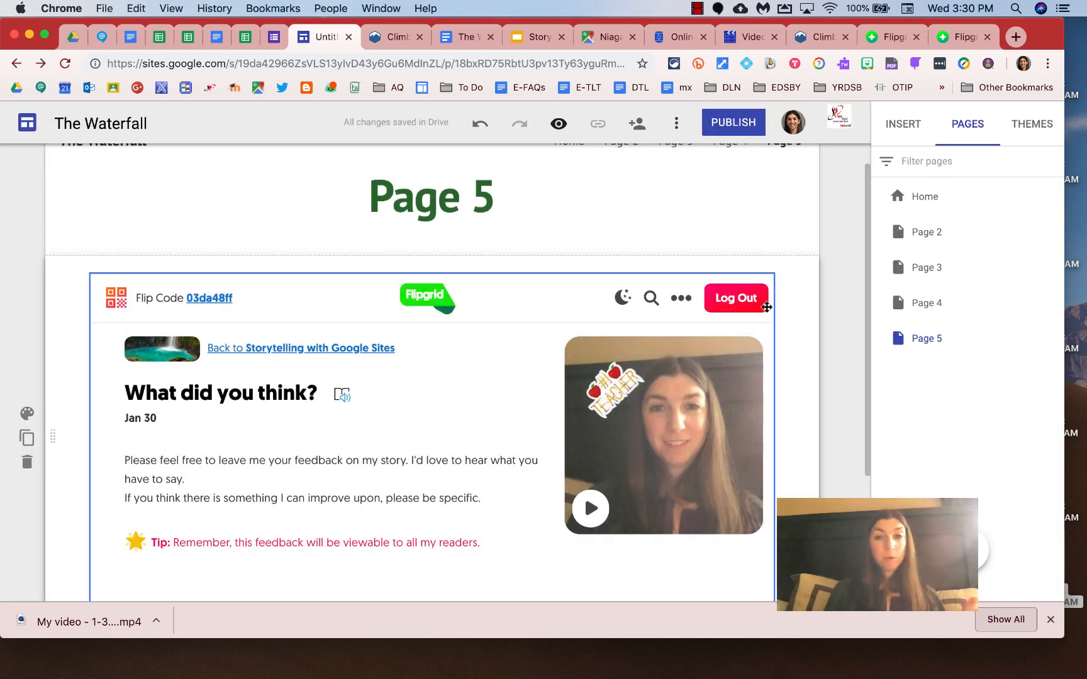
scroll(766, 307, up, 1)
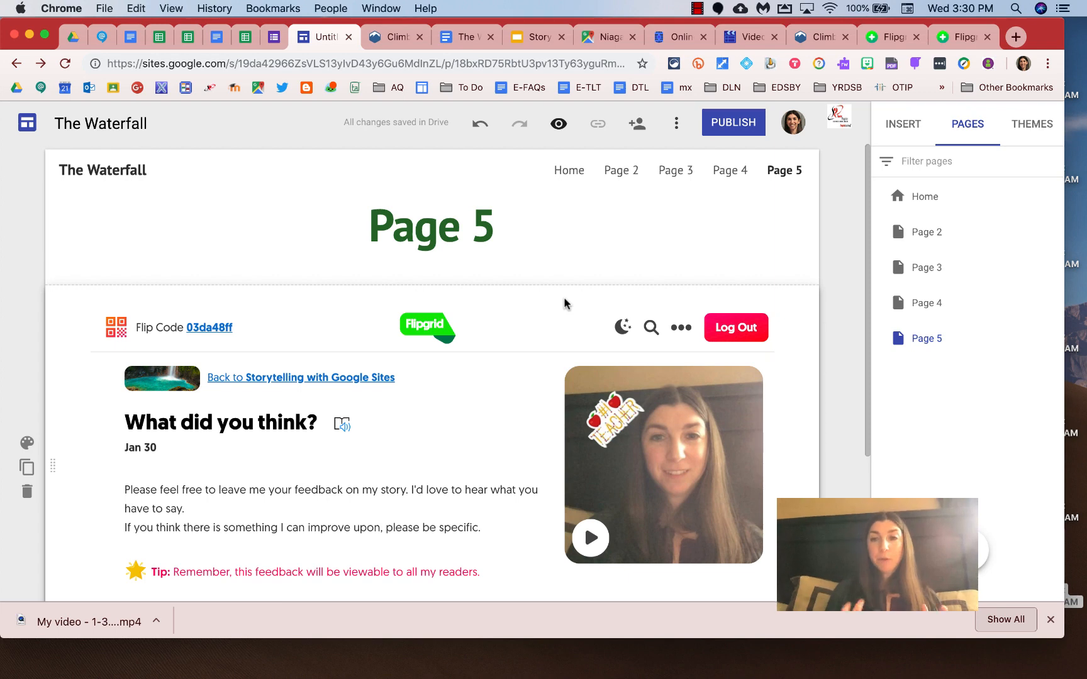
Open the site's sharing settings, save the draft access as "Off - Specific people", and start an invitation.
click(638, 125)
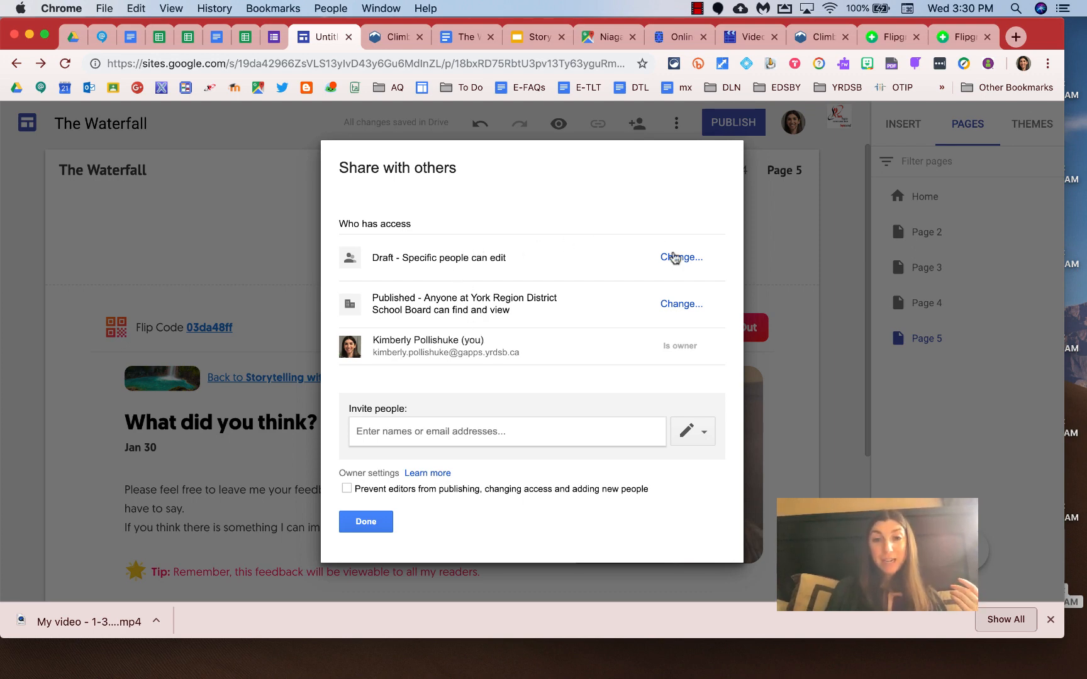
click(669, 256)
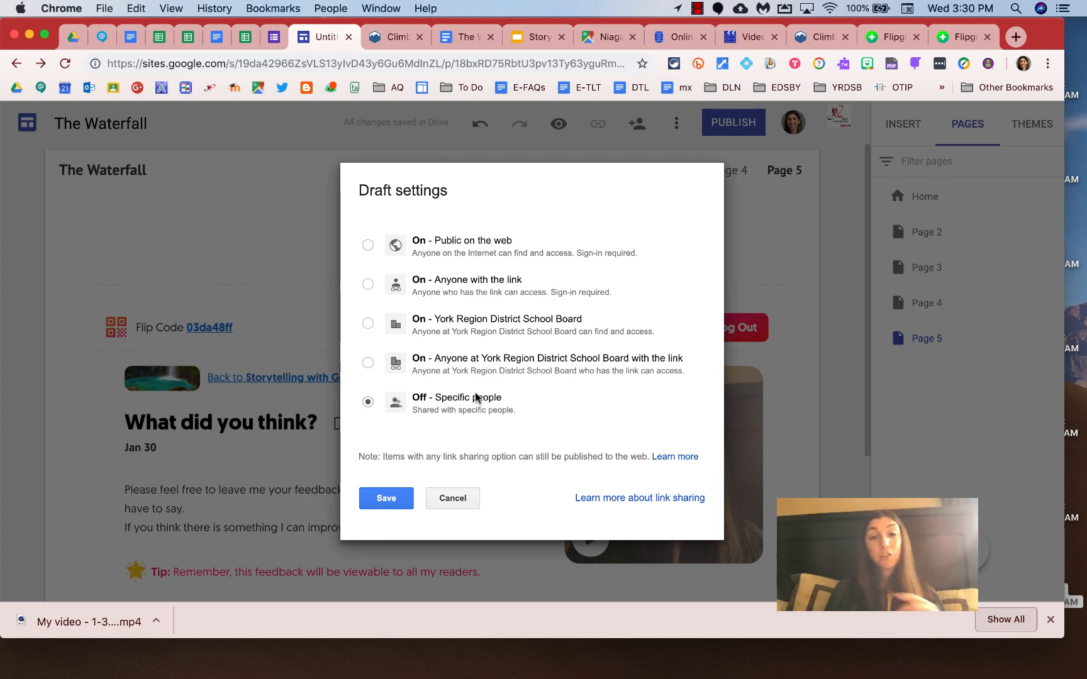
click(383, 499)
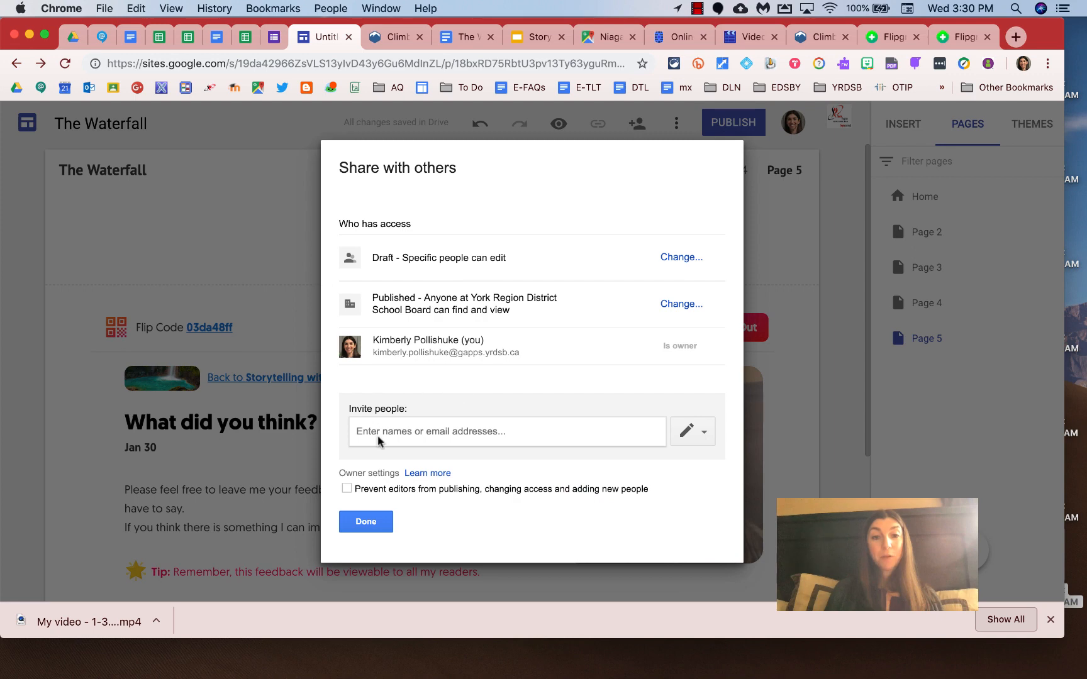
click(378, 440)
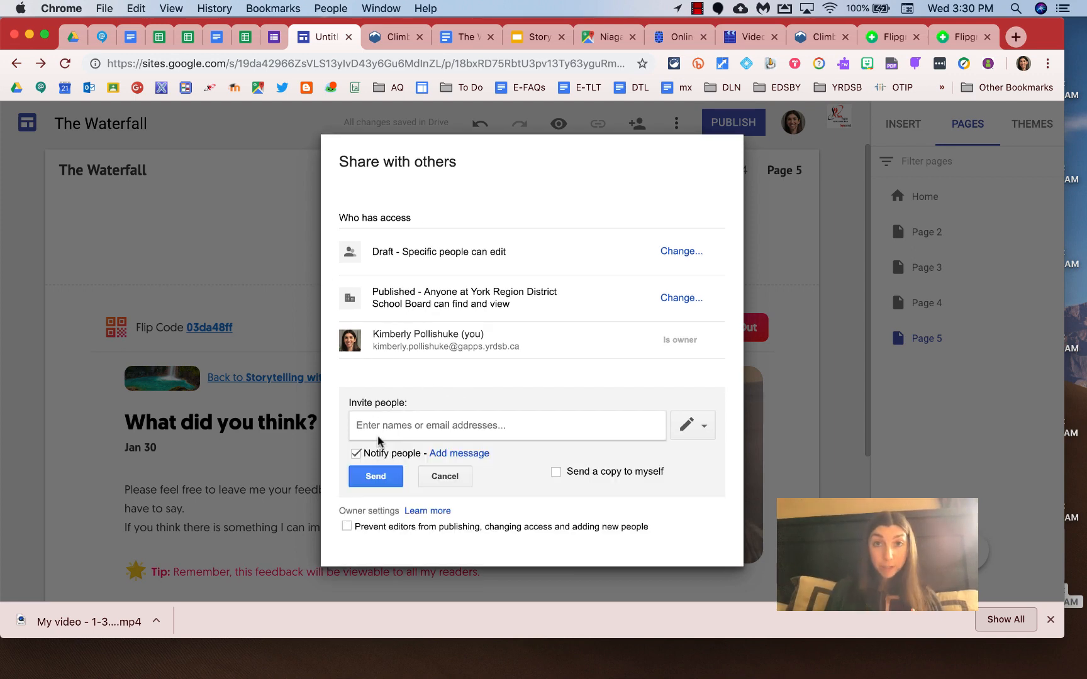
Try the draft access option for anyone at York Region District School Board with the link, and restore and save "Off - Specific people".
click(667, 251)
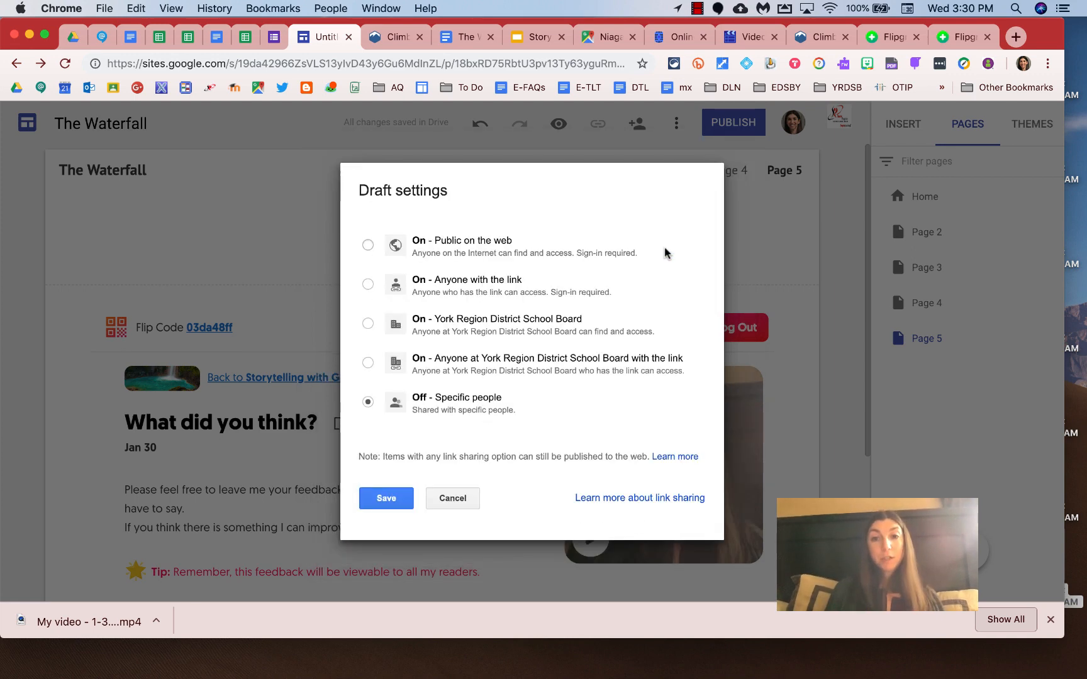
click(368, 364)
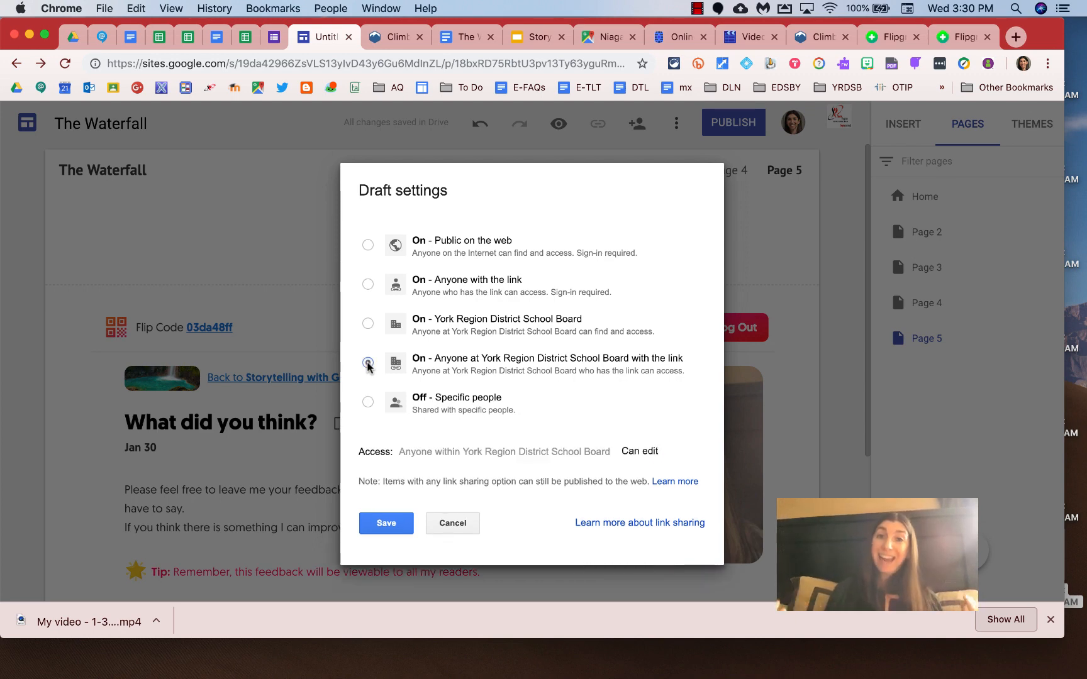
click(368, 402)
click(386, 498)
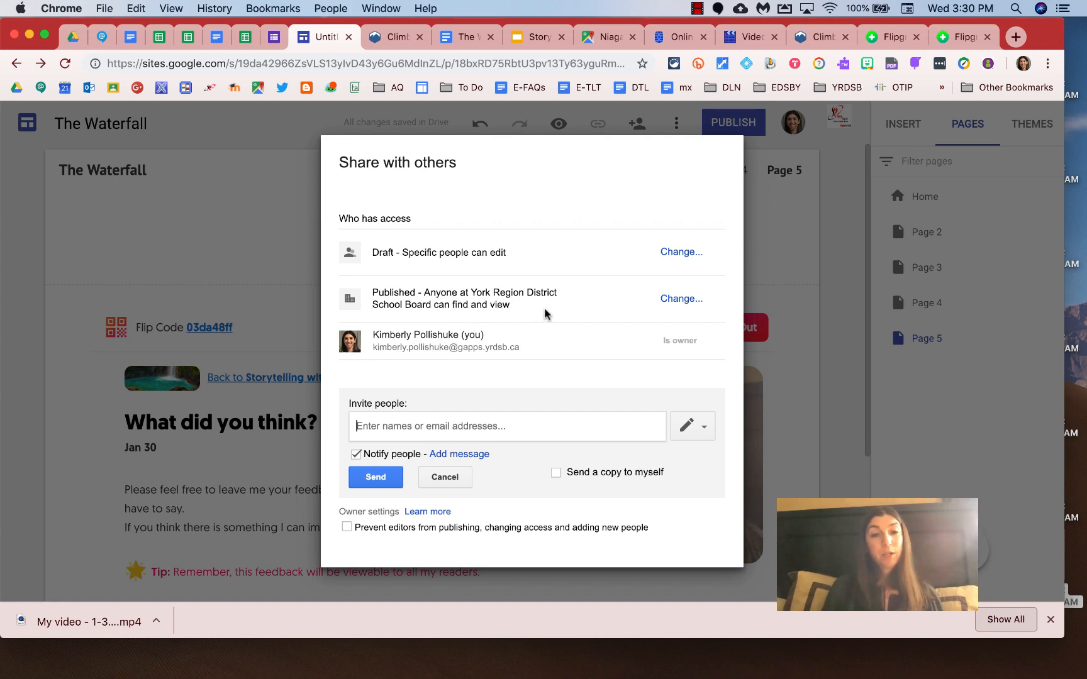
Set the publishing access to "Specific people can view when published" and save it.
click(683, 301)
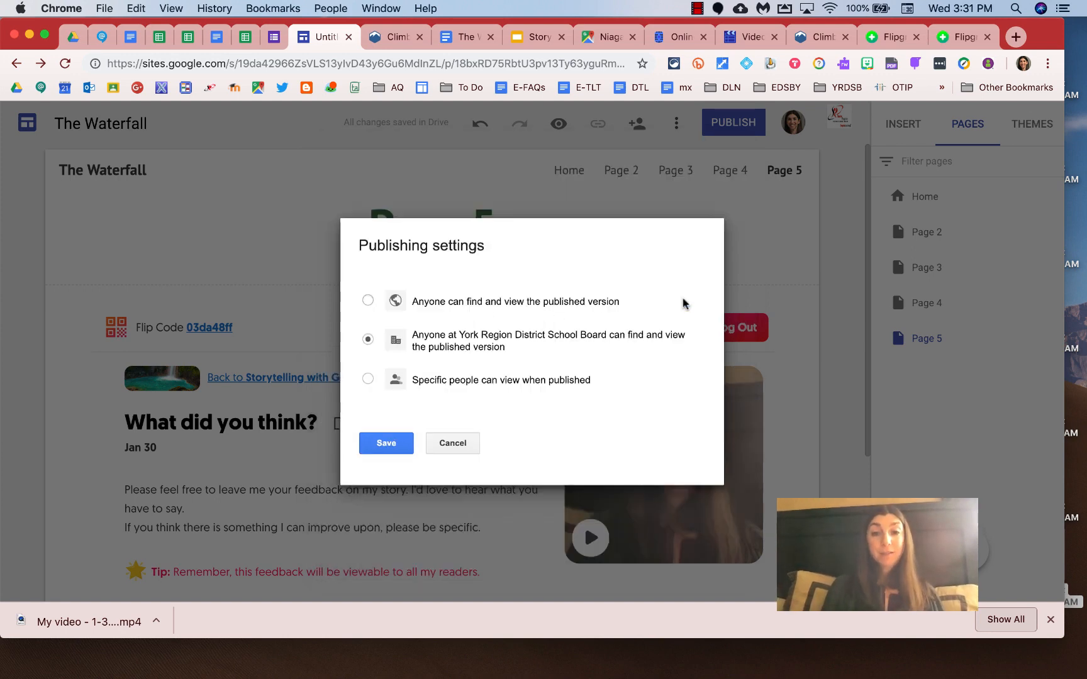
key(Escape)
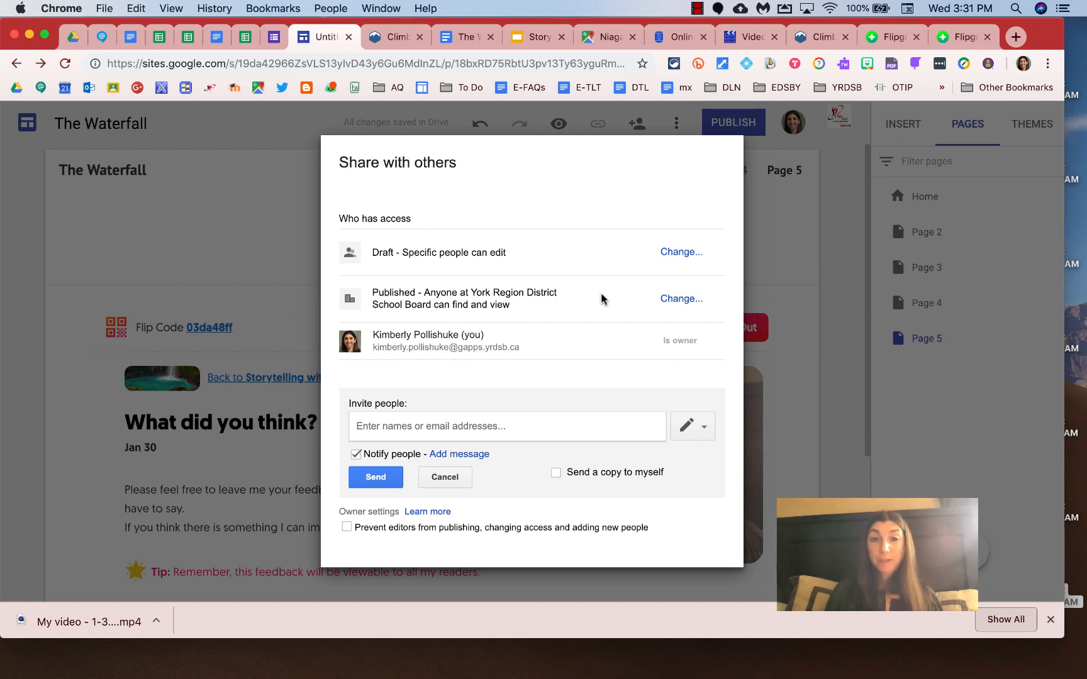
click(677, 302)
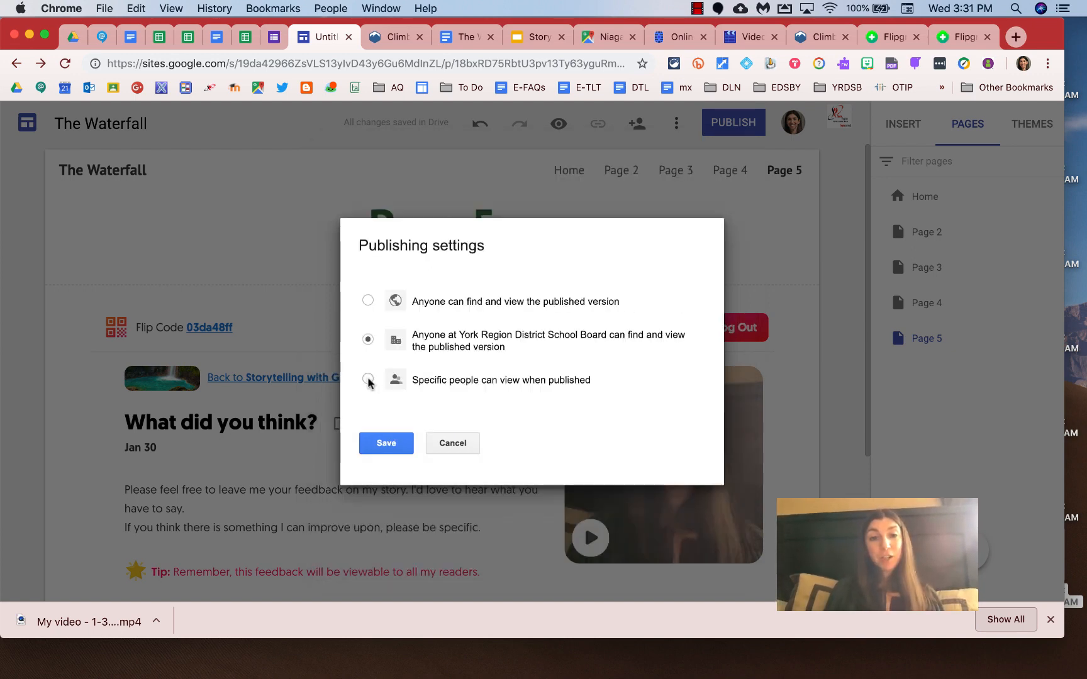
click(390, 444)
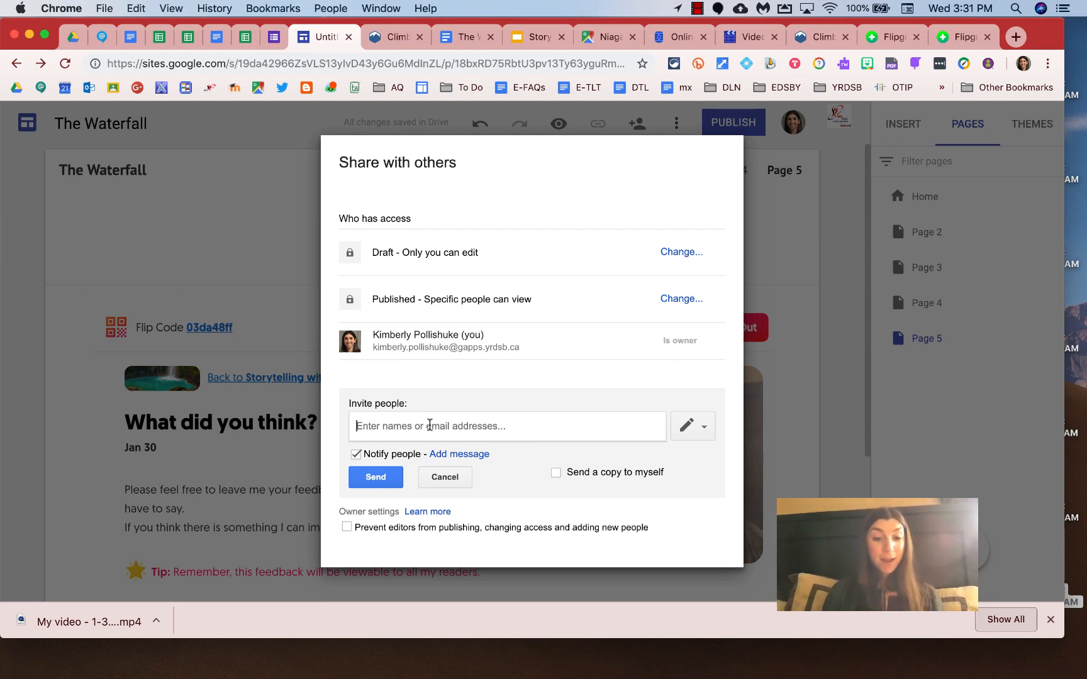
Invite the two chosen colleagues to the site with "Can view published" access, check the access list, and close the sharing settings.
text(jennifer)
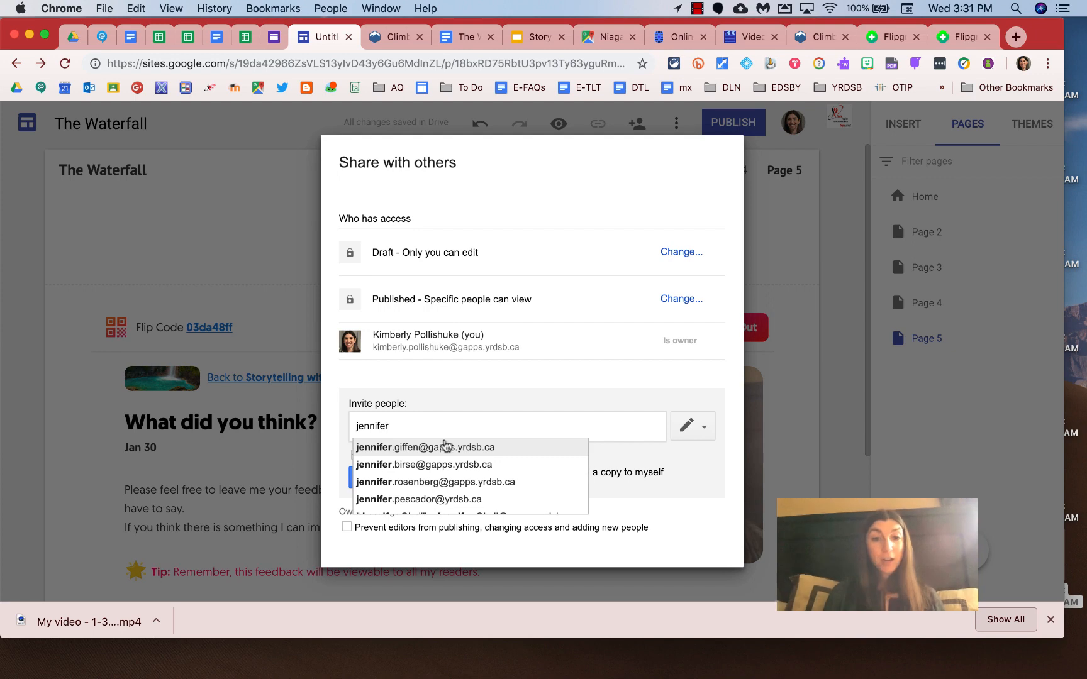
click(465, 448)
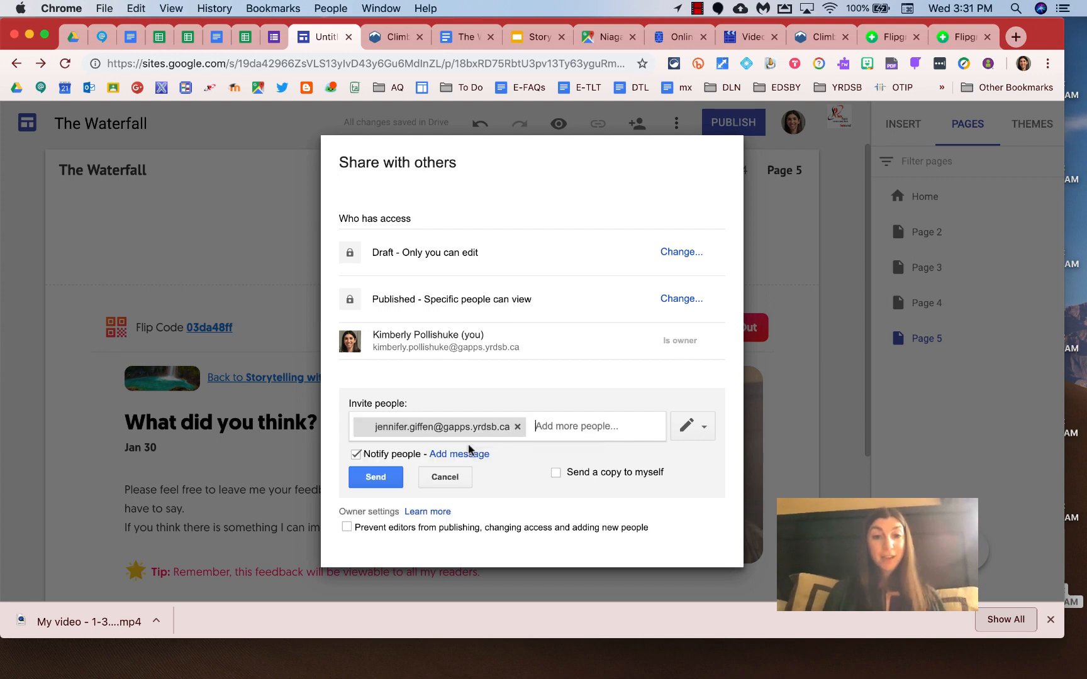
text(lisa)
click(549, 446)
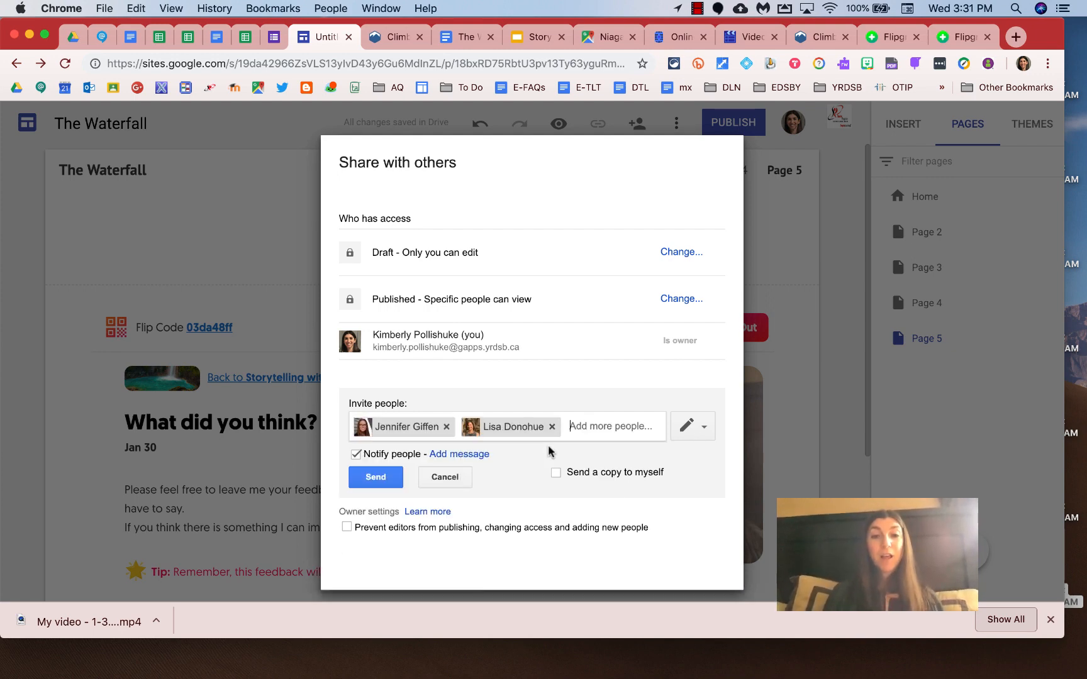
click(702, 428)
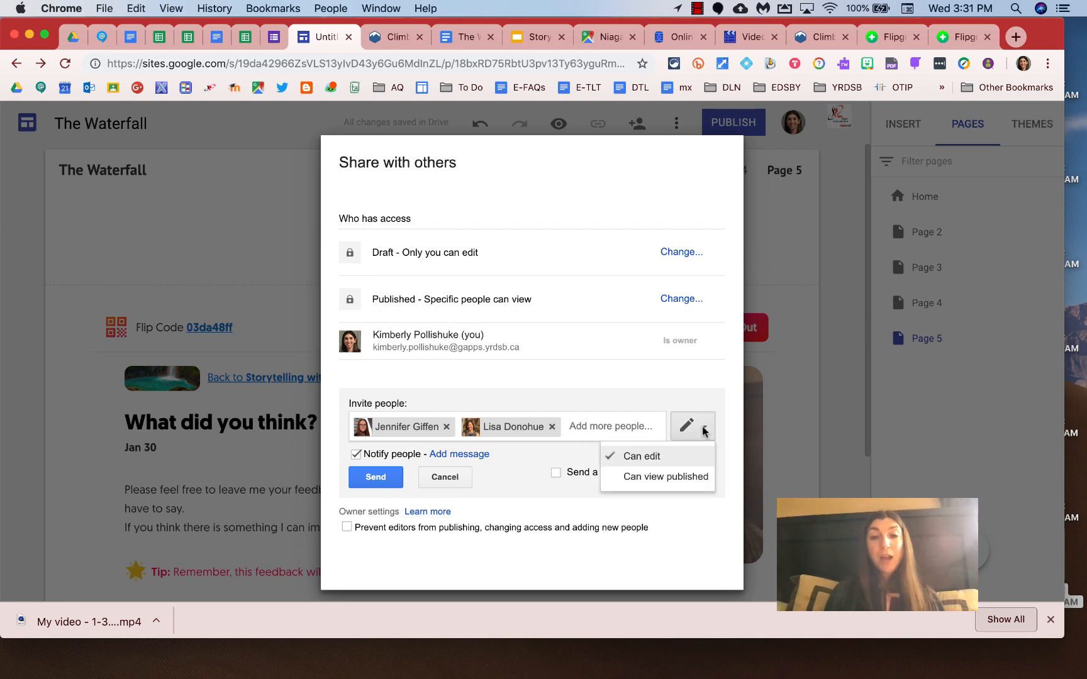
click(695, 478)
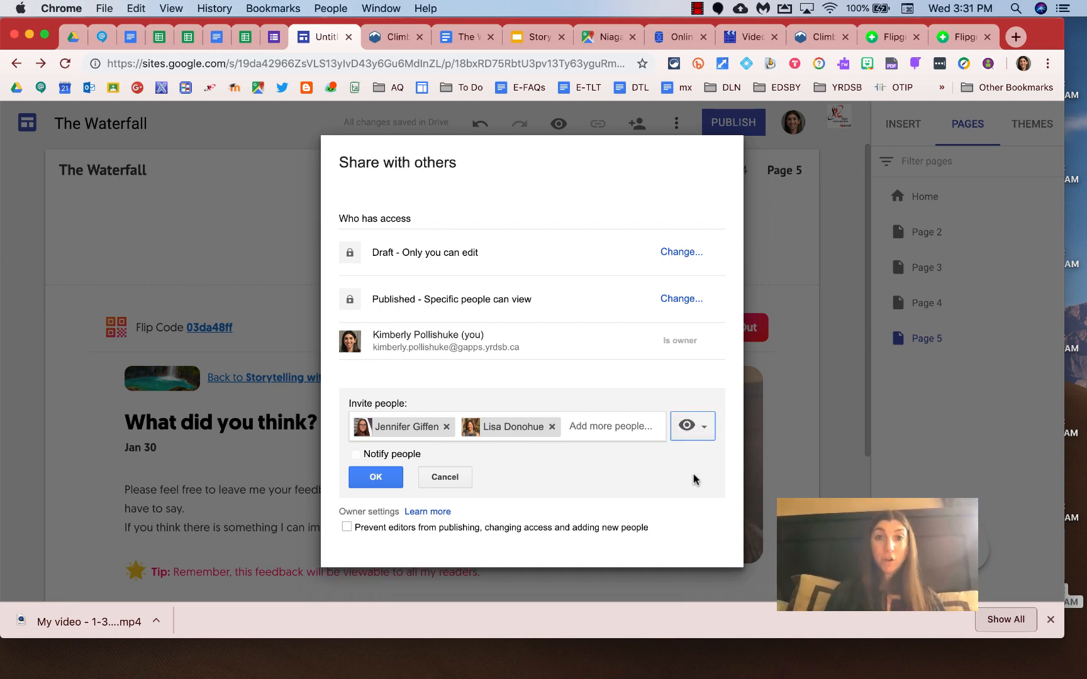
click(374, 480)
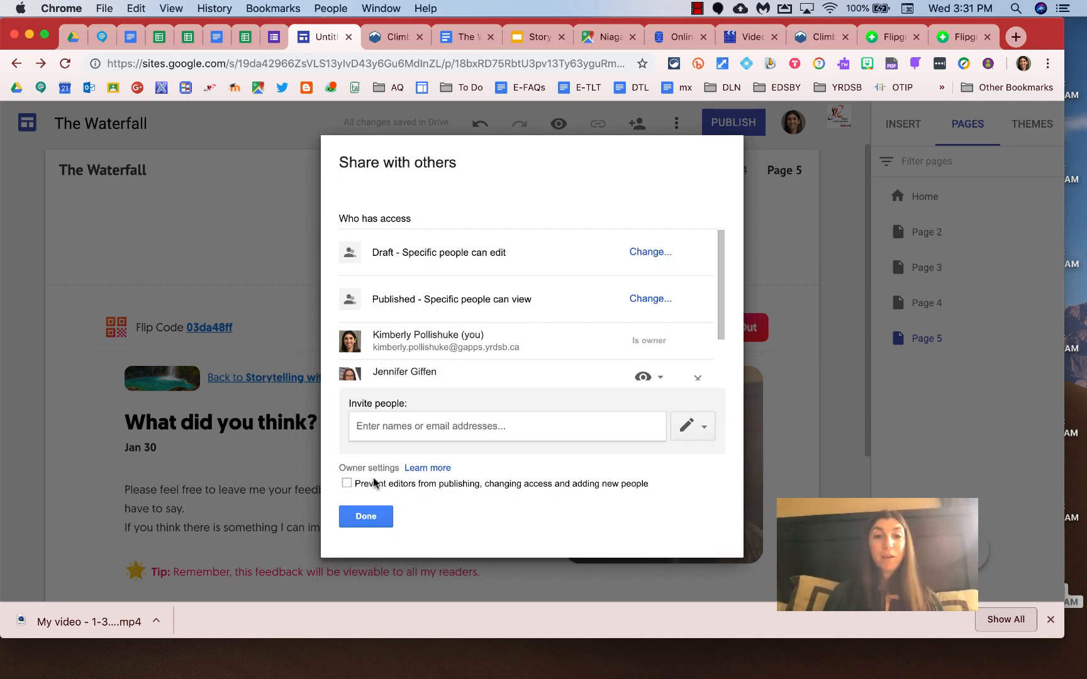
scroll(417, 347, down, 2)
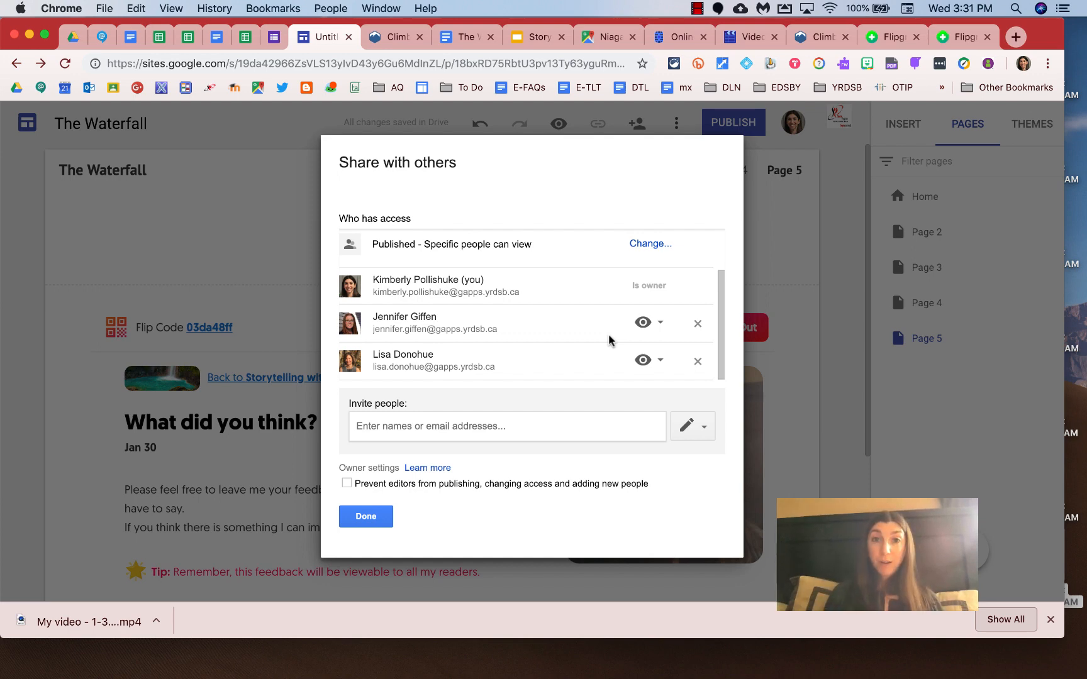
click(371, 516)
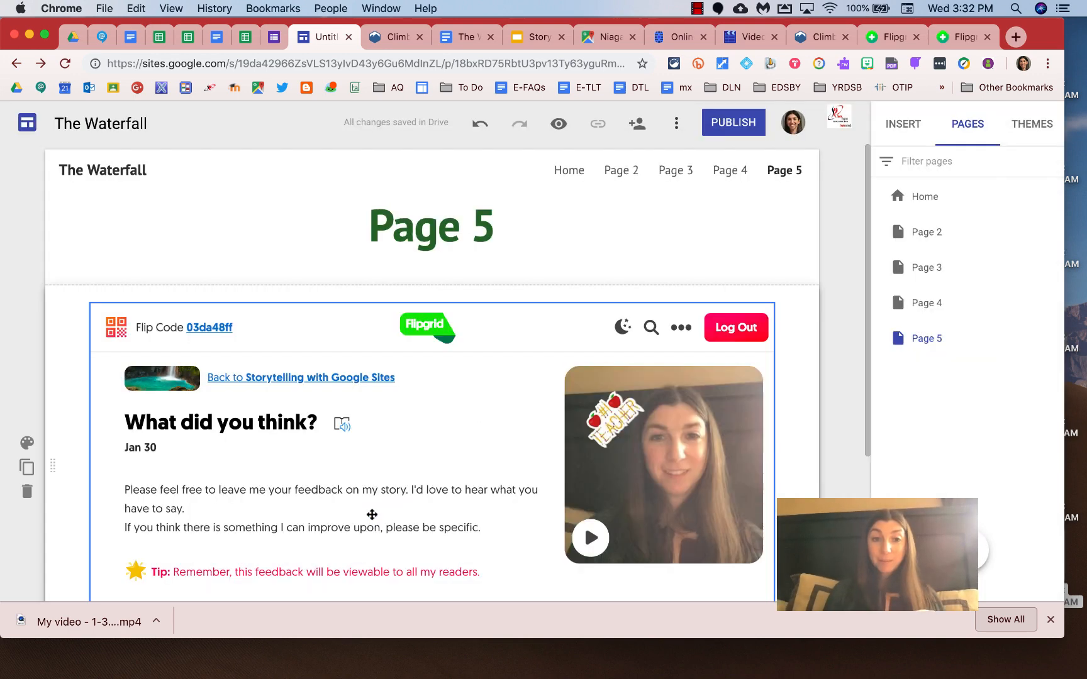
Look through Page 5, Home and Page 2 of the site to review the embedded content.
click(670, 242)
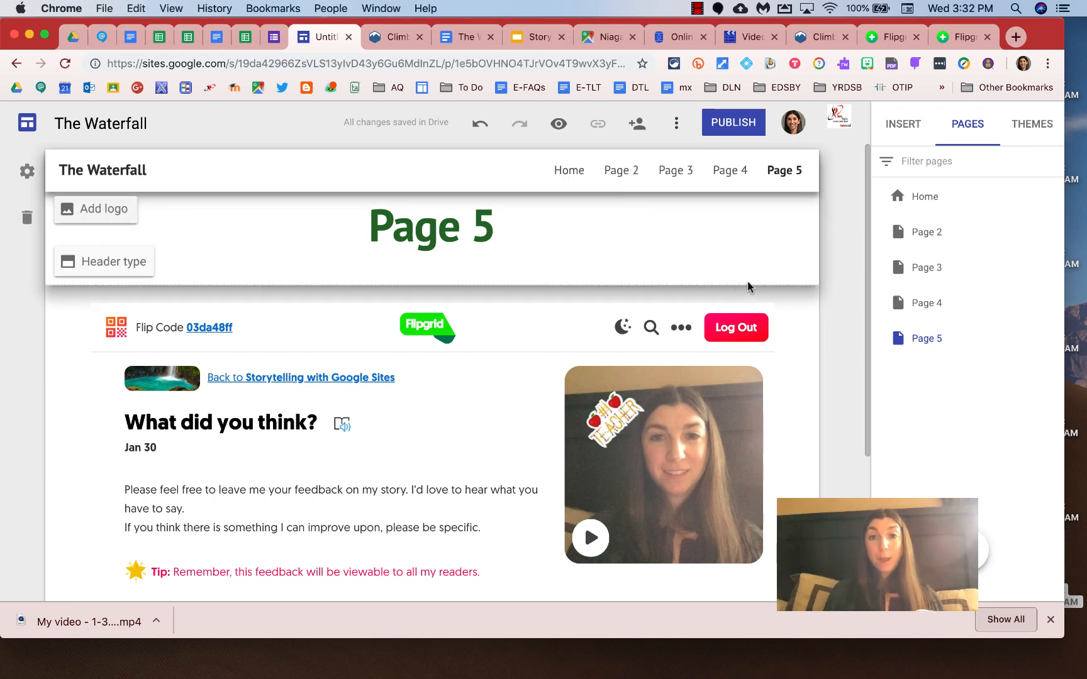
scroll(822, 234, down, 1)
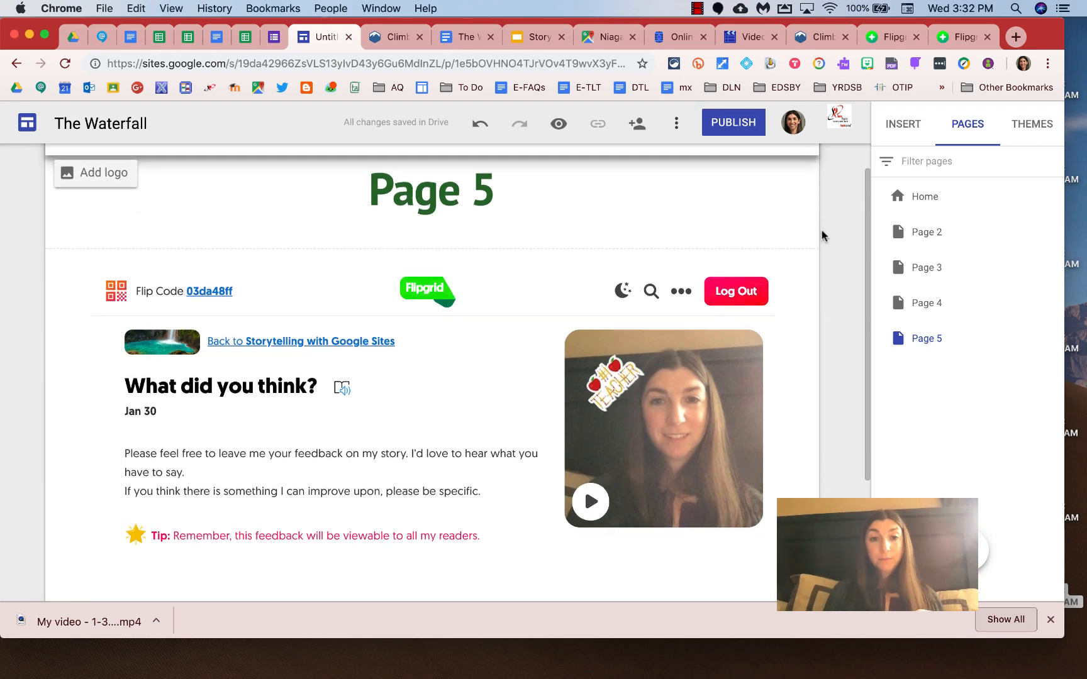
scroll(820, 235, up, 1)
click(629, 174)
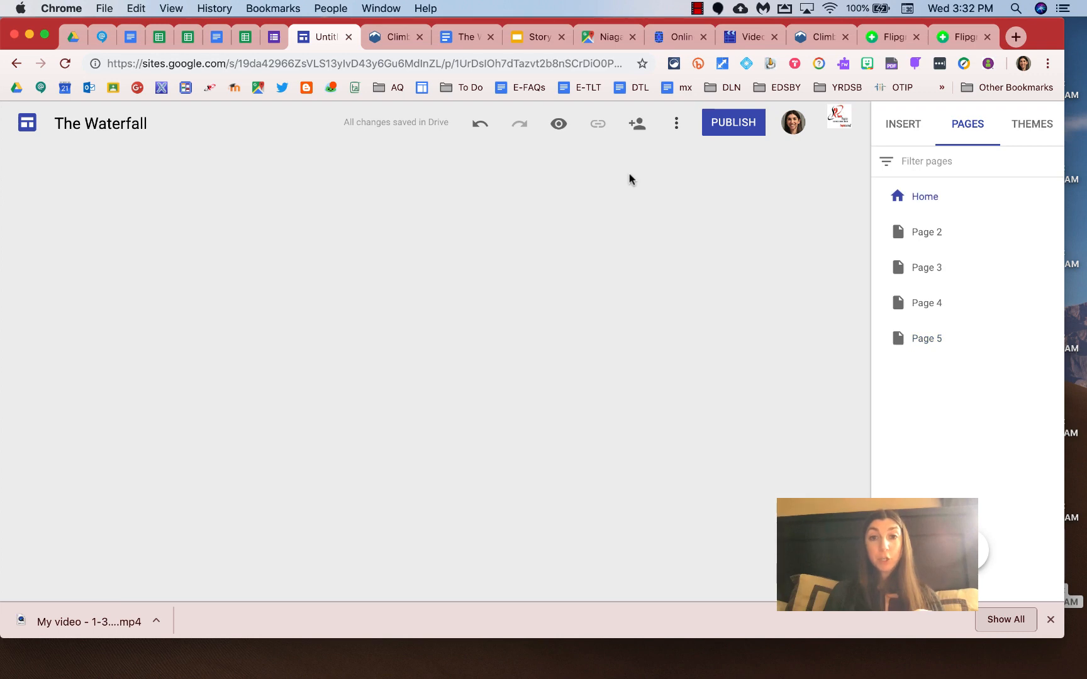
scroll(531, 367, down, 5)
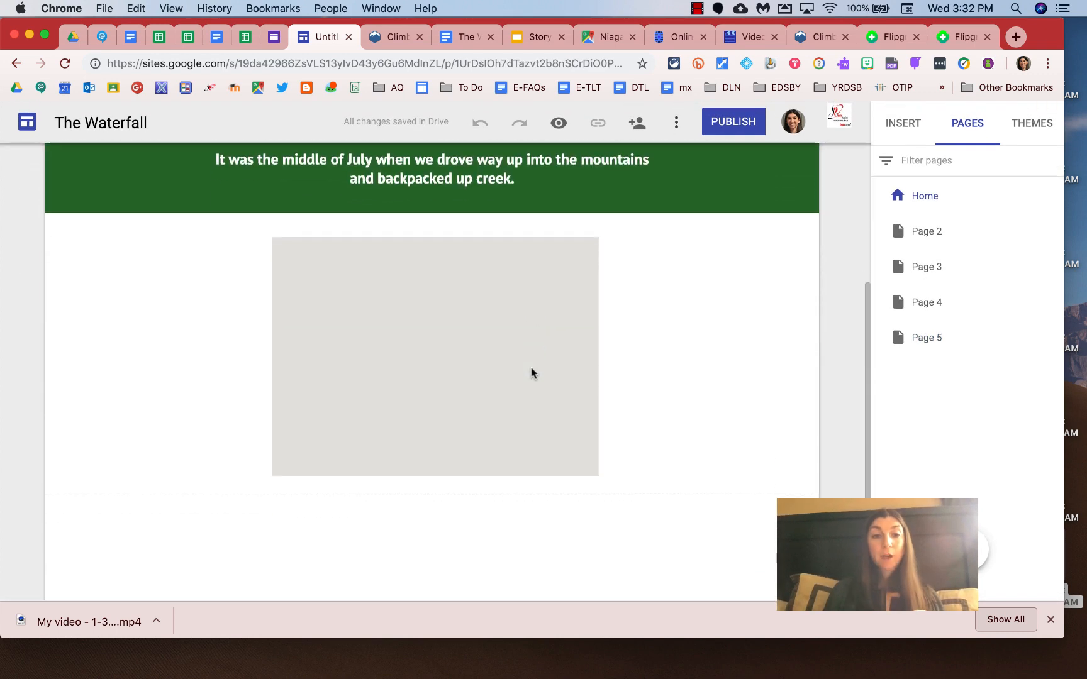
scroll(522, 385, up, 5)
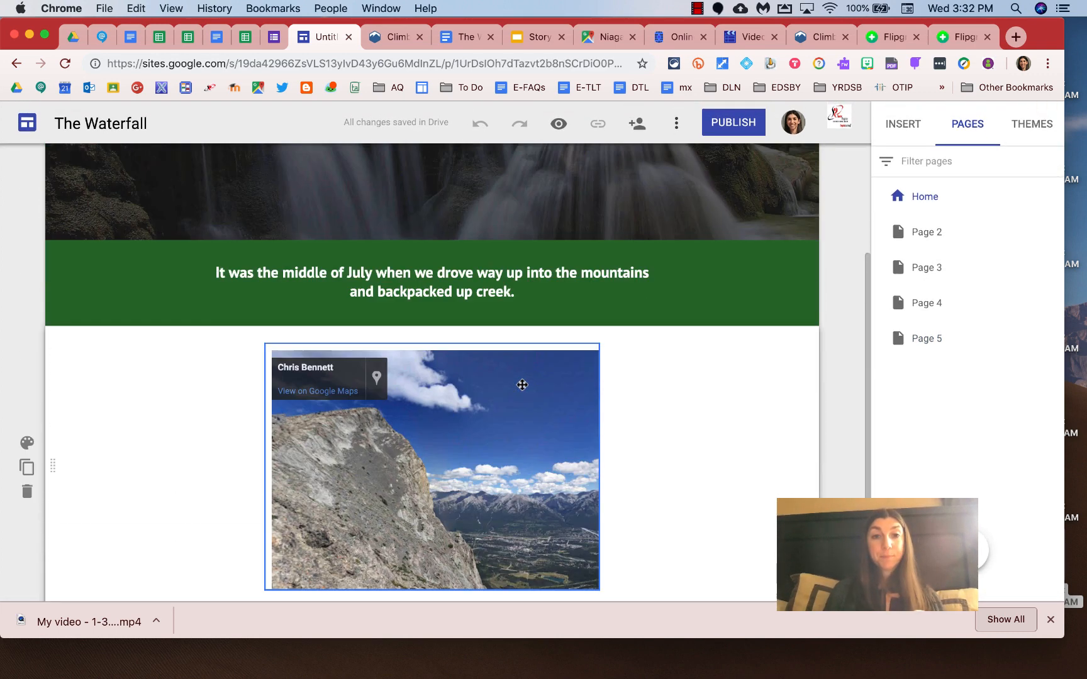
click(630, 162)
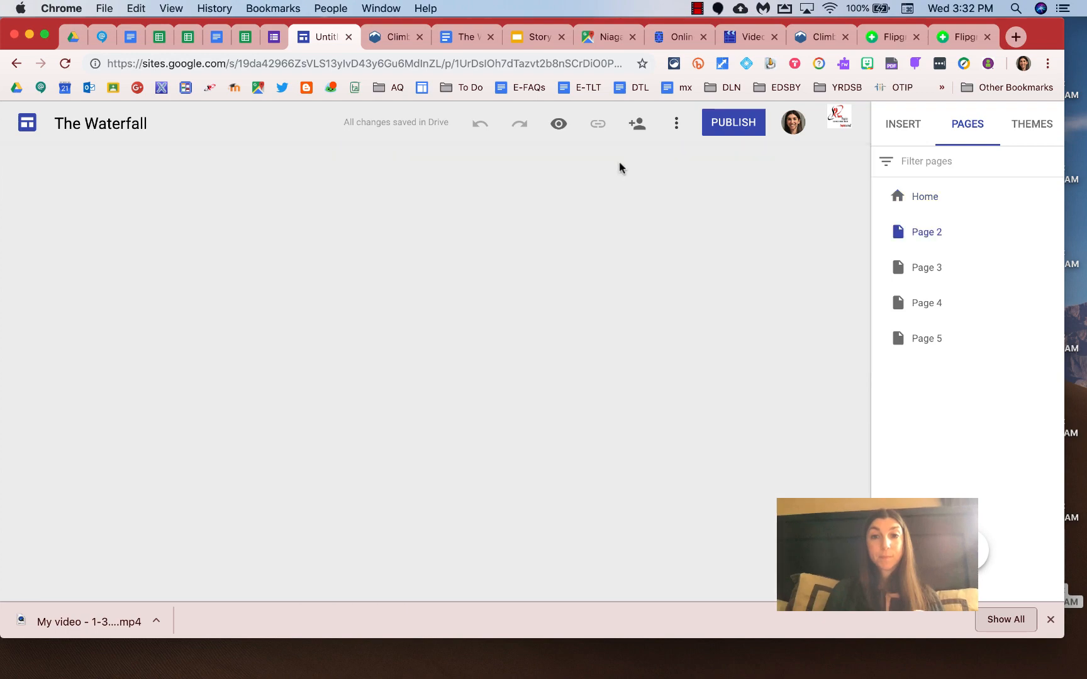
scroll(667, 413, down, 3)
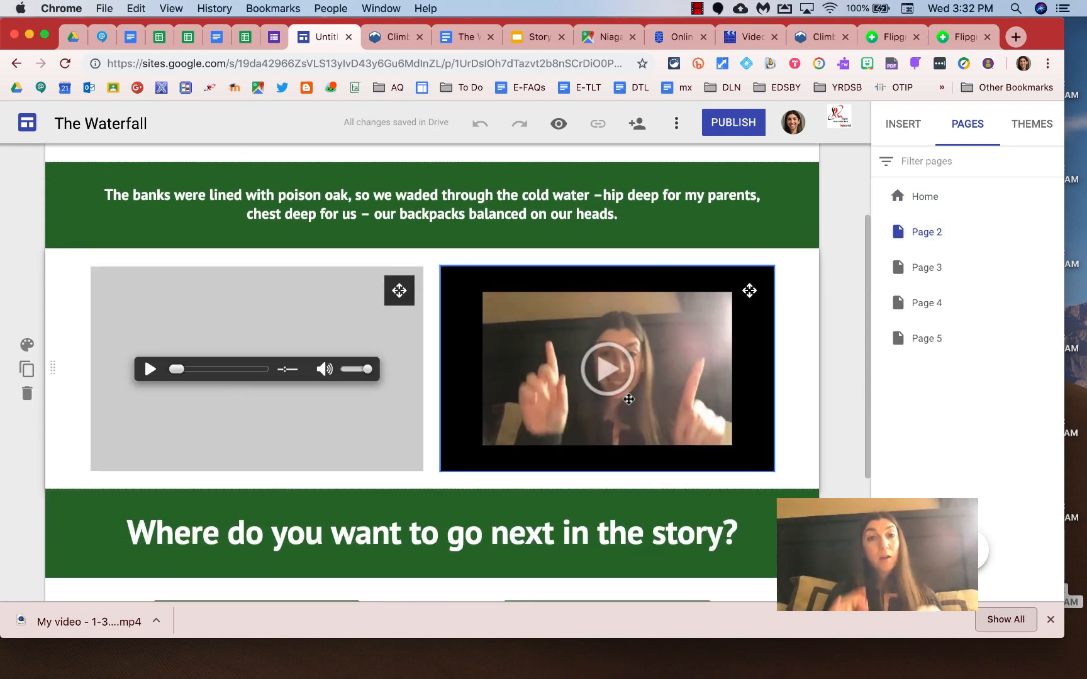
Switch to Google Drive and compare the sharing settings of record-1-30-2019_2-51-33.mp3 with those of the site.
click(73, 41)
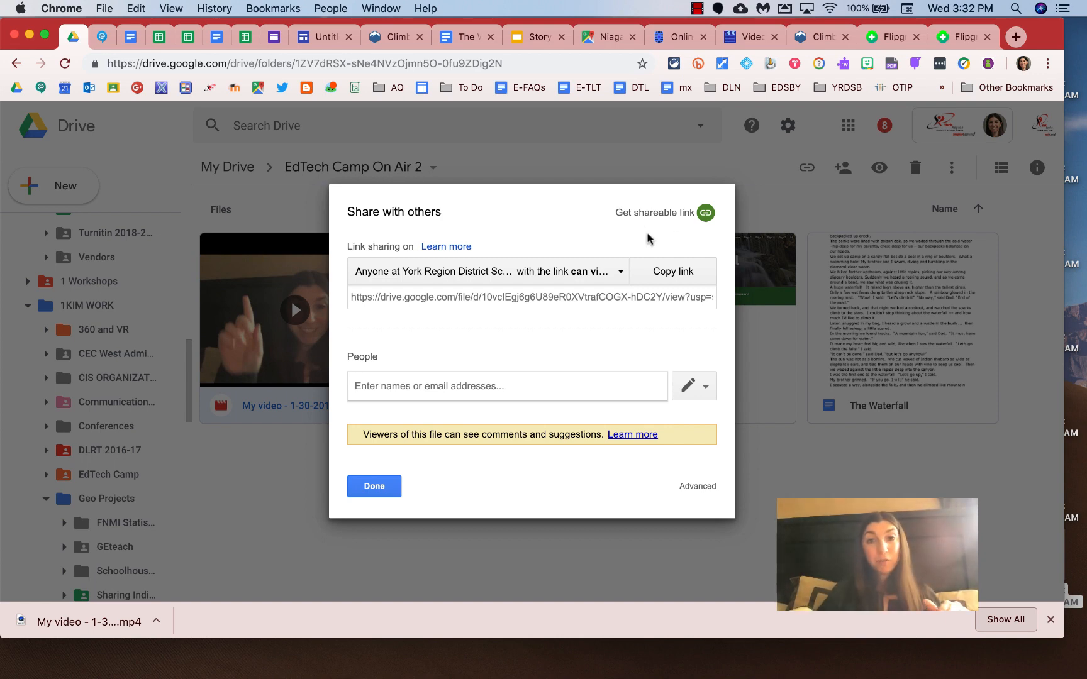
click(376, 488)
click(473, 348)
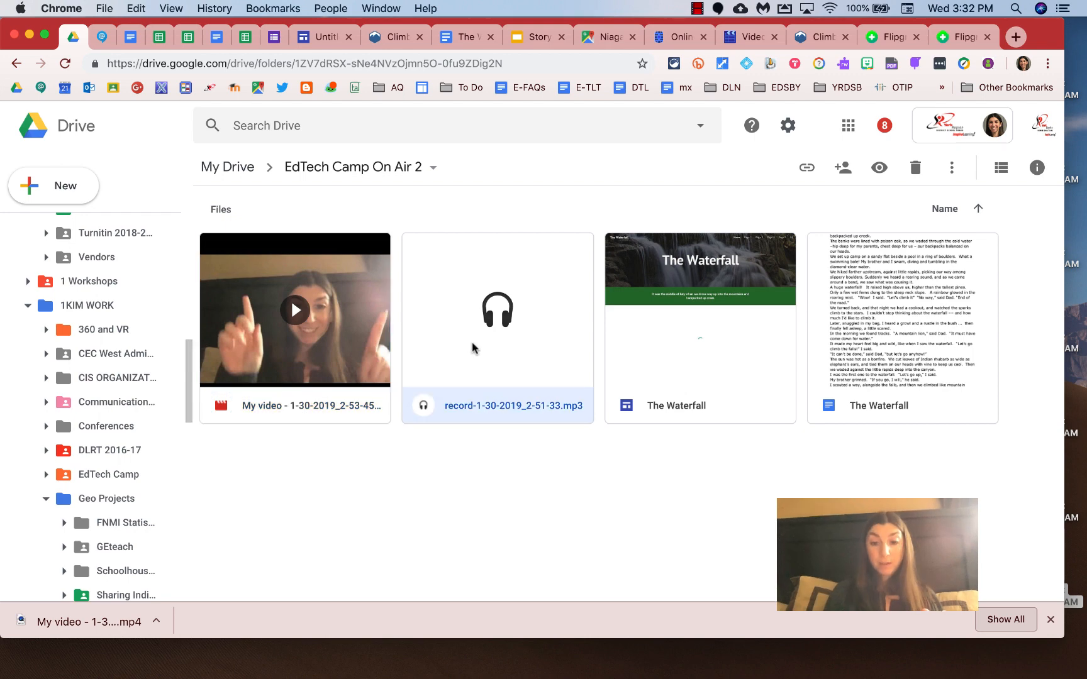
click(843, 168)
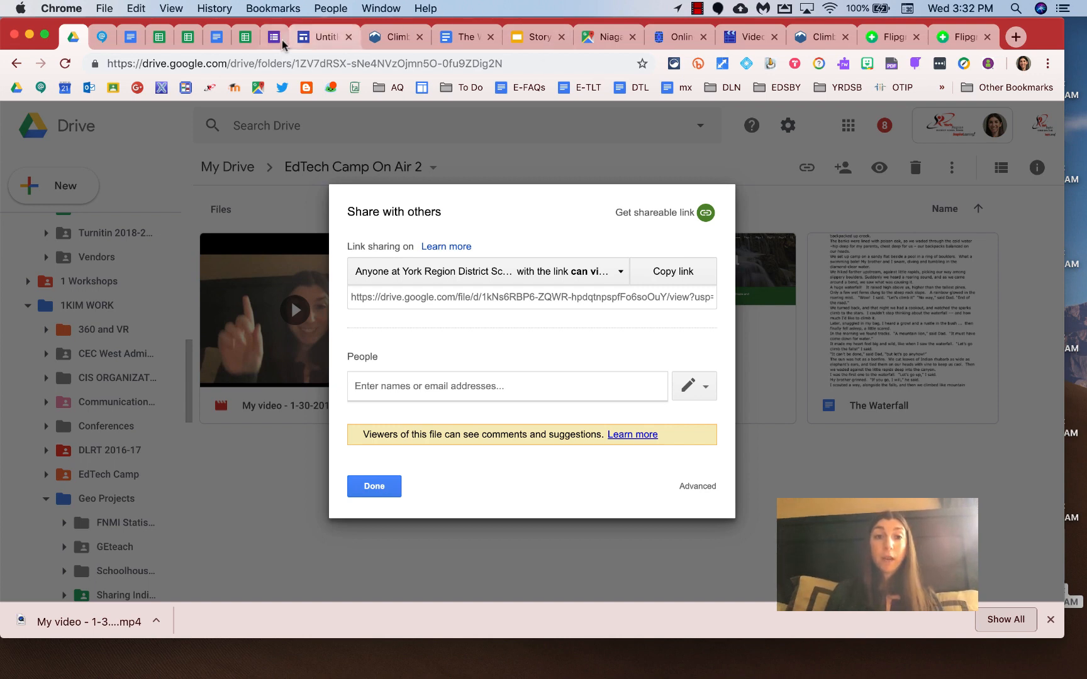
click(309, 38)
click(636, 123)
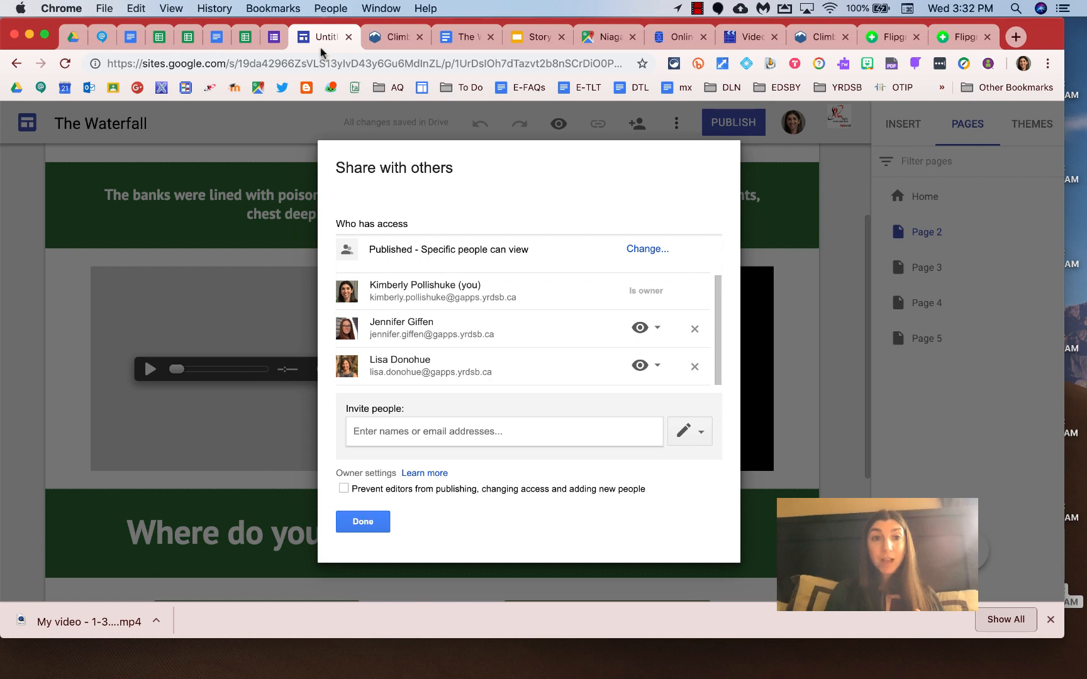
click(73, 37)
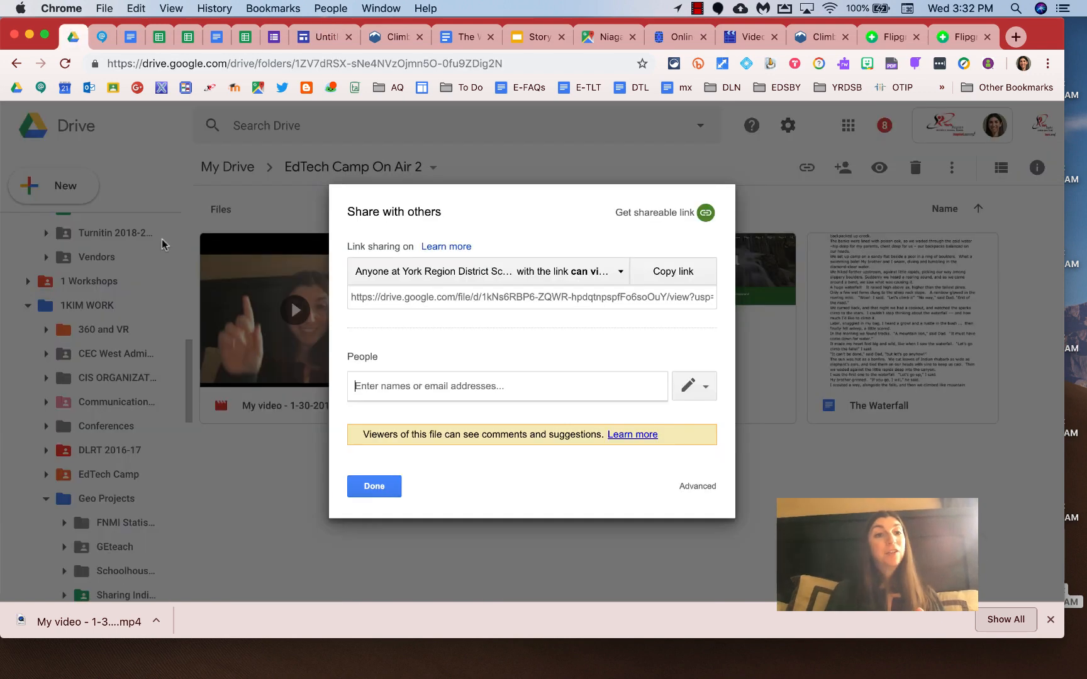
click(386, 487)
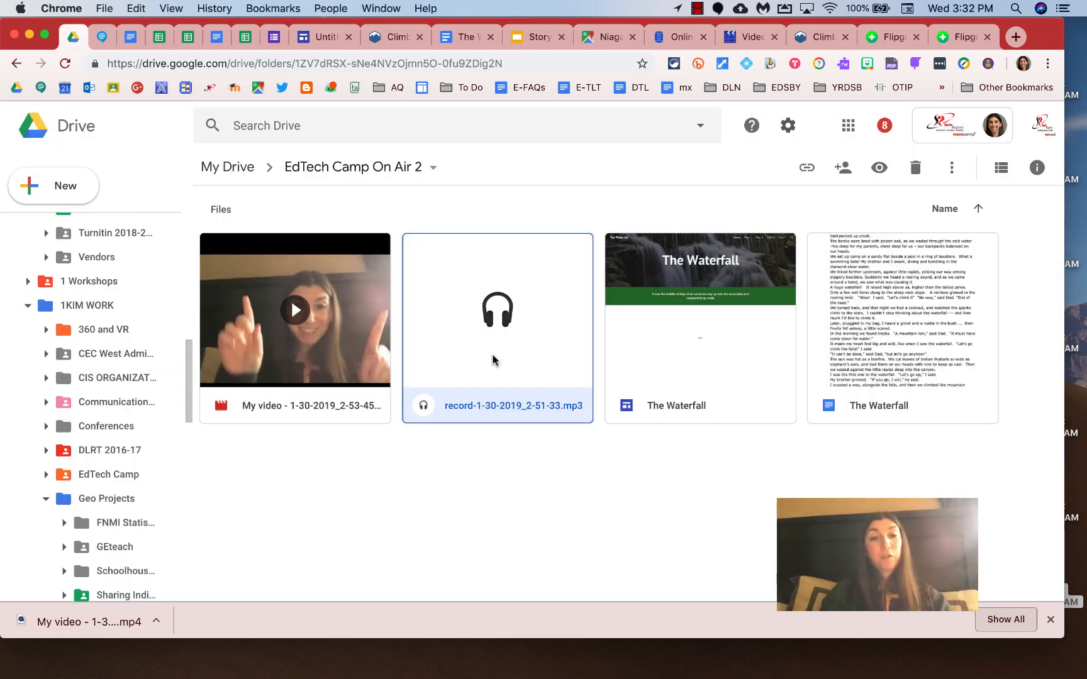
Add the same two colleagues to the "My video" file's sharing with "Can view" access.
click(317, 335)
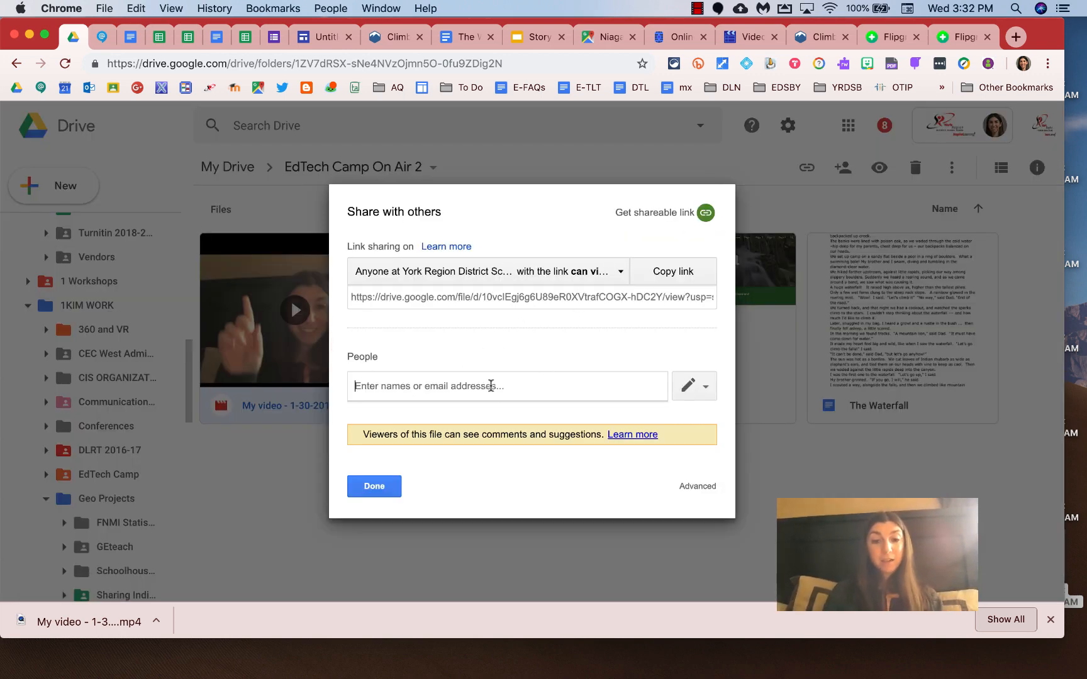
click(490, 386)
text(jennifer)
click(482, 409)
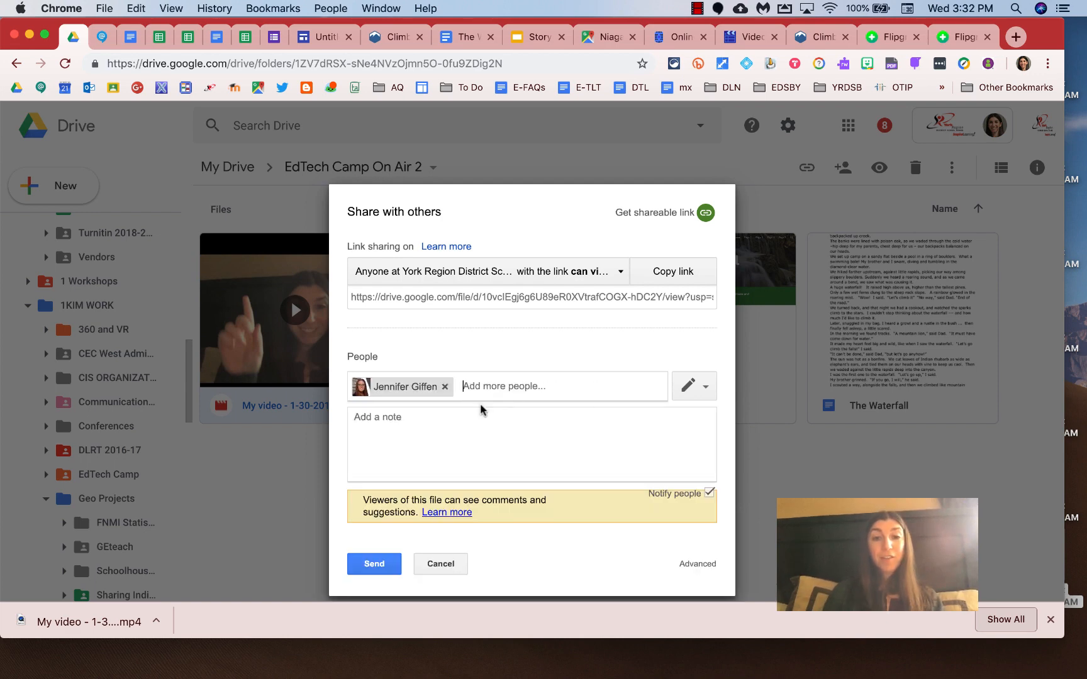
text(lisa)
click(483, 408)
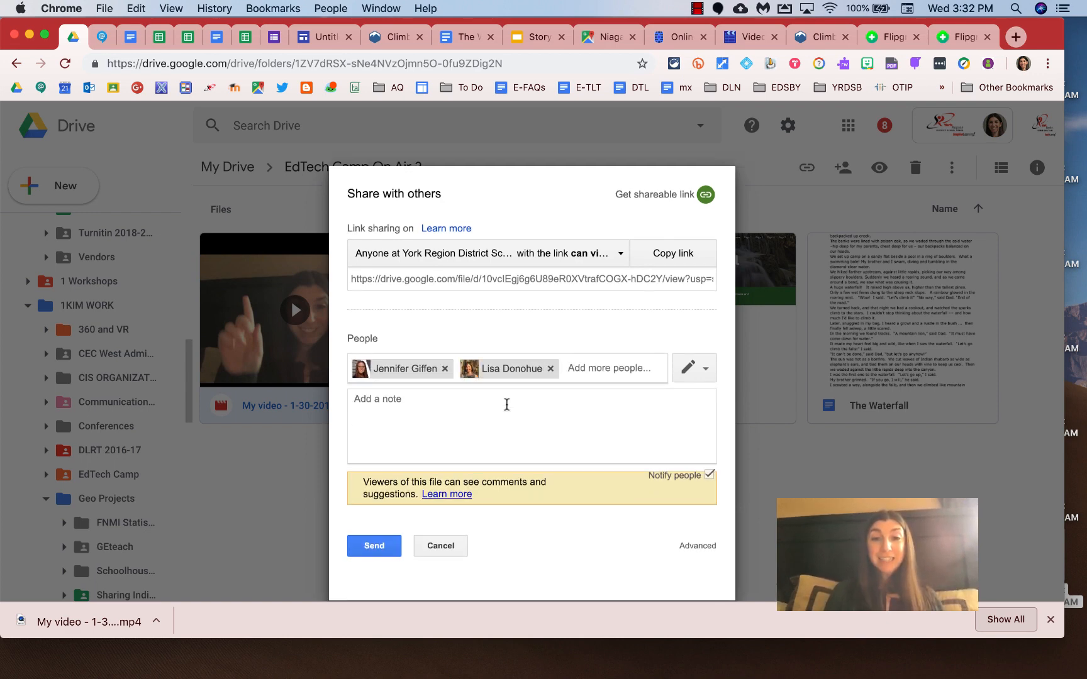
click(694, 368)
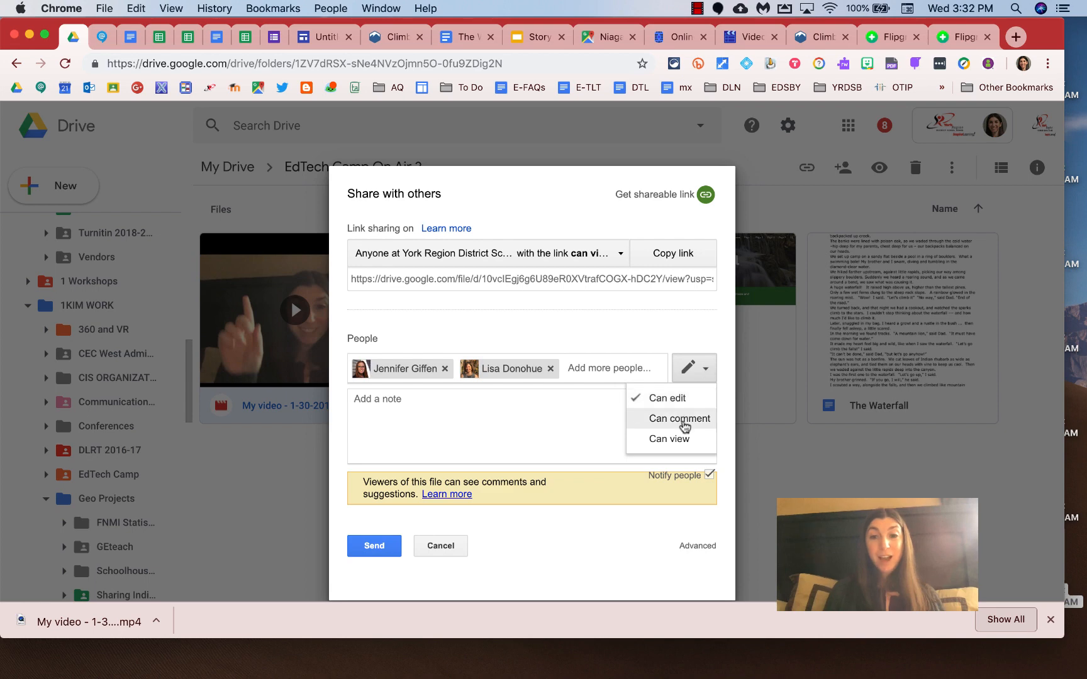
click(686, 435)
Set the video's link sharing to "OFF - only specific people can access" and send the invitation.
click(620, 253)
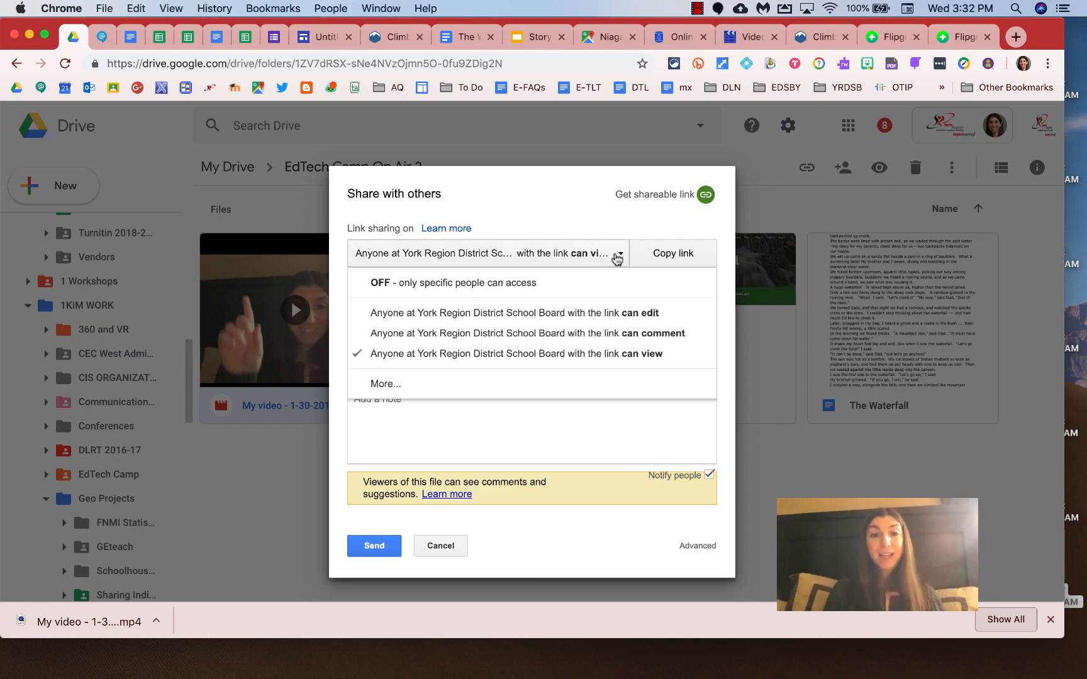
click(562, 283)
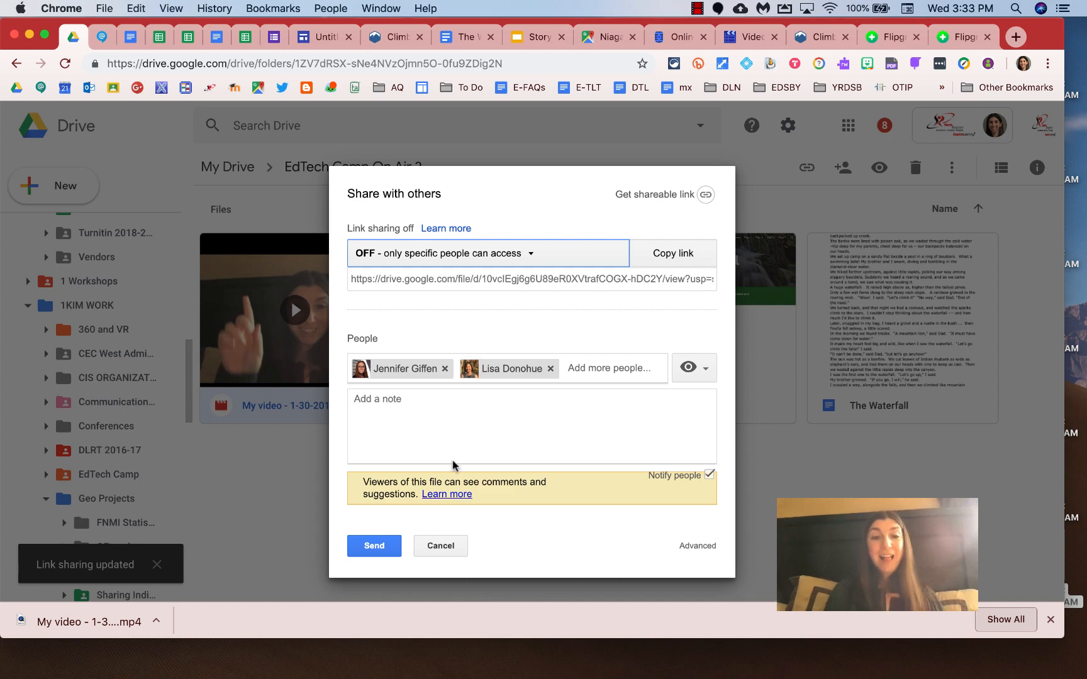
click(376, 546)
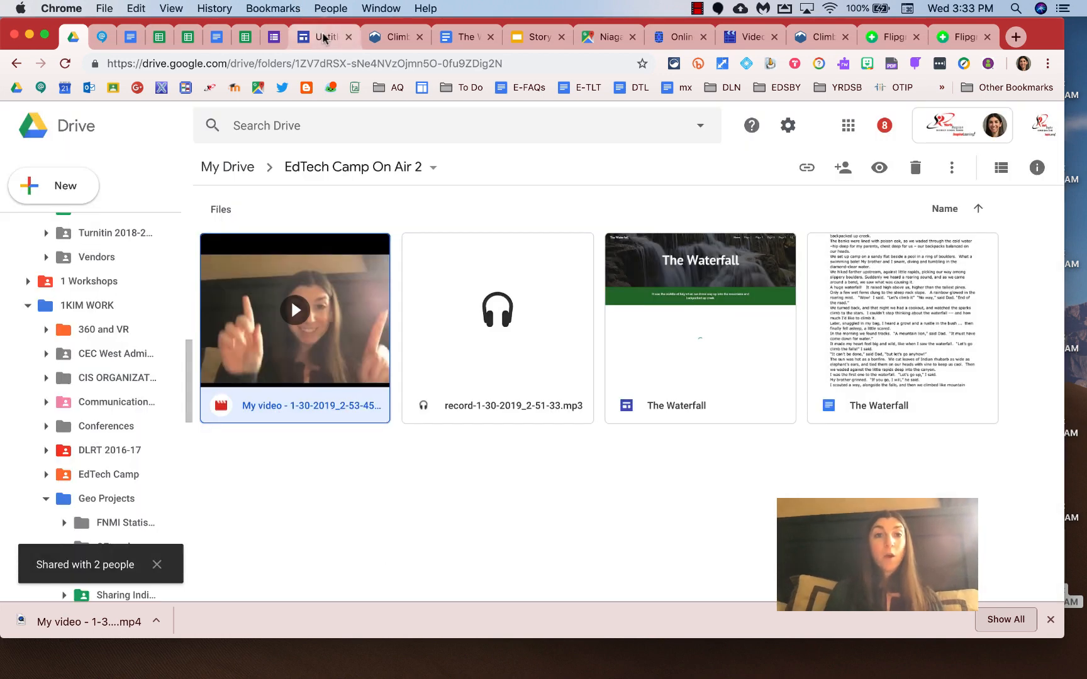
Return to The Waterfall site editor and close its sharing settings.
click(324, 38)
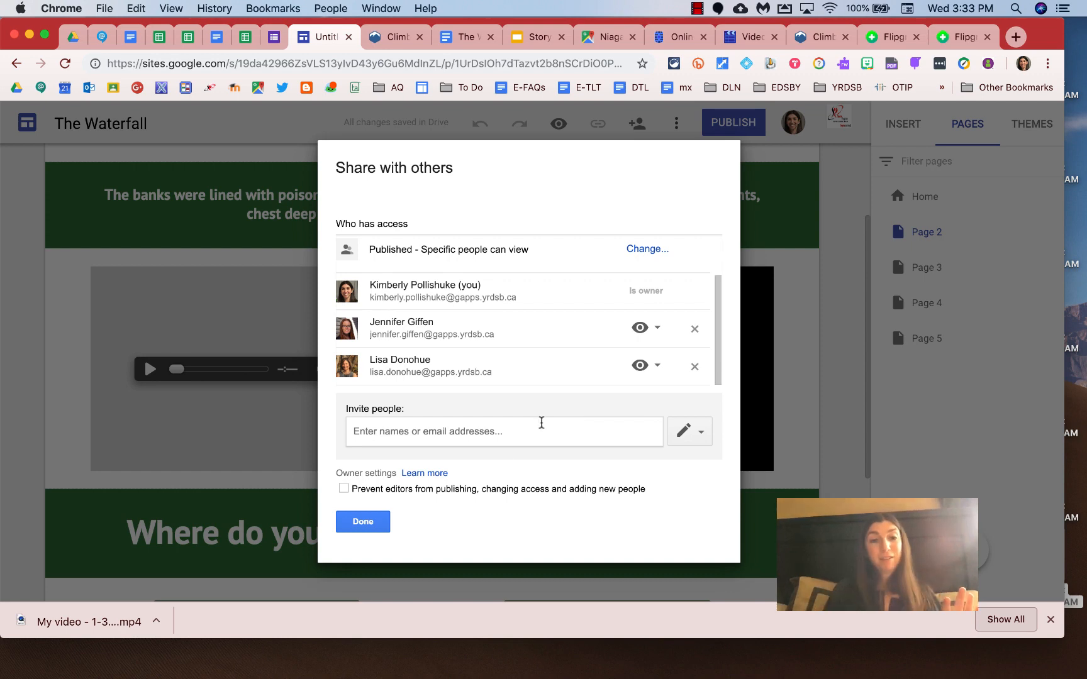
click(363, 522)
click(765, 296)
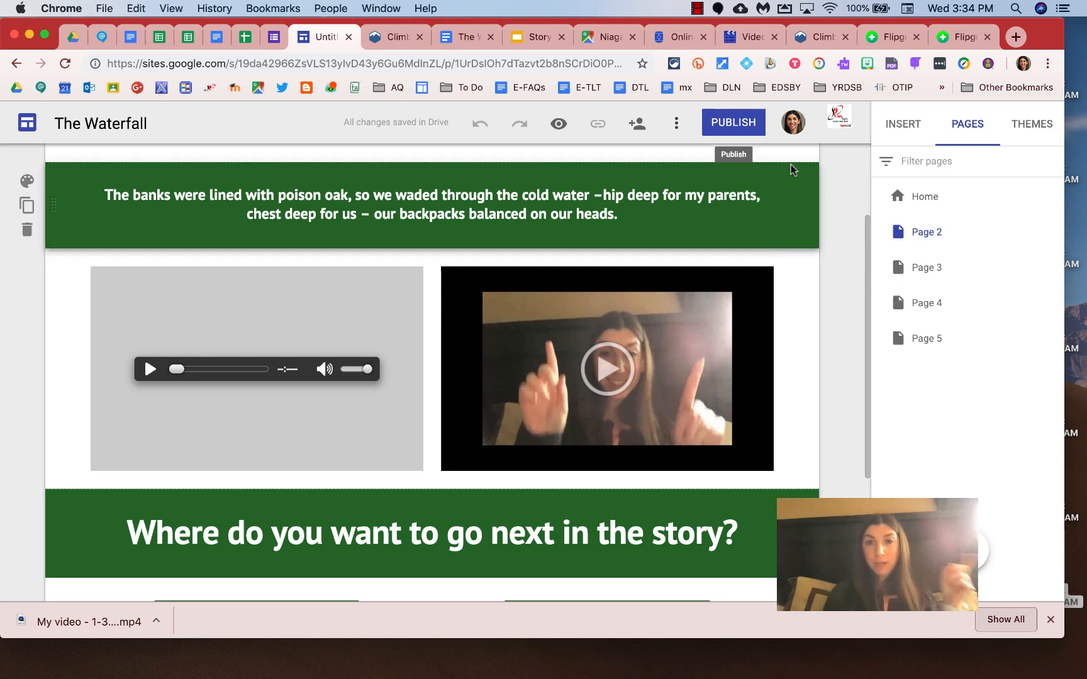
Publish the site at the web address "thewaterfallforedtechcamponair" and open the published site.
click(735, 121)
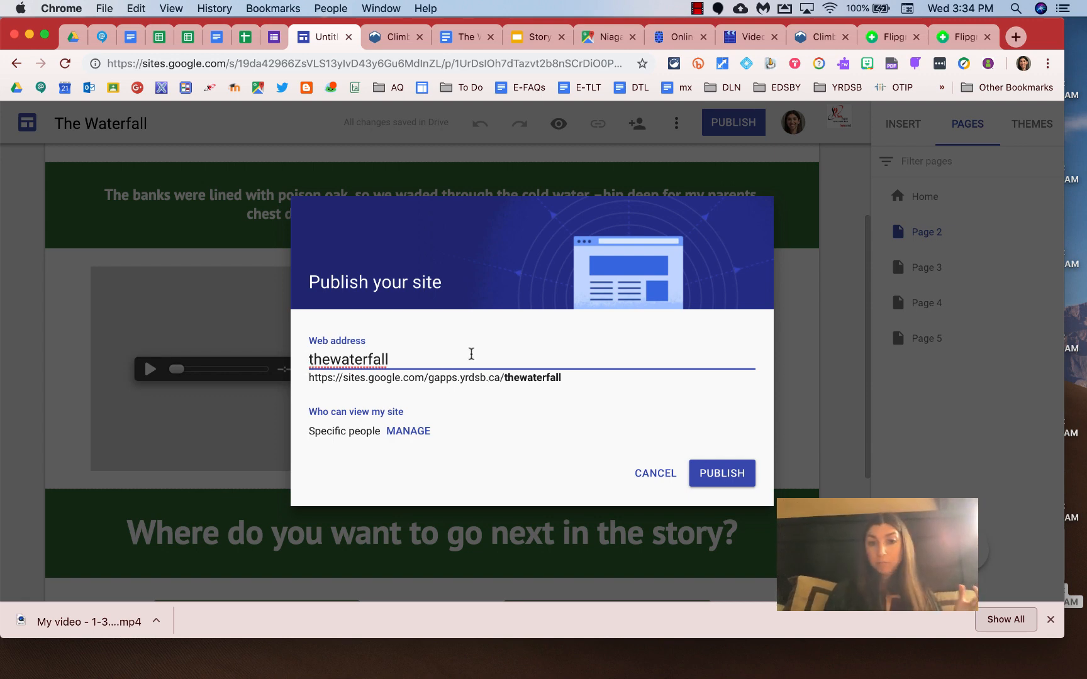
text(foredtechcamponair)
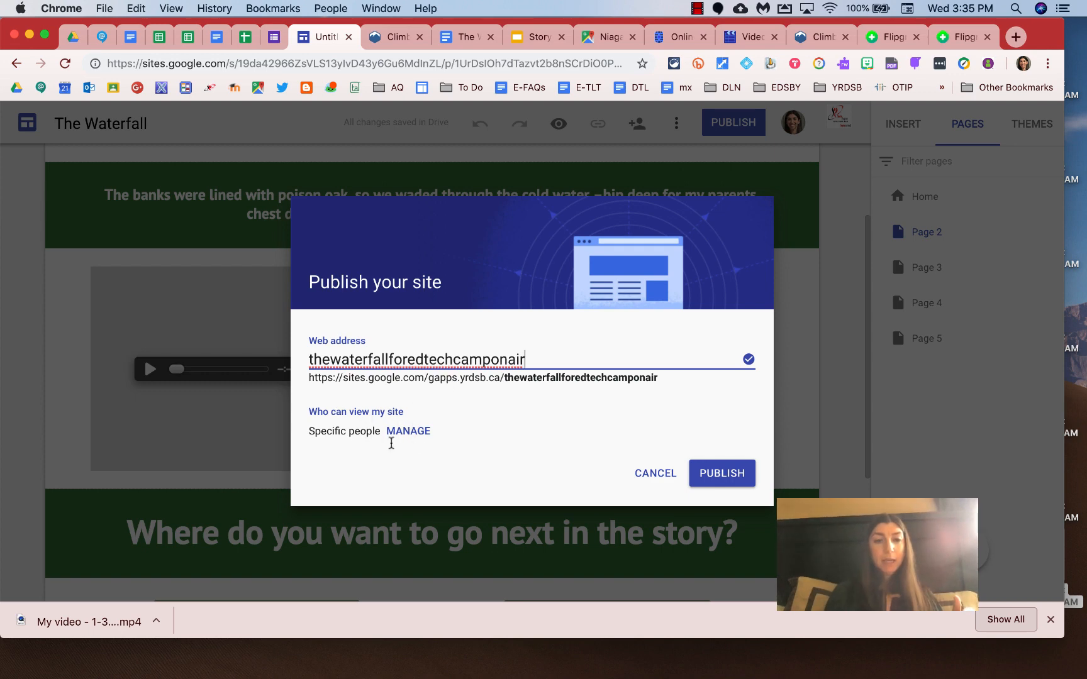
click(720, 473)
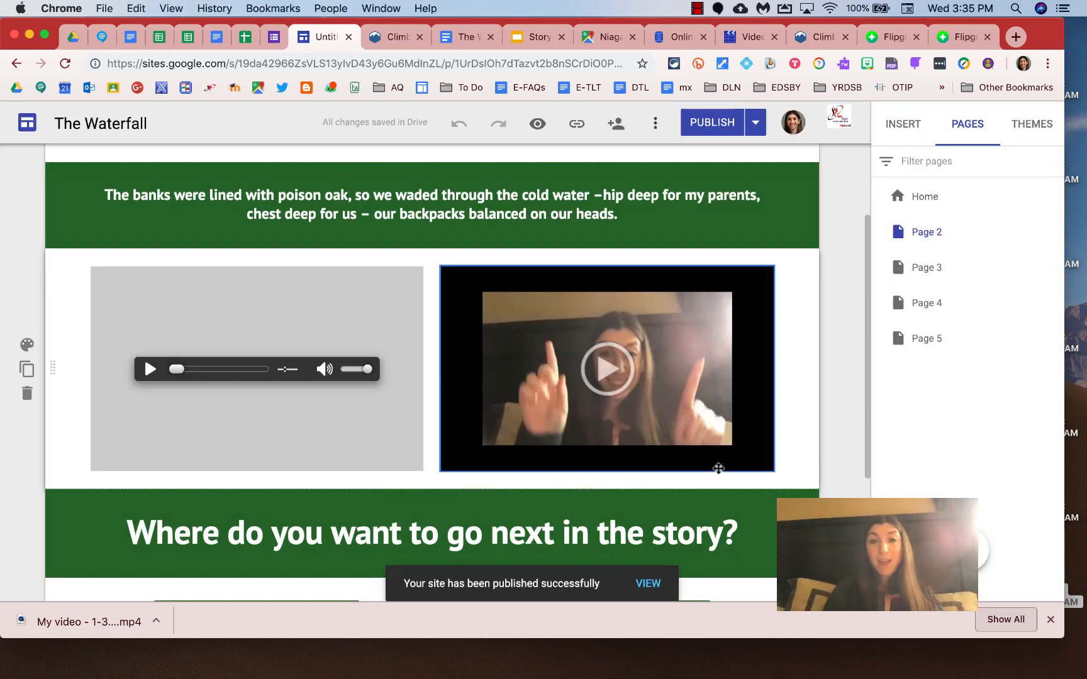
click(755, 122)
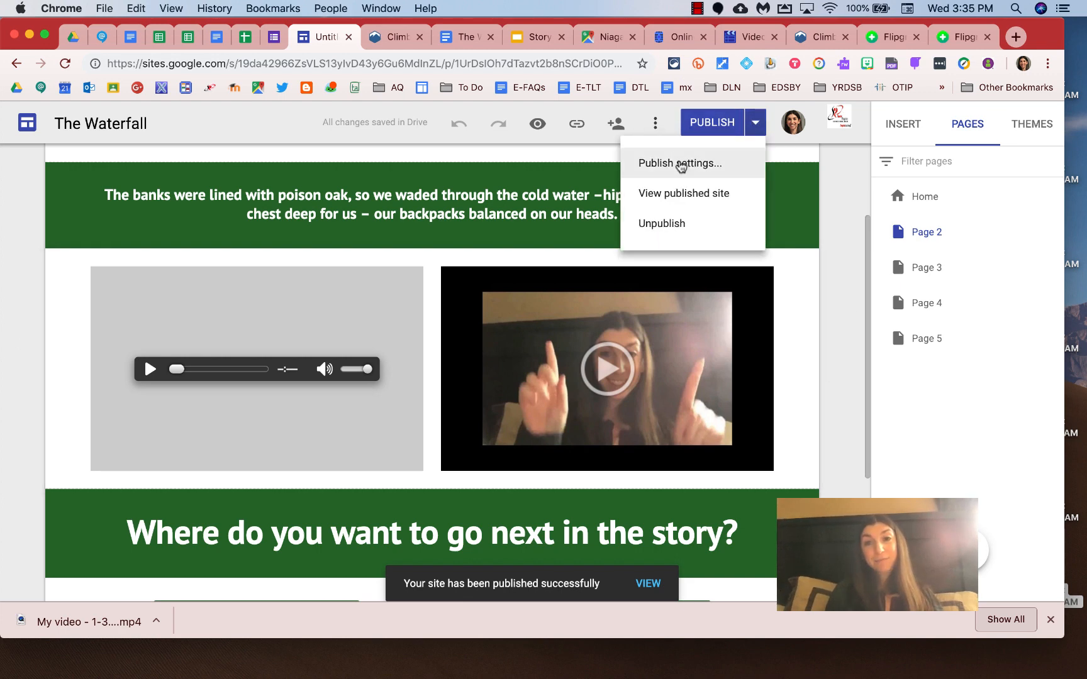
click(689, 193)
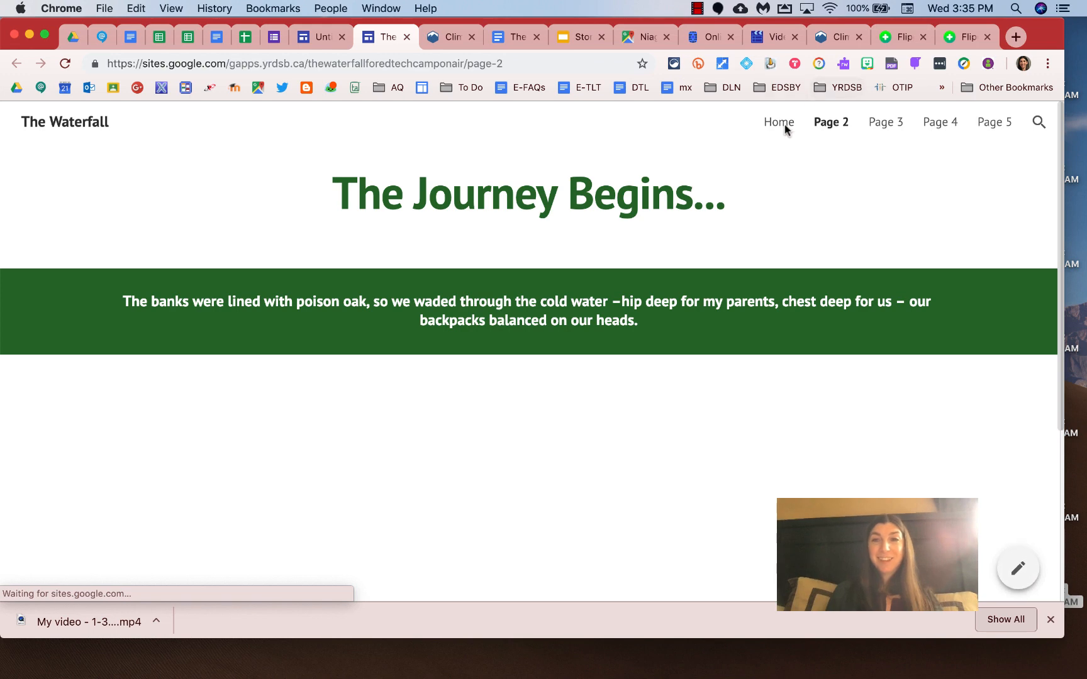
On the published Home page, look around the embedded mountain panorama and check its location in Google Maps before returning to the site.
click(779, 124)
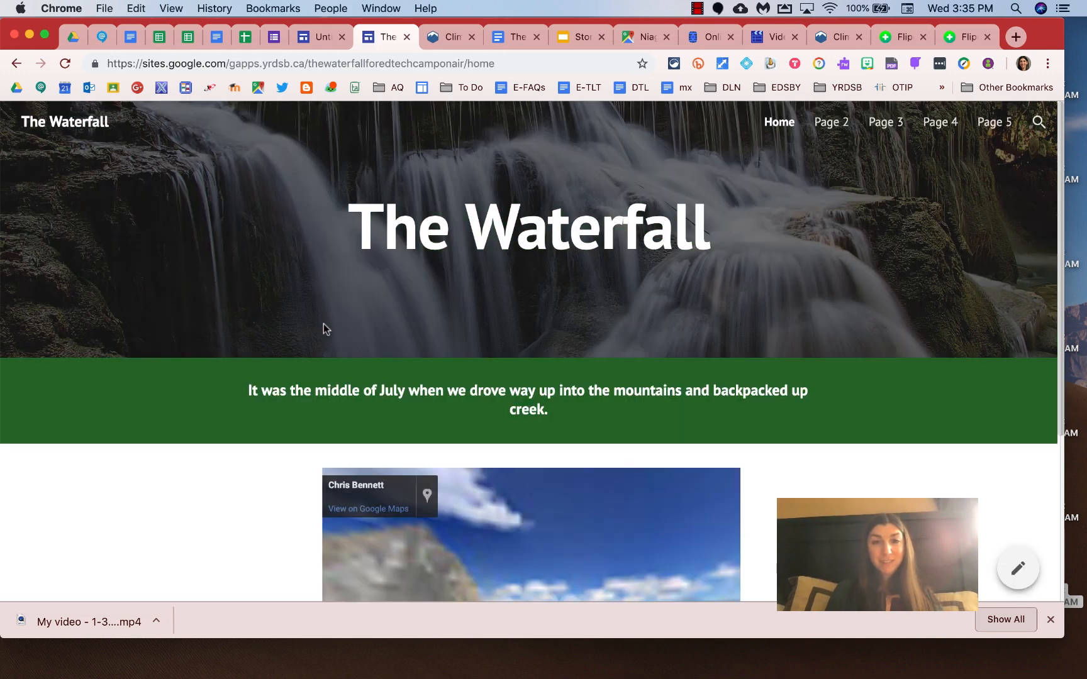
scroll(323, 329, down, 5)
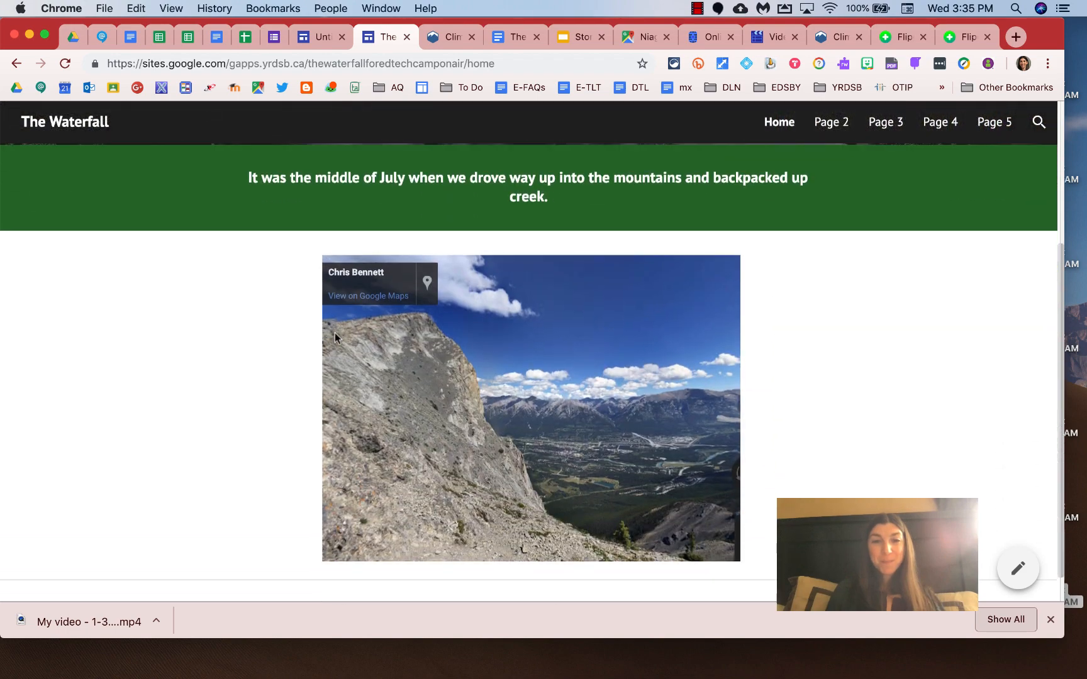
mouse_move(512, 419)
mouse_down()
mouse_move(417, 414)
mouse_move(518, 410)
mouse_up()
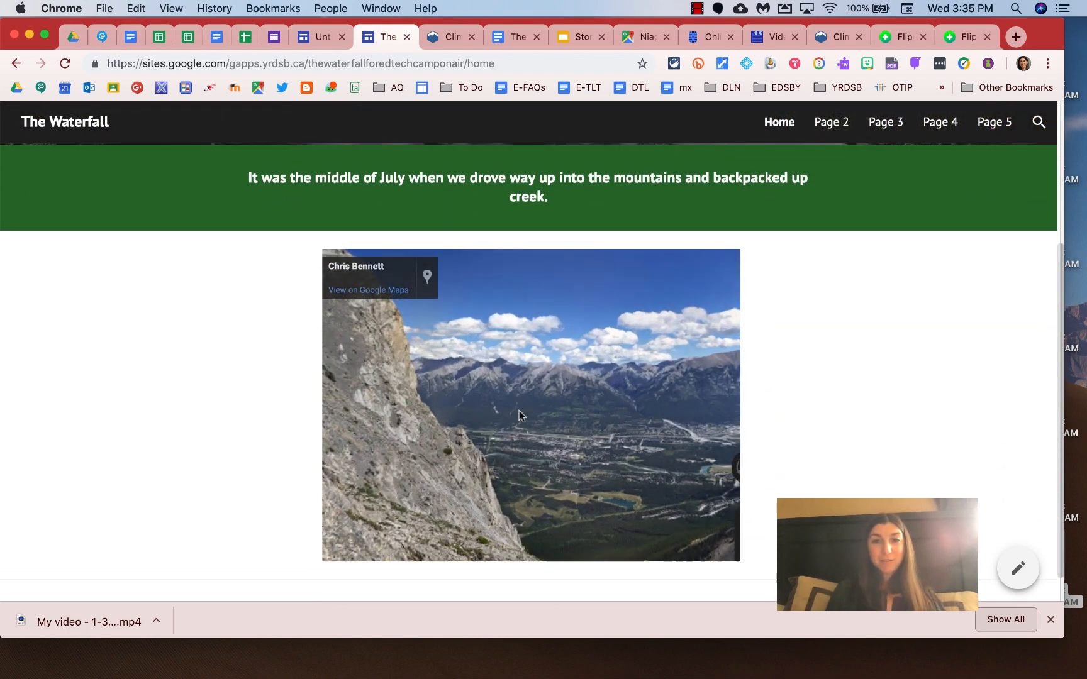
scroll(519, 410, up, 5)
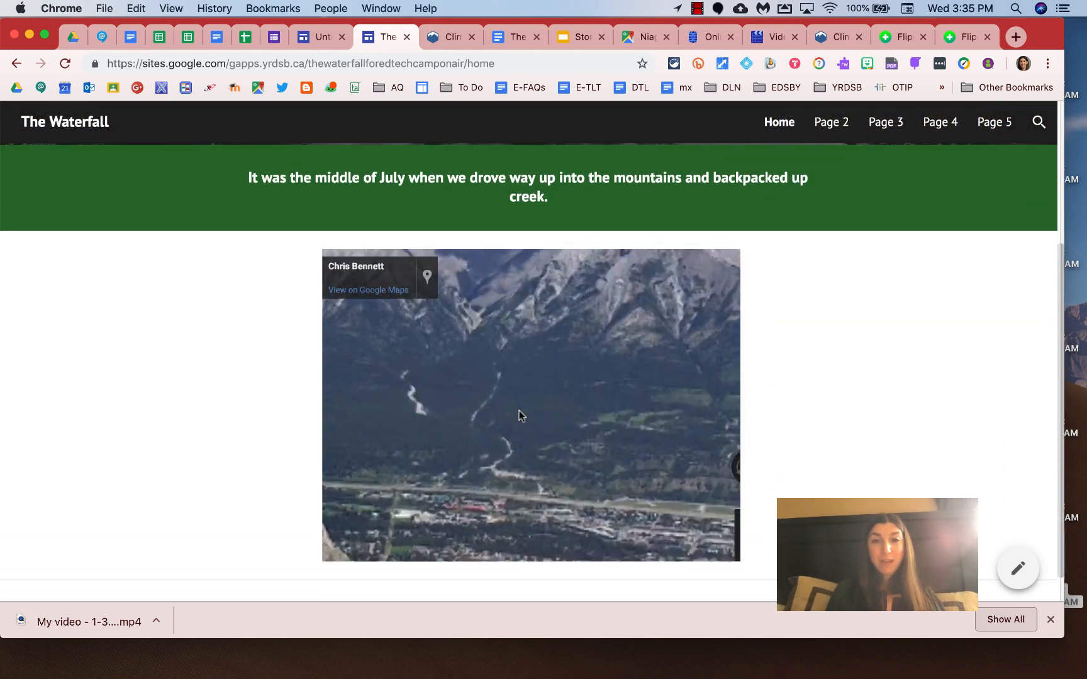
scroll(519, 410, down, 5)
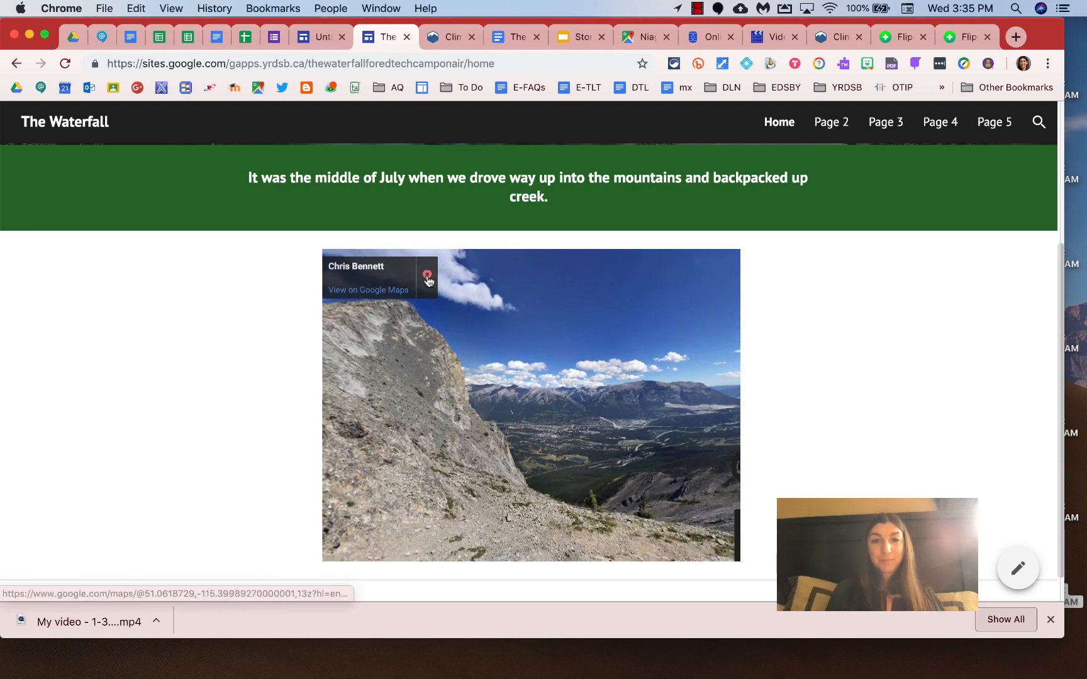
click(427, 278)
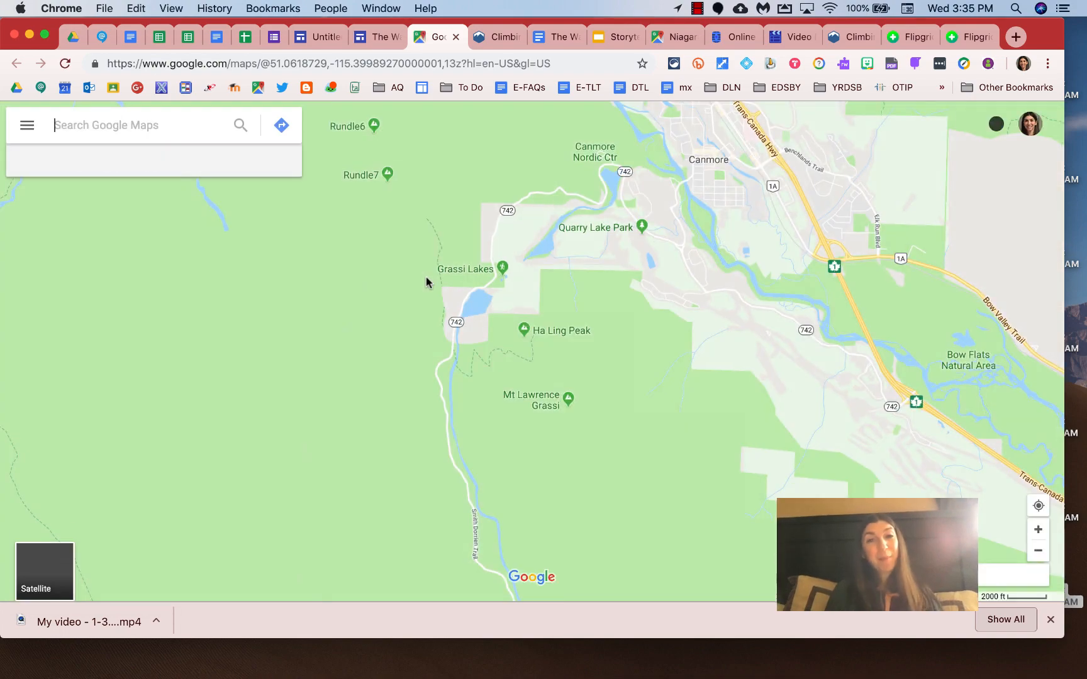
click(379, 37)
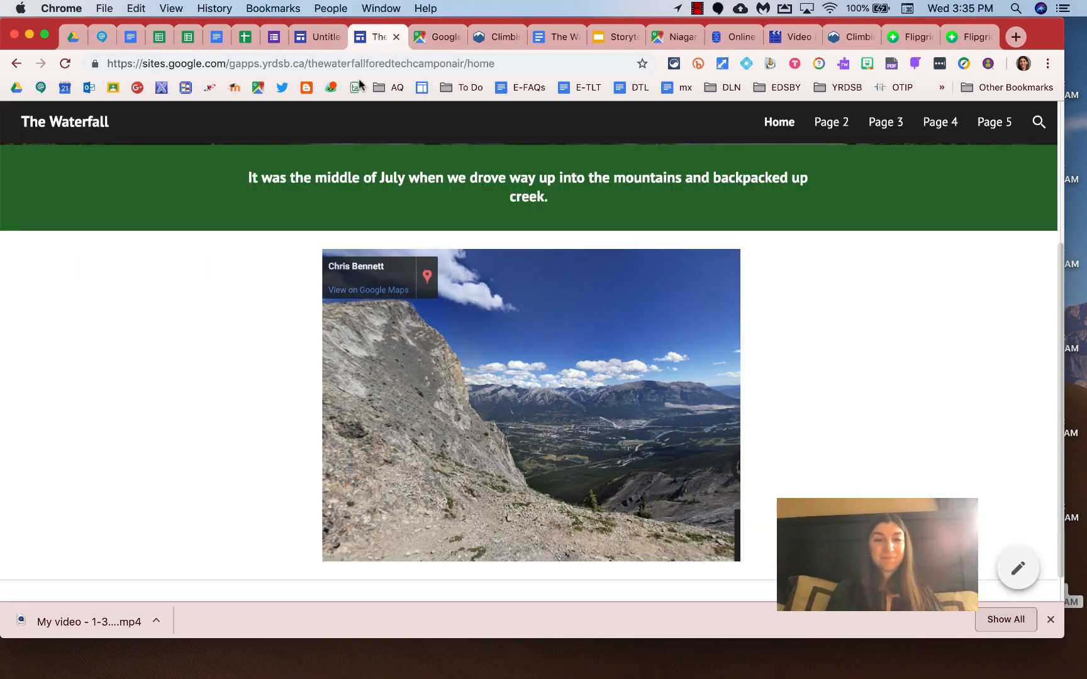
Go to Page 2 of the published site and play its embedded video and audio clip.
click(831, 126)
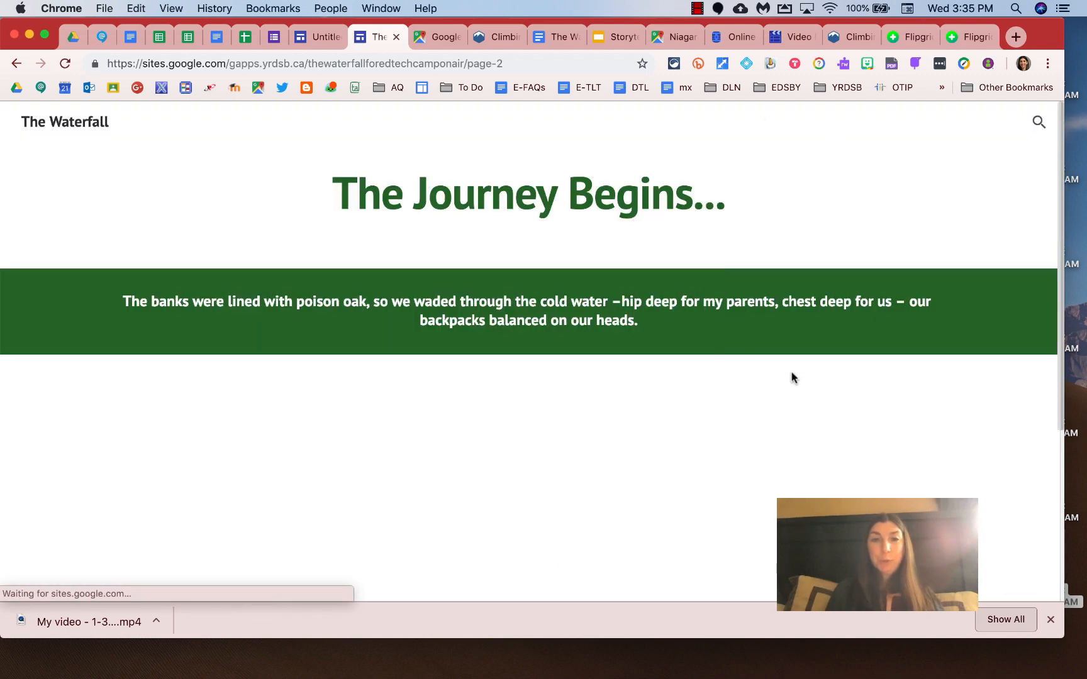
scroll(811, 454, down, 3)
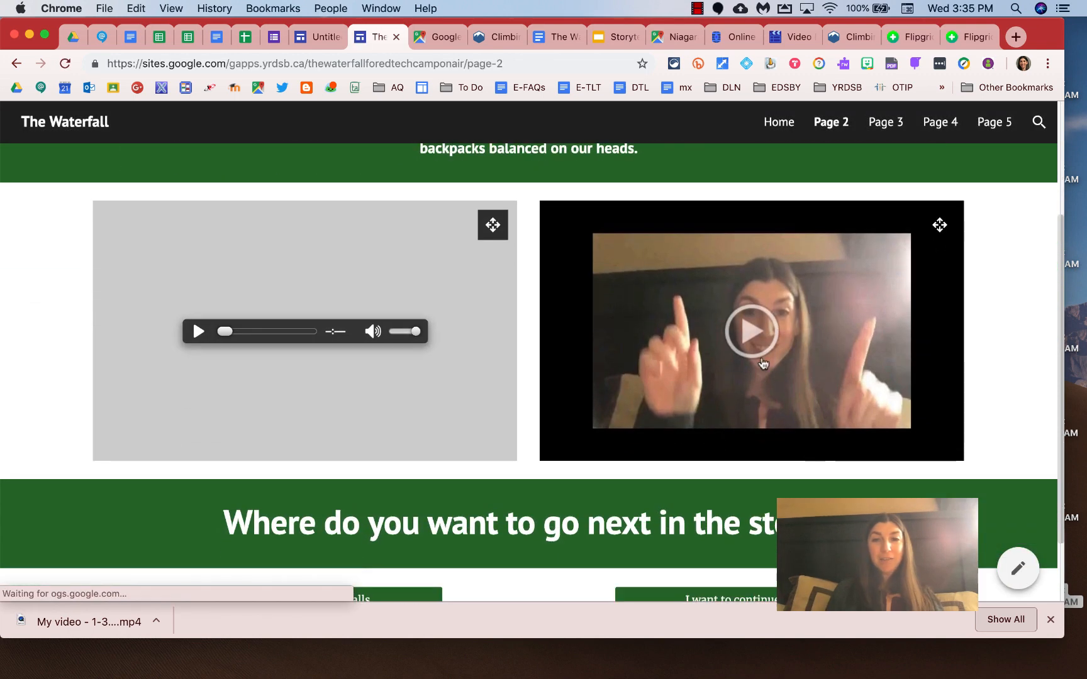
click(762, 363)
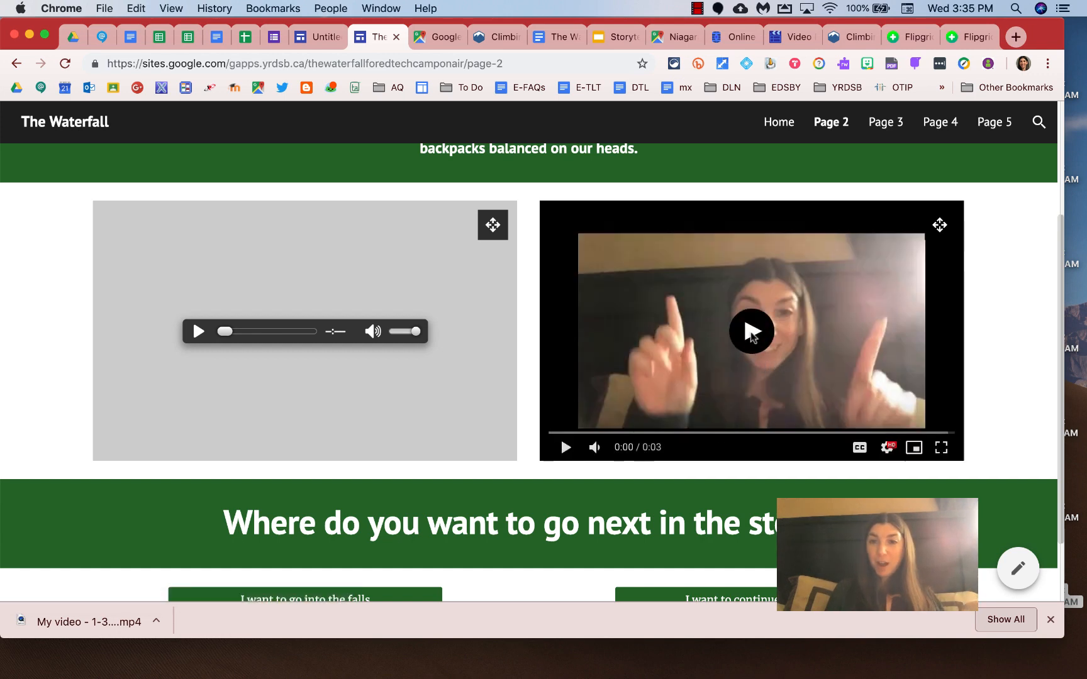
click(751, 331)
click(198, 332)
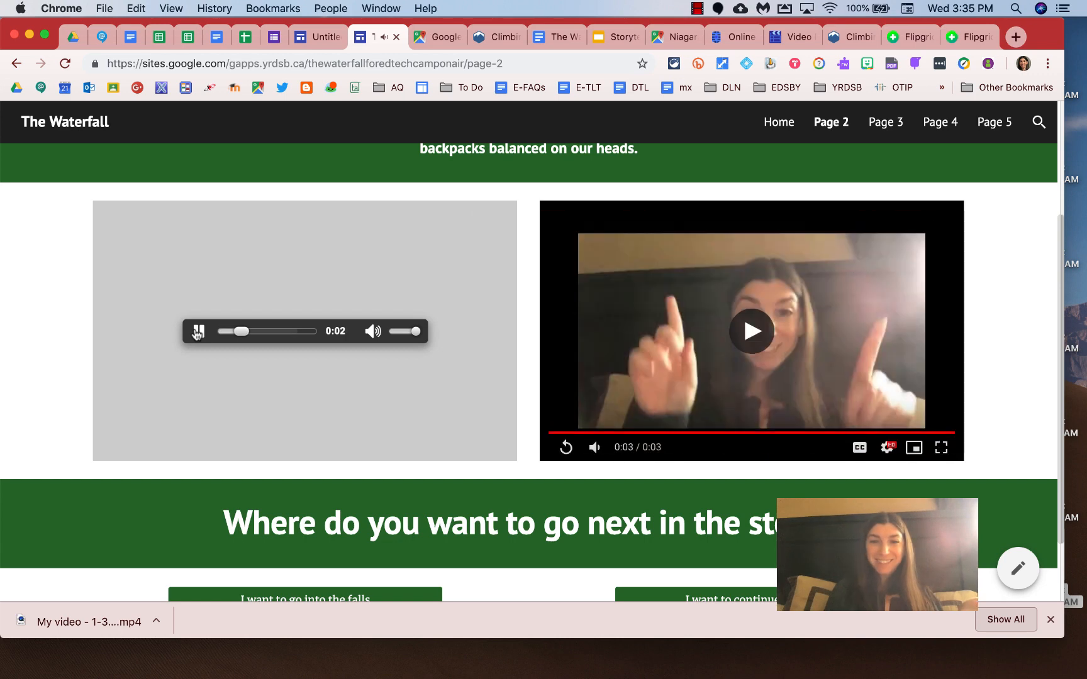
Follow the "I want to go into the falls" choice to Page 3 and test the "little rapids" link in its text.
scroll(359, 488, down, 3)
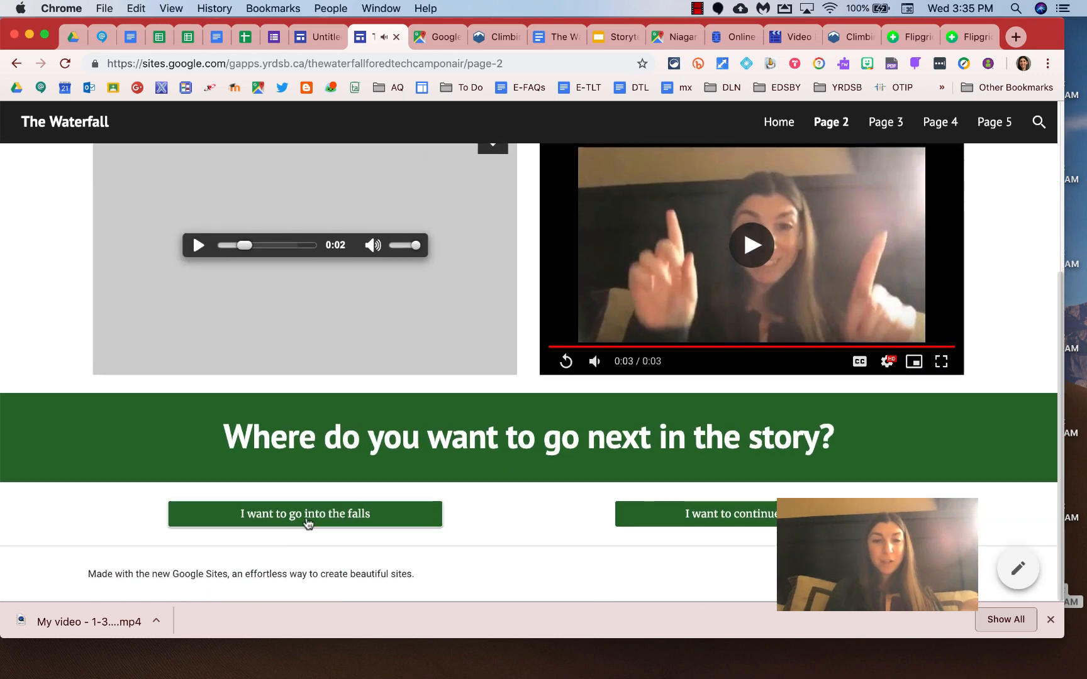
click(309, 520)
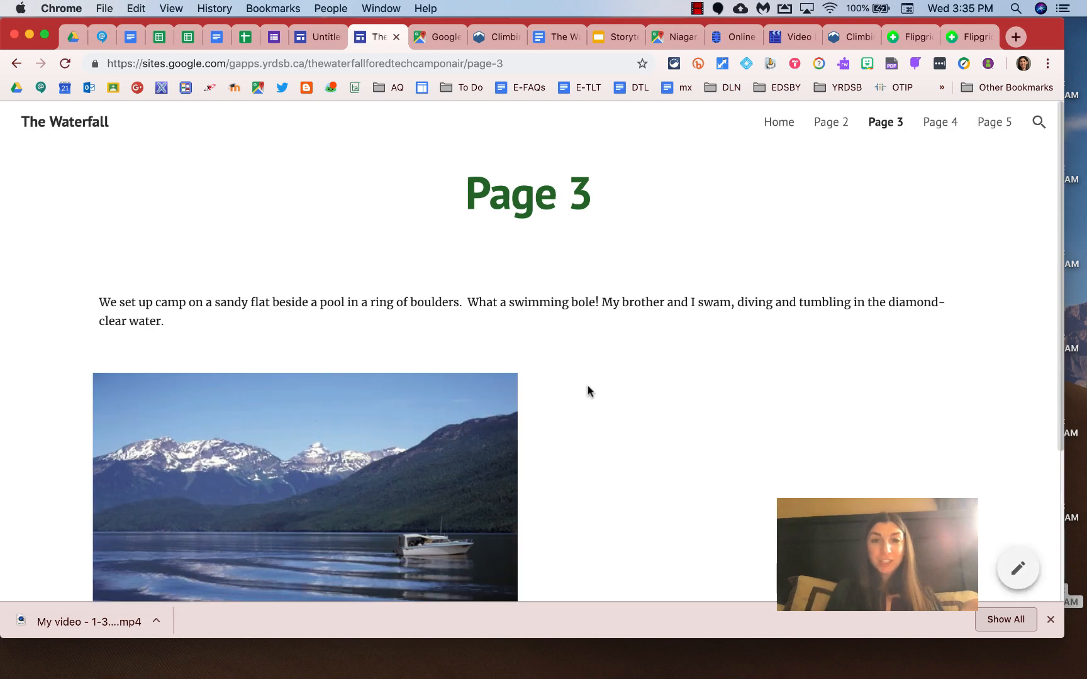
scroll(588, 390, down, 5)
scroll(377, 415, down, 2)
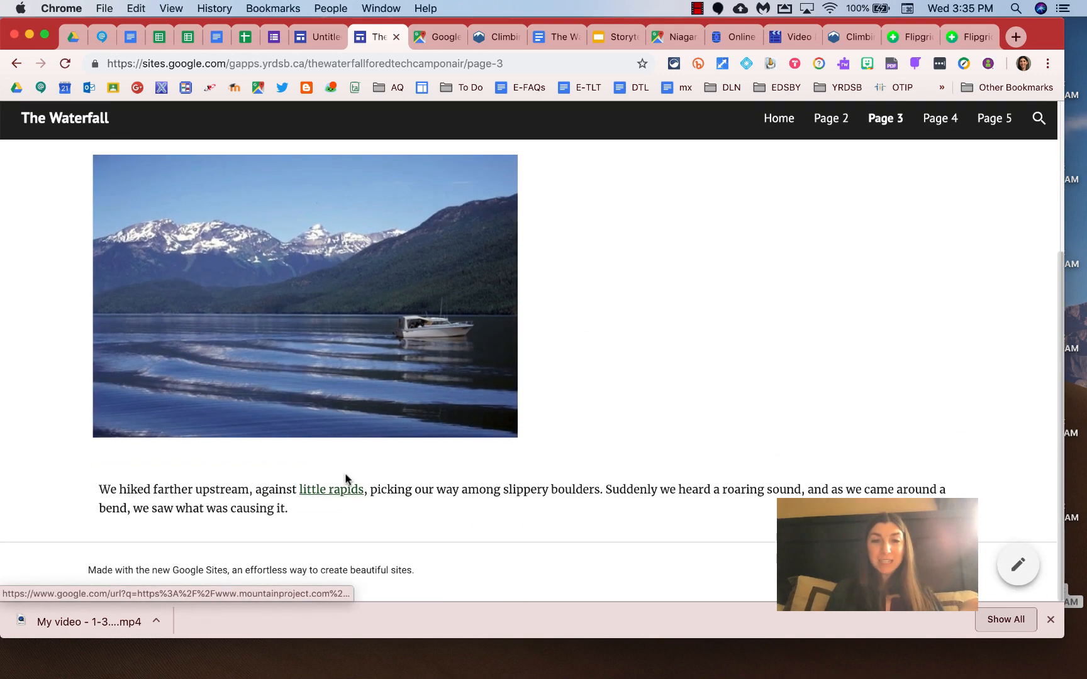
click(338, 494)
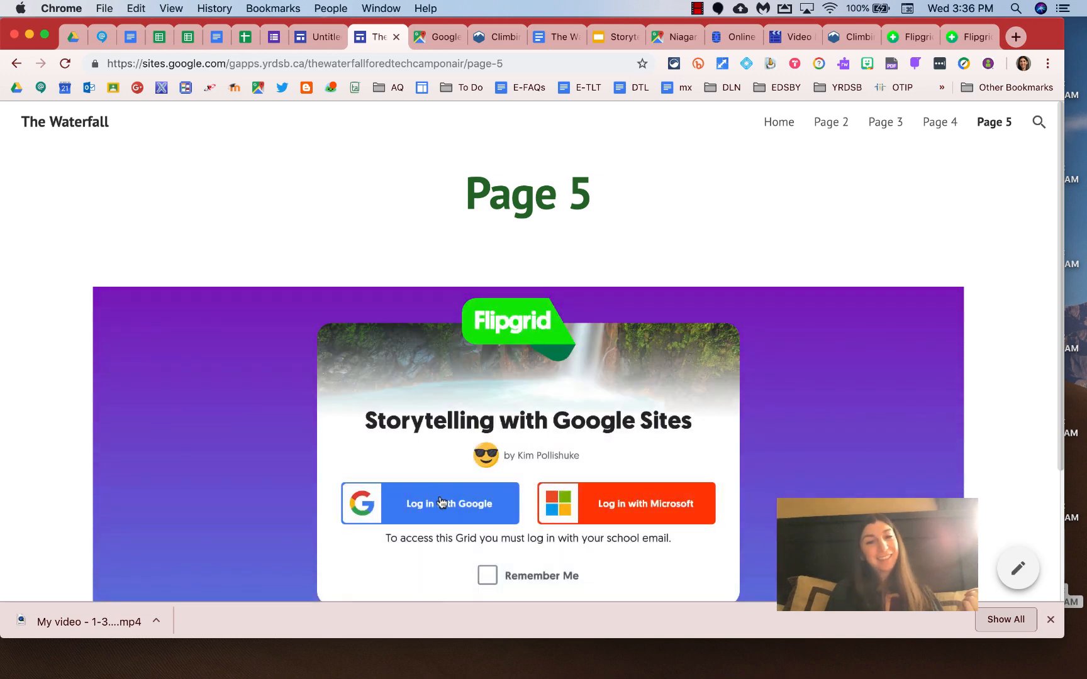
Log in to the Flipgrid embedded on Page 5 with the listed Google account, and open and dismiss its response recorder.
click(440, 501)
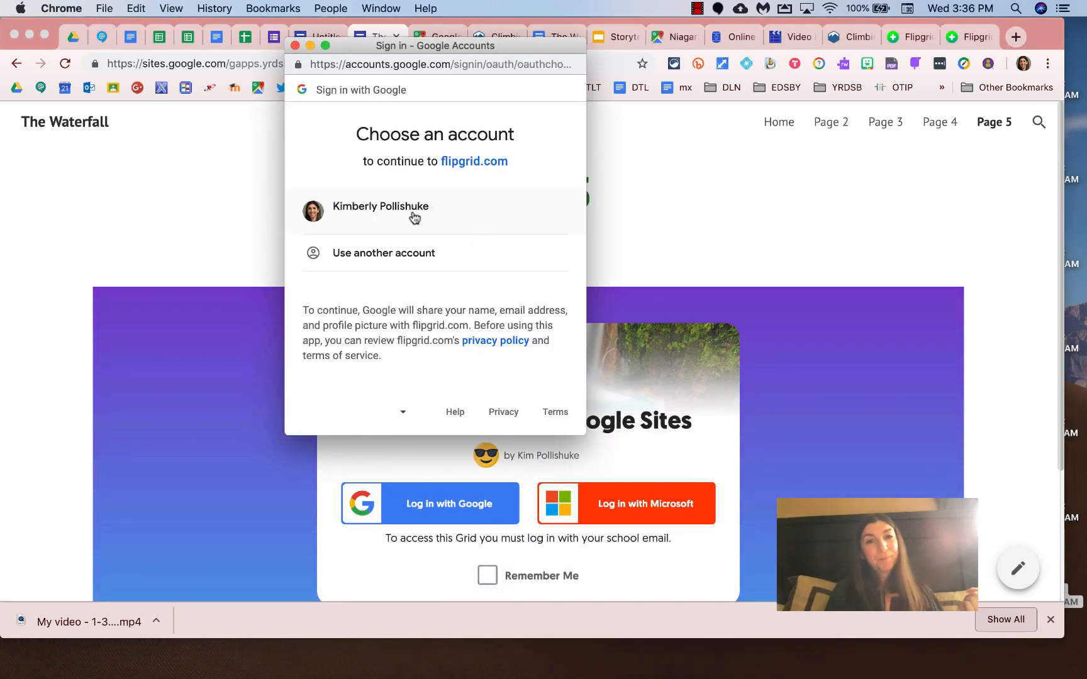
click(388, 213)
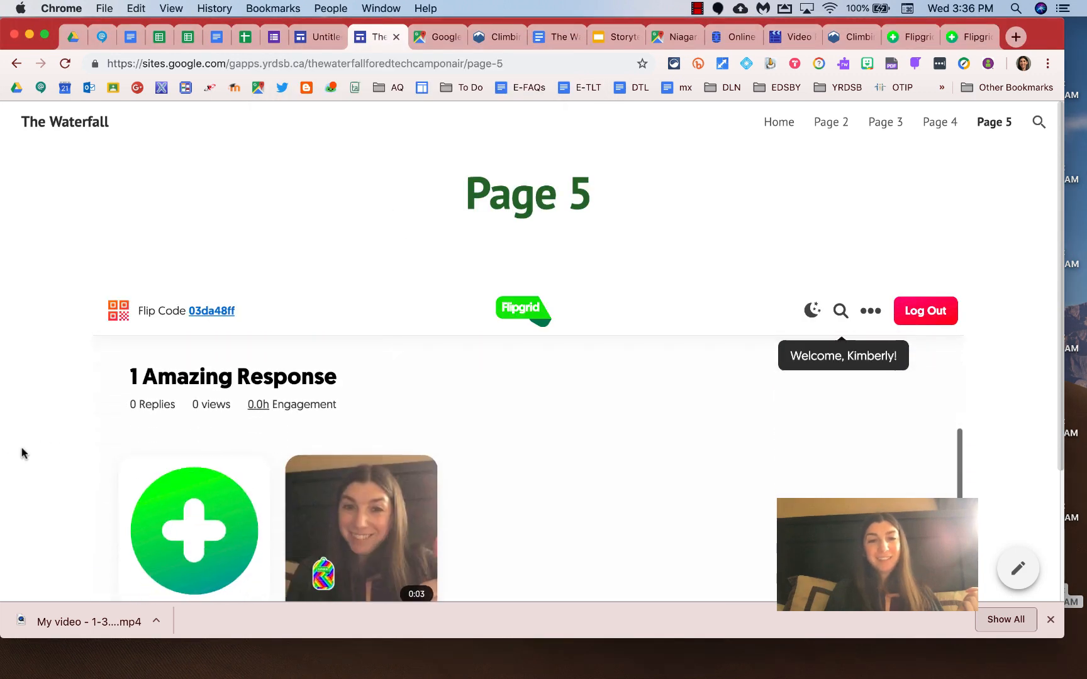
scroll(31, 447, down, 3)
click(208, 445)
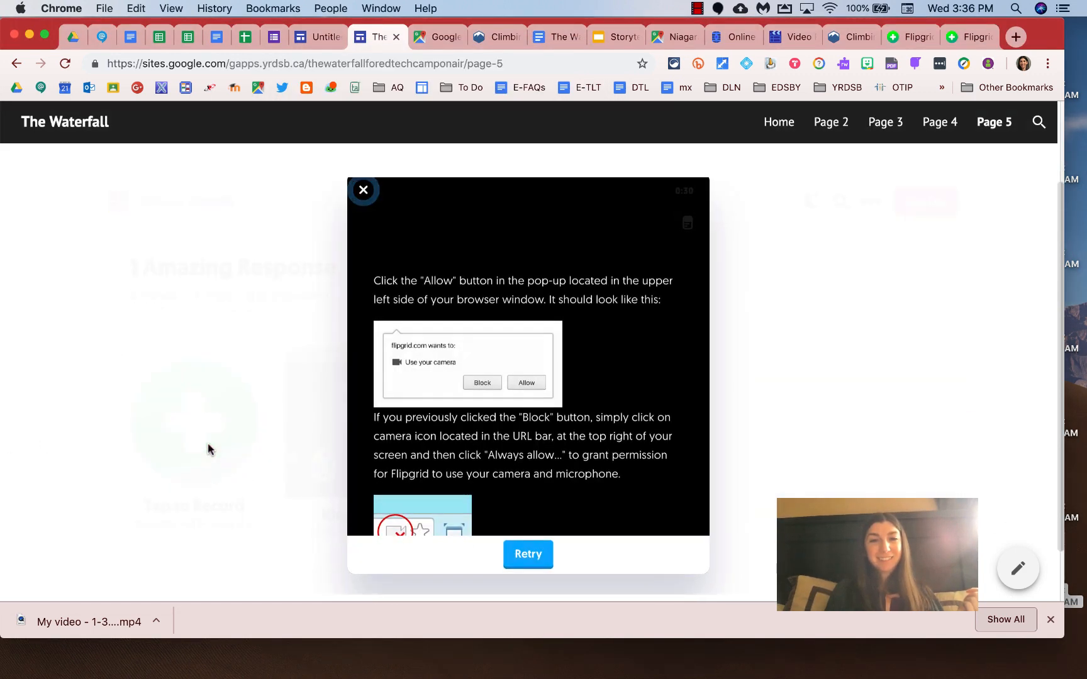
click(366, 196)
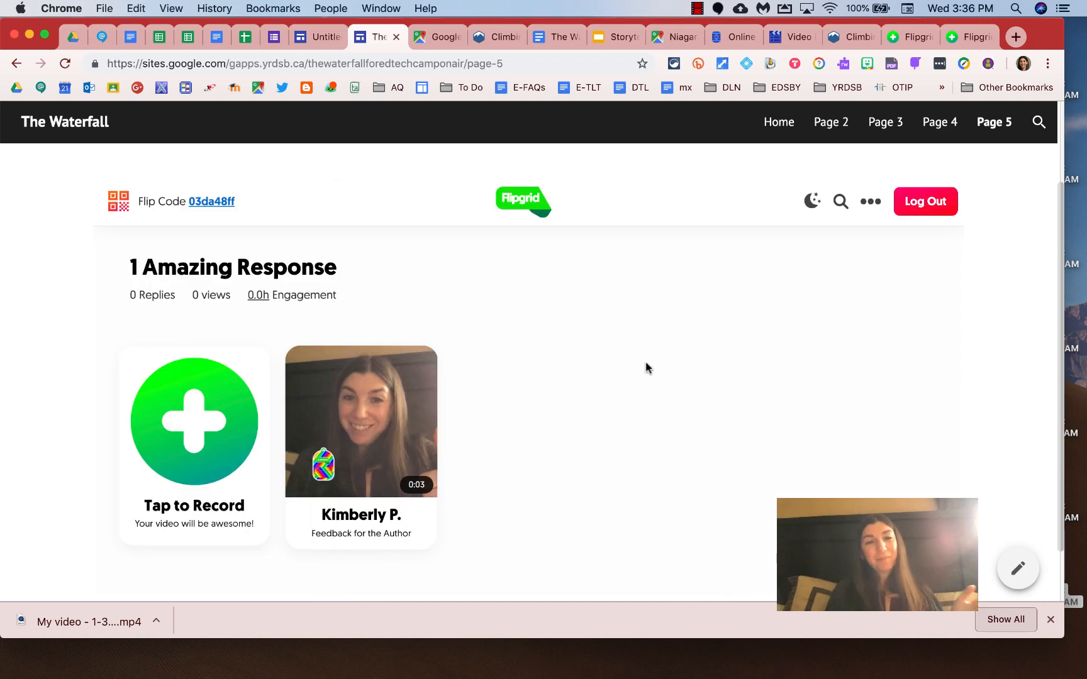